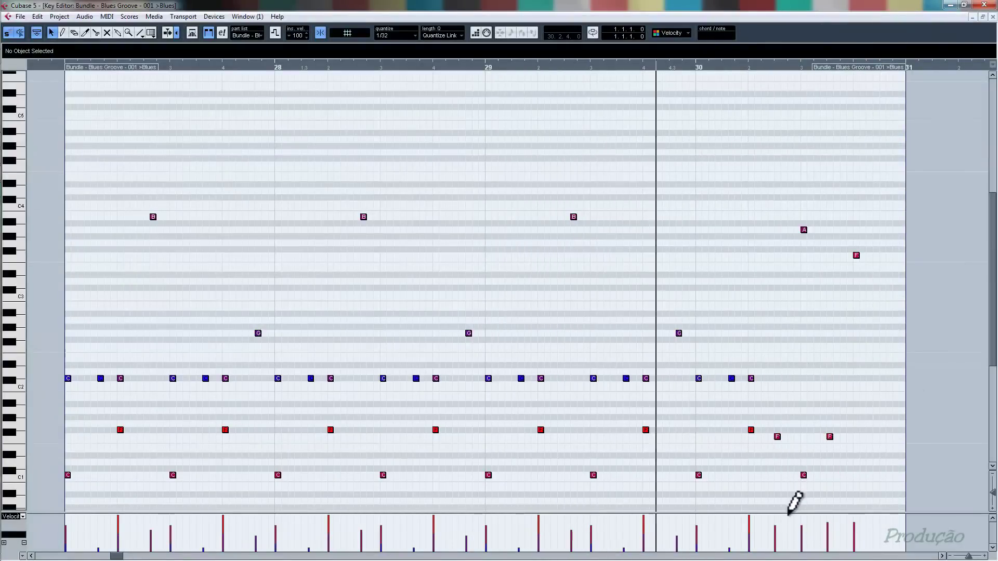
- Stop playback, close the key editor and colour the drum part at bars 27 to 31 red
{"action": "key", "text": "space"}
{"action": "left_click", "coordinate": [993, 17]}
{"action": "left_click", "coordinate": [505, 259]}
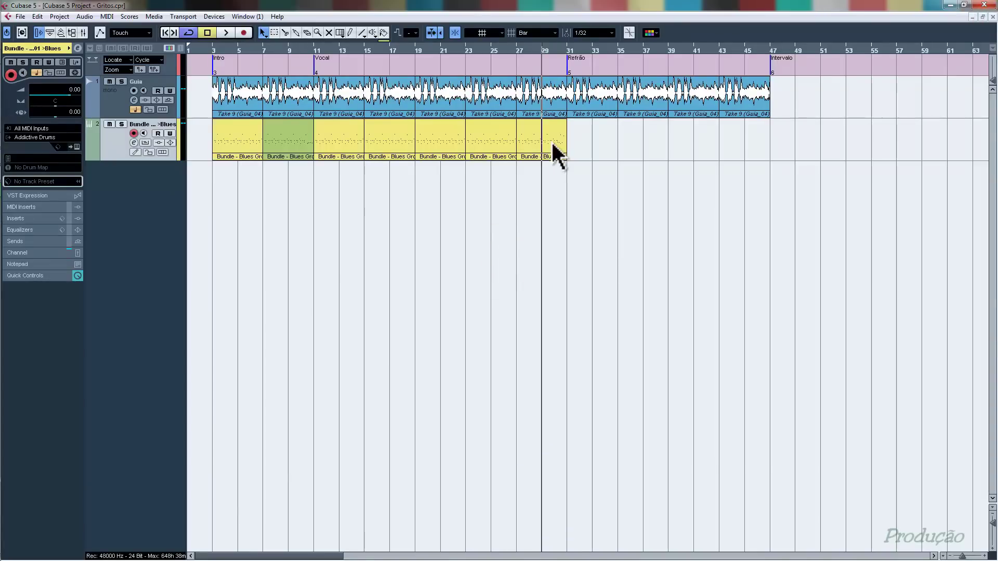
{"action": "left_click", "coordinate": [382, 38]}
{"action": "left_click", "coordinate": [383, 41]}
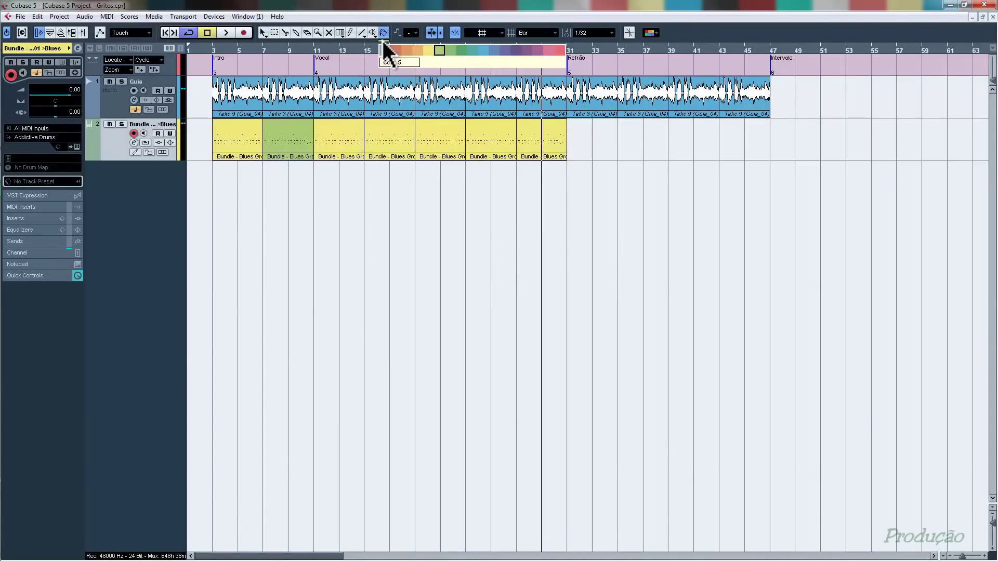
{"action": "left_click", "coordinate": [556, 50]}
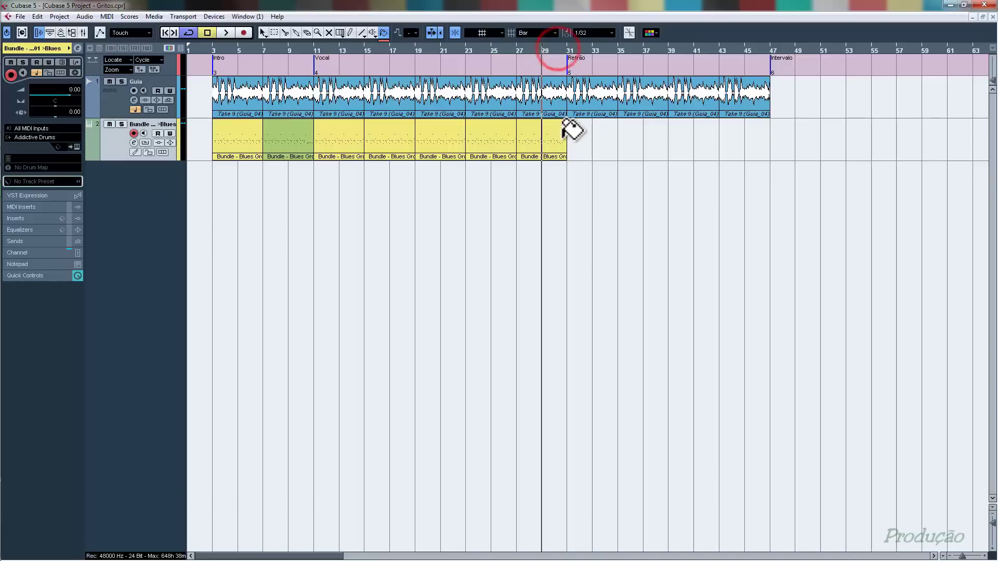
{"action": "left_click", "coordinate": [558, 134]}
{"action": "key", "text": "1"}
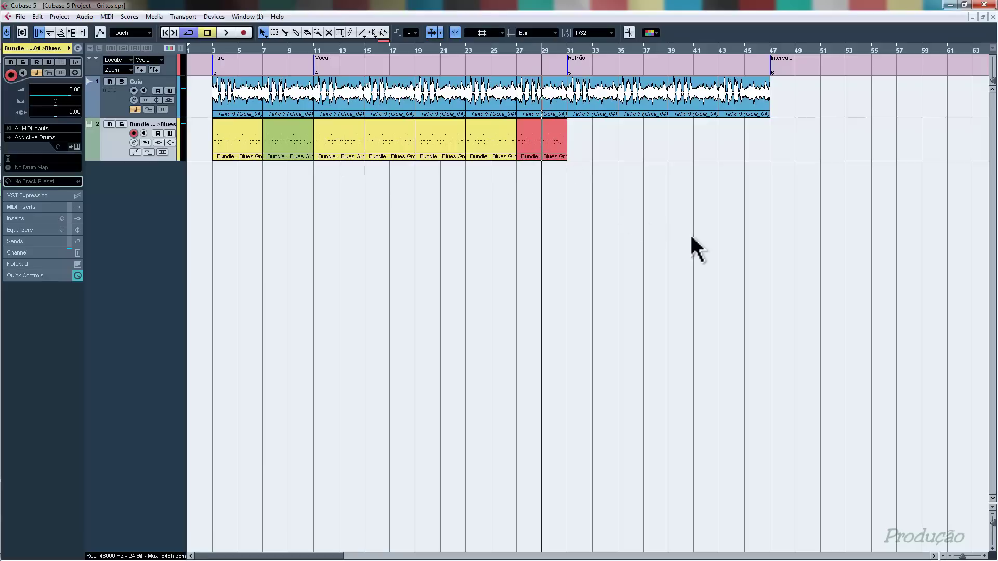
- Play the project from bar 27 to hear the red drum part
{"action": "left_click", "coordinate": [518, 49]}
{"action": "key", "text": "space"}
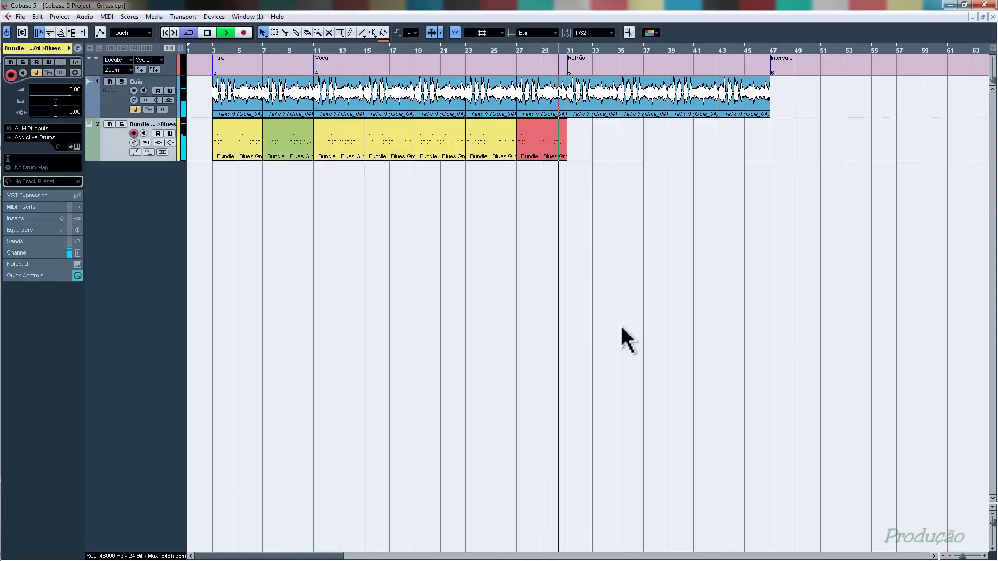
{"action": "key", "text": "space"}
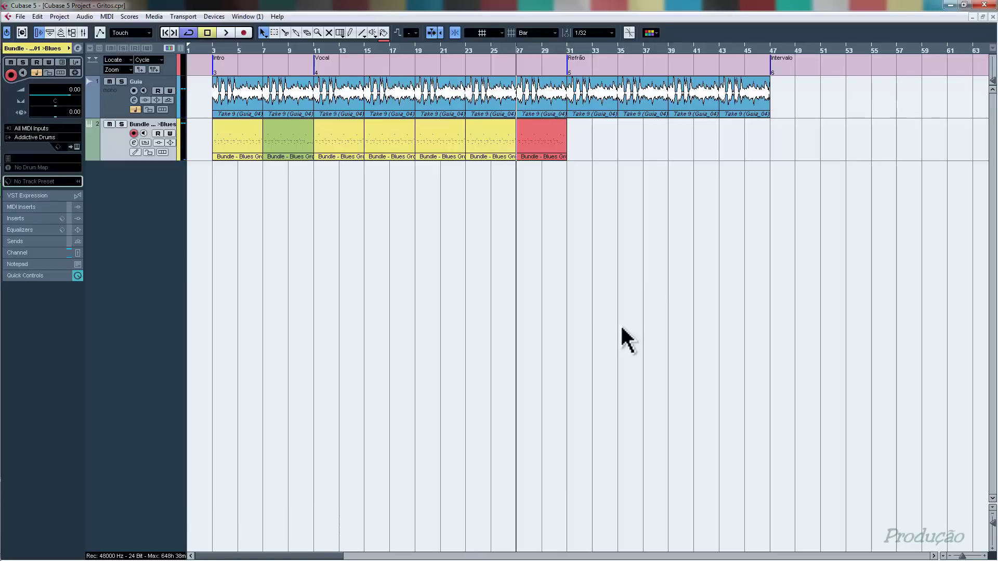
- Copy the yellow drum part at bar 23 to bar 31 and open the copy in the key editor
{"action": "key", "text": "F2"}
{"action": "key", "text": "KP_3"}
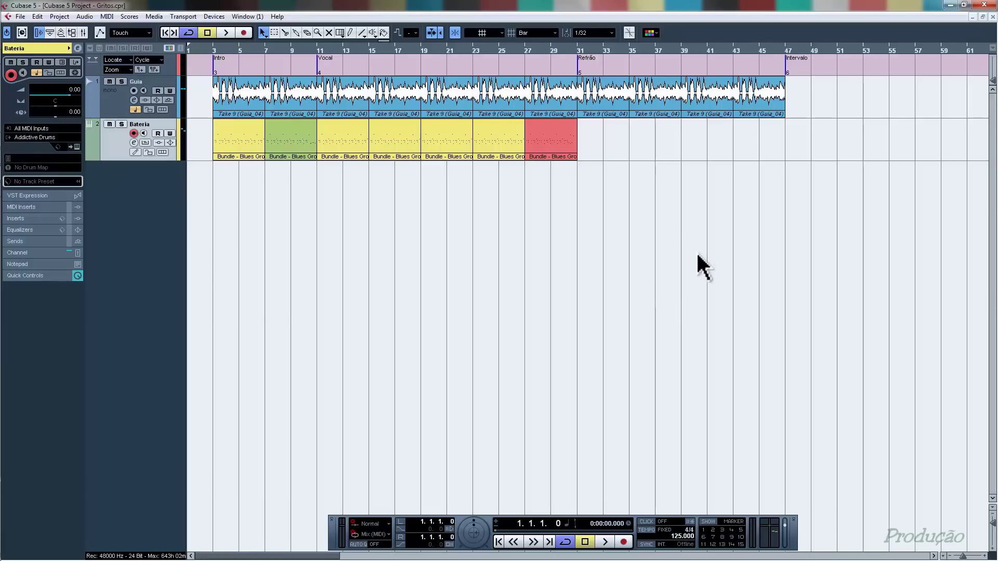
{"action": "left_click_drag", "start_coordinate": [500, 139], "coordinate": [600, 130]}
{"action": "left_click", "coordinate": [631, 233]}
{"action": "double_click", "coordinate": [597, 140]}
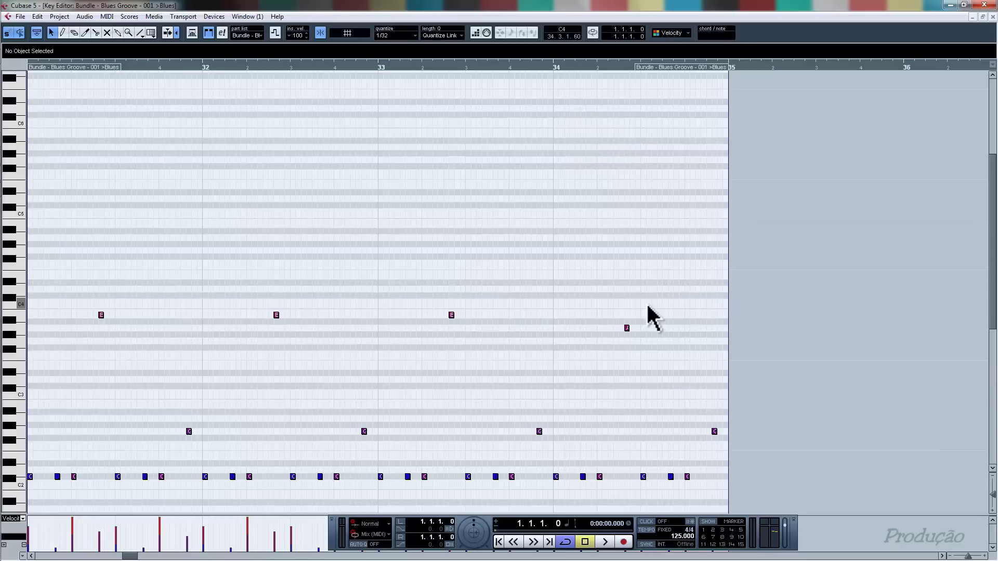
- Hide the transport and delete all notes above C3 in bars 31 to 34
{"action": "scroll", "coordinate": [646, 301], "scroll_direction": "down", "scroll_amount": 1}
{"action": "scroll", "coordinate": [646, 301], "scroll_direction": "left", "scroll_amount": 1}
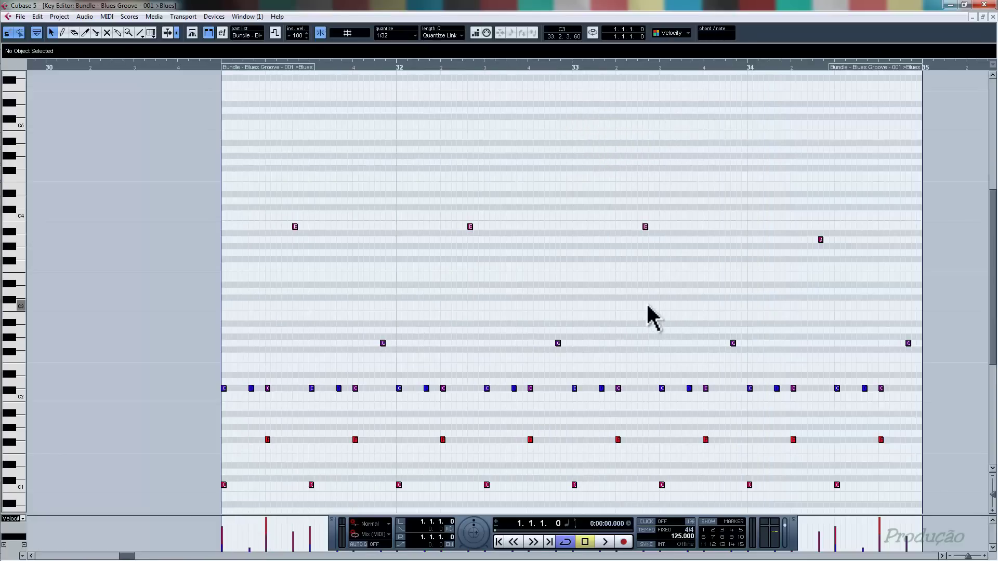
{"action": "key", "text": "F2"}
{"action": "left_click", "coordinate": [794, 440]}
{"action": "left_click_drag", "start_coordinate": [864, 216], "coordinate": [275, 288]}
{"action": "key", "text": "Delete"}
{"action": "left_click", "coordinate": [590, 272]}
- Transpose the row of F#1 notes in bars 31 to 34 down to D1 and audition that pitch
{"action": "left_click", "coordinate": [904, 438]}
{"action": "left_click_drag", "start_coordinate": [904, 438], "coordinate": [250, 456]}
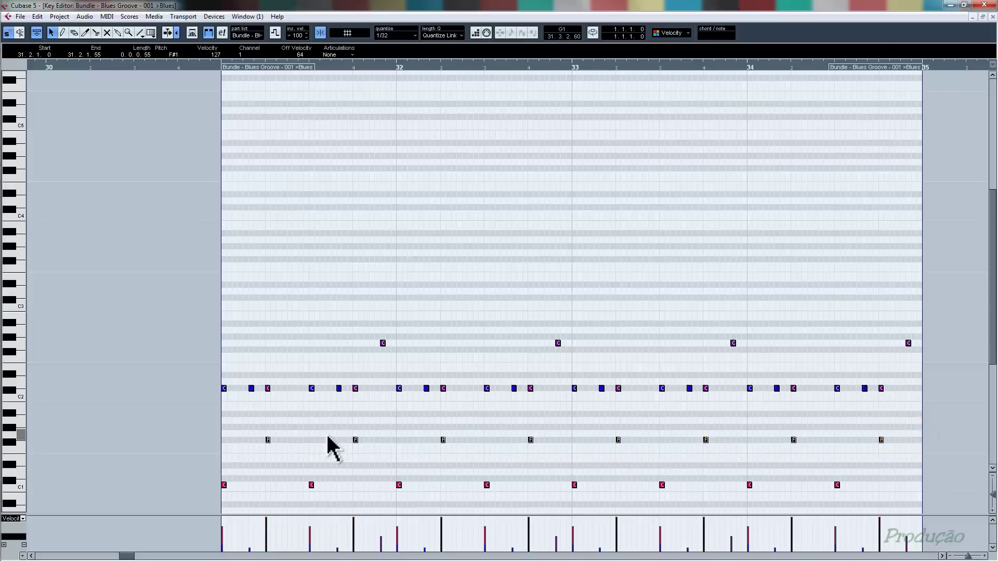
{"action": "key", "text": "Down"}
{"action": "key", "text": "Down"}
{"action": "key", "text": "Down"}
{"action": "key", "text": "Down"}
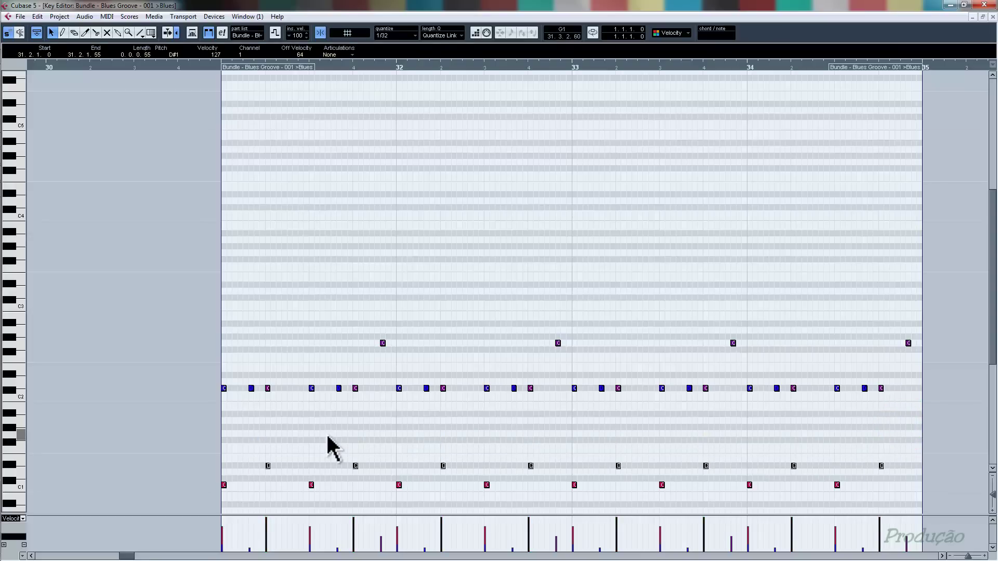
{"action": "left_click", "coordinate": [22, 460]}
{"action": "left_click", "coordinate": [22, 470]}
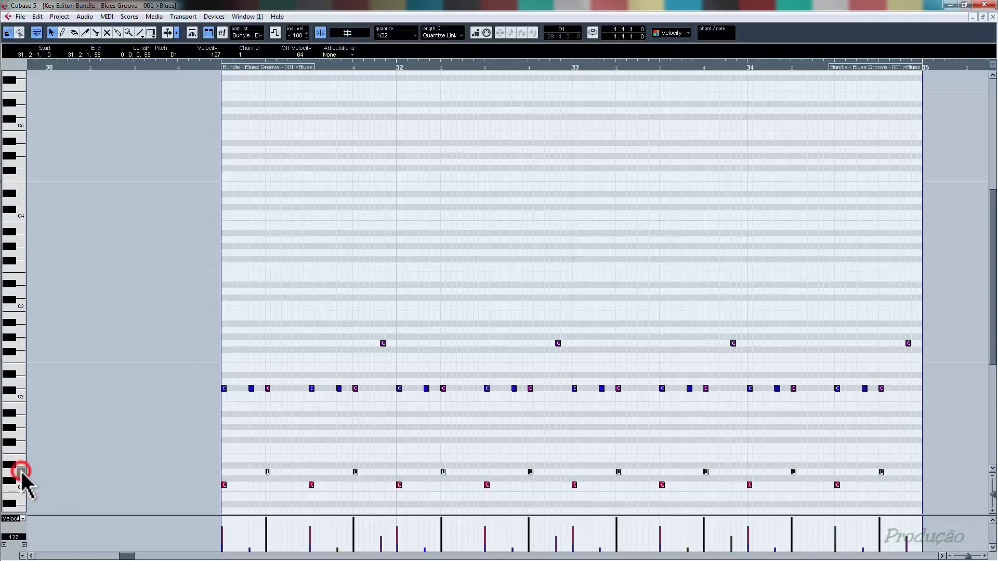
- Transpose the whole row of C#2 notes in bars 31 to 34 up to F#2
{"action": "left_click_drag", "start_coordinate": [897, 375], "coordinate": [213, 407]}
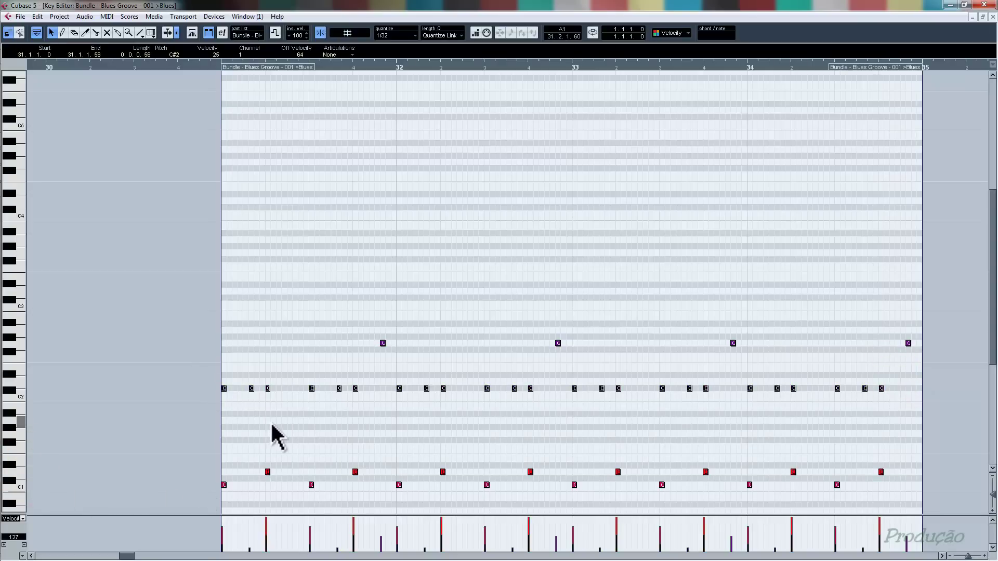
{"action": "key", "text": "Up"}
{"action": "key", "text": "Up"}
{"action": "key", "text": "Up"}
{"action": "key", "text": "Up"}
{"action": "key", "text": "Up"}
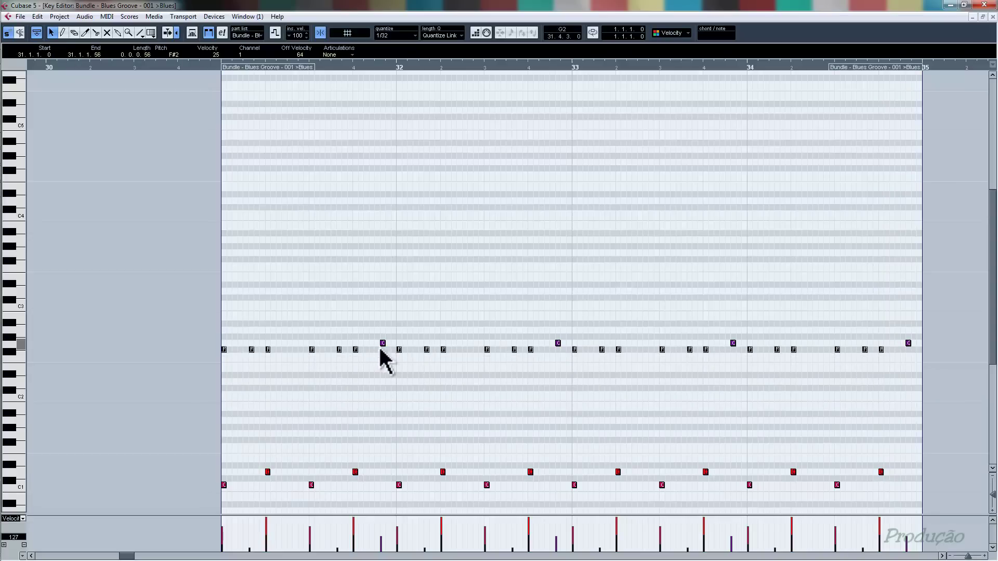
{"action": "left_click", "coordinate": [533, 384]}
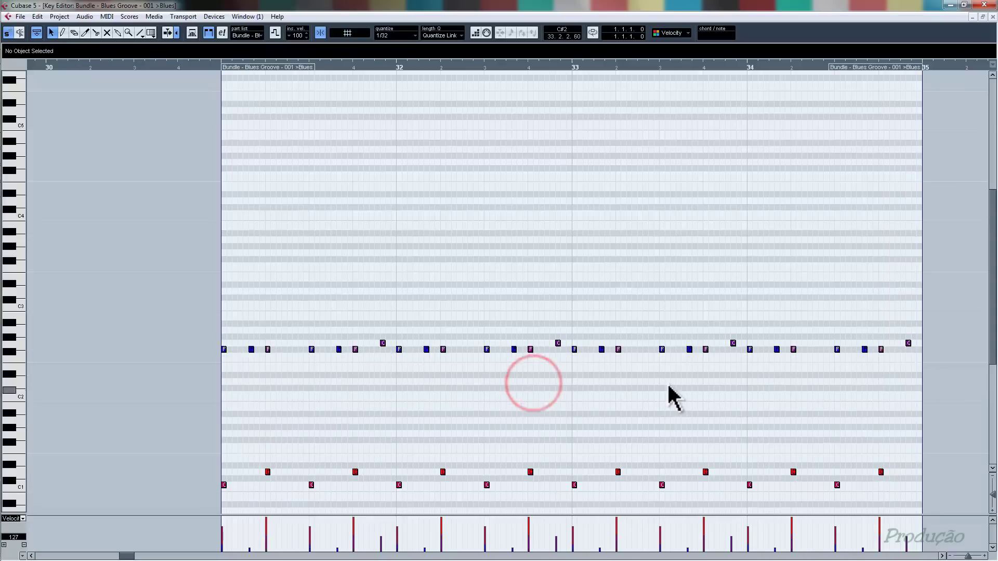
- Copy the F#2 notes on beats 1 and 3 of every bar one and a half beats forward, and delete the last copy in bar 34
{"action": "left_click_drag", "start_coordinate": [235, 339], "coordinate": [218, 374]}
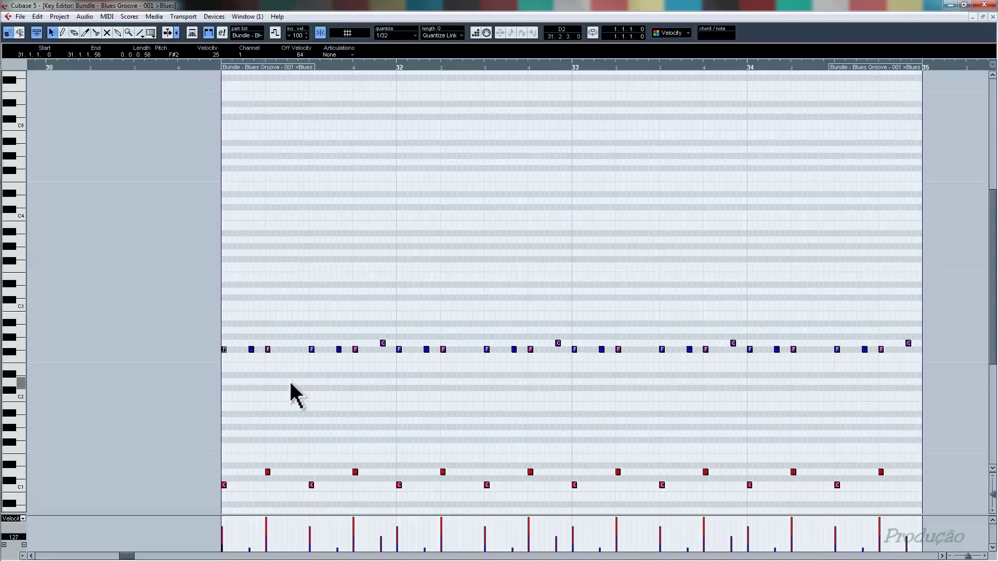
{"action": "left_click_drag", "start_coordinate": [320, 341], "coordinate": [305, 372]}
{"action": "left_click", "coordinate": [401, 349], "text": "shift"}
{"action": "left_click", "coordinate": [488, 350], "text": "shift"}
{"action": "left_click", "coordinate": [575, 349], "text": "shift"}
{"action": "left_click", "coordinate": [666, 350], "text": "shift"}
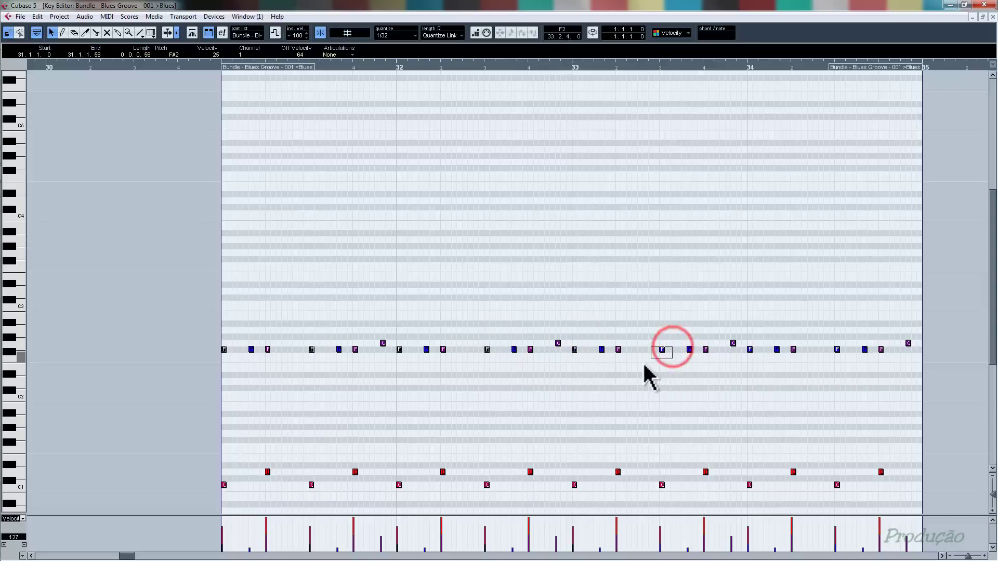
{"action": "left_click_drag", "start_coordinate": [759, 347], "coordinate": [733, 366]}
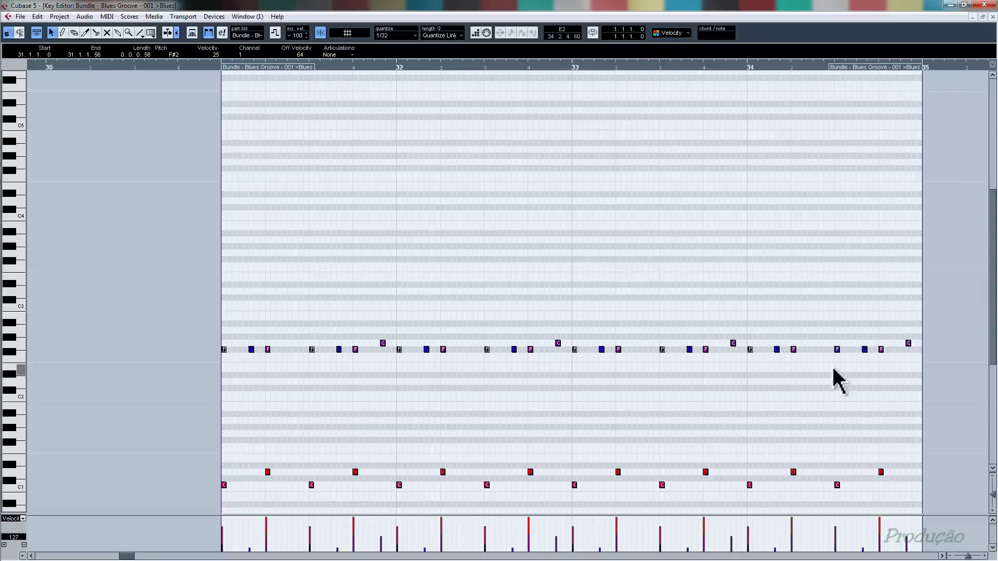
{"action": "left_click_drag", "start_coordinate": [847, 348], "coordinate": [819, 367]}
{"action": "left_click_drag", "start_coordinate": [224, 352], "coordinate": [292, 351]}
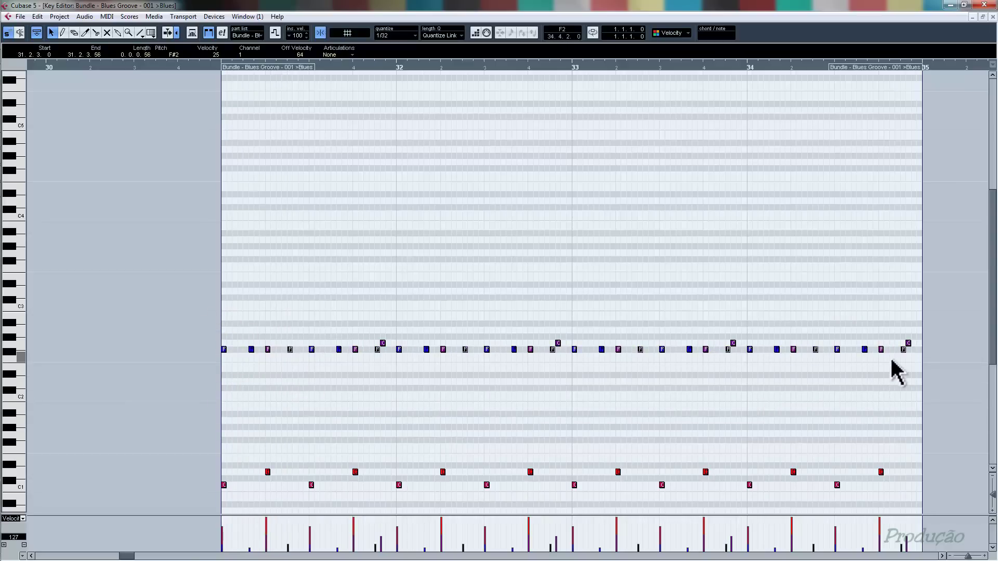
{"action": "left_click", "coordinate": [902, 350]}
{"action": "key", "text": "Delete"}
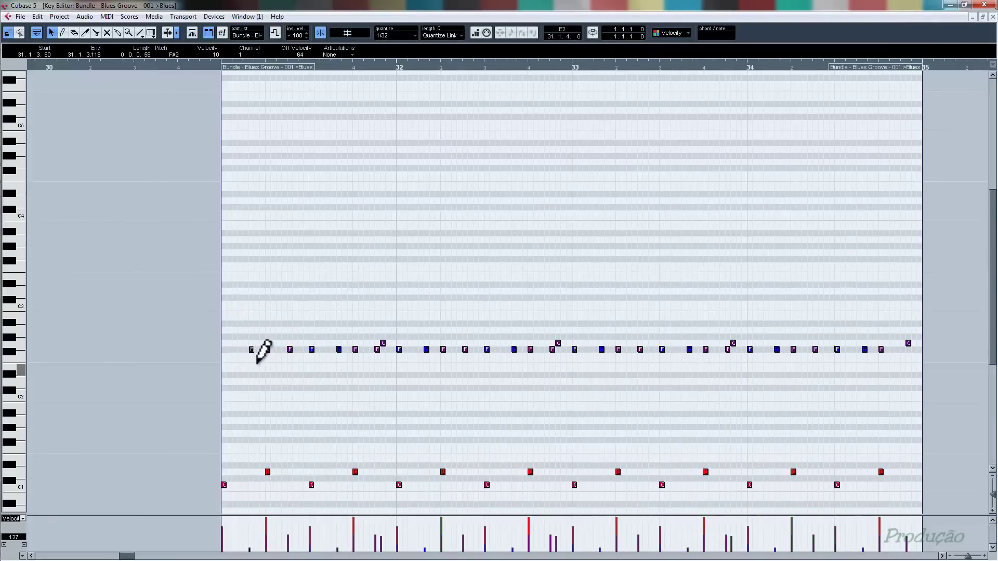
- Copy the quiet F#2 note in beat 1 to the start of bar 31 and try its pitch on A2, A3 and C3
{"action": "left_click_drag", "start_coordinate": [252, 350], "coordinate": [225, 332]}
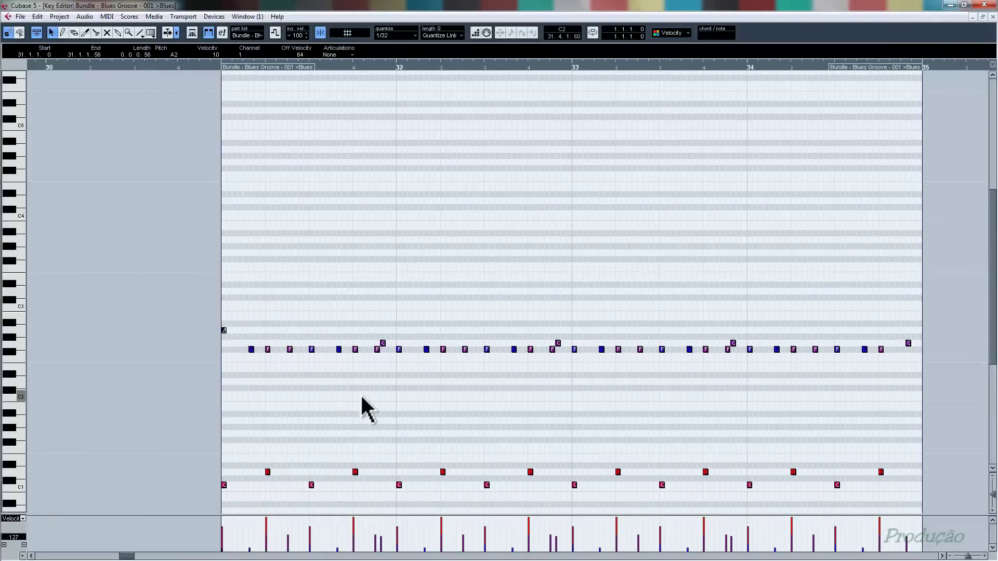
{"action": "key", "text": "Up"}
{"action": "key", "text": "Up"}
{"action": "key", "text": "Up"}
{"action": "key", "text": "Up"}
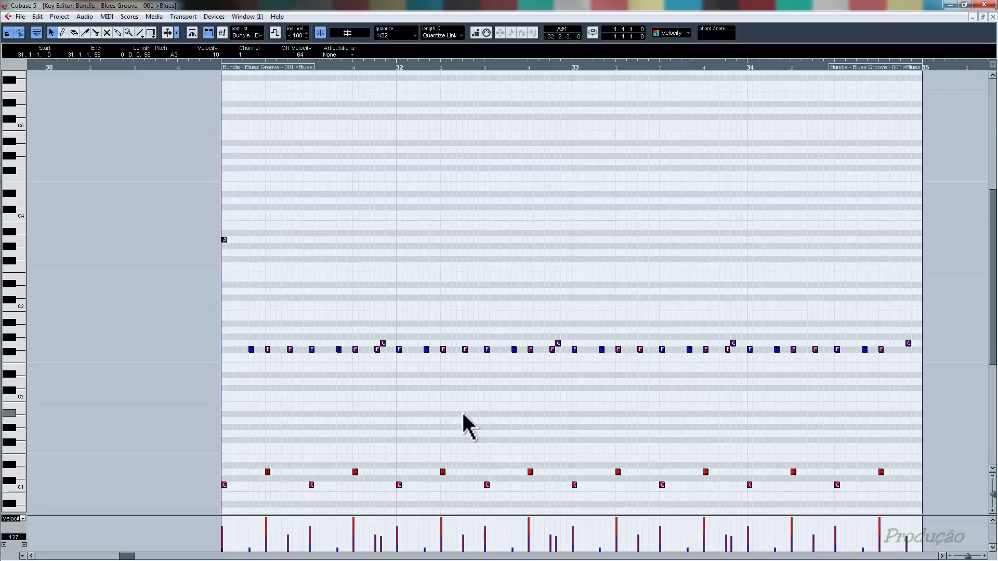
{"action": "key", "text": "Down"}
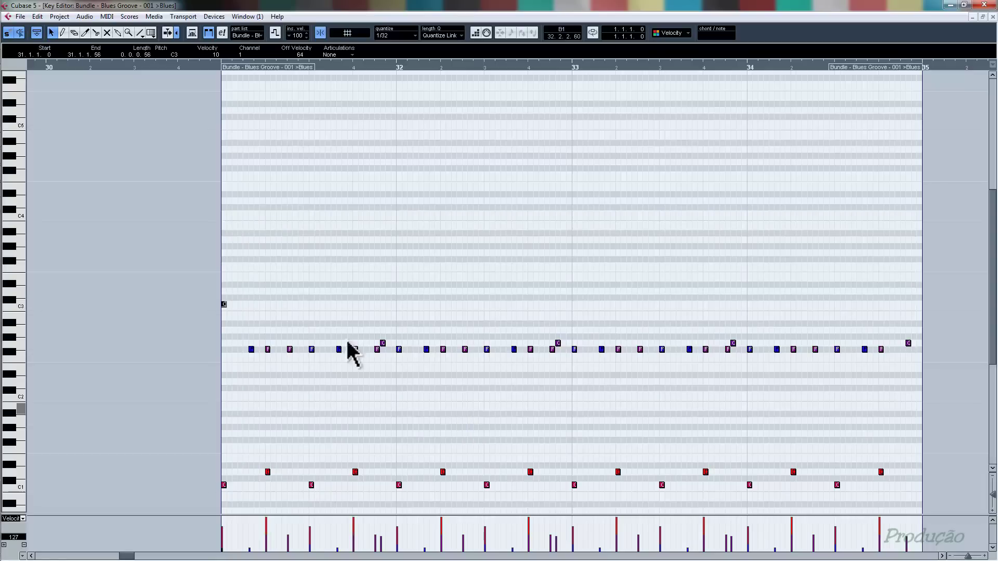
{"action": "left_click", "coordinate": [20, 302]}
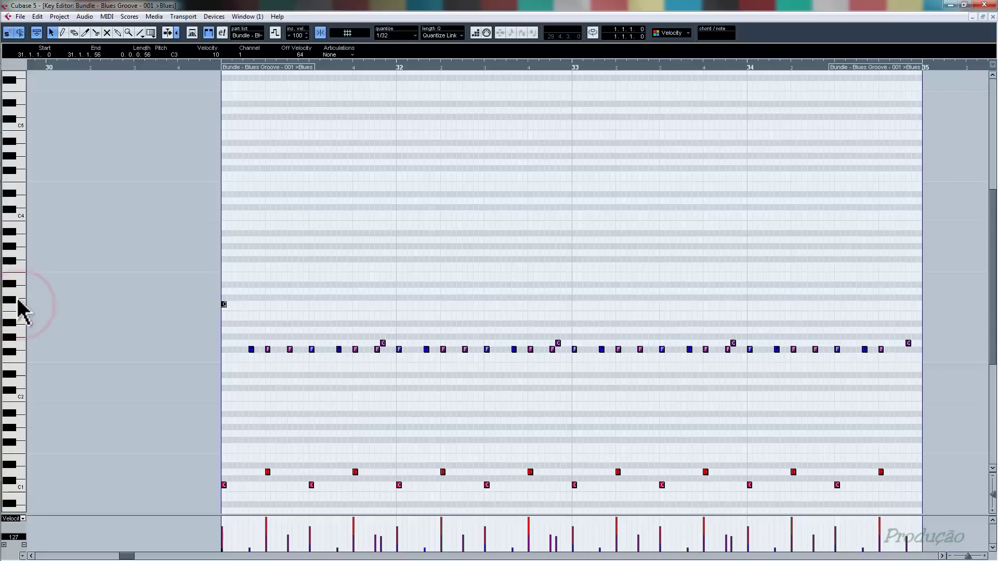
{"action": "key", "text": "Up"}
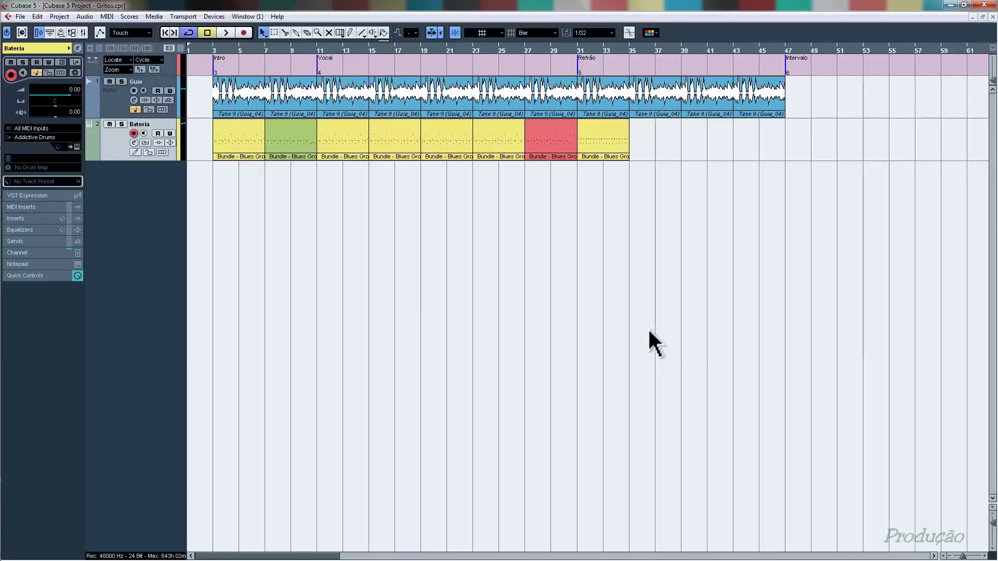
- Colour the edited drum part at bars 31 to 35 orange
{"action": "left_click", "coordinate": [384, 32]}
{"action": "left_click", "coordinate": [384, 40]}
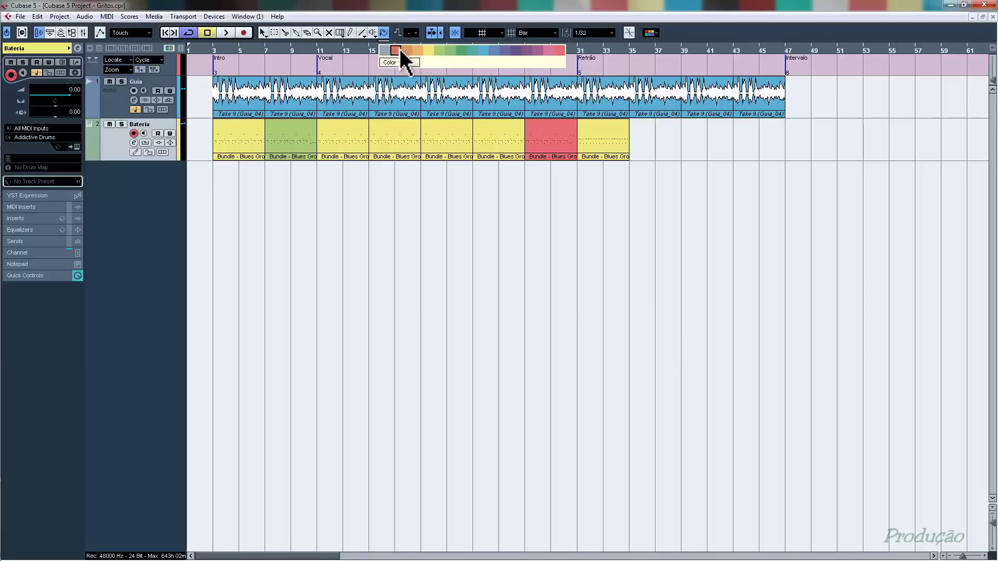
{"action": "left_click", "coordinate": [413, 49]}
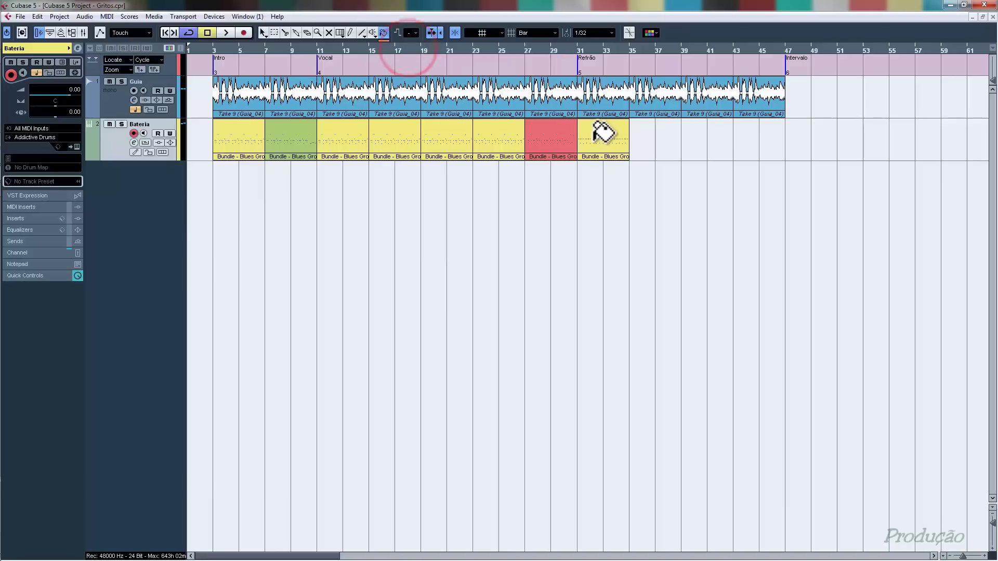
{"action": "left_click", "coordinate": [605, 135]}
{"action": "key", "text": "1"}
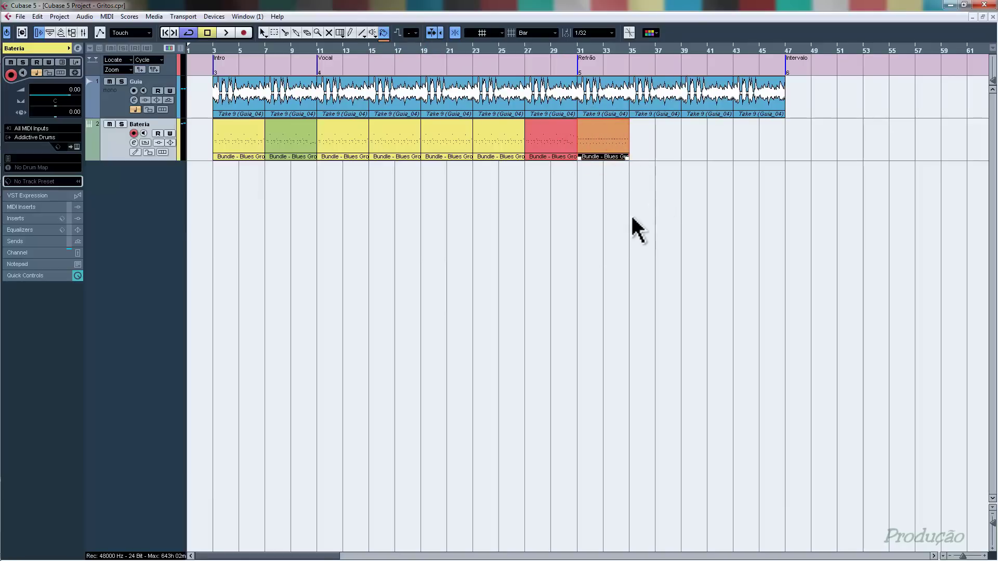
{"action": "left_click", "coordinate": [623, 215]}
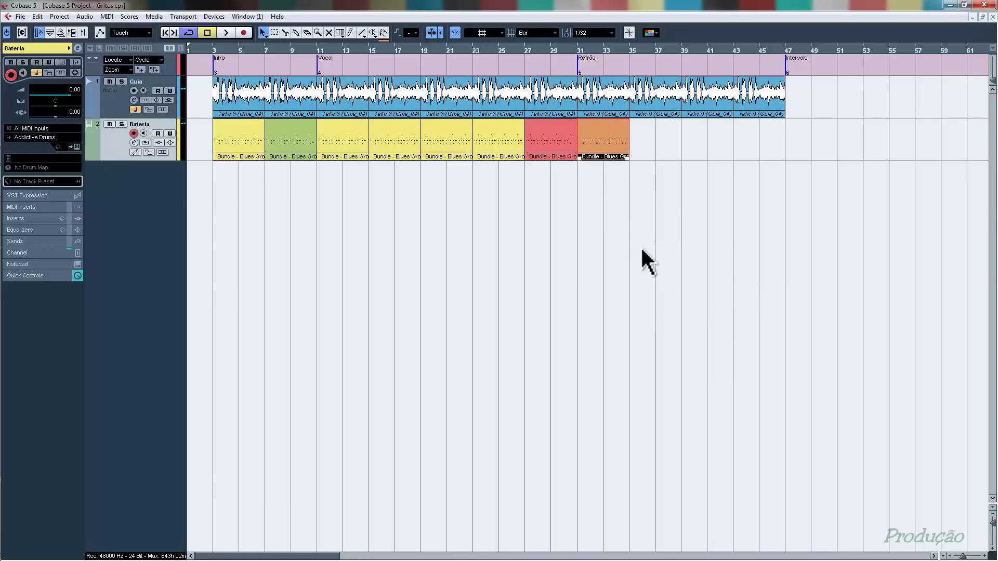
- Set the locators to the orange drum part, show the transport and play the part back
{"action": "key", "text": "p"}
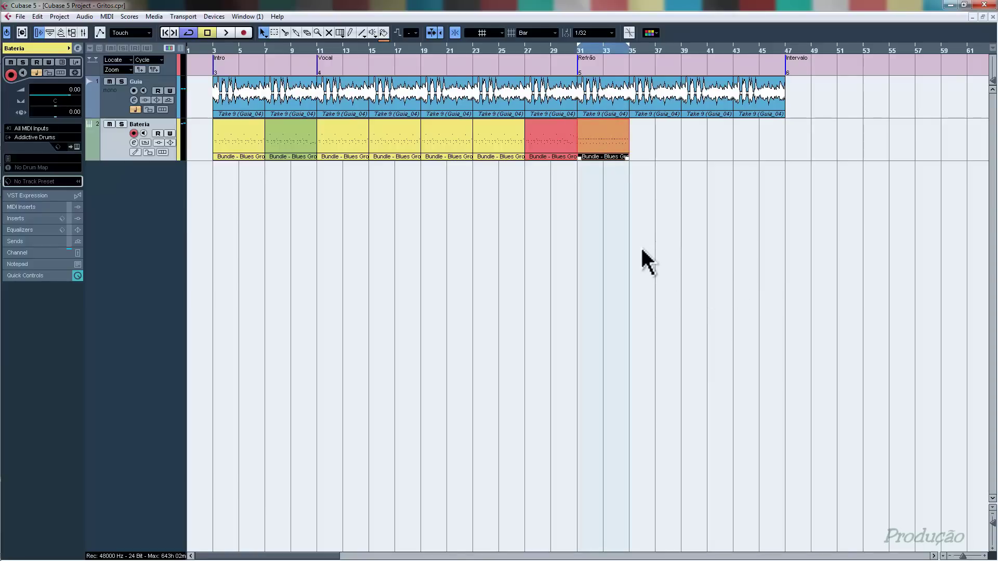
{"action": "key", "text": "F2"}
{"action": "key", "text": "space"}
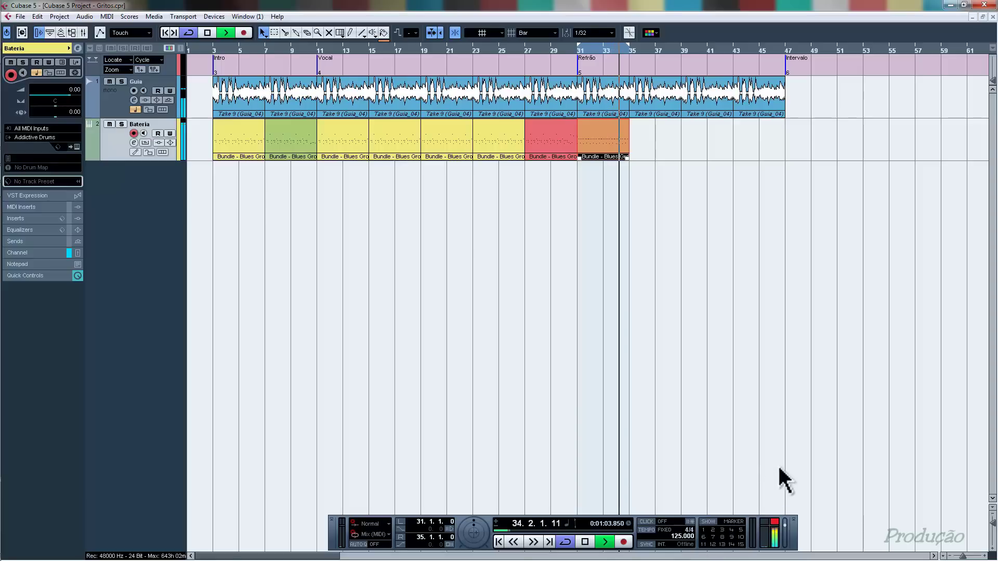
{"action": "key", "text": "space"}
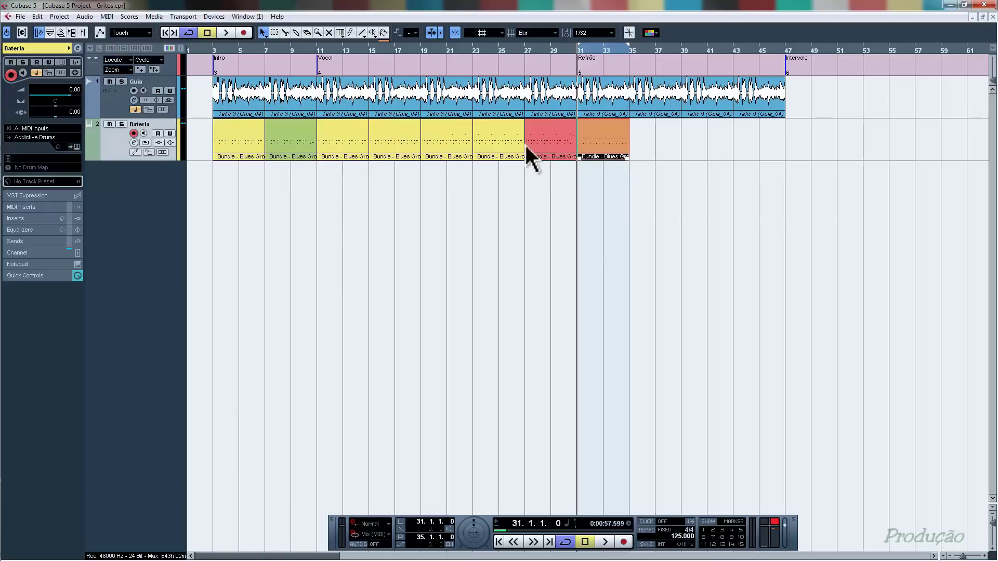
- Move the playback position to bar 25 and play the lead-in to the Refrão section
{"action": "left_click", "coordinate": [503, 51]}
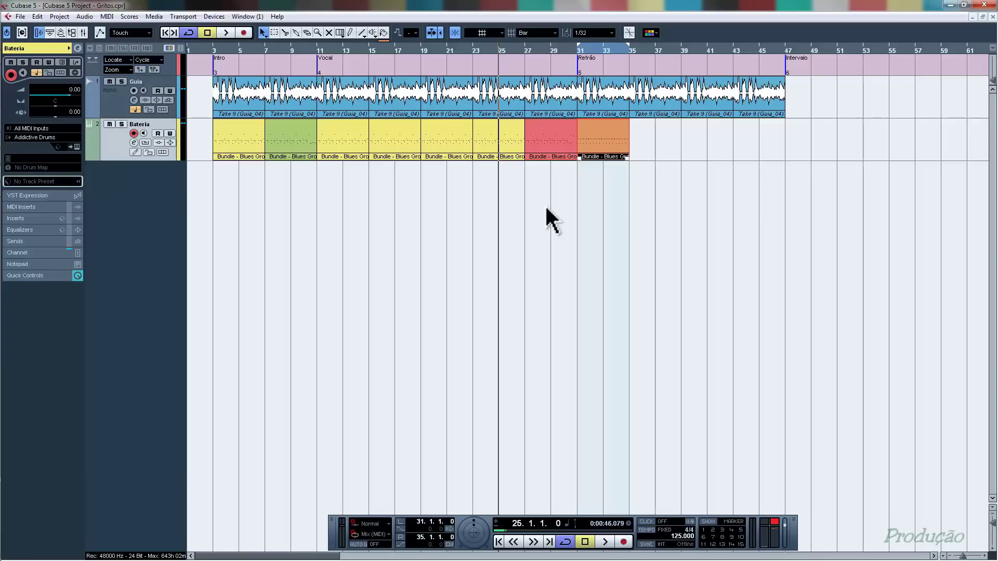
{"action": "key", "text": "space"}
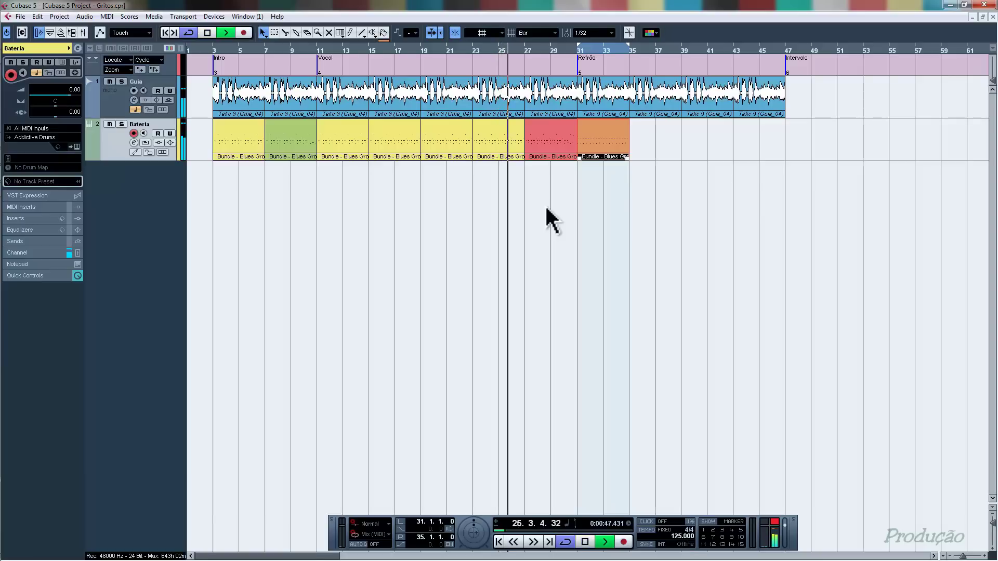
{"action": "key", "text": "space"}
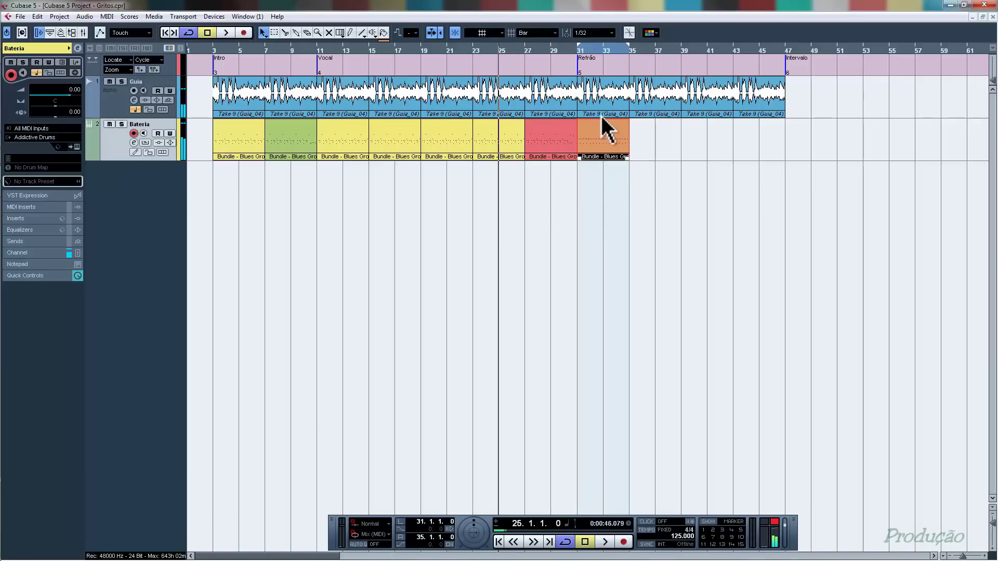
- Play the orange drum part from bar 31
{"action": "key", "text": "KP_1"}
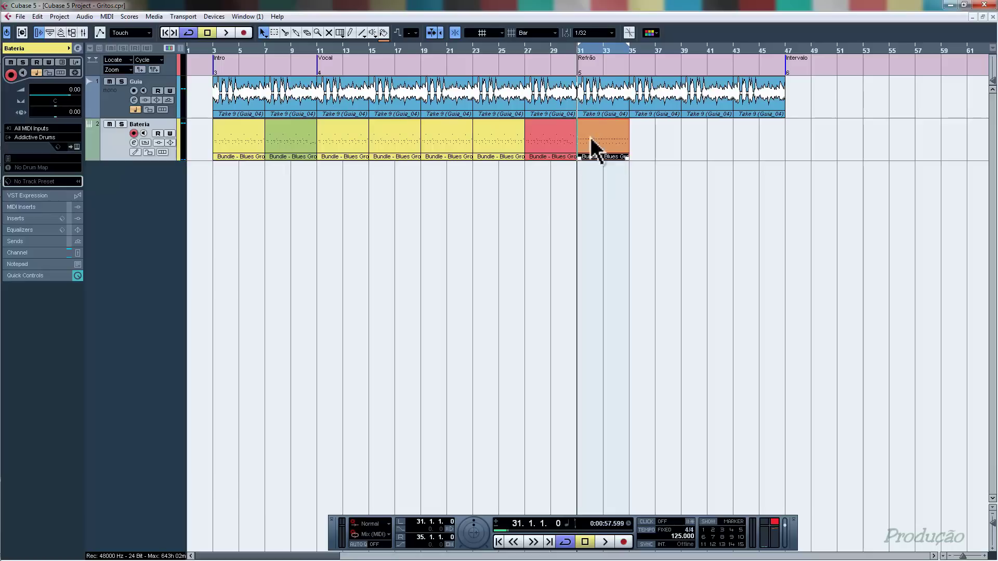
{"action": "key", "text": "space"}
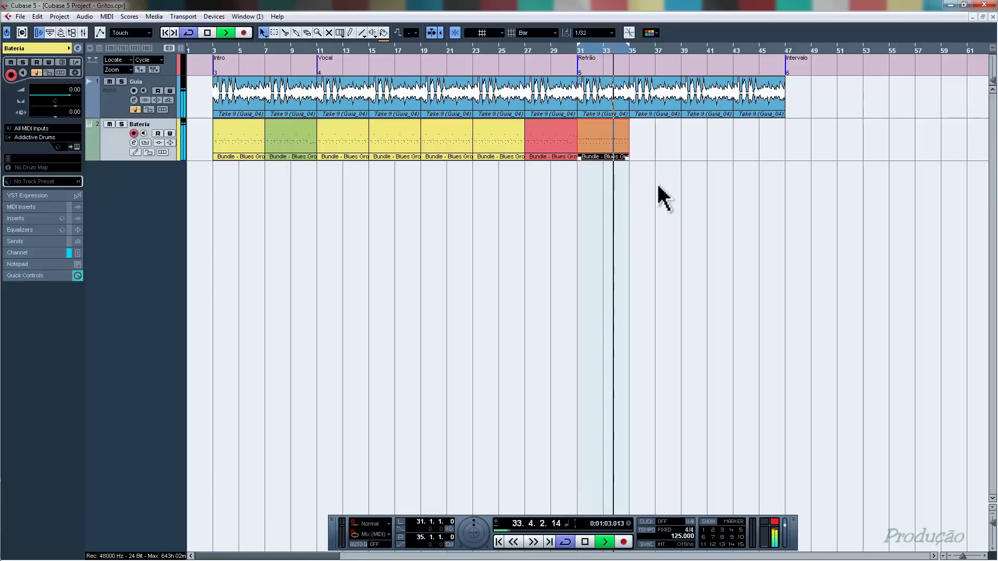
{"action": "key", "text": "space"}
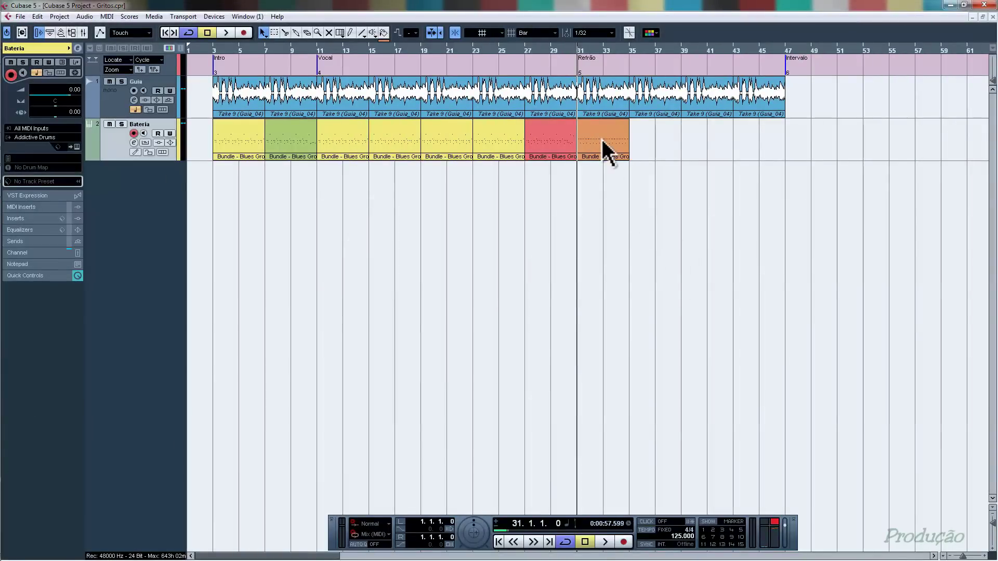
- Copy the orange drum part to bar 35 and delete the high note at the copy's start
{"action": "left_click_drag", "start_coordinate": [601, 140], "coordinate": [646, 140]}
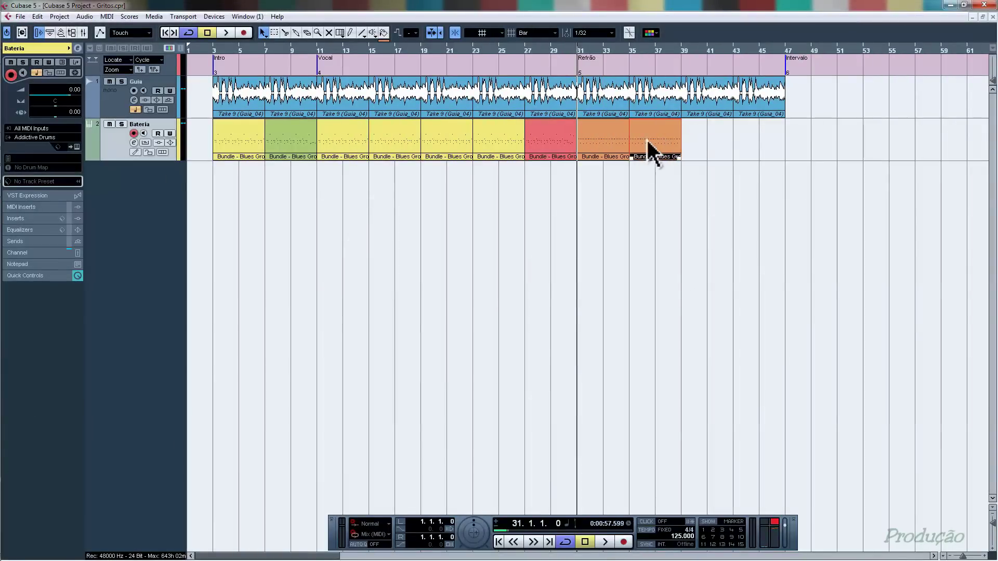
{"action": "double_click", "coordinate": [647, 138]}
{"action": "scroll", "coordinate": [631, 248], "scroll_direction": "down", "scroll_amount": 6}
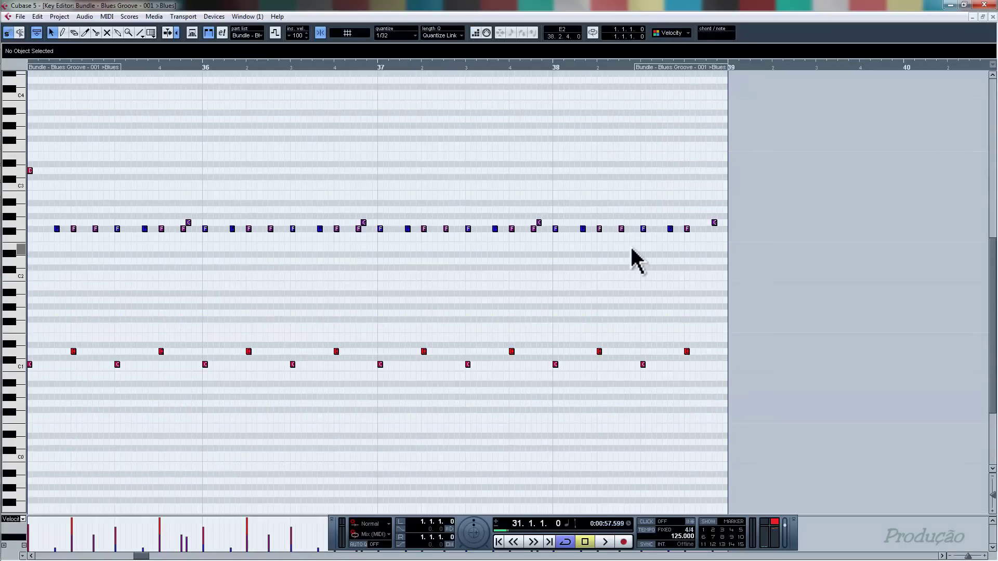
{"action": "scroll", "coordinate": [630, 245], "scroll_direction": "left", "scroll_amount": 4}
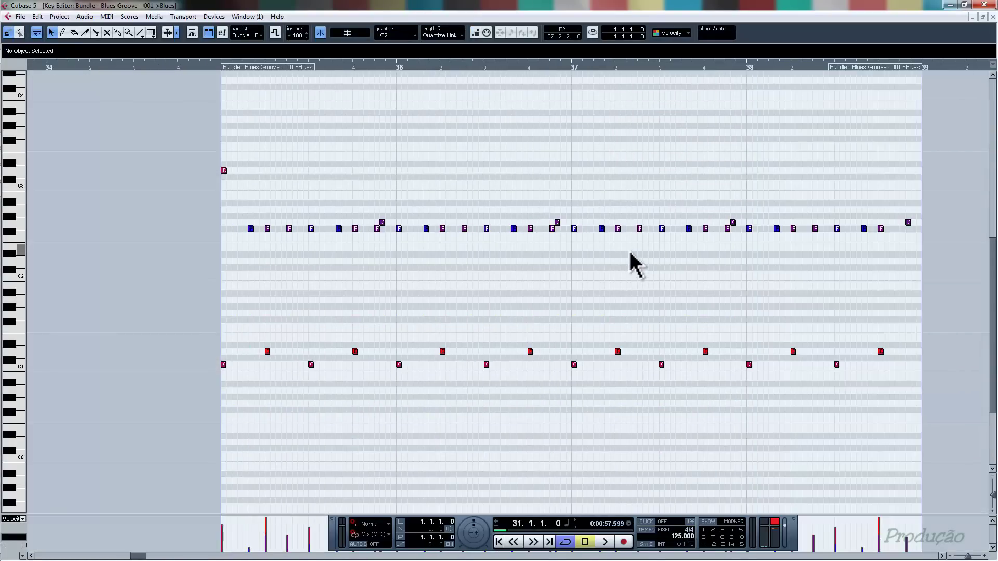
{"action": "left_click_drag", "start_coordinate": [248, 157], "coordinate": [224, 183]}
{"action": "key", "text": "Delete"}
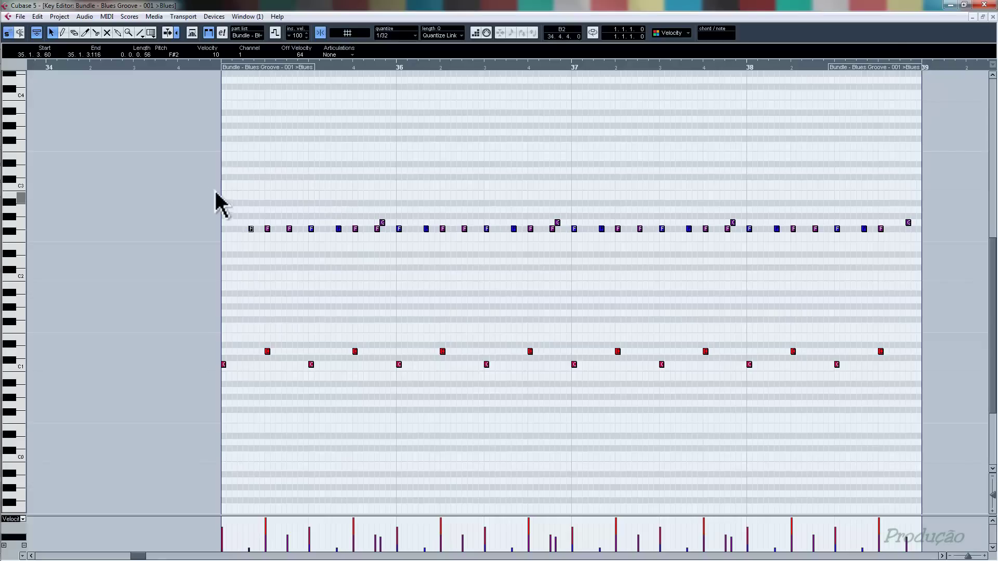
{"action": "left_click", "coordinate": [306, 150]}
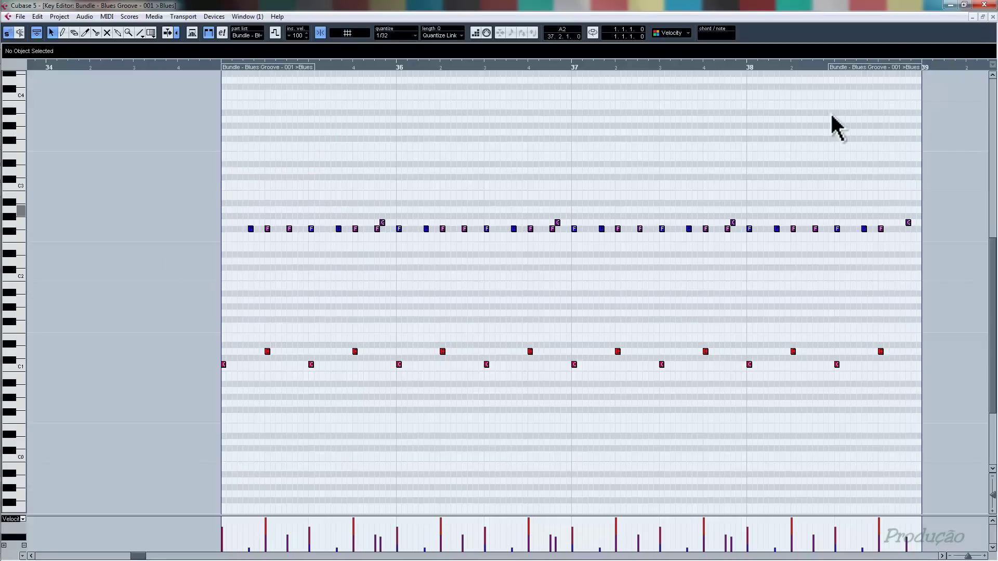
{"action": "left_click", "coordinate": [992, 16]}
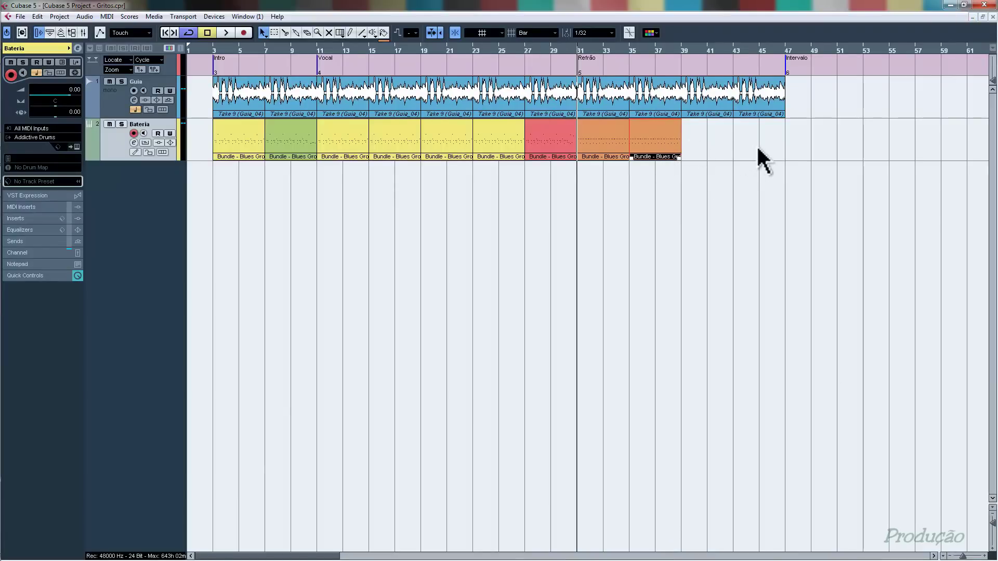
- Copy the bar 35 drum part to bars 39 and 43 and delete the last copy's notes after beat 3 of bar 46
{"action": "left_click_drag", "start_coordinate": [667, 140], "coordinate": [759, 146]}
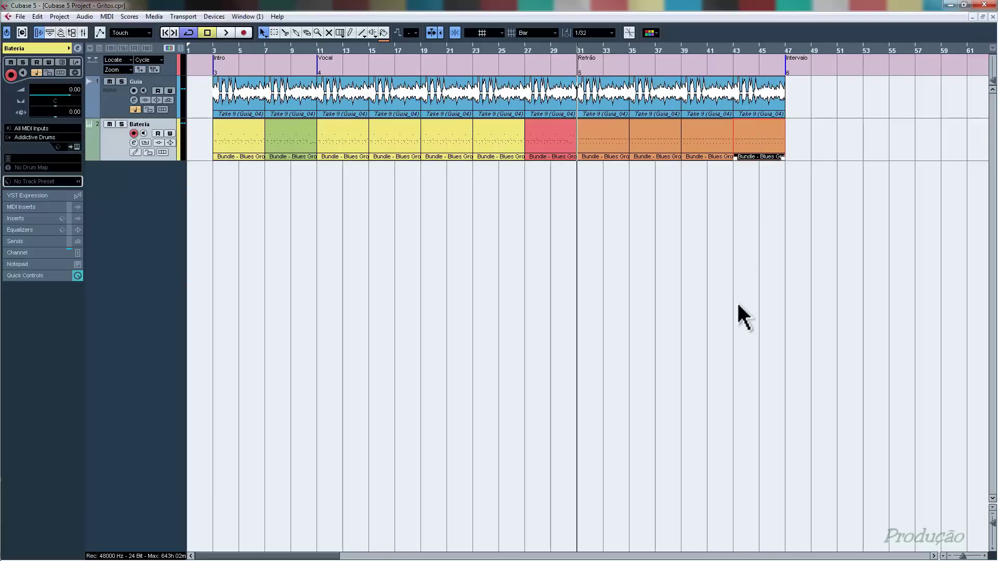
{"action": "double_click", "coordinate": [759, 139]}
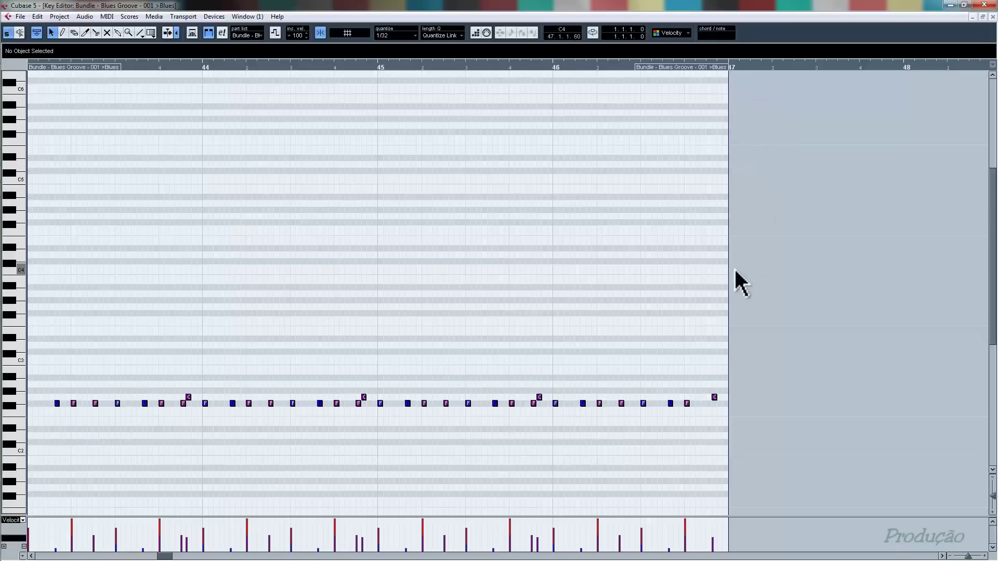
{"action": "scroll", "coordinate": [731, 274], "scroll_direction": "left", "scroll_amount": 1}
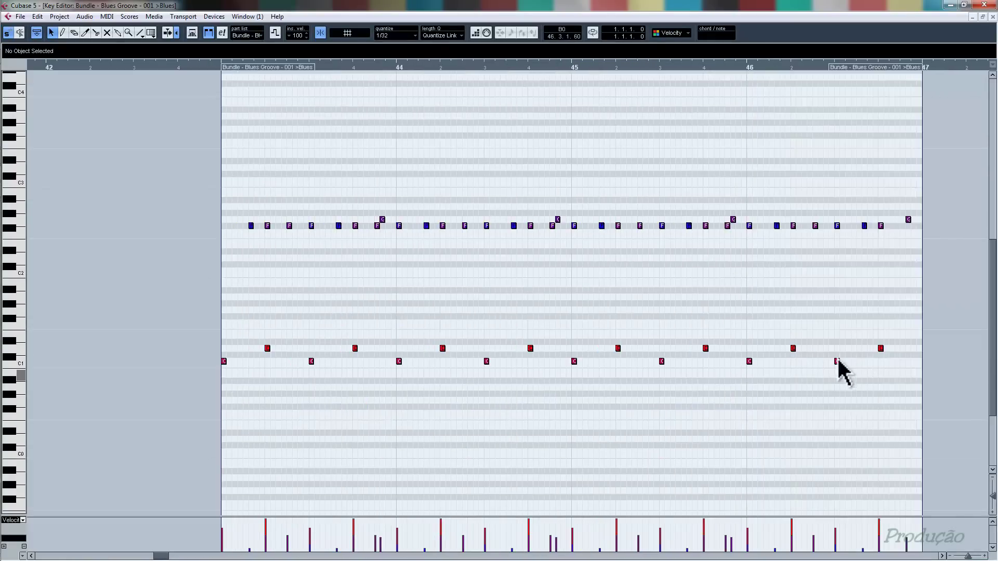
{"action": "left_click_drag", "start_coordinate": [845, 211], "coordinate": [919, 358]}
{"action": "key", "text": "Delete"}
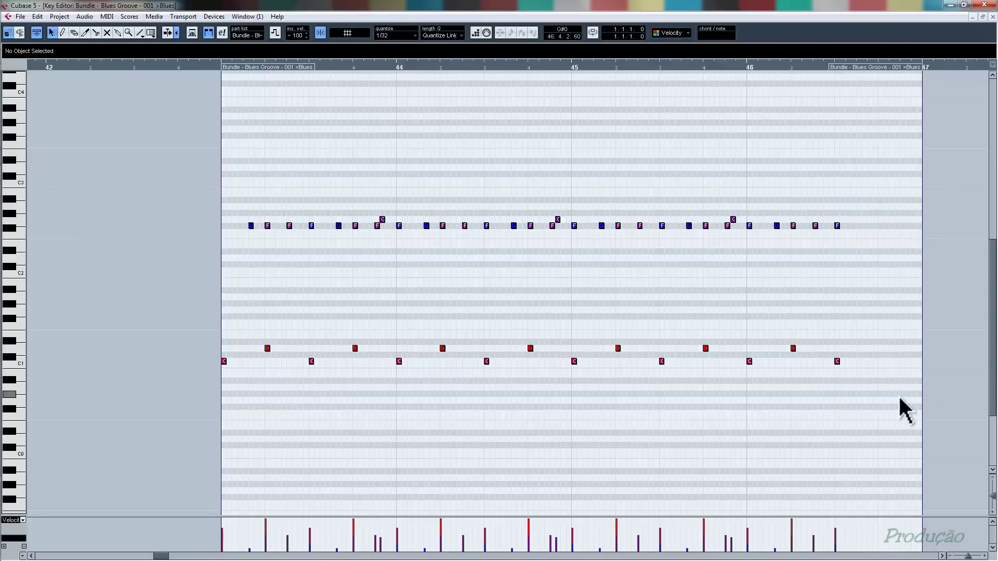
- Copy the last D1 note in bar 46 into beats 3 and 4 to build a five-note fill
{"action": "left_click", "coordinate": [811, 337]}
{"action": "left_click_drag", "start_coordinate": [793, 348], "coordinate": [874, 350]}
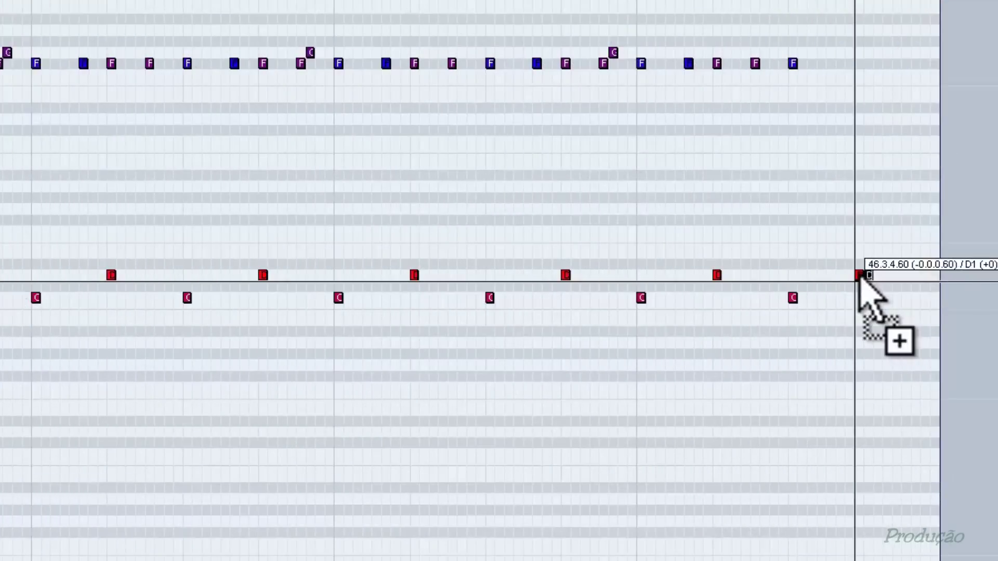
{"action": "left_click_drag", "start_coordinate": [860, 278], "coordinate": [822, 275]}
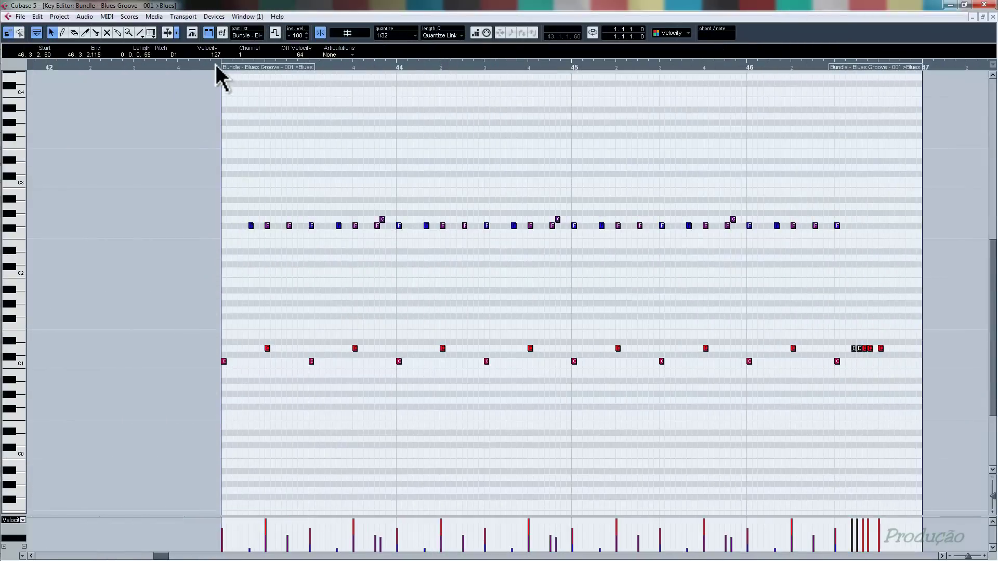
- Lower the velocities of the D1 fill notes in bar 46, keeping the opening notes softest
{"action": "scroll", "coordinate": [203, 53], "scroll_direction": "down", "scroll_amount": 9}
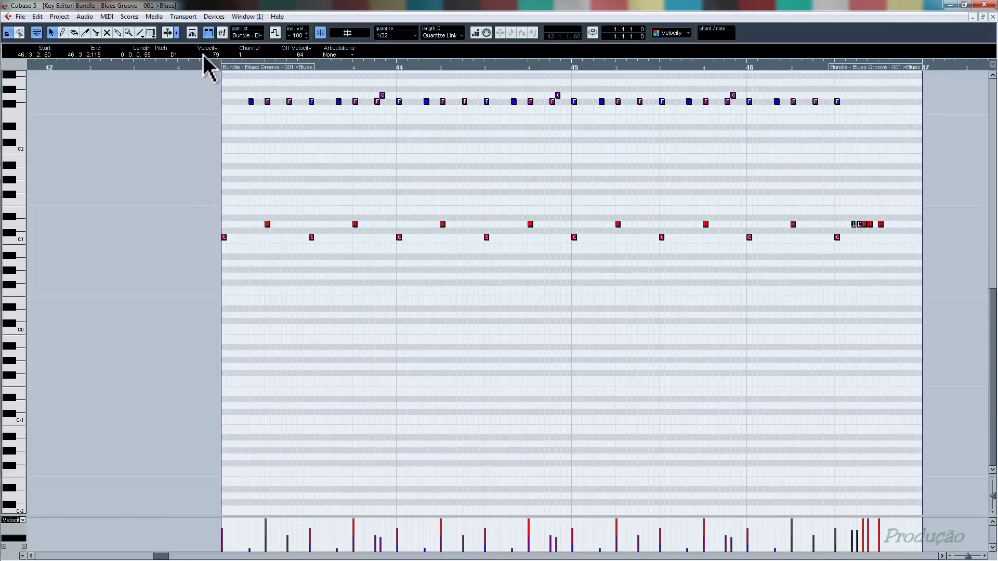
{"action": "left_click_drag", "start_coordinate": [206, 52], "coordinate": [210, 117]}
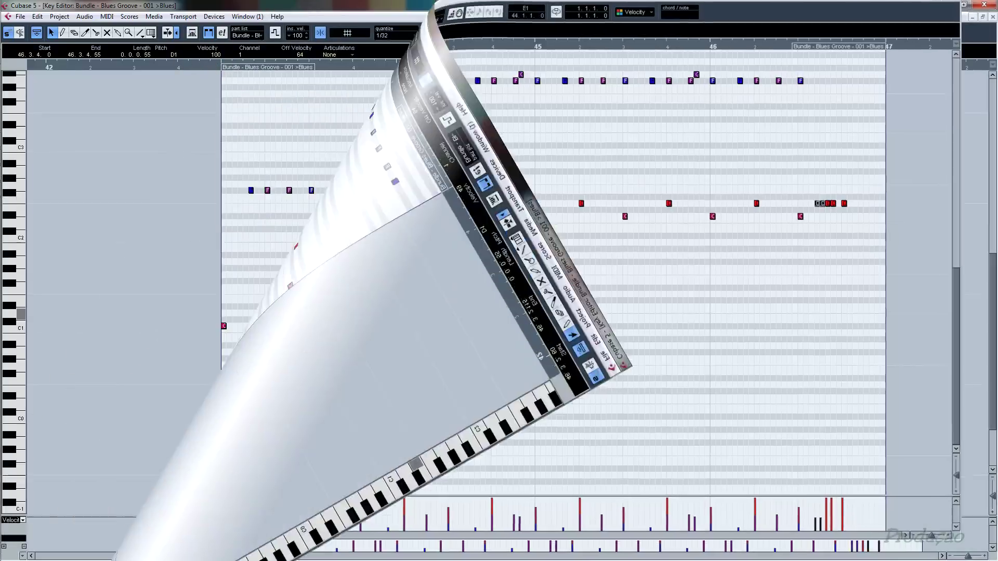
{"action": "left_click", "coordinate": [806, 379]}
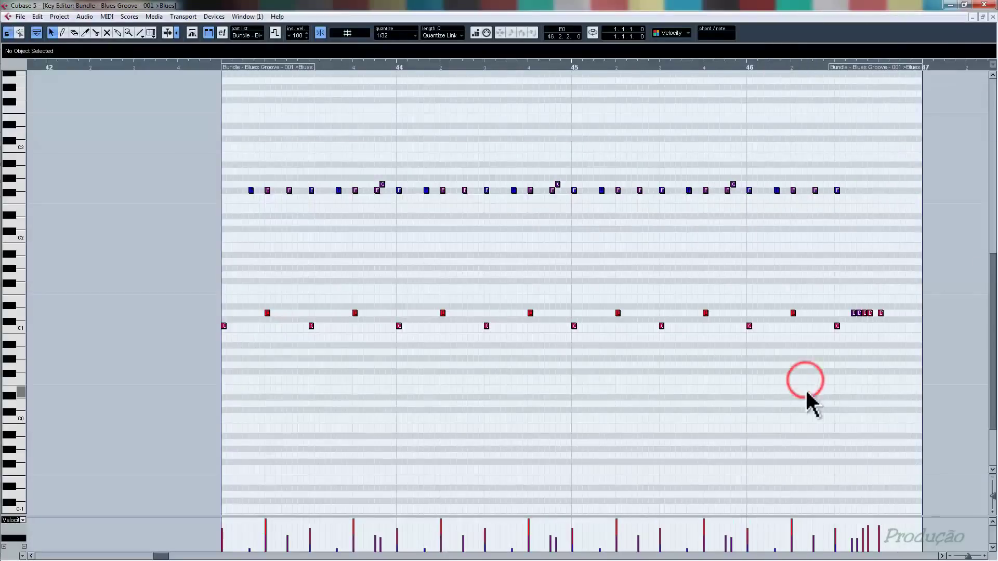
- Play the new fill from bar 46 and return to the project arrangement
{"action": "left_click", "coordinate": [761, 65]}
{"action": "key", "text": "space"}
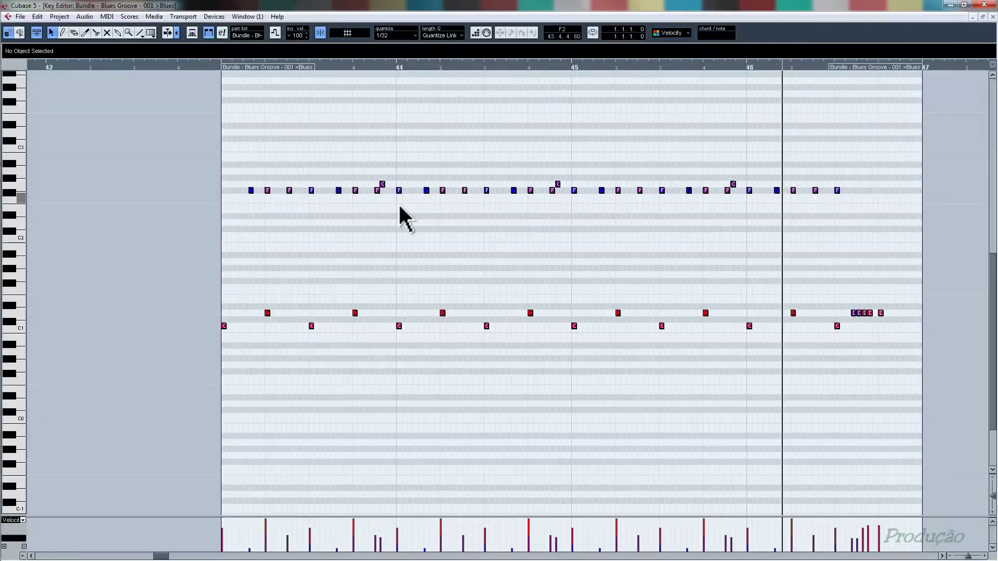
{"action": "key", "text": "space"}
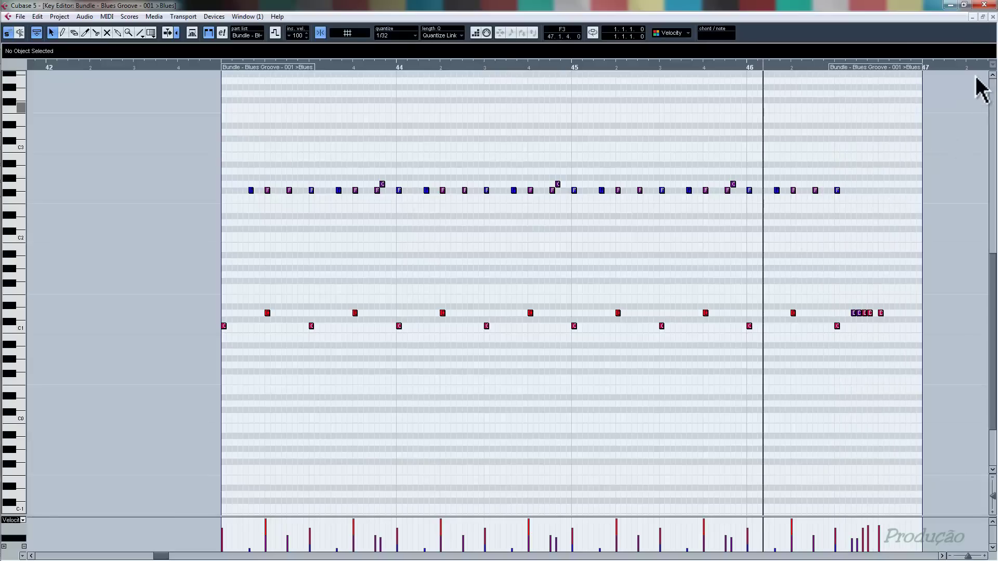
{"action": "left_click", "coordinate": [993, 17]}
{"action": "left_click", "coordinate": [675, 289]}
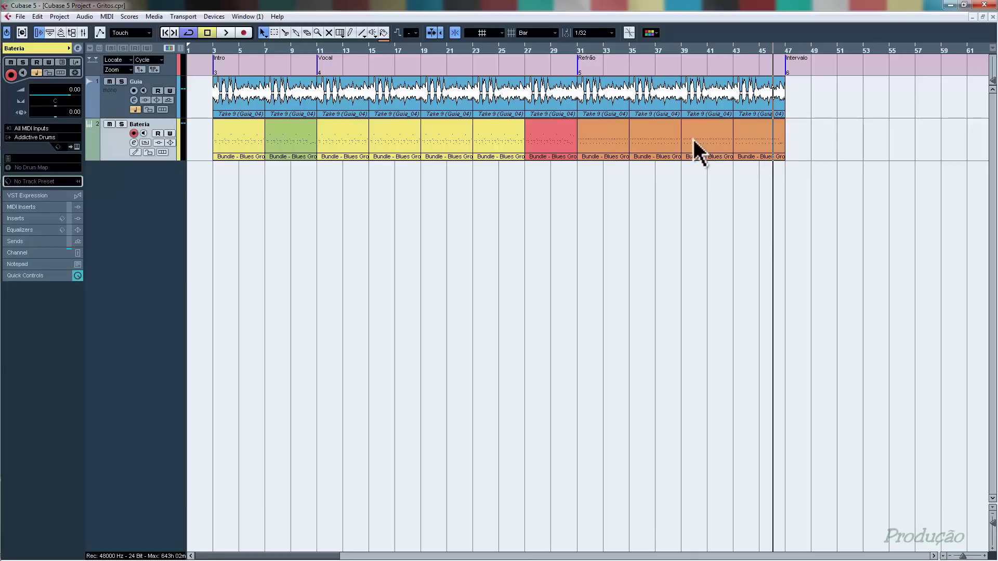
- Colour the drum part at bars 43 to 47 blue
{"action": "left_click", "coordinate": [384, 33]}
{"action": "left_click", "coordinate": [384, 40]}
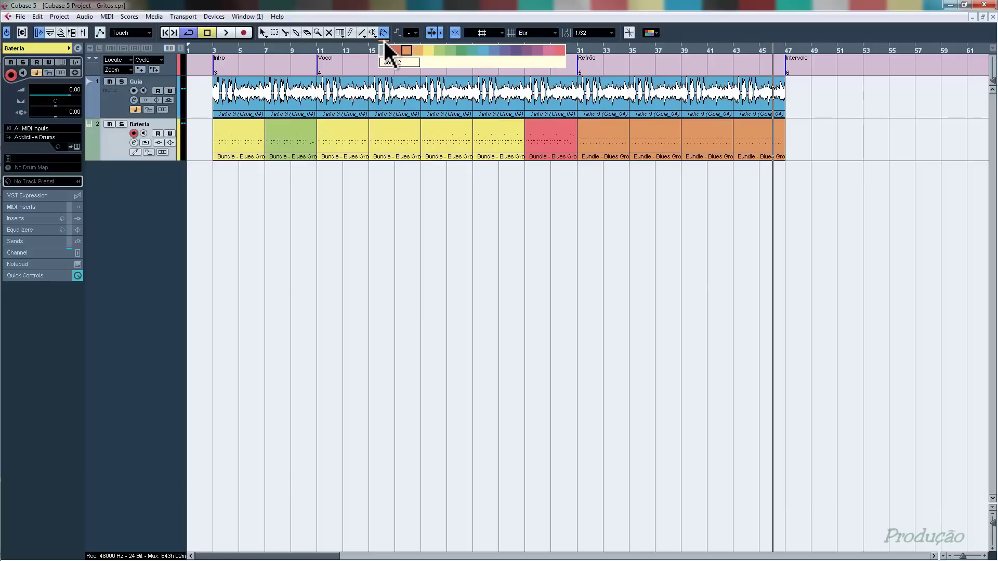
{"action": "left_click", "coordinate": [486, 50]}
{"action": "left_click", "coordinate": [774, 143]}
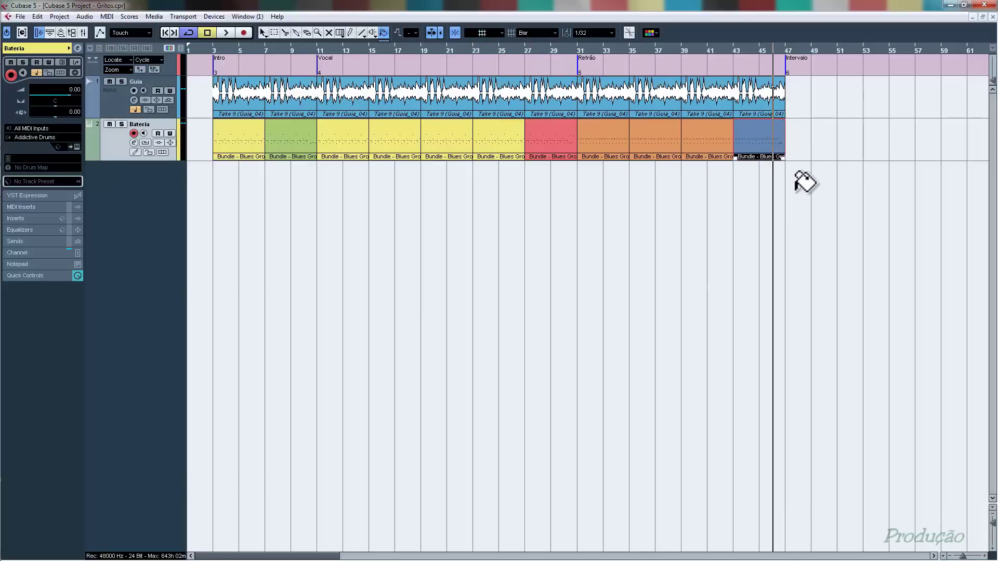
{"action": "key", "text": "1"}
{"action": "left_click", "coordinate": [775, 214]}
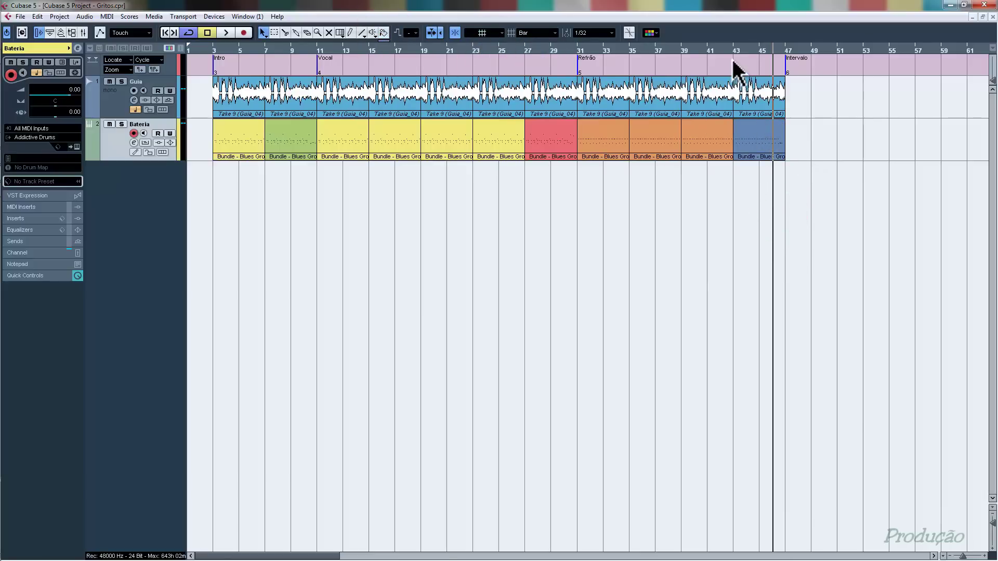
- Show the transport and play the blue drum part from bar 43
{"action": "left_click", "coordinate": [732, 50]}
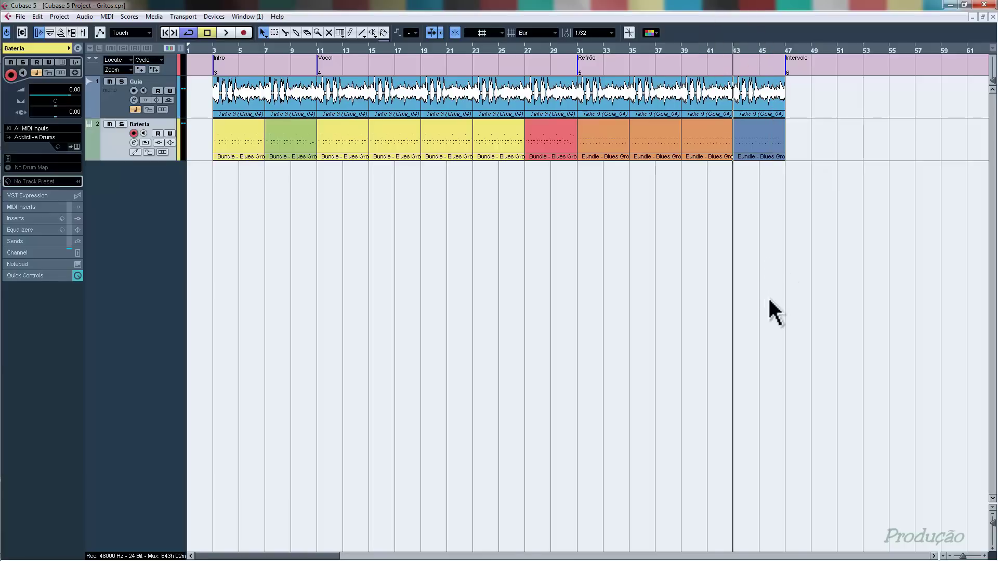
{"action": "key", "text": "F2"}
{"action": "key", "text": "space"}
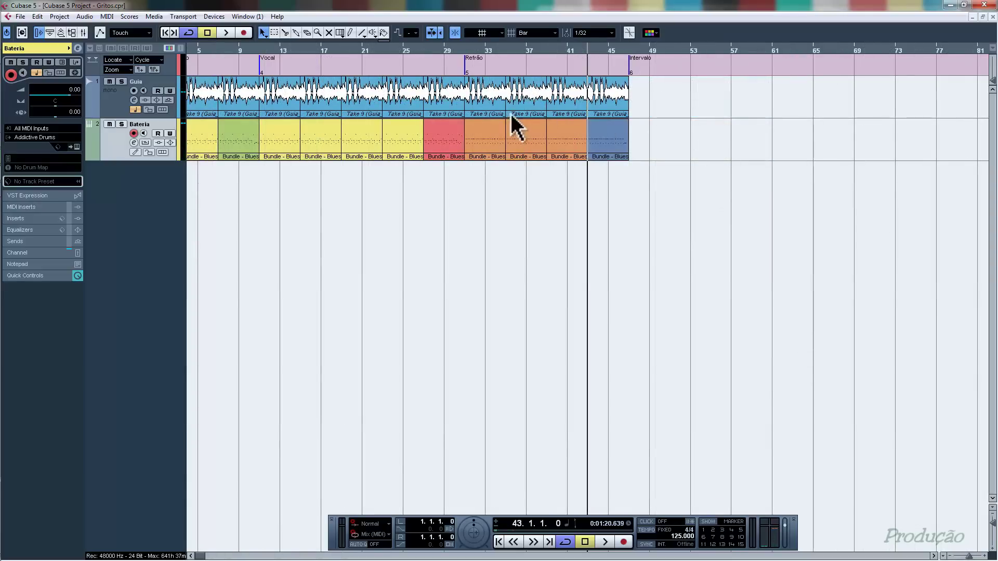
- Duplicate the Guia track's four Refrão audio events from bars 31 to 47 into the Intervalo section
{"action": "left_click_drag", "start_coordinate": [659, 87], "coordinate": [499, 111]}
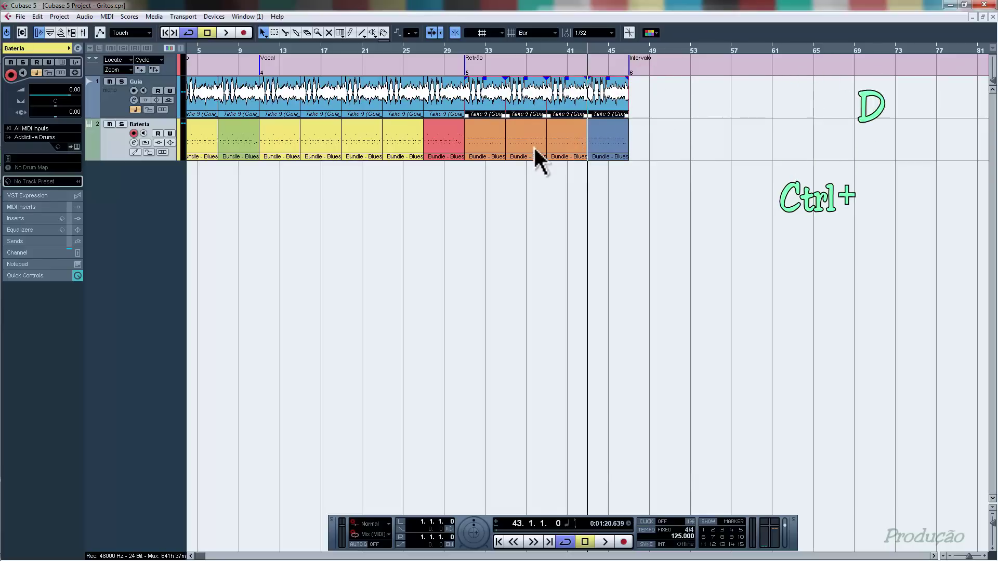
{"action": "key", "text": "ctrl+d"}
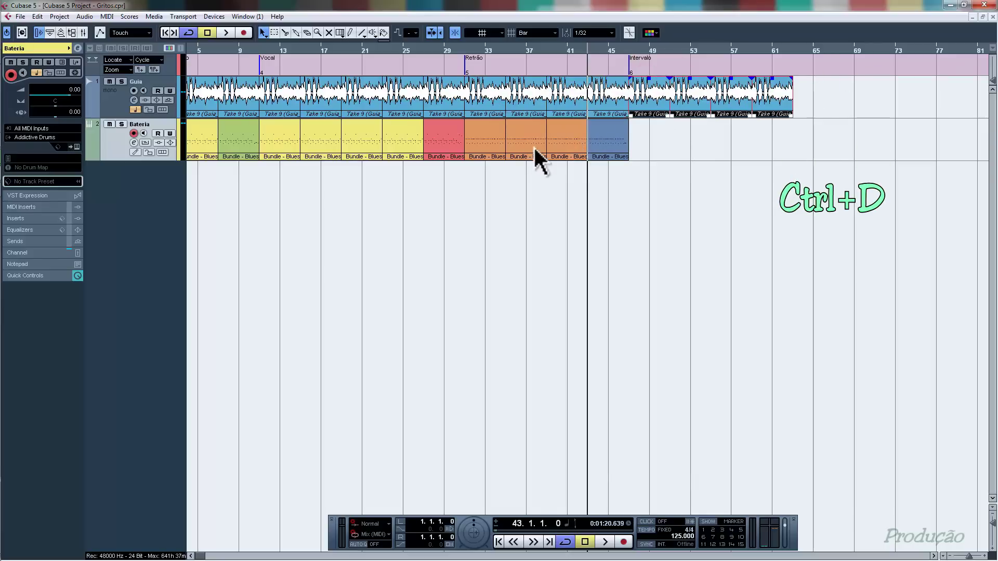
{"action": "left_click", "coordinate": [704, 182]}
- Add a marker at bar 63 with ID 7 and name it Vocal
{"action": "key", "text": "g"}
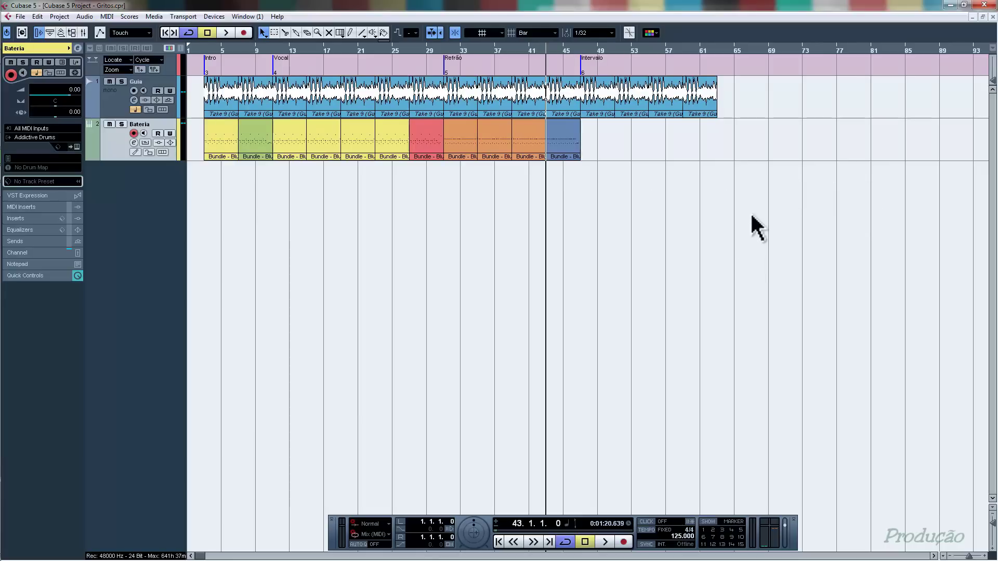
{"action": "left_click", "coordinate": [718, 49]}
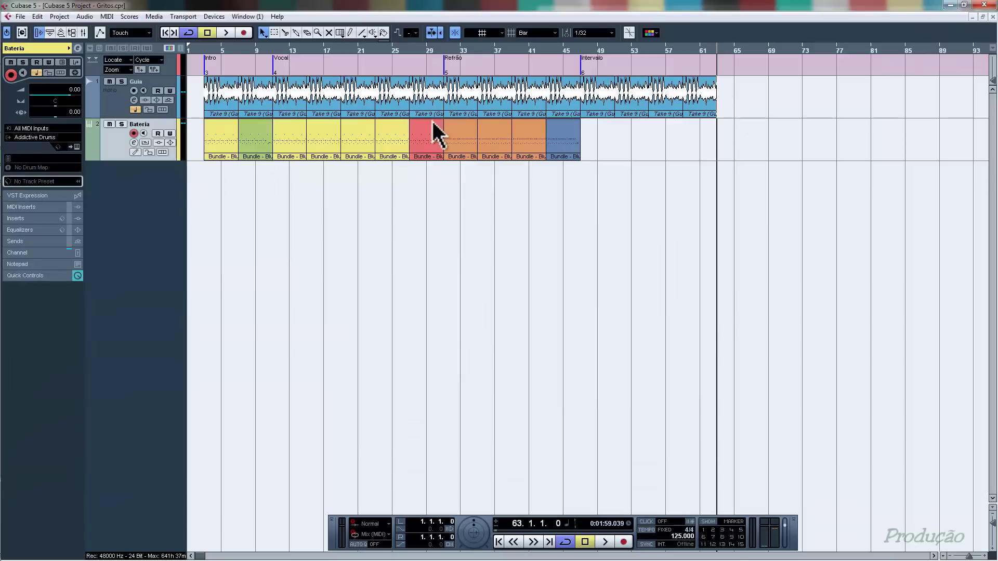
{"action": "left_click", "coordinate": [152, 68]}
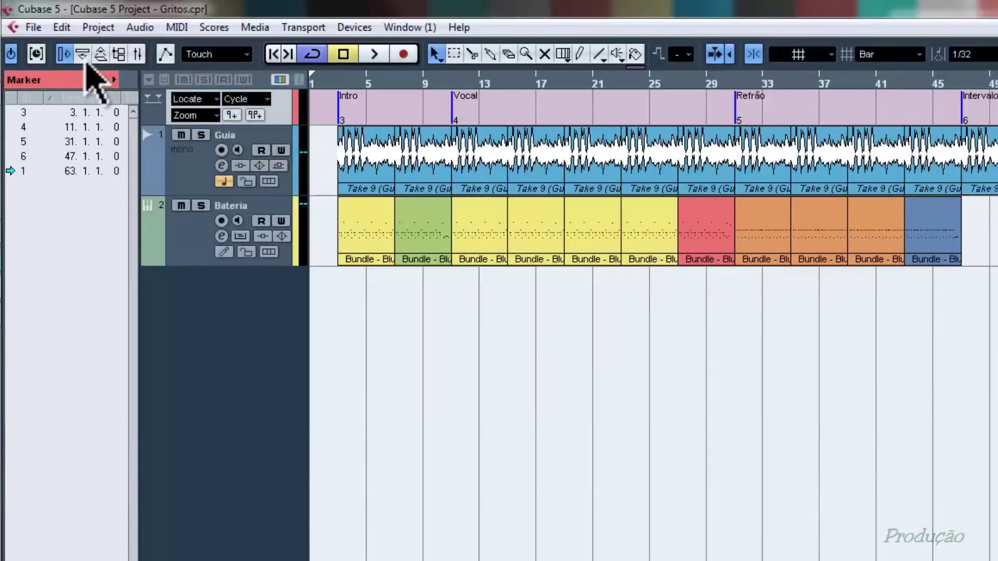
{"action": "left_click", "coordinate": [83, 55]}
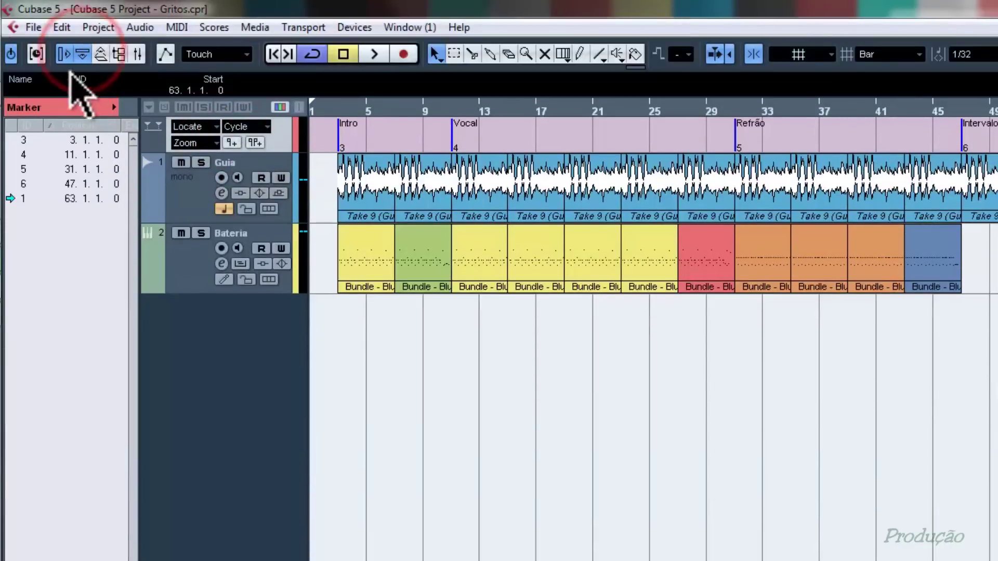
{"action": "left_click", "coordinate": [83, 90]}
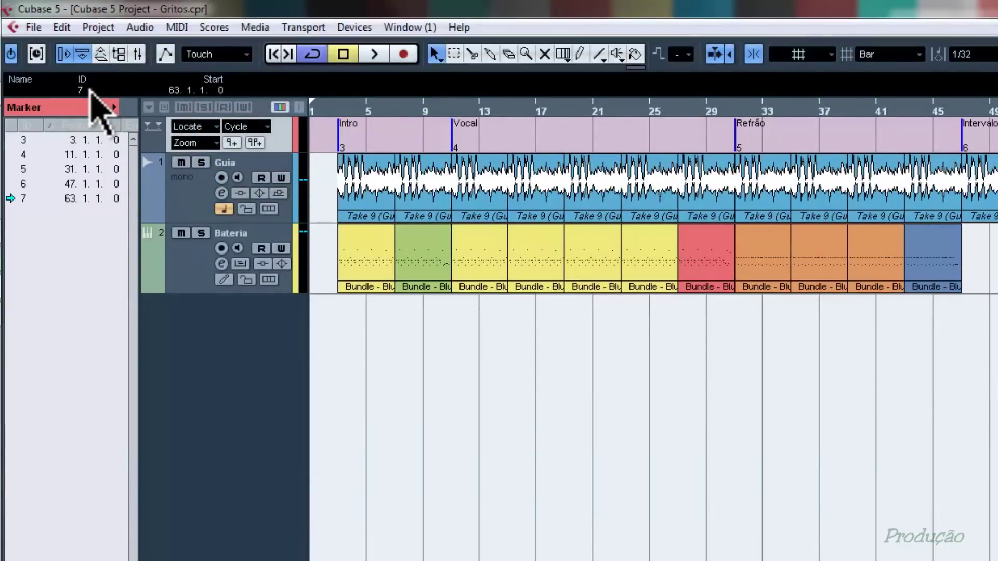
{"action": "left_click", "coordinate": [31, 92]}
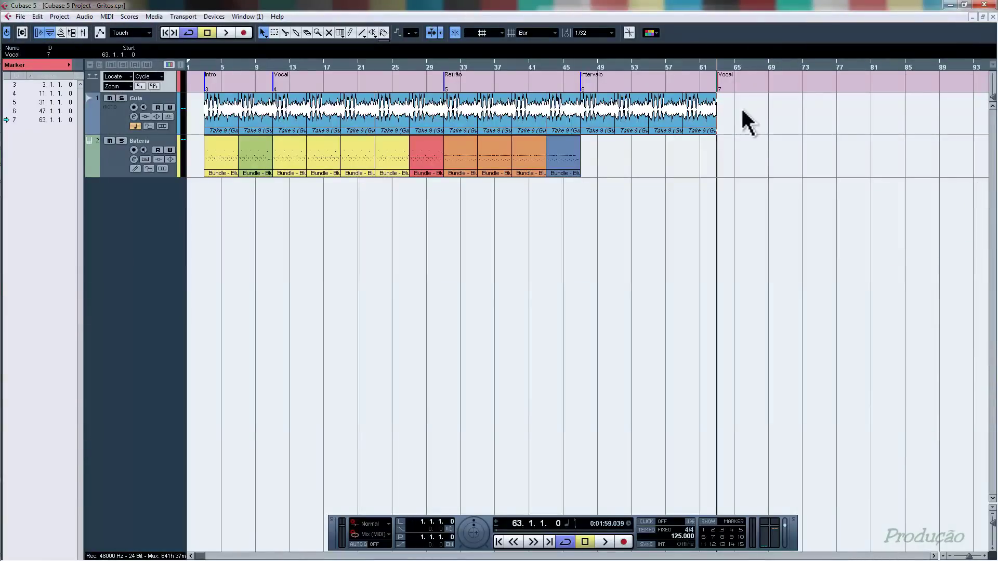
- Duplicate the Guia track's four Intervalo audio events into the Vocal section at bar 63
{"action": "left_click_drag", "start_coordinate": [744, 119], "coordinate": [608, 134]}
{"action": "key", "text": "ctrl+d"}
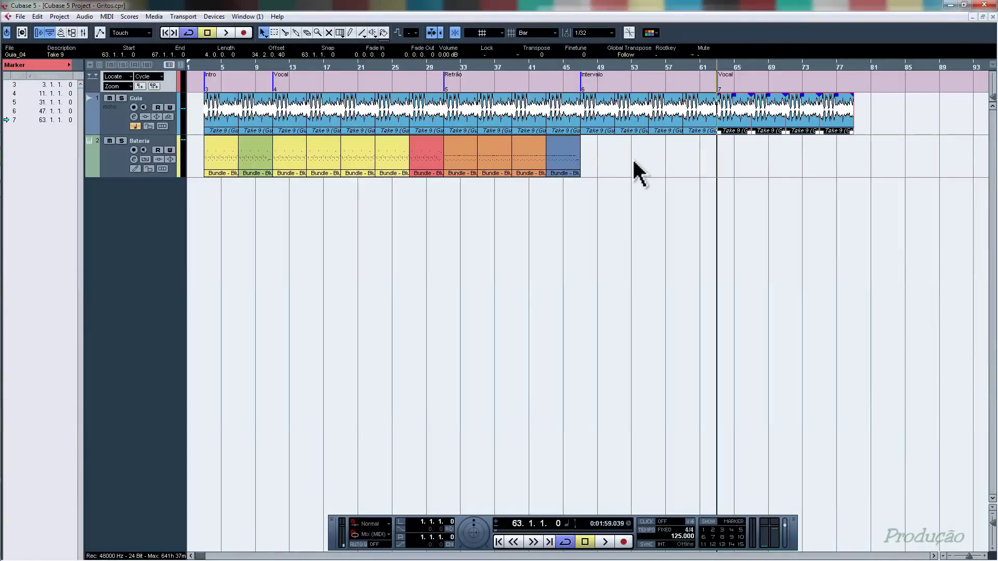
- Duplicate the Guia track's last audio event at bar 75 to extend the Vocal section to bar 83
{"action": "left_click", "coordinate": [832, 119]}
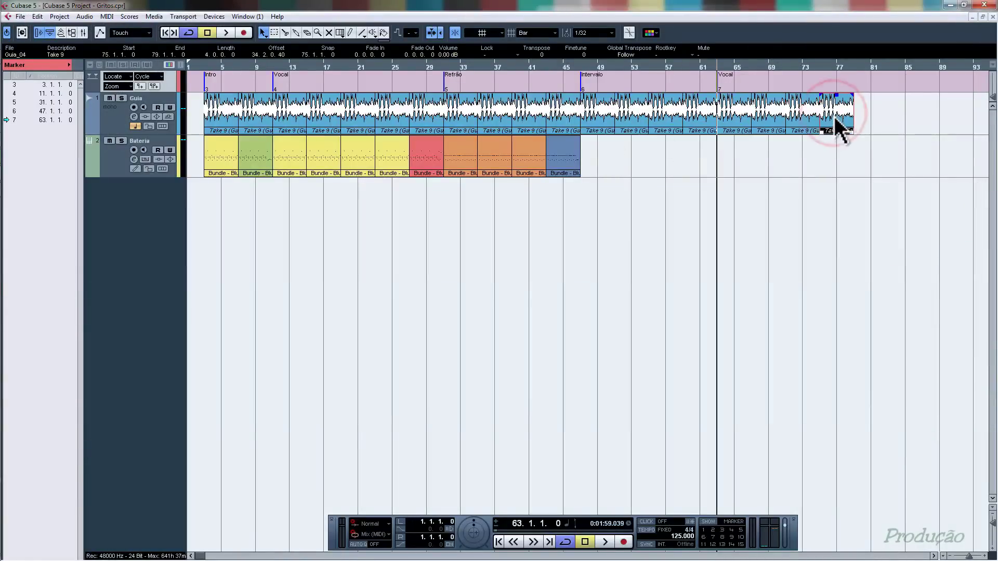
{"action": "key", "text": "ctrl+d"}
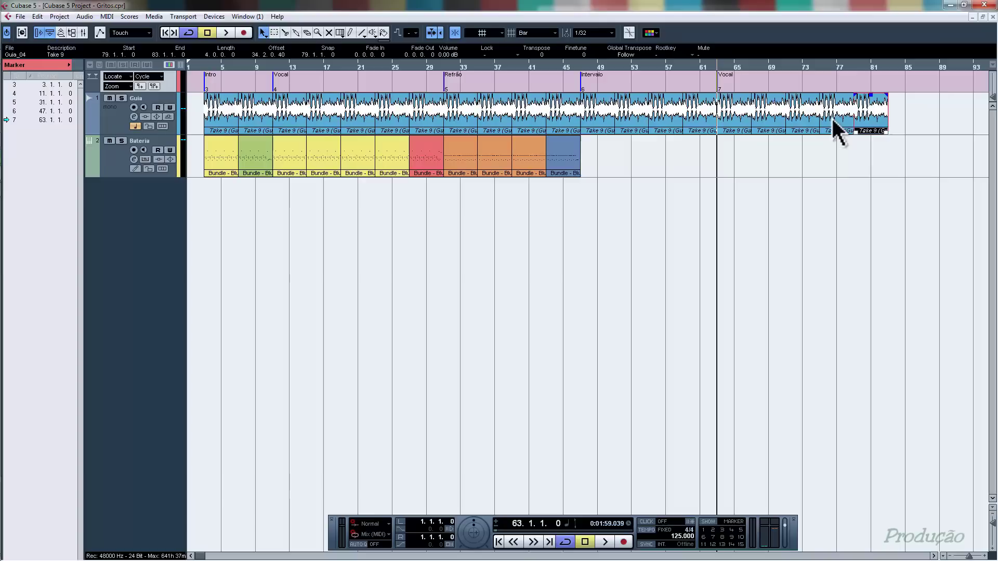
{"action": "key", "text": "g"}
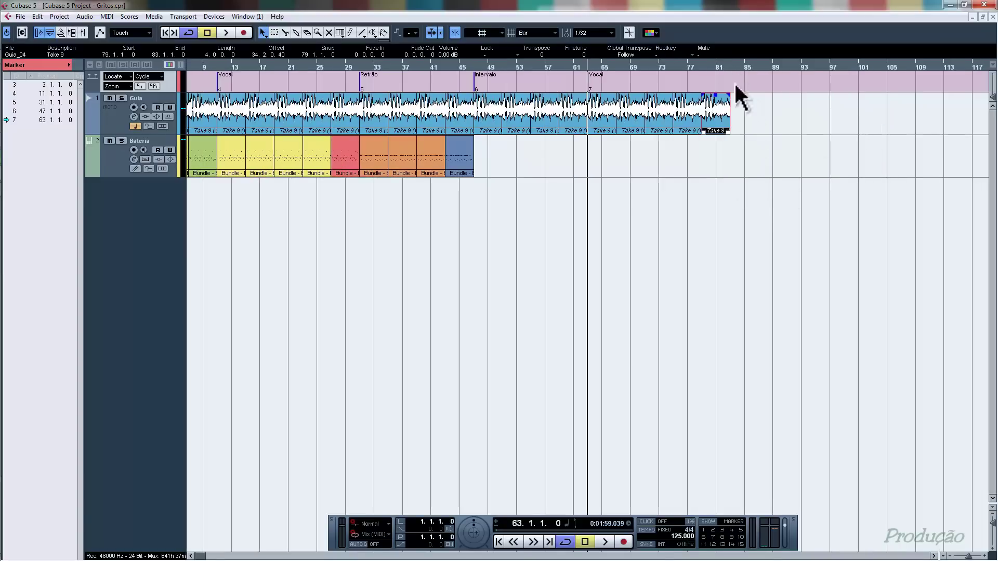
{"action": "left_click", "coordinate": [751, 125]}
- Add a marker at bar 83 with ID 8 and name it Refrão
{"action": "left_click", "coordinate": [730, 67]}
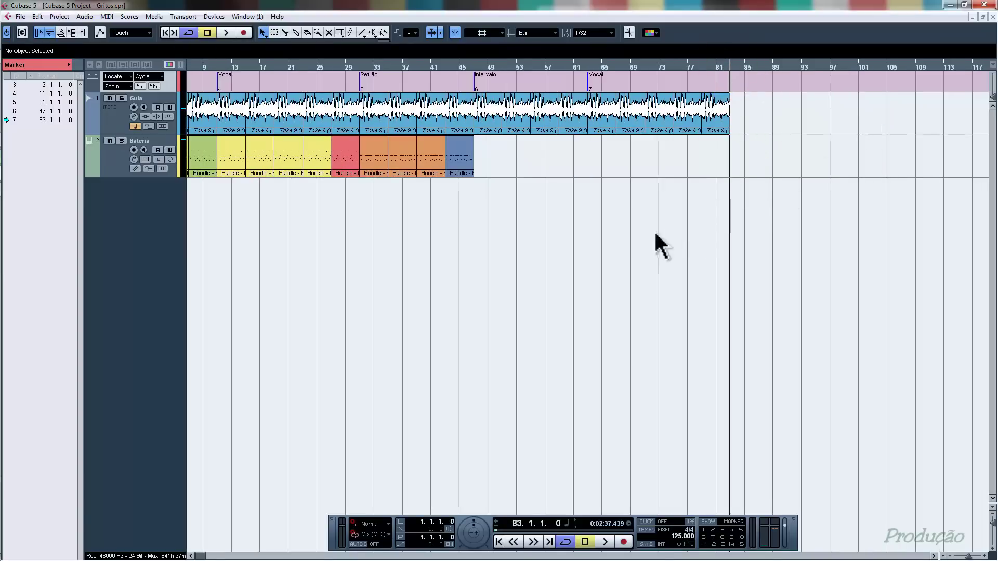
{"action": "left_click", "coordinate": [140, 86]}
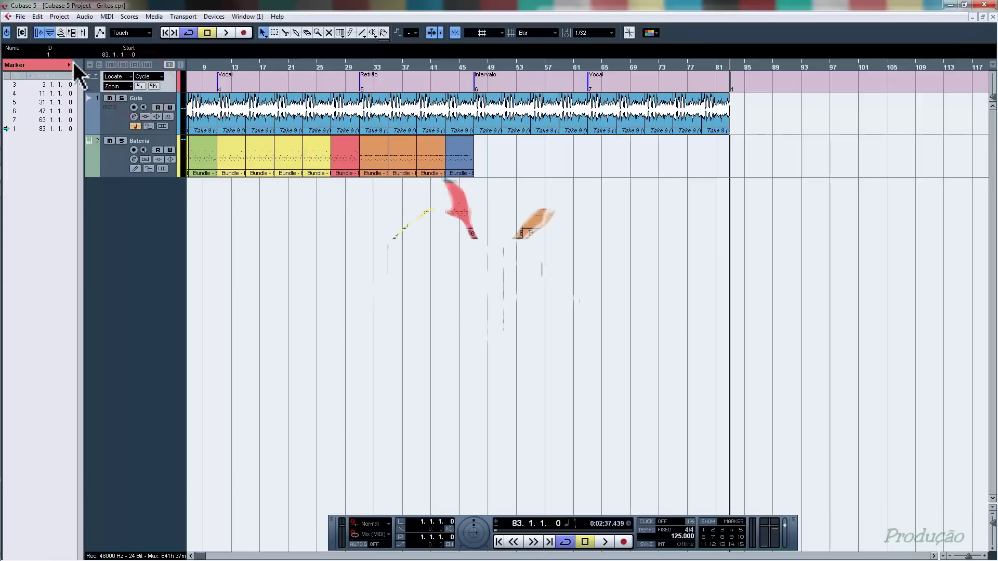
{"action": "left_click", "coordinate": [52, 55]}
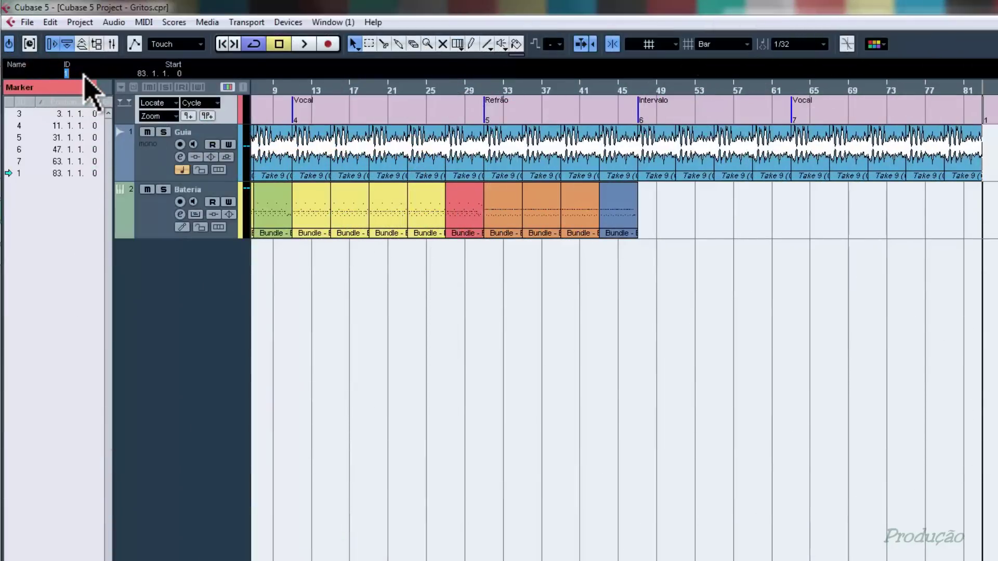
{"action": "left_click", "coordinate": [42, 72]}
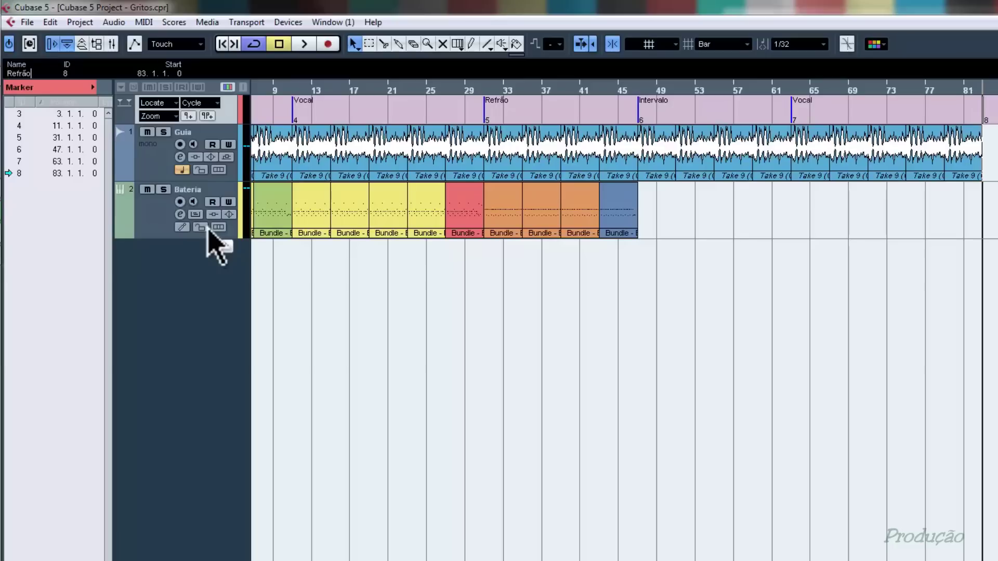
{"action": "key", "text": "Return"}
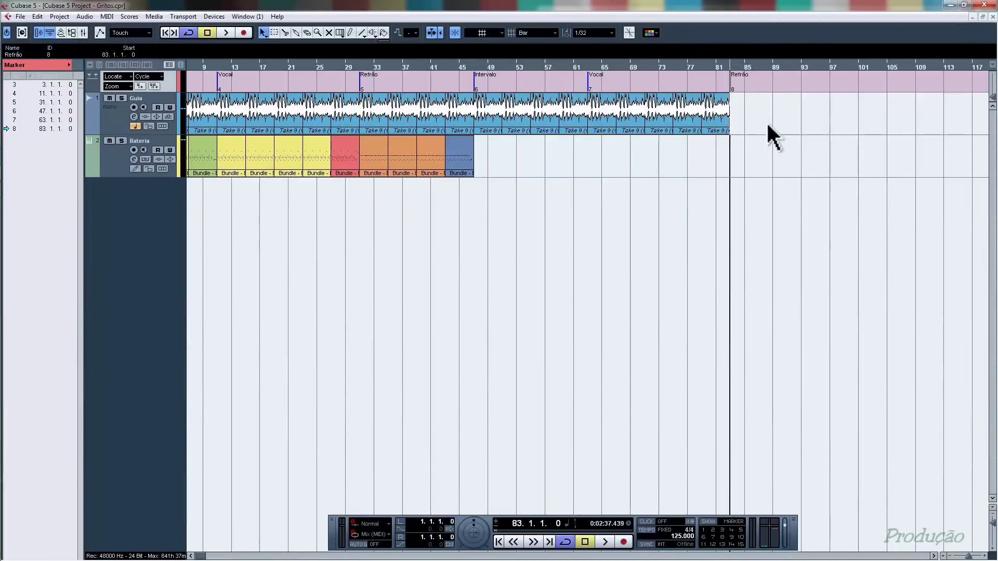
- Duplicate the Guia track's last four audio events into the new Refrão section at bar 83
{"action": "left_click_drag", "start_coordinate": [760, 113], "coordinate": [634, 129]}
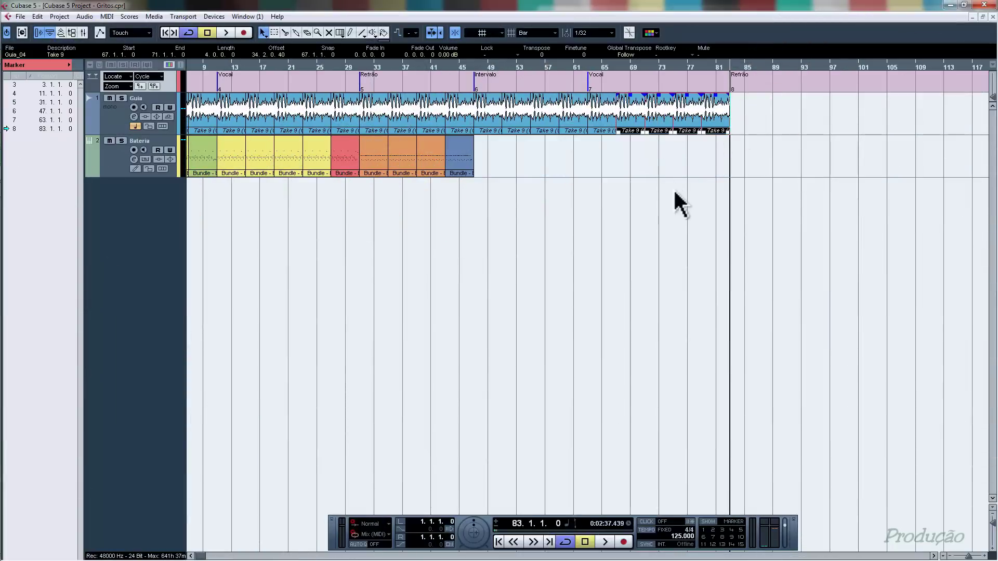
{"action": "key", "text": "ctrl+l"}
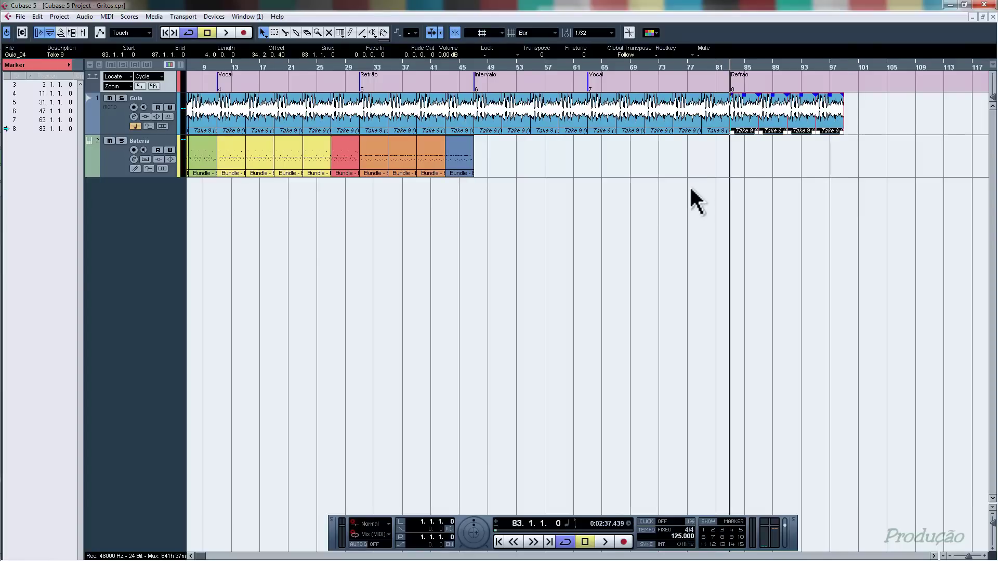
{"action": "key", "text": "g"}
{"action": "left_click", "coordinate": [697, 105]}
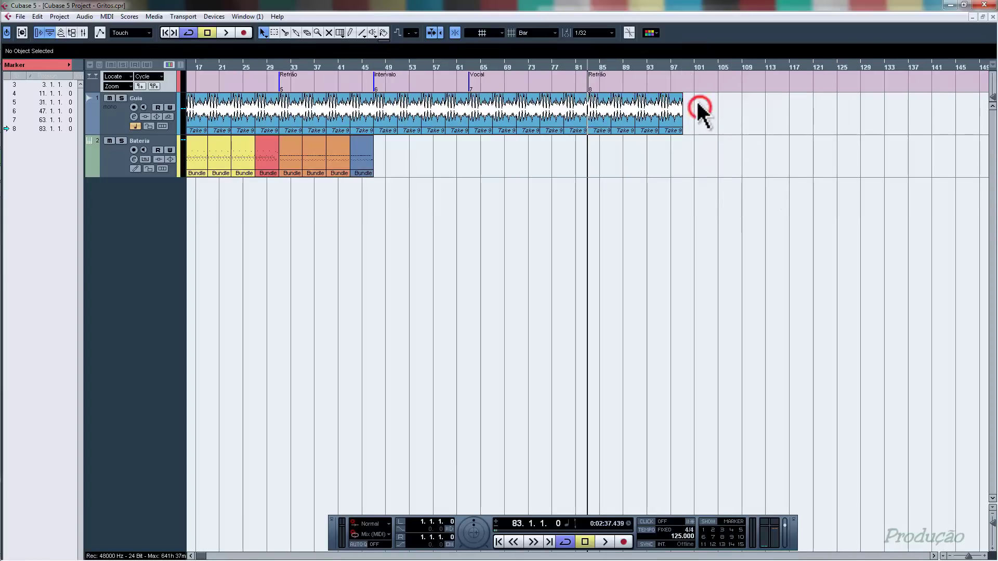
- Add a marker at bar 99 with ID 9 and name it Parte final
{"action": "left_click", "coordinate": [682, 66]}
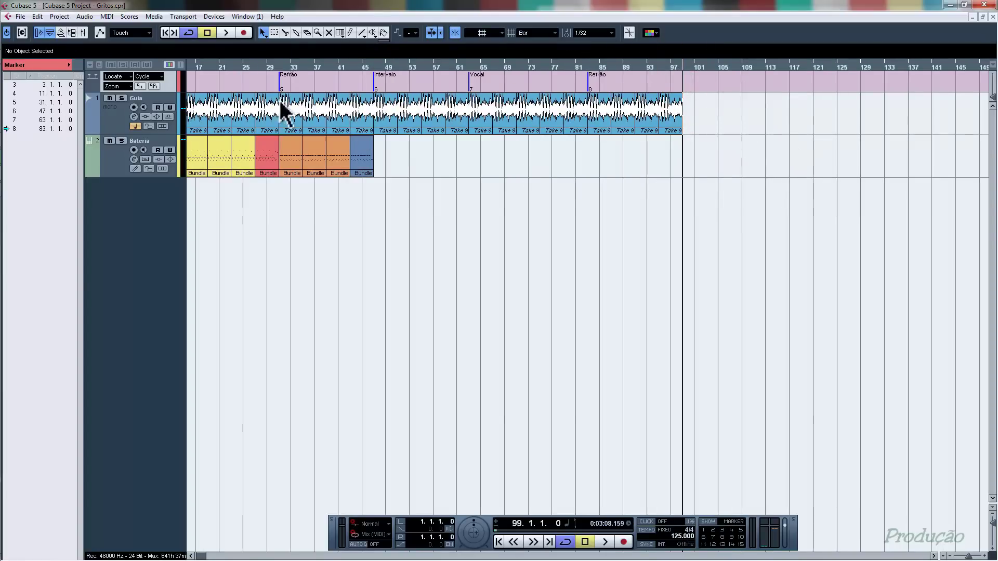
{"action": "left_click", "coordinate": [143, 85]}
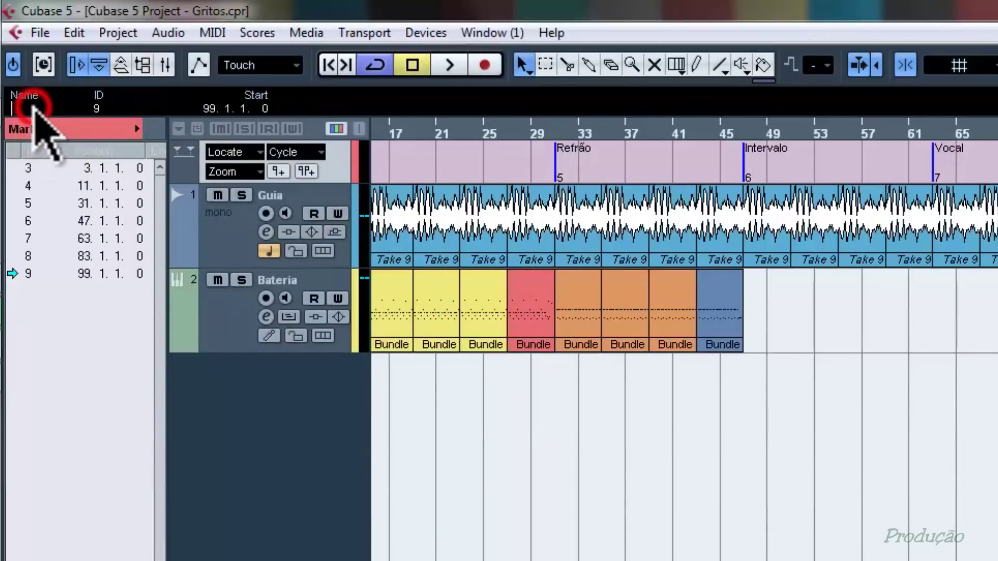
{"action": "left_click", "coordinate": [31, 106]}
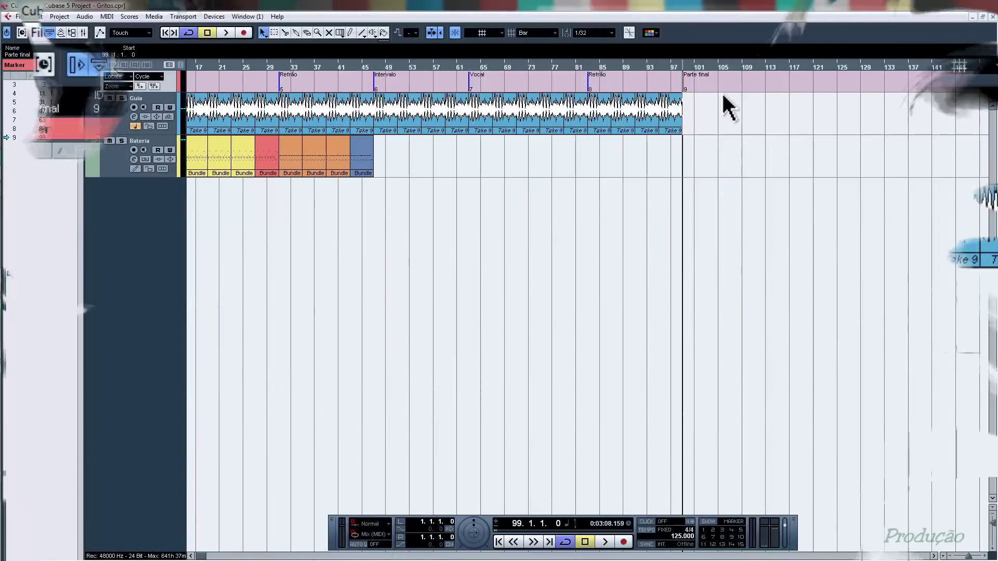
- Duplicate the Guia track's four events from the second Refrão into the Parte final section at bar 99
{"action": "left_click_drag", "start_coordinate": [717, 105], "coordinate": [603, 127]}
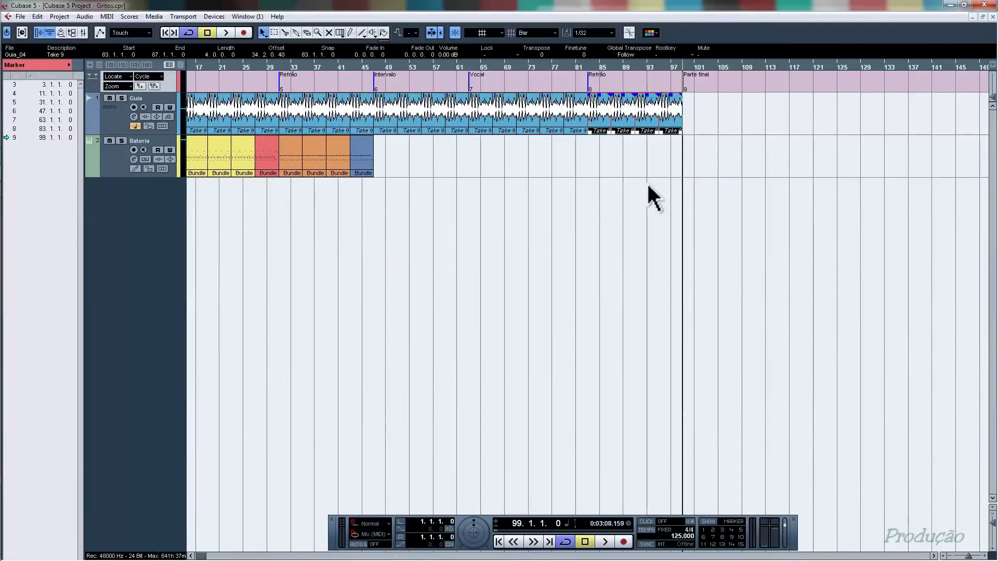
{"action": "key", "text": "ctrl+d"}
{"action": "left_click", "coordinate": [813, 136]}
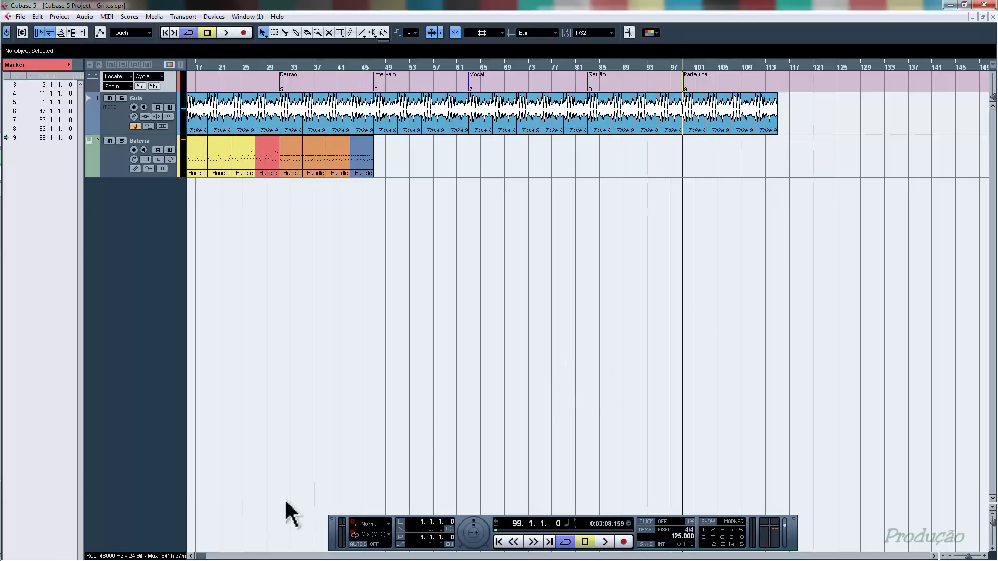
- Select the Bateria track and locate the end of the guide audio at bar 115 to check the song's length
{"action": "left_click_drag", "start_coordinate": [201, 556], "coordinate": [194, 556]}
{"action": "key", "text": "Home"}
{"action": "left_click", "coordinate": [128, 163]}
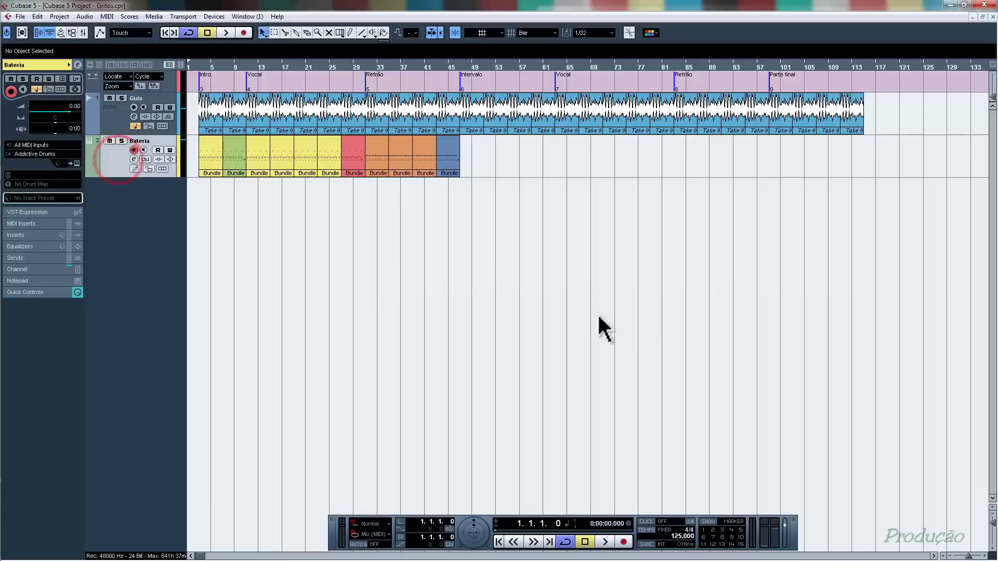
{"action": "left_click", "coordinate": [863, 69]}
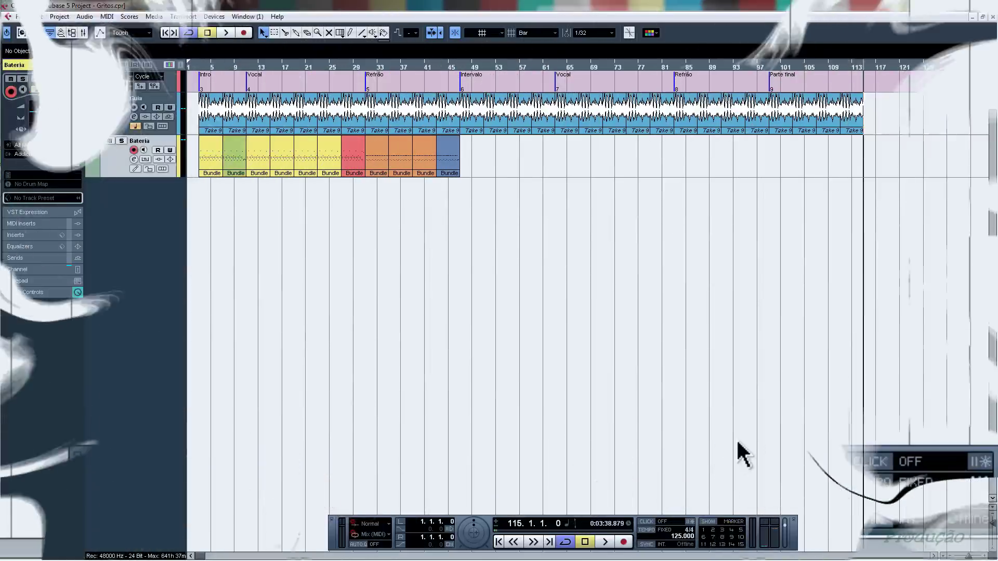
- Return the cursor to the song start and copy the orange Refrão drum groove into the Intervalo section at bars 47 and 51
{"action": "key", "text": "Home"}
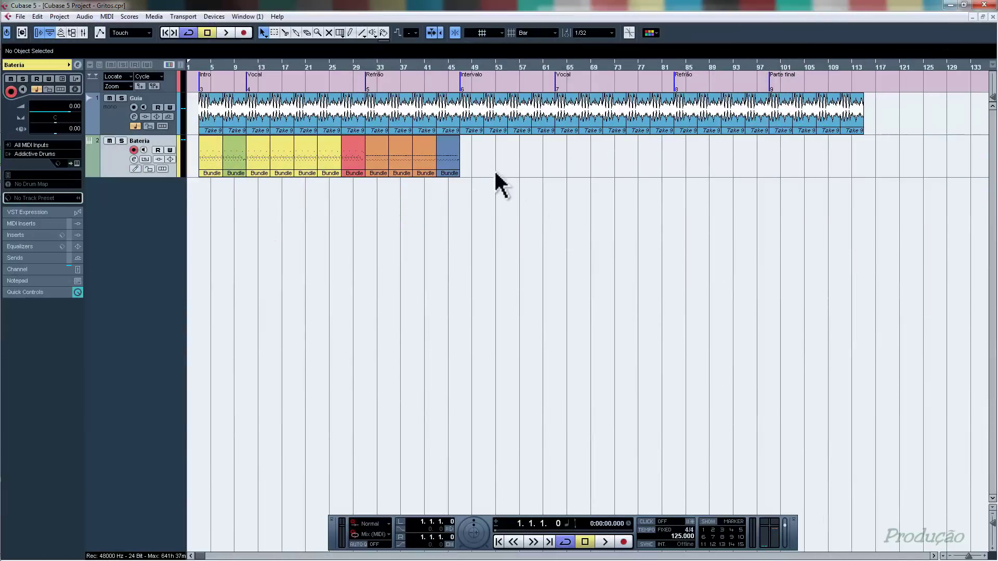
{"action": "left_click_drag", "start_coordinate": [375, 150], "coordinate": [496, 166]}
{"action": "left_click", "coordinate": [532, 222]}
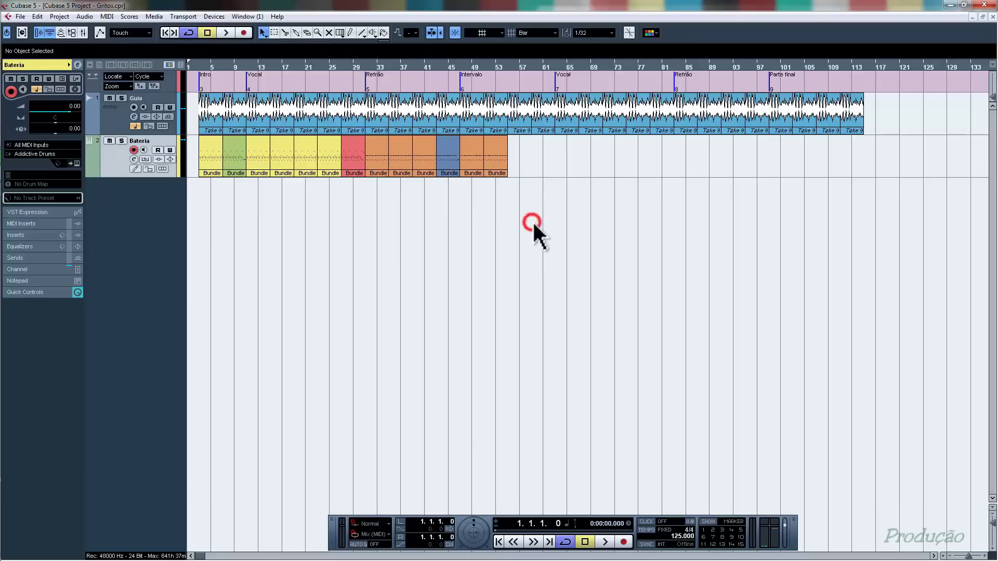
- Open the orange drum part at bar 51 in the Key Editor and delete the notes after beat 3 of bar 54
{"action": "double_click", "coordinate": [496, 151]}
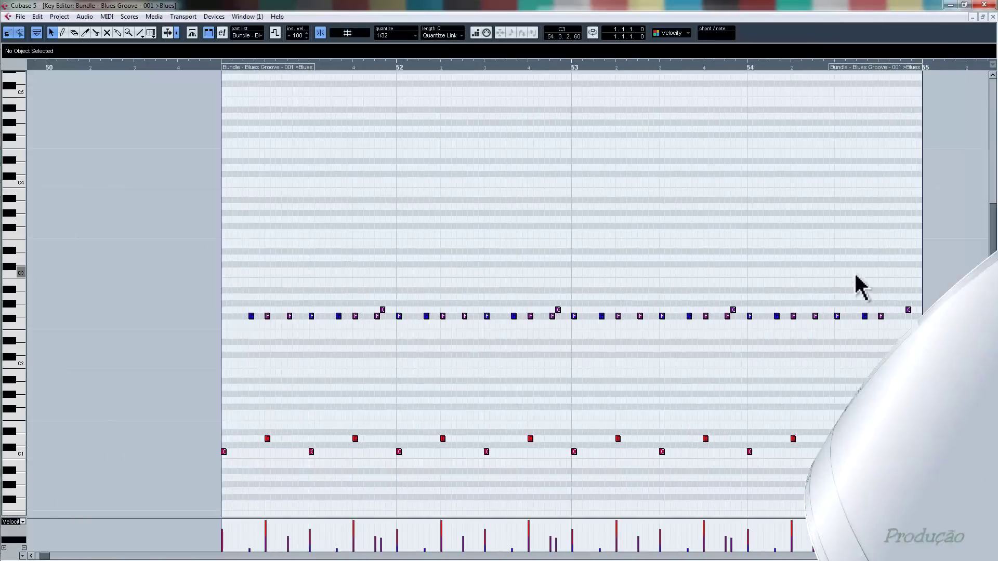
{"action": "left_click_drag", "start_coordinate": [848, 275], "coordinate": [913, 473]}
{"action": "key", "text": "Delete"}
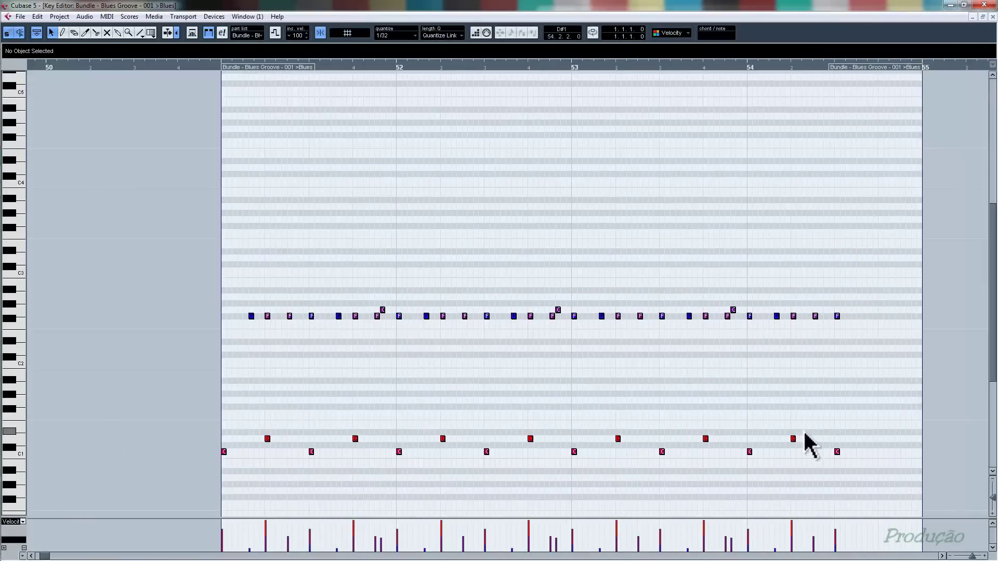
- Move the last D1 note of bar 54 to position 54.3.3, with acoustic feedback switched off
{"action": "left_click_drag", "start_coordinate": [791, 454], "coordinate": [787, 457]}
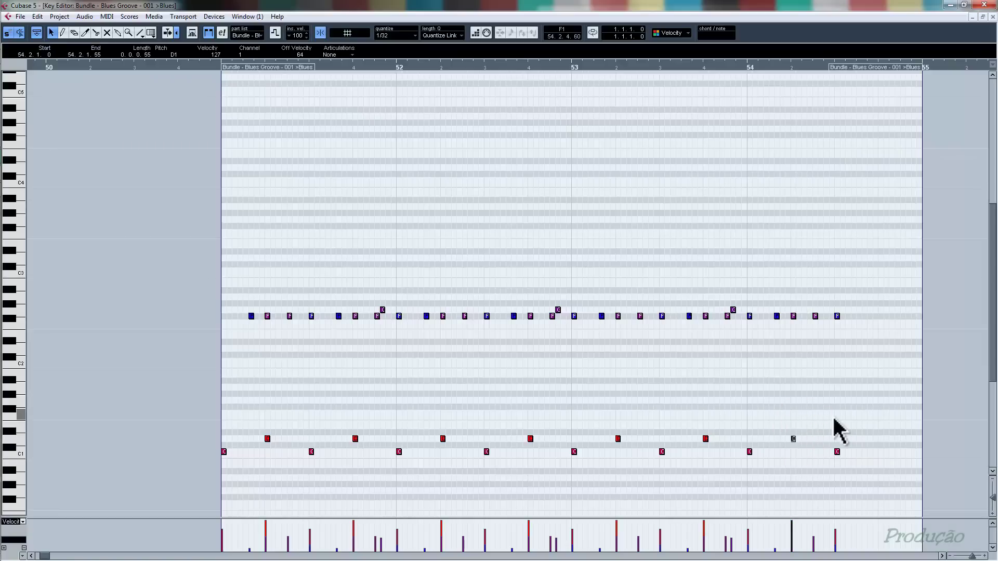
{"action": "left_click", "coordinate": [19, 33]}
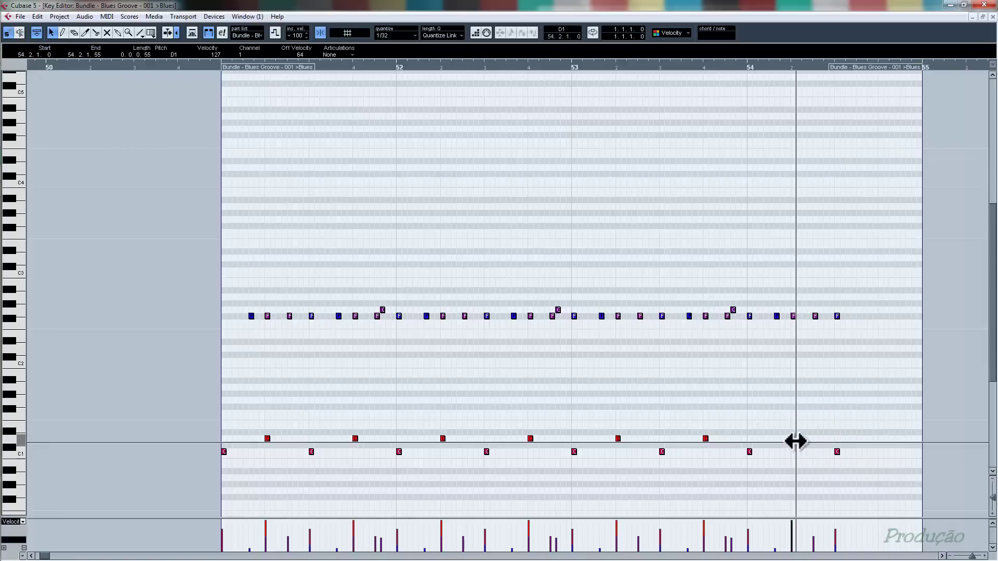
{"action": "left_click_drag", "start_coordinate": [793, 440], "coordinate": [859, 441]}
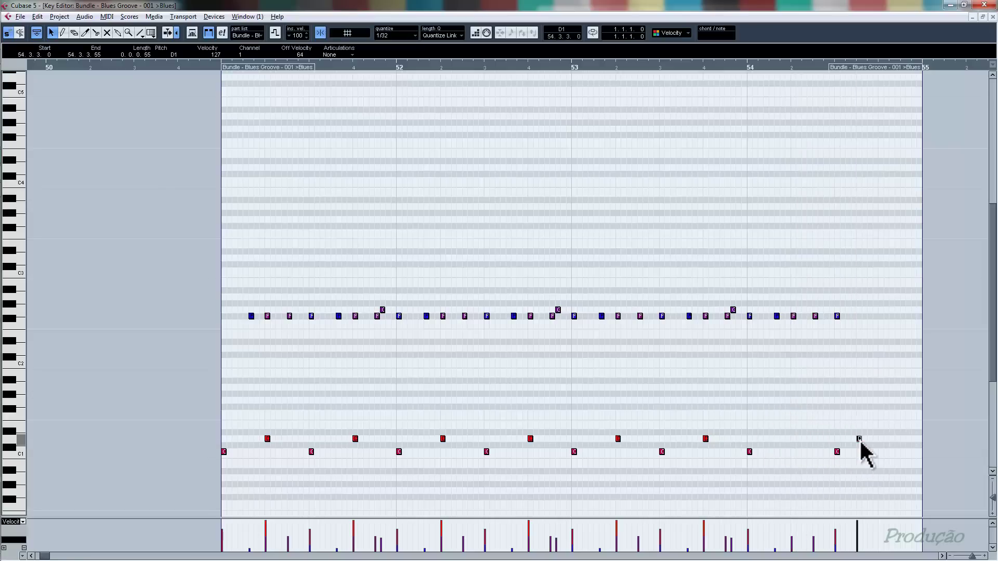
- Transpose the note at 54.3.3 up to B3 to start a tom fill
{"action": "key", "text": "Up"}
{"action": "key", "text": "Up"}
{"action": "key", "text": "Up"}
{"action": "key", "text": "Up"}
{"action": "key", "text": "Up"}
{"action": "key", "text": "Up"}
{"action": "key", "text": "Up"}
{"action": "key", "text": "Up"}
{"action": "key", "text": "Up"}
{"action": "key", "text": "Up"}
{"action": "key", "text": "Up"}
{"action": "key", "text": "Up"}
{"action": "key", "text": "Up"}
{"action": "key", "text": "Up"}
{"action": "key", "text": "Up"}
{"action": "key", "text": "Up"}
{"action": "key", "text": "Up"}
{"action": "key", "text": "Up"}
{"action": "key", "text": "Up"}
{"action": "key", "text": "Up"}
- Copy the B3 fill note to G3 at position 54.3.4.60 and return to the project window
{"action": "left_click_drag", "start_coordinate": [856, 209], "coordinate": [878, 220]}
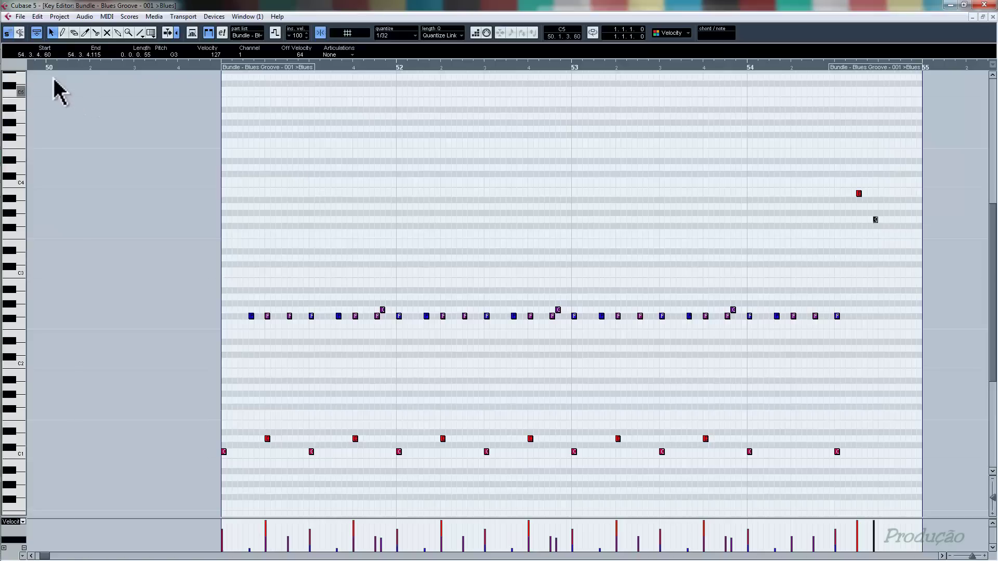
{"action": "left_click", "coordinate": [20, 33]}
{"action": "left_click_drag", "start_coordinate": [879, 177], "coordinate": [874, 238]}
{"action": "left_click", "coordinate": [894, 188]}
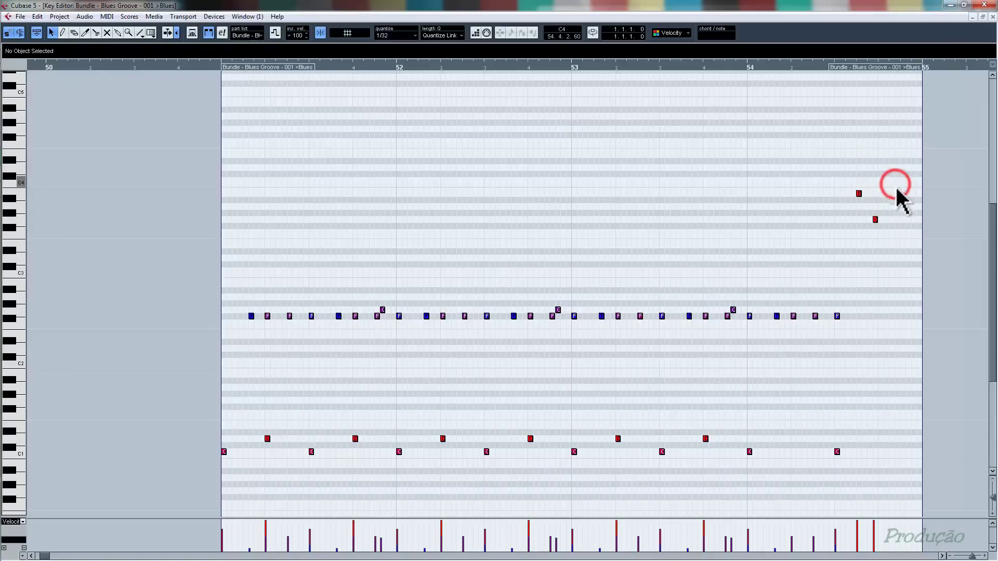
{"action": "left_click", "coordinate": [19, 33]}
{"action": "left_click_drag", "start_coordinate": [906, 172], "coordinate": [834, 283]}
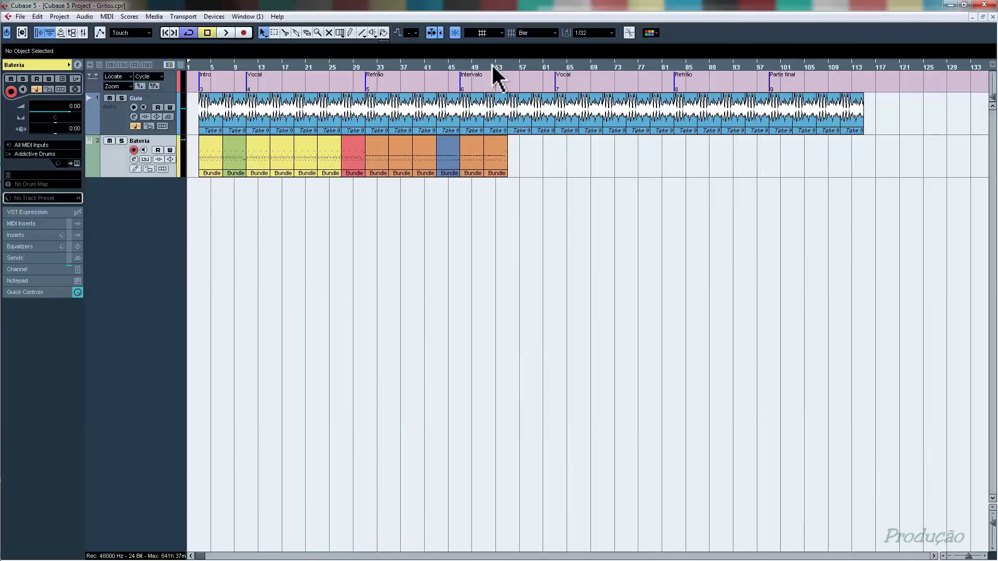
- Play the edited Intervalo drum part from bar 52 to hear the fill, and stop playback
{"action": "left_click", "coordinate": [492, 65]}
{"action": "key", "text": "space"}
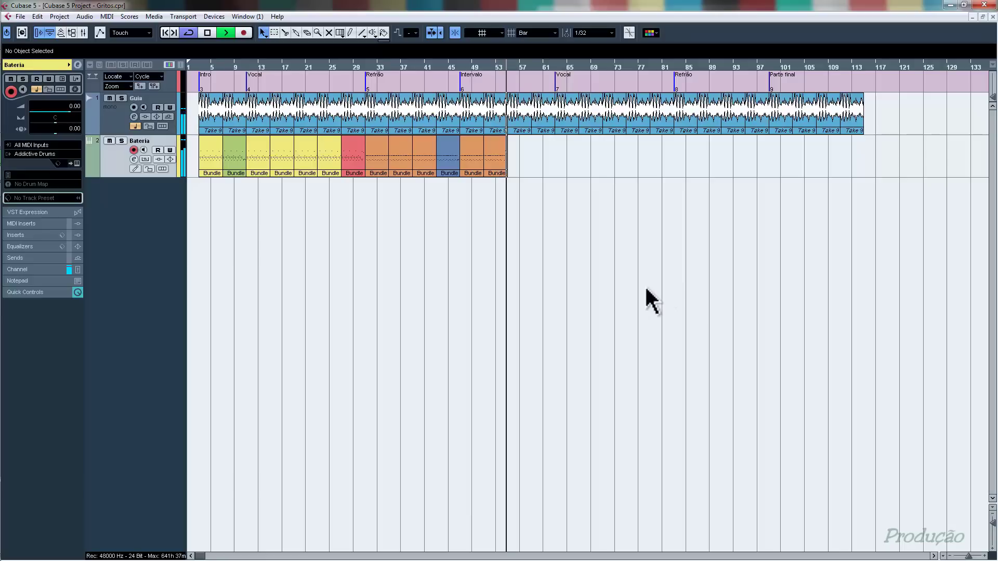
{"action": "key", "text": "space"}
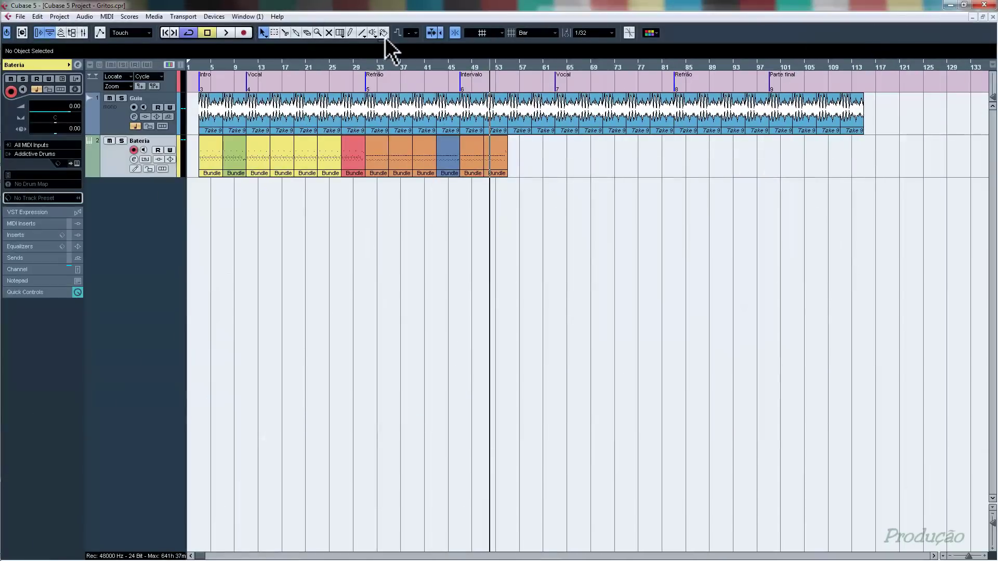
- Colour the edited drum part at bar 51 purple and return to the Object Selection tool
{"action": "left_click", "coordinate": [384, 32]}
{"action": "left_click", "coordinate": [385, 39]}
{"action": "left_click", "coordinate": [518, 50]}
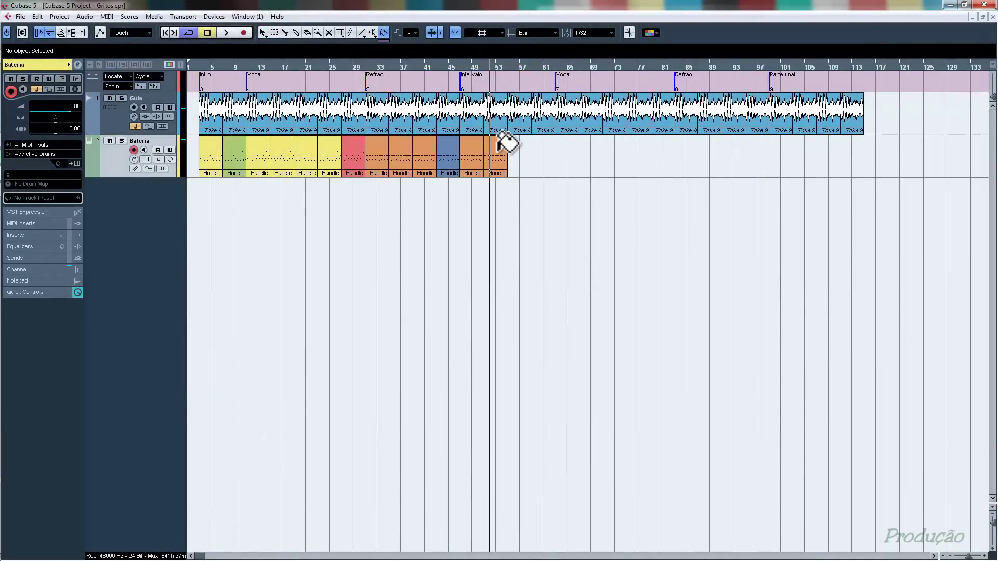
{"action": "left_click", "coordinate": [500, 152]}
{"action": "key", "text": "1"}
{"action": "left_click", "coordinate": [525, 225]}
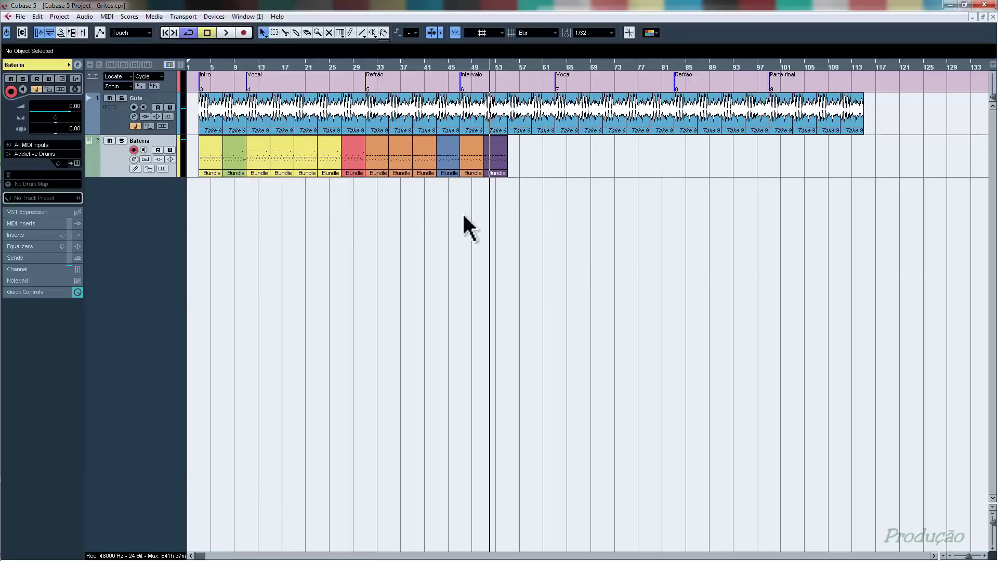
- Copy the yellow drum part from bar 19 to bar 55 and duplicate it at bar 59
{"action": "left_click_drag", "start_coordinate": [306, 151], "coordinate": [521, 155]}
{"action": "key", "text": "ctrl+d"}
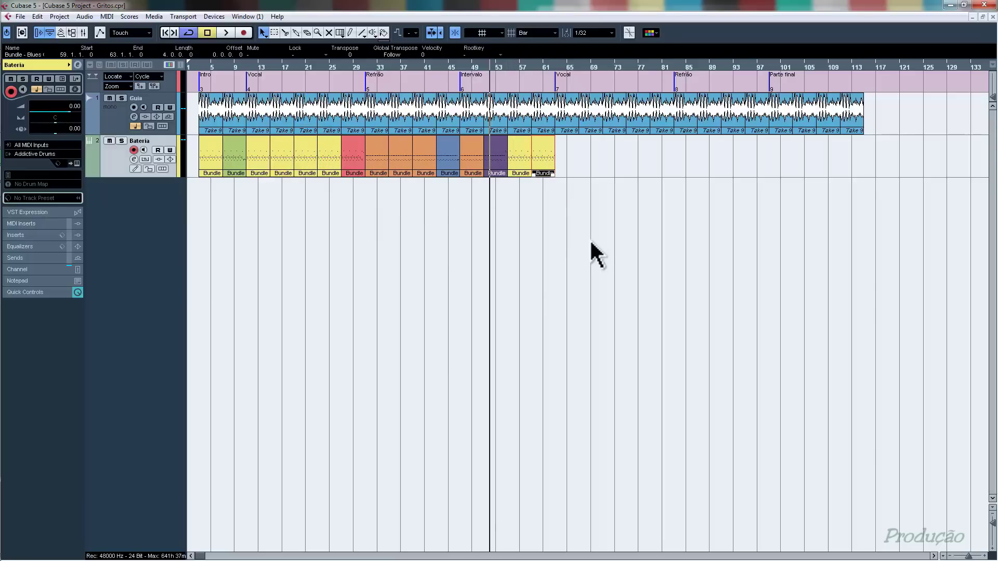
{"action": "left_click", "coordinate": [590, 238]}
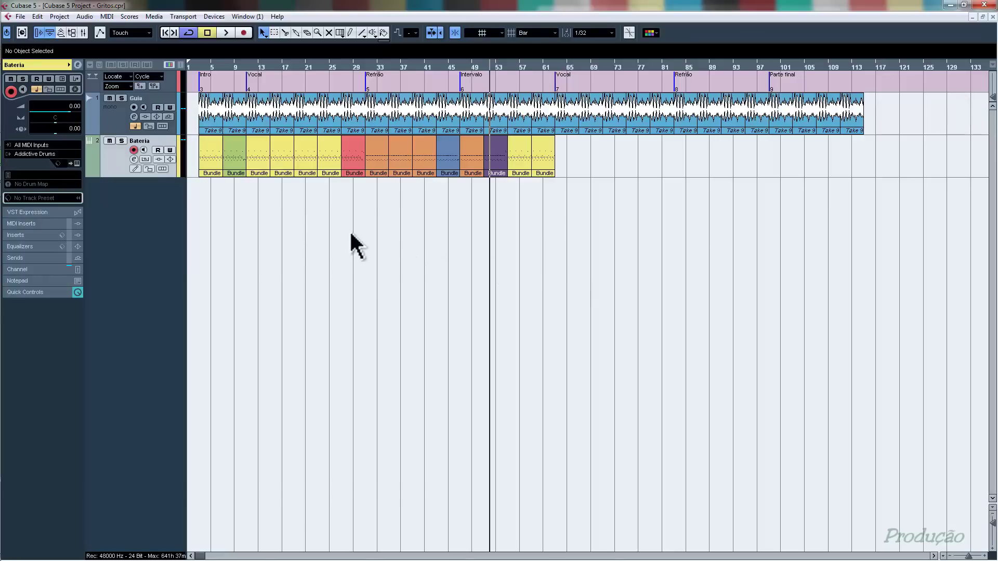
- Copy all drum parts from bar 11 up to bar 47 so the block starts at bar 63
{"action": "mouse_move", "coordinate": [262, 198]}
{"action": "left_mouse_down"}
{"action": "mouse_move", "coordinate": [261, 161]}
{"action": "mouse_move", "coordinate": [287, 147]}
{"action": "left_mouse_up"}
{"action": "left_click_drag", "start_coordinate": [388, 151], "coordinate": [448, 142]}
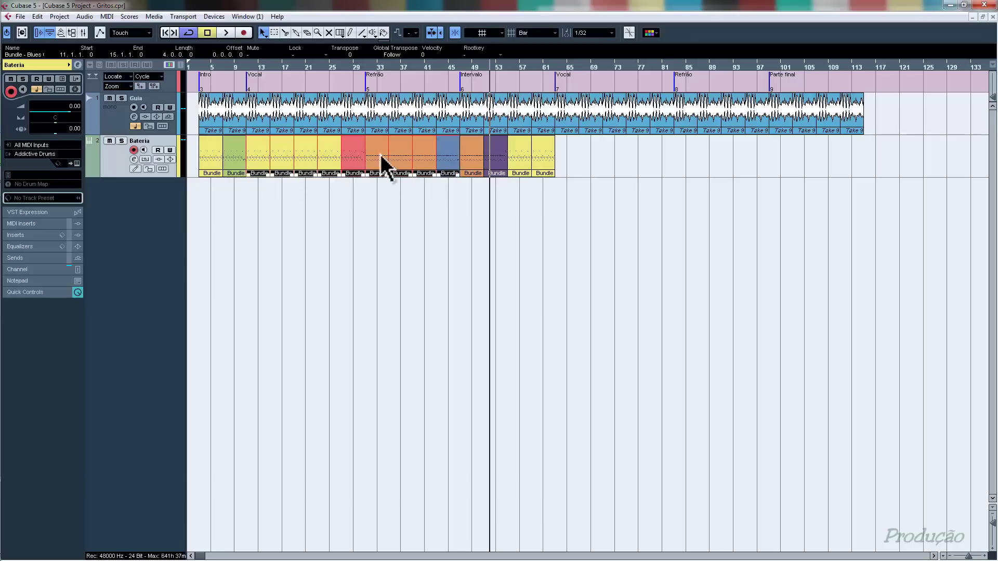
{"action": "left_click_drag", "start_coordinate": [258, 148], "coordinate": [567, 152]}
{"action": "left_click", "coordinate": [577, 234]}
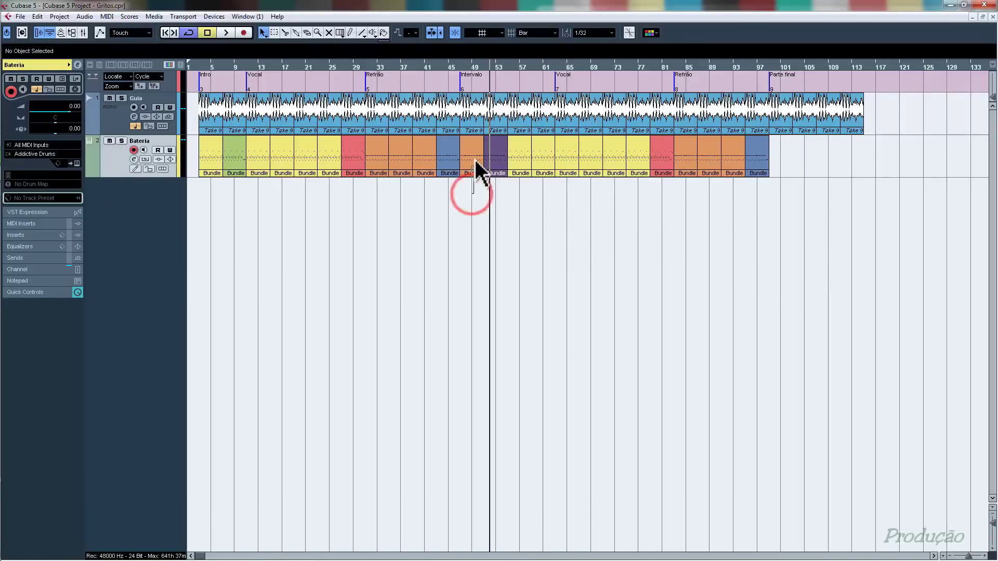
- Copy the orange and purple Intervalo drum parts to bar 99 and duplicate the pair at bar 107
{"action": "left_click_drag", "start_coordinate": [497, 154], "coordinate": [773, 148]}
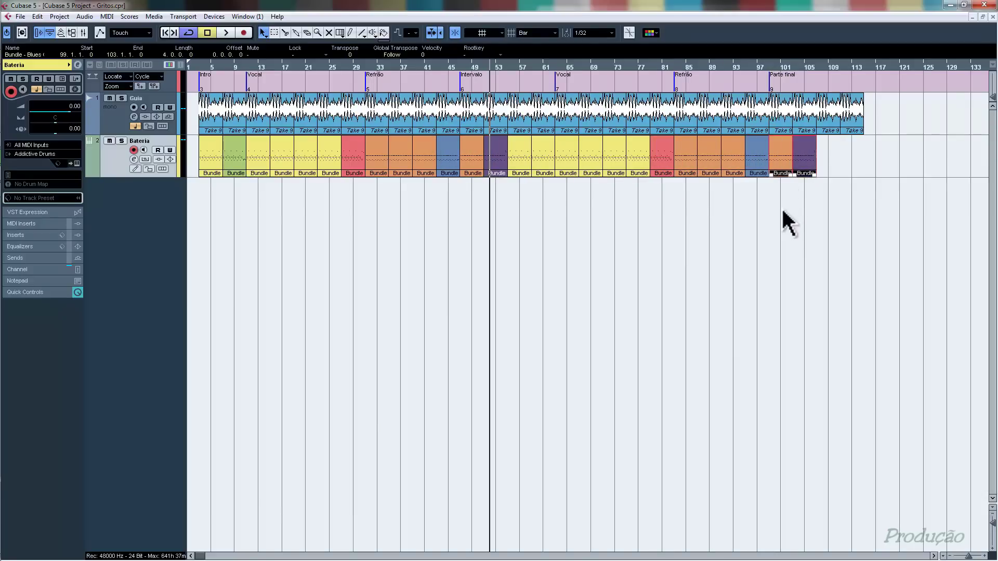
{"action": "key", "text": "ctrl+d"}
{"action": "left_click", "coordinate": [813, 229]}
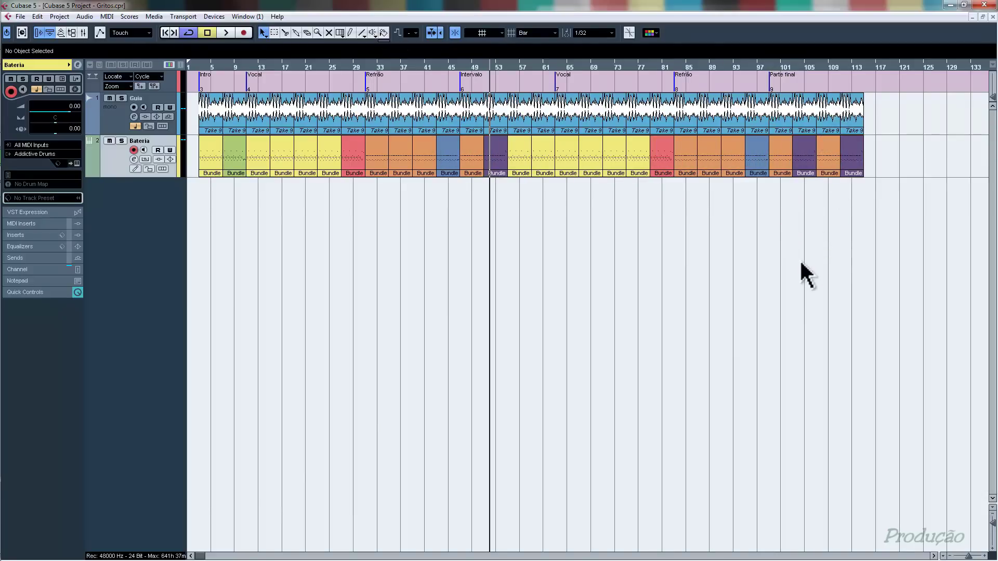
- Show the transport, play the end of the song from bar 113, and stop playback
{"action": "key", "text": "F2"}
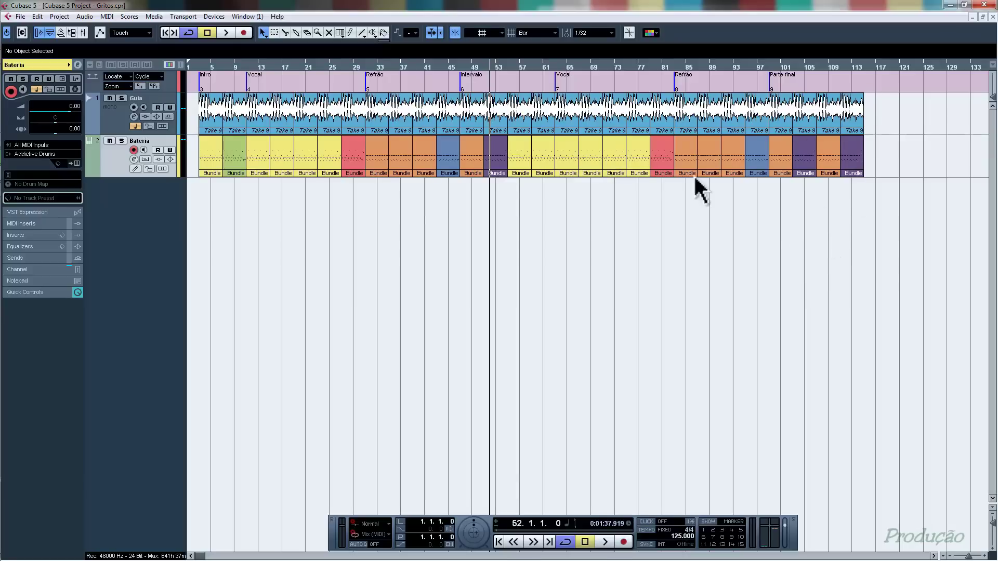
{"action": "left_click_drag", "start_coordinate": [871, 76], "coordinate": [870, 99]}
{"action": "scroll", "coordinate": [870, 111], "scroll_direction": "left", "scroll_amount": 2}
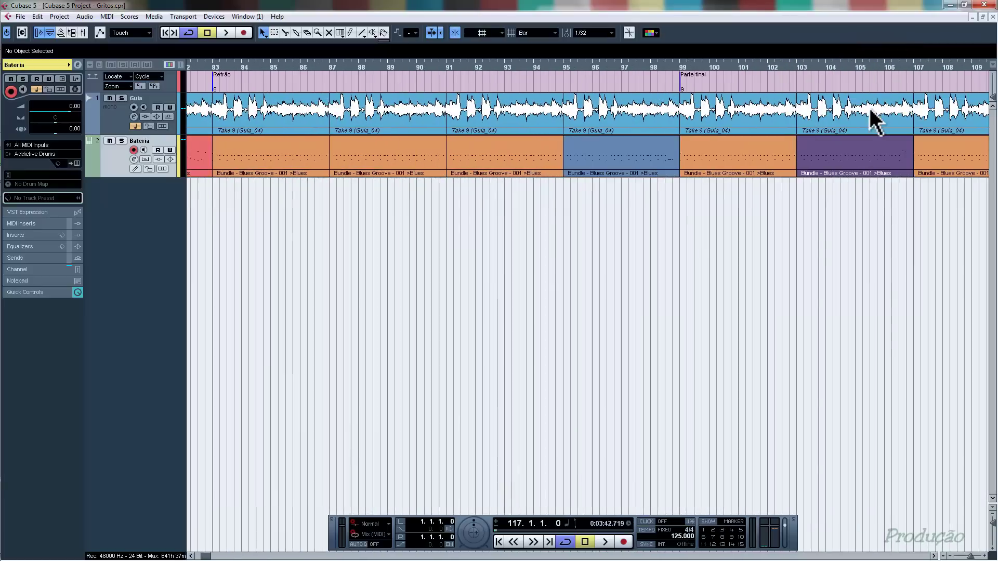
{"action": "scroll", "coordinate": [869, 110], "scroll_direction": "right", "scroll_amount": 4}
{"action": "scroll", "coordinate": [869, 110], "scroll_direction": "left", "scroll_amount": 2}
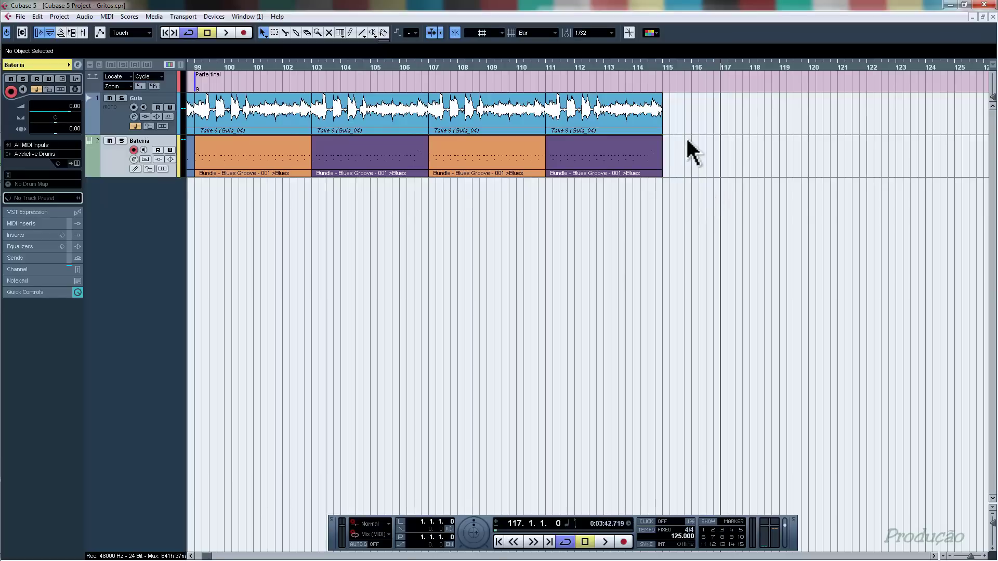
{"action": "left_click", "coordinate": [604, 65]}
{"action": "key", "text": "space"}
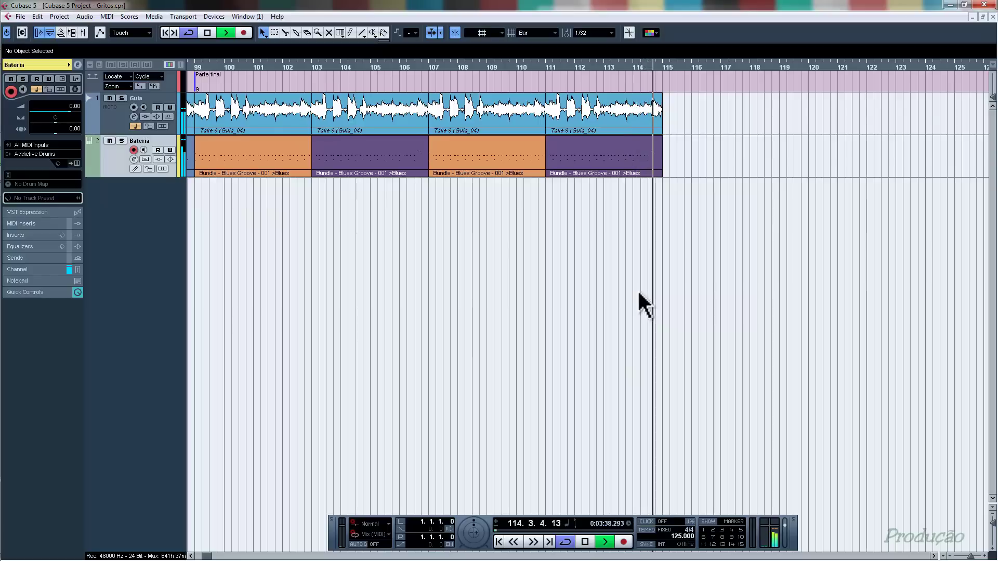
{"action": "key", "text": "space"}
- Copy the last purple drum part to bar 115, open it for note editing, and raise its opening cymbal note to D3
{"action": "mouse_move", "coordinate": [594, 154]}
{"action": "left_mouse_down"}
{"action": "mouse_move", "coordinate": [728, 154]}
{"action": "mouse_move", "coordinate": [718, 159]}
{"action": "left_mouse_up"}
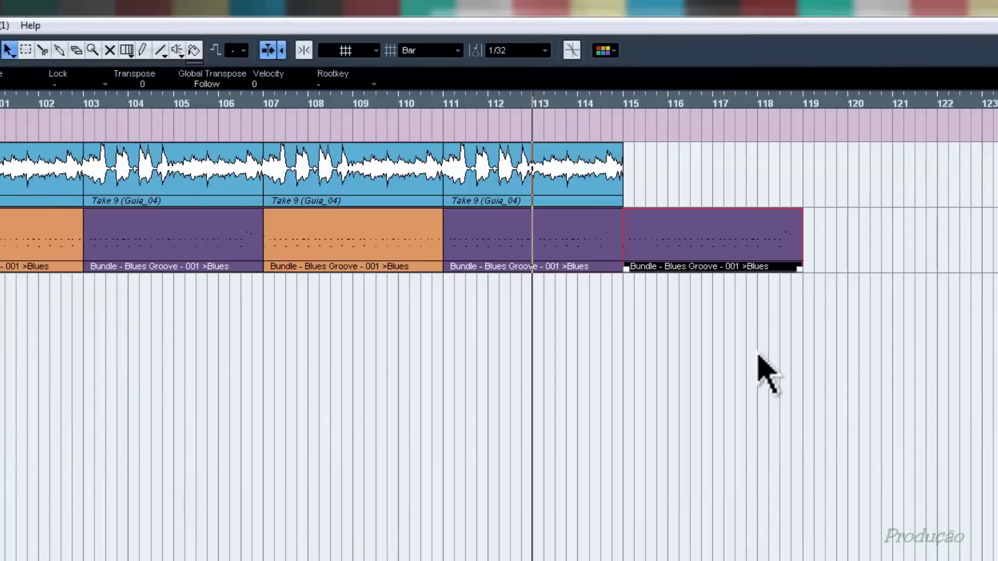
{"action": "mouse_move", "coordinate": [777, 104]}
{"action": "left_mouse_down"}
{"action": "mouse_move", "coordinate": [771, 133]}
{"action": "mouse_move", "coordinate": [809, 312]}
{"action": "left_mouse_up"}
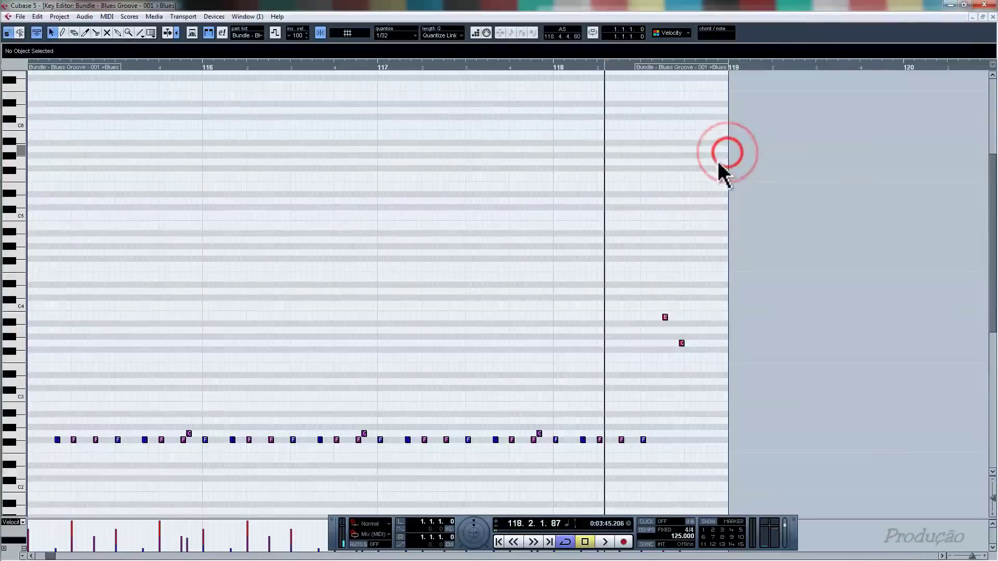
{"action": "scroll", "coordinate": [581, 333], "scroll_direction": "down", "scroll_amount": 1}
{"action": "scroll", "coordinate": [581, 333], "scroll_direction": "left", "scroll_amount": 1}
{"action": "left_click_drag", "start_coordinate": [251, 351], "coordinate": [224, 352]}
{"action": "key", "text": "Up"}
{"action": "key", "text": "Up"}
{"action": "key", "text": "Up"}
{"action": "key", "text": "Up"}
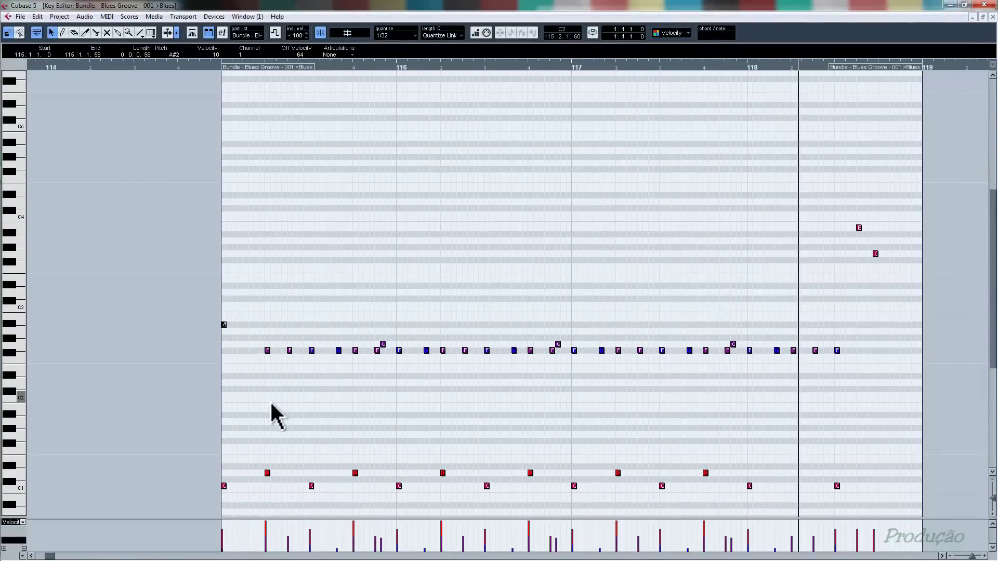
{"action": "left_click", "coordinate": [20, 32]}
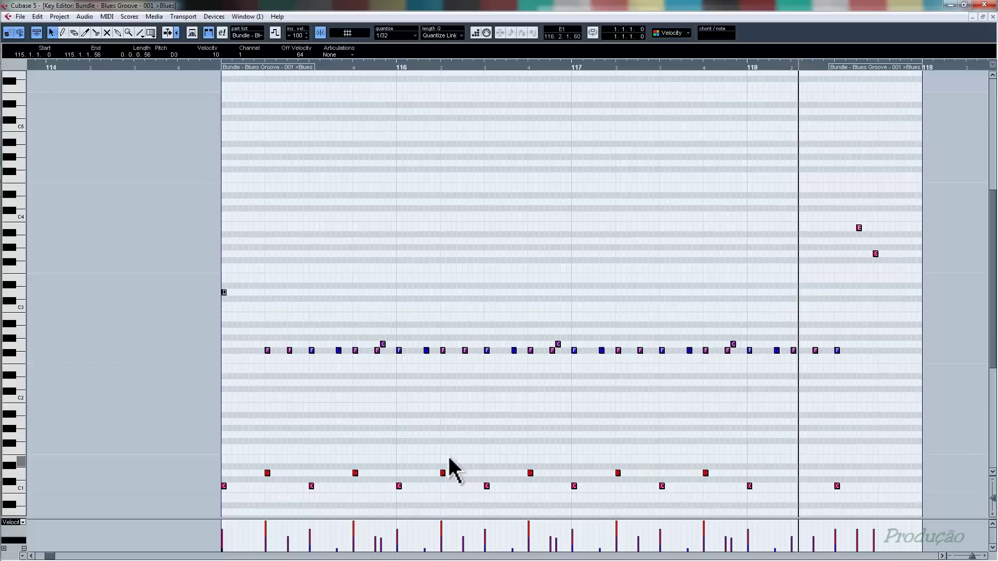
- Delete every note except the opening D3 and C1, shorten the part to end at 115.1.3, and return to the project window
{"action": "left_click_drag", "start_coordinate": [263, 185], "coordinate": [899, 513]}
{"action": "key", "text": "Delete"}
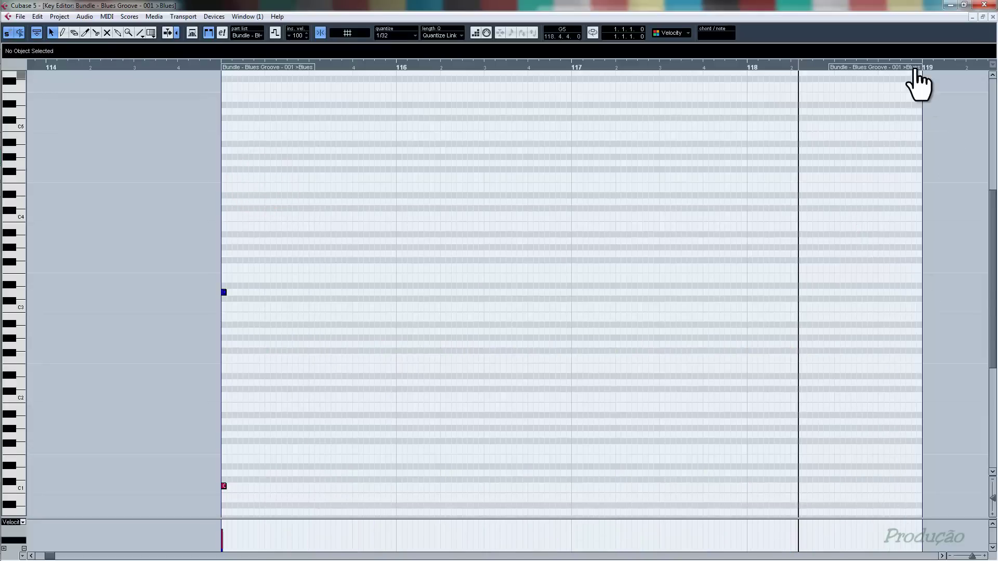
{"action": "left_click_drag", "start_coordinate": [918, 75], "coordinate": [240, 83]}
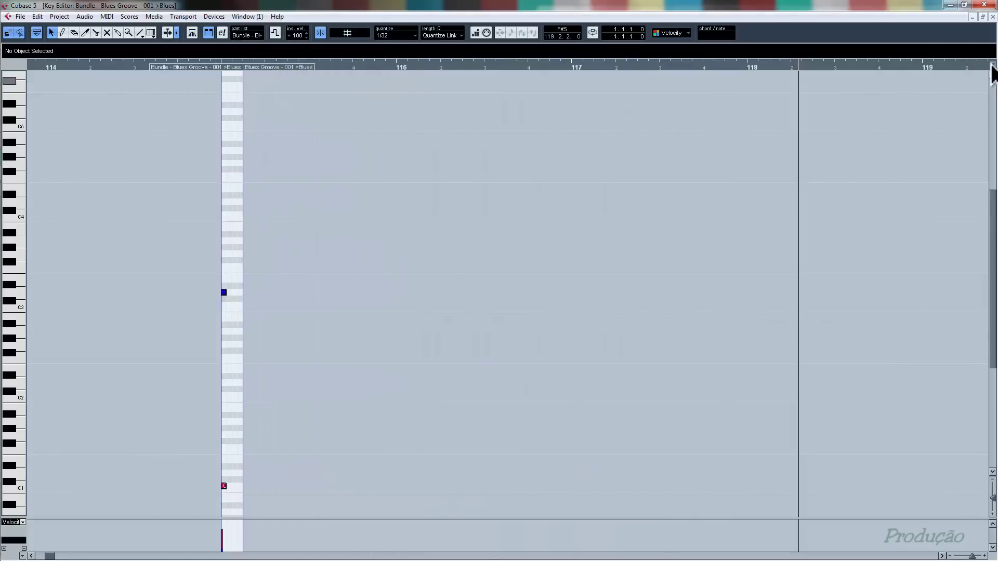
{"action": "left_click", "coordinate": [992, 17]}
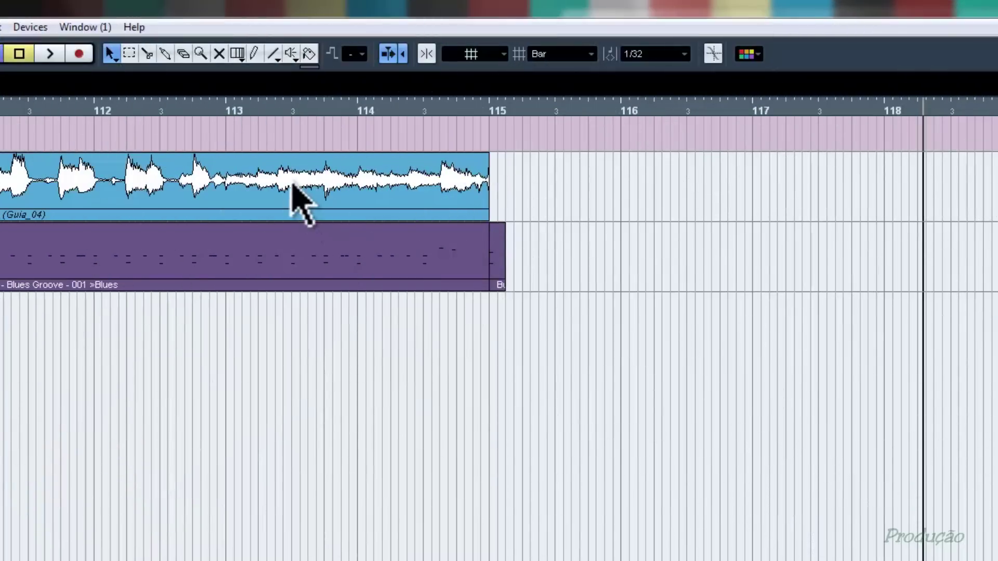
- Copy the last Guia clip so that it starts at bar 115, directly after the original
{"action": "left_click_drag", "start_coordinate": [265, 176], "coordinate": [803, 200]}
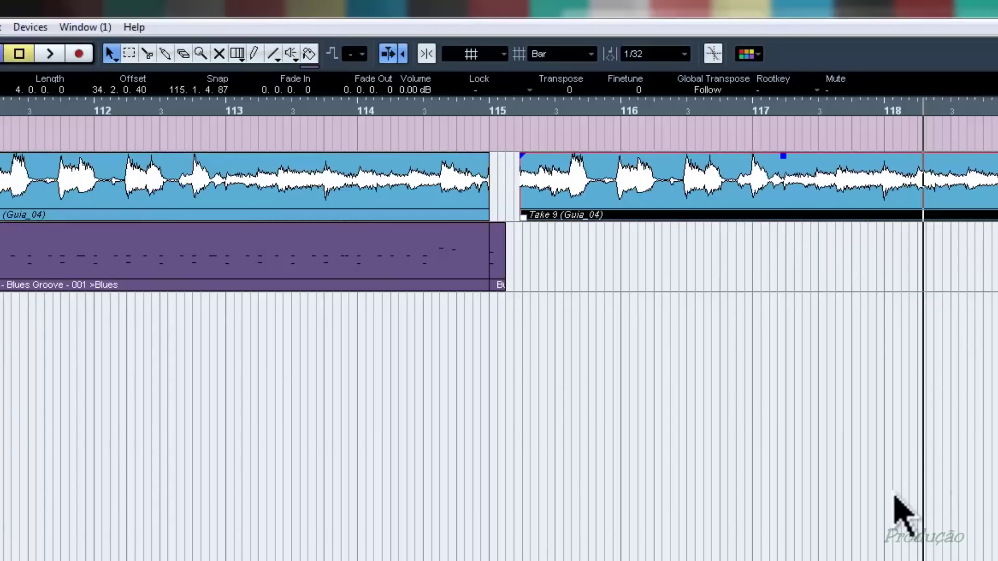
{"action": "left_click", "coordinate": [672, 204]}
{"action": "left_click_drag", "start_coordinate": [671, 204], "coordinate": [659, 222]}
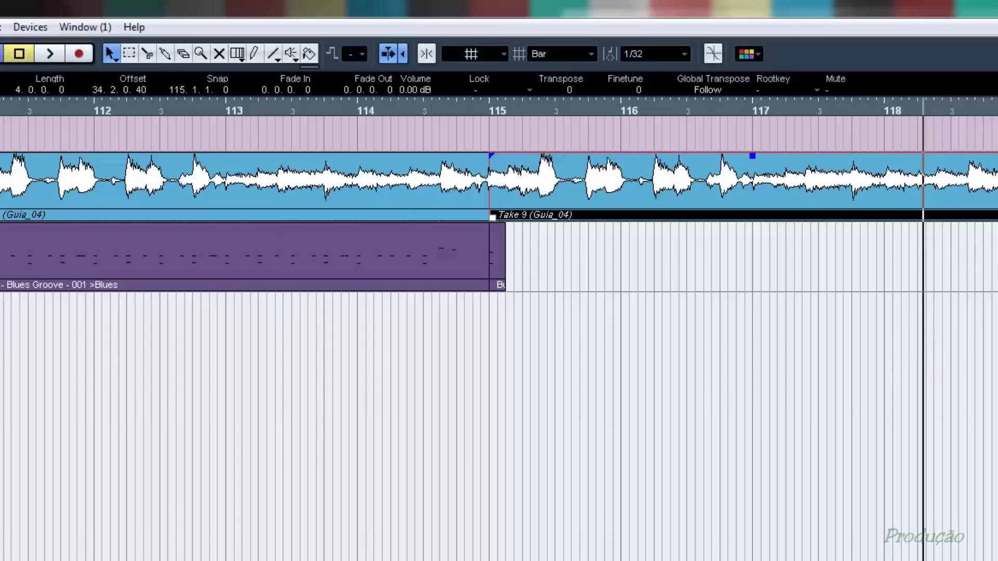
- Trim the copied Guia clip to end at 115.1.3 with the drum part and add a short fade-out
{"action": "left_click_drag", "start_coordinate": [993, 217], "coordinate": [503, 216]}
{"action": "left_click_drag", "start_coordinate": [461, 107], "coordinate": [452, 165]}
{"action": "mouse_move", "coordinate": [729, 215]}
{"action": "left_mouse_down"}
{"action": "mouse_move", "coordinate": [750, 214]}
{"action": "mouse_move", "coordinate": [709, 214]}
{"action": "mouse_move", "coordinate": [729, 219]}
{"action": "left_mouse_up"}
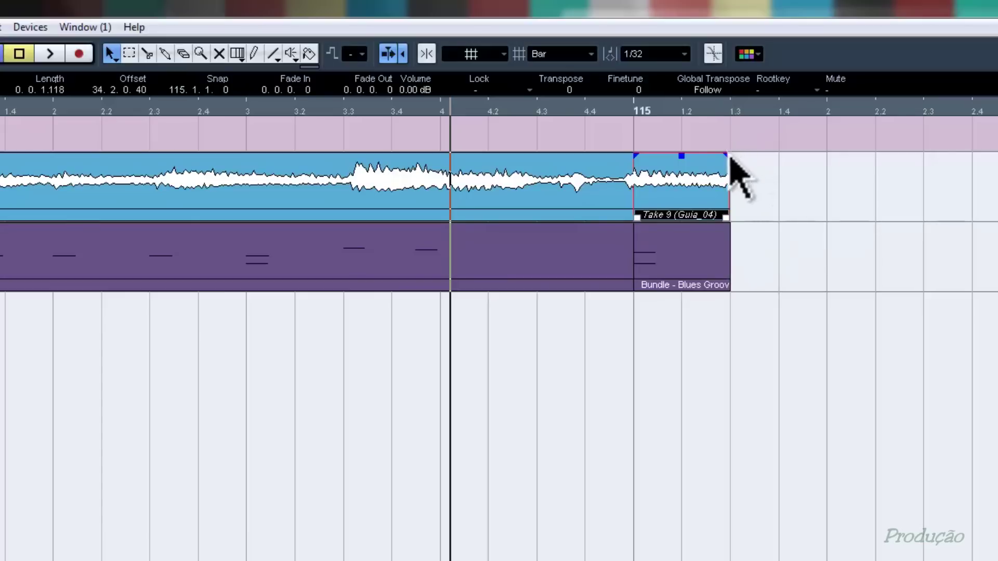
{"action": "left_click_drag", "start_coordinate": [727, 156], "coordinate": [702, 155]}
{"action": "left_click", "coordinate": [818, 203]}
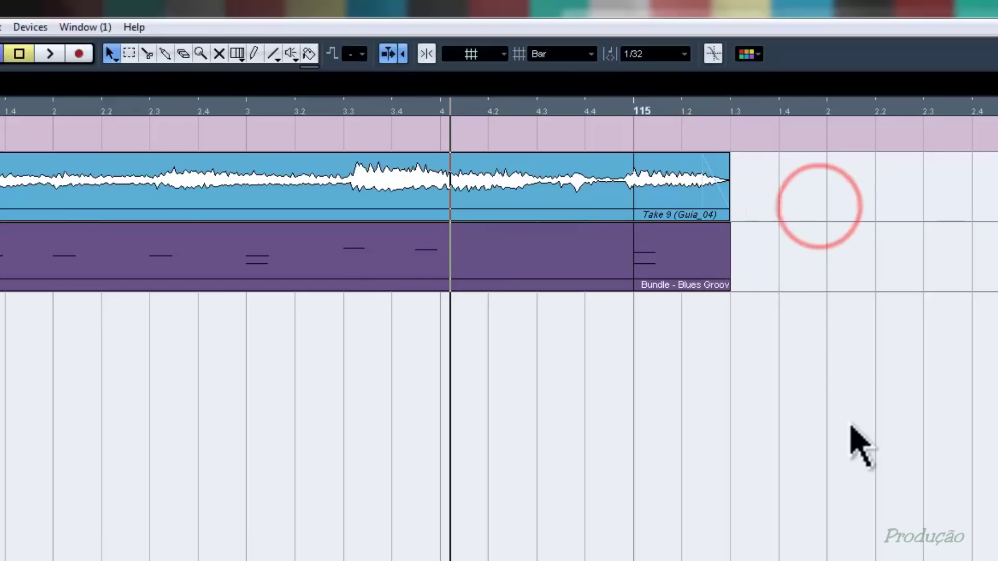
- Play the new ending and set the playback position near bar 110
{"action": "key", "text": "space"}
{"action": "key", "text": "space"}
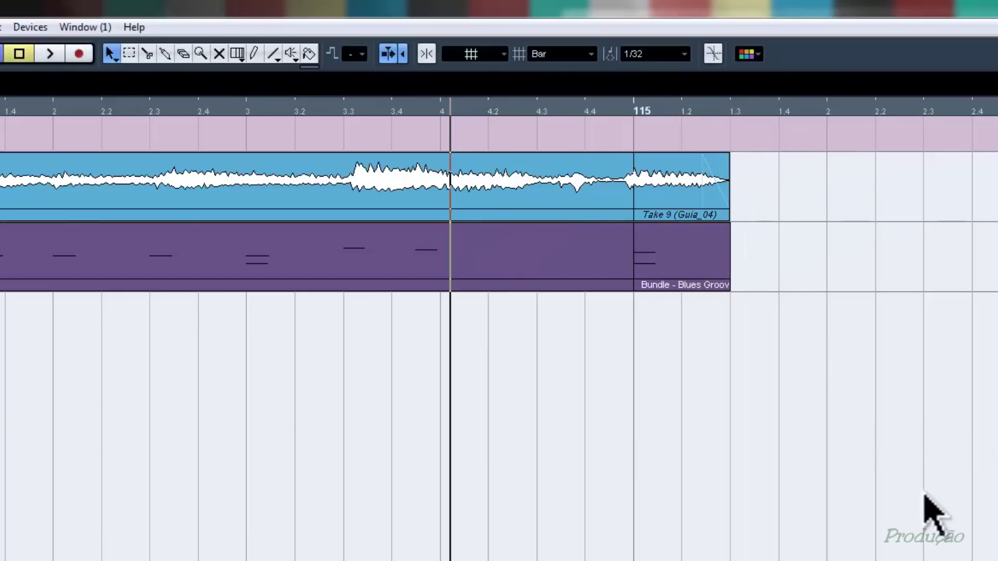
{"action": "key", "text": "g"}
{"action": "key", "text": "g"}
{"action": "key", "text": "g"}
{"action": "key", "text": "g"}
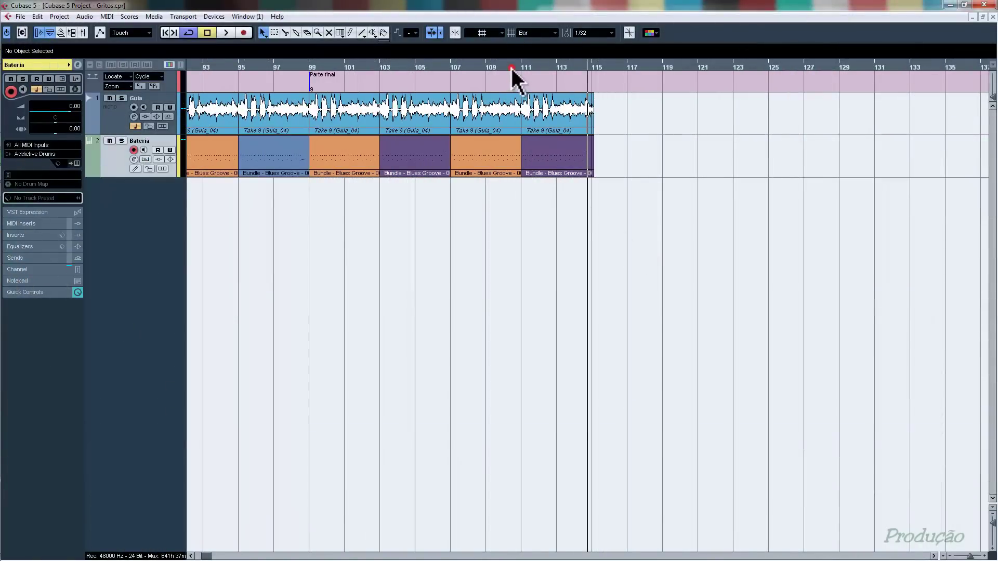
{"action": "left_click", "coordinate": [511, 67]}
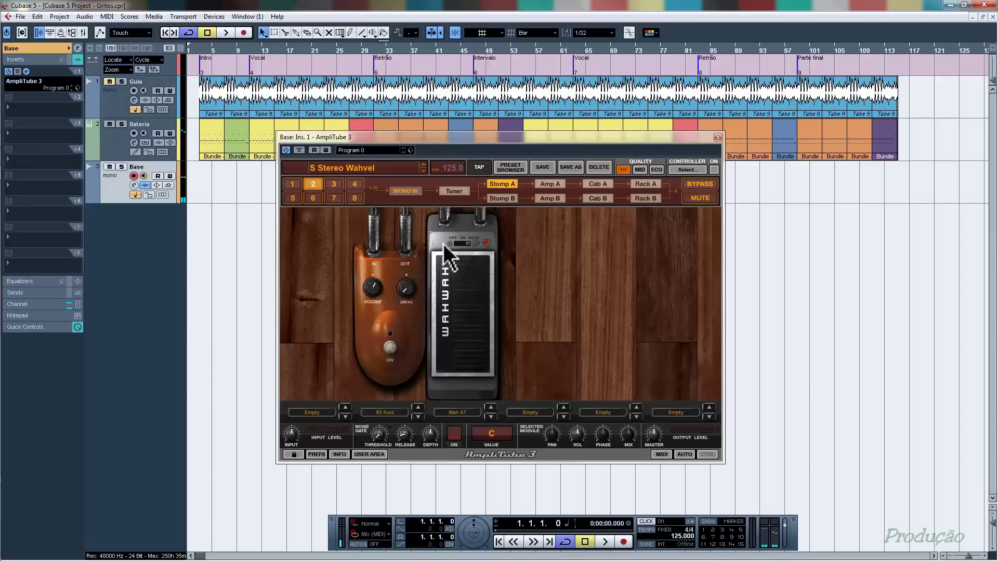
- Turn on the AmpliTube 3 tuner on the Base track to check the tuning, and close the plug-in window
{"action": "left_click", "coordinate": [459, 192]}
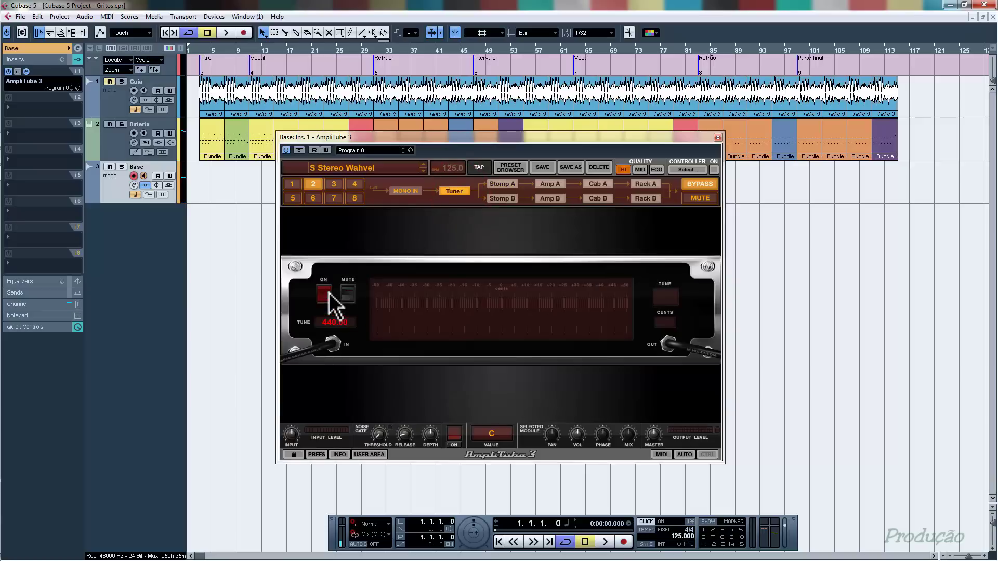
{"action": "left_click", "coordinate": [325, 296]}
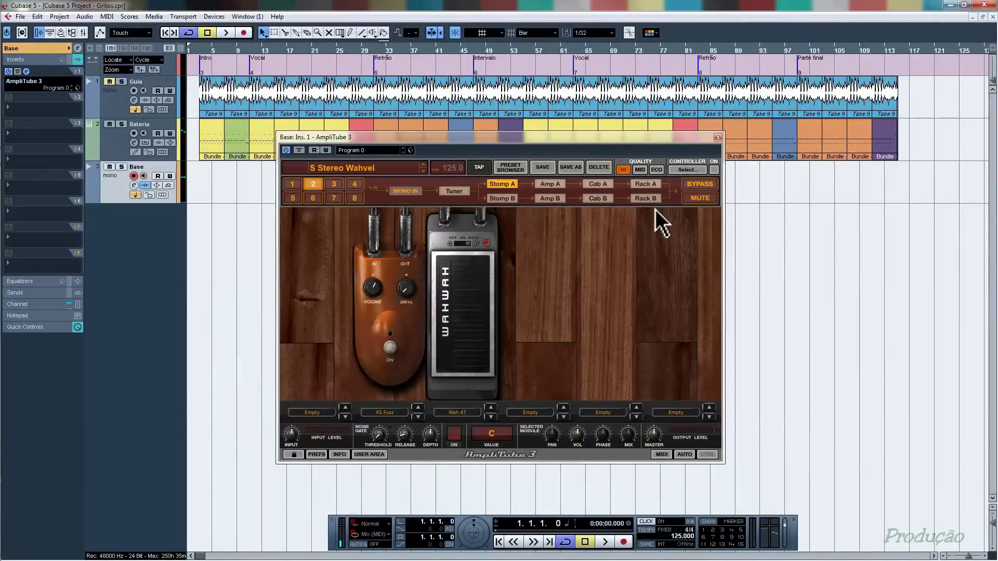
{"action": "left_click", "coordinate": [717, 138]}
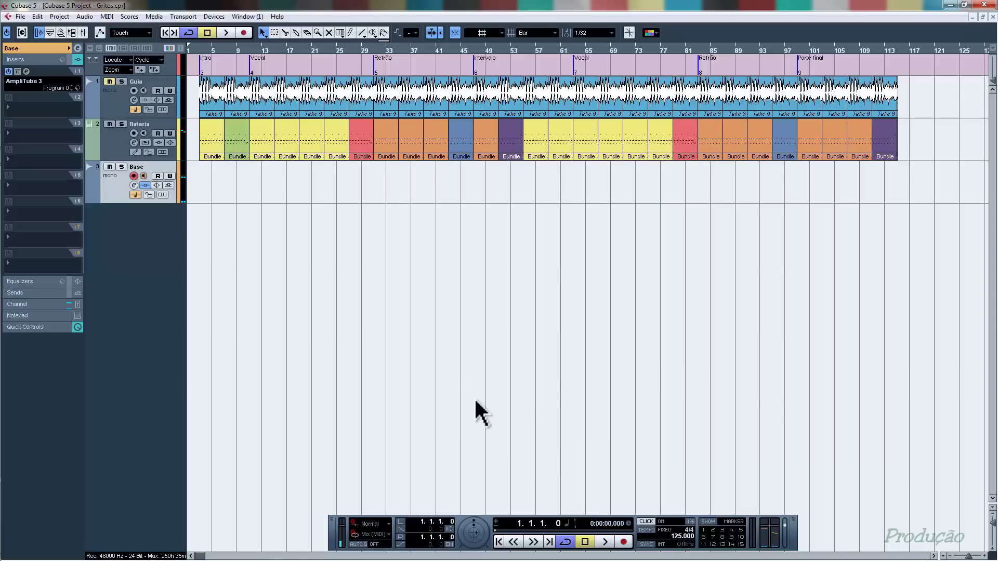
- Record onto the Base track from the start of the song, restarting the recording after a short take
{"action": "key", "text": "KP_Multiply"}
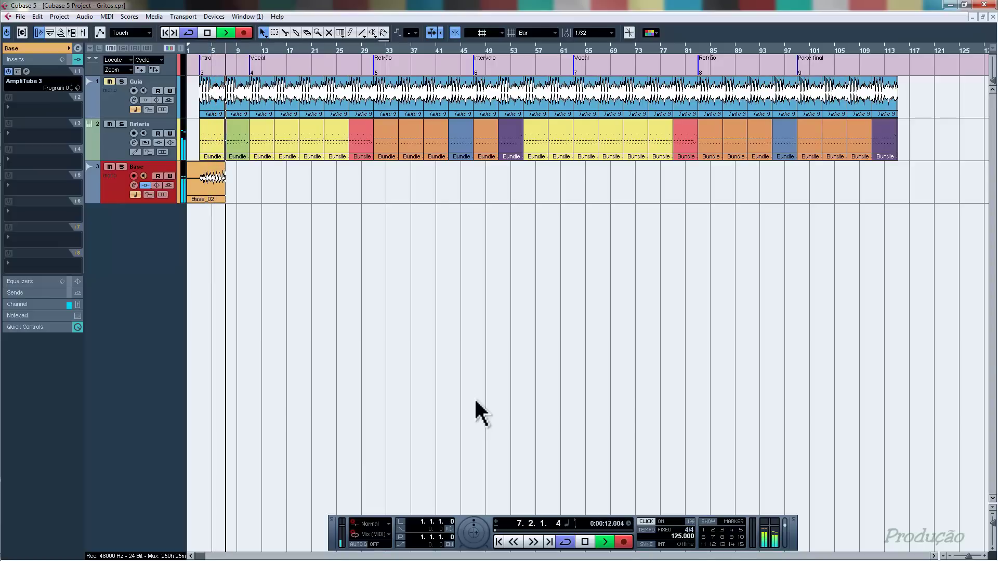
{"action": "key", "text": "space"}
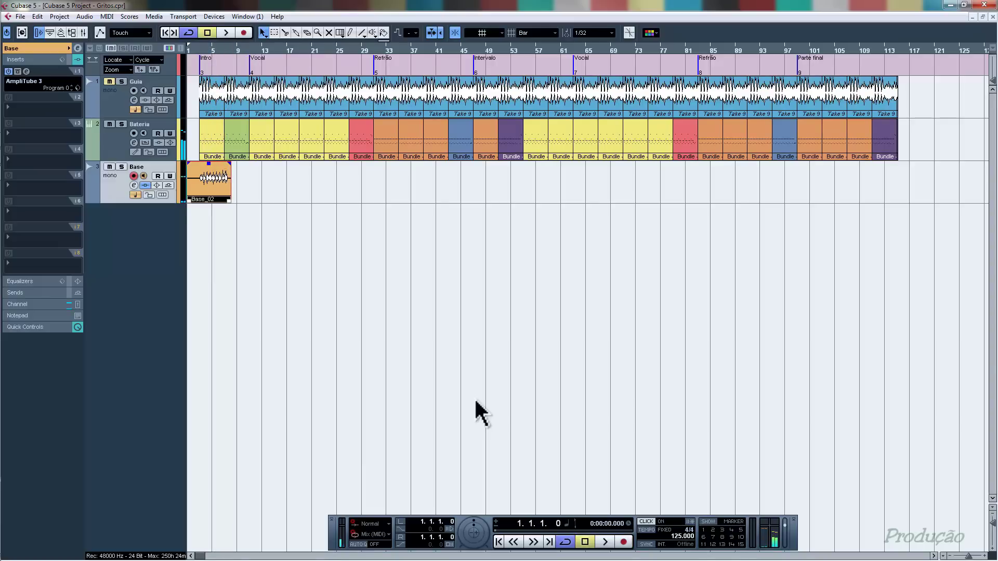
{"action": "key", "text": "KP_Multiply"}
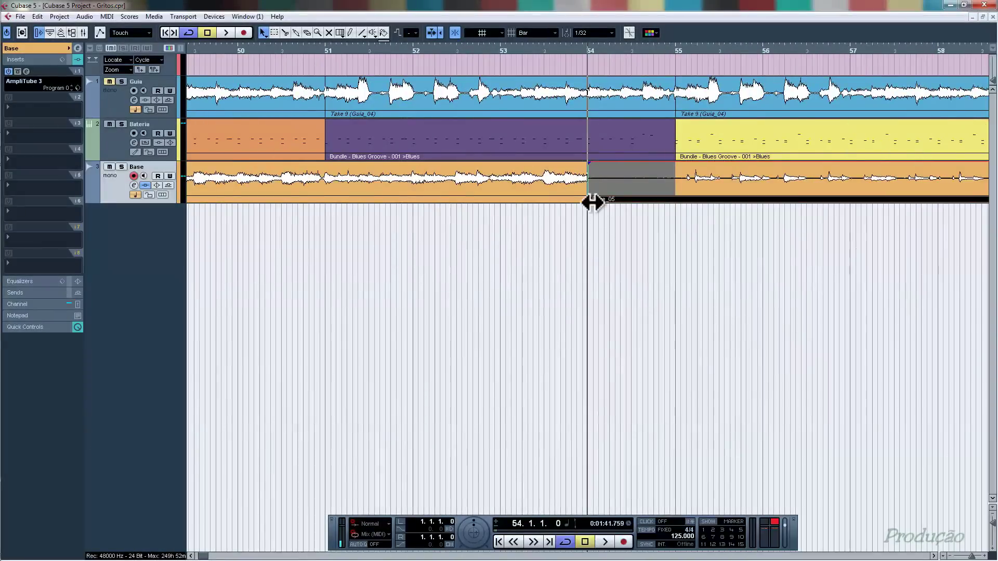
- Trim the start of the second Base recording to about bar 55 and play the song's ending from bar 114
{"action": "left_click_drag", "start_coordinate": [589, 201], "coordinate": [647, 207]}
{"action": "left_click", "coordinate": [647, 258]}
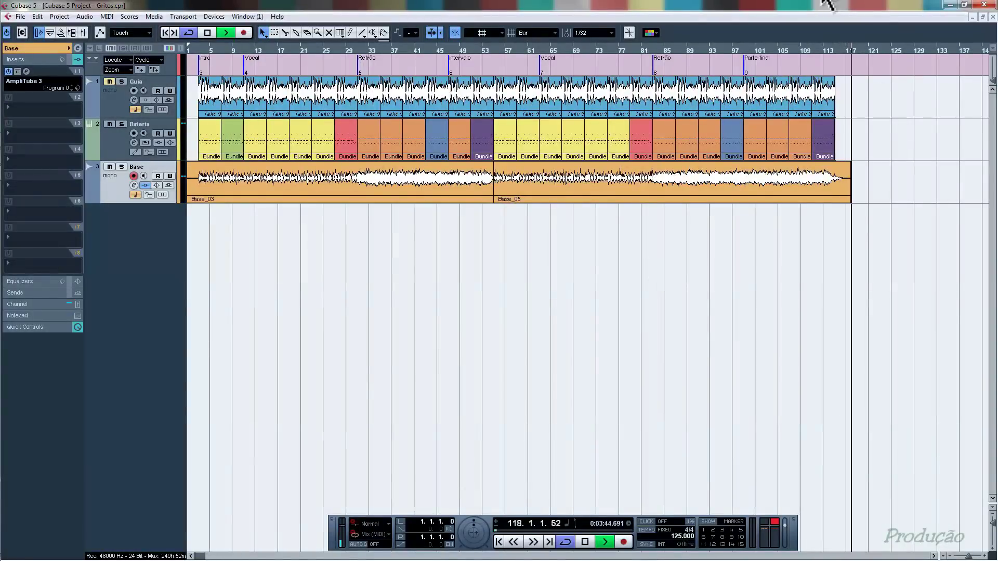
{"action": "left_click", "coordinate": [826, 50]}
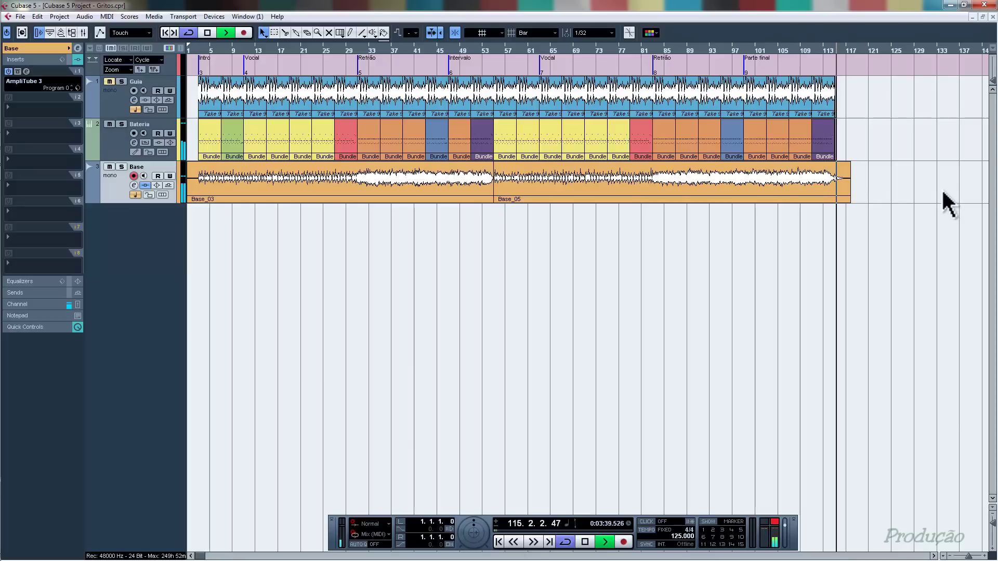
{"action": "key", "text": "space"}
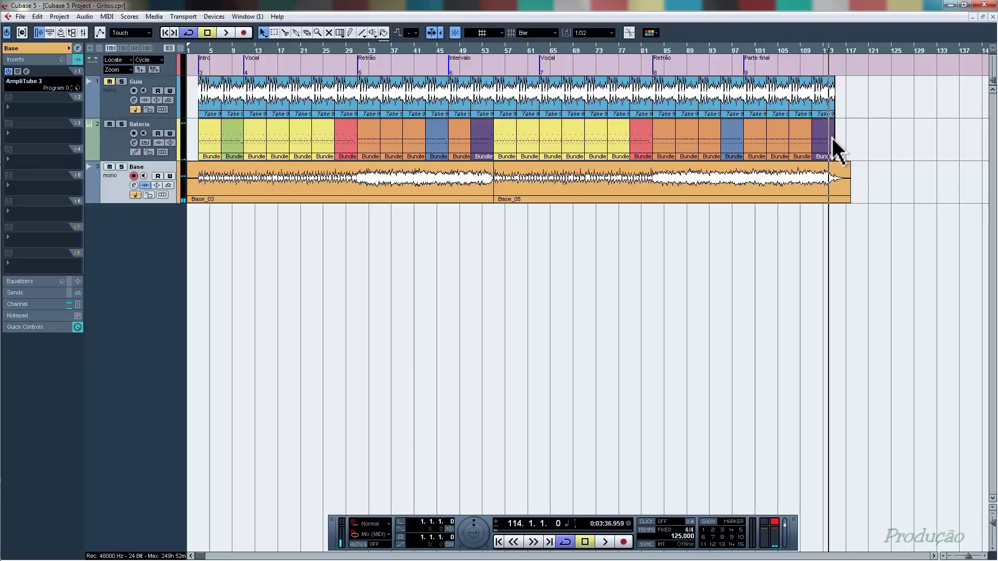
- Open the purple drum part at bar 111, move its G3 fill note to 114.4.1.60, and check the fill with playback
{"action": "double_click", "coordinate": [831, 136]}
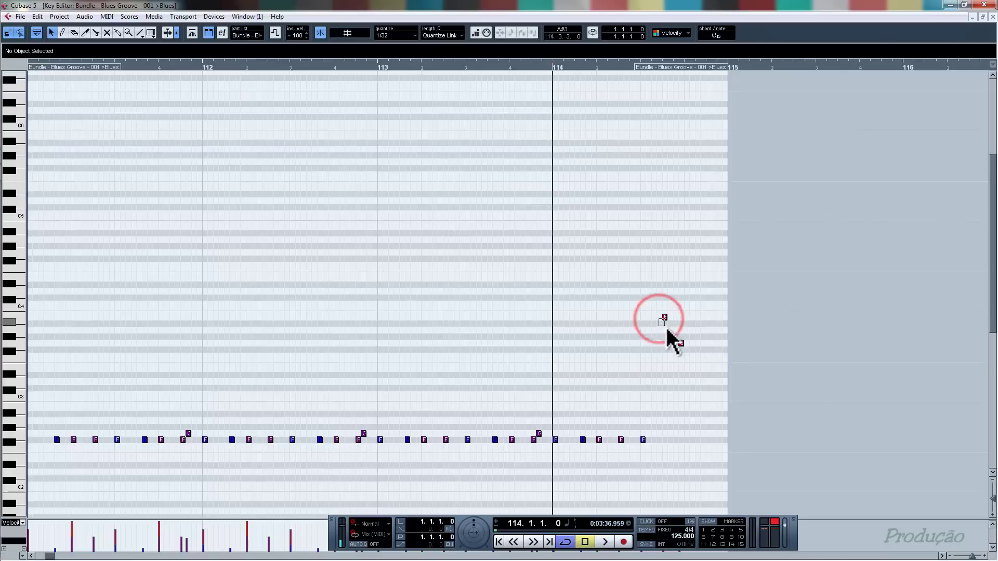
{"action": "left_click", "coordinate": [682, 343]}
{"action": "left_click_drag", "start_coordinate": [684, 344], "coordinate": [702, 344]}
{"action": "key", "text": "space"}
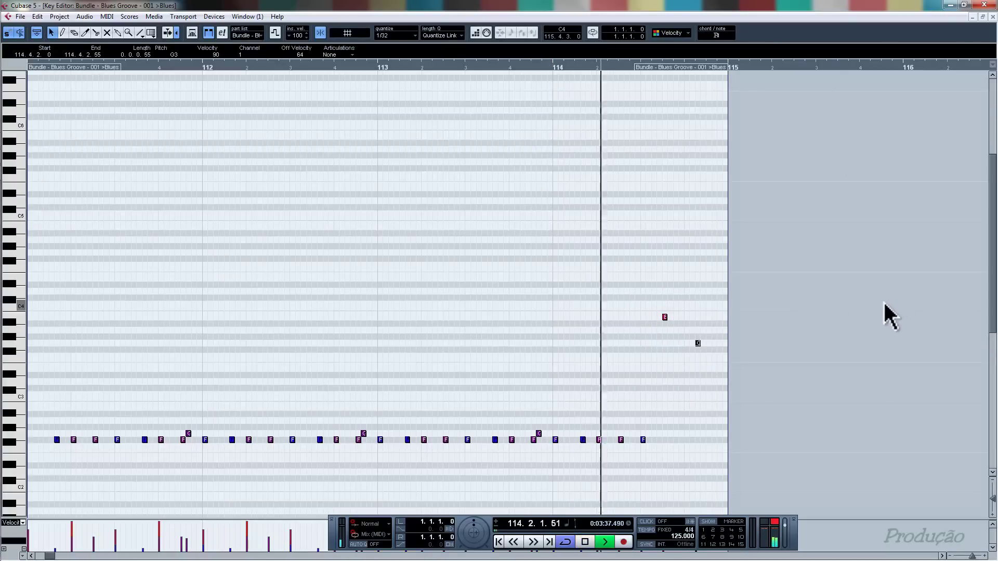
{"action": "key", "text": "space"}
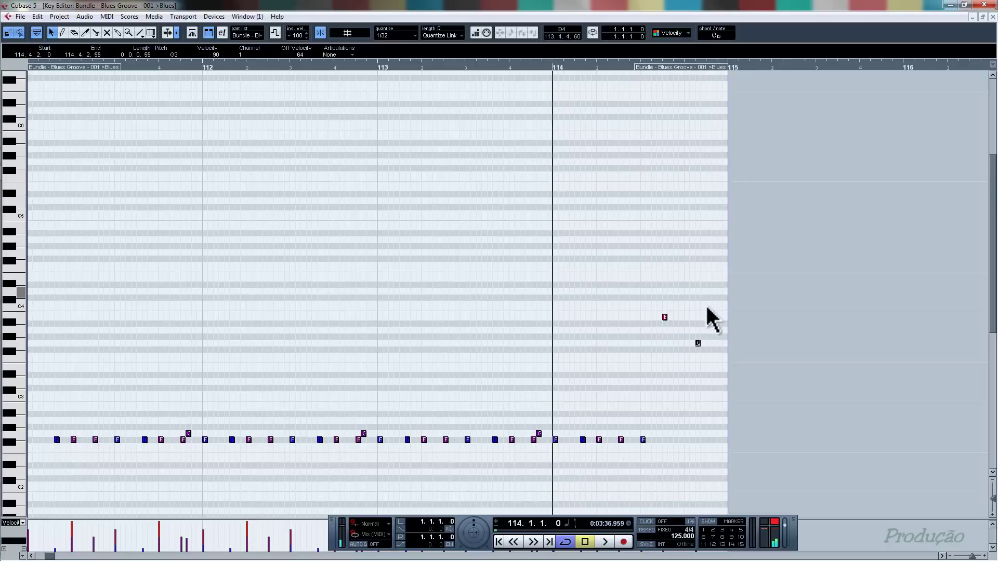
{"action": "left_click_drag", "start_coordinate": [695, 344], "coordinate": [690, 344]}
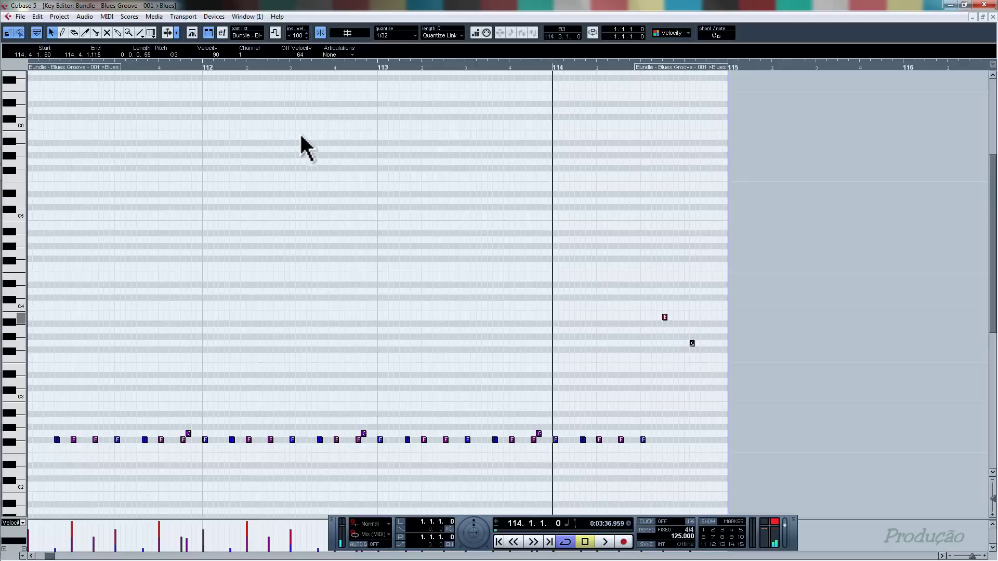
- Try the B3 fill note at 114.3.3.60, return it to 114.3.3.0, and compare both positions with playback
{"action": "key", "text": "space"}
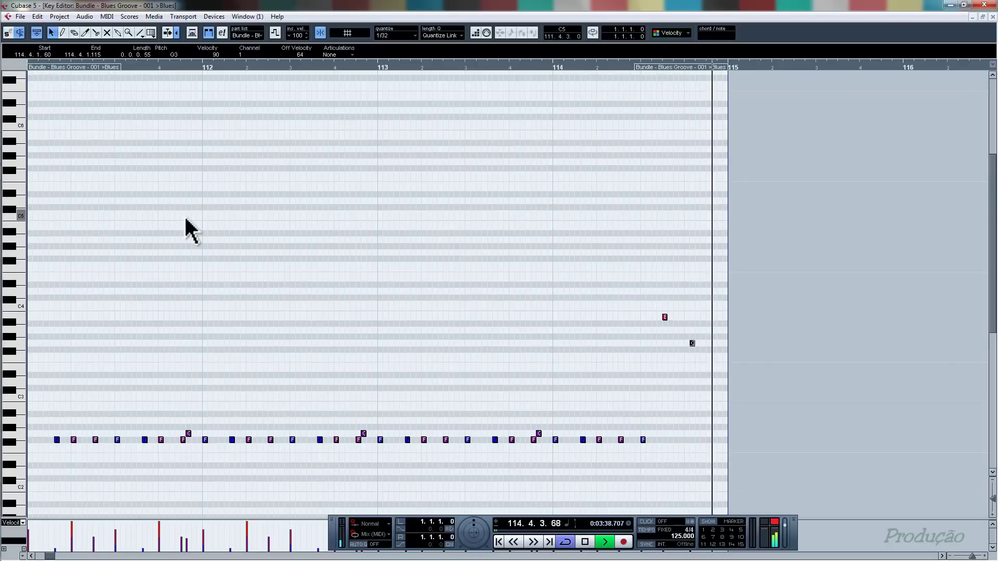
{"action": "key", "text": "space"}
{"action": "left_click_drag", "start_coordinate": [665, 317], "coordinate": [670, 317]}
{"action": "key", "text": "space"}
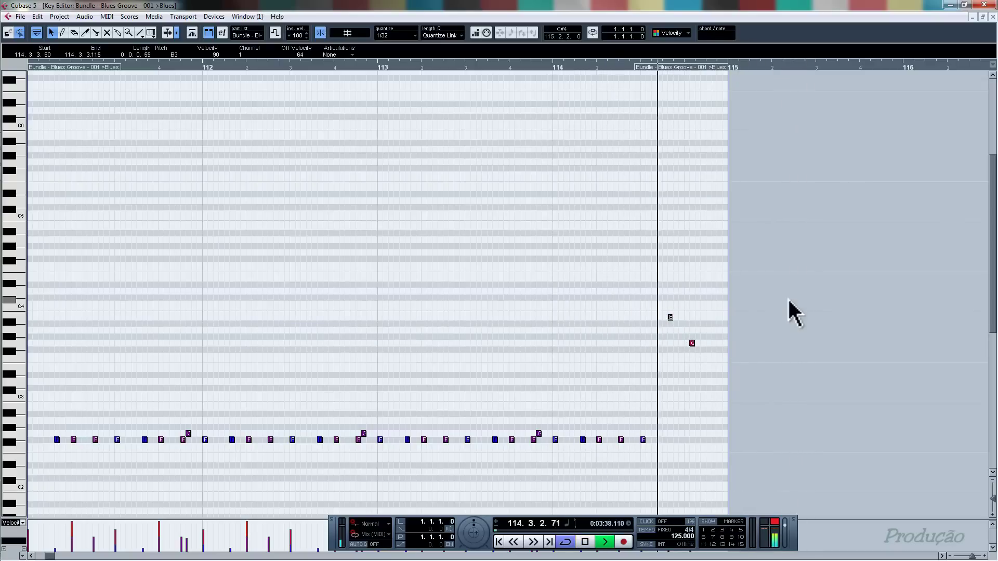
{"action": "key", "text": "space"}
{"action": "left_click_drag", "start_coordinate": [668, 316], "coordinate": [664, 317]}
{"action": "key", "text": "space"}
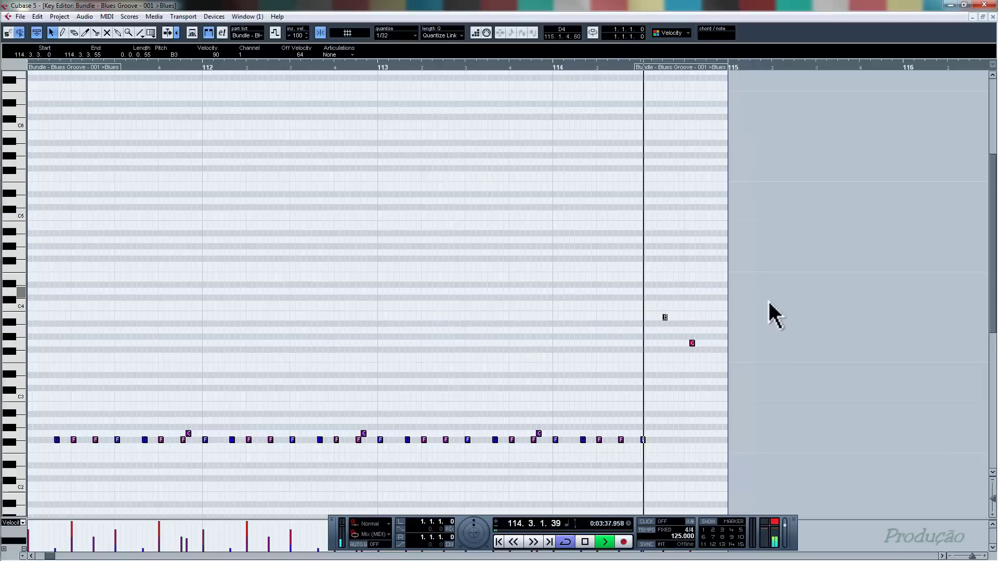
- Lower the velocity of the G3 fill note to 80, listen to the fill, and close the key editor
{"action": "left_click", "coordinate": [692, 343]}
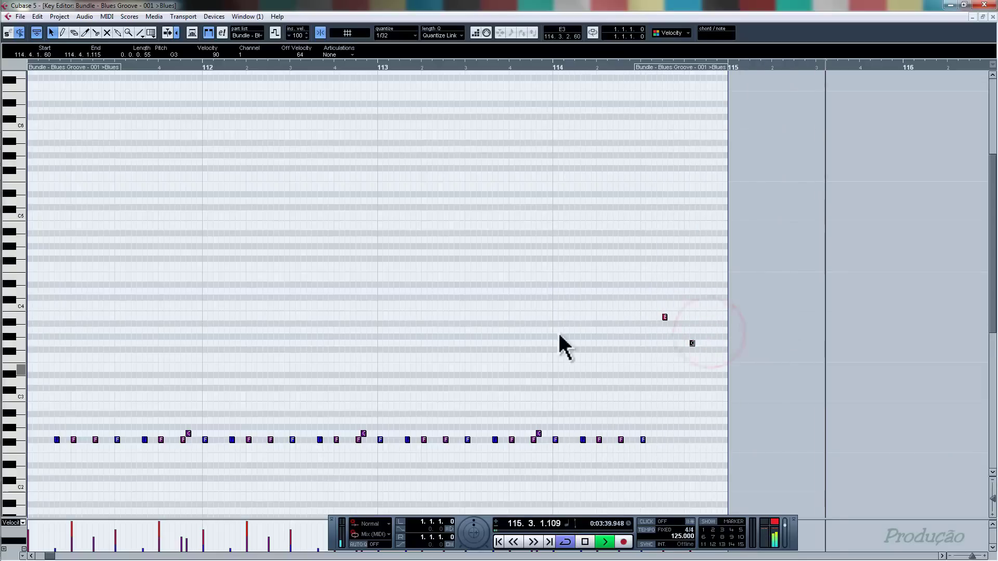
{"action": "key", "text": "space"}
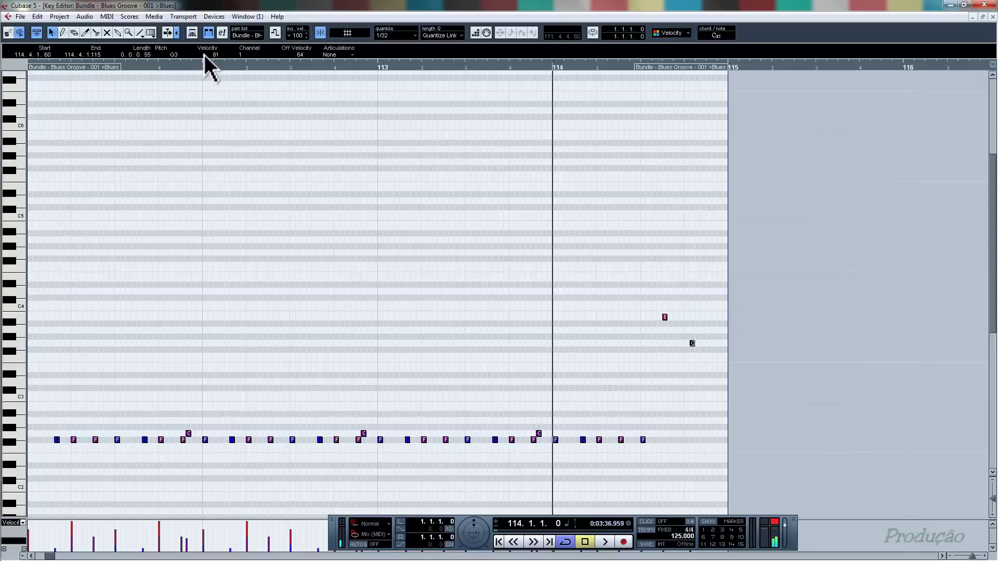
{"action": "key", "text": "space"}
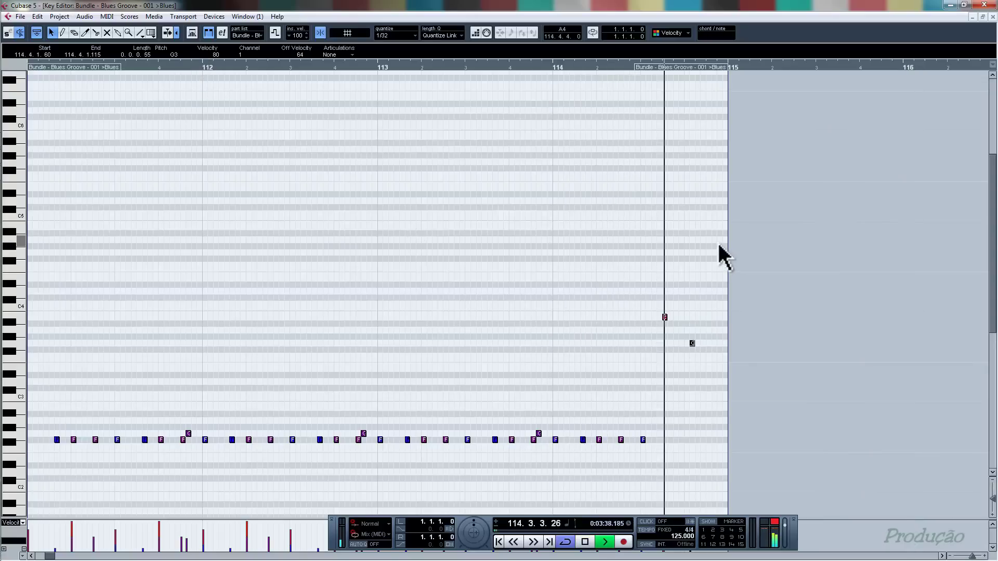
{"action": "left_click", "coordinate": [993, 17]}
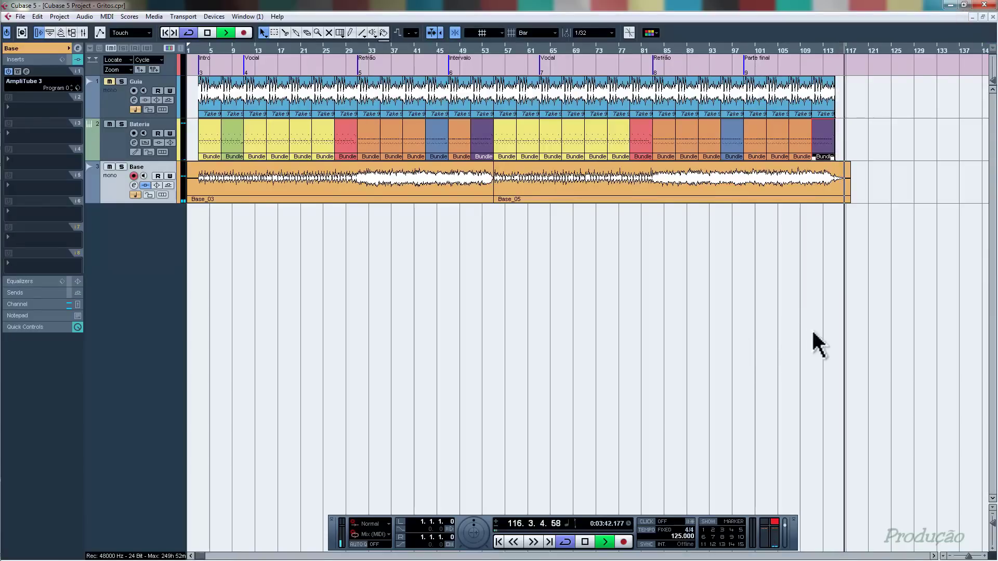
{"action": "key", "text": "space"}
{"action": "left_click", "coordinate": [728, 333]}
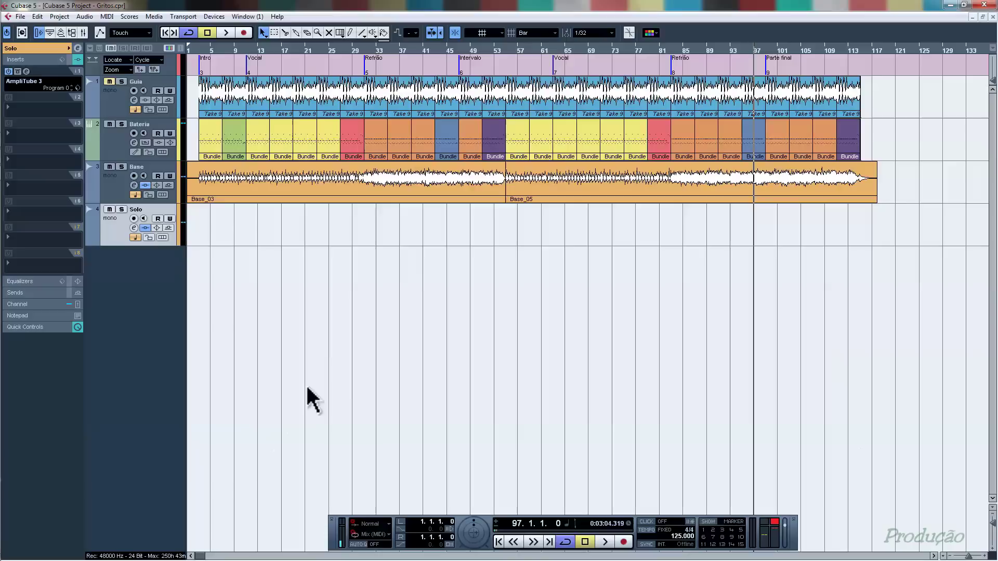
- Set up the Solo track's AmpliTube 3 with Overdrive and Delay pedals in Stomp A, and close the plug-in window
{"action": "left_click", "coordinate": [25, 72]}
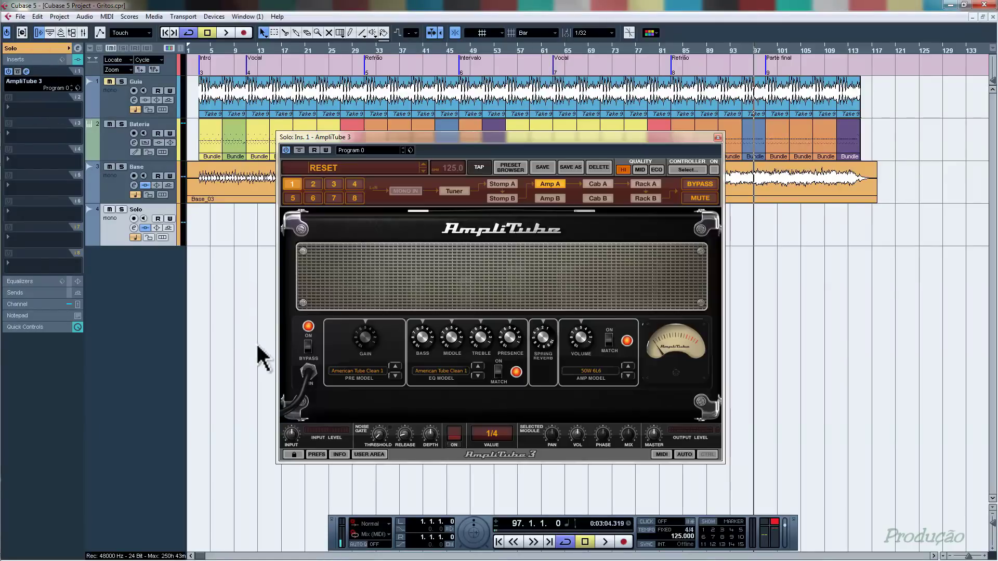
{"action": "left_click", "coordinate": [502, 185]}
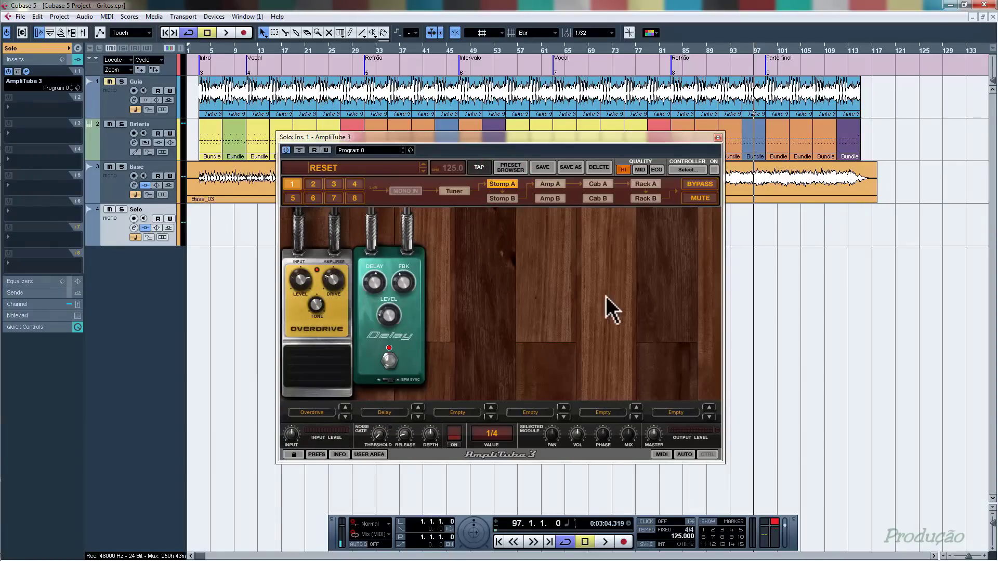
{"action": "left_click", "coordinate": [718, 137]}
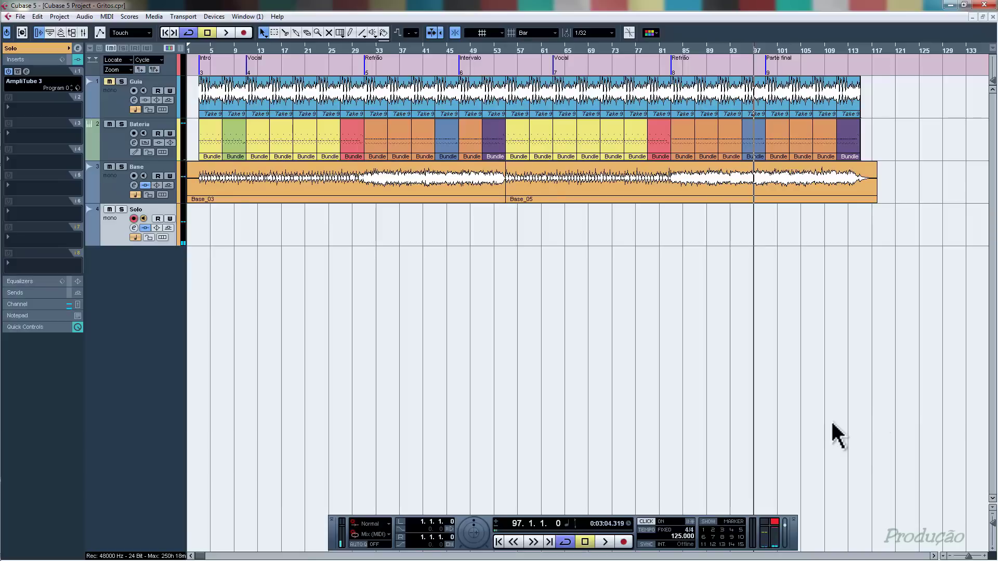
- Record a take onto the Solo track from bar 97 to about bar 116, and play its ending from bar 112
{"action": "key", "text": "KP_Multiply"}
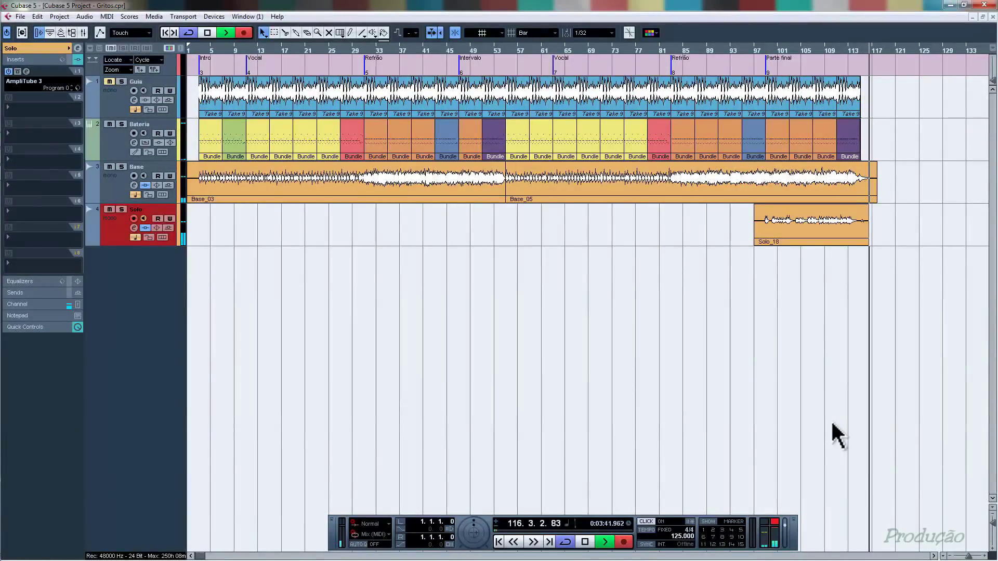
{"action": "key", "text": "space"}
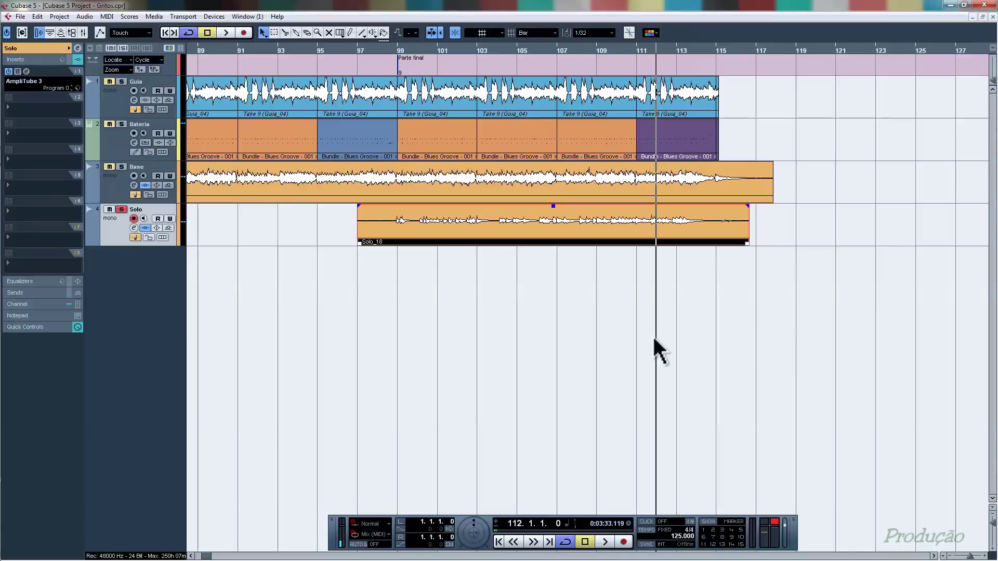
{"action": "key", "text": "space"}
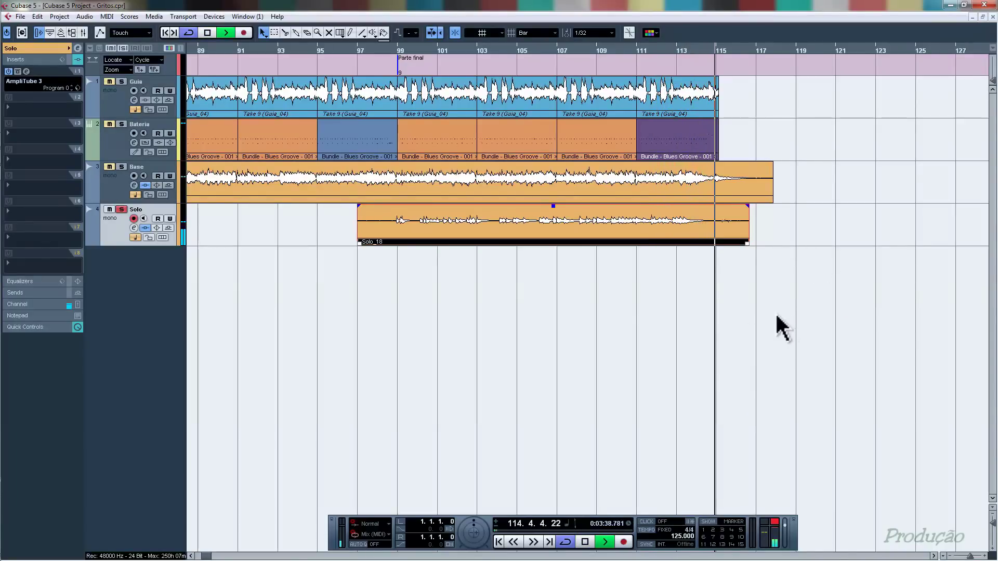
- Trim the end of the Solo recording to just past bar 115 and add a short fade-out, checking with playback
{"action": "left_click", "coordinate": [715, 50]}
{"action": "left_click_drag", "start_coordinate": [747, 245], "coordinate": [728, 242]}
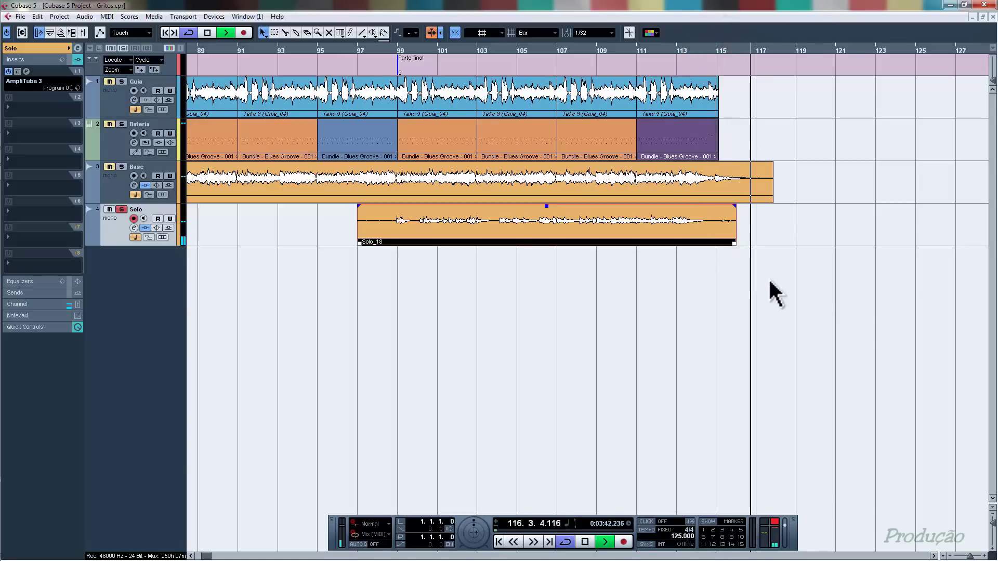
{"action": "key", "text": "space"}
{"action": "key", "text": "space"}
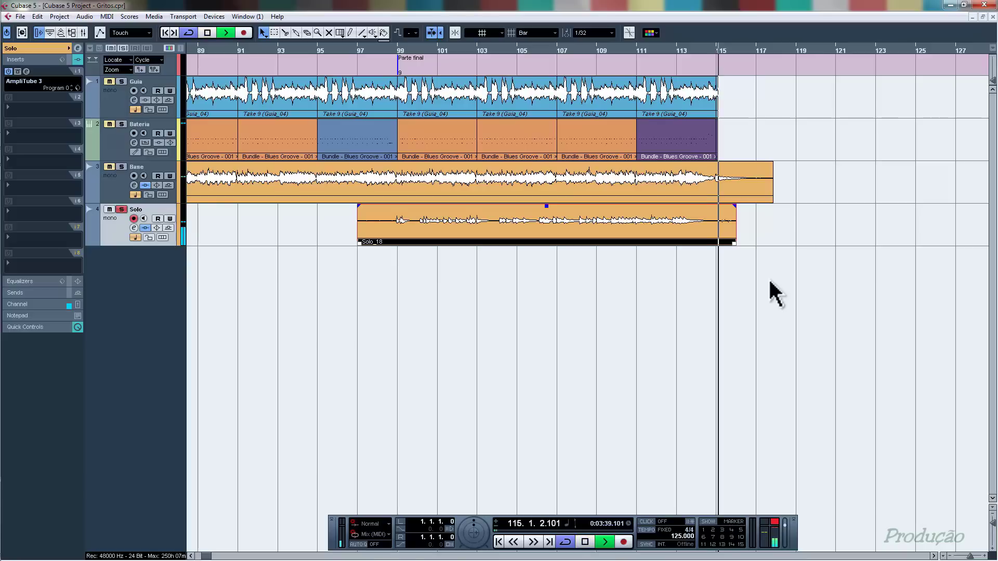
{"action": "left_click_drag", "start_coordinate": [734, 245], "coordinate": [724, 245]}
{"action": "key", "text": "space"}
{"action": "key", "text": "space"}
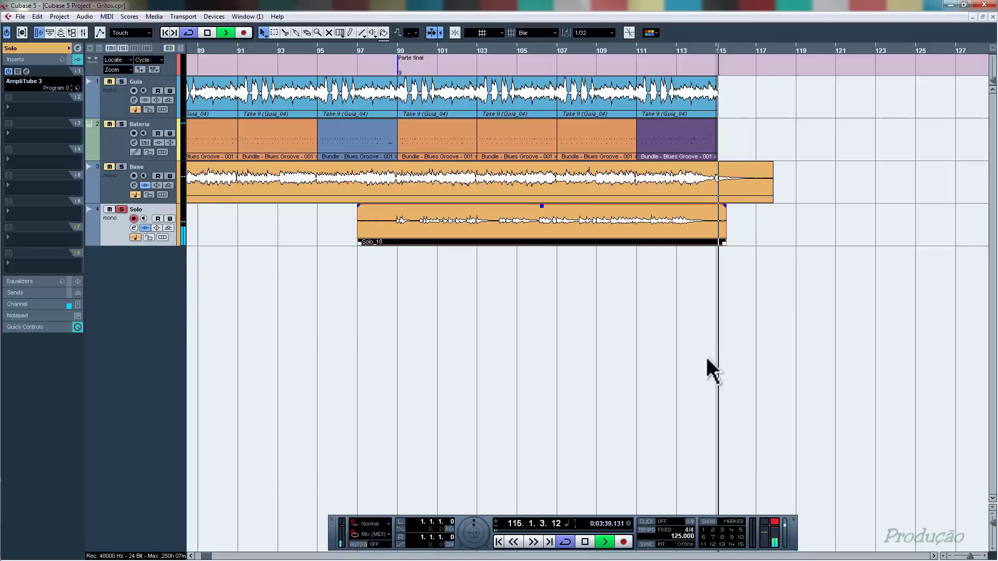
{"action": "left_click_drag", "start_coordinate": [724, 206], "coordinate": [716, 207]}
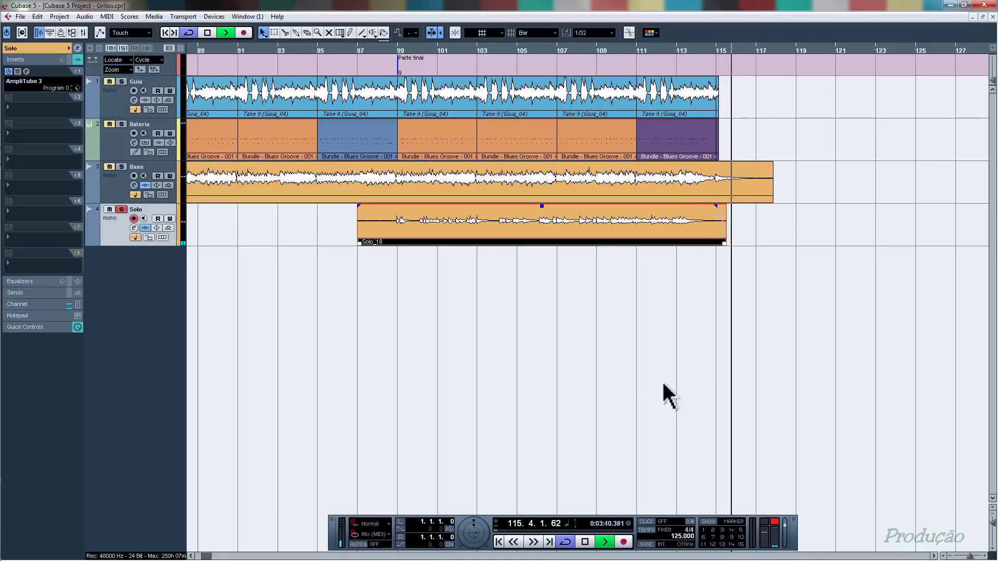
{"action": "left_click", "coordinate": [586, 350]}
- Trim the start of the Solo recording to the Parte final marker at bar 99 and check it with playback
{"action": "left_click", "coordinate": [391, 48]}
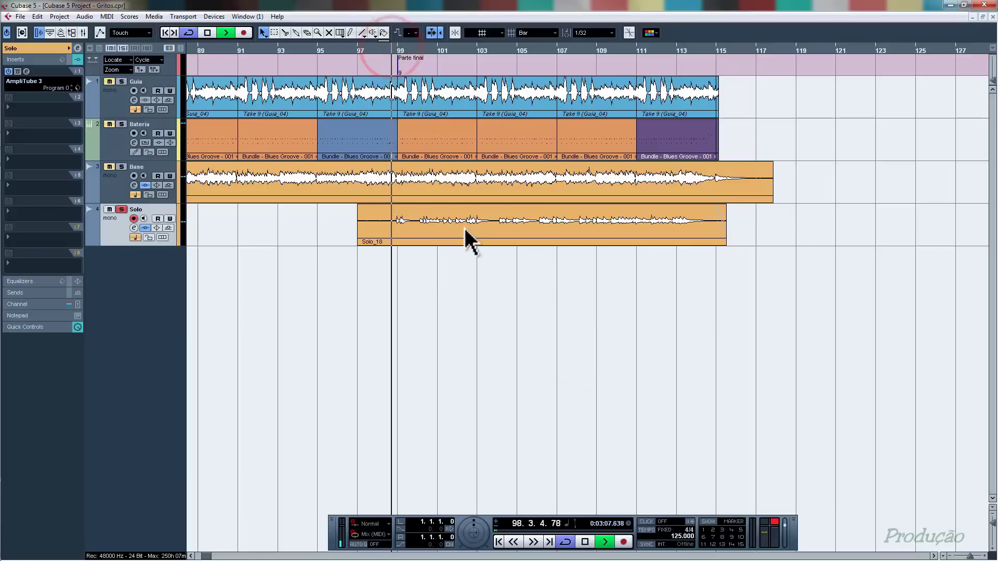
{"action": "left_click", "coordinate": [359, 241]}
{"action": "left_click_drag", "start_coordinate": [359, 241], "coordinate": [397, 241]}
{"action": "left_click_drag", "start_coordinate": [398, 206], "coordinate": [399, 215]}
{"action": "left_click", "coordinate": [394, 293]}
{"action": "key", "text": "space"}
{"action": "key", "text": "space"}
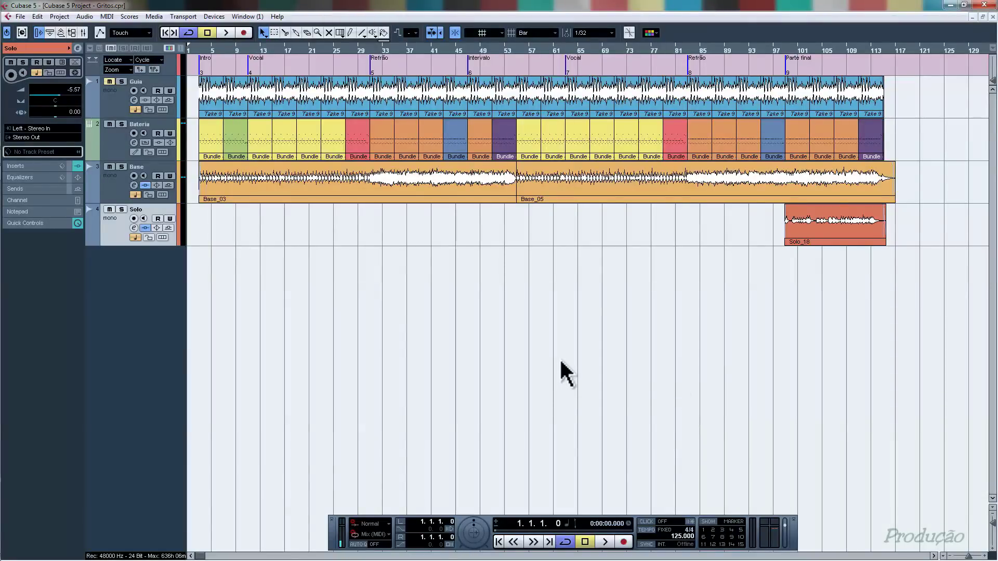
- Inspect the AmpliTube 3 inserts on the Base and Solo tracks and check the processing load in VST Performance
{"action": "key", "text": "Up"}
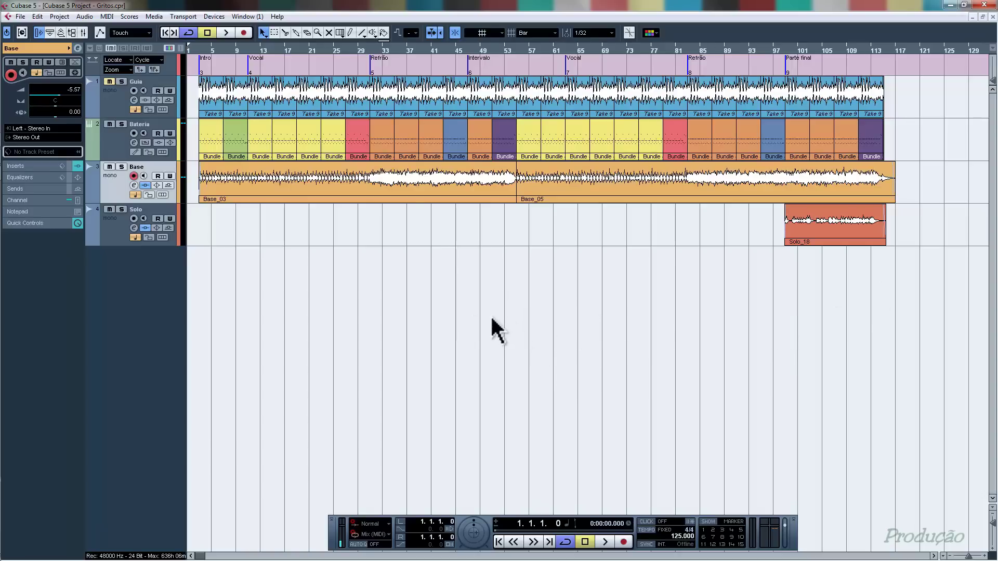
{"action": "left_click", "coordinate": [15, 166]}
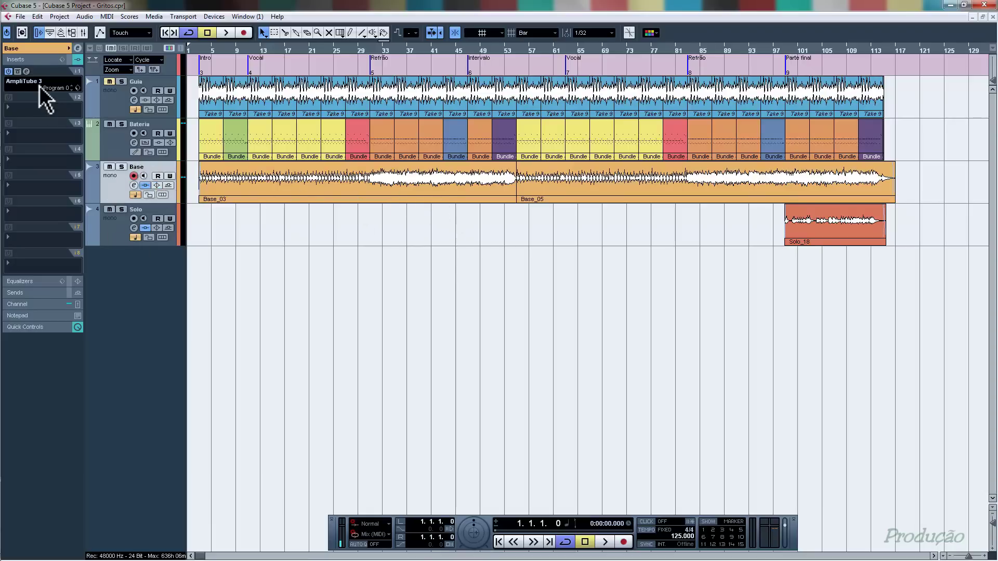
{"action": "left_click", "coordinate": [125, 227]}
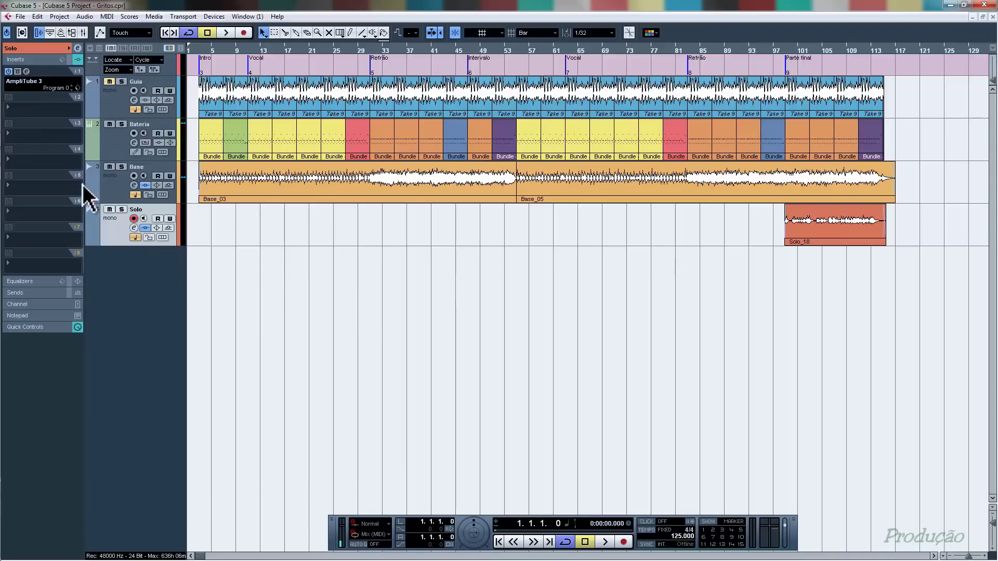
{"action": "left_click", "coordinate": [116, 181]}
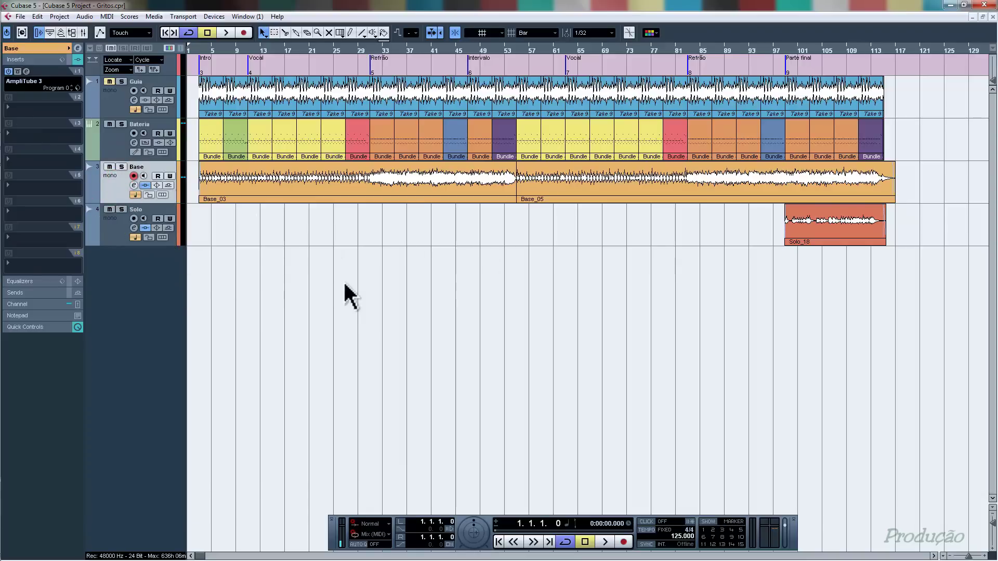
{"action": "key", "text": "F12"}
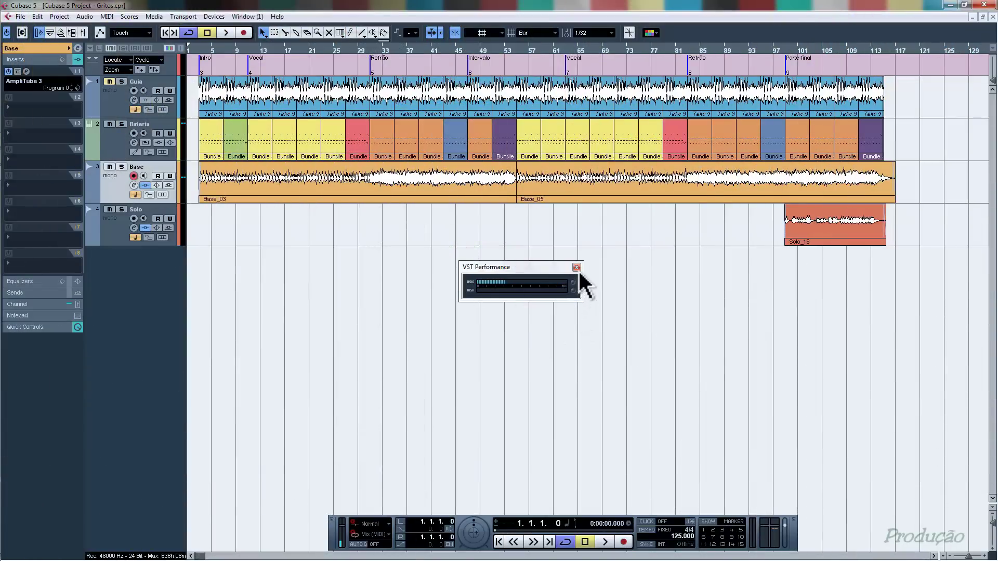
{"action": "left_click", "coordinate": [577, 268]}
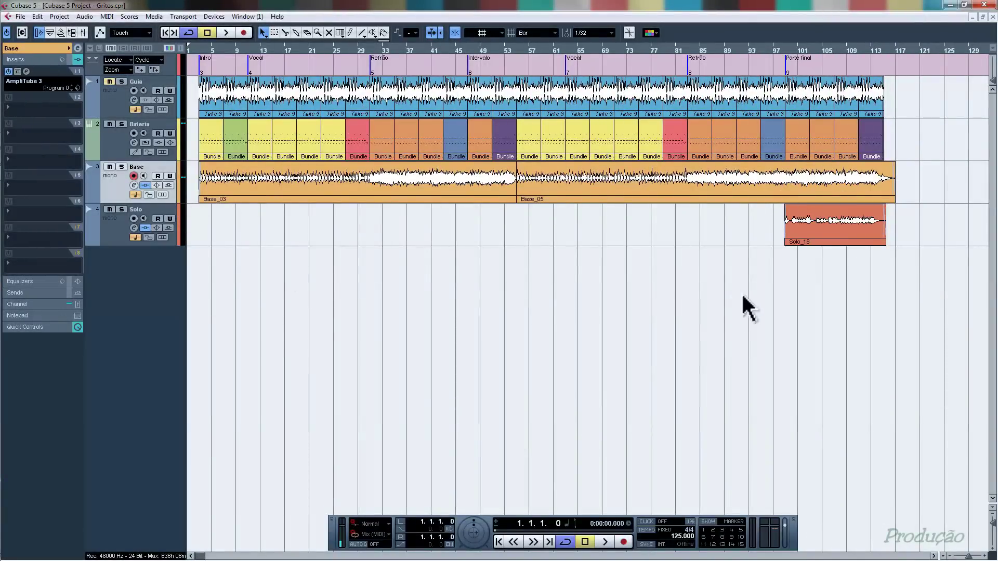
- Solo the Base track and set the locator range around its recordings, from bar 1 to bar 117
{"action": "left_click", "coordinate": [38, 48]}
{"action": "left_click", "coordinate": [121, 166]}
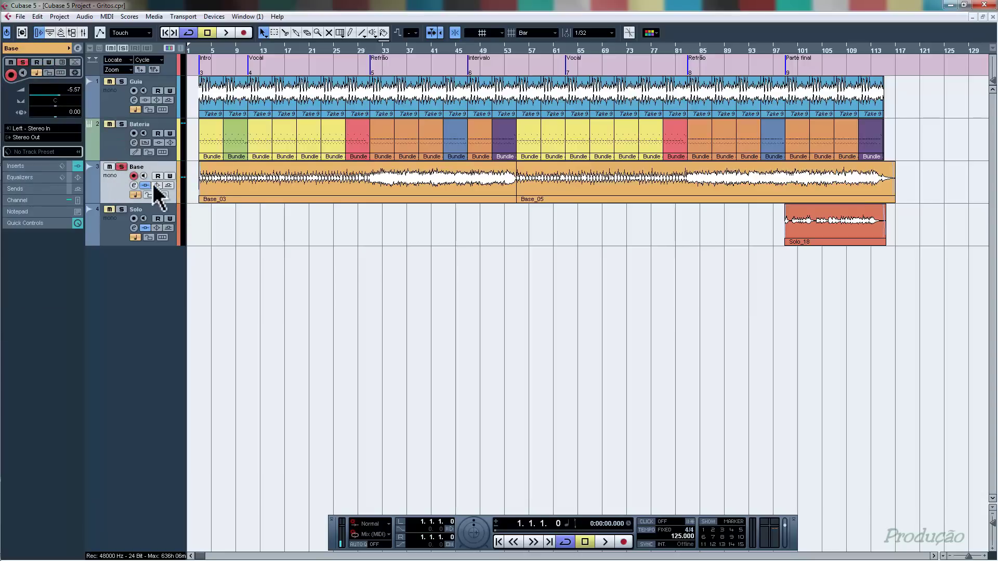
{"action": "left_click_drag", "start_coordinate": [936, 177], "coordinate": [191, 189]}
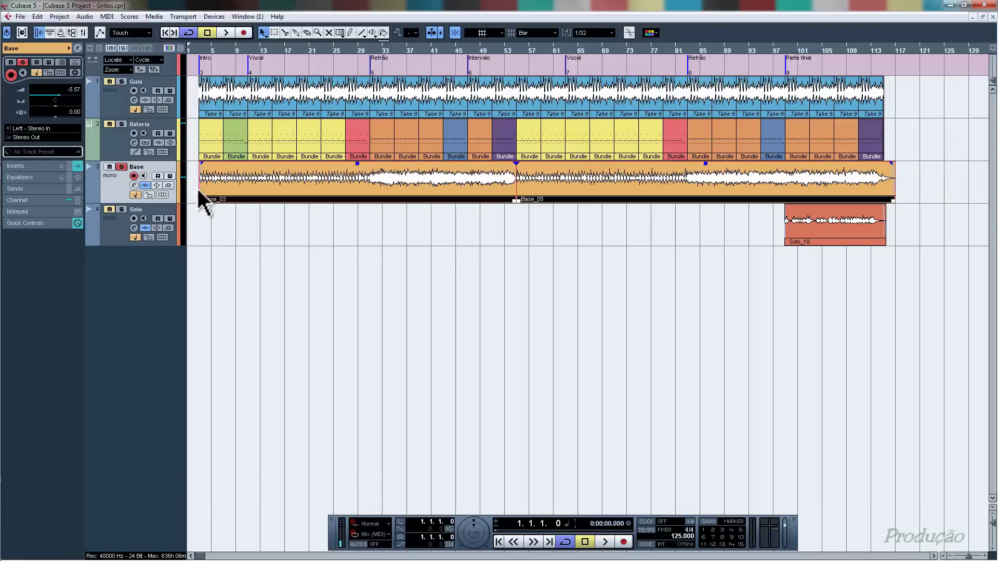
{"action": "key", "text": "p"}
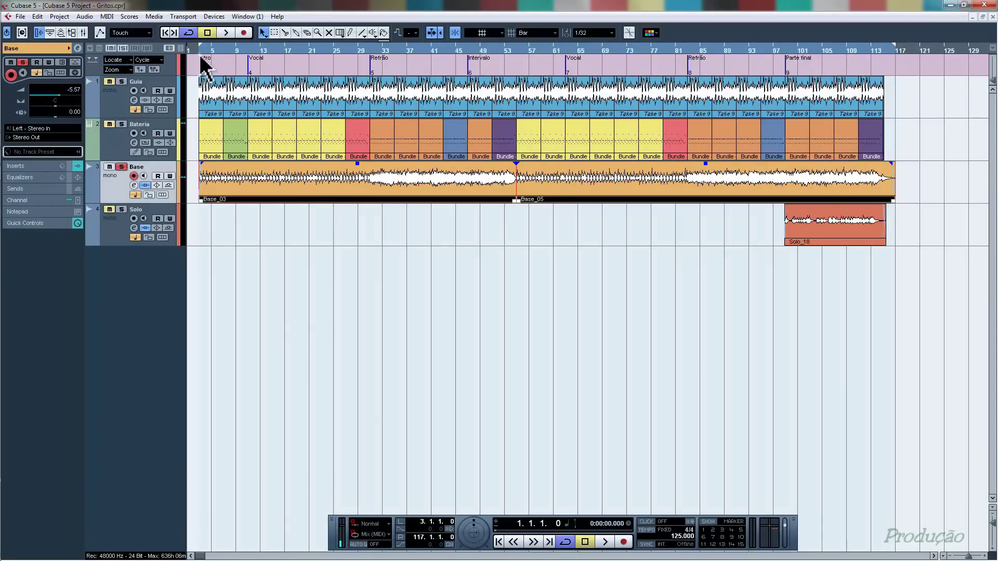
{"action": "left_click_drag", "start_coordinate": [200, 52], "coordinate": [178, 48]}
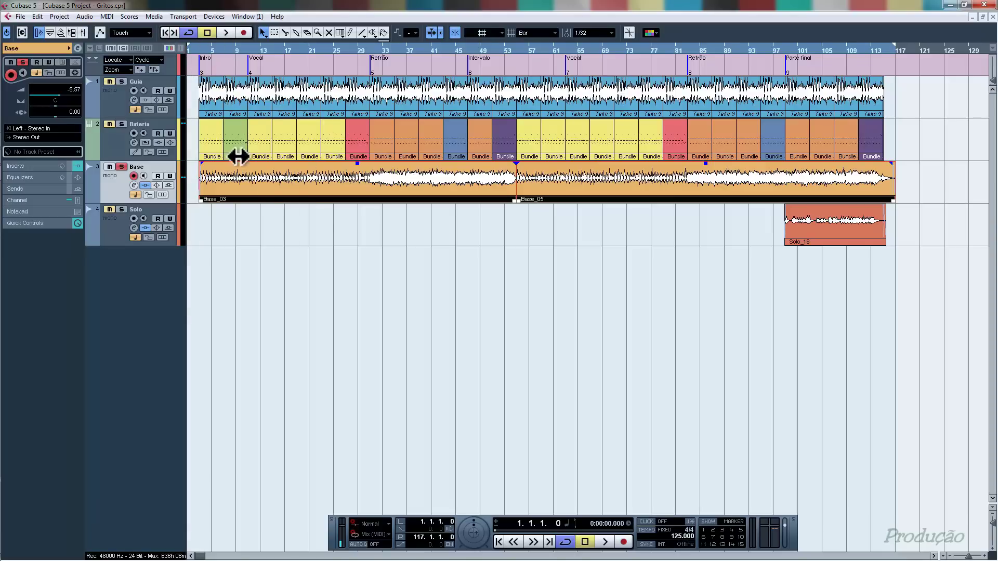
{"action": "left_click", "coordinate": [526, 279]}
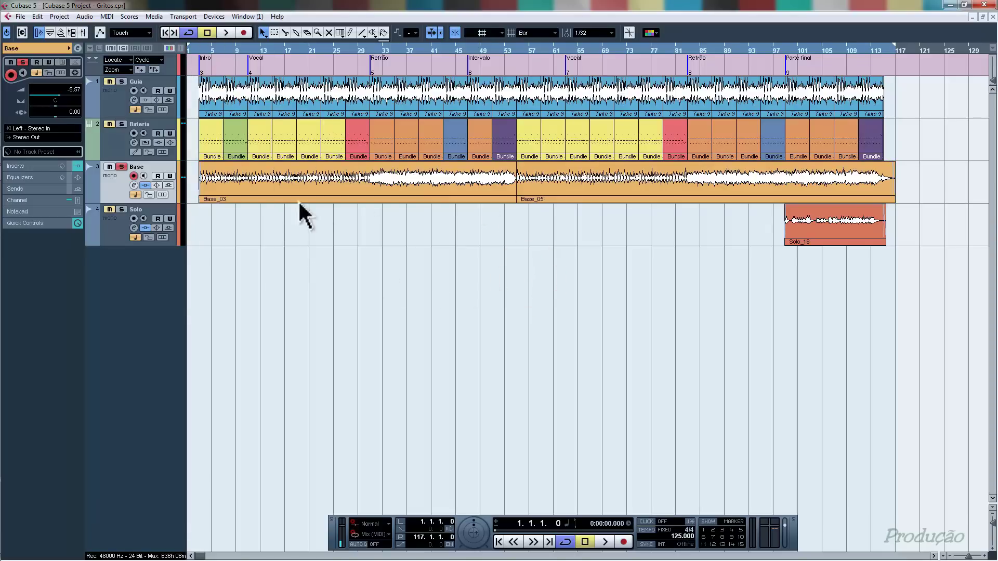
- Export the soloed Base track from Stereo Out as the mono wave file Base_, importing it into the pool and onto an audio track
{"action": "key", "text": "alt+e"}
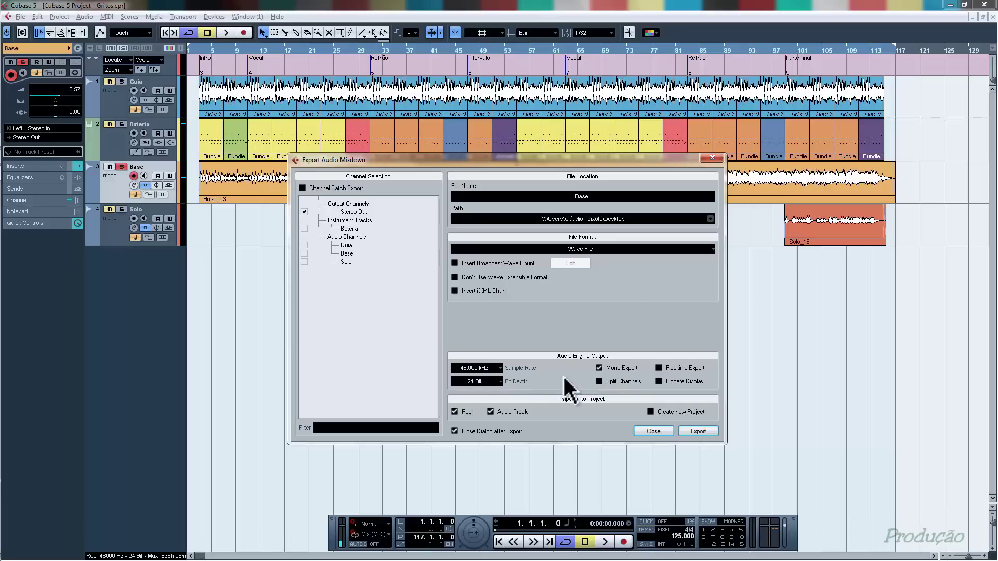
{"action": "left_click", "coordinate": [455, 412]}
{"action": "left_click", "coordinate": [455, 411]}
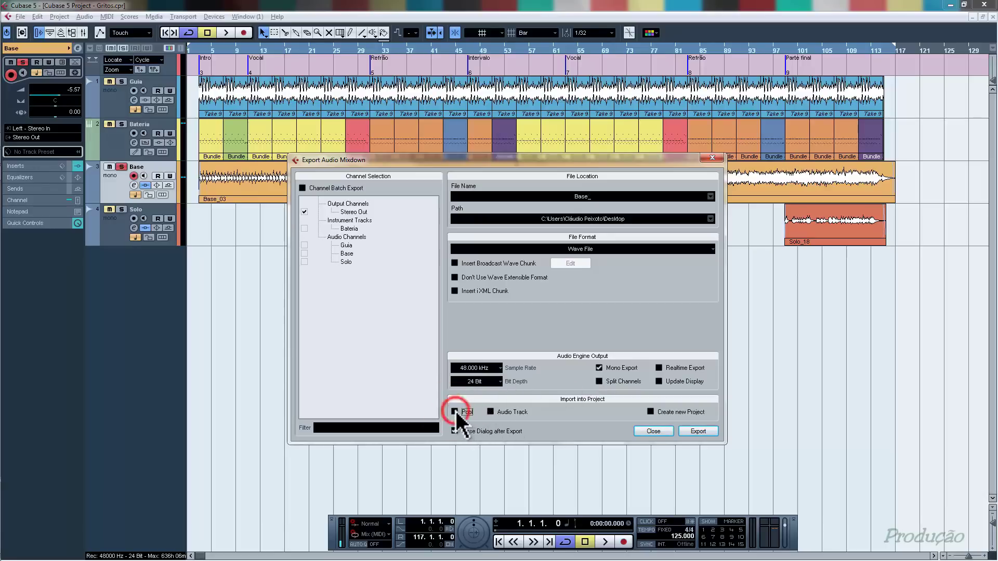
{"action": "left_click", "coordinate": [491, 411]}
{"action": "left_click", "coordinate": [698, 430]}
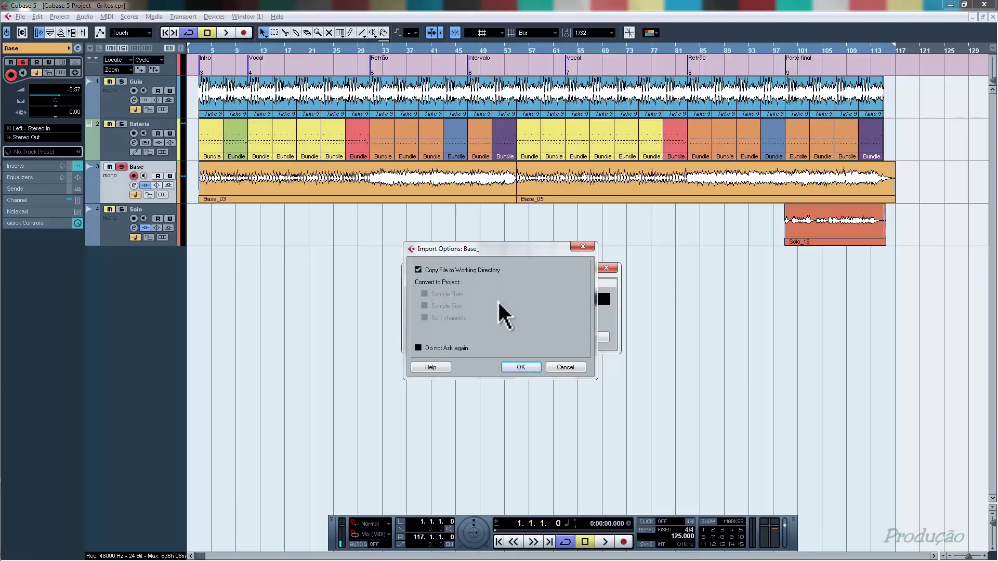
{"action": "left_click", "coordinate": [520, 367]}
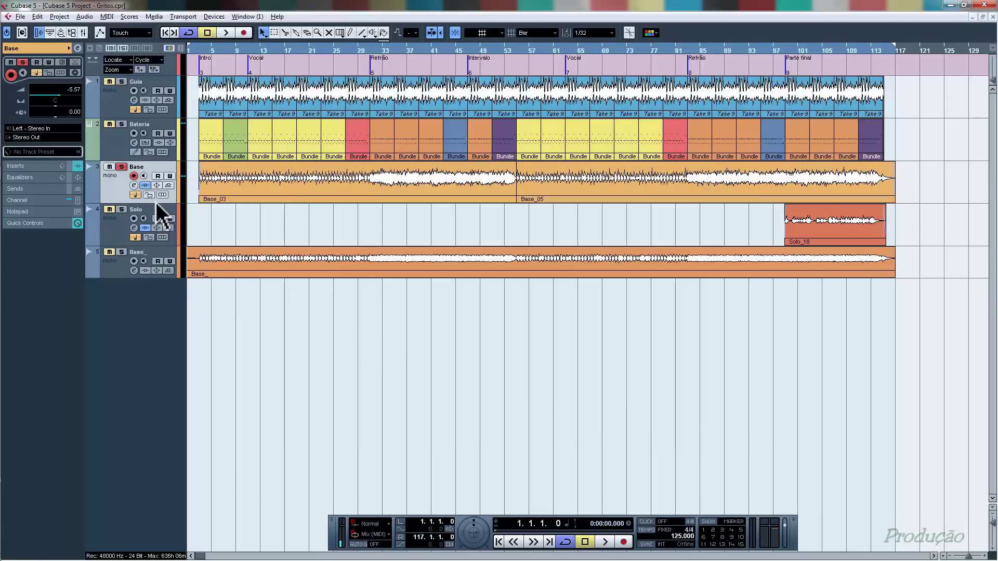
- Unsolo the Base track, then place the exported Base_ track directly below it, renamed Base* and coloured the same light orange
{"action": "left_click", "coordinate": [121, 166]}
{"action": "mouse_move", "coordinate": [119, 257]}
{"action": "left_mouse_down"}
{"action": "mouse_move", "coordinate": [124, 217]}
{"action": "mouse_move", "coordinate": [127, 246]}
{"action": "left_mouse_up"}
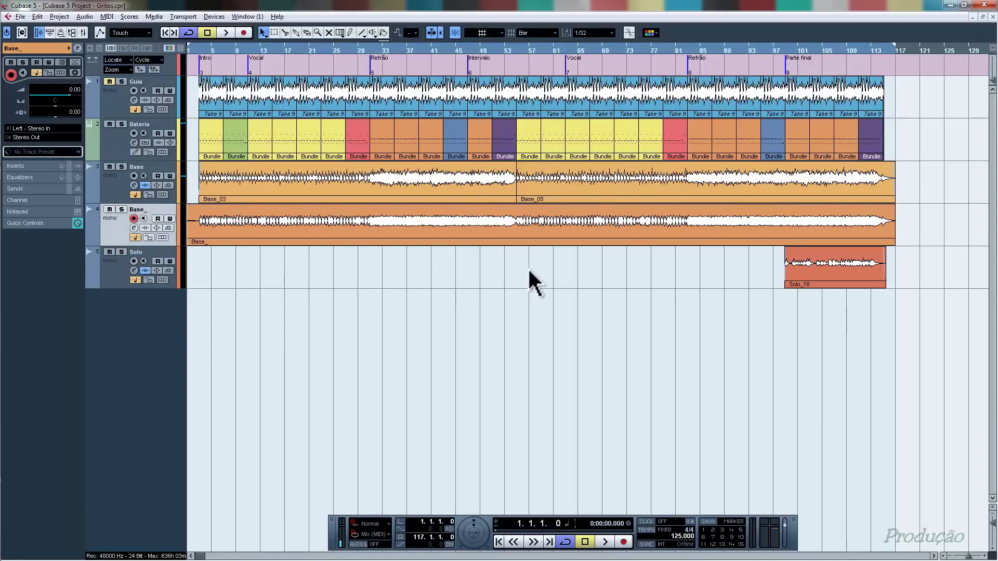
{"action": "left_click", "coordinate": [186, 213]}
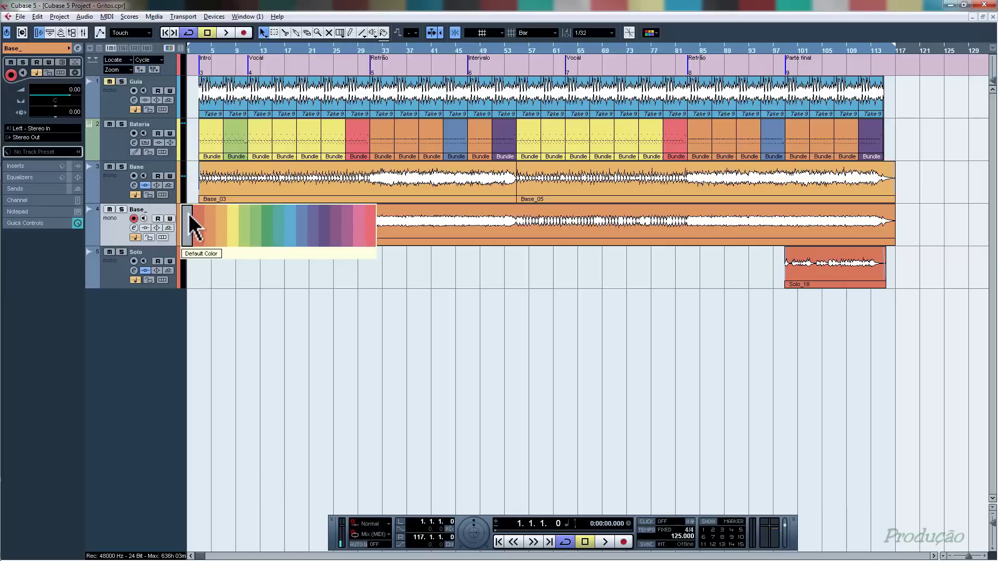
{"action": "left_click", "coordinate": [222, 223]}
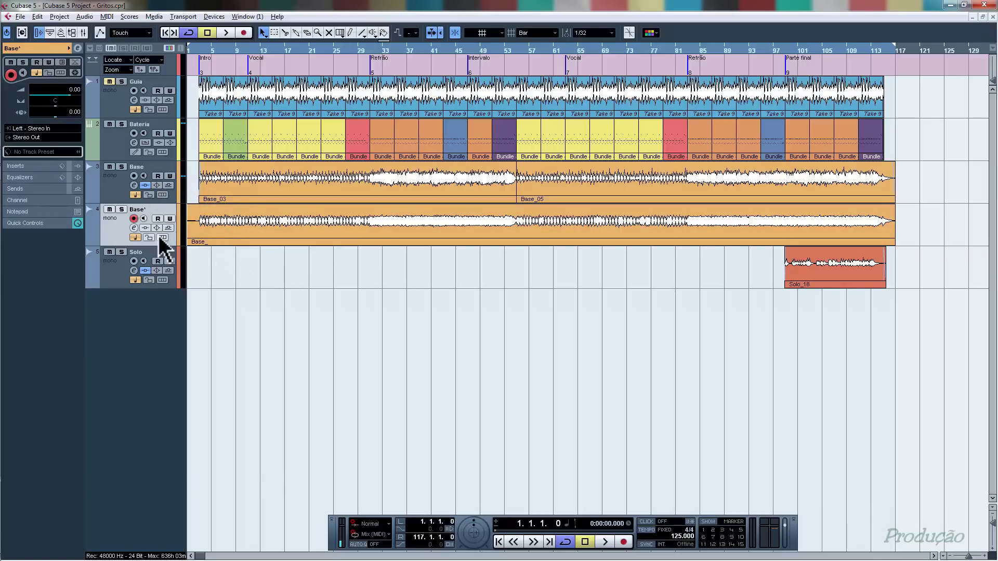
- Mute both recordings on the original Base track and freeze its channel
{"action": "left_click", "coordinate": [116, 193]}
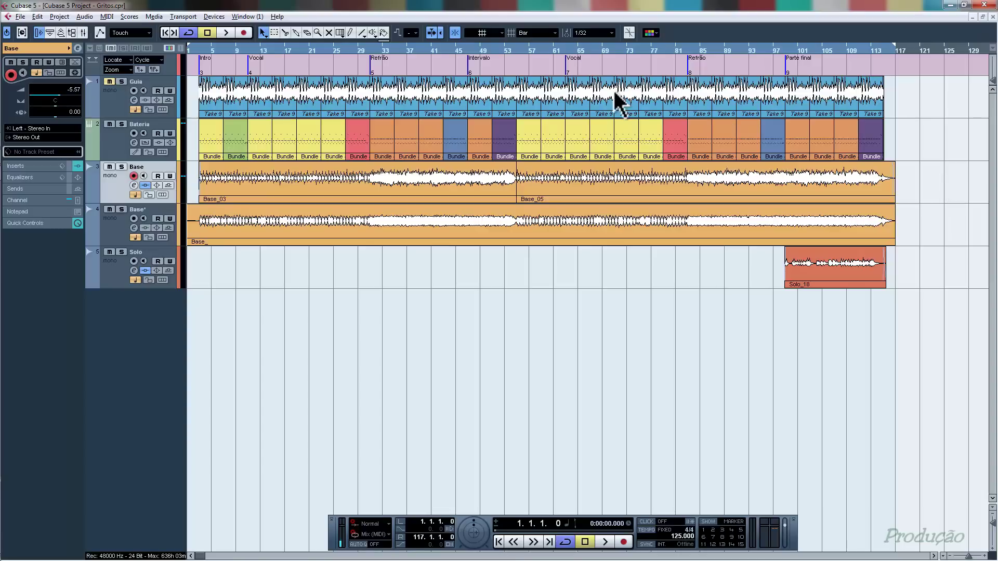
{"action": "left_click", "coordinate": [328, 32]}
{"action": "left_click_drag", "start_coordinate": [920, 181], "coordinate": [190, 185]}
{"action": "left_click", "coordinate": [263, 32]}
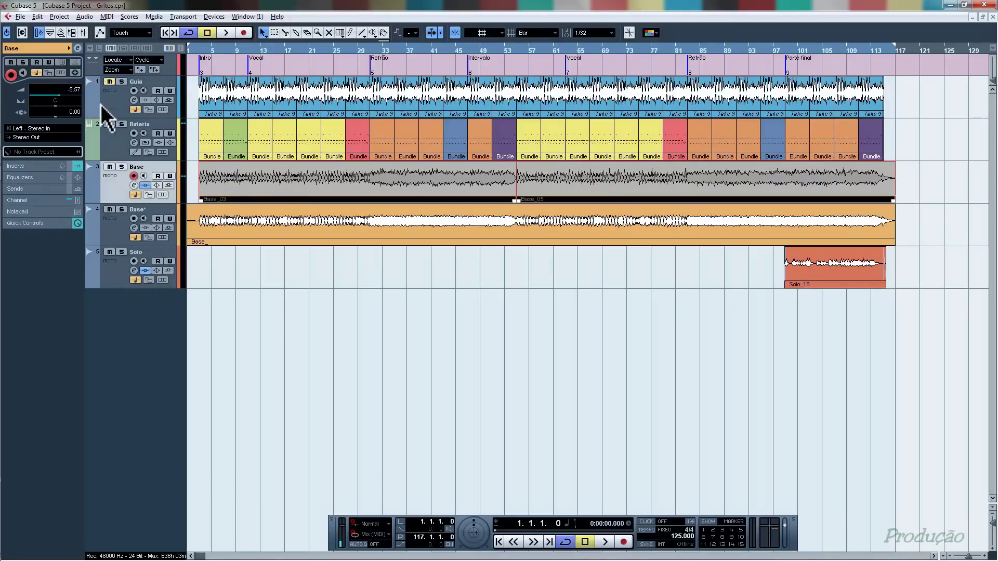
{"action": "left_click", "coordinate": [74, 73]}
{"action": "left_click", "coordinate": [492, 321]}
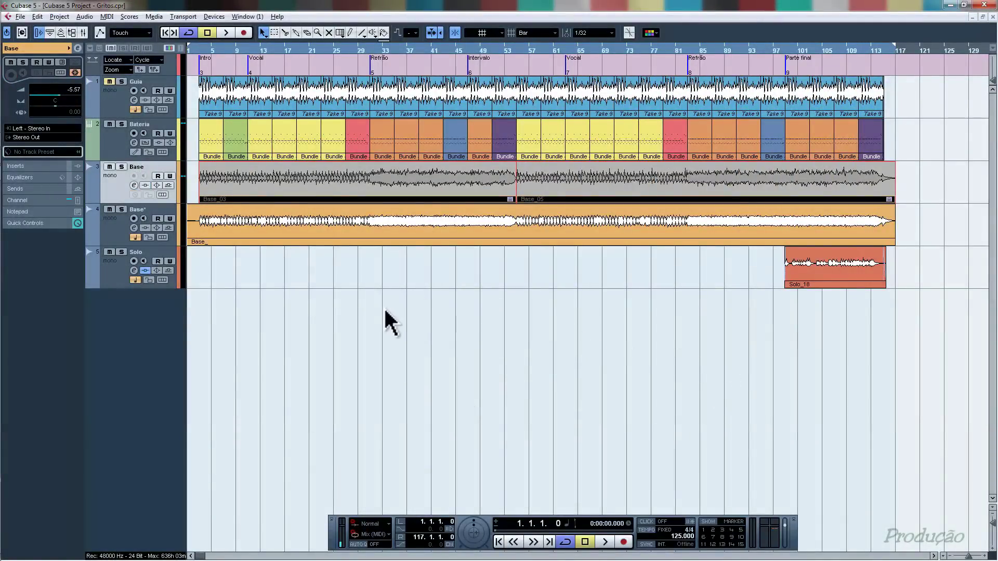
- Move the frozen Base track below Solo and add a folder track underneath it
{"action": "mouse_move", "coordinate": [117, 188]}
{"action": "left_mouse_down"}
{"action": "mouse_move", "coordinate": [158, 316]}
{"action": "mouse_move", "coordinate": [166, 314]}
{"action": "left_mouse_up"}
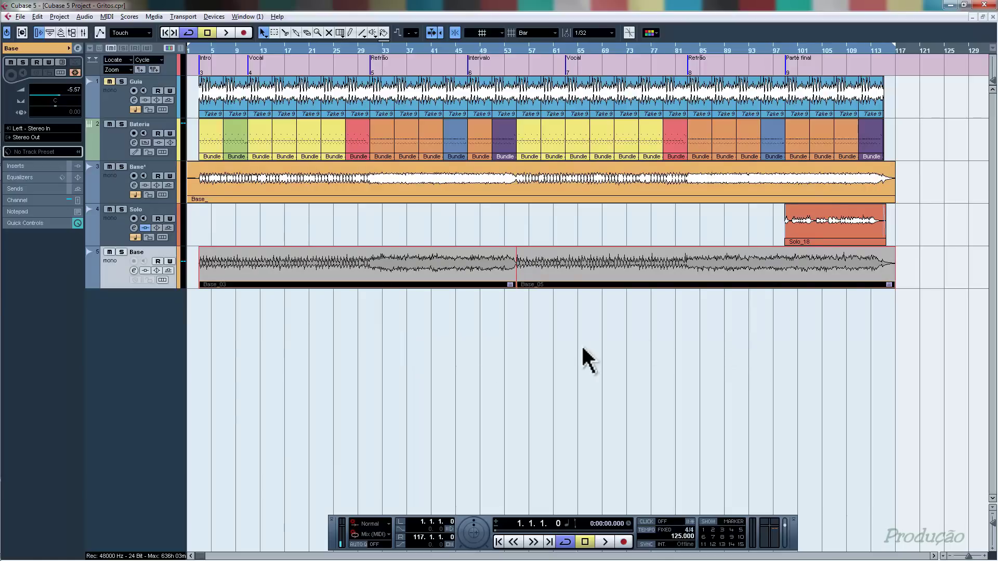
{"action": "left_click", "coordinate": [146, 360]}
{"action": "key", "text": "alt+p"}
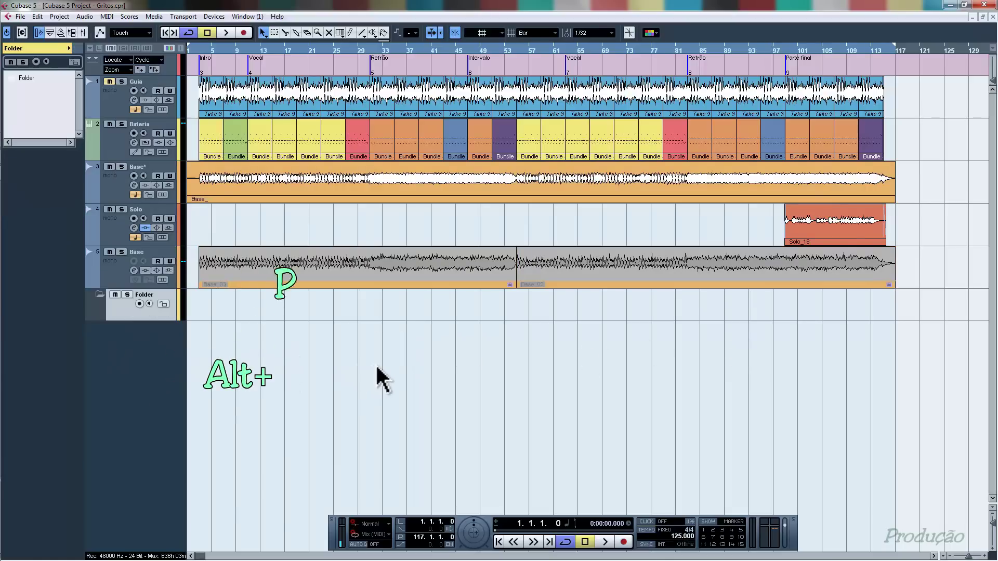
{"action": "left_click_drag", "start_coordinate": [156, 320], "coordinate": [157, 327]}
{"action": "left_click", "coordinate": [180, 314]}
{"action": "left_click", "coordinate": [183, 301]}
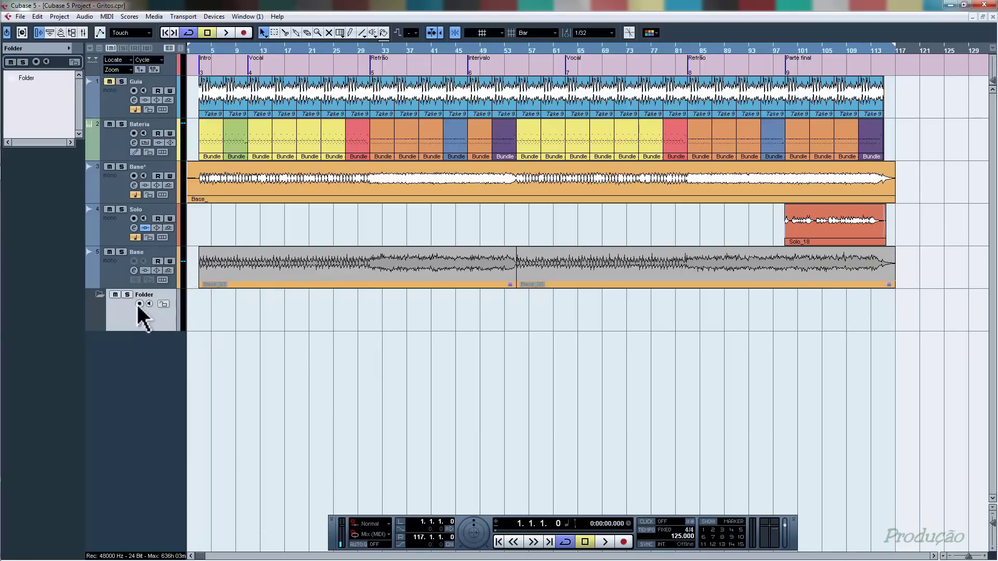
- Put the frozen Base track inside the folder track, then collapse the folder and reduce it to minimum height
{"action": "left_click_drag", "start_coordinate": [116, 271], "coordinate": [136, 325]}
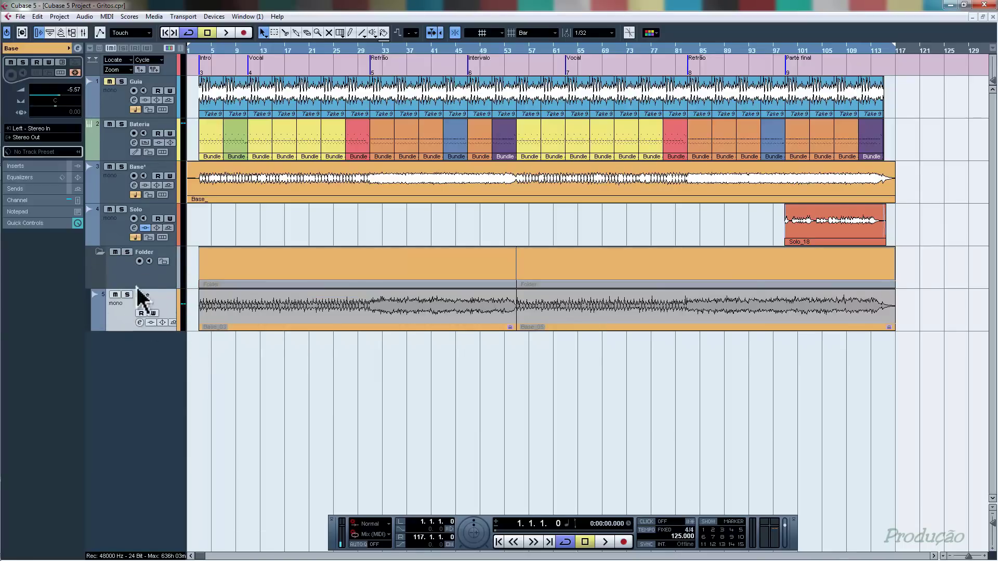
{"action": "left_click", "coordinate": [100, 255]}
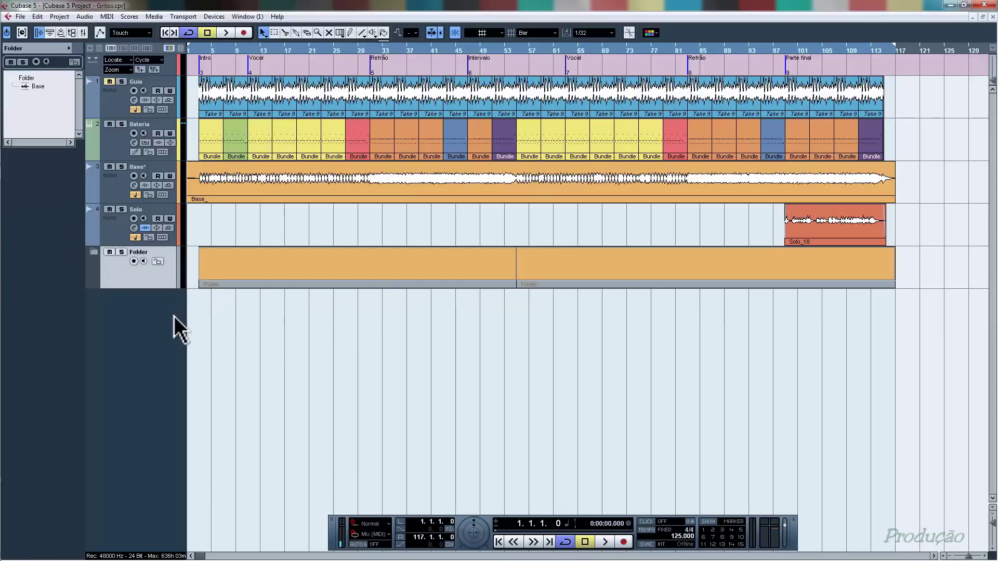
{"action": "right_click", "coordinate": [127, 276]}
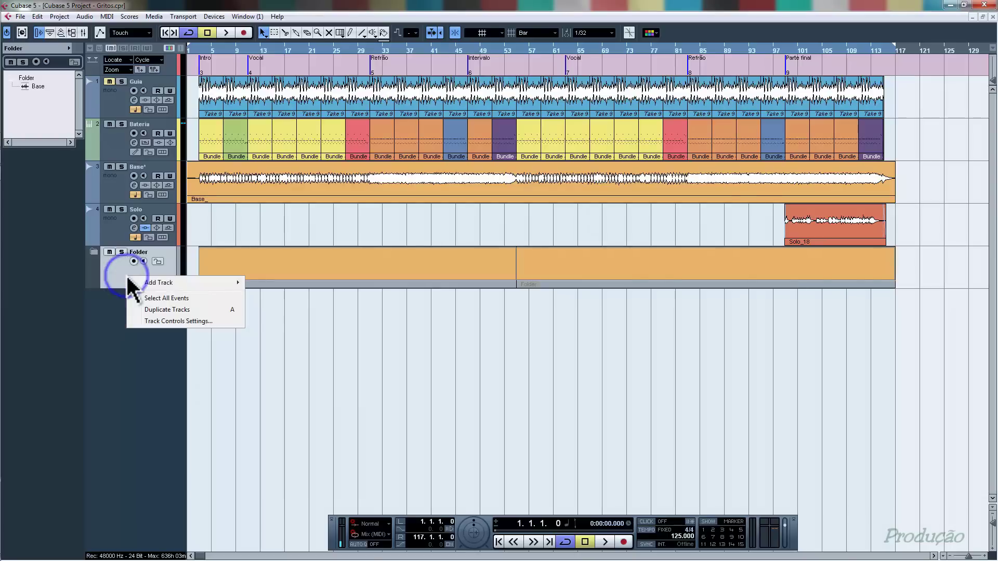
{"action": "left_click_drag", "start_coordinate": [145, 288], "coordinate": [145, 251]}
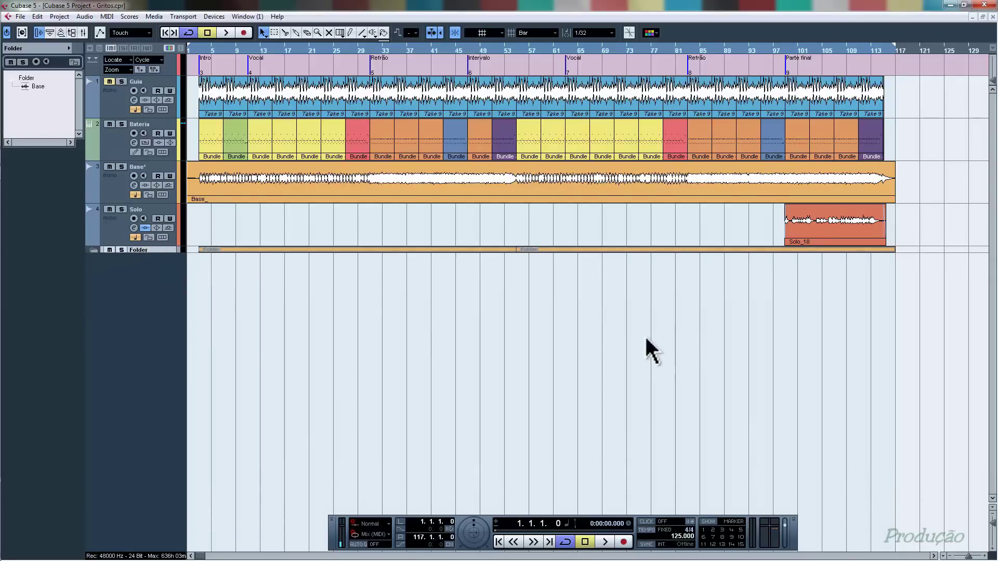
- Solo the Solo track and set the locator range from bar 1 to the end of its recording in bar 115
{"action": "left_click", "coordinate": [115, 229]}
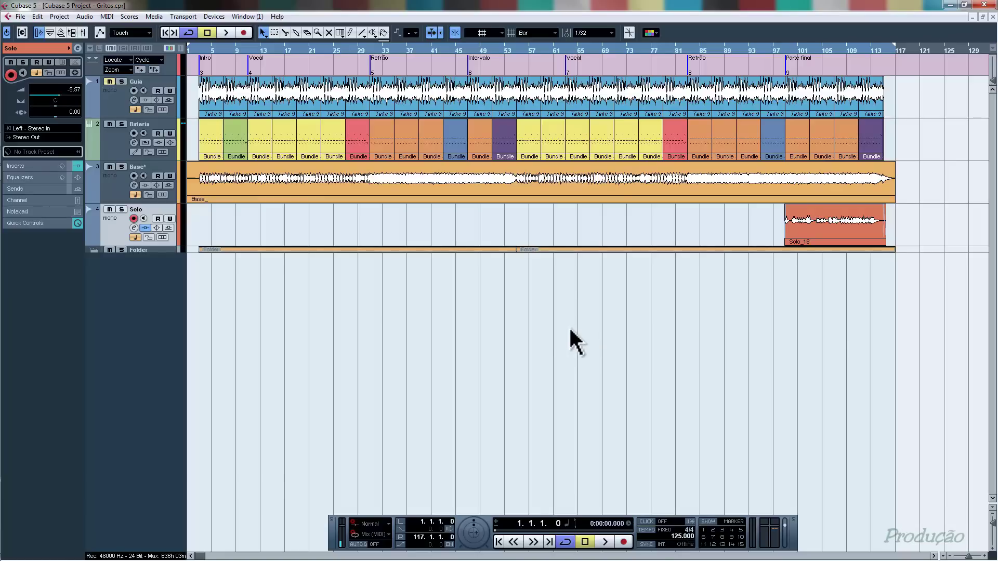
{"action": "left_click", "coordinate": [122, 210]}
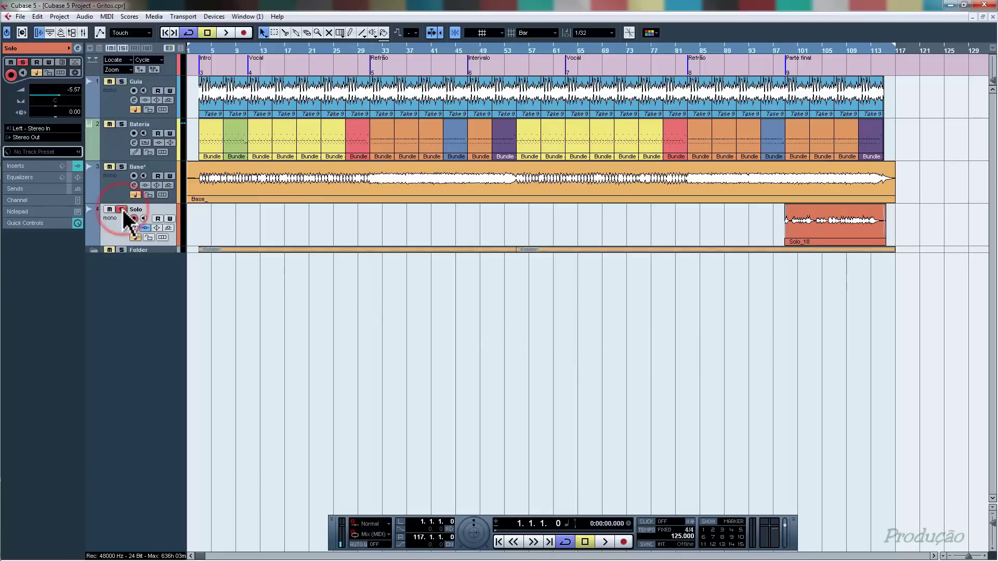
{"action": "left_click_drag", "start_coordinate": [931, 230], "coordinate": [697, 225]}
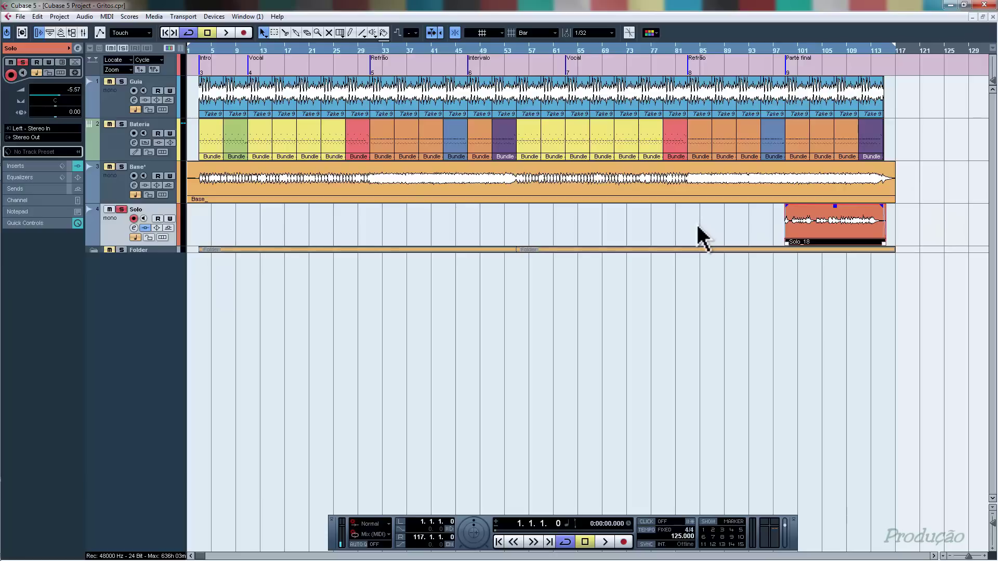
{"action": "key", "text": "p"}
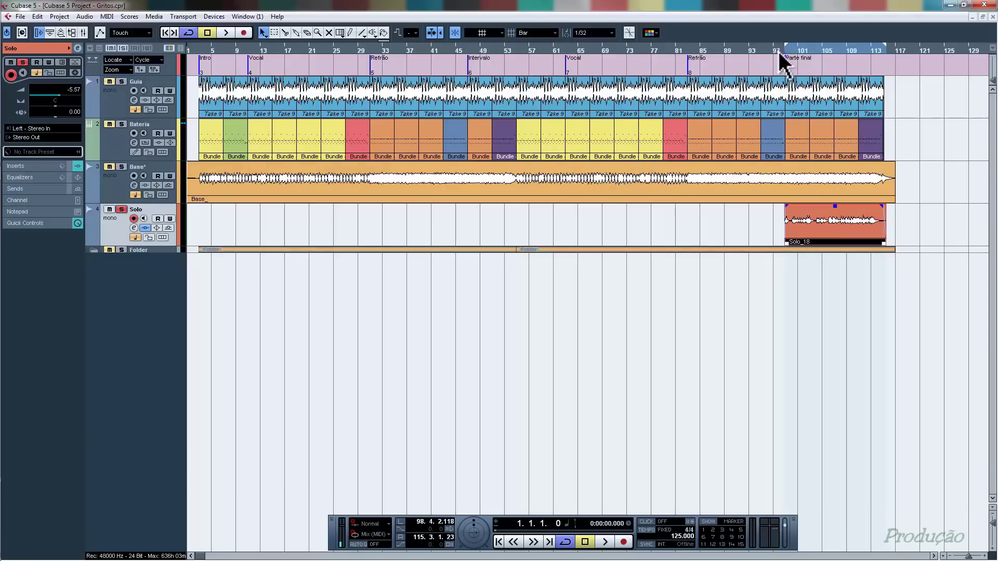
{"action": "left_click_drag", "start_coordinate": [785, 47], "coordinate": [188, 52]}
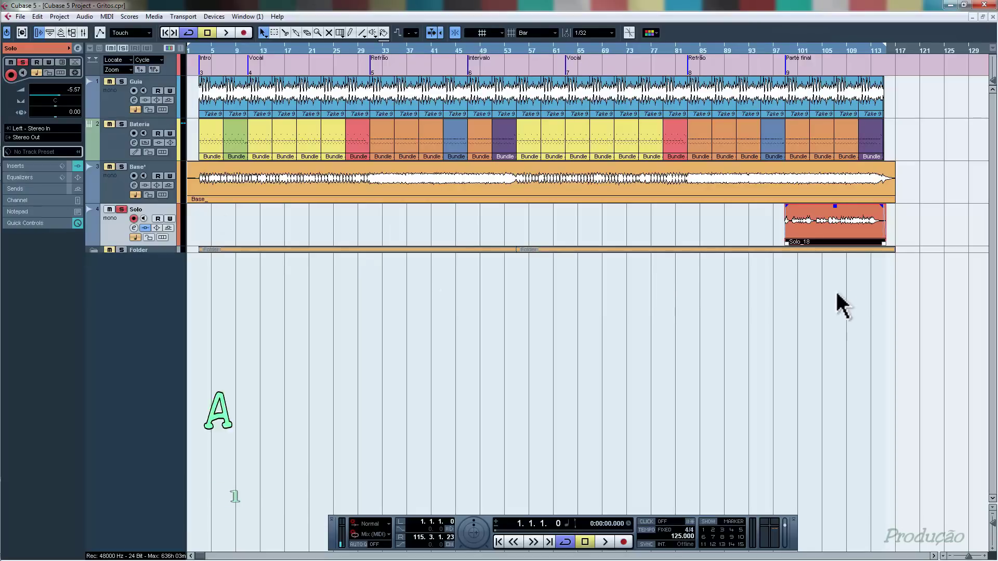
- Export the soloed Solo track from Stereo Out as the mono wave file Solo_, importing it with a copy in the working directory
{"action": "key", "text": "alt+e"}
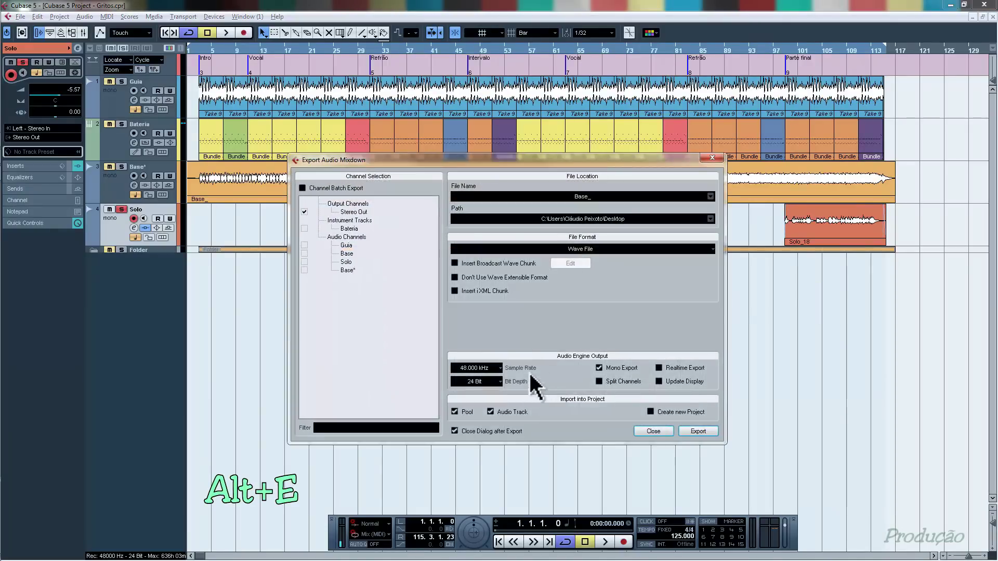
{"action": "left_click", "coordinate": [596, 197]}
{"action": "type", "text": "Sol"}
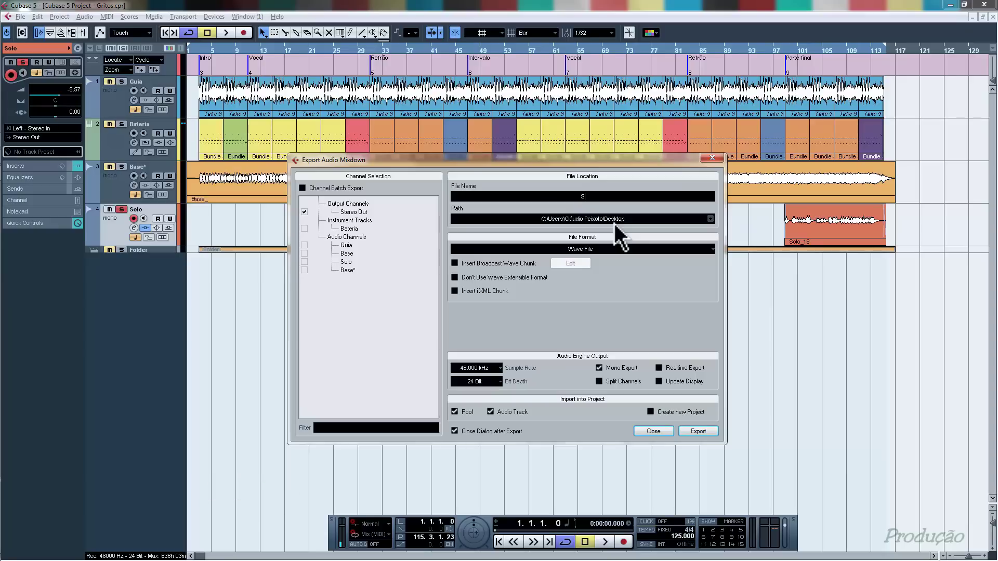
{"action": "type", "text": "o*"}
{"action": "left_click", "coordinate": [701, 431]}
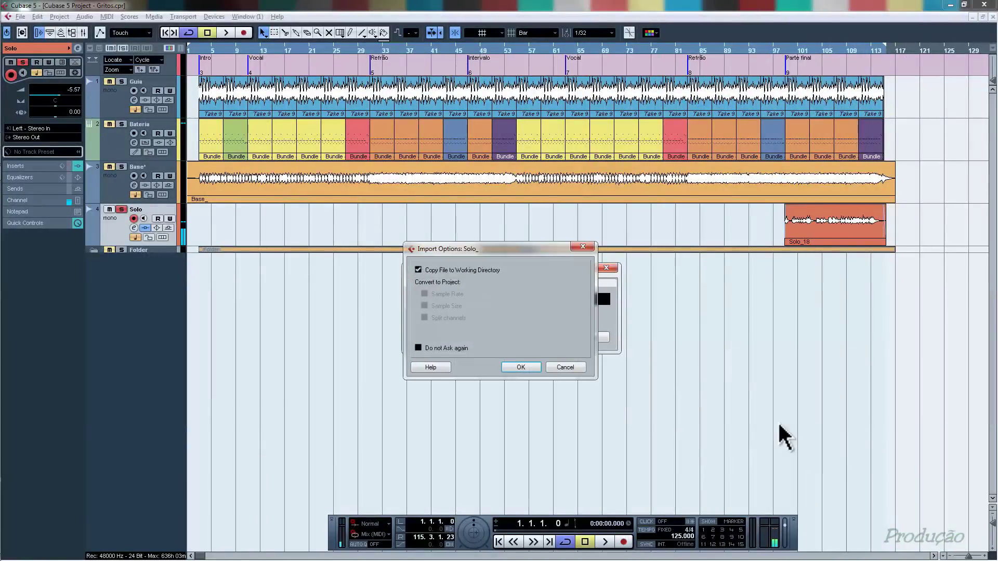
{"action": "left_click", "coordinate": [527, 369]}
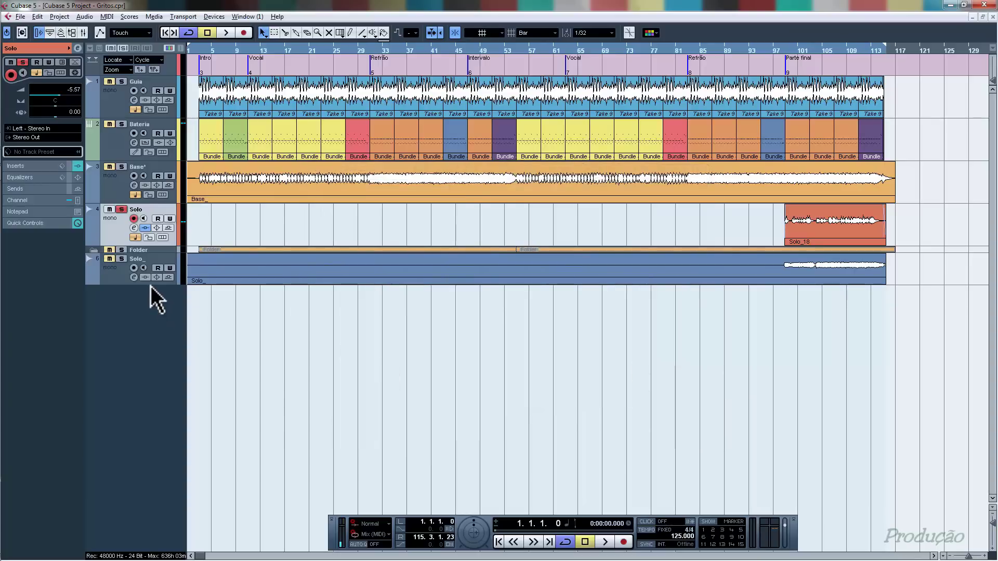
- Move the imported Solo_ track directly above Solo and give it the same red colour
{"action": "left_click_drag", "start_coordinate": [150, 285], "coordinate": [119, 211]}
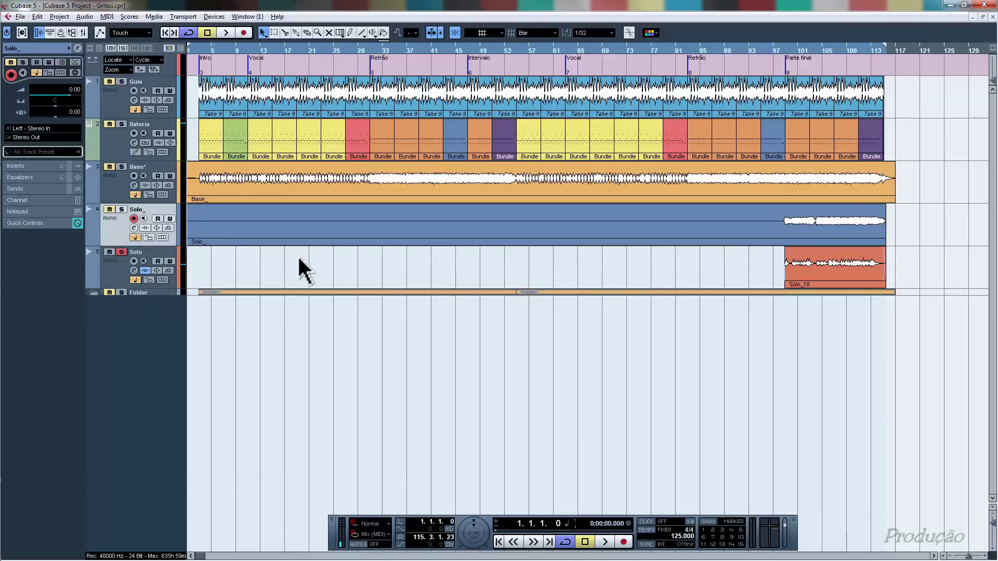
{"action": "left_click", "coordinate": [180, 217]}
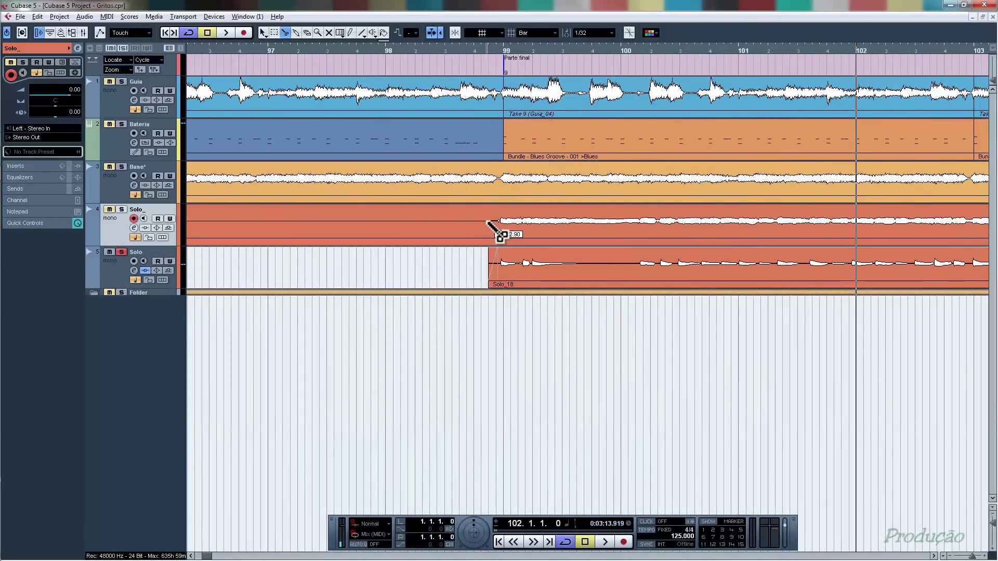
- Split the Solo_ event where the Solo_18 recording starts, just before bar 99, and delete the empty part before it
{"action": "left_click", "coordinate": [488, 224]}
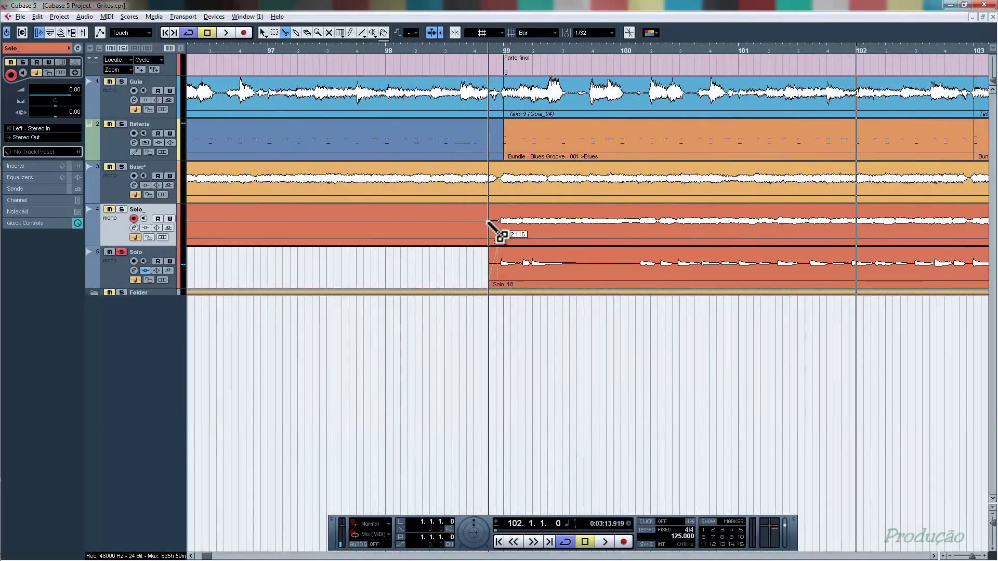
{"action": "key", "text": "1"}
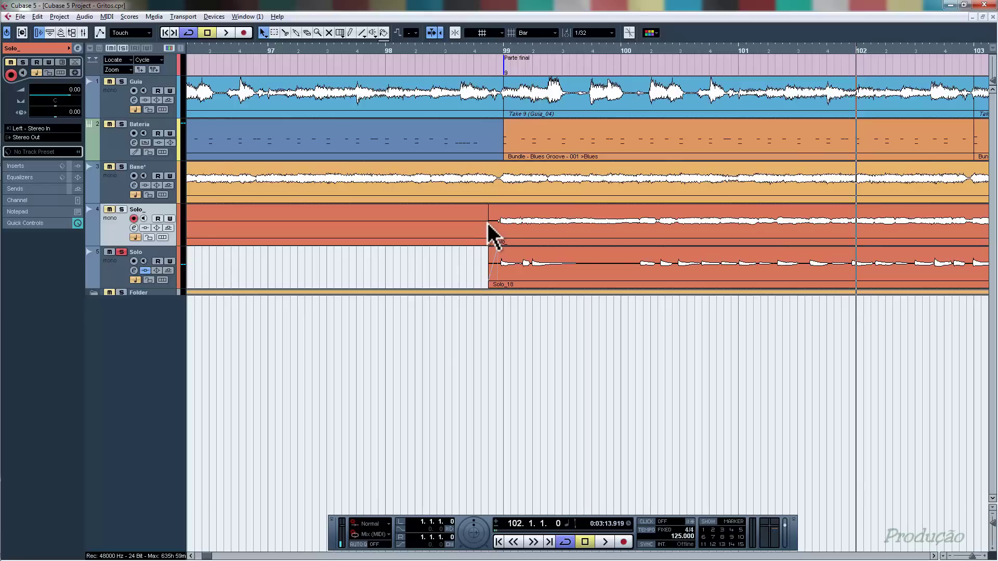
{"action": "key", "text": "5"}
{"action": "left_click", "coordinate": [424, 221]}
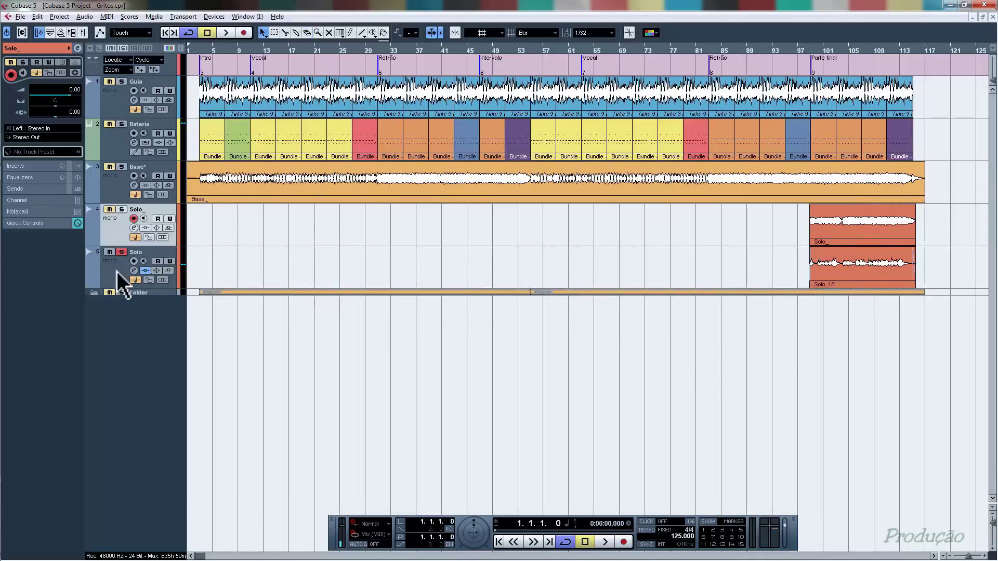
- Turn off solo on the original Solo track and mute its Solo_18 event
{"action": "left_click", "coordinate": [121, 251]}
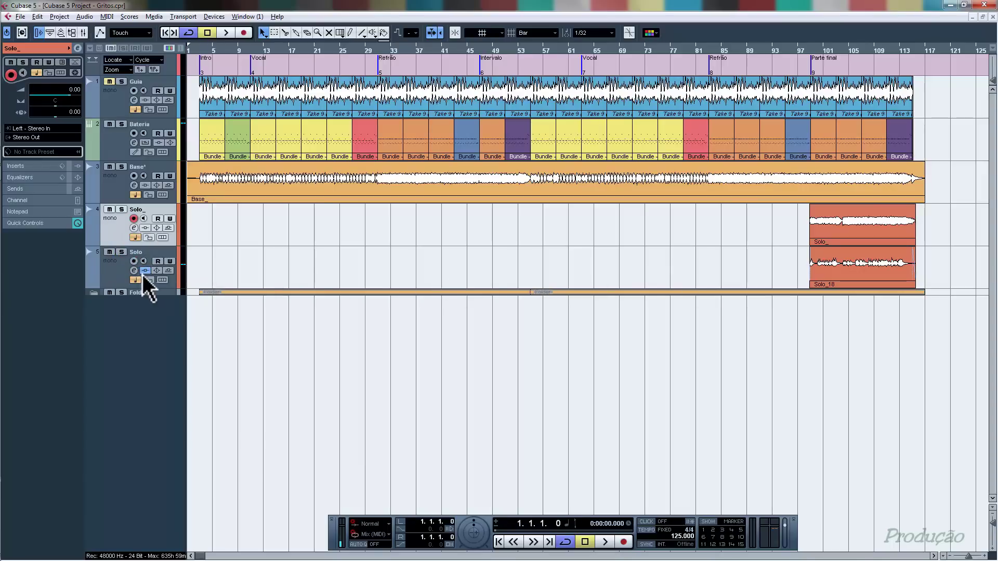
{"action": "left_click", "coordinate": [116, 280]}
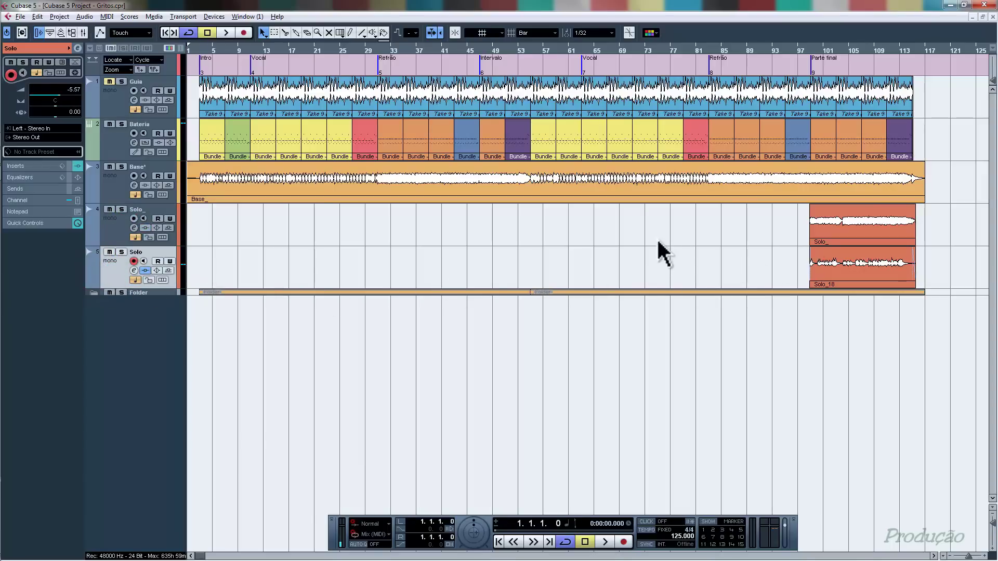
{"action": "left_click", "coordinate": [328, 33]}
{"action": "left_click_drag", "start_coordinate": [949, 269], "coordinate": [760, 265]}
{"action": "key", "text": "1"}
{"action": "left_click", "coordinate": [661, 260]}
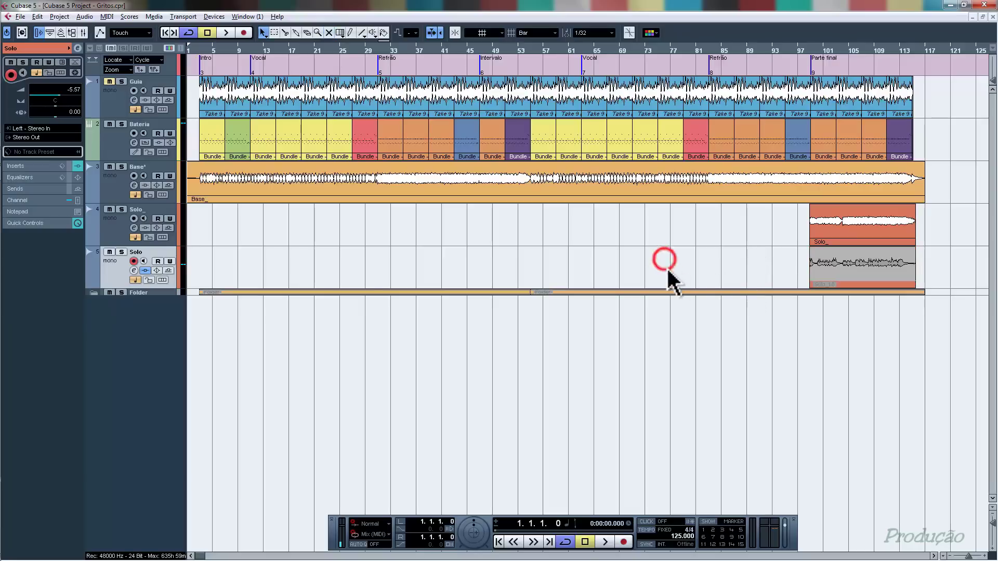
- Freeze the original Solo channel and move that track into the collapsed folder
{"action": "left_click", "coordinate": [75, 72]}
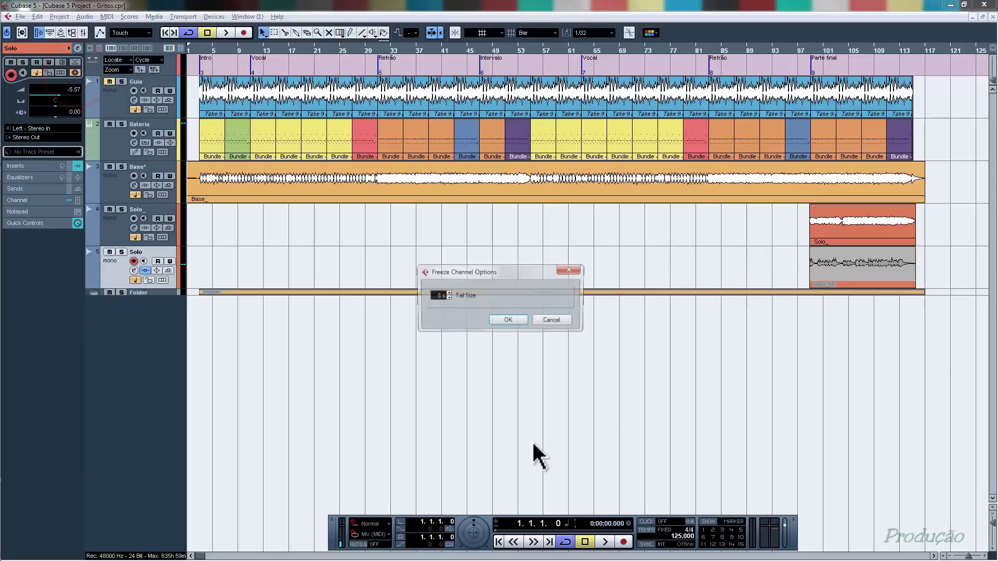
{"action": "left_click", "coordinate": [507, 318]}
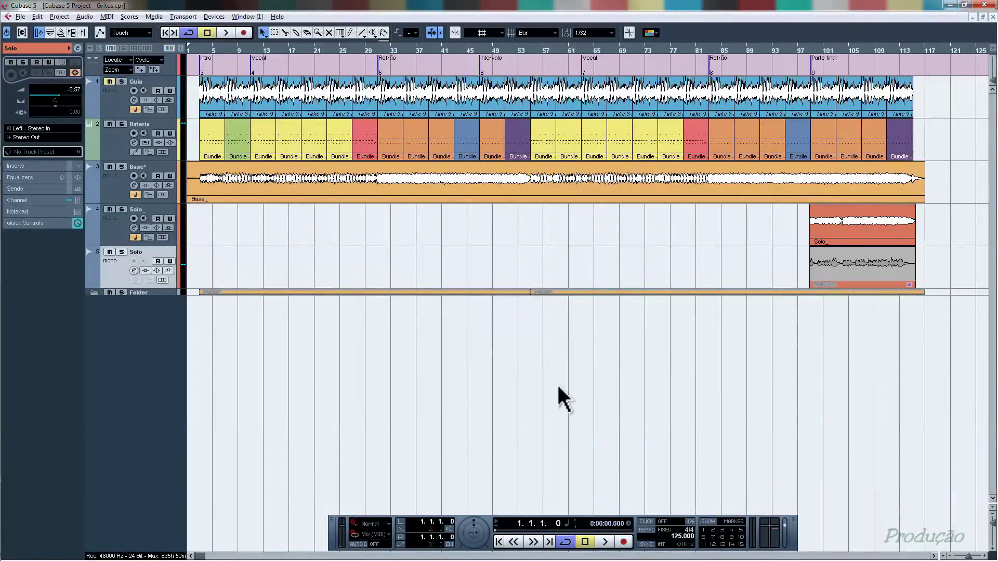
{"action": "left_click_drag", "start_coordinate": [116, 268], "coordinate": [138, 293]}
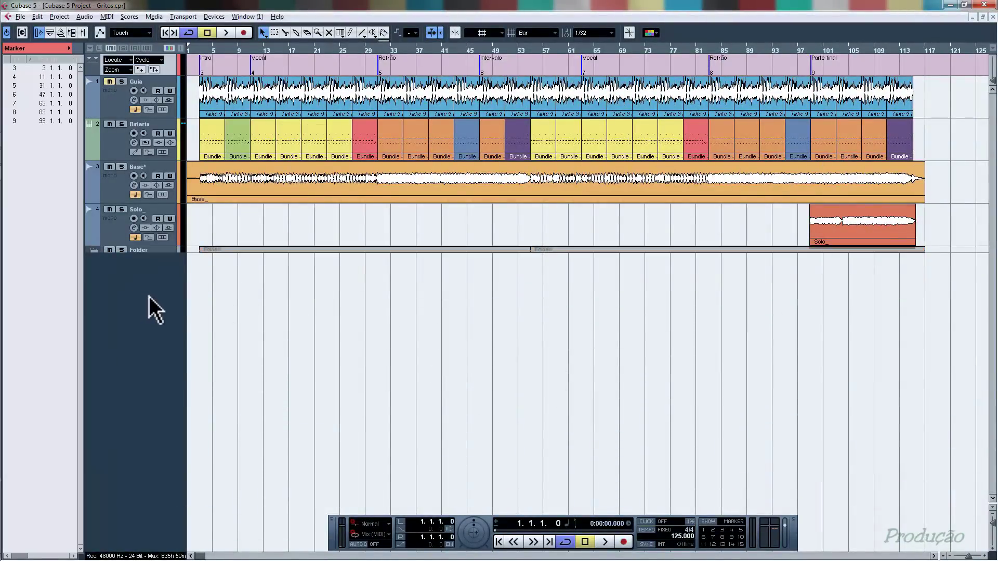
{"action": "left_click", "coordinate": [100, 231]}
- Mute all events on the Guia track, from the Intro to the end of the song
{"action": "left_click", "coordinate": [114, 95]}
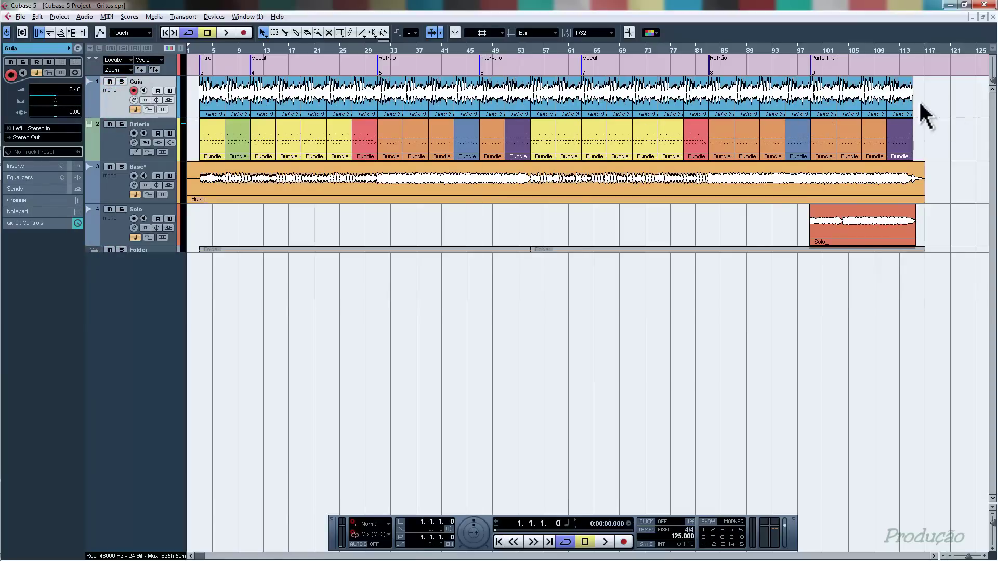
{"action": "left_click", "coordinate": [328, 32]}
{"action": "left_click_drag", "start_coordinate": [937, 89], "coordinate": [189, 99]}
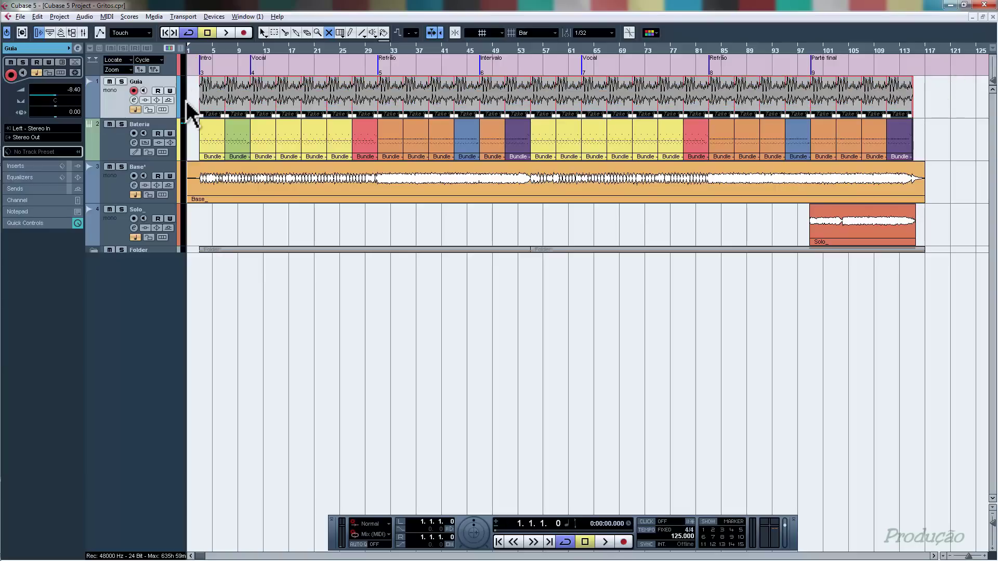
- Freeze the Guia channel with a 5-second tail size and move the track into the collapsed folder
{"action": "key", "text": "1"}
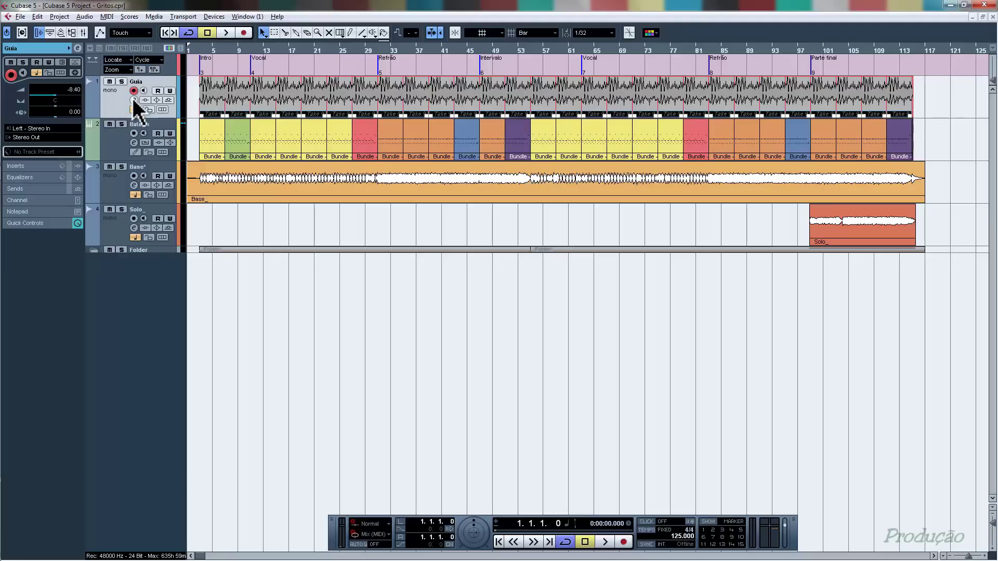
{"action": "left_click", "coordinate": [76, 73]}
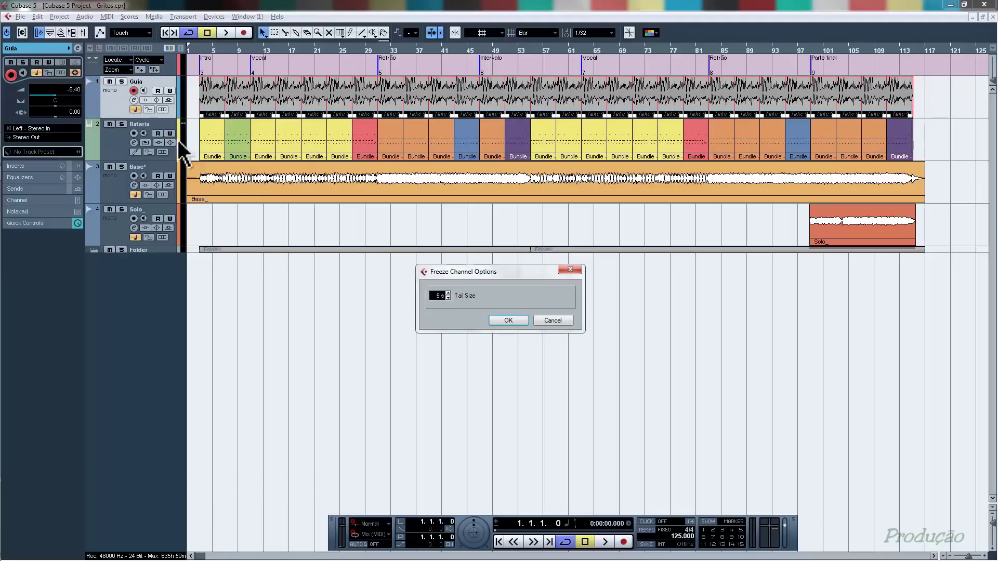
{"action": "left_click", "coordinate": [503, 318]}
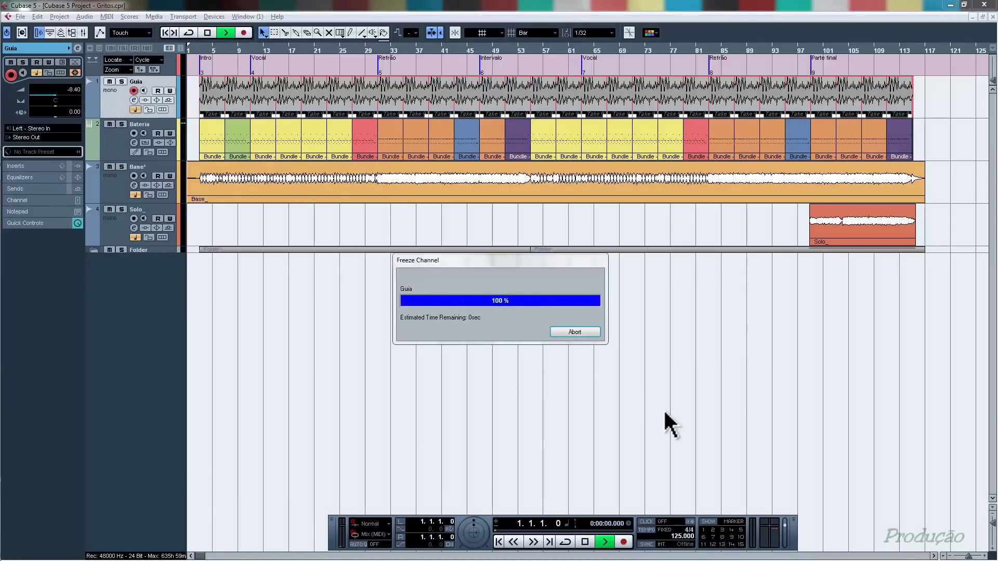
{"action": "left_click", "coordinate": [637, 365]}
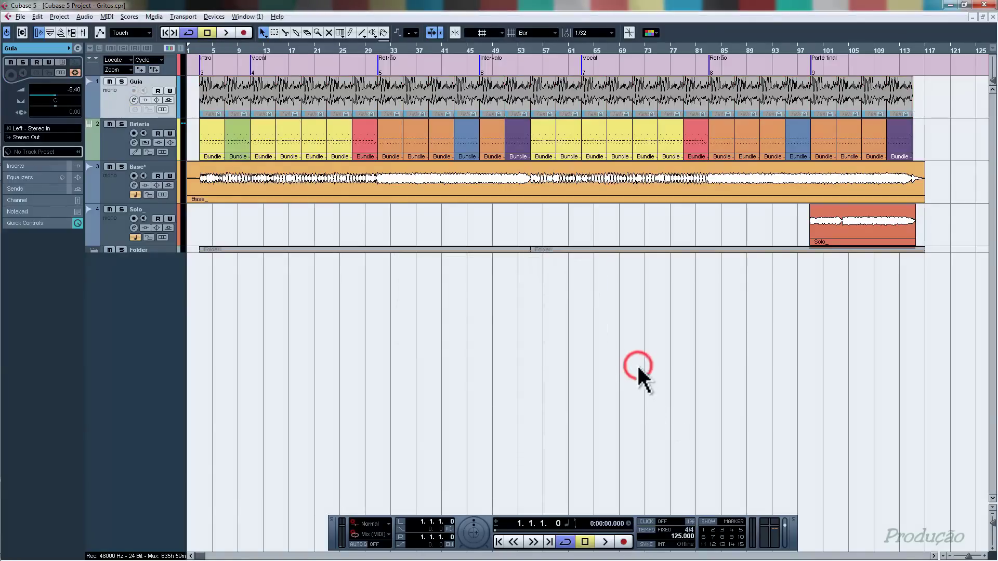
{"action": "left_click_drag", "start_coordinate": [130, 103], "coordinate": [147, 245]}
{"action": "left_click", "coordinate": [120, 97]}
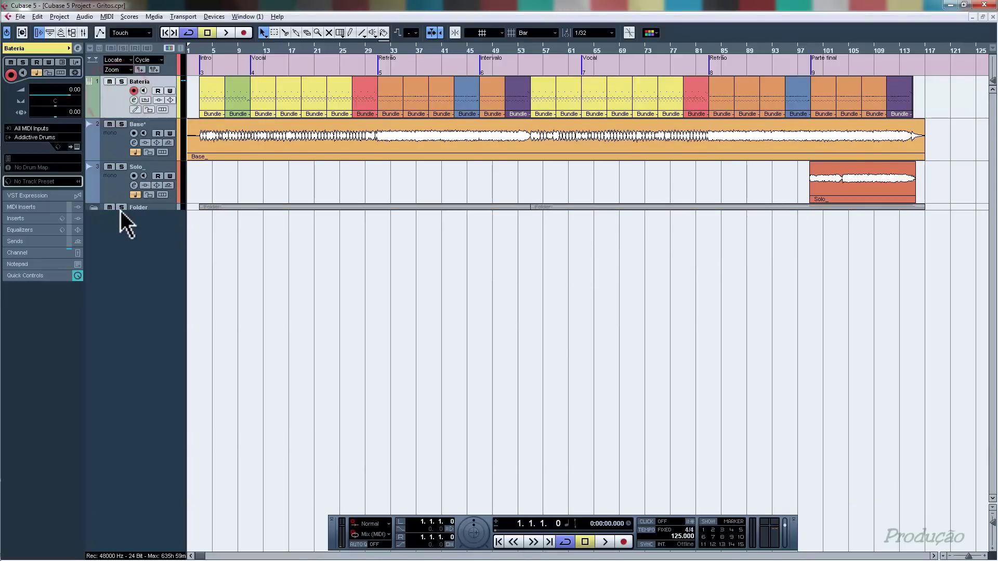
- Check the tracks stored in the folder, collapse it again, and inspect the VST performance meter
{"action": "left_click", "coordinate": [96, 208]}
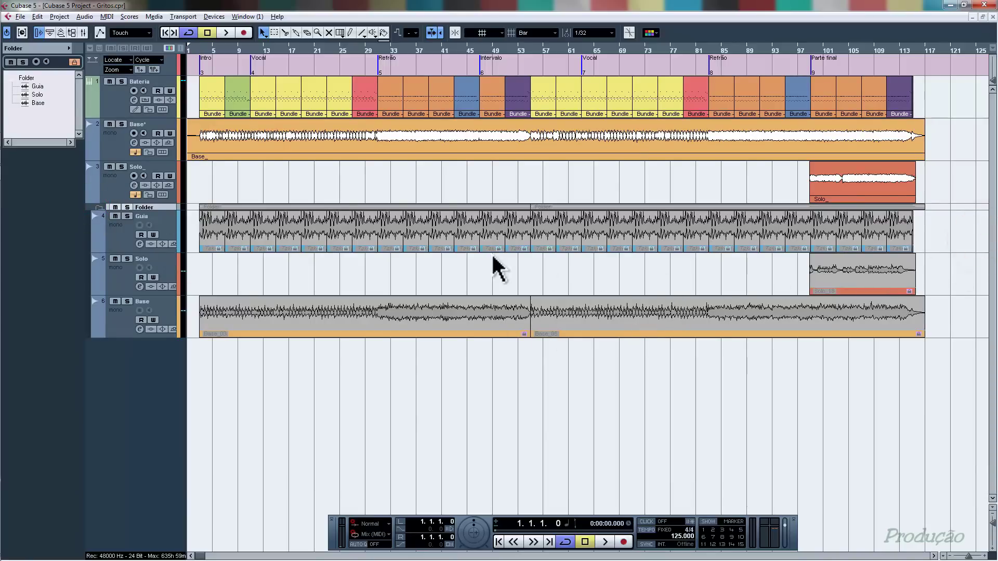
{"action": "left_click", "coordinate": [100, 208]}
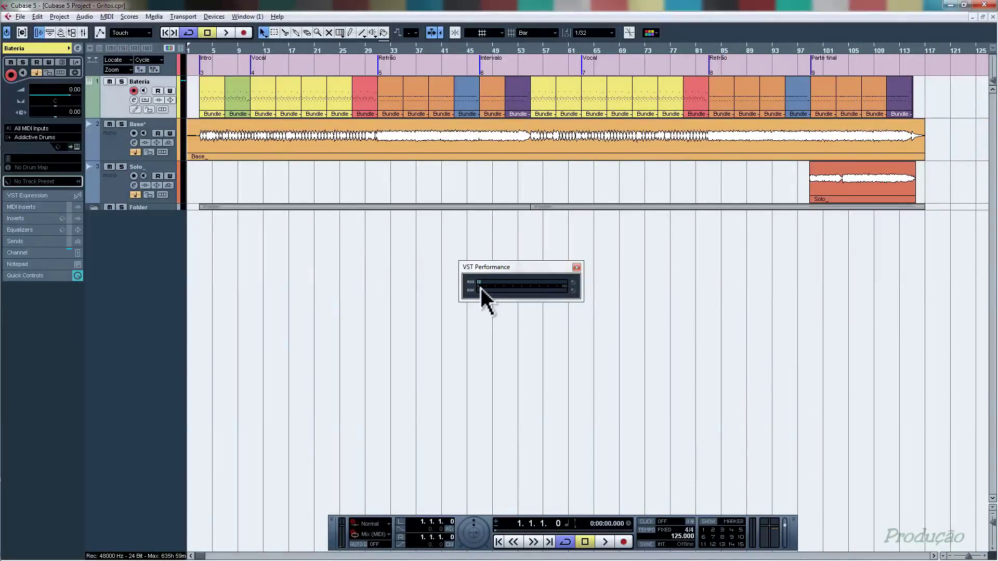
{"action": "left_click", "coordinate": [576, 267]}
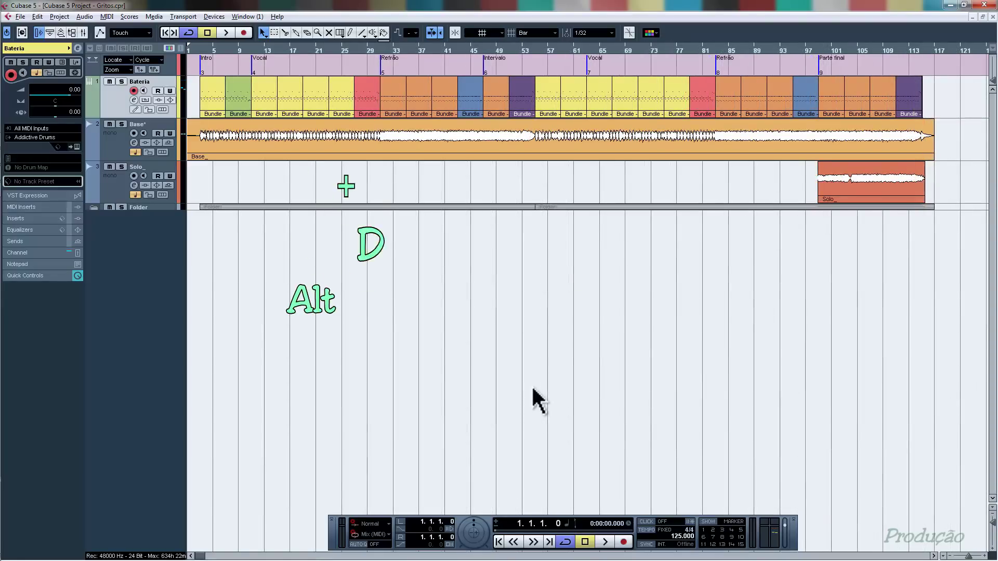
- Add an instrument track from the Dark Precision preset, browsing sounds filtered by Bass, Dark, Pop and HALionOne
{"action": "key", "text": "alt+d"}
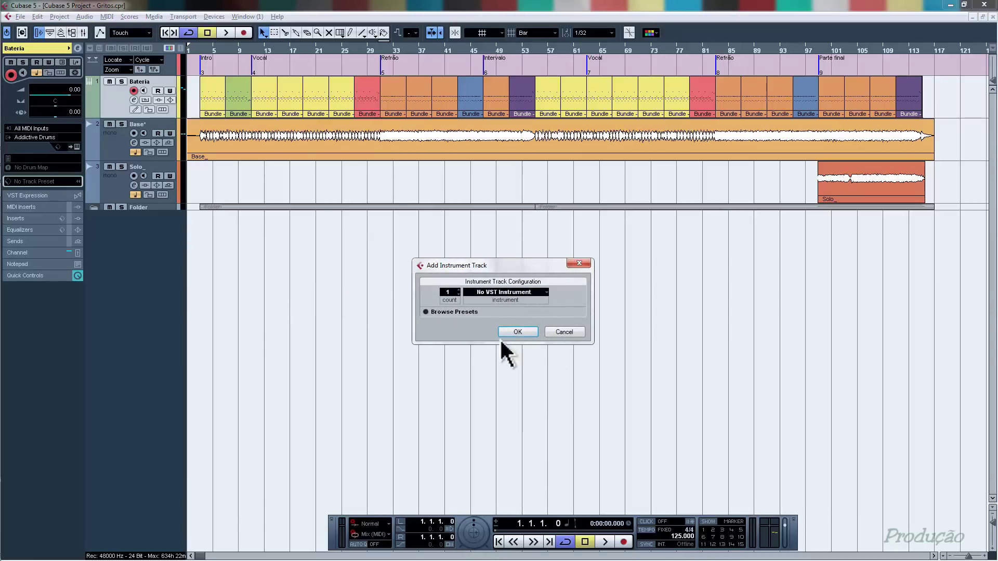
{"action": "left_click", "coordinate": [563, 332]}
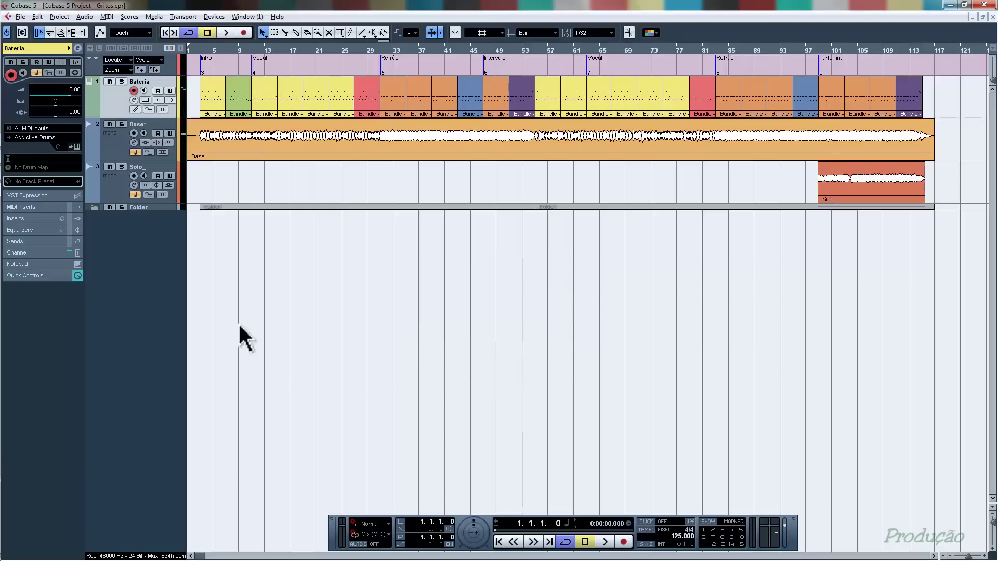
{"action": "right_click", "coordinate": [146, 263]}
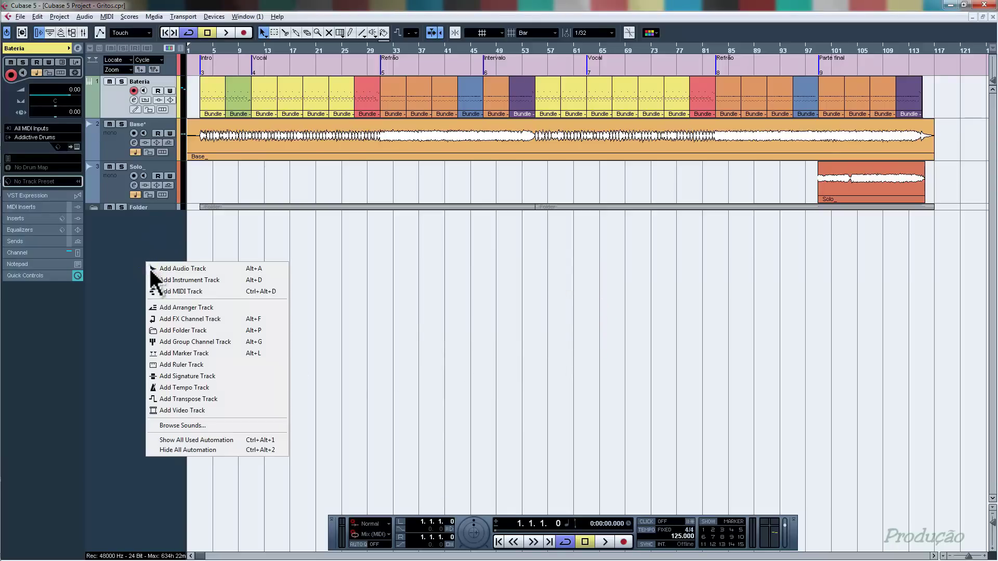
{"action": "left_click", "coordinate": [213, 425]}
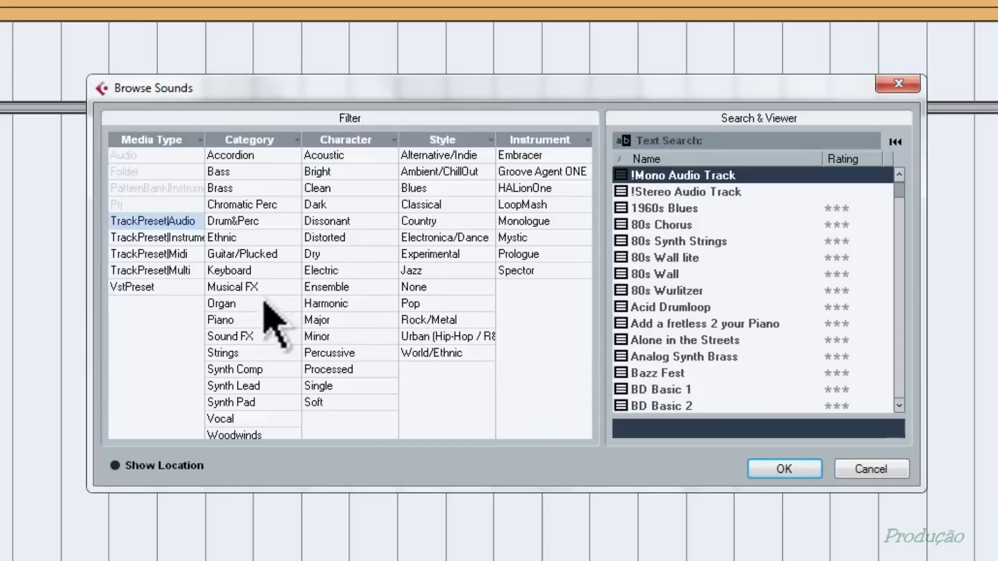
{"action": "left_click", "coordinate": [218, 172]}
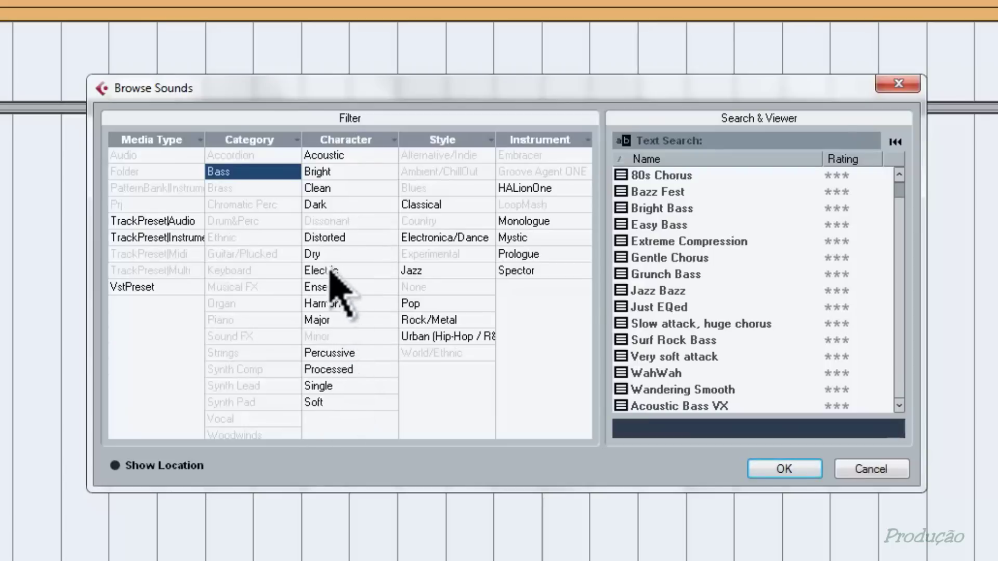
{"action": "left_click", "coordinate": [319, 204]}
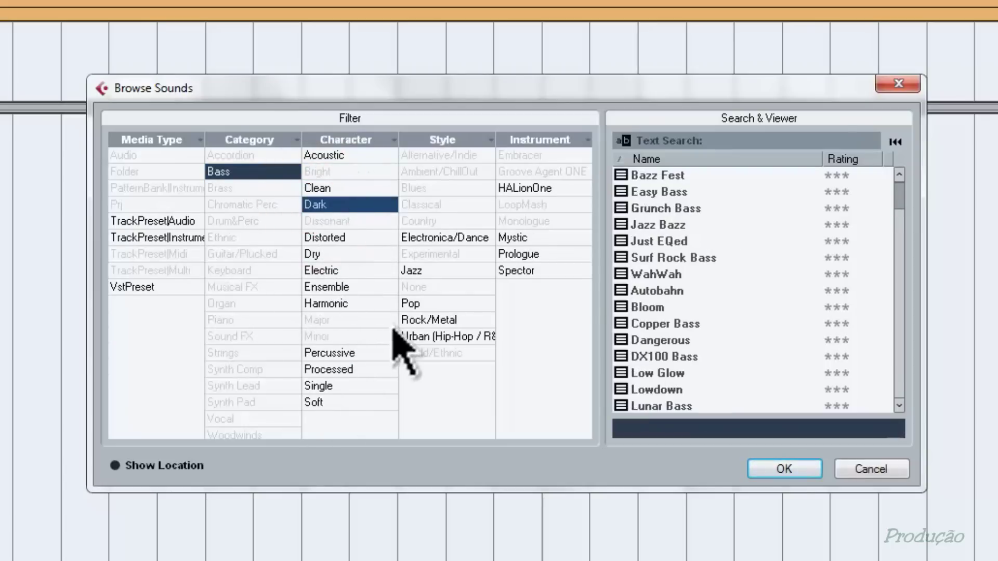
{"action": "left_click", "coordinate": [447, 303]}
{"action": "left_click", "coordinate": [515, 188]}
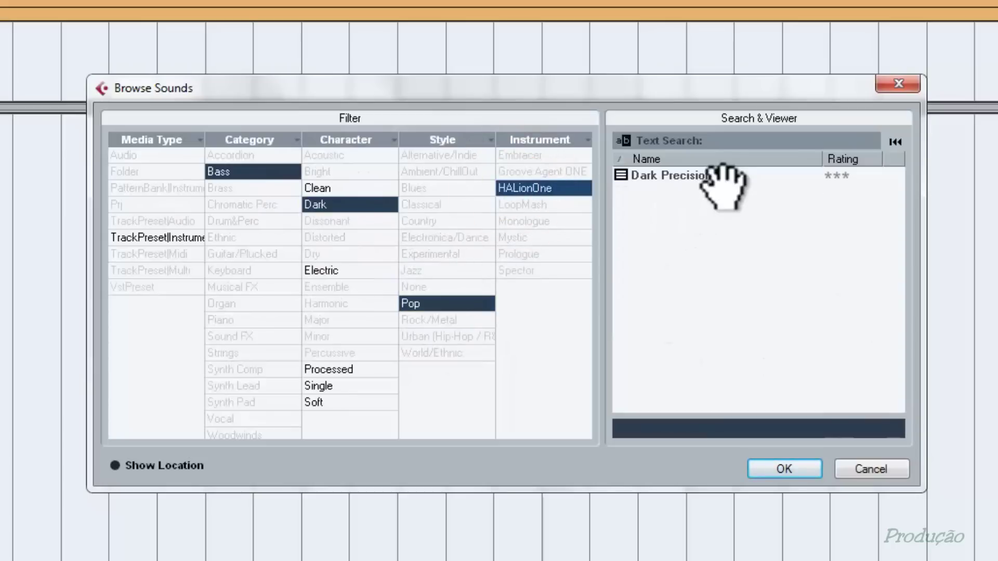
{"action": "left_click", "coordinate": [675, 177]}
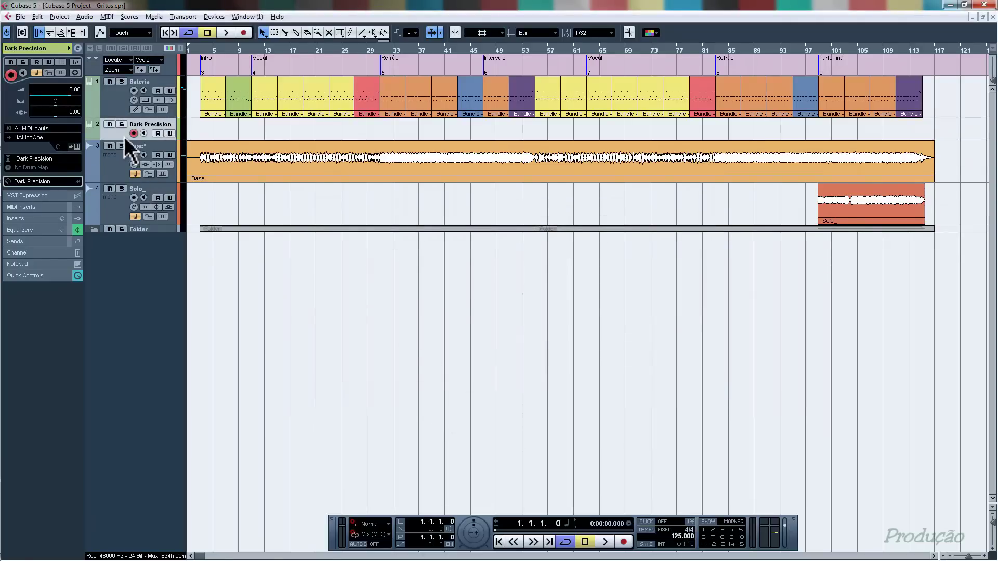
- Move the Dark Precision track below the folder and rename it Baixo
{"action": "left_click_drag", "start_coordinate": [120, 133], "coordinate": [176, 248]}
{"action": "double_click", "coordinate": [150, 217]}
{"action": "type", "text": "Baixo"}
{"action": "key", "text": "Return"}
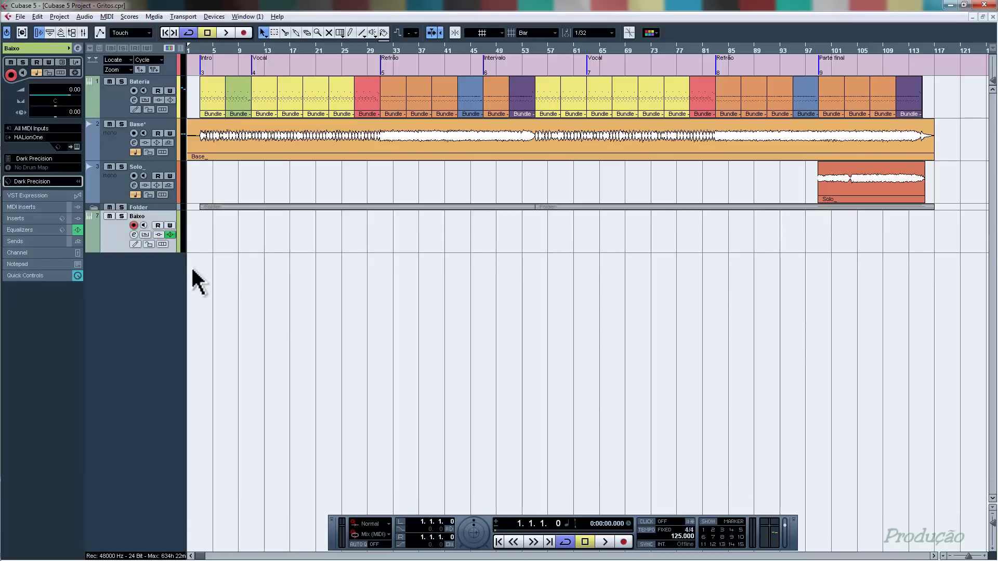
- View the Baixo track's HALionOne instrument, close it, and save the project
{"action": "left_click", "coordinate": [76, 147]}
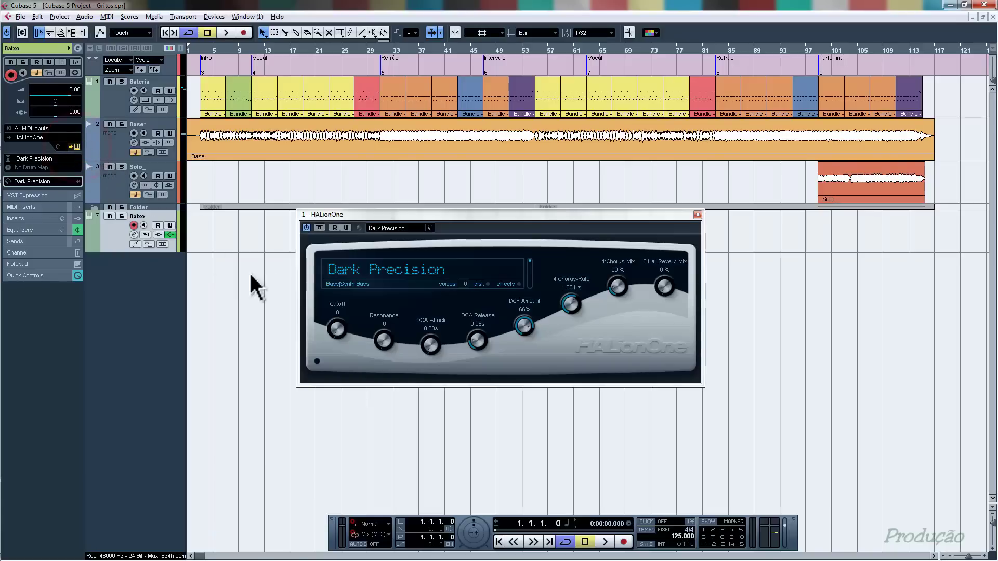
{"action": "left_click", "coordinate": [698, 215]}
{"action": "key", "text": "ctrl+s"}
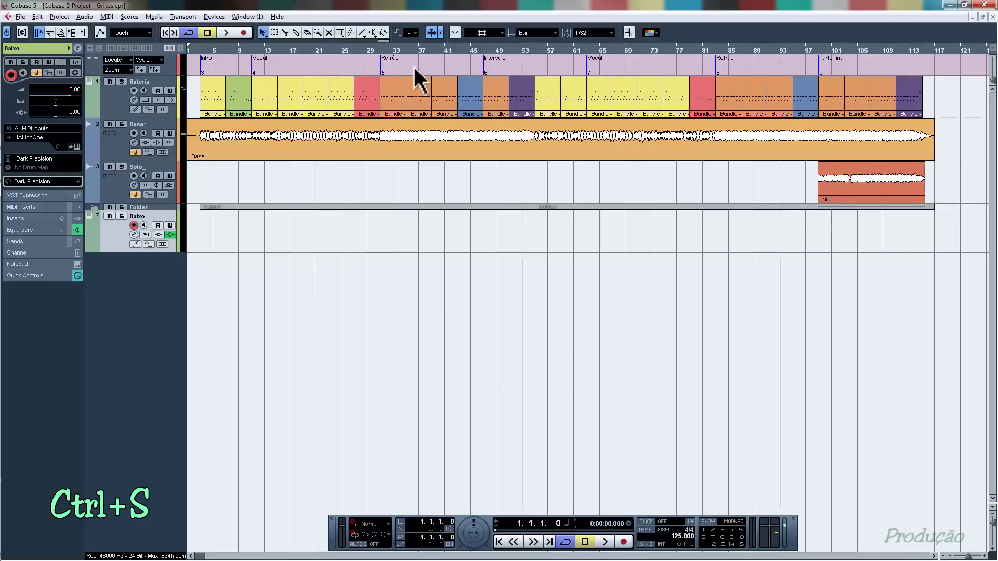
- With snap enabled, draw an empty MIDI part on the Baixo track from bar 3 to bar 7
{"action": "left_click", "coordinate": [351, 32]}
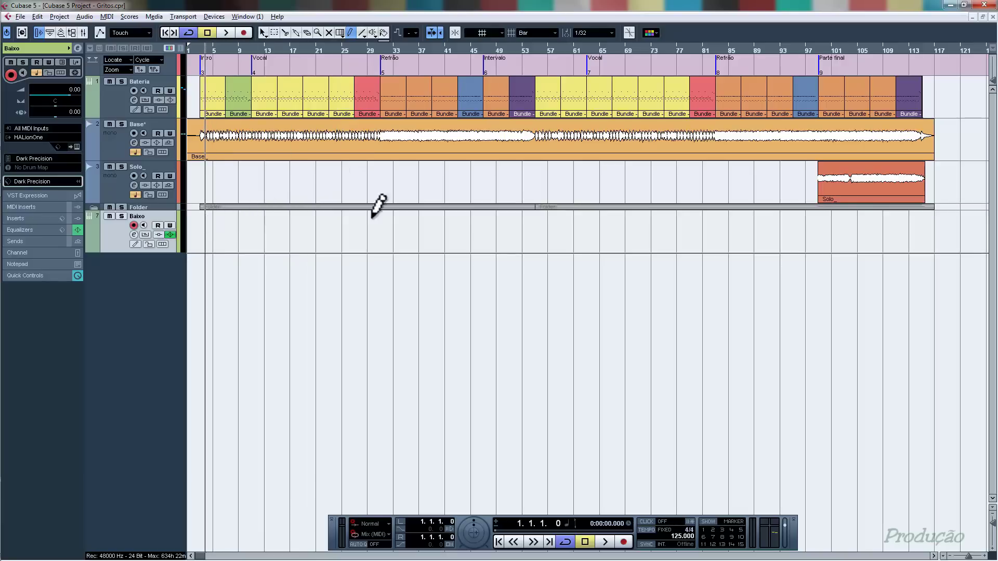
{"action": "key", "text": "j"}
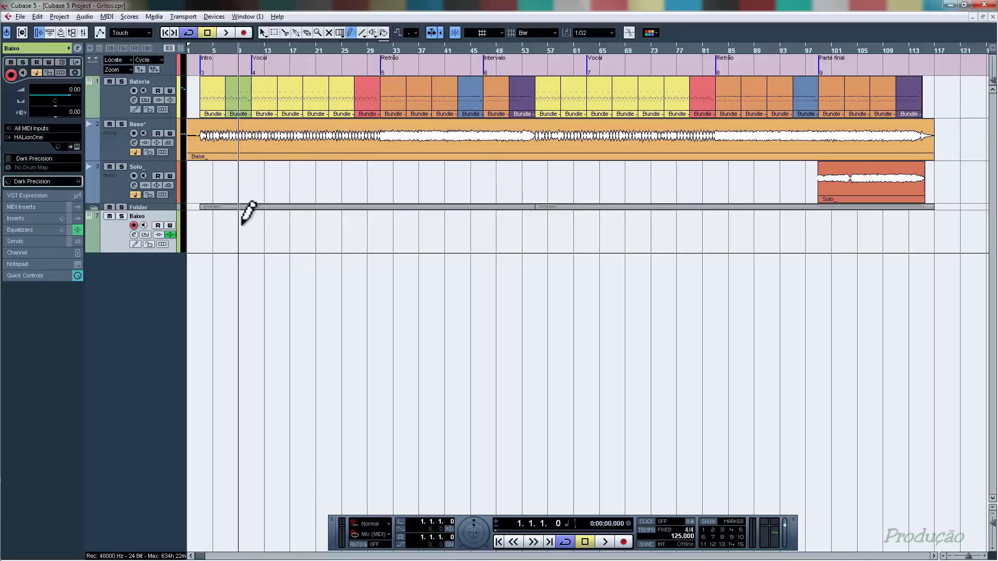
{"action": "key", "text": "h"}
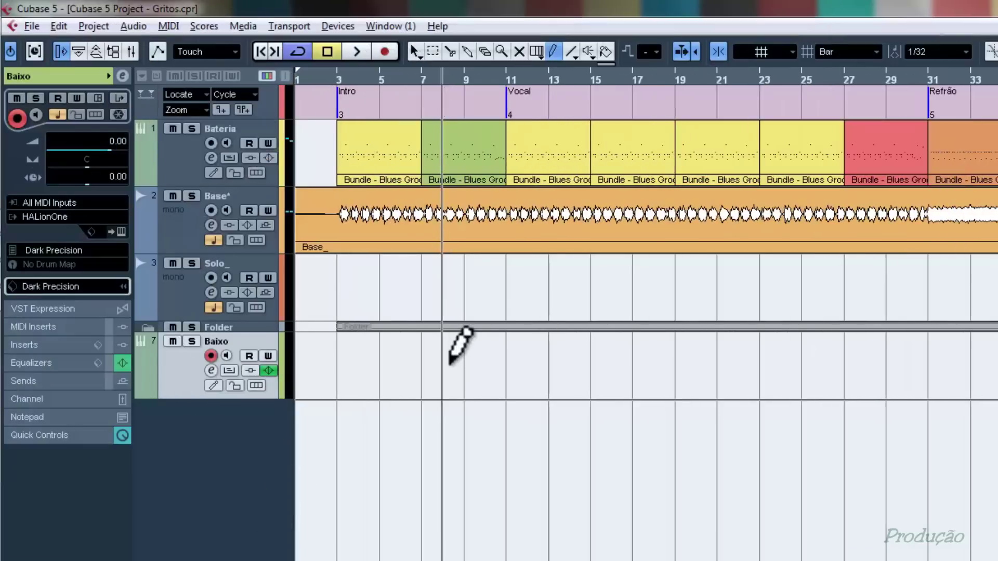
{"action": "left_click_drag", "start_coordinate": [340, 366], "coordinate": [421, 359]}
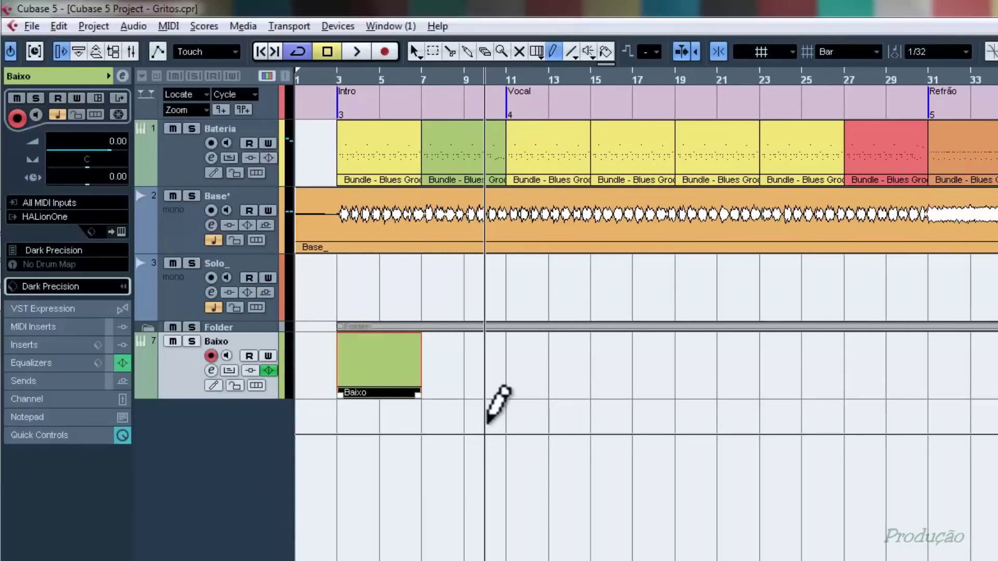
- Change the Baixo track's colour to a darker green
{"action": "key", "text": "1"}
{"action": "left_click", "coordinate": [623, 406]}
{"action": "left_click", "coordinate": [285, 351]}
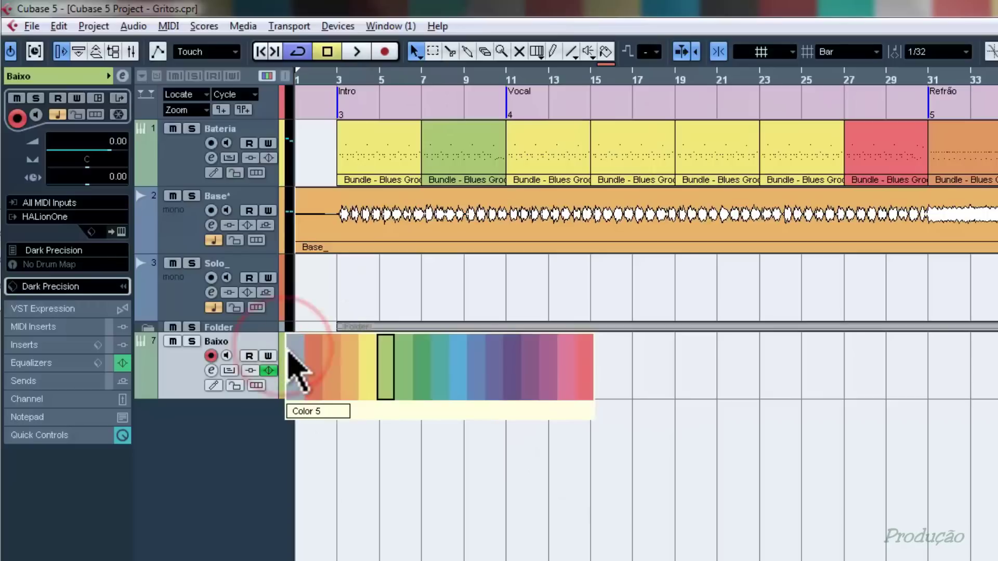
{"action": "left_click", "coordinate": [420, 377]}
{"action": "left_click", "coordinate": [521, 473]}
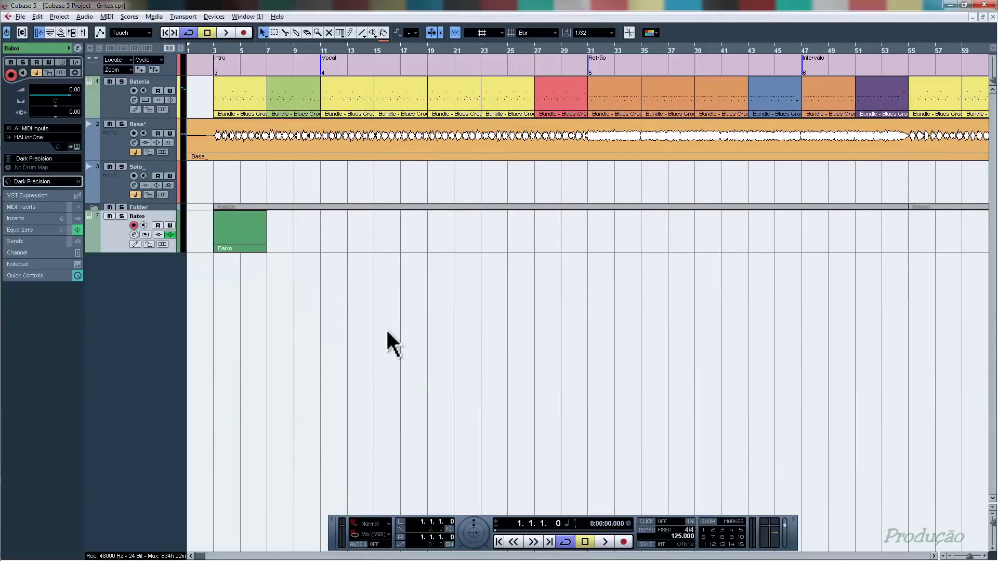
- Open the Baixo part in the Key Editor and enter two A1 notes from 3.1.1, then a B1 note starting at 3.2.1
{"action": "double_click", "coordinate": [245, 224]}
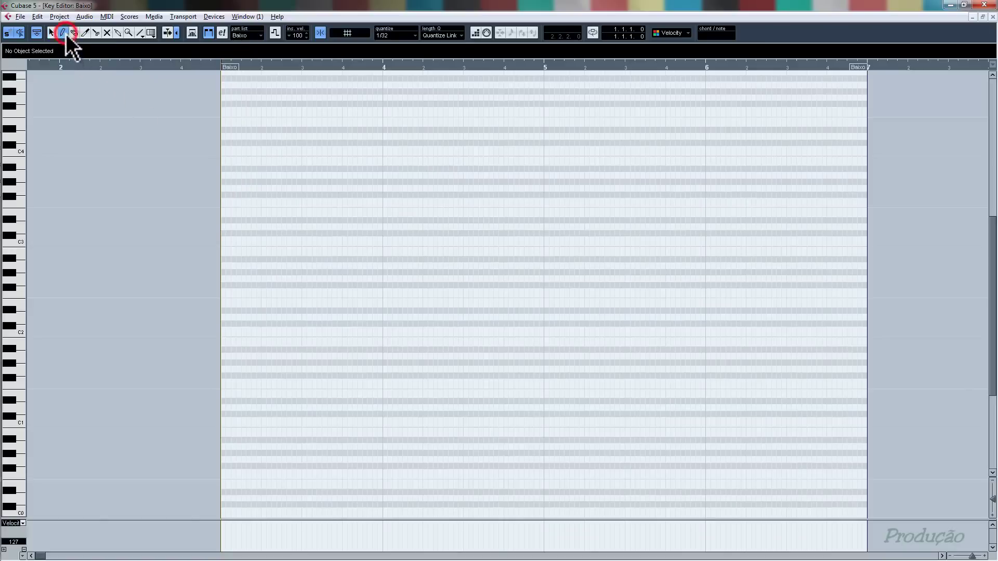
{"action": "left_click", "coordinate": [20, 333]}
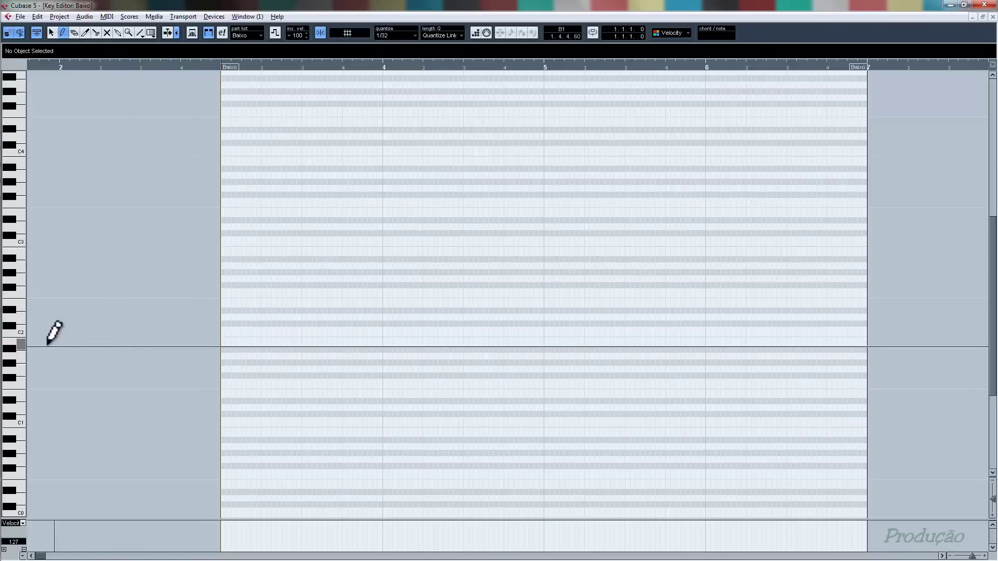
{"action": "left_click", "coordinate": [226, 357]}
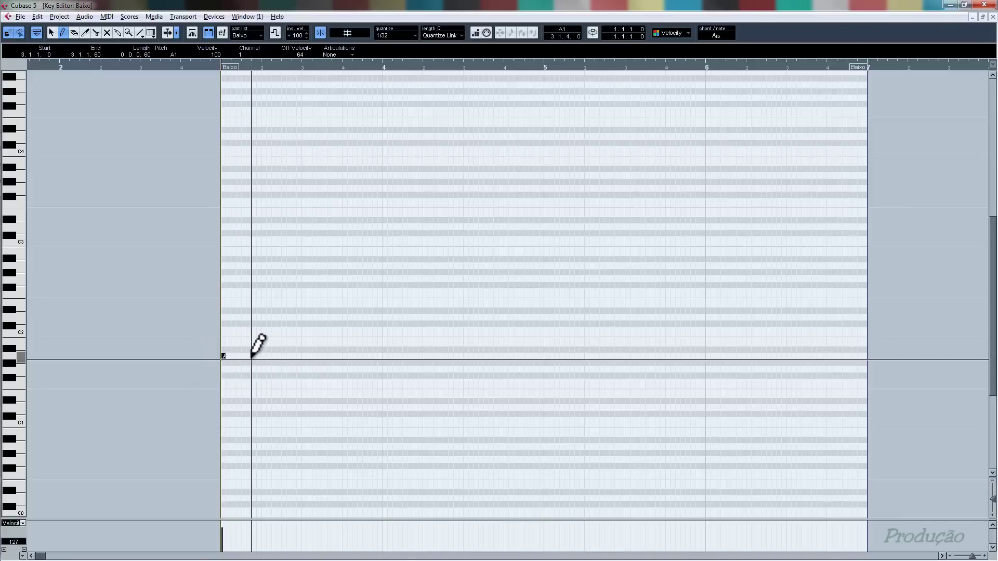
{"action": "left_click_drag", "start_coordinate": [247, 356], "coordinate": [264, 342]}
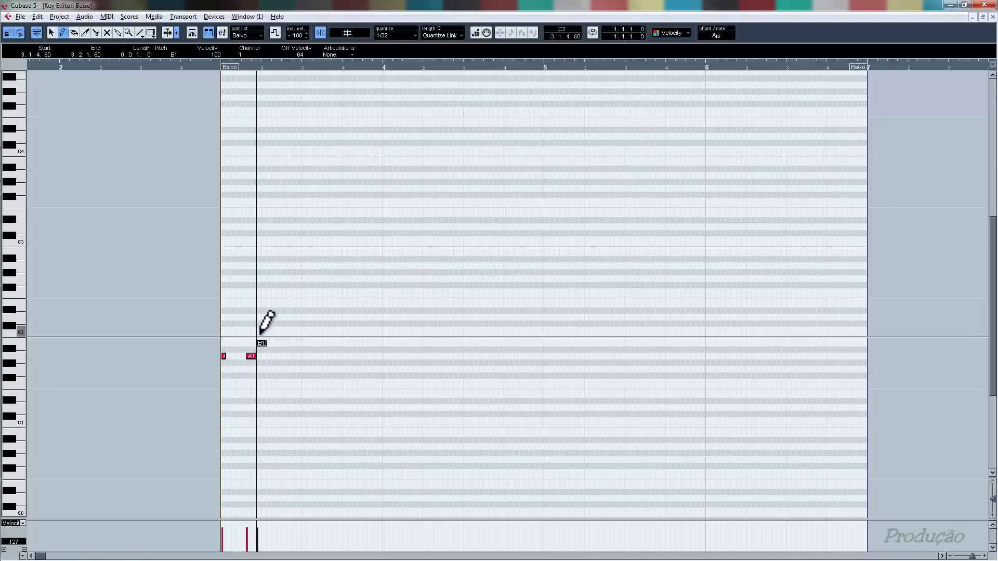
{"action": "key", "text": "1"}
{"action": "left_click_drag", "start_coordinate": [262, 344], "coordinate": [265, 343]}
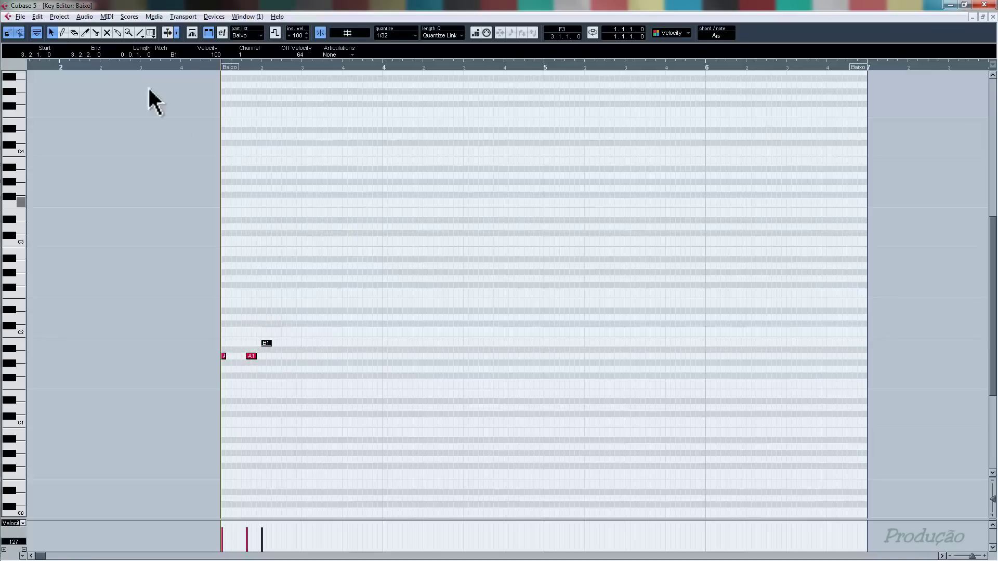
- Draw a B1 note at 3.2.3, play the phrase back from bar 3, and add a D2 note at 3.3.1
{"action": "left_click", "coordinate": [63, 32]}
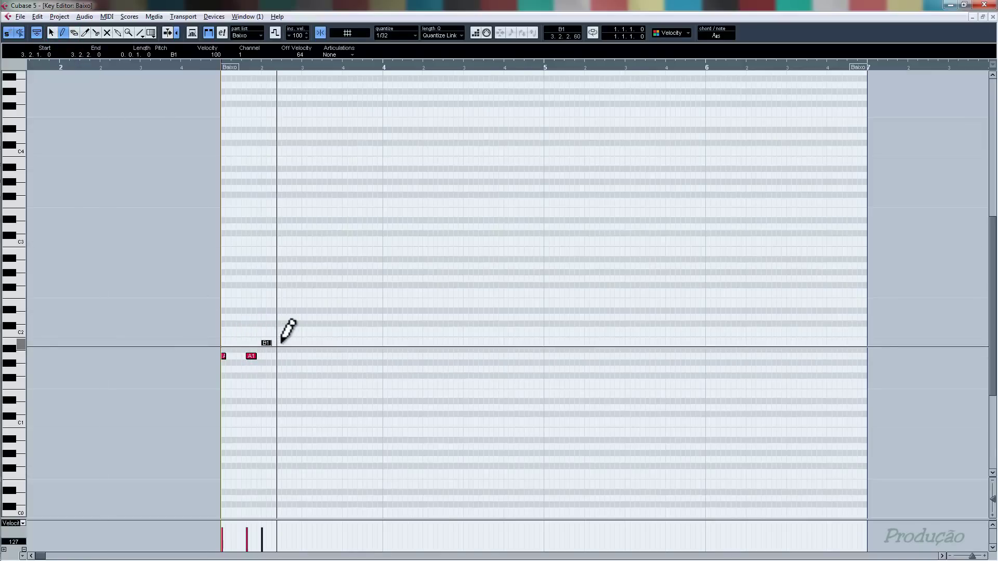
{"action": "left_click", "coordinate": [282, 342]}
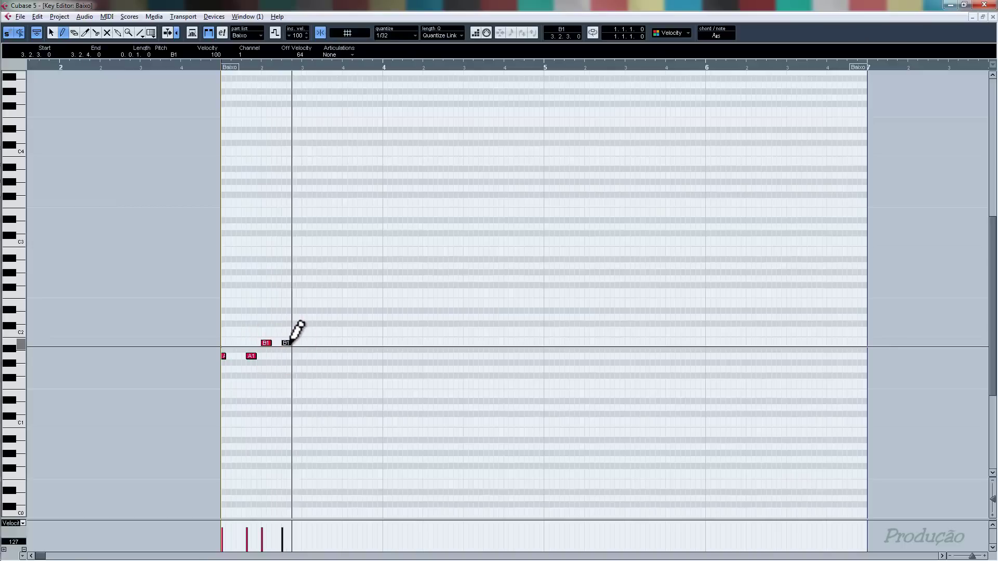
{"action": "left_click", "coordinate": [219, 67]}
{"action": "key", "text": "space"}
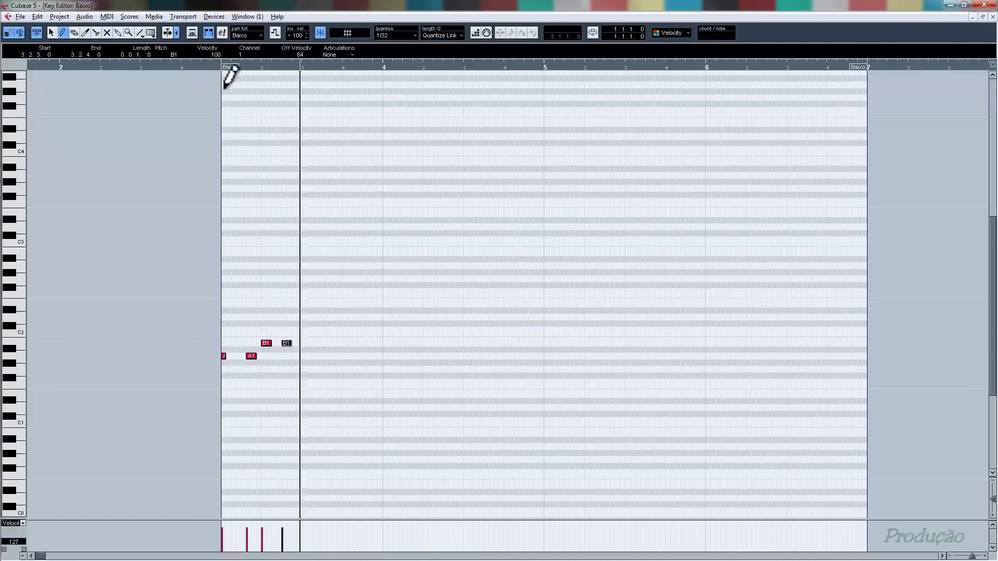
{"action": "key", "text": "space"}
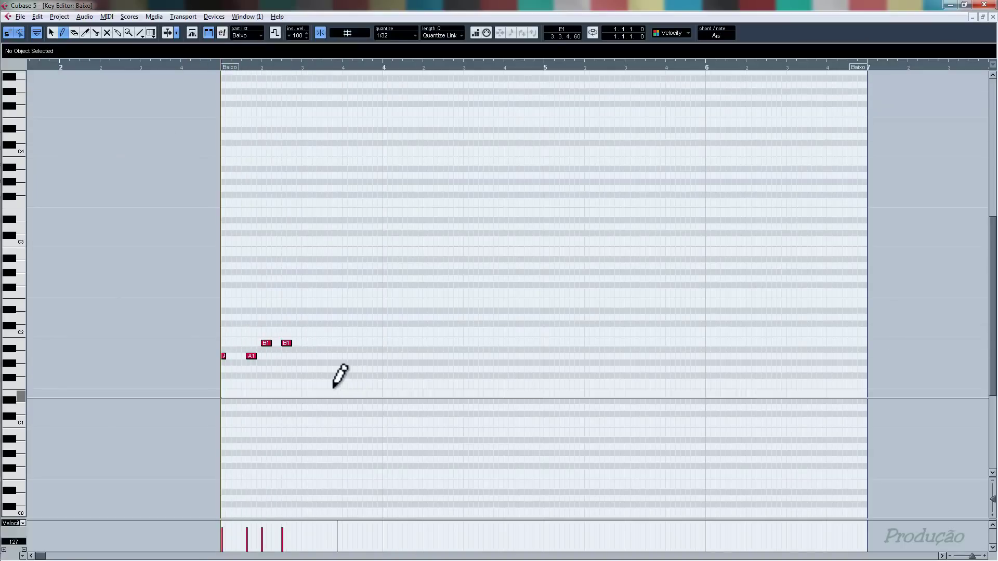
{"action": "left_click", "coordinate": [302, 316]}
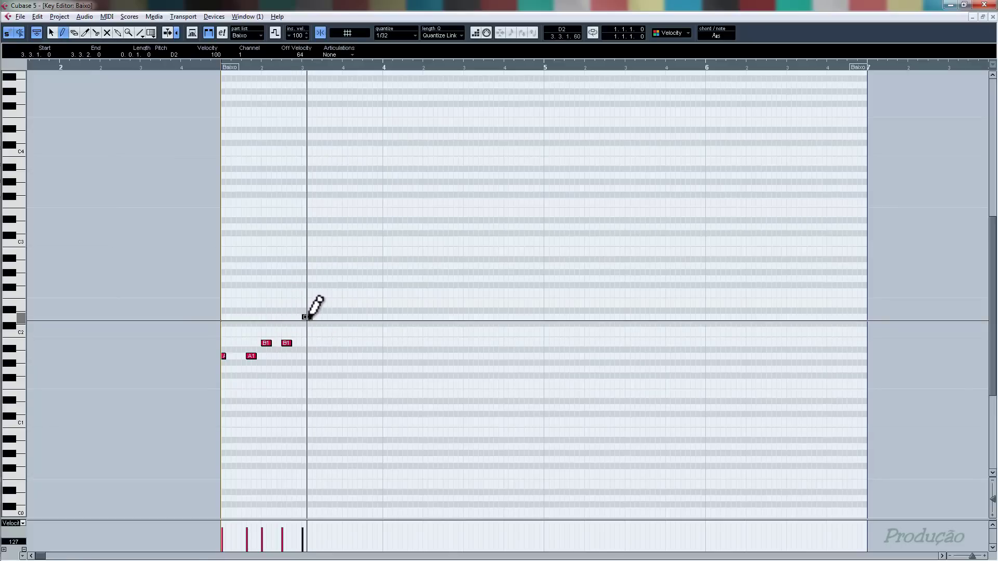
- Draw a B1 note at 3.3.3 and play the bass phrase back from bar 3 to check it
{"action": "left_click", "coordinate": [323, 343]}
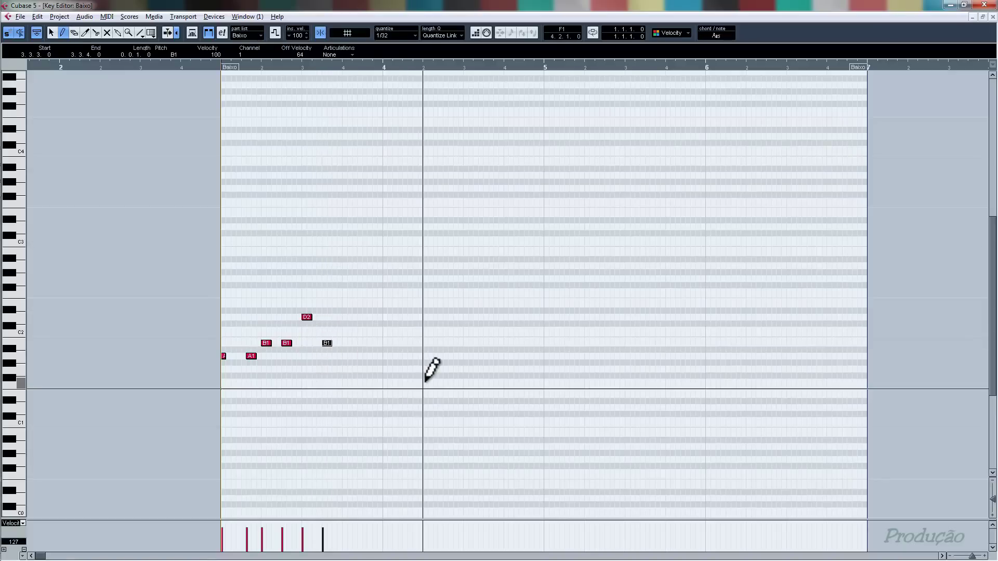
{"action": "key", "text": "1"}
{"action": "left_click", "coordinate": [469, 346]}
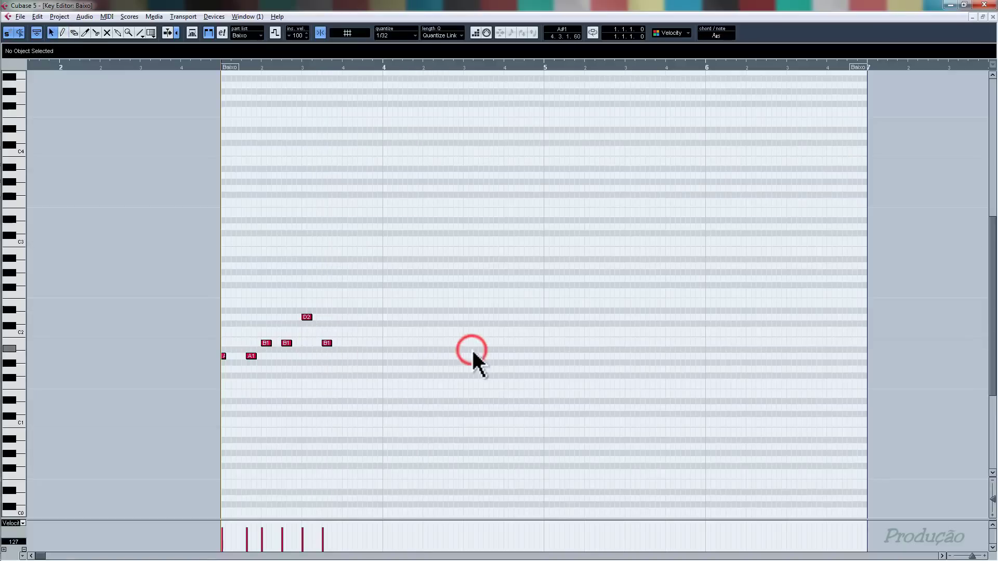
{"action": "key", "text": "space"}
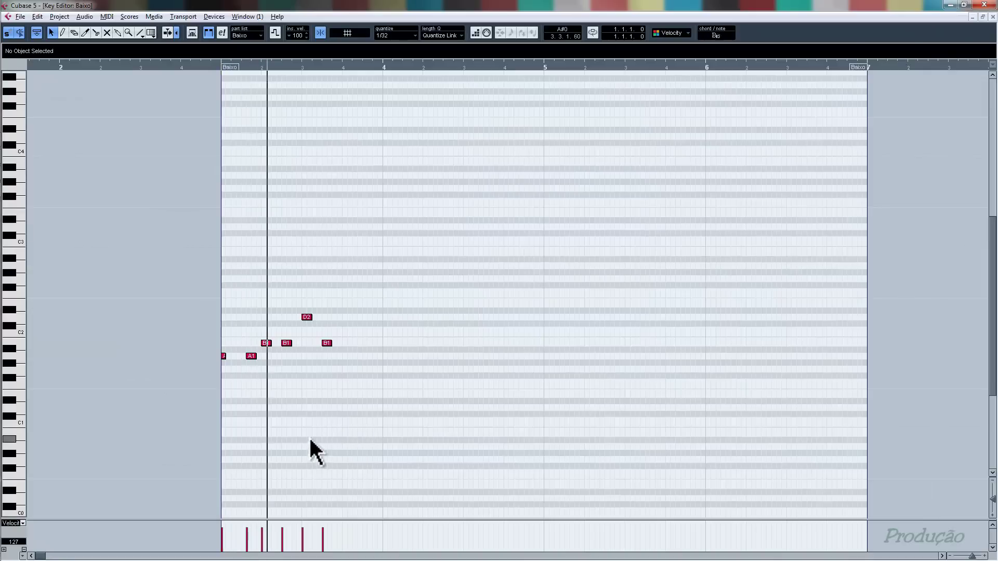
{"action": "key", "text": "space"}
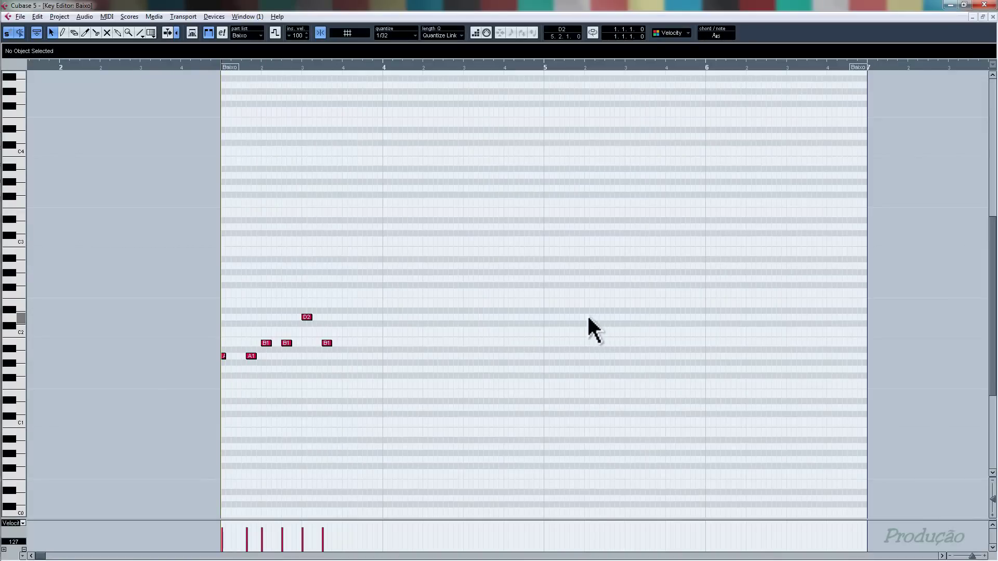
{"action": "key", "text": "space"}
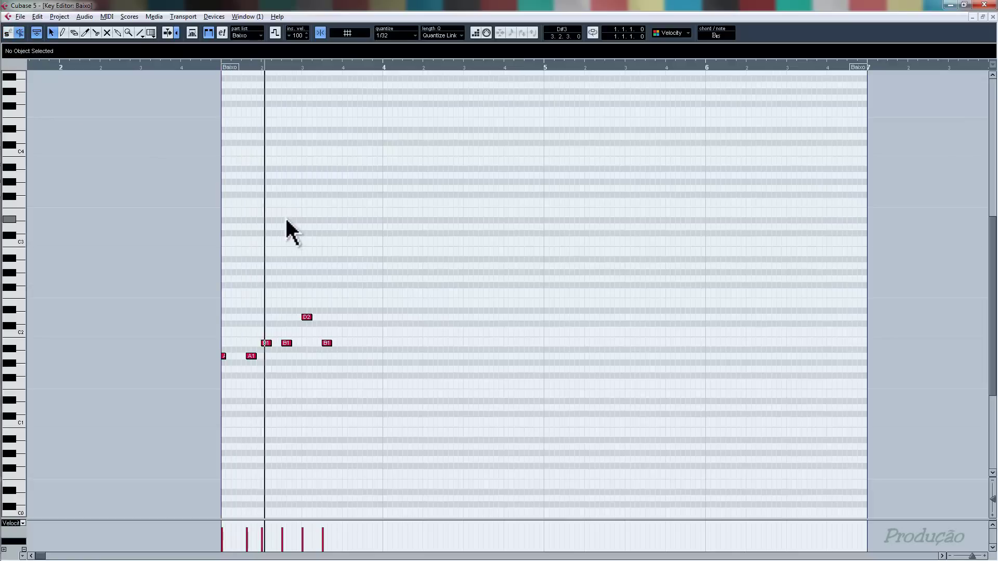
{"action": "key", "text": "space"}
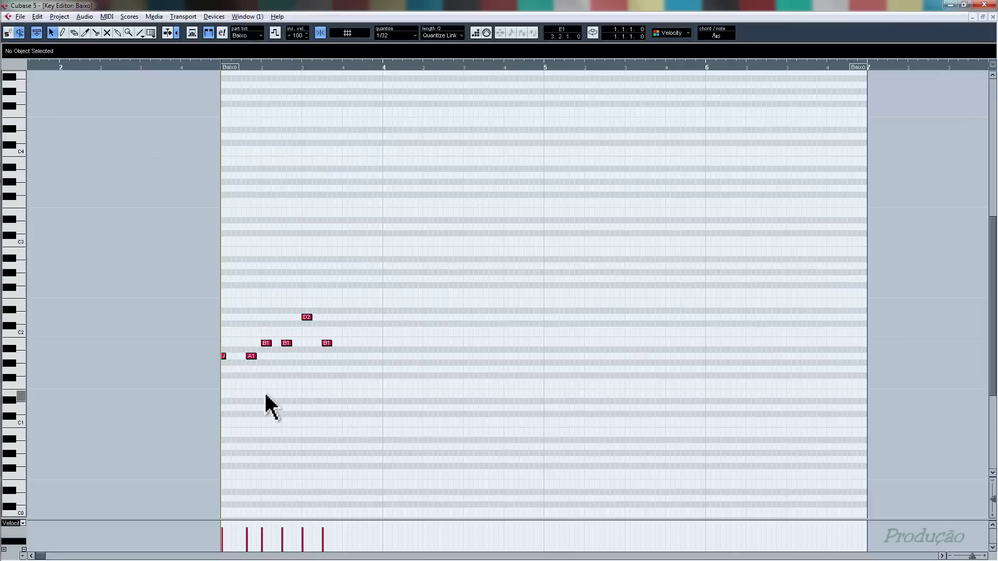
{"action": "key", "text": "space"}
{"action": "key", "text": "space"}
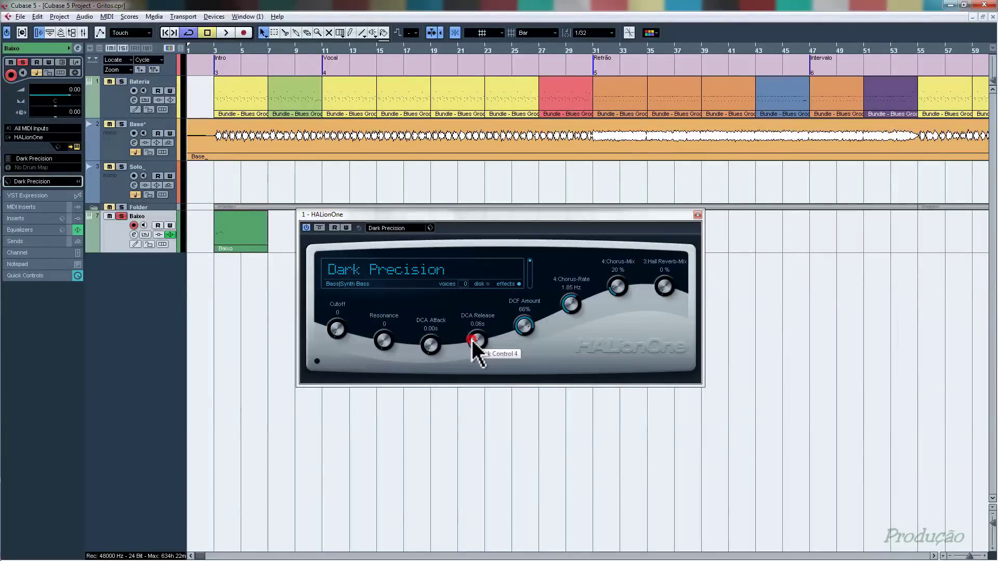
- Adjust the DCA Release of the HALionOne bass sound, close the instrument and return to the Baixo part's notes
{"action": "left_click_drag", "start_coordinate": [472, 340], "coordinate": [468, 326]}
{"action": "left_click", "coordinate": [698, 215]}
{"action": "double_click", "coordinate": [240, 237]}
{"action": "scroll", "coordinate": [587, 385], "scroll_direction": "left", "scroll_amount": 4}
{"action": "scroll", "coordinate": [587, 385], "scroll_direction": "down", "scroll_amount": 3}
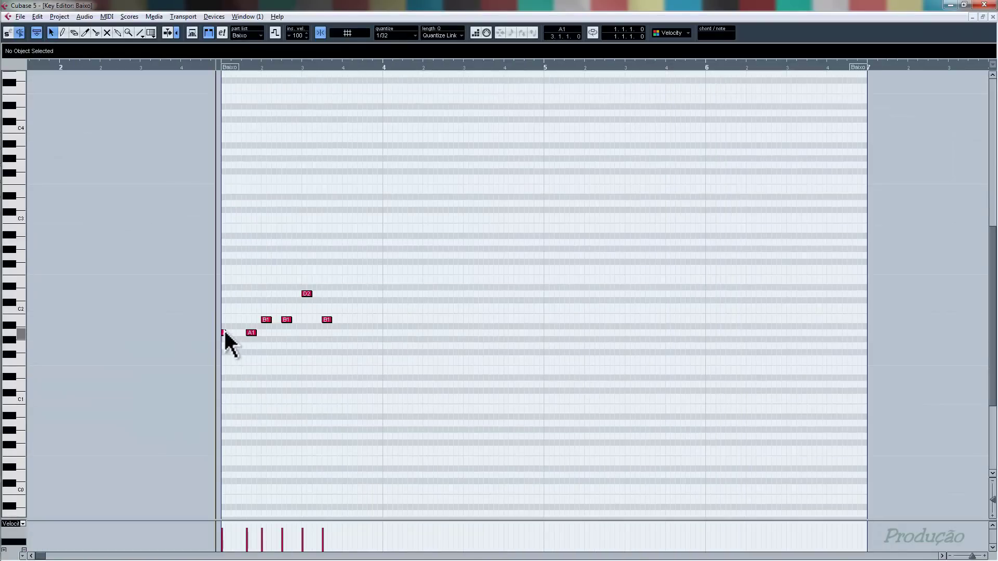
- Build the bar 4 phrase with short A1 notes at 4.1.1 and 4.1.4 and two B1 notes from 4.2.1, and play it back
{"action": "left_click_drag", "start_coordinate": [223, 332], "coordinate": [426, 334]}
{"action": "mouse_move", "coordinate": [425, 336]}
{"action": "left_mouse_down"}
{"action": "mouse_move", "coordinate": [410, 333]}
{"action": "mouse_move", "coordinate": [432, 319]}
{"action": "left_mouse_up"}
{"action": "left_click", "coordinate": [457, 330]}
{"action": "left_click", "coordinate": [441, 314]}
{"action": "left_click", "coordinate": [452, 358]}
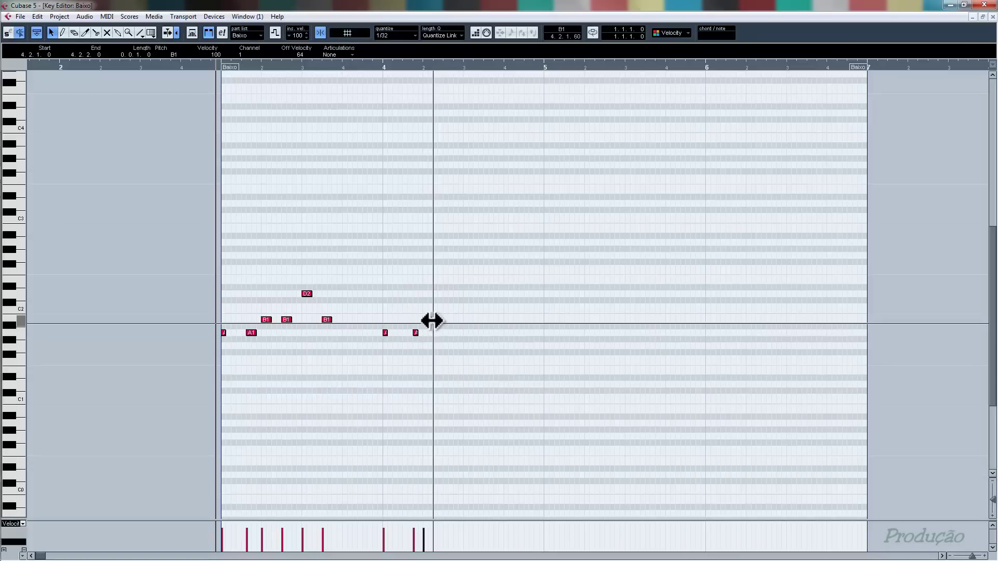
{"action": "left_click_drag", "start_coordinate": [429, 320], "coordinate": [455, 320]}
{"action": "left_click", "coordinate": [484, 370]}
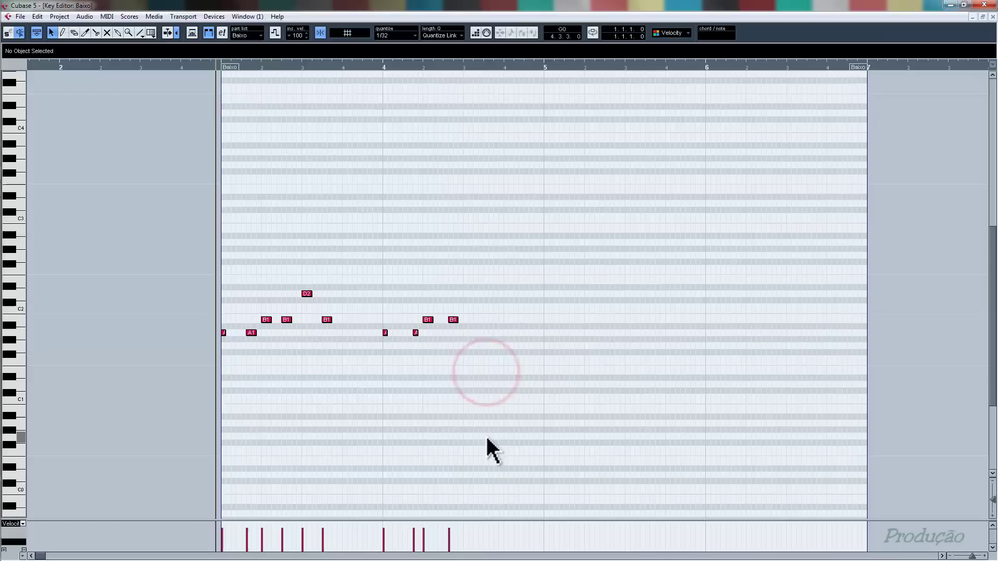
{"action": "key", "text": "space"}
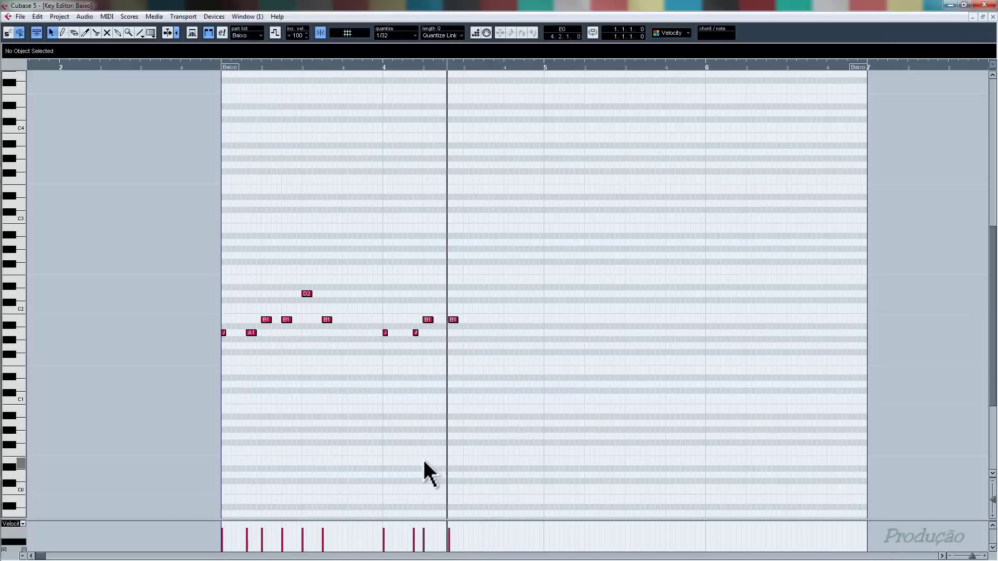
{"action": "key", "text": "space"}
- Copy the bar 4 phrase to bar 5 as D2 and E2 notes, and fill bar 6 with two short D2s and one-beat F#2, E2 and D2
{"action": "left_click_drag", "start_coordinate": [503, 295], "coordinate": [546, 294]}
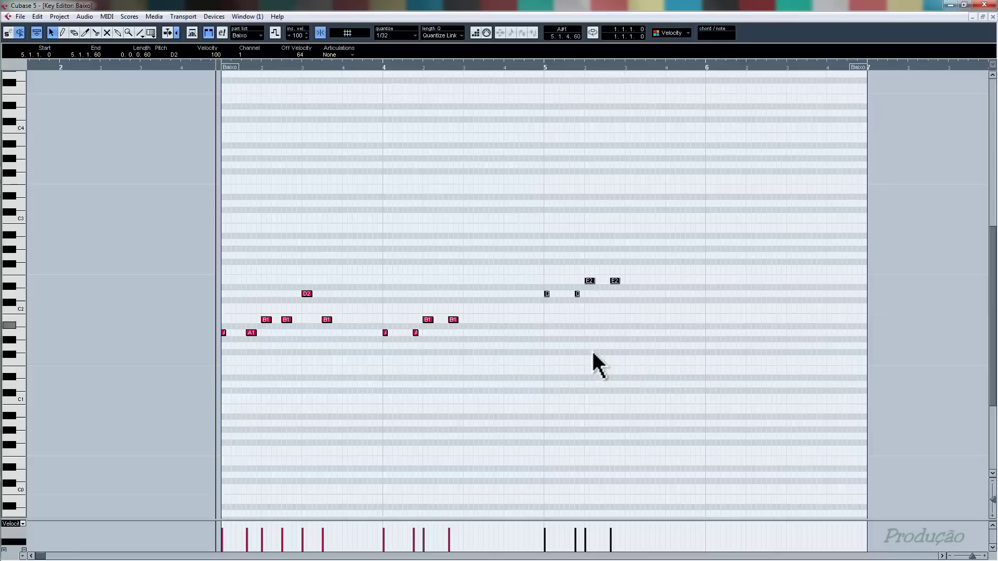
{"action": "left_click", "coordinate": [593, 358]}
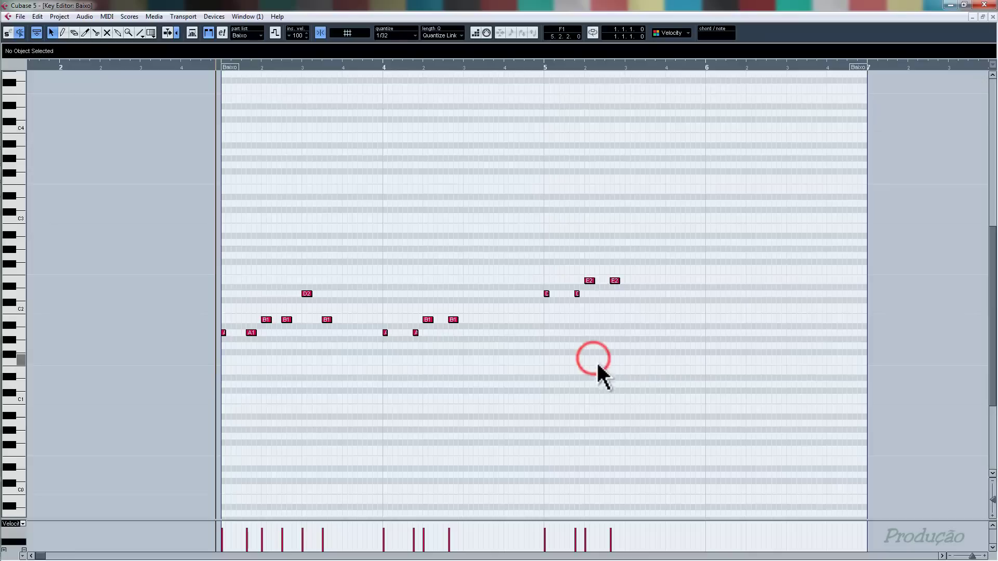
{"action": "left_click", "coordinate": [546, 294]}
{"action": "left_click_drag", "start_coordinate": [547, 292], "coordinate": [841, 294]}
{"action": "left_click", "coordinate": [732, 334]}
{"action": "left_click", "coordinate": [749, 260]}
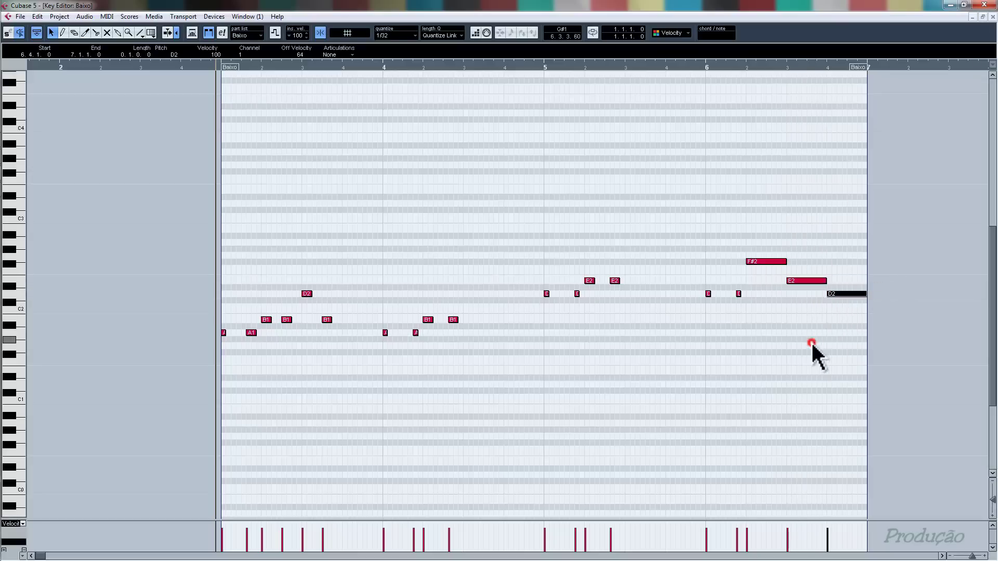
{"action": "left_click", "coordinate": [335, 335]}
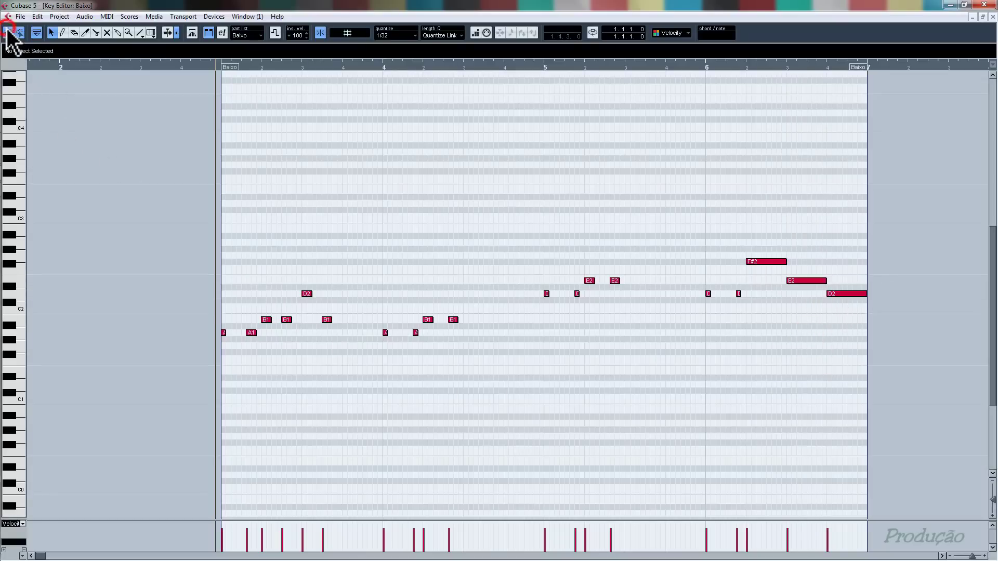
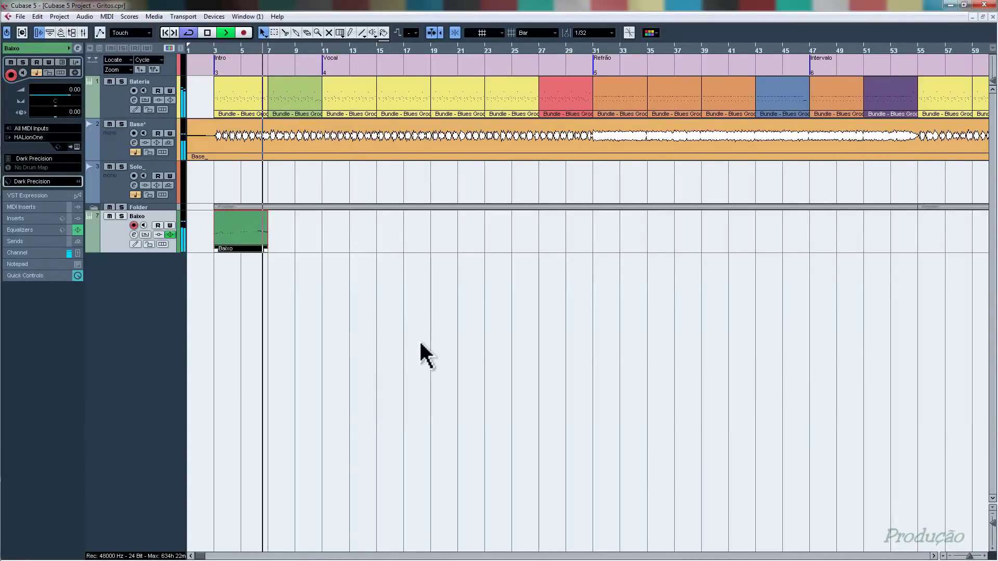
{"action": "key", "text": "space"}
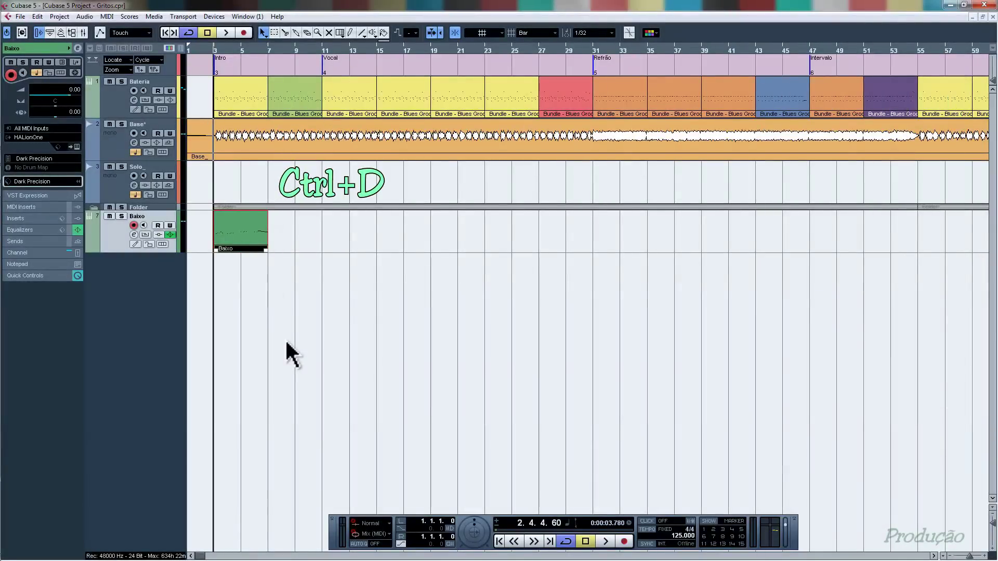
- Duplicate the Baixo part five times in a row so the bass line runs from bar 3 to bar 27
{"action": "key", "text": "ctrl+d"}
{"action": "key", "text": "ctrl+d"}
{"action": "key", "text": "ctrl+d"}
{"action": "key", "text": "ctrl+d"}
{"action": "key", "text": "ctrl+d"}
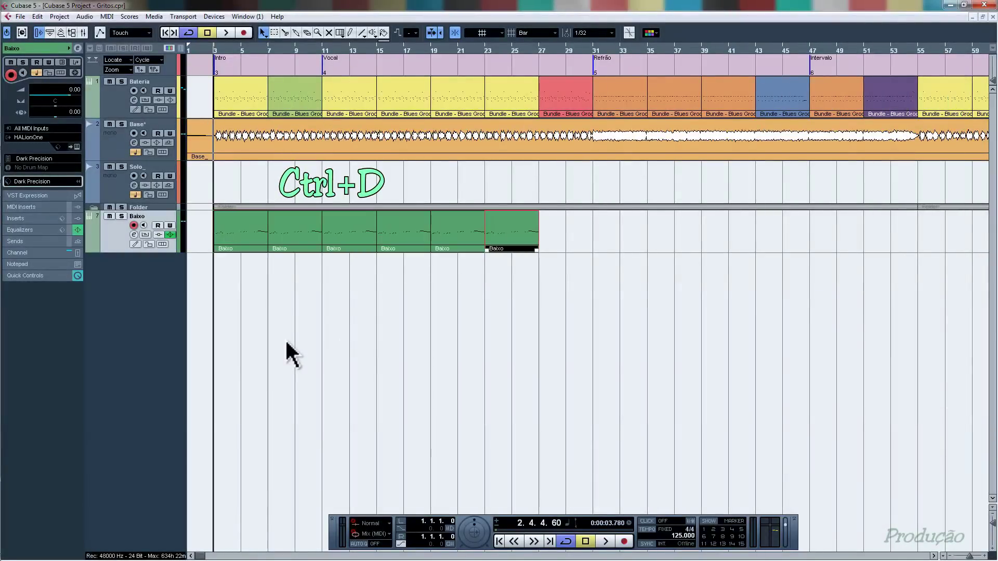
{"action": "left_click", "coordinate": [432, 299]}
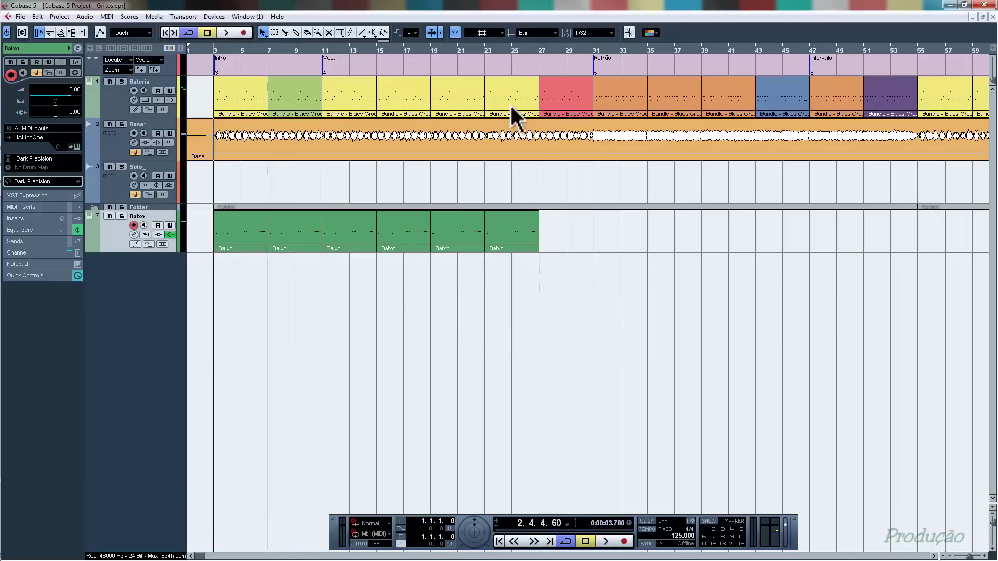
- Draw an empty MIDI part on the Baixo track from bar 27 to bar 31
{"action": "left_click", "coordinate": [350, 33]}
{"action": "left_click_drag", "start_coordinate": [540, 229], "coordinate": [591, 228]}
{"action": "key", "text": "1"}
{"action": "left_click", "coordinate": [568, 312]}
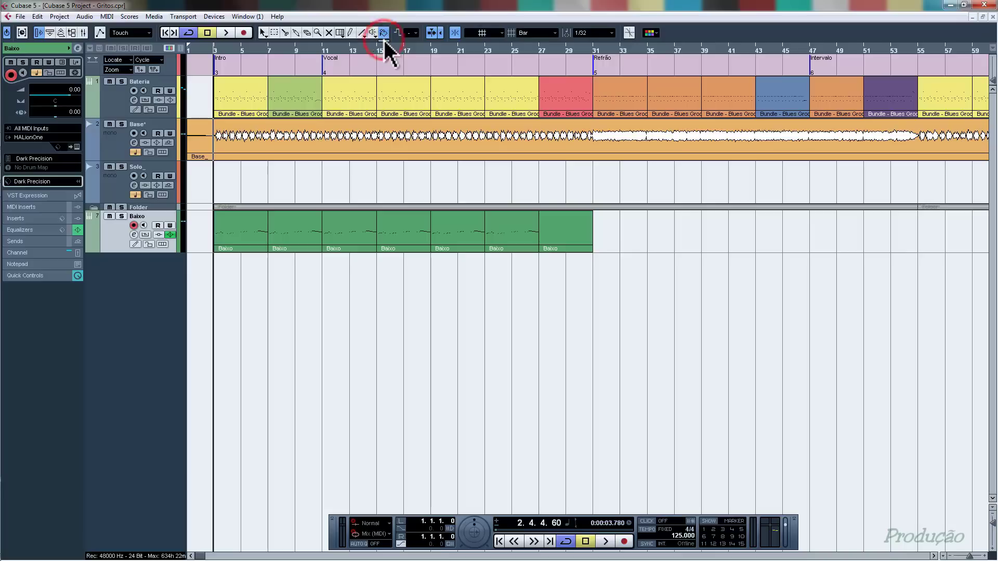
- Colour the new Baixo part at bar 27 light green
{"action": "left_click", "coordinate": [384, 41]}
{"action": "left_click", "coordinate": [437, 50]}
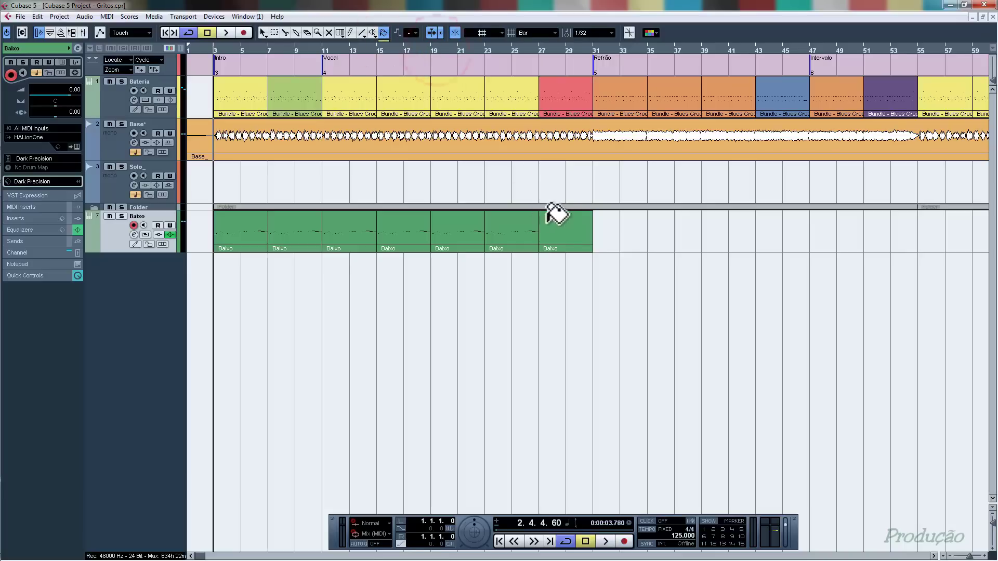
{"action": "left_click", "coordinate": [563, 237]}
{"action": "key", "text": "1"}
{"action": "left_click", "coordinate": [544, 330]}
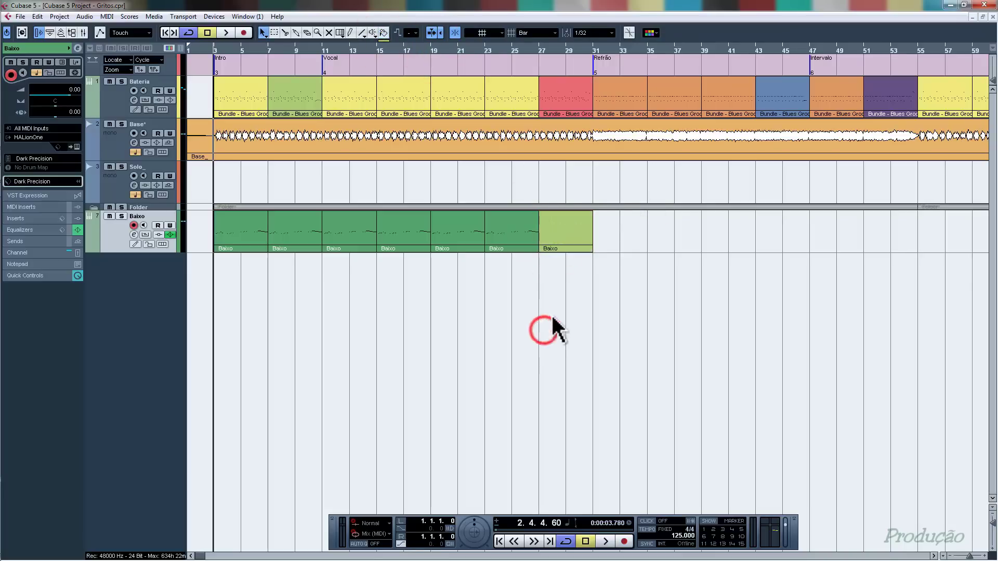
- In the bar 27 part, enter short A1 notes at 27.1.1 and 27.1.4 and two B1 notes from 27.2.1, and play them back
{"action": "double_click", "coordinate": [568, 222]}
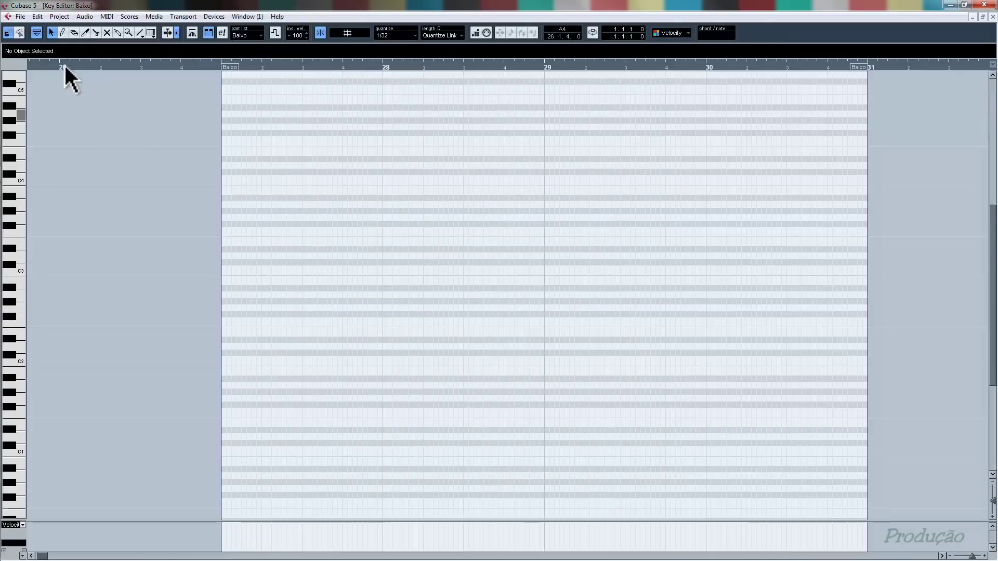
{"action": "left_click", "coordinate": [62, 33]}
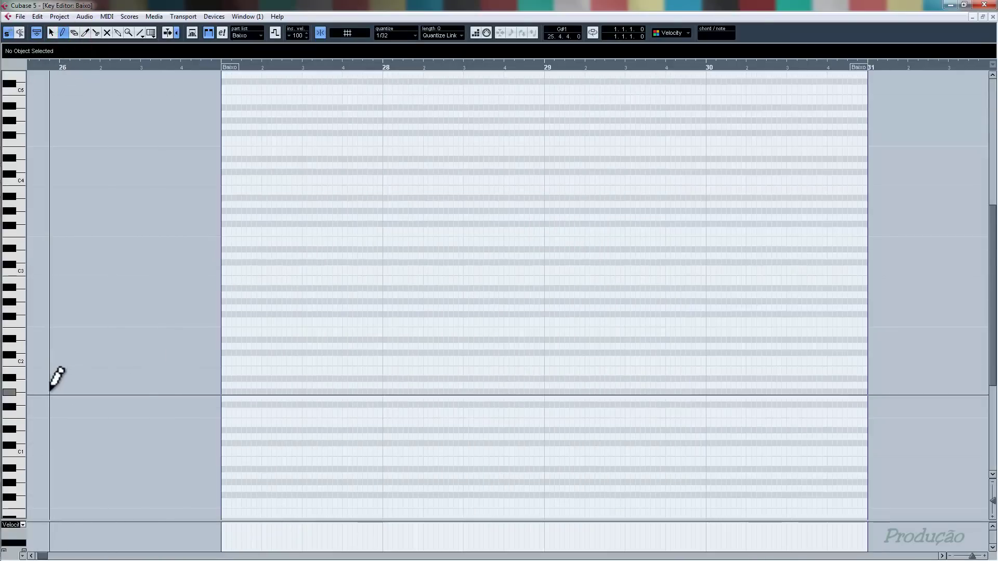
{"action": "left_click", "coordinate": [224, 385]}
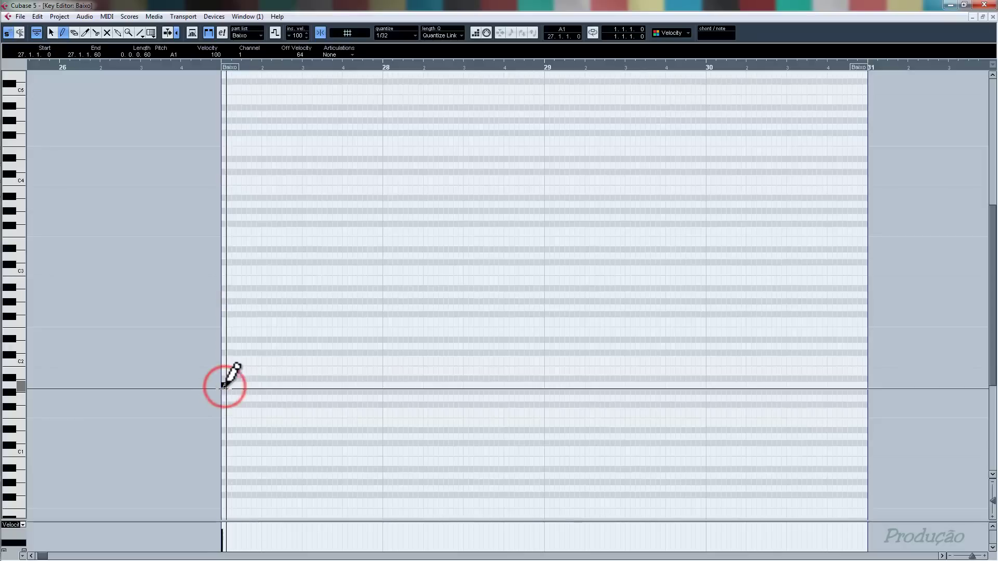
{"action": "left_click", "coordinate": [252, 386]}
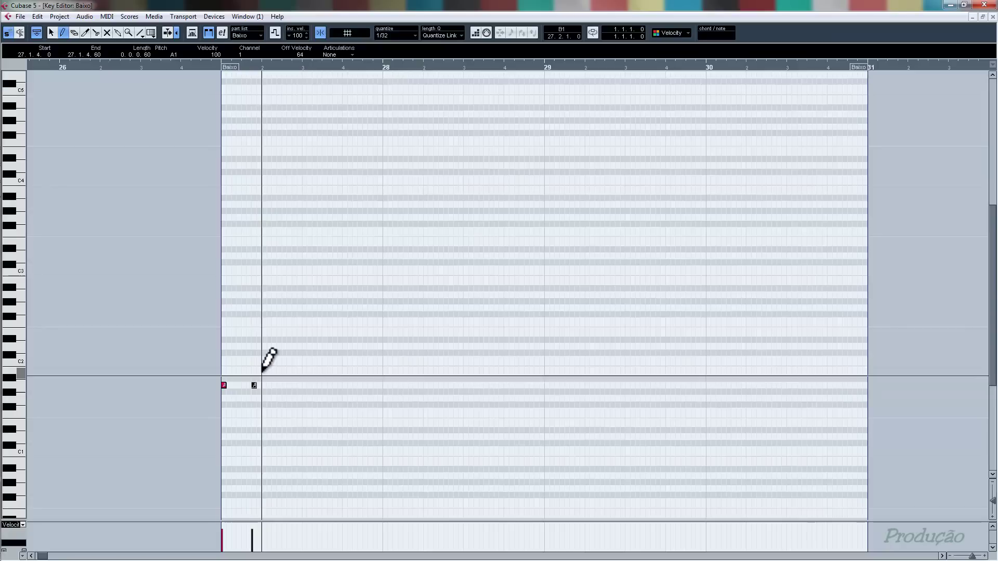
{"action": "left_click_drag", "start_coordinate": [261, 372], "coordinate": [271, 371]}
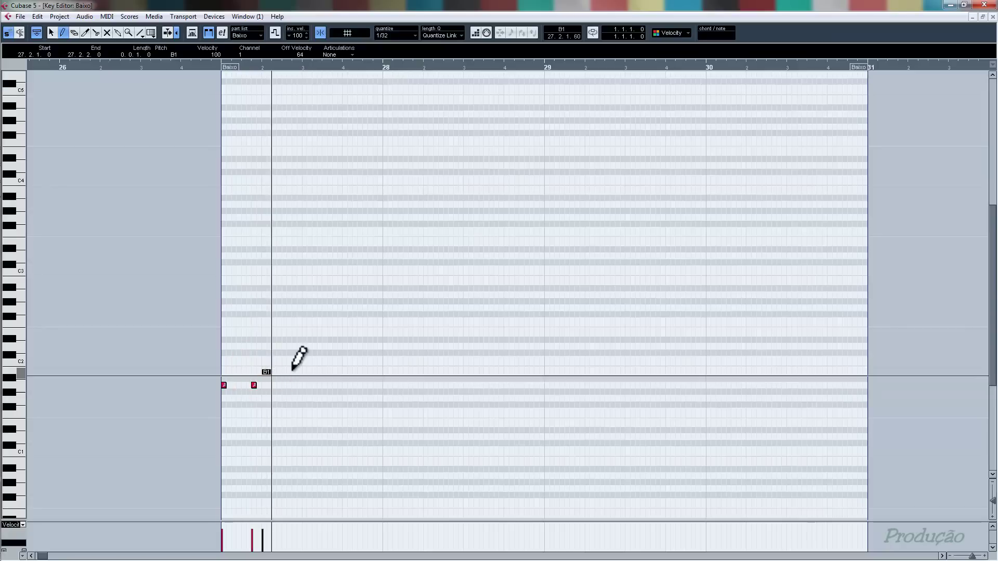
{"action": "key", "text": "1"}
{"action": "left_click", "coordinate": [280, 326]}
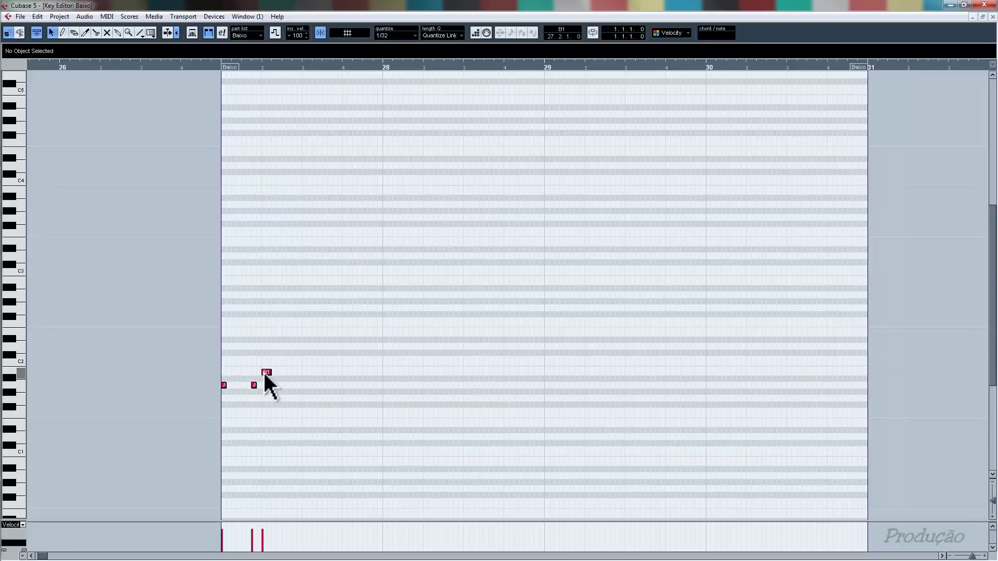
{"action": "left_click_drag", "start_coordinate": [264, 372], "coordinate": [292, 372]}
{"action": "left_click", "coordinate": [309, 333]}
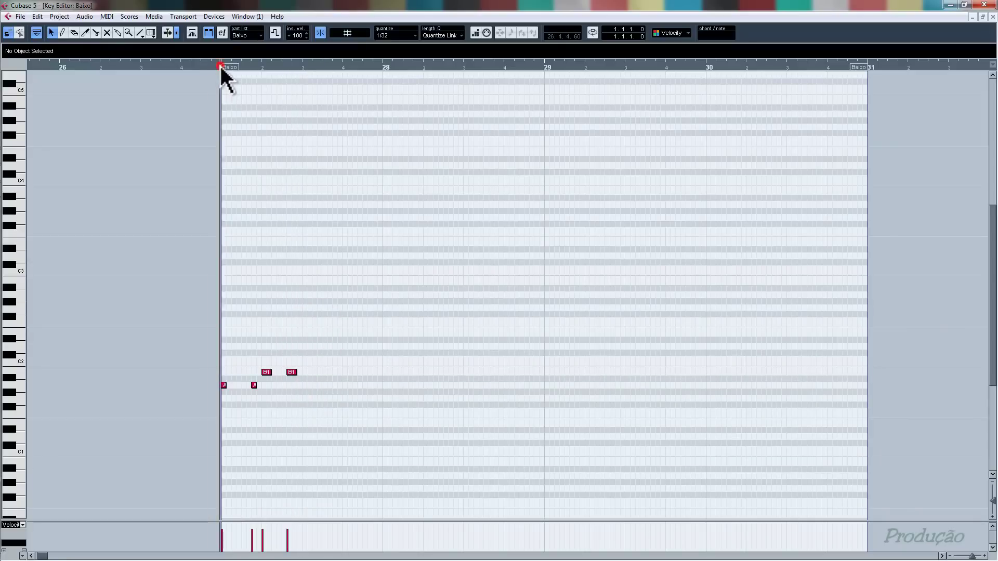
{"action": "key", "text": "space"}
{"action": "key", "text": "space"}
- Copy the bar 27 phrase to bar 28, repeat it in bar 29 as D2 and E2 notes, and place two short D2 notes in bar 30
{"action": "left_click", "coordinate": [224, 385]}
{"action": "left_click_drag", "start_coordinate": [224, 385], "coordinate": [710, 347]}
{"action": "left_click", "coordinate": [495, 353]}
{"action": "left_click", "coordinate": [684, 358]}
{"action": "left_click", "coordinate": [731, 272]}
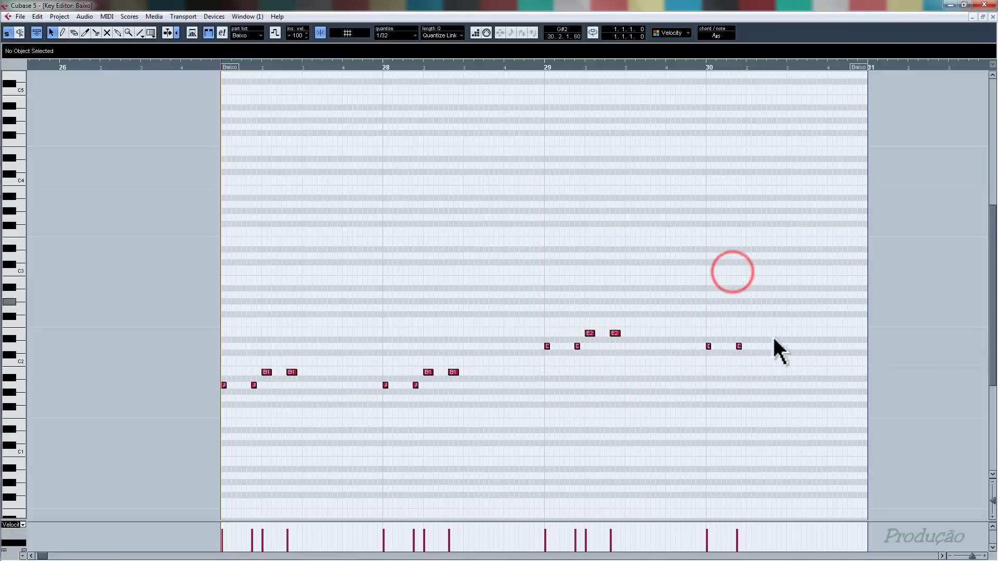
- Complete bar 30 with a one-beat E2 at 30.2.1, a half-beat E2 at 30.4.1 and a half-beat D2 at 30.4.3, and close the editor
{"action": "left_click_drag", "start_coordinate": [620, 335], "coordinate": [848, 370]}
{"action": "left_click", "coordinate": [780, 404]}
{"action": "left_click", "coordinate": [813, 403]}
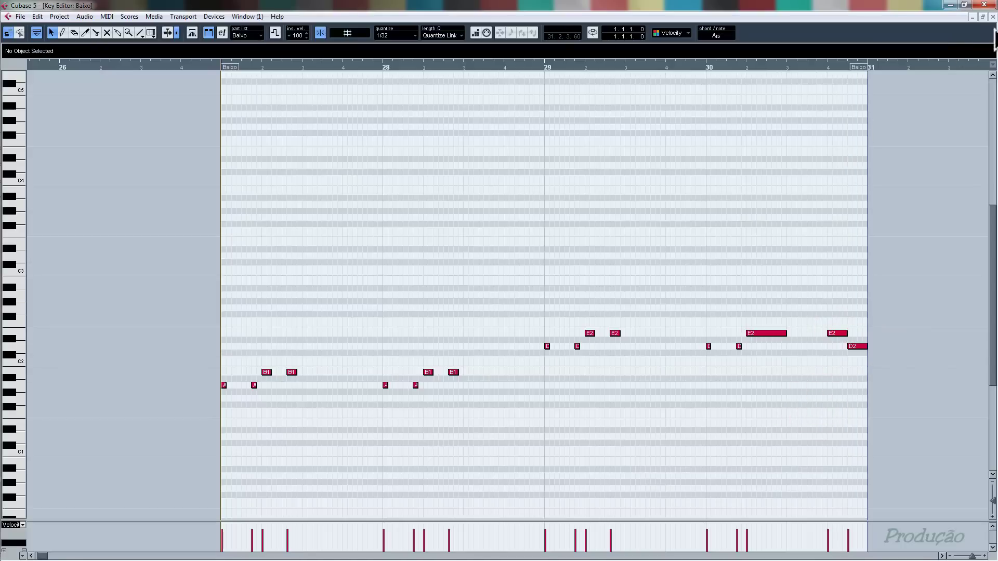
{"action": "left_click", "coordinate": [993, 18]}
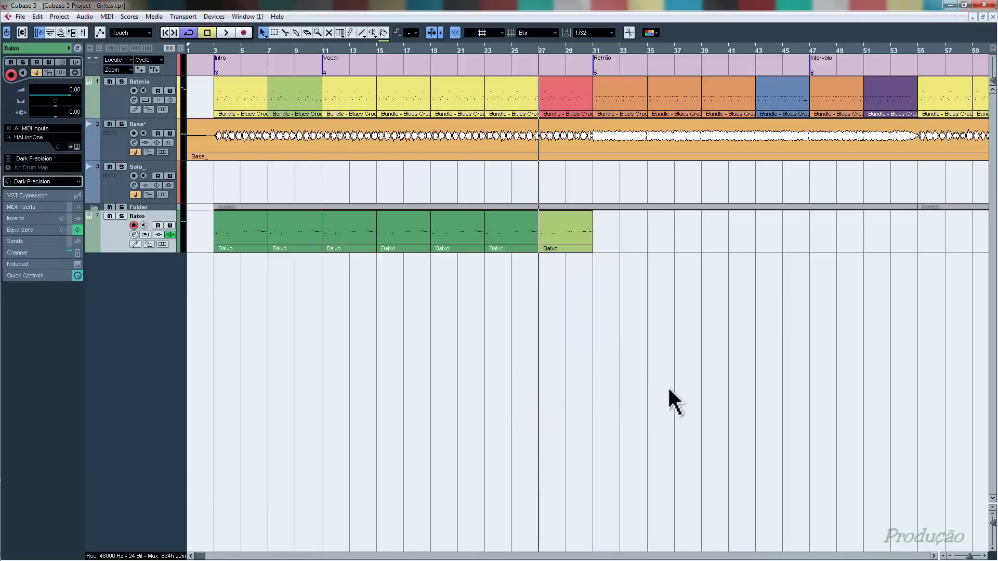
- Play the arrangement back from bar 27 to check the new bass part against the other tracks
{"action": "key", "text": "space"}
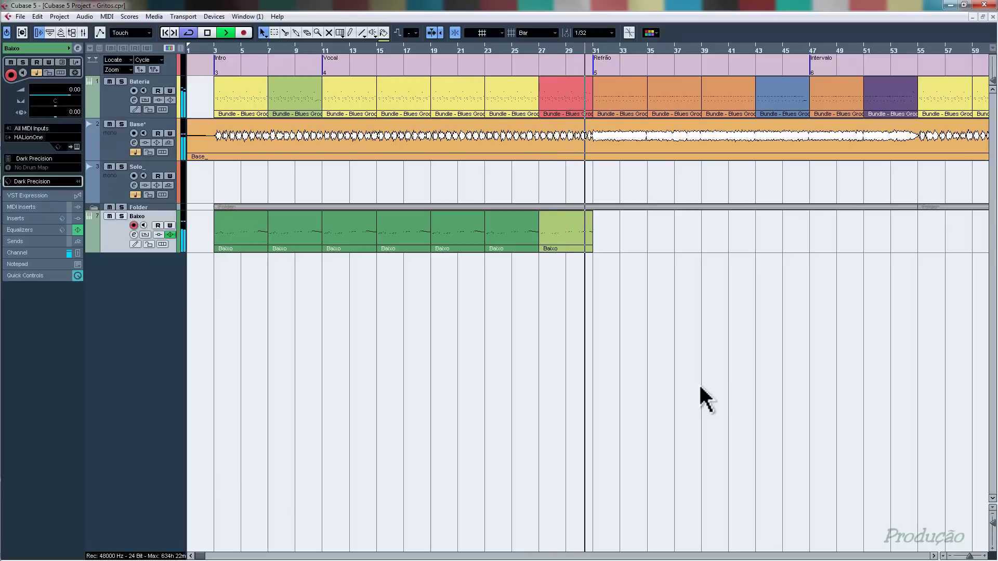
{"action": "key", "text": "space"}
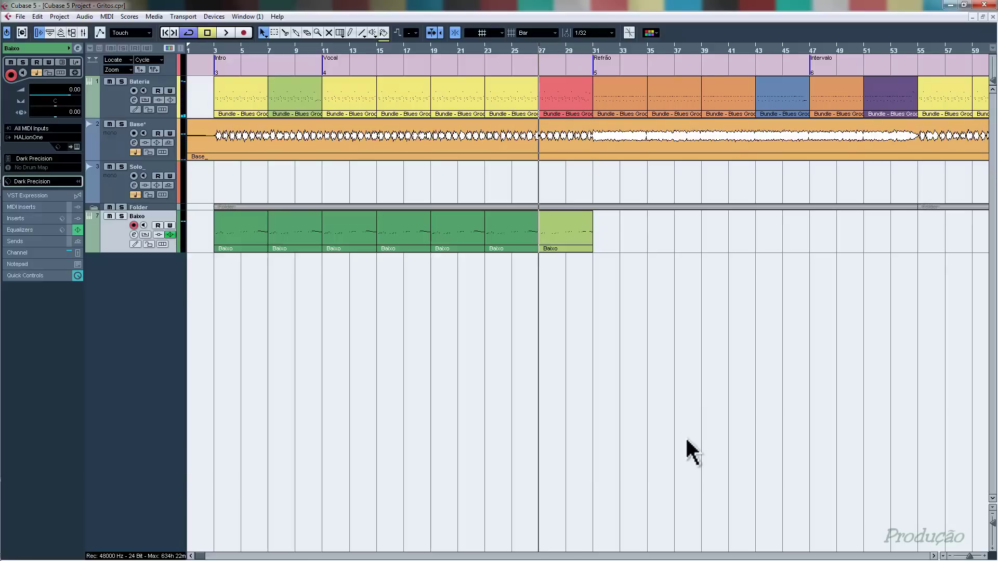
{"action": "key", "text": "g"}
{"action": "left_click", "coordinate": [608, 329]}
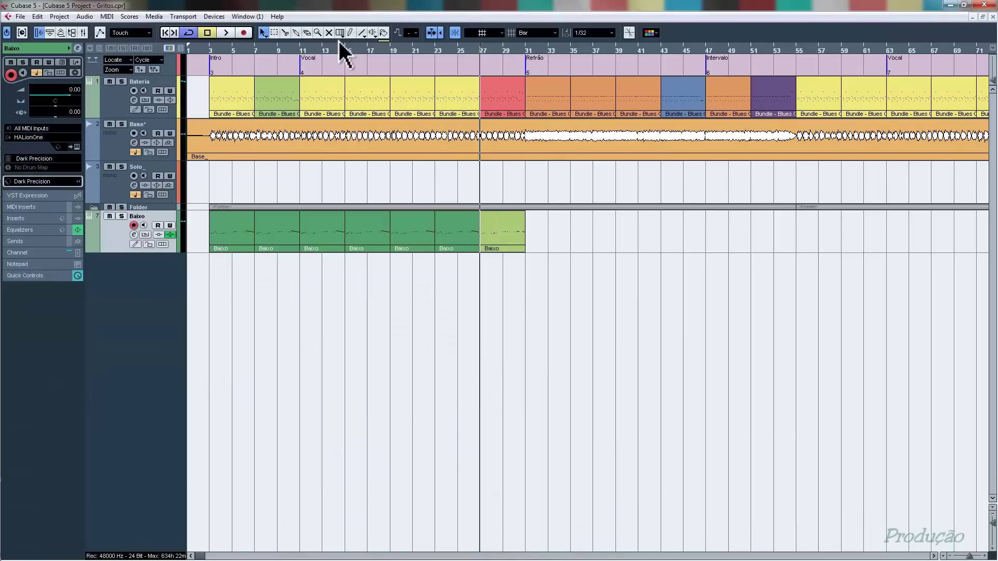
- Draw a new part on the Baixo track from bar 31 to bar 35
{"action": "left_click", "coordinate": [349, 32]}
{"action": "left_click_drag", "start_coordinate": [530, 228], "coordinate": [568, 227]}
{"action": "key", "text": "1"}
{"action": "left_click", "coordinate": [558, 308]}
- Colour the new bar 31 part on the Baixo track teal and deselect it
{"action": "left_click", "coordinate": [384, 32]}
{"action": "left_click", "coordinate": [384, 40]}
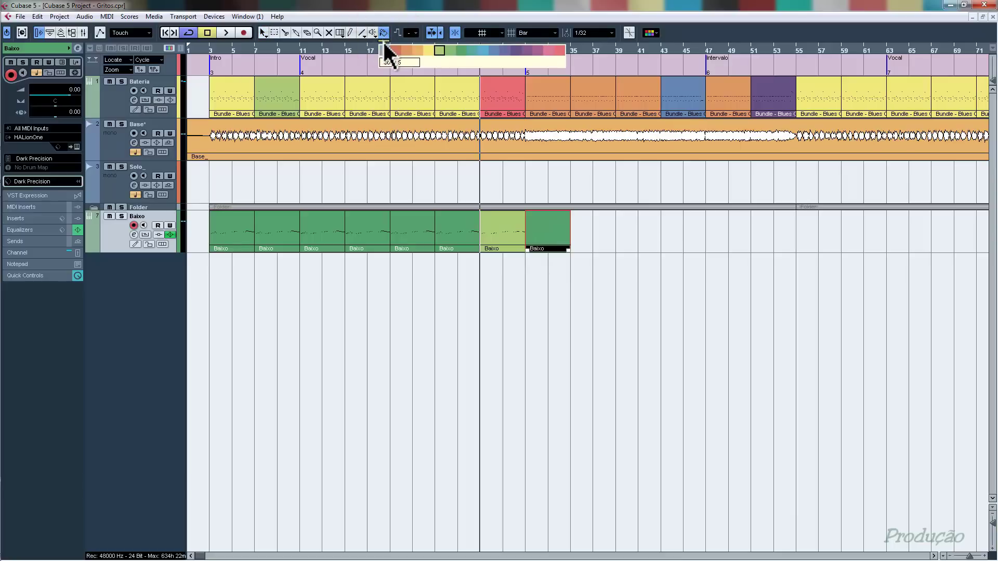
{"action": "left_click", "coordinate": [472, 50]}
{"action": "left_click", "coordinate": [555, 228]}
{"action": "key", "text": "1"}
{"action": "left_click", "coordinate": [578, 285]}
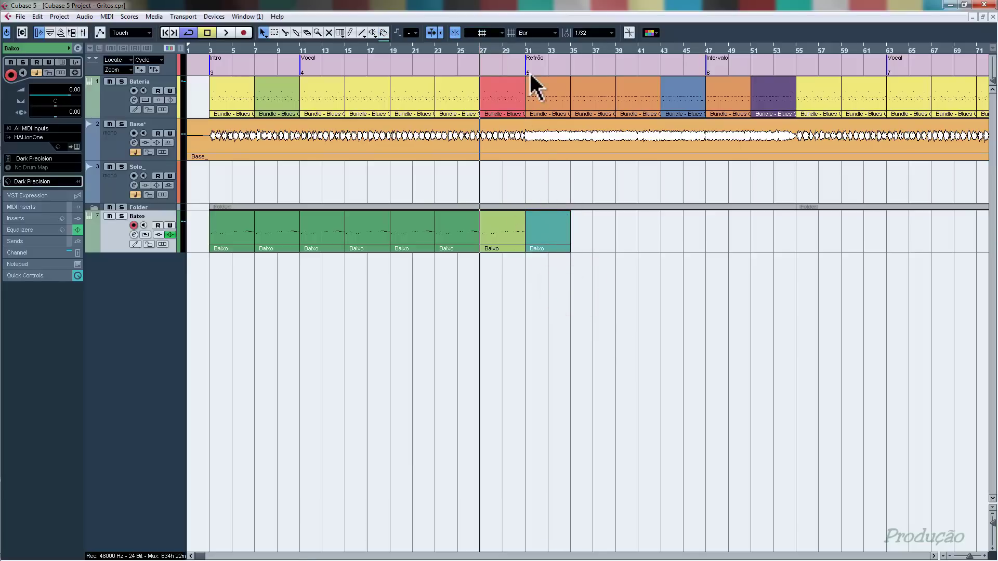
- In the bar 31 part, enter three one-beat B1 notes from 31.1.1 and an E2 at 31.4.1, and play them back
{"action": "double_click", "coordinate": [546, 232]}
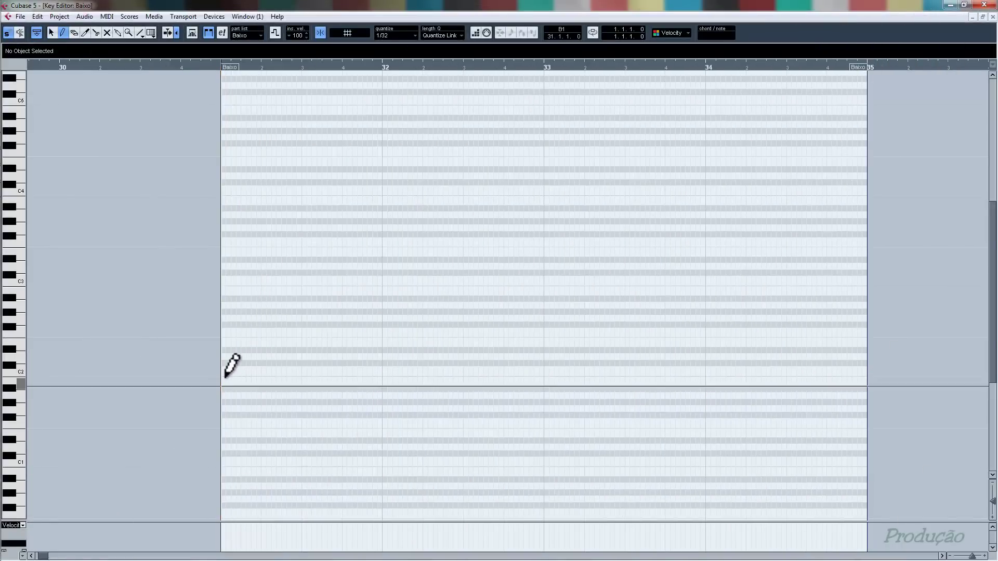
{"action": "left_click_drag", "start_coordinate": [223, 383], "coordinate": [261, 383]}
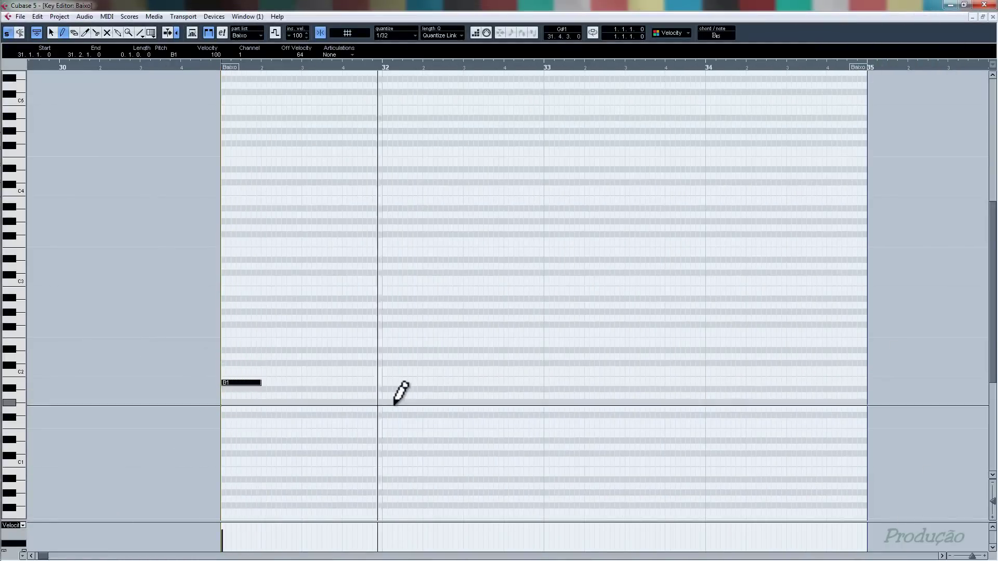
{"action": "key", "text": "1"}
{"action": "left_click", "coordinate": [447, 331]}
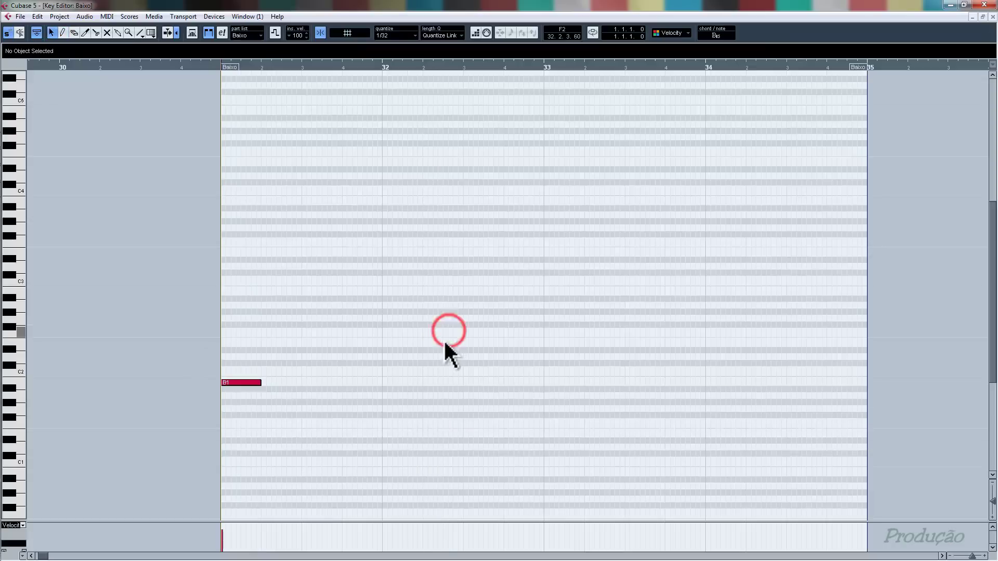
{"action": "mouse_move", "coordinate": [301, 346]}
{"action": "left_mouse_down"}
{"action": "mouse_move", "coordinate": [248, 414]}
{"action": "mouse_move", "coordinate": [278, 383]}
{"action": "mouse_move", "coordinate": [361, 382]}
{"action": "left_mouse_up"}
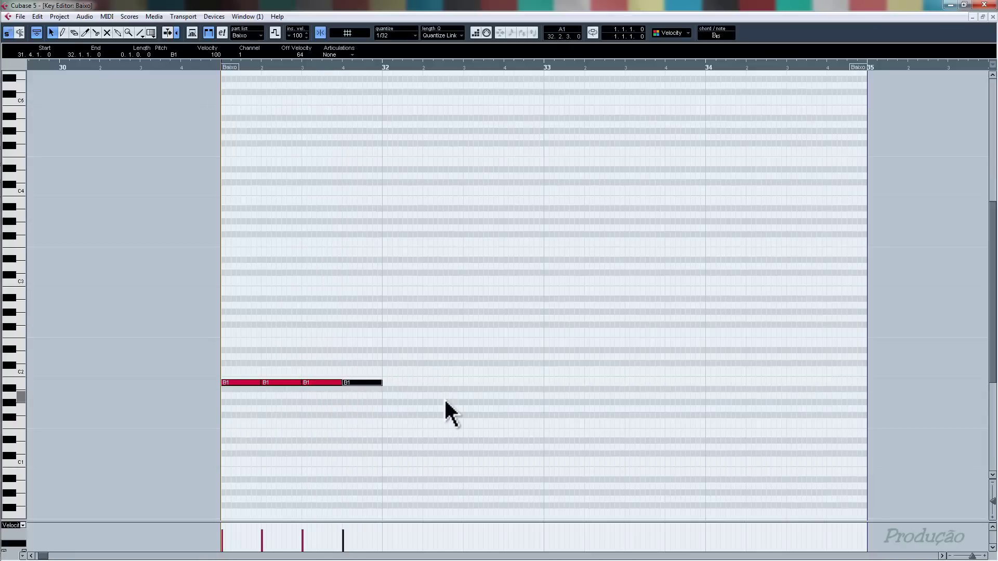
{"action": "key", "text": "Up"}
{"action": "key", "text": "Up"}
{"action": "key", "text": "Up"}
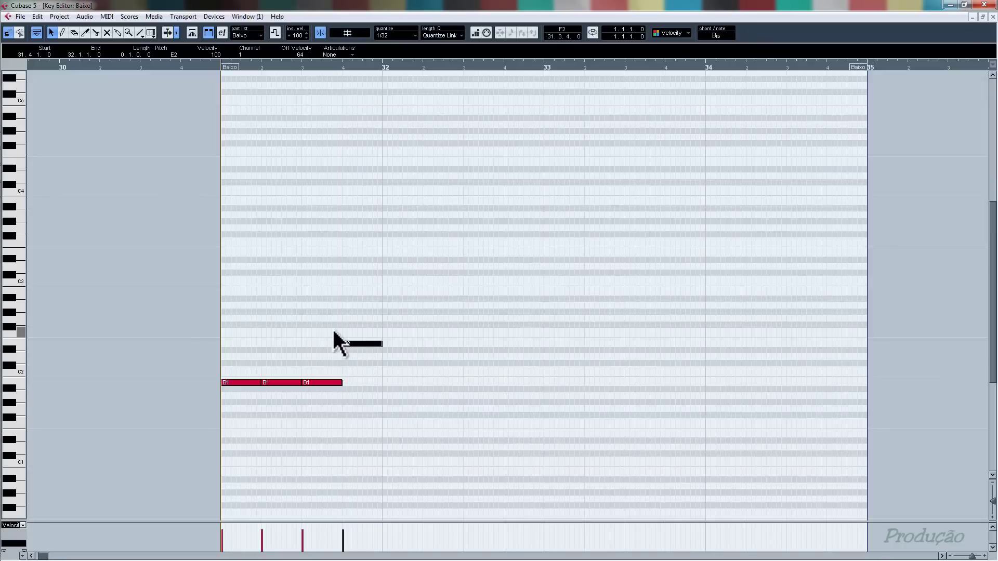
{"action": "left_click", "coordinate": [358, 394]}
{"action": "key", "text": "space"}
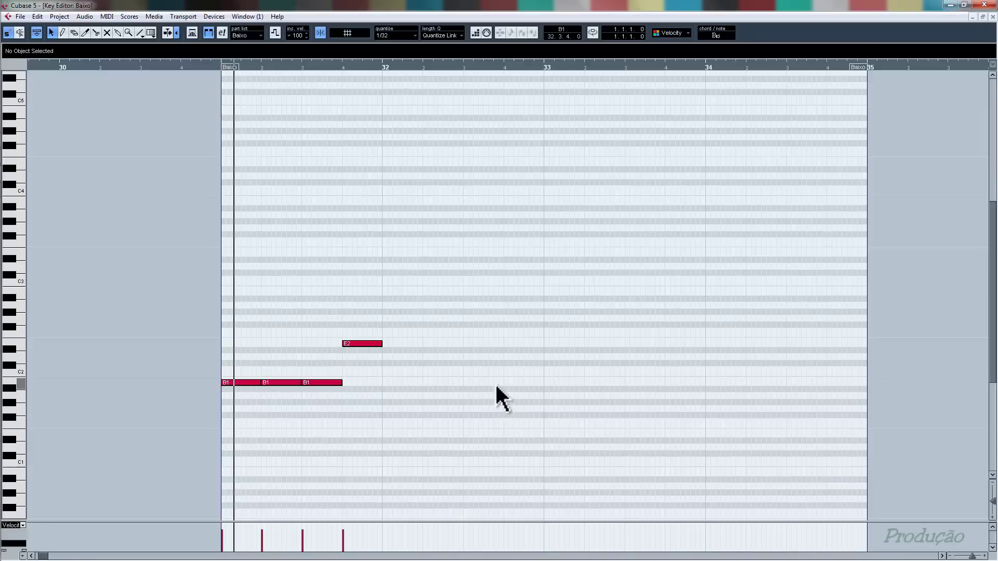
{"action": "key", "text": "space"}
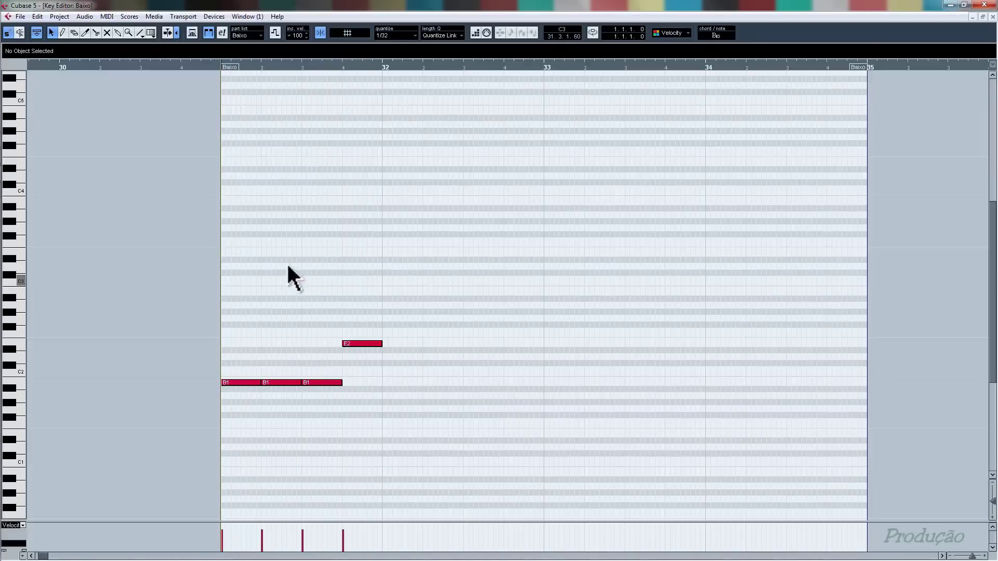
- Copy the bar 31 phrase to bar 32 and fill bar 33 with four one-beat E2 notes
{"action": "left_click_drag", "start_coordinate": [396, 296], "coordinate": [404, 380]}
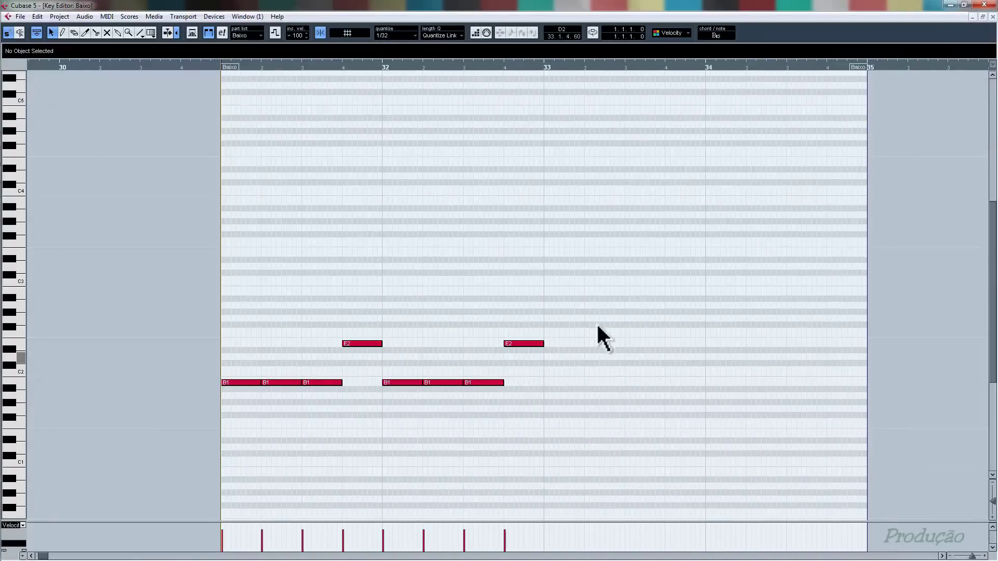
{"action": "left_click_drag", "start_coordinate": [597, 307], "coordinate": [395, 422]}
{"action": "left_click_drag", "start_coordinate": [395, 383], "coordinate": [558, 345]}
{"action": "left_click", "coordinate": [588, 390]}
{"action": "left_click_drag", "start_coordinate": [677, 306], "coordinate": [679, 345]}
{"action": "left_click", "coordinate": [681, 411]}
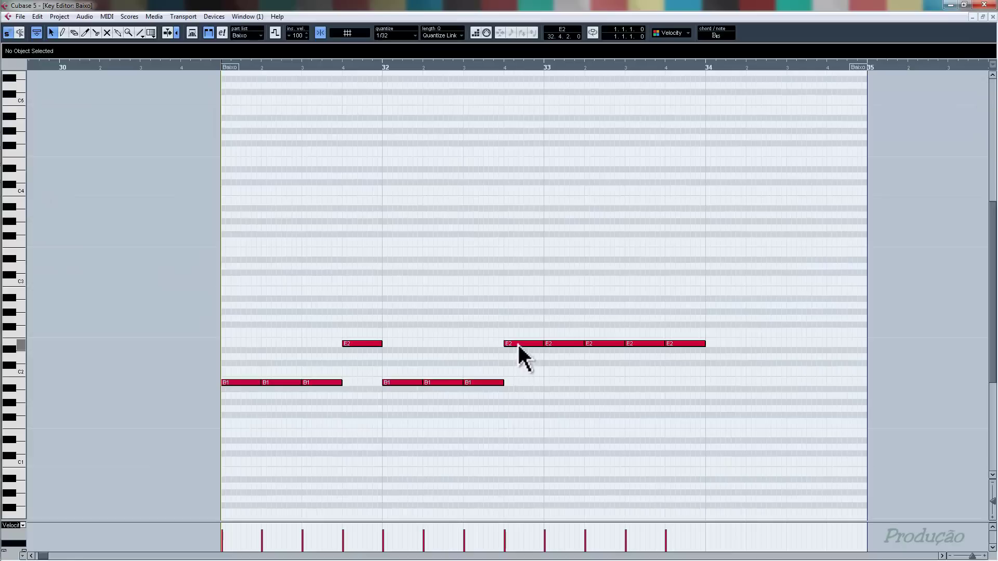
- Lower the note at 32.4.1 to D#2 and enter one-beat F#2, E2, D2 and C#2 notes in bar 34
{"action": "left_click_drag", "start_coordinate": [520, 344], "coordinate": [523, 360]}
{"action": "left_click", "coordinate": [537, 401]}
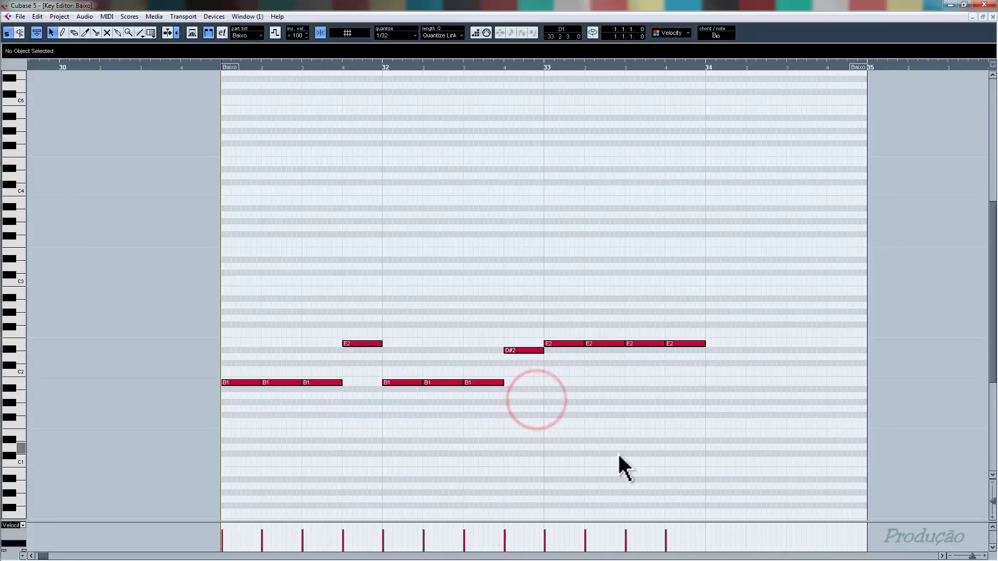
{"action": "left_click_drag", "start_coordinate": [735, 322], "coordinate": [847, 379]}
{"action": "left_click", "coordinate": [762, 386]}
{"action": "left_click", "coordinate": [786, 404]}
- Play the phrase from bar 31 back, toggling the editor's solo to hear it along with the other tracks
{"action": "key", "text": "space"}
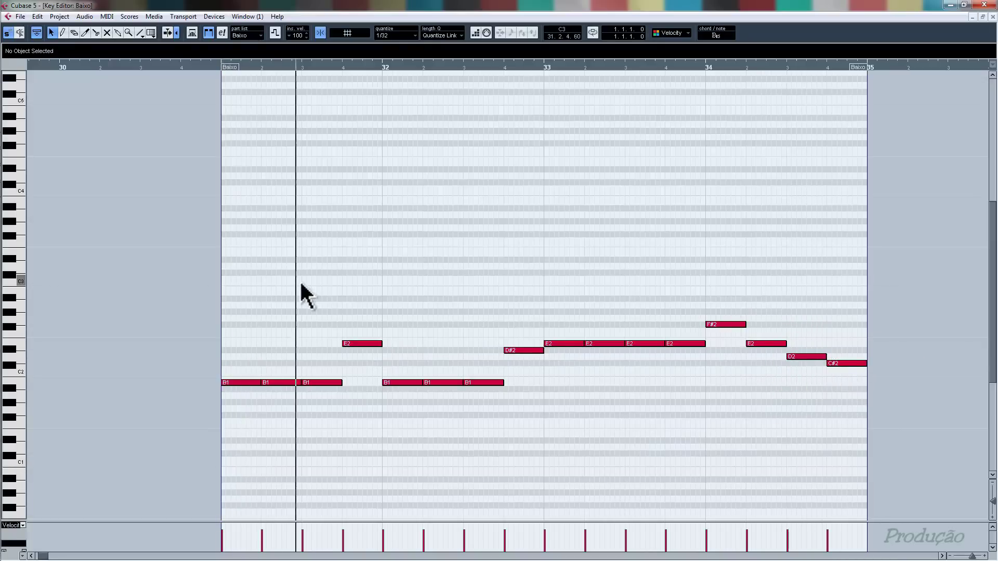
{"action": "mouse_move", "coordinate": [8, 34]}
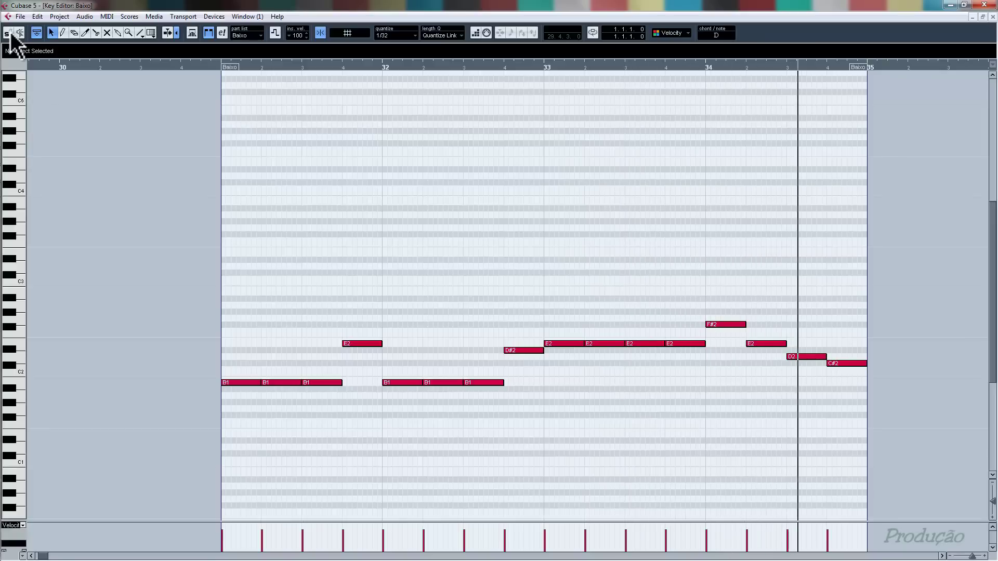
{"action": "left_click", "coordinate": [7, 32]}
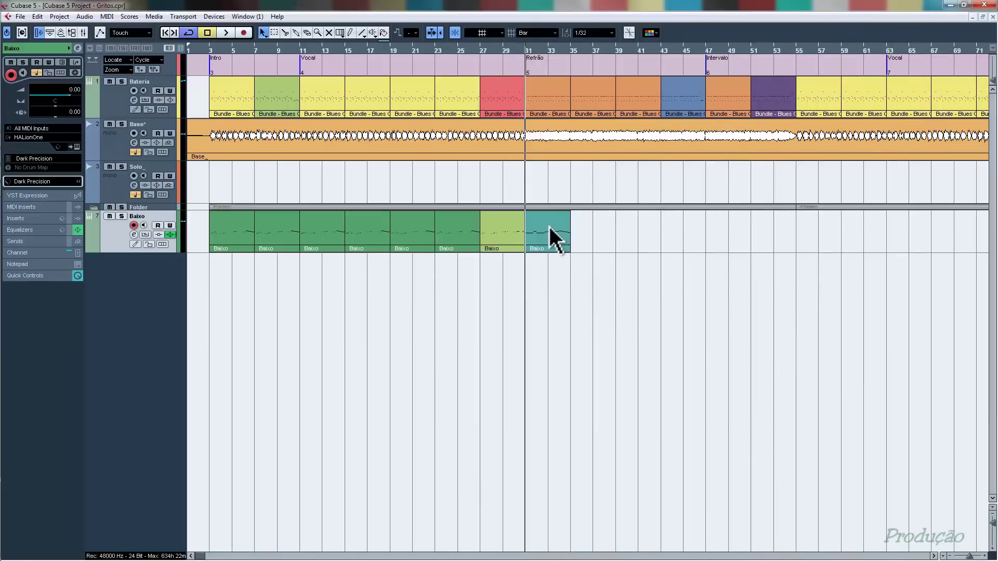
- Copy the bar 31 part on the Baixo track to bar 35 and colour the copy blue
{"action": "left_click_drag", "start_coordinate": [550, 226], "coordinate": [594, 229]}
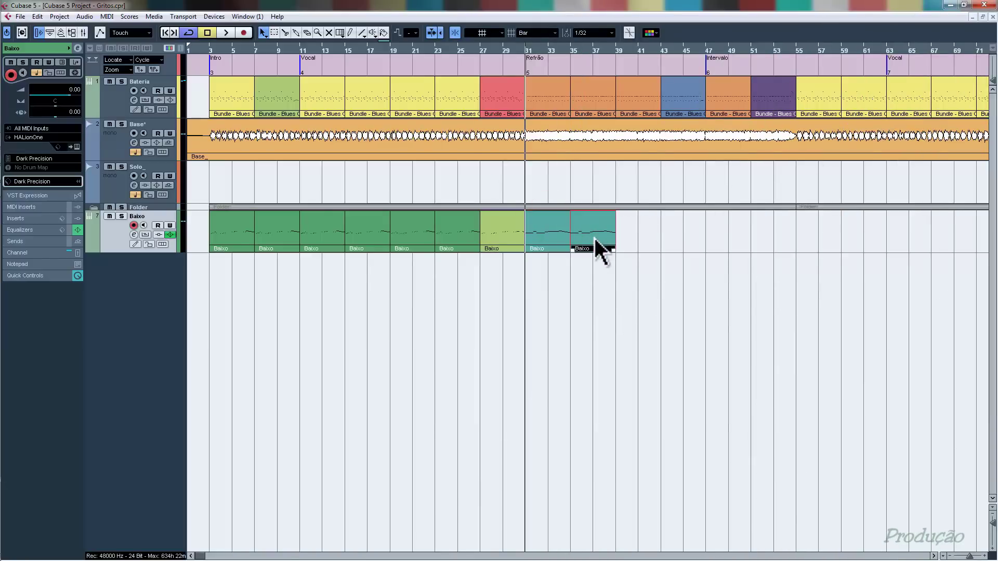
{"action": "left_click", "coordinate": [385, 41]}
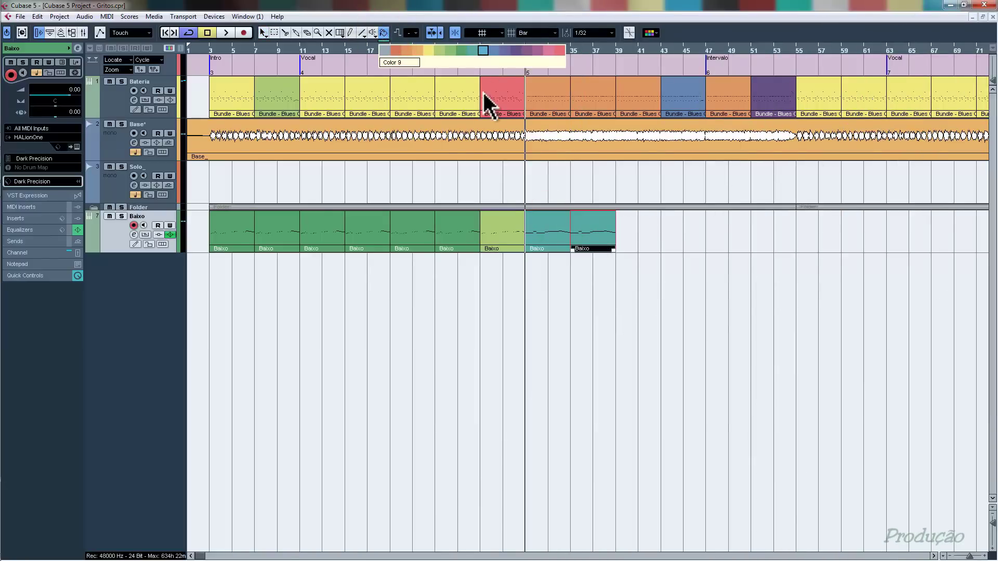
{"action": "left_click", "coordinate": [481, 50]}
{"action": "left_click", "coordinate": [597, 226]}
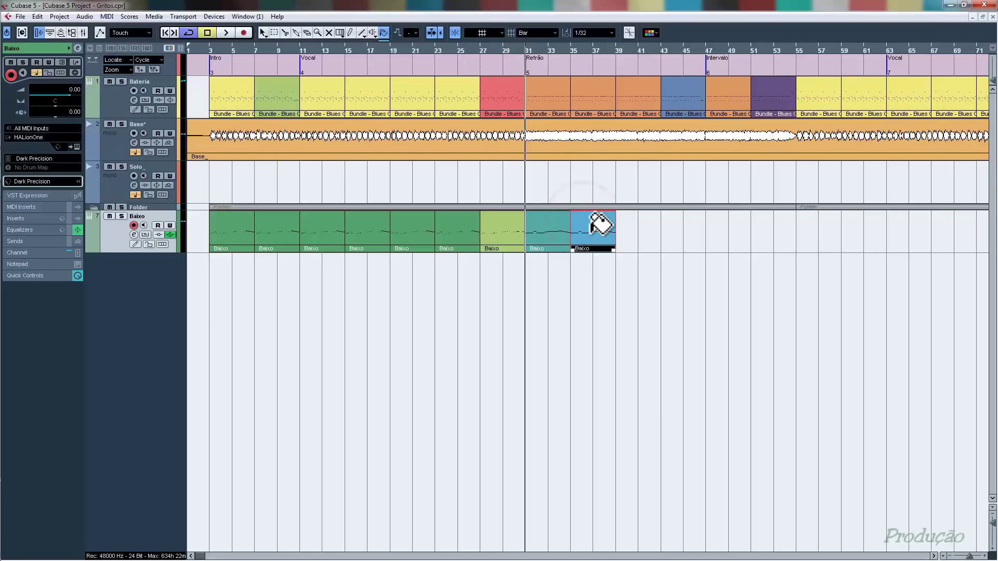
{"action": "key", "text": "1"}
{"action": "left_click", "coordinate": [569, 317]}
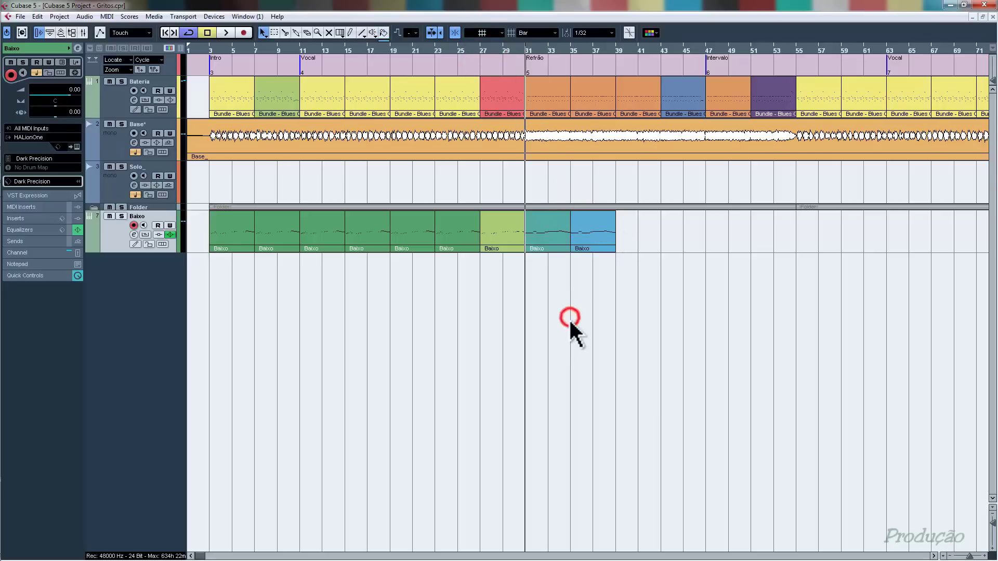
- Open the copied bar 35 part and lower its note at 35.4.1 to G1
{"action": "double_click", "coordinate": [584, 229]}
{"action": "scroll", "coordinate": [632, 275], "scroll_direction": "down", "scroll_amount": 3}
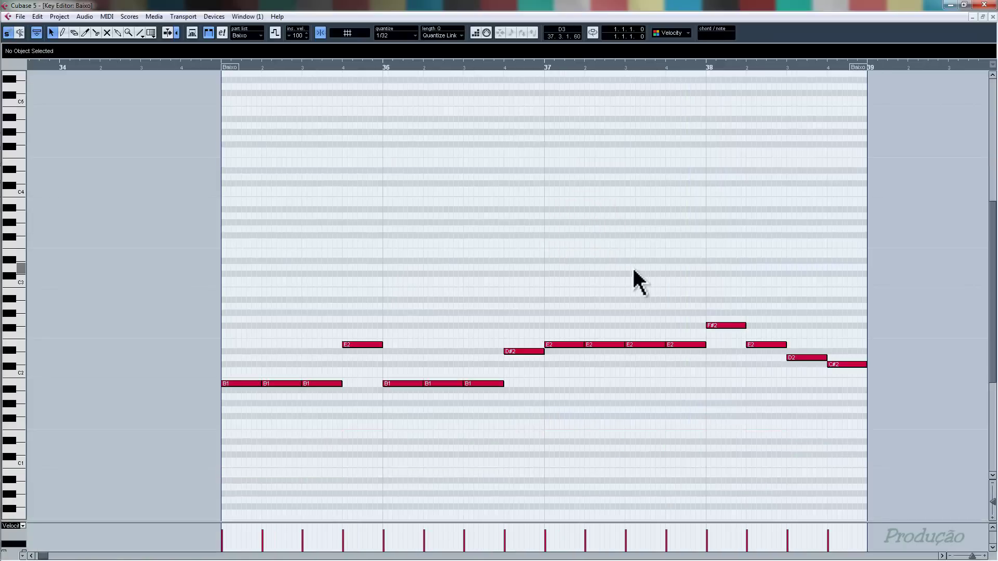
{"action": "left_click", "coordinate": [362, 345]}
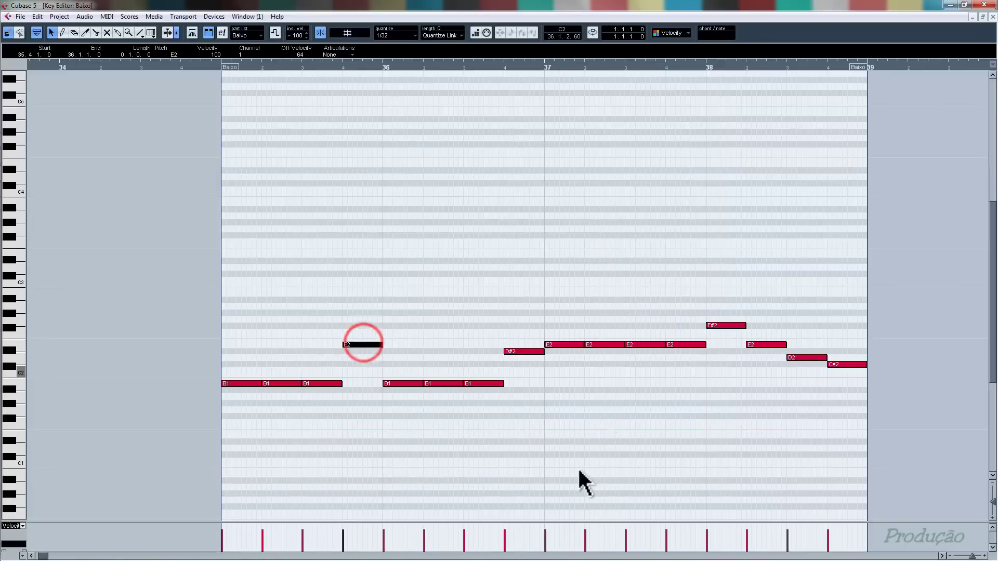
{"action": "key", "text": "Down"}
{"action": "key", "text": "Down"}
{"action": "key", "text": "Down"}
{"action": "key", "text": "Down"}
{"action": "key", "text": "Down"}
{"action": "key", "text": "Down"}
{"action": "key", "text": "Down"}
{"action": "key", "text": "Down"}
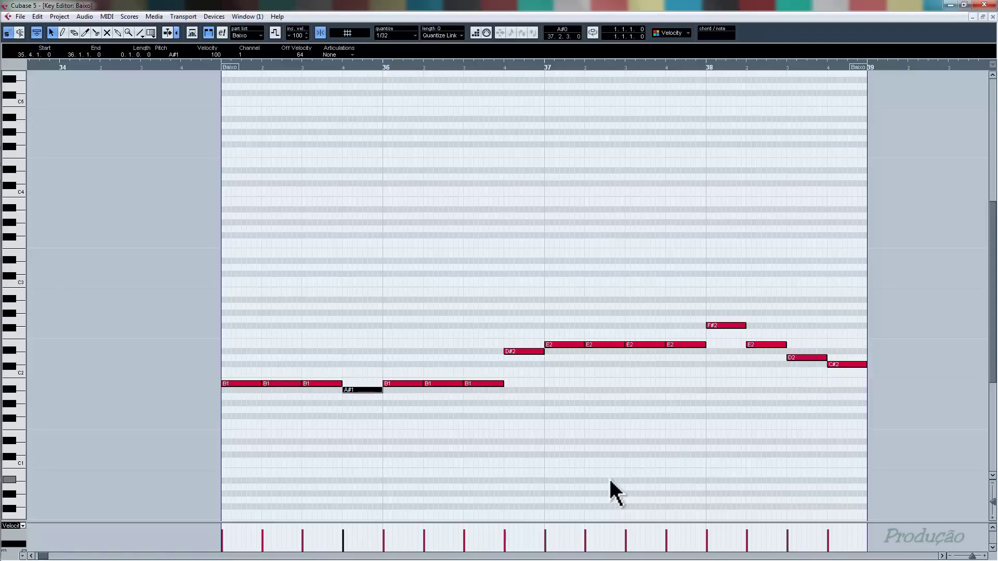
{"action": "key", "text": "Down"}
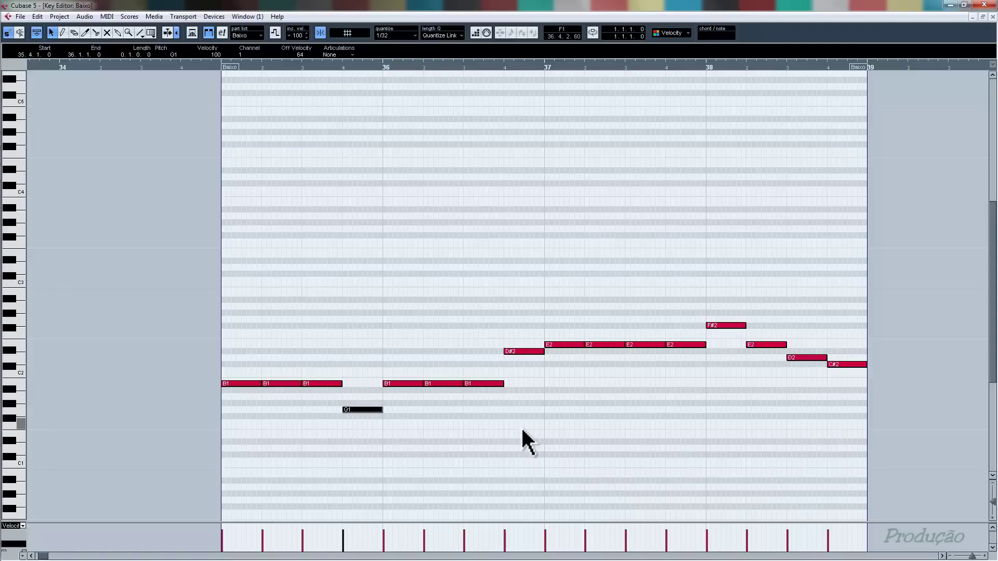
{"action": "left_click", "coordinate": [597, 440]}
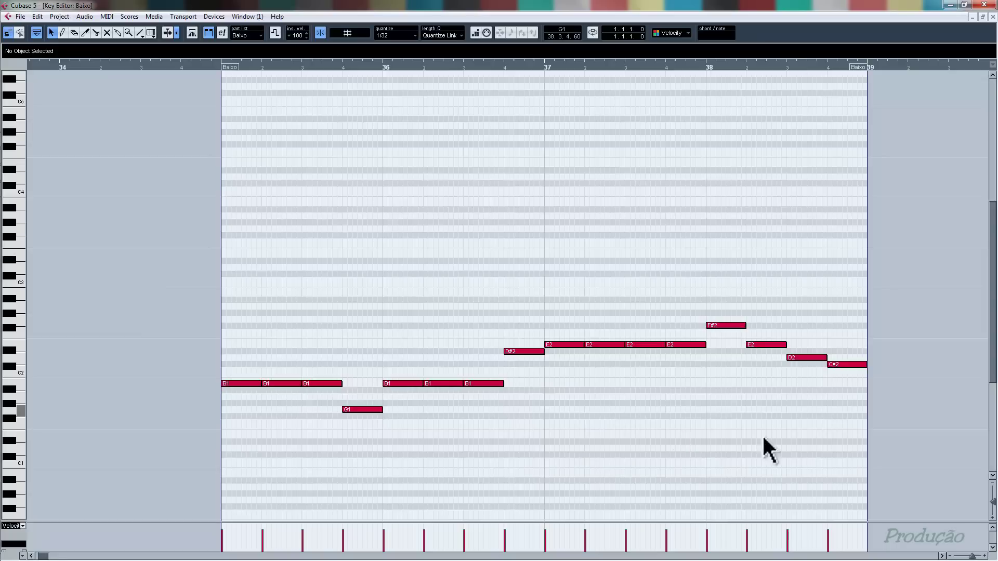
- Lower the first note of bar 38 to A1
{"action": "left_click", "coordinate": [722, 325]}
{"action": "key", "text": "Down"}
{"action": "key", "text": "Down"}
{"action": "key", "text": "Down"}
{"action": "key", "text": "Down"}
{"action": "key", "text": "Down"}
{"action": "key", "text": "Down"}
{"action": "key", "text": "Down"}
{"action": "key", "text": "Down"}
{"action": "key", "text": "Down"}
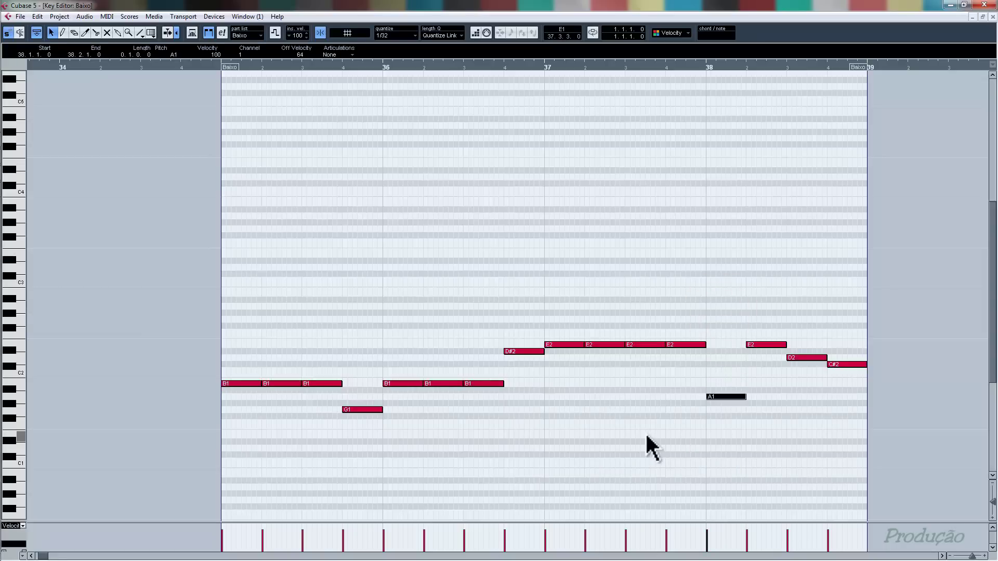
- Change the note at 38.2.1 to B1
{"action": "key", "text": "Right"}
{"action": "key", "text": "Down"}
{"action": "key", "text": "Down"}
{"action": "key", "text": "Down"}
{"action": "key", "text": "Down"}
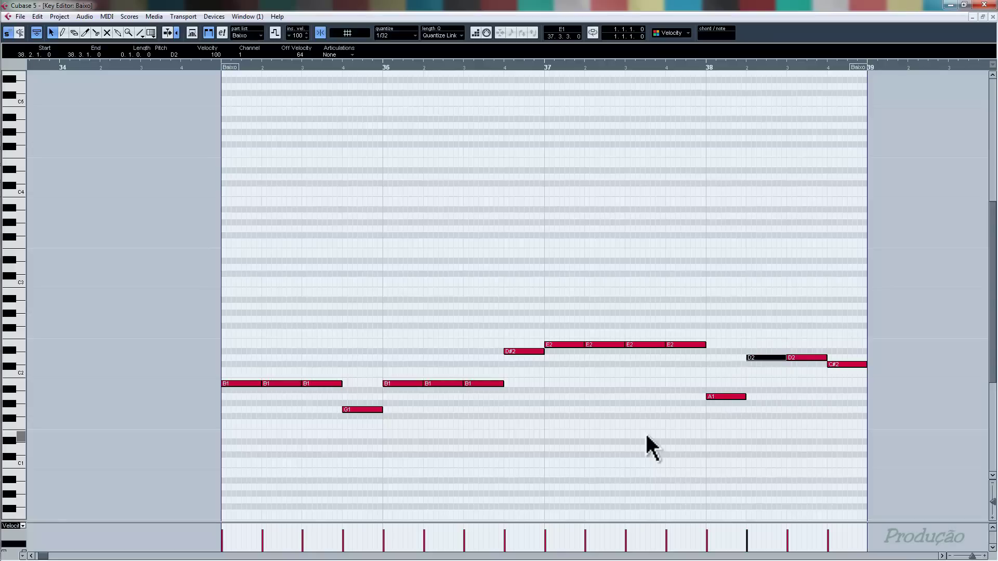
{"action": "key", "text": "Up"}
{"action": "key", "text": "Up"}
{"action": "key", "text": "Down"}
{"action": "key", "text": "Down"}
{"action": "key", "text": "Down"}
{"action": "key", "text": "Down"}
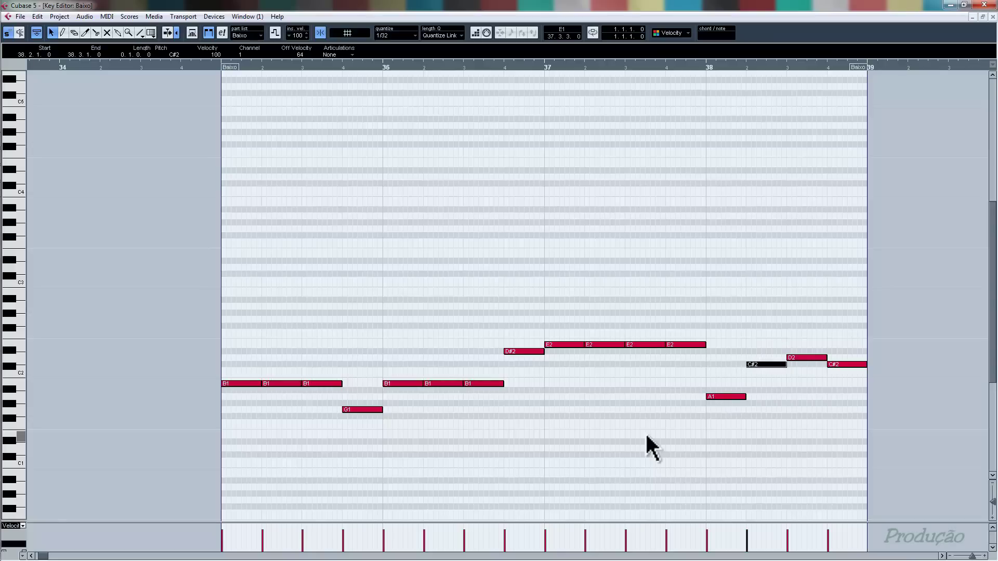
{"action": "key", "text": "Down"}
{"action": "key", "text": "Up"}
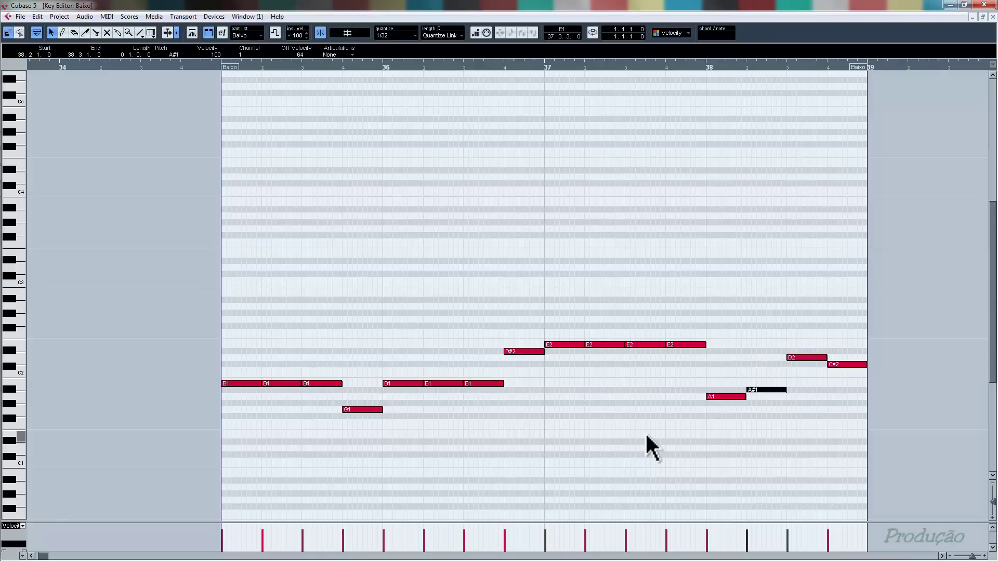
{"action": "key", "text": "Up"}
- Set the note at 38.3.1 to C#2 and the note at 38.4.1 to D2
{"action": "key", "text": "Right"}
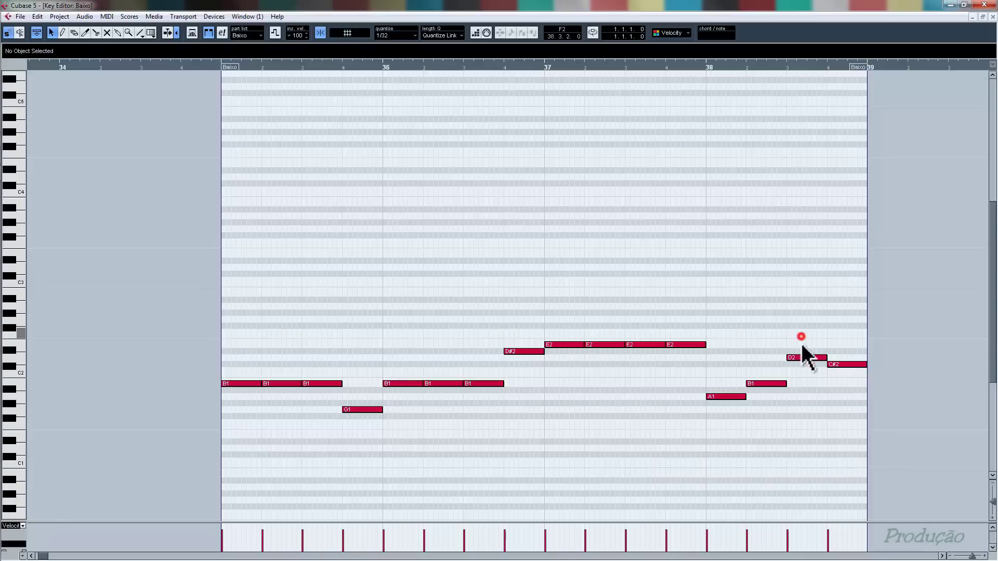
{"action": "key", "text": "Down"}
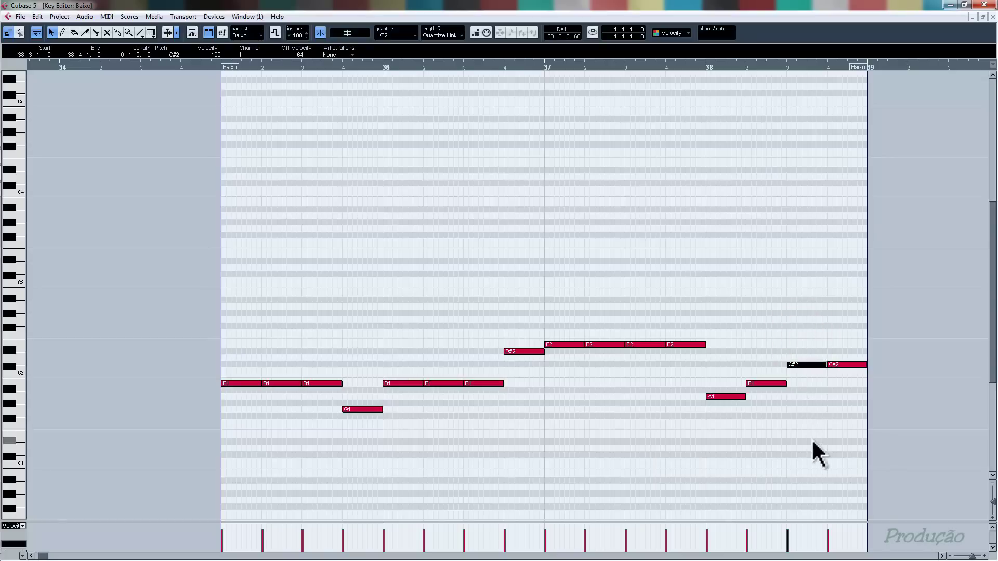
{"action": "left_click", "coordinate": [846, 364]}
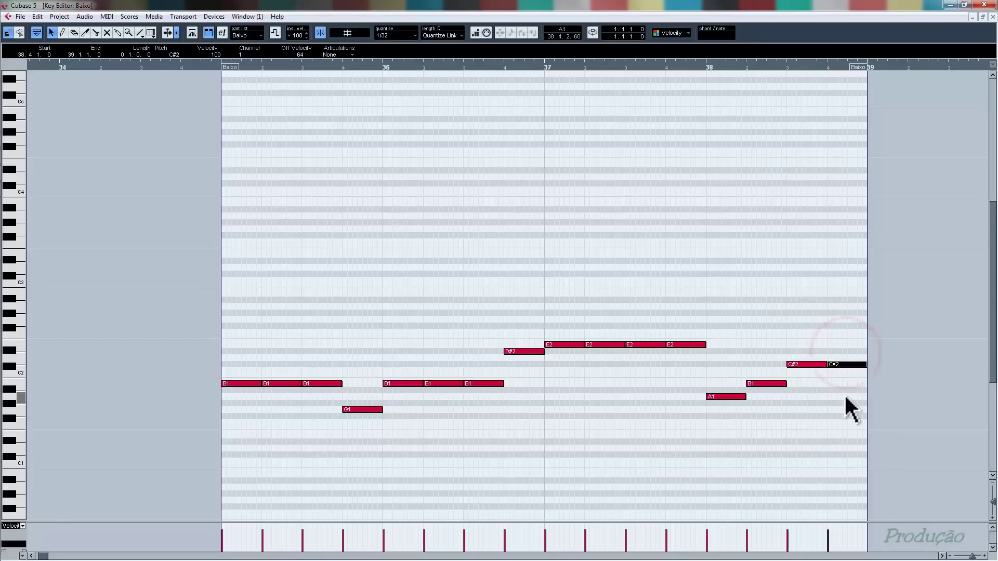
{"action": "key", "text": "Up"}
{"action": "left_click", "coordinate": [775, 429]}
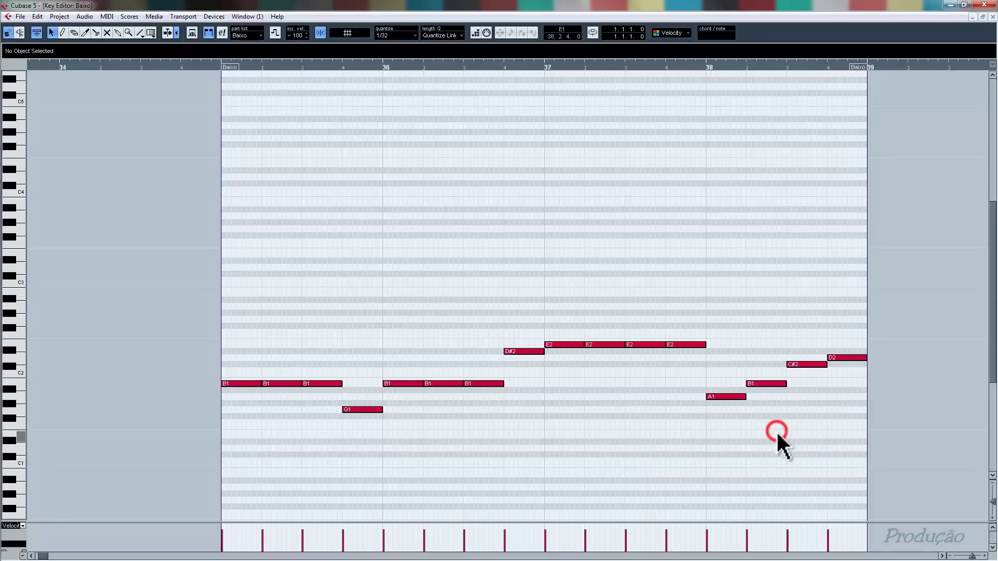
- Play the edited part back from bar 35, toggling the editor's solo to compare it with the other tracks
{"action": "left_click", "coordinate": [220, 67]}
{"action": "key", "text": "space"}
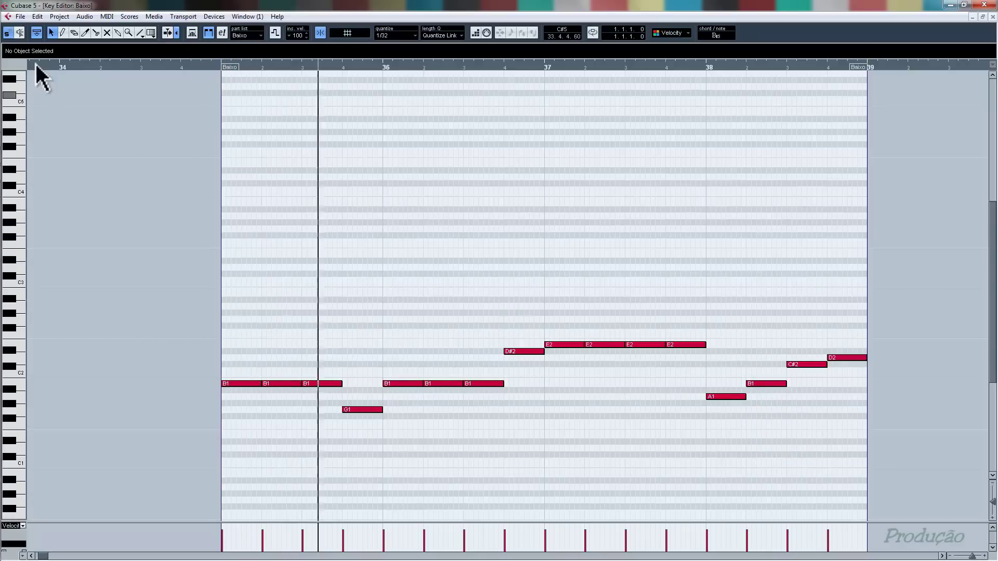
{"action": "left_click", "coordinate": [8, 33]}
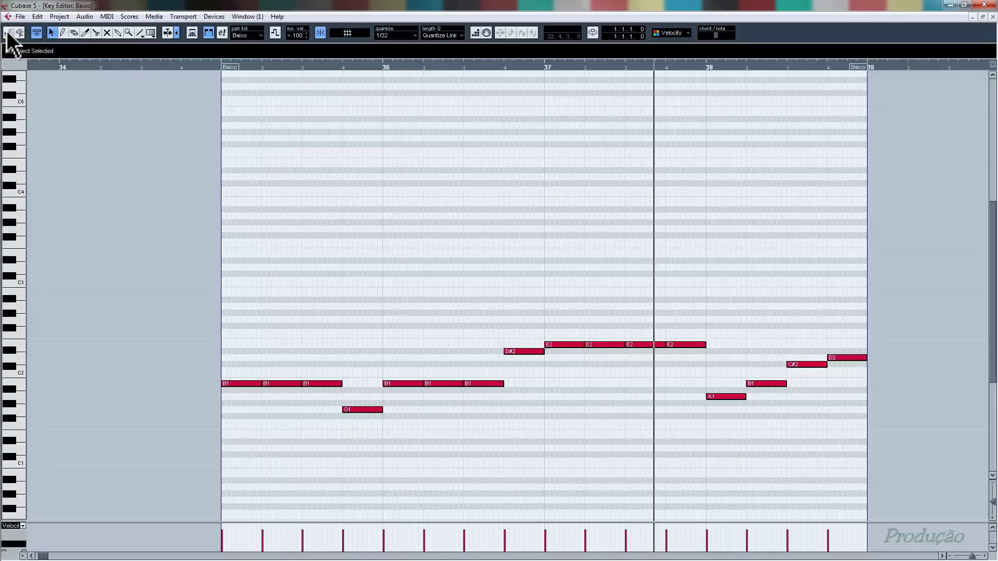
{"action": "left_click", "coordinate": [7, 32]}
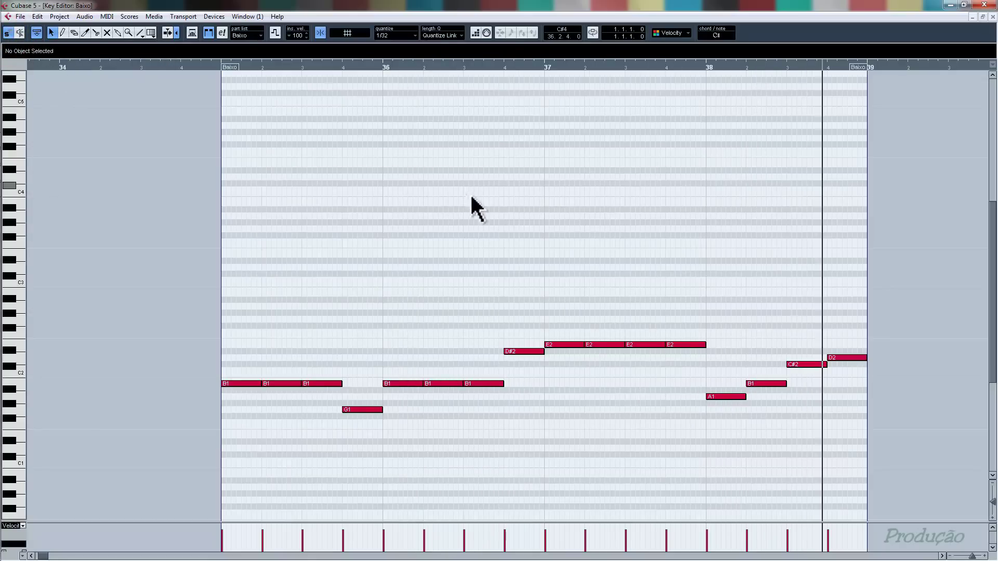
- Close the note editor and duplicate the two bass parts at bars 31 and 35 so the copies fill bars 39 to 47
{"action": "left_click", "coordinate": [992, 17]}
{"action": "left_click", "coordinate": [707, 346]}
{"action": "left_click_drag", "start_coordinate": [661, 235], "coordinate": [547, 263]}
{"action": "key", "text": "ctrl+d"}
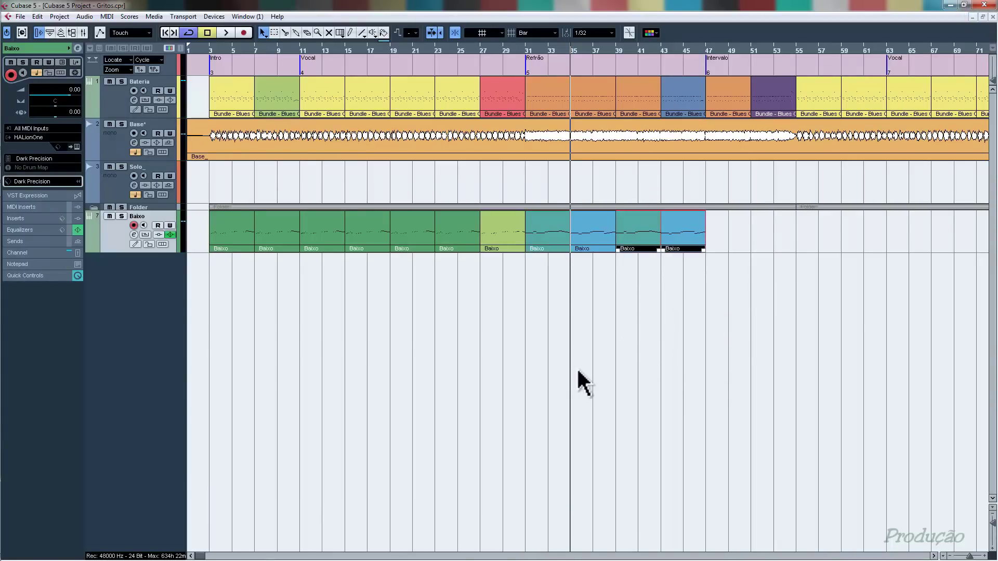
{"action": "left_click", "coordinate": [696, 341]}
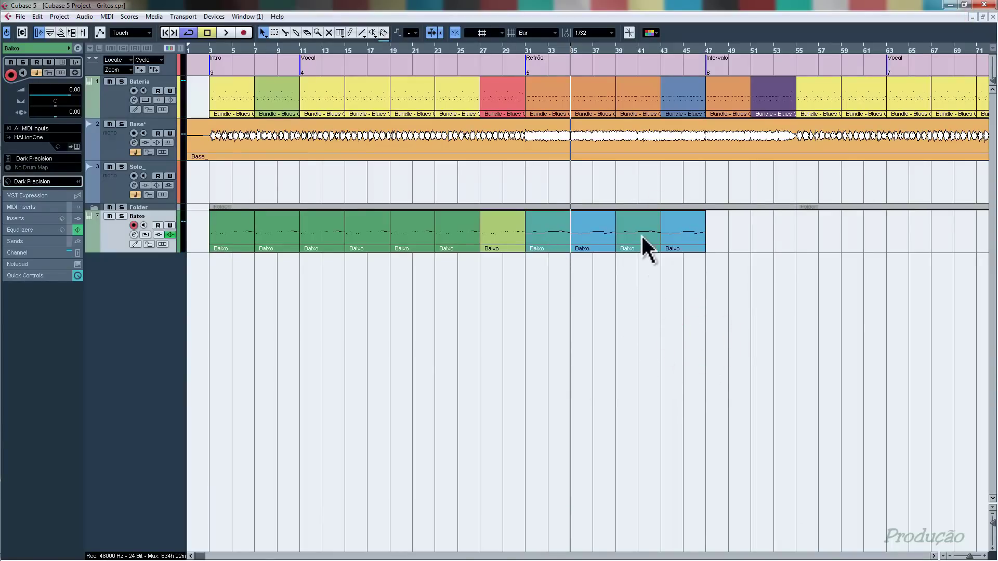
- Copy the bass part at bar 39 to bars 47 and 51, and colour the bar 51 copy yellow
{"action": "left_click_drag", "start_coordinate": [640, 232], "coordinate": [739, 210]}
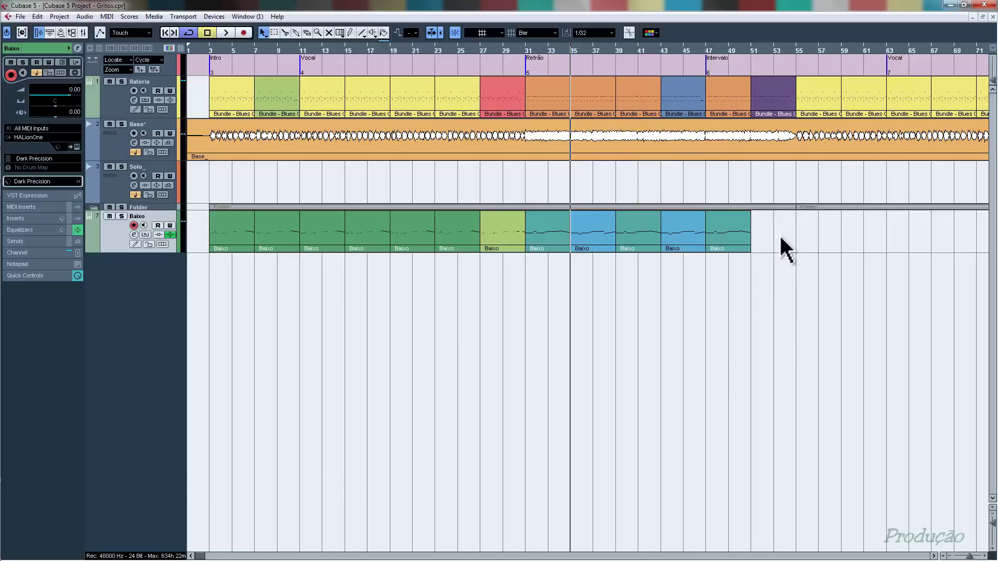
{"action": "left_click_drag", "start_coordinate": [730, 227], "coordinate": [775, 228]}
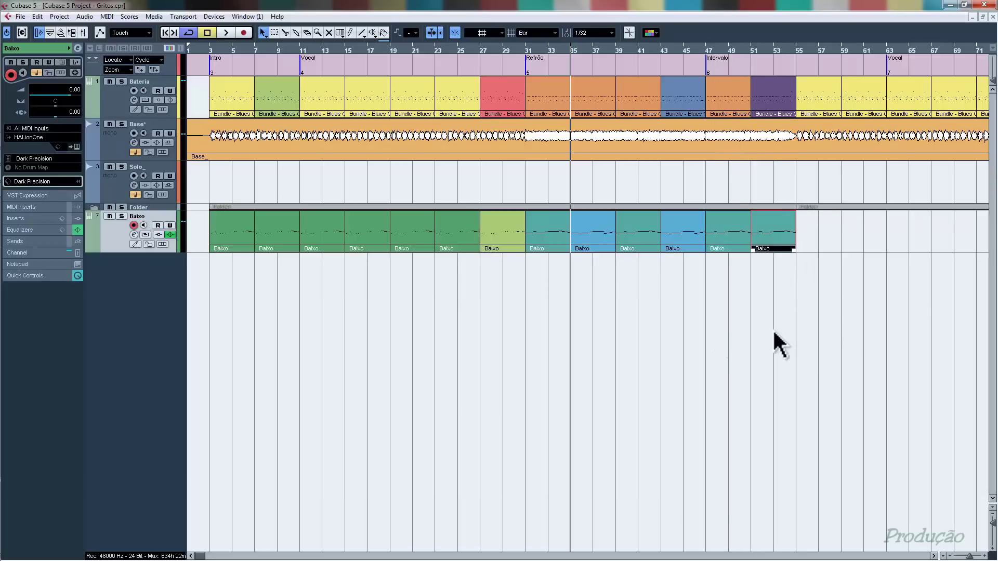
{"action": "left_click", "coordinate": [385, 42]}
{"action": "left_click", "coordinate": [423, 52]}
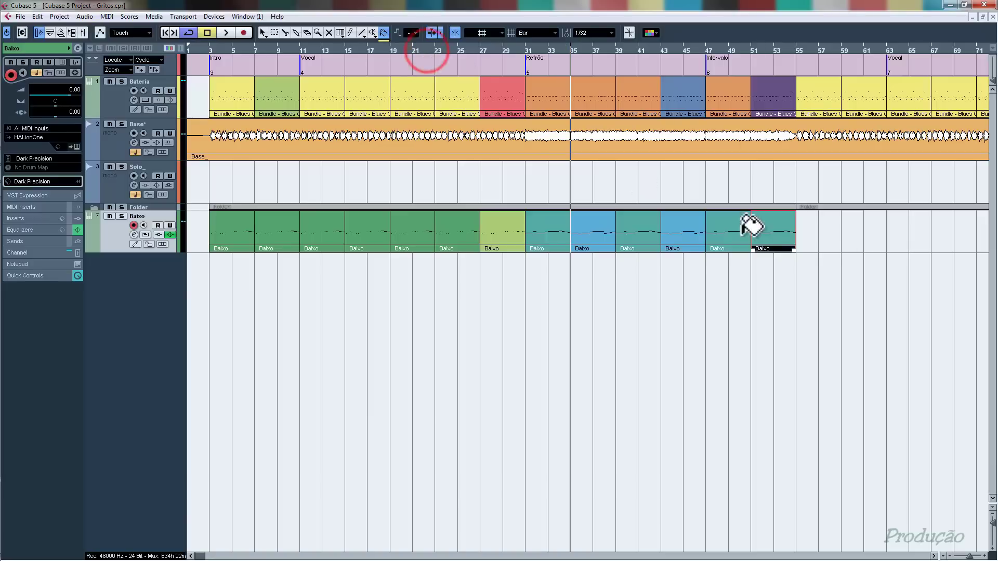
{"action": "left_click", "coordinate": [784, 215]}
{"action": "left_click", "coordinate": [710, 350]}
- Open the yellow bass part at bar 51 for note editing and lower the note at 51.4.1 to G1
{"action": "left_click", "coordinate": [768, 230]}
{"action": "double_click", "coordinate": [769, 230]}
{"action": "scroll", "coordinate": [599, 394], "scroll_direction": "left", "scroll_amount": 1}
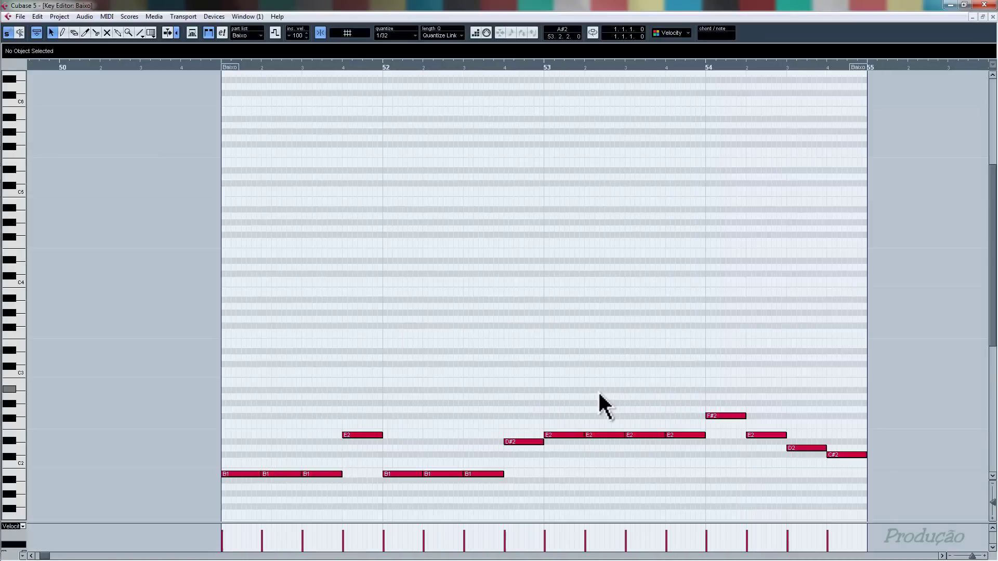
{"action": "scroll", "coordinate": [598, 394], "scroll_direction": "down", "scroll_amount": 3}
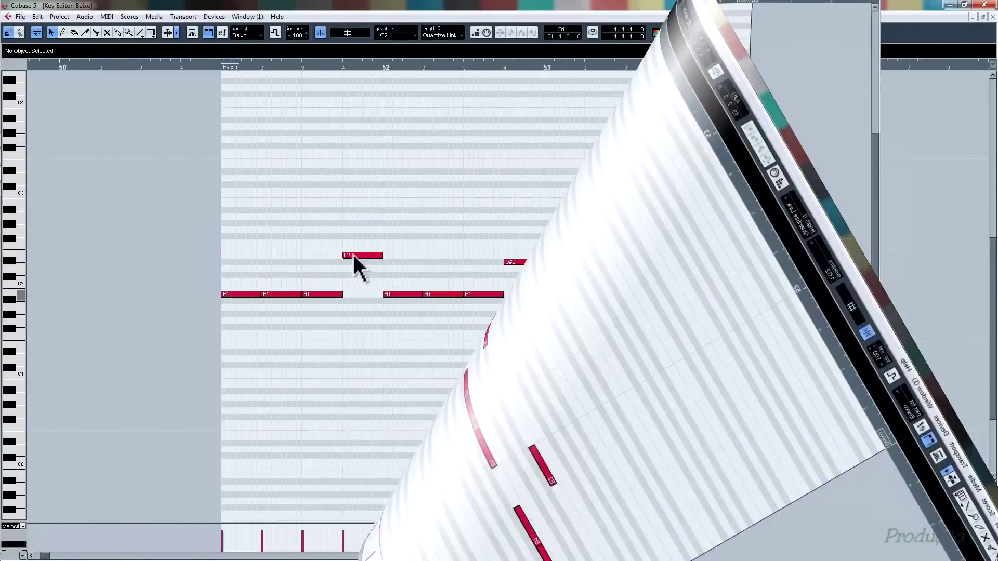
{"action": "left_click", "coordinate": [359, 255]}
{"action": "key", "text": "Down"}
{"action": "key", "text": "Down"}
{"action": "key", "text": "Down"}
{"action": "key", "text": "Down"}
{"action": "key", "text": "Down"}
{"action": "key", "text": "Down"}
{"action": "key", "text": "Down"}
{"action": "key", "text": "Down"}
{"action": "key", "text": "Down"}
{"action": "key", "text": "Down"}
{"action": "key", "text": "Up"}
{"action": "left_click", "coordinate": [527, 261]}
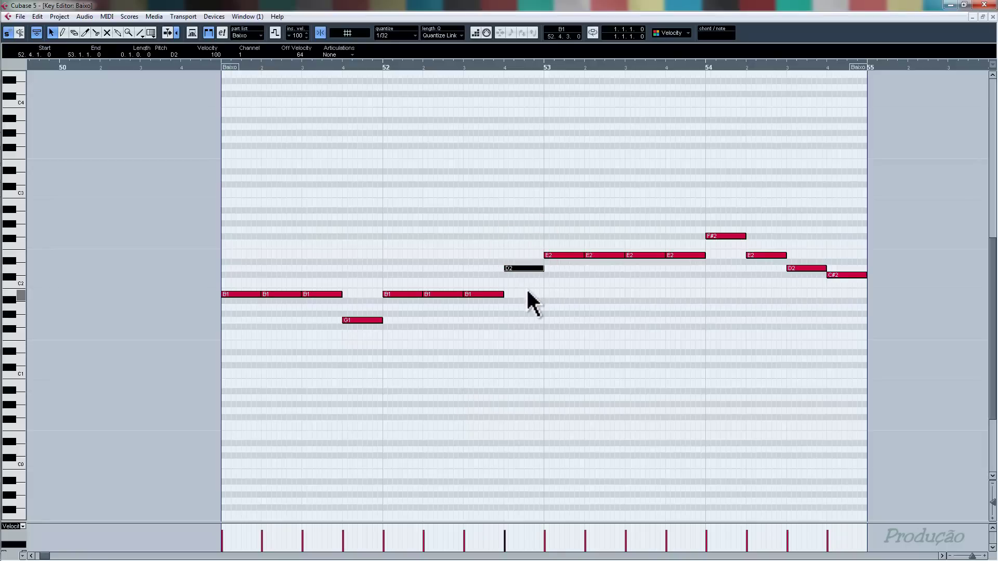
{"action": "left_click", "coordinate": [526, 337]}
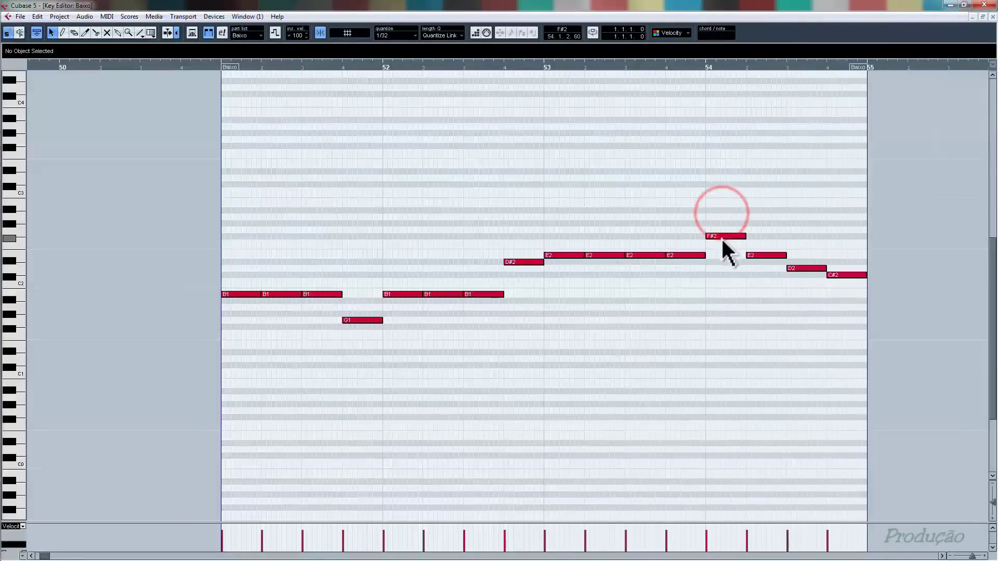
- Lower the first note of bar 54 to A1, lengthen it to two beats, and delete the E2 note at 54.2.1
{"action": "left_click_drag", "start_coordinate": [721, 237], "coordinate": [786, 310]}
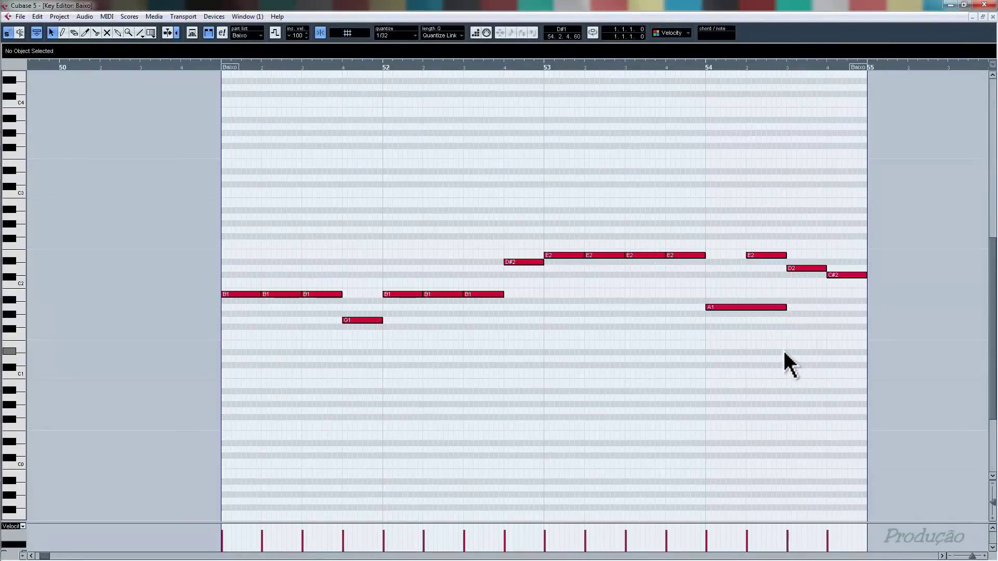
{"action": "left_click_drag", "start_coordinate": [766, 273], "coordinate": [766, 273]}
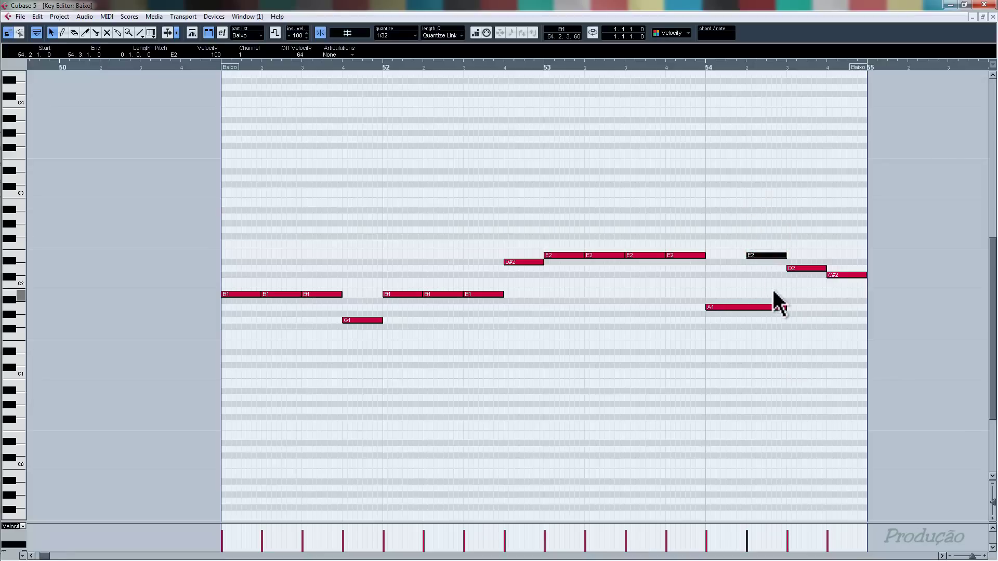
{"action": "key", "text": "Delete"}
- Set the note at 54.3.1 to C#2 and the note at 54.4.1 to a D2 half a beat long
{"action": "left_click", "coordinate": [797, 297]}
{"action": "left_click_drag", "start_coordinate": [804, 267], "coordinate": [847, 269]}
{"action": "left_click", "coordinate": [850, 407]}
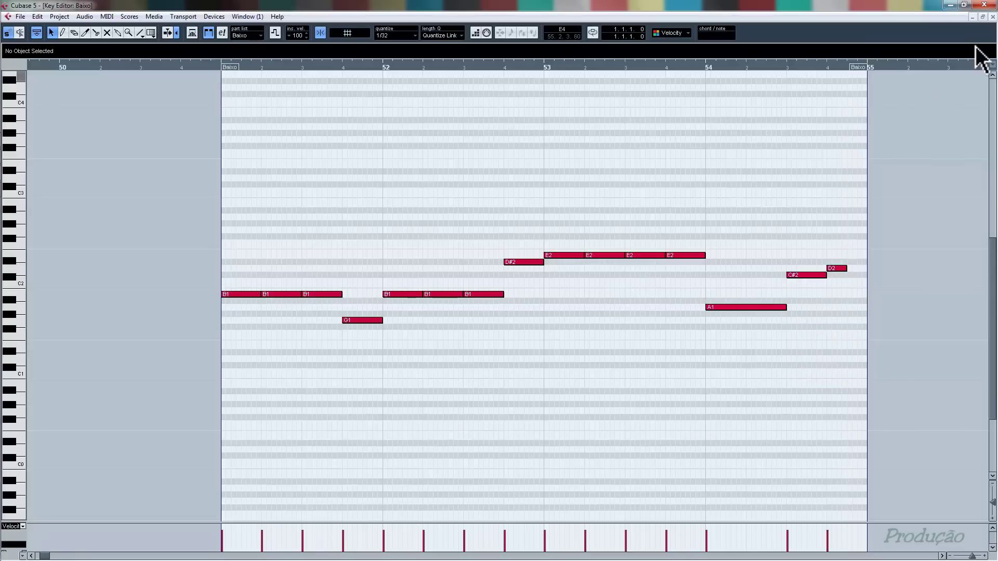
- Close the note editor and move the project cursor to the Intervalo marker at bar 47
{"action": "left_click", "coordinate": [992, 17]}
{"action": "left_click", "coordinate": [771, 331]}
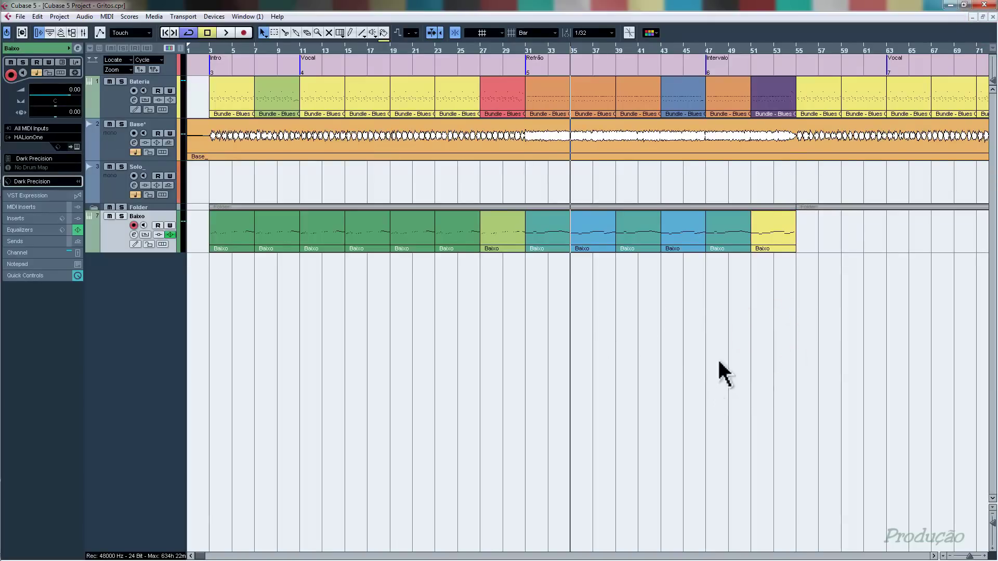
{"action": "key", "text": "shift+n"}
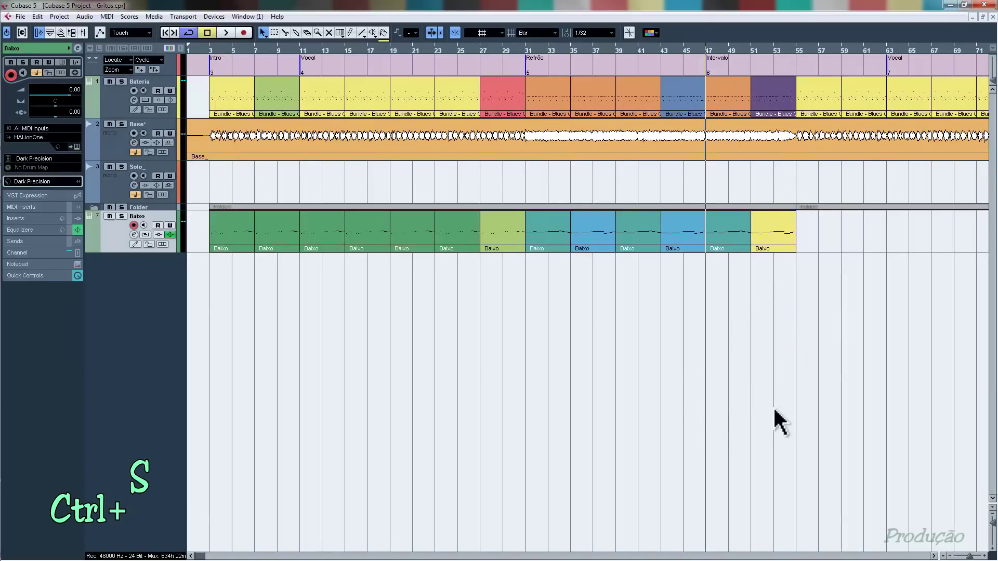
- Play back the bass from the Intervalo marker, and duplicate the whole sequence of Baixo parts directly after the existing ones
{"action": "key", "text": "space"}
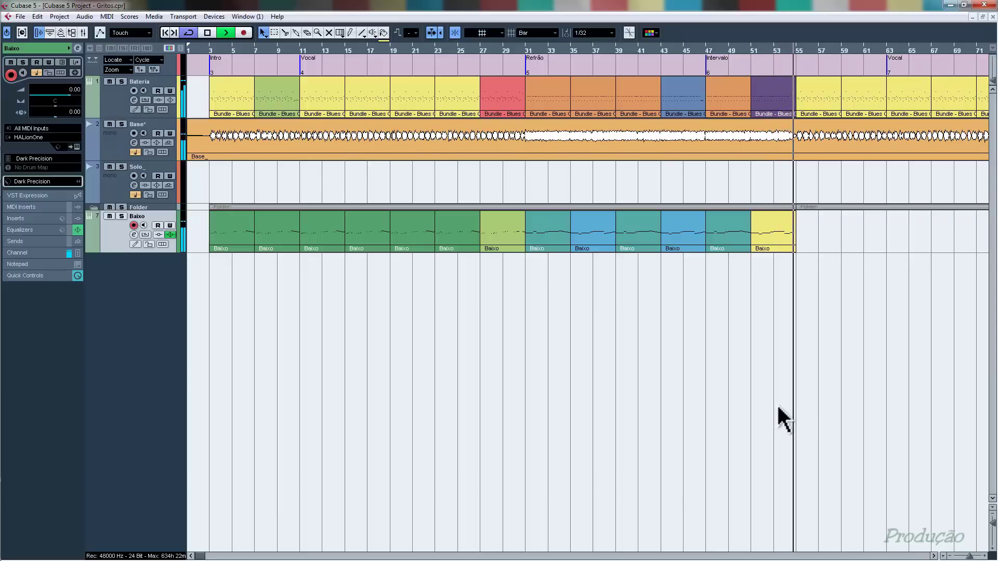
{"action": "key", "text": "space"}
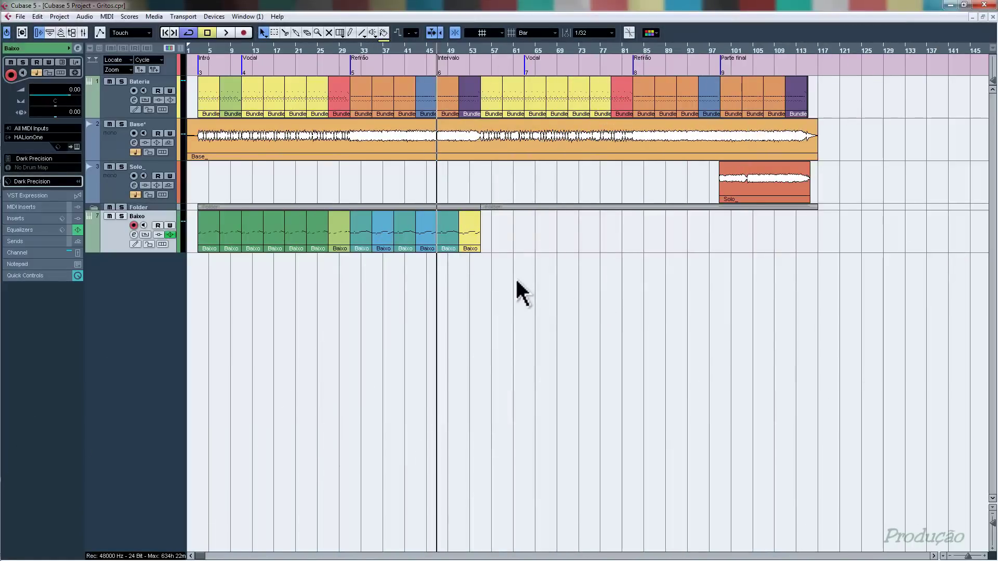
{"action": "left_click_drag", "start_coordinate": [527, 230], "coordinate": [197, 273]}
{"action": "key", "text": "ctrl+d"}
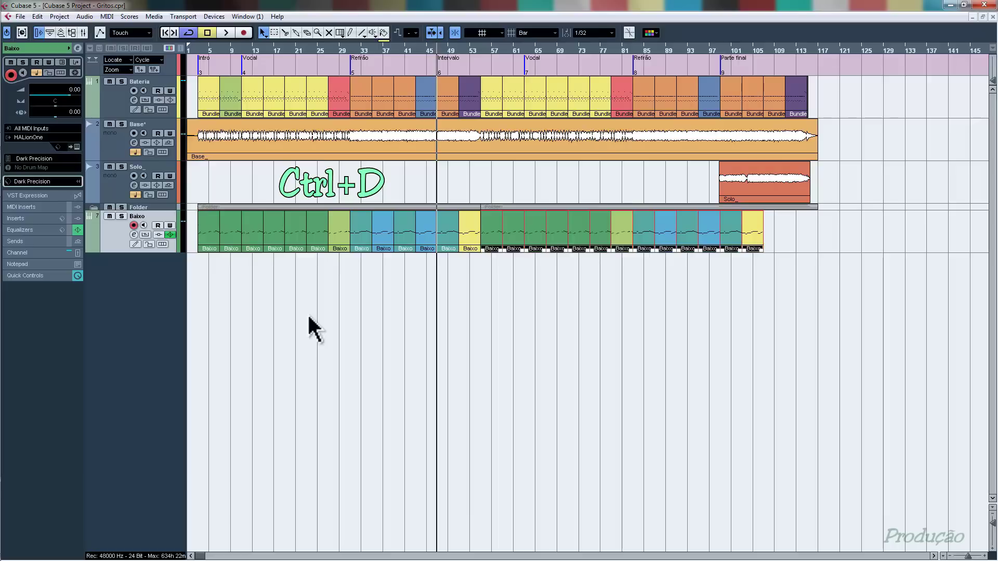
{"action": "left_click", "coordinate": [688, 323]}
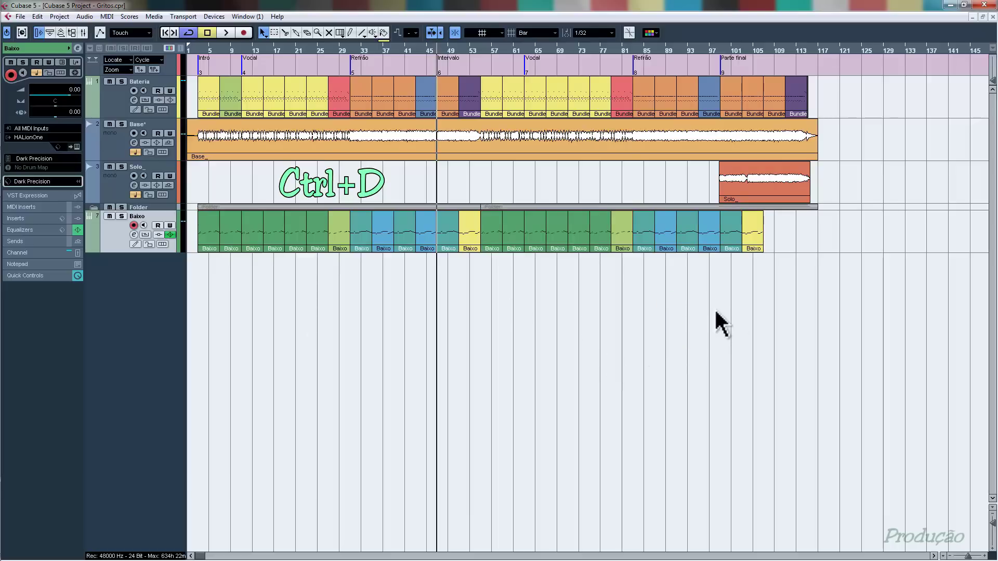
- Replace the blue Baixo parts in the second Refrão with copies of the teal part and remove the final yellow part
{"action": "left_click", "coordinate": [666, 234]}
{"action": "key", "text": "Delete"}
{"action": "left_click", "coordinate": [710, 225]}
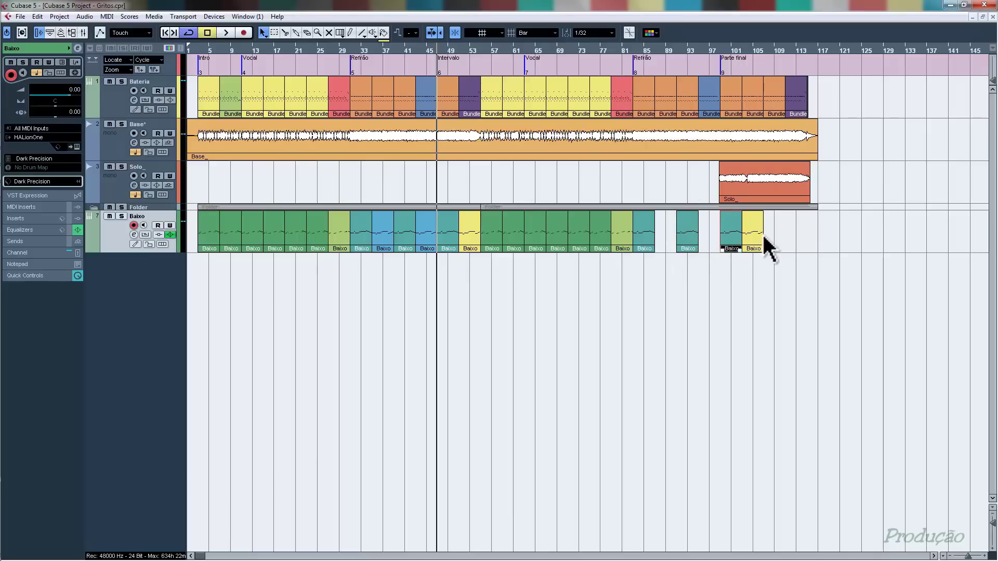
{"action": "left_click_drag", "start_coordinate": [643, 229], "coordinate": [706, 234]}
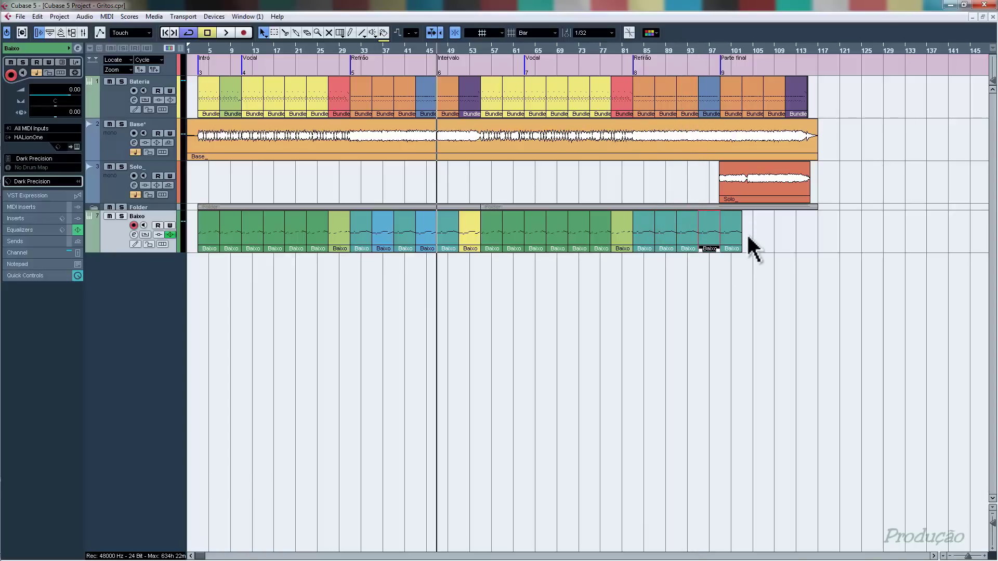
- Duplicate the teal Baixo part repeatedly through the Parte final until the bass reaches bar 119
{"action": "key", "text": "ctrl+d"}
{"action": "key", "text": "ctrl+d"}
{"action": "key", "text": "ctrl+d"}
{"action": "key", "text": "ctrl+d"}
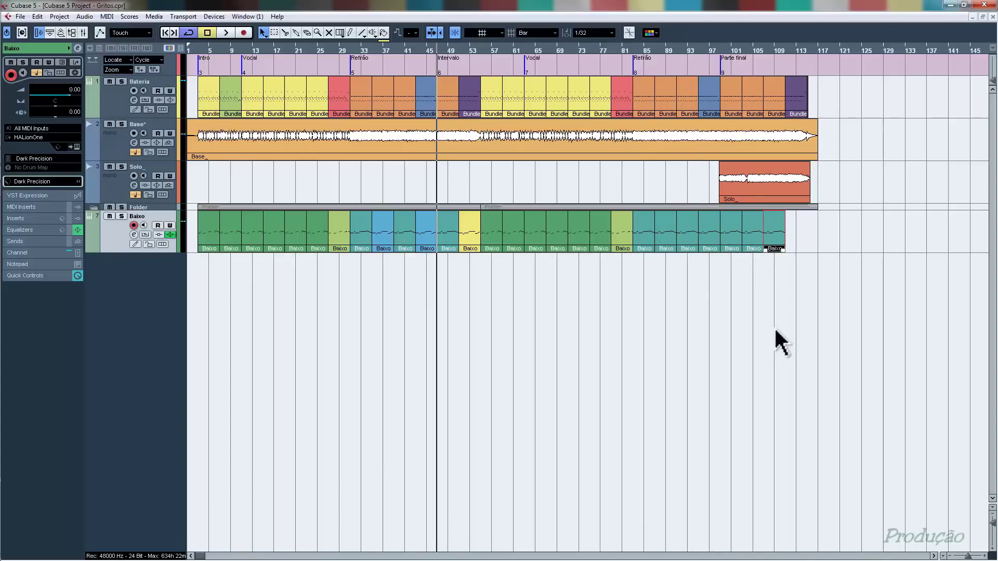
{"action": "left_click", "coordinate": [830, 344]}
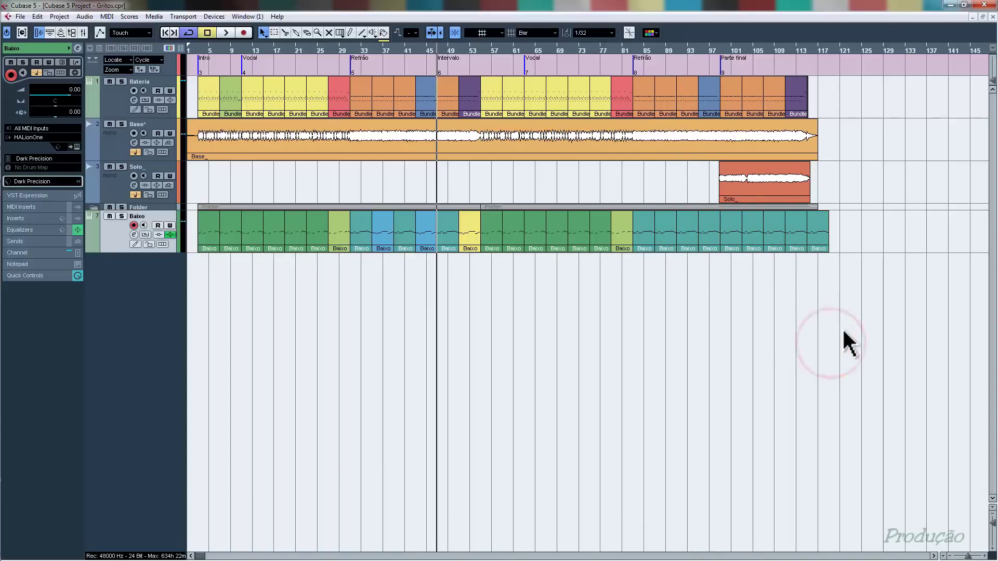
- In the last Baixo part, starting at bar 115, delete every note except the first B1
{"action": "left_click_drag", "start_coordinate": [837, 49], "coordinate": [750, 256]}
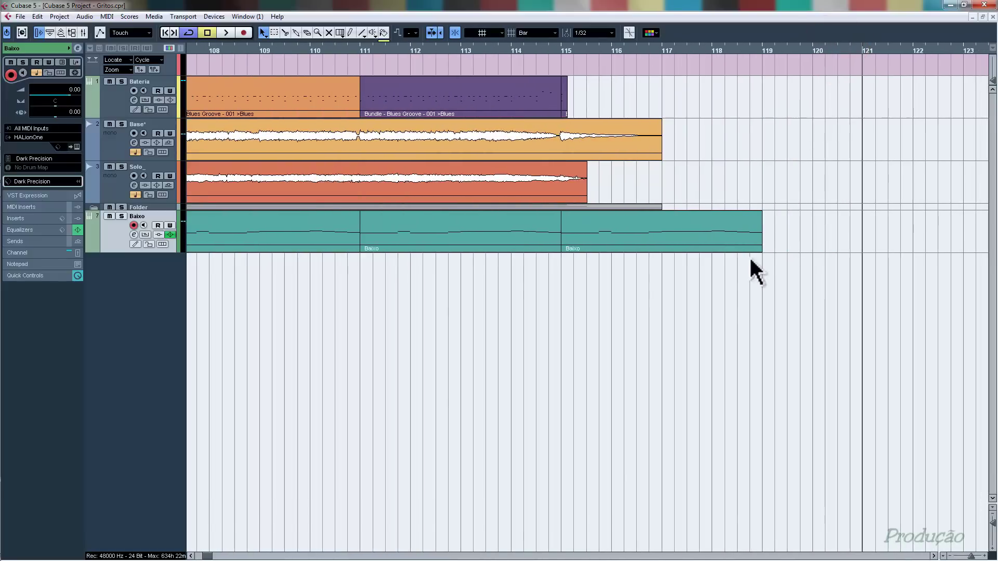
{"action": "left_click", "coordinate": [556, 51]}
{"action": "double_click", "coordinate": [600, 226]}
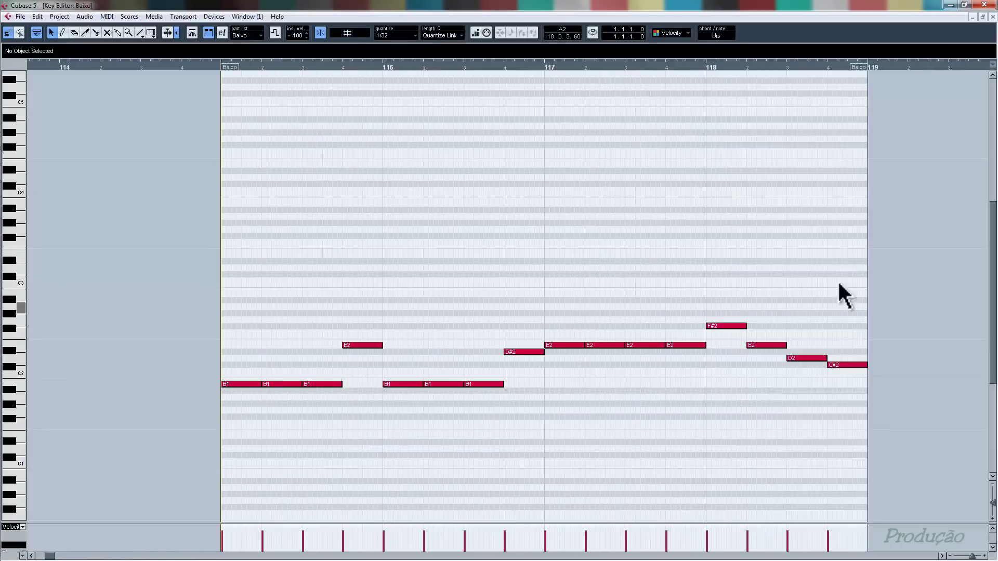
{"action": "left_click_drag", "start_coordinate": [864, 247], "coordinate": [276, 477]}
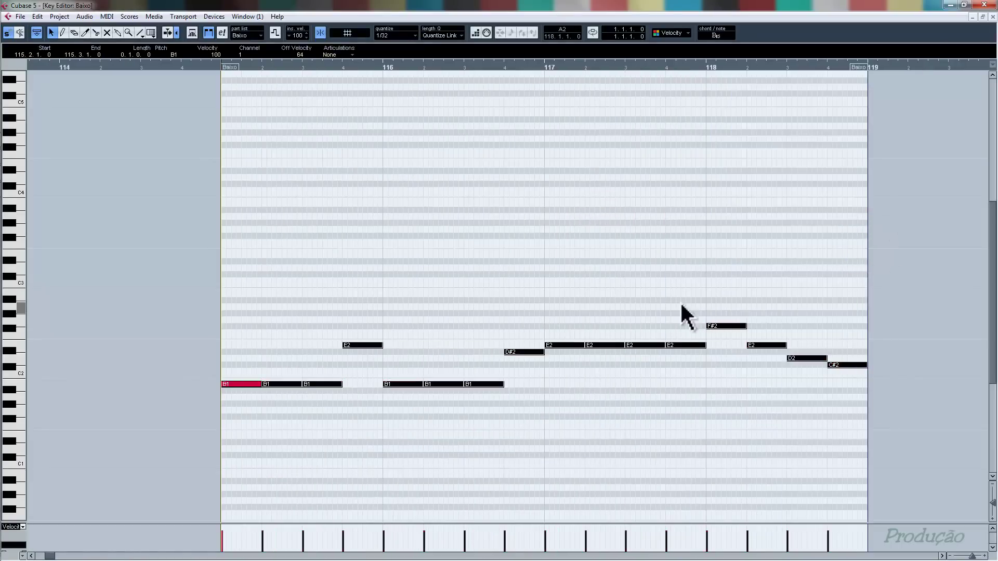
{"action": "key", "text": "Delete"}
{"action": "left_click", "coordinate": [238, 384]}
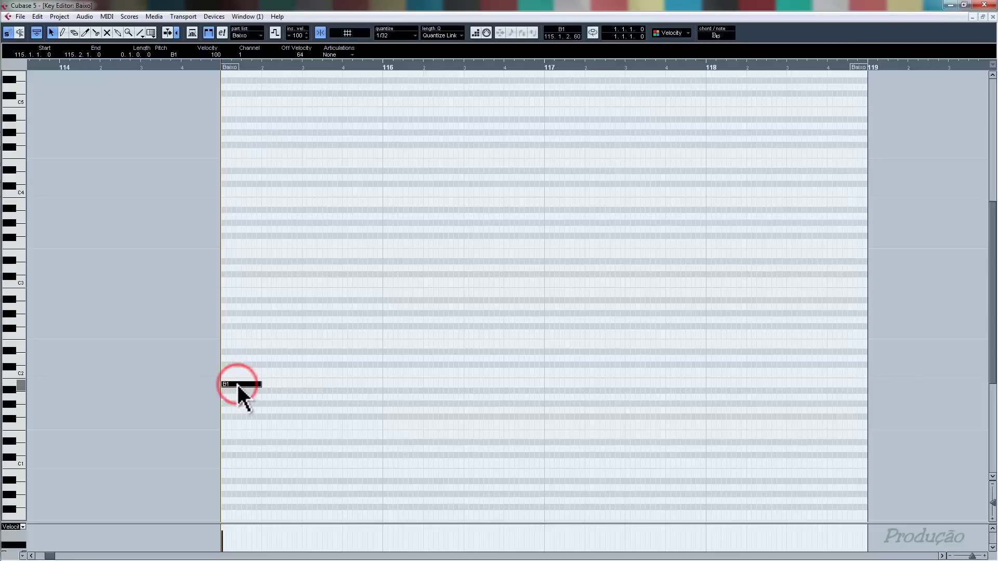
- Turn on acoustic feedback, lengthen the B1 note to a full bar and end its part at bar 116
{"action": "left_click", "coordinate": [20, 33]}
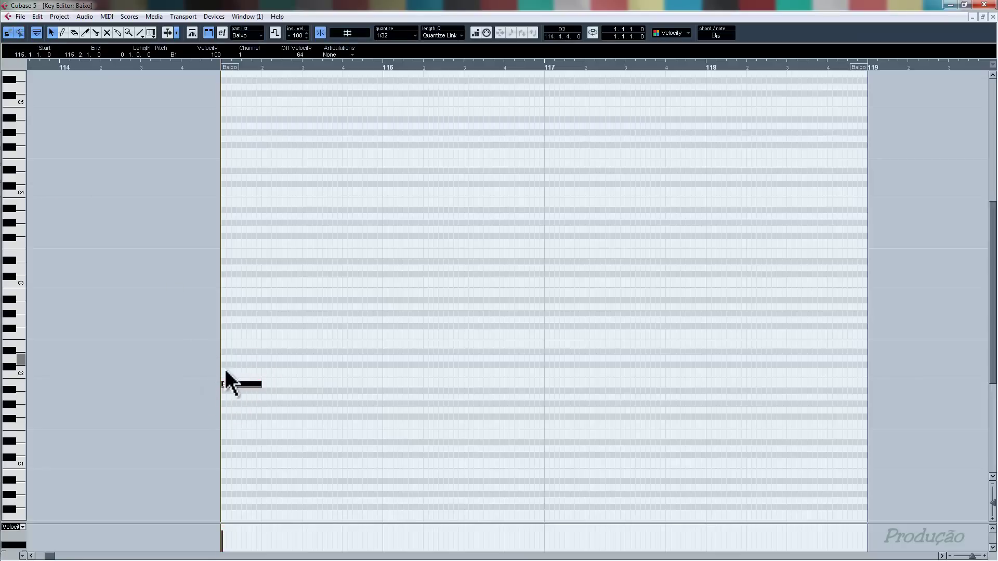
{"action": "left_click_drag", "start_coordinate": [260, 384], "coordinate": [382, 385]}
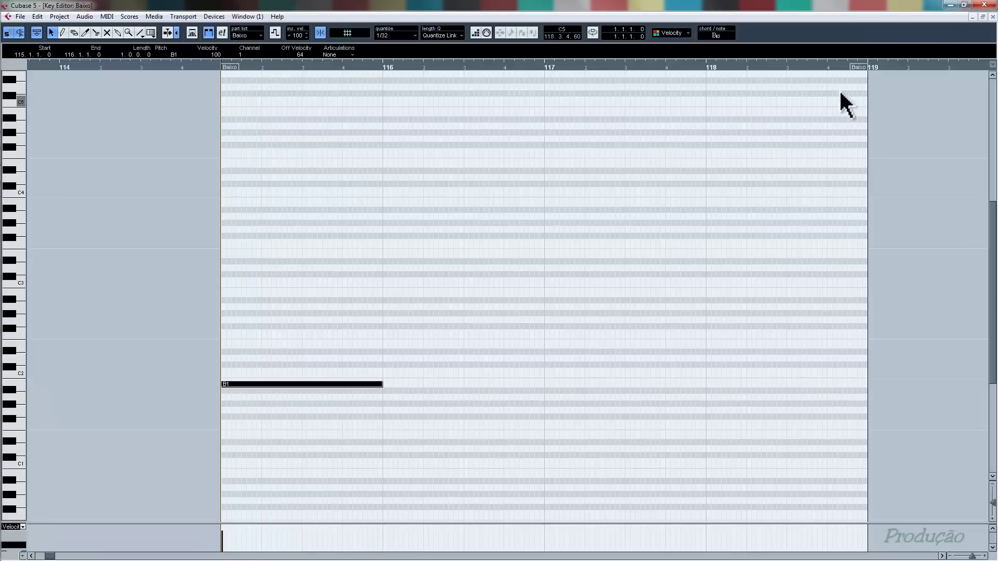
{"action": "mouse_move", "coordinate": [857, 71]}
{"action": "left_mouse_down"}
{"action": "mouse_move", "coordinate": [372, 83]}
{"action": "mouse_move", "coordinate": [380, 78]}
{"action": "left_mouse_up"}
{"action": "left_click", "coordinate": [992, 17]}
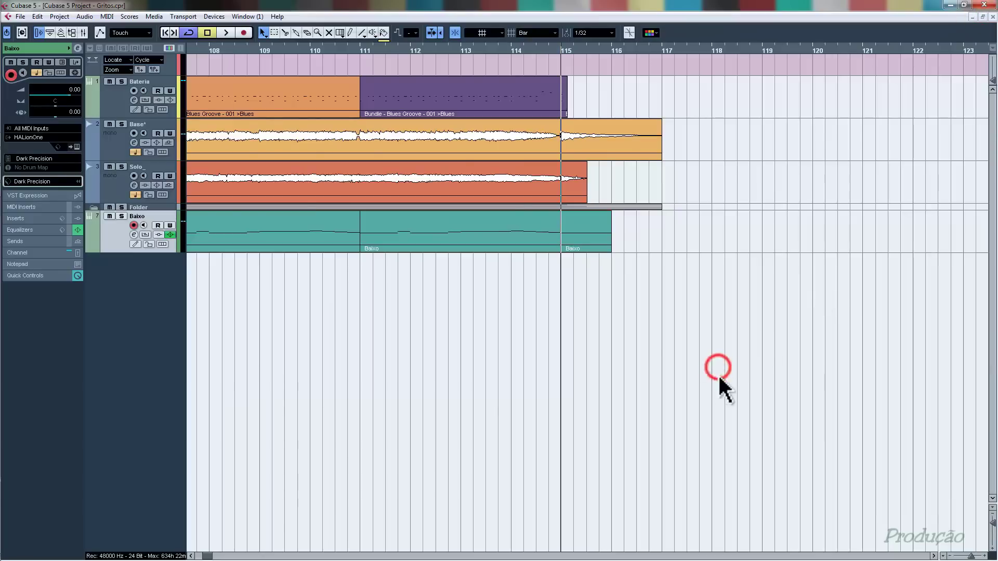
- Play the song's ending from bar 112 to check the final bass note
{"action": "left_click", "coordinate": [410, 52]}
{"action": "key", "text": "space"}
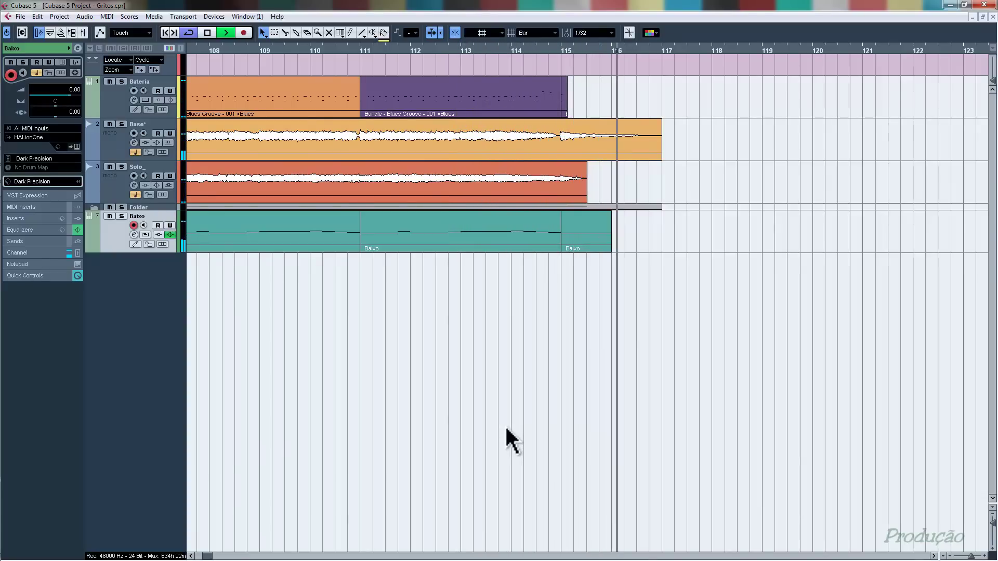
{"action": "key", "text": "space"}
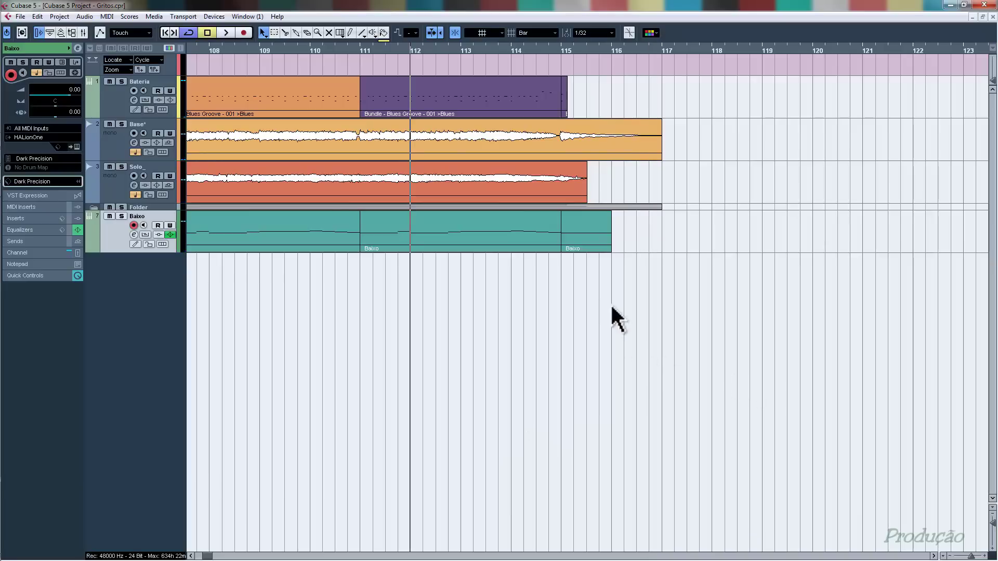
- Extend the last Baixo part to bar 117 and lengthen its B1 note to end at 116.4.4.60
{"action": "left_click_drag", "start_coordinate": [608, 249], "coordinate": [684, 250]}
{"action": "double_click", "coordinate": [618, 232]}
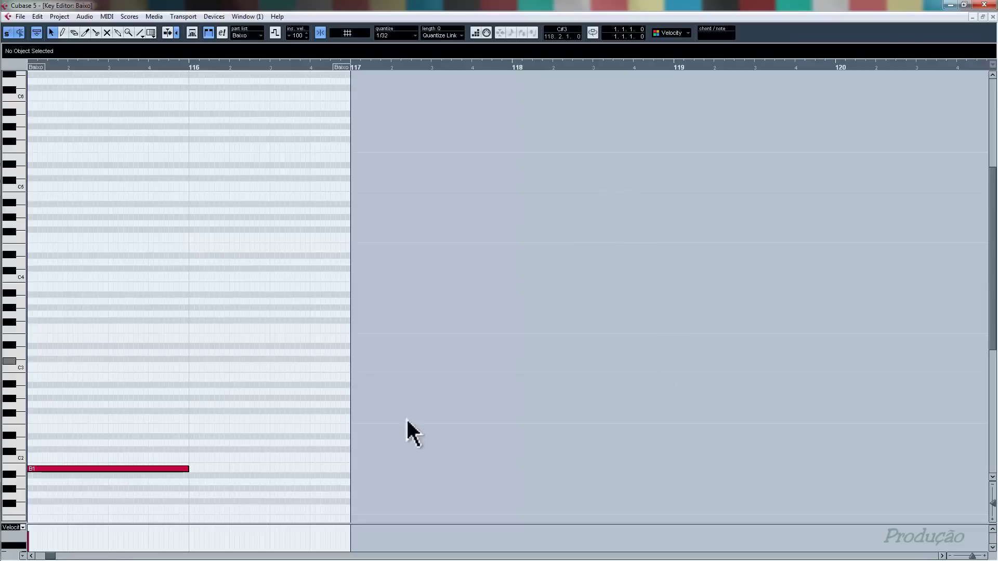
{"action": "left_click_drag", "start_coordinate": [188, 469], "coordinate": [345, 473]}
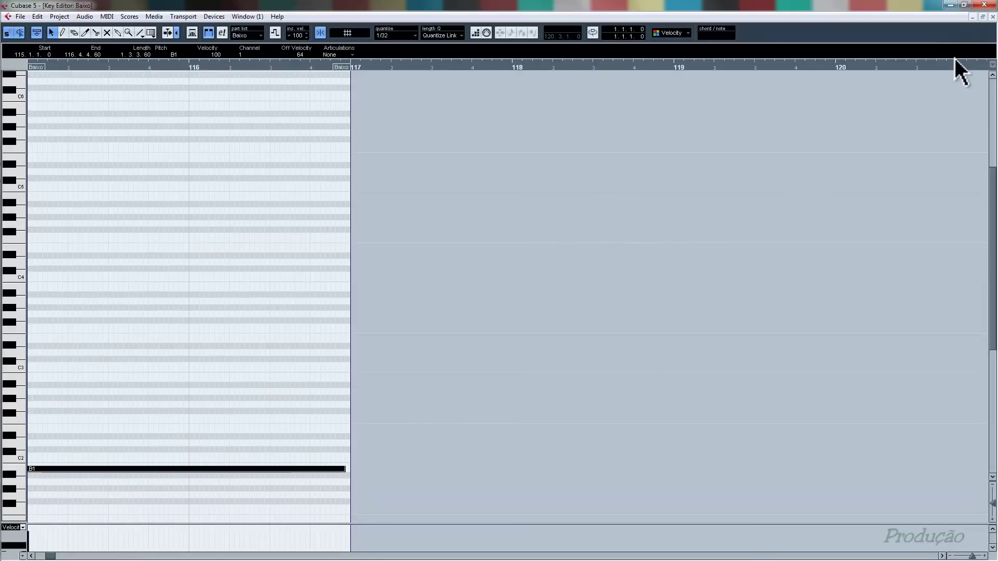
{"action": "left_click", "coordinate": [992, 16]}
{"action": "left_click", "coordinate": [658, 354]}
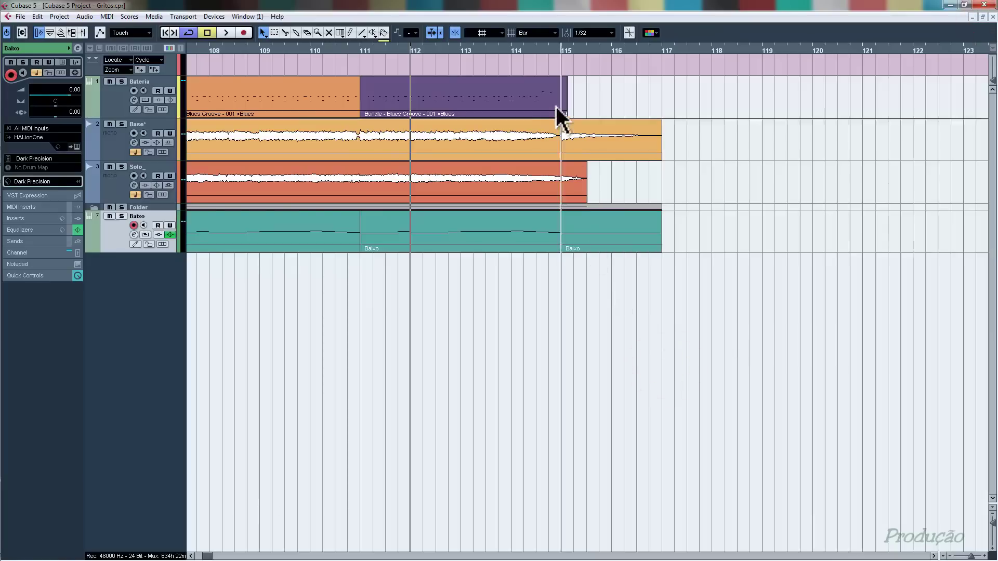
- Play the ending from bar 114 to hear the lengthened bass note
{"action": "left_click", "coordinate": [536, 53]}
{"action": "key", "text": "space"}
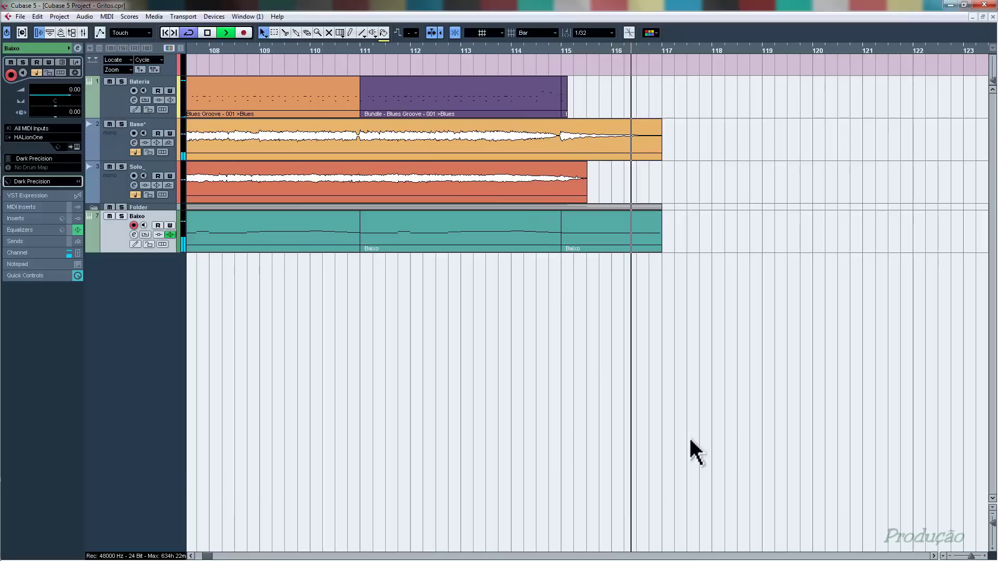
{"action": "key", "text": "space"}
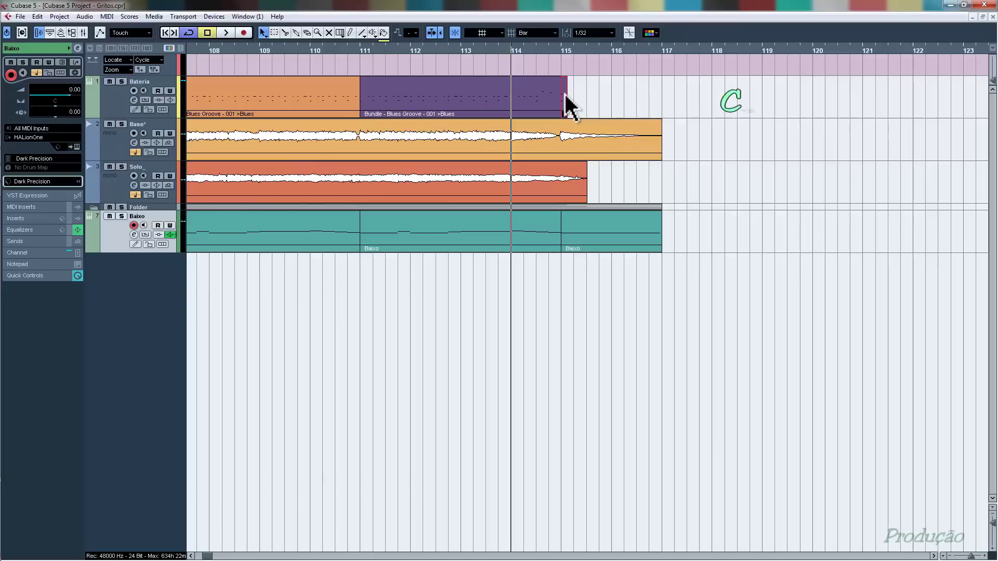
- Duplicate the short Bateria part at bar 115 and move the copy so it starts just before bar 117
{"action": "key", "text": "ctrl+d"}
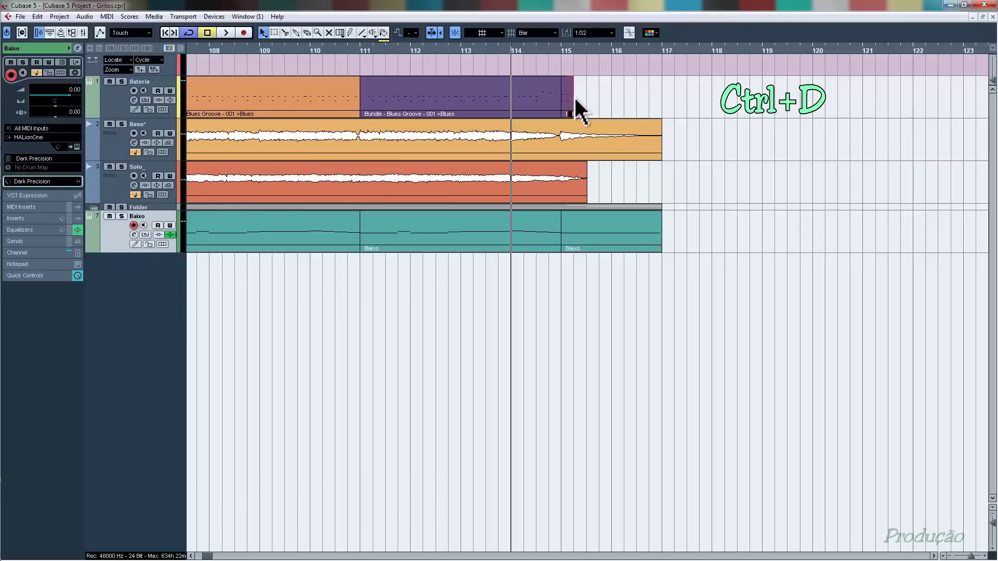
{"action": "left_click_drag", "start_coordinate": [572, 95], "coordinate": [650, 95]}
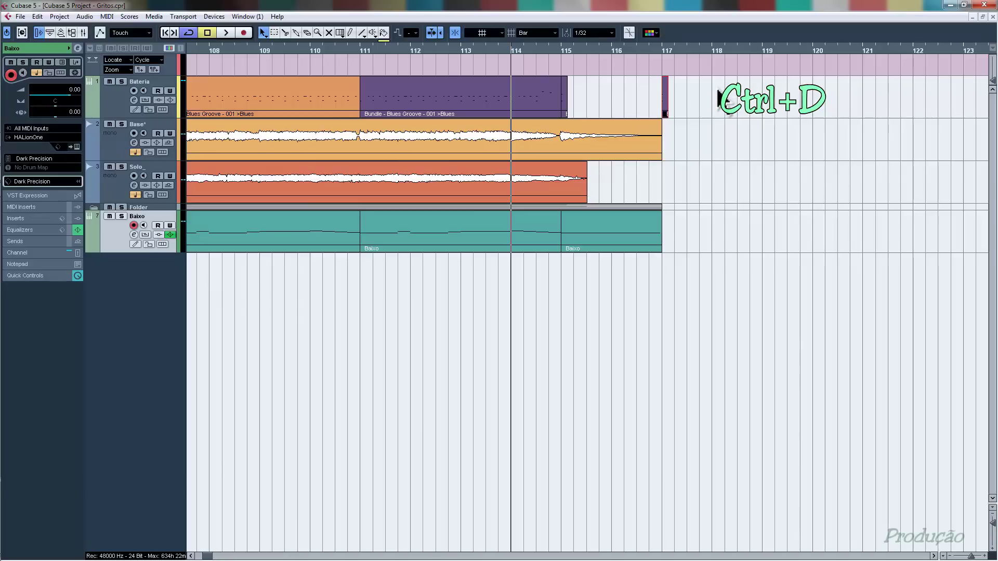
{"action": "left_click_drag", "start_coordinate": [683, 51], "coordinate": [689, 89]}
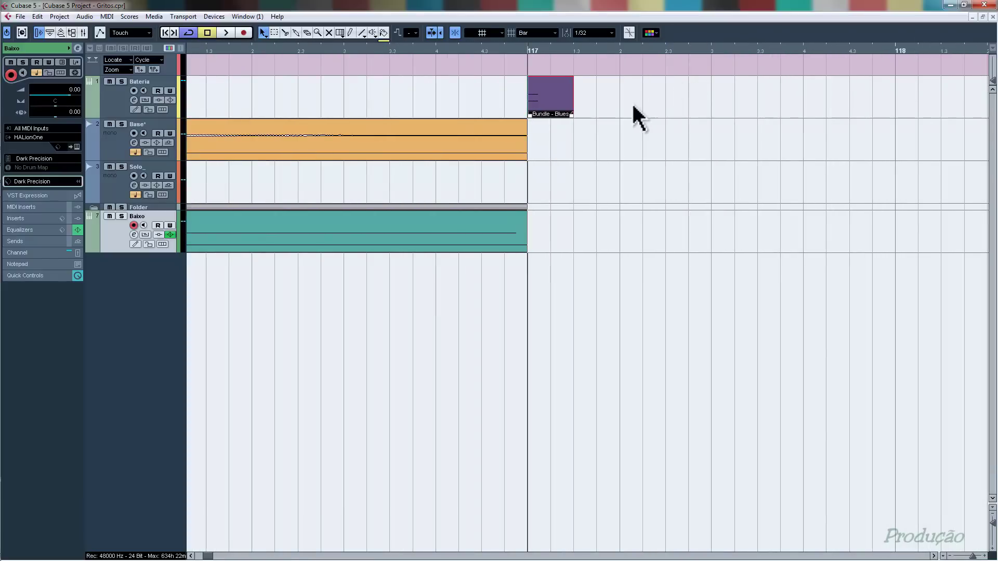
{"action": "left_click_drag", "start_coordinate": [551, 103], "coordinate": [507, 69]}
{"action": "left_click_drag", "start_coordinate": [604, 101], "coordinate": [591, 99]}
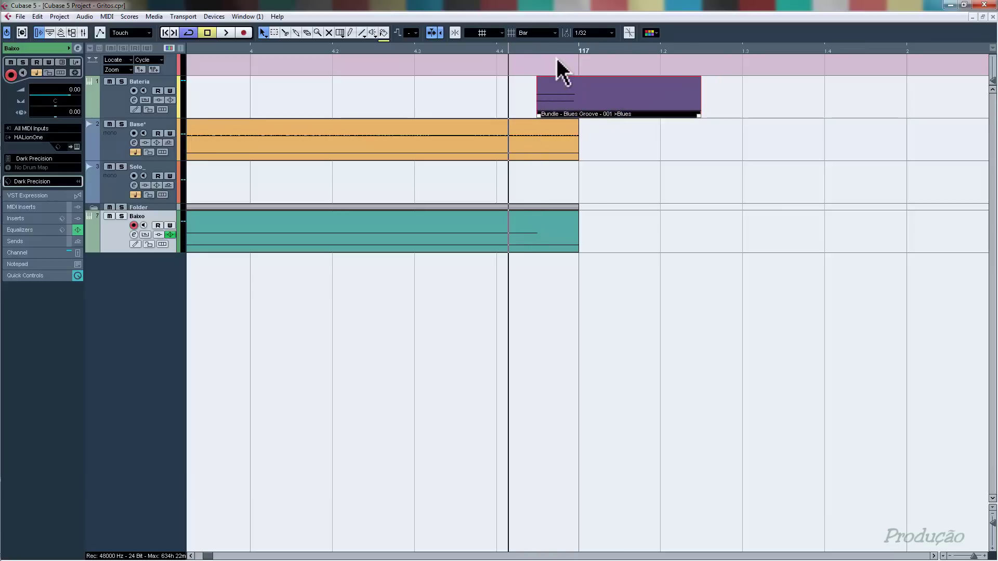
- Snap the Bateria copy to the Use Quantize grid just before bar 117 and trim its end to bar 117
{"action": "key", "text": "j"}
{"action": "left_click", "coordinate": [536, 32]}
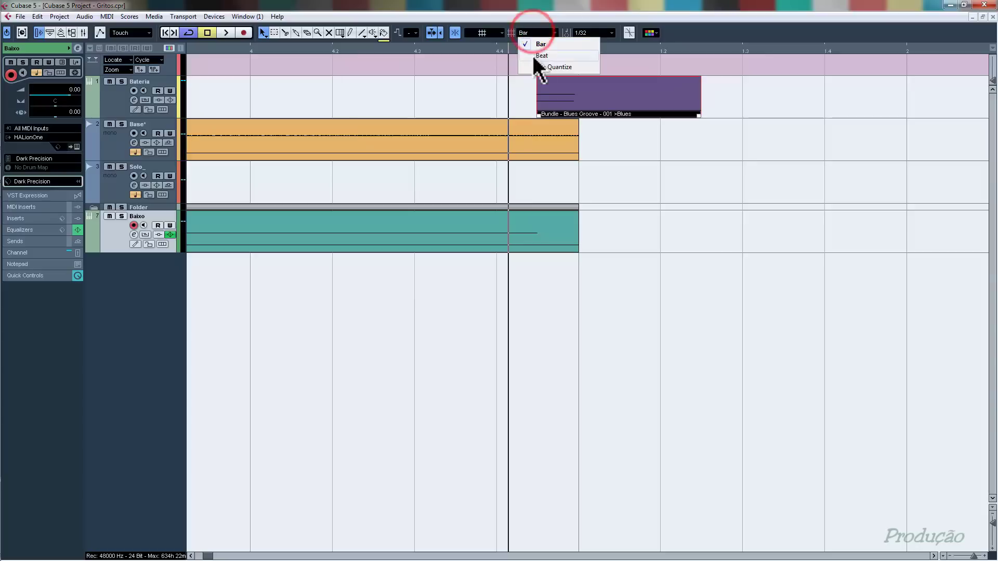
{"action": "left_click", "coordinate": [535, 66]}
{"action": "left_click_drag", "start_coordinate": [560, 106], "coordinate": [554, 106]}
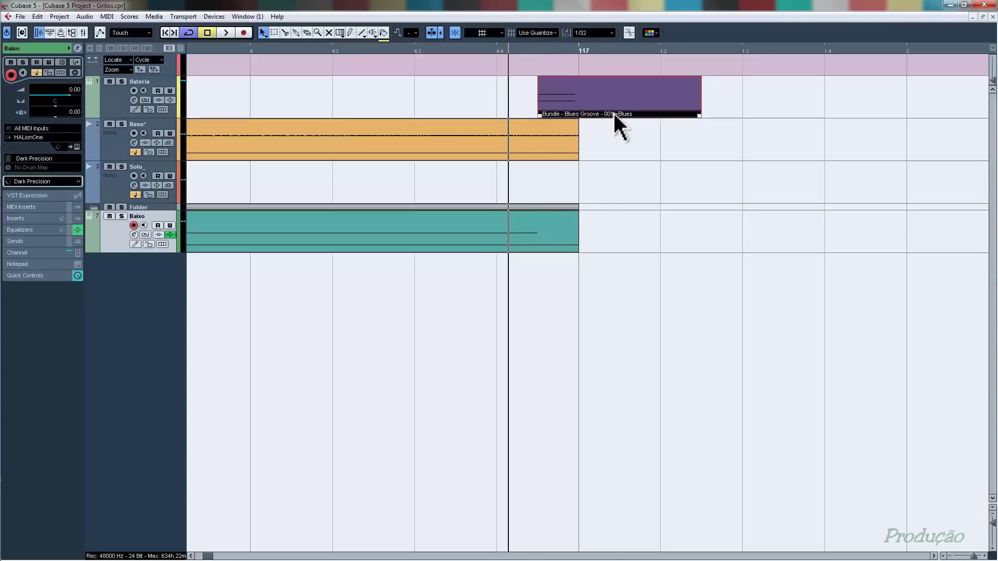
{"action": "left_click_drag", "start_coordinate": [699, 114], "coordinate": [579, 114]}
{"action": "left_click", "coordinate": [630, 134]}
- In the trimmed Bateria part, move the D3 note to D1 at 116.4.4.0 with a length of 0.0.0.16
{"action": "double_click", "coordinate": [559, 99]}
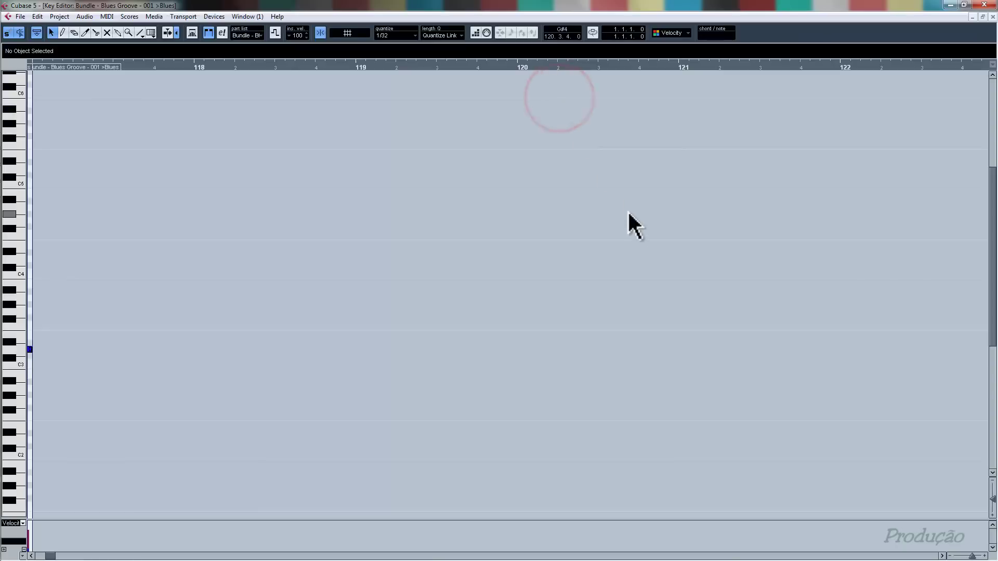
{"action": "key", "text": "h"}
{"action": "key", "text": "h"}
{"action": "key", "text": "h"}
{"action": "key", "text": "h"}
{"action": "key", "text": "h"}
{"action": "key", "text": "h"}
{"action": "key", "text": "h"}
{"action": "key", "text": "h"}
{"action": "key", "text": "h"}
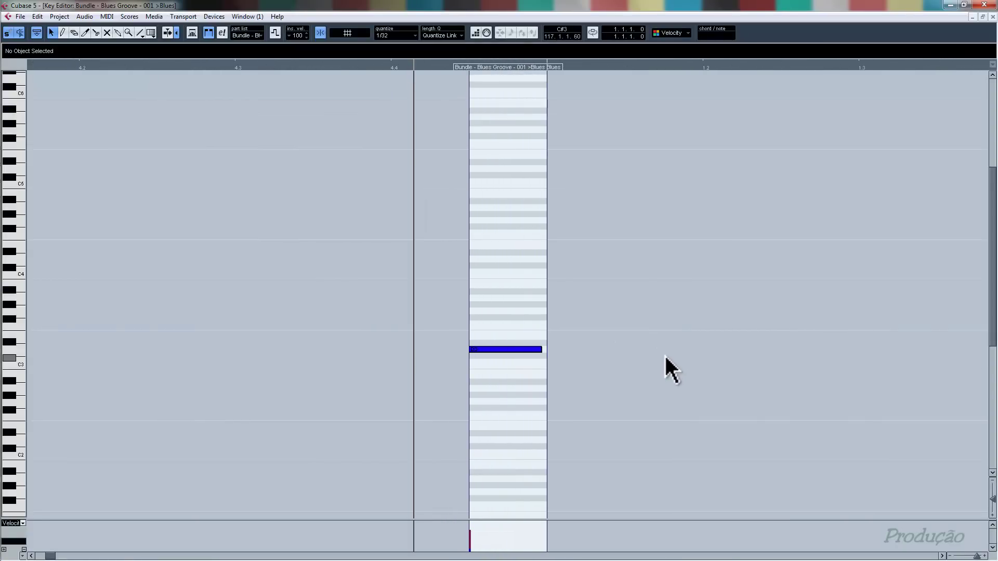
{"action": "left_click", "coordinate": [487, 348]}
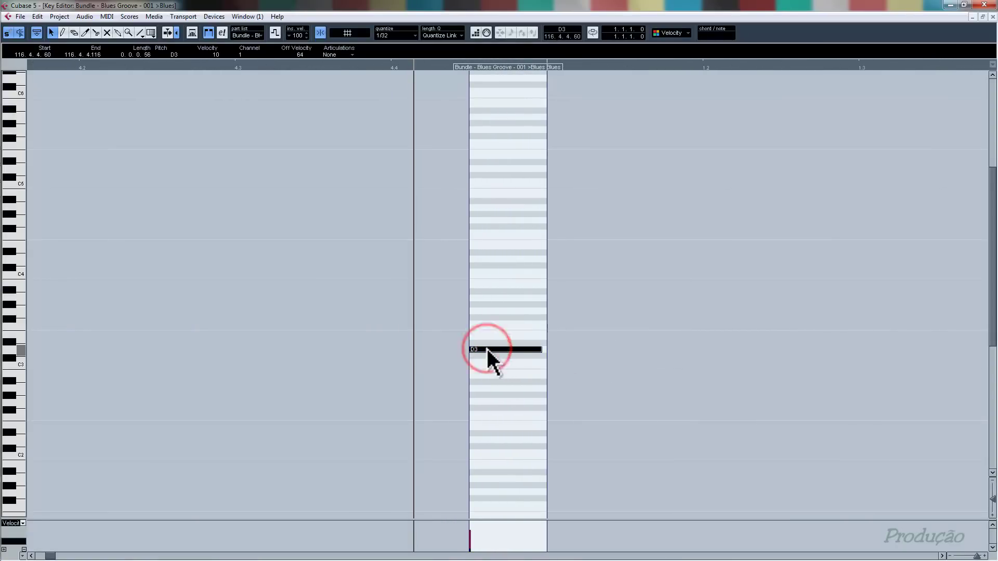
{"action": "left_click_drag", "start_coordinate": [488, 349], "coordinate": [495, 453]}
{"action": "scroll", "coordinate": [498, 428], "scroll_direction": "down", "scroll_amount": 5}
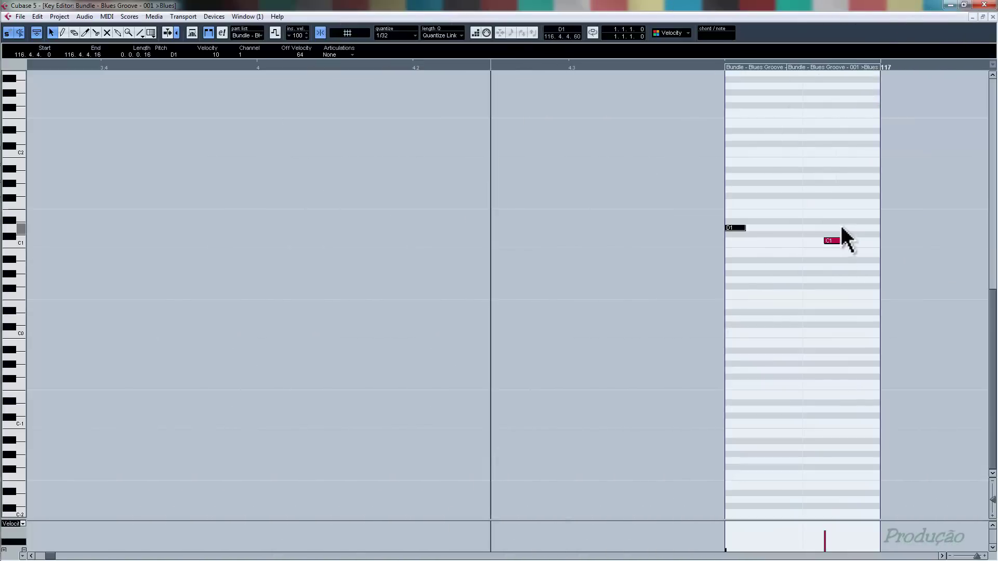
- Set the C1 note's velocity to 58 in the Bateria part and return to the project window
{"action": "left_click", "coordinate": [839, 240]}
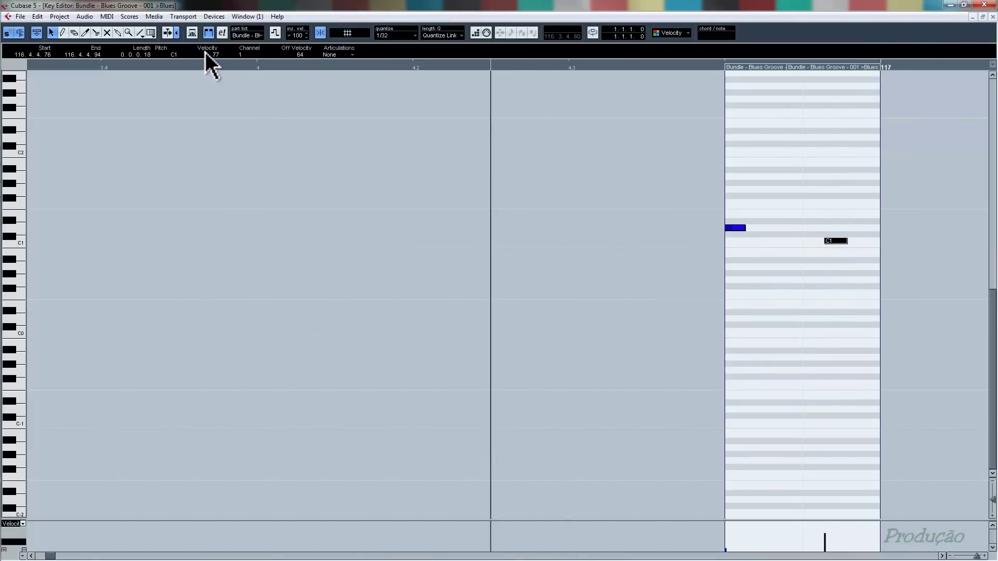
{"action": "scroll", "coordinate": [206, 55], "scroll_direction": "down", "scroll_amount": 8}
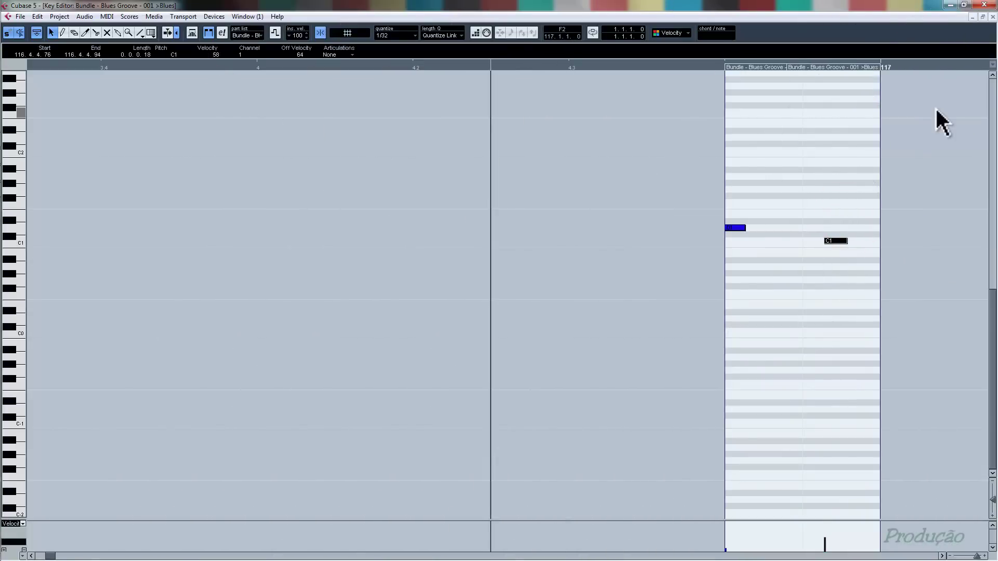
{"action": "left_click", "coordinate": [993, 18]}
{"action": "left_click", "coordinate": [702, 287]}
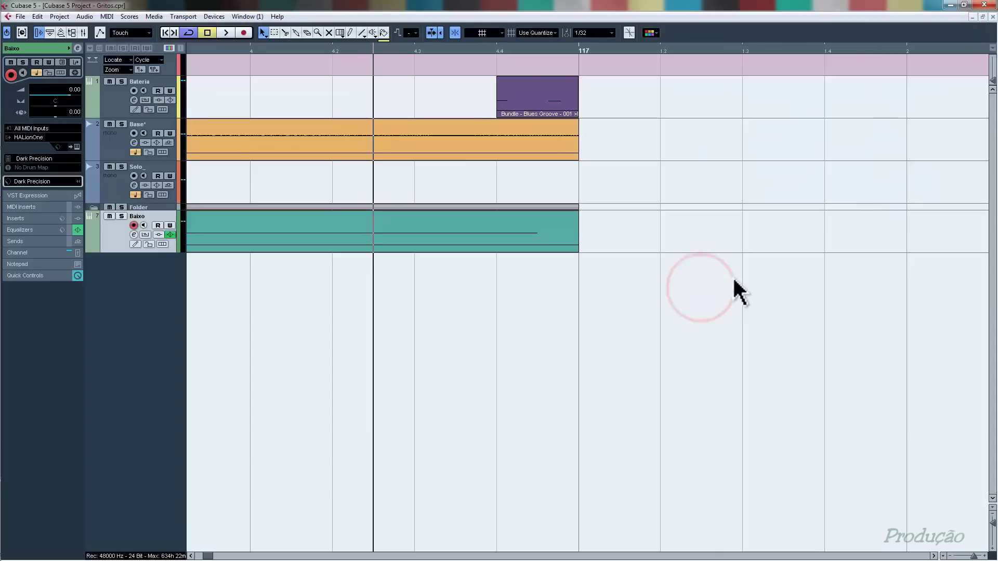
- Play back the song's ending from just before bar 115 to check the final drum and bass hits
{"action": "key", "text": "g"}
{"action": "key", "text": "g"}
{"action": "key", "text": "g"}
{"action": "key", "text": "g"}
{"action": "key", "text": "g"}
{"action": "key", "text": "g"}
{"action": "key", "text": "g"}
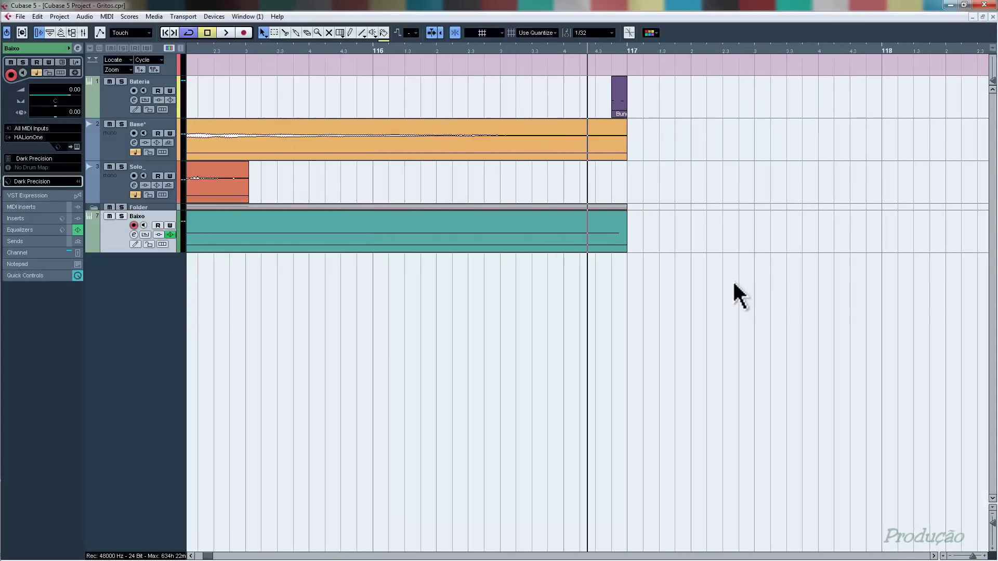
{"action": "key", "text": "g"}
{"action": "left_click", "coordinate": [413, 73]}
{"action": "key", "text": "space"}
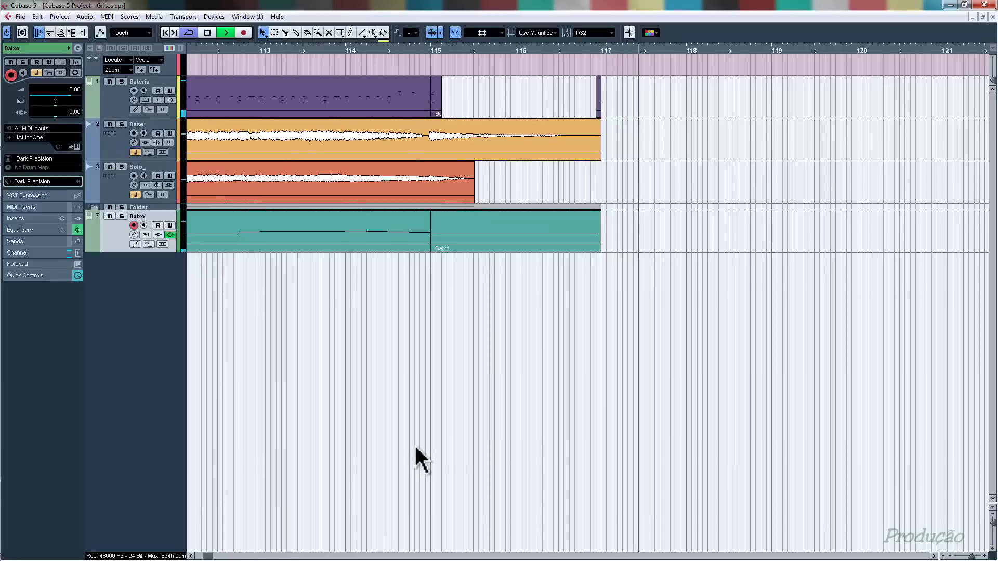
{"action": "key", "text": "space"}
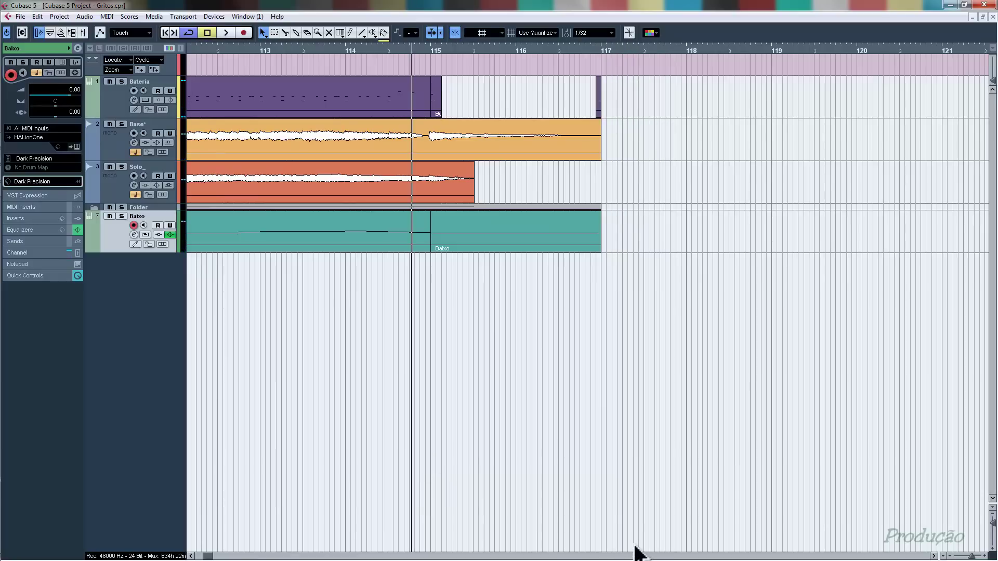
- Inspect the C1 note in the short Bateria part before bar 117 and return to the project window for playback
{"action": "double_click", "coordinate": [599, 96]}
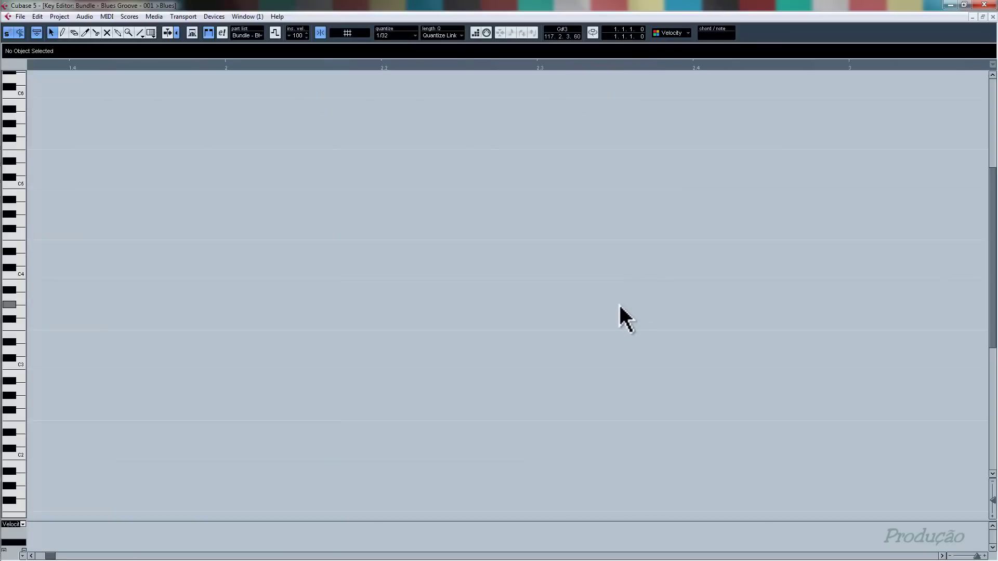
{"action": "scroll", "coordinate": [637, 305], "scroll_direction": "down", "scroll_amount": 5}
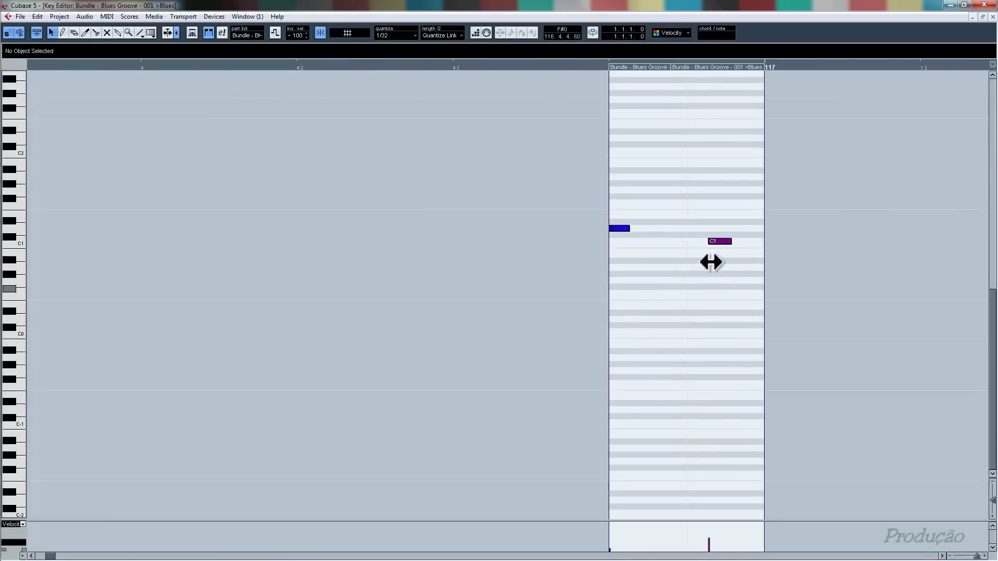
{"action": "left_click_drag", "start_coordinate": [716, 271], "coordinate": [717, 274]}
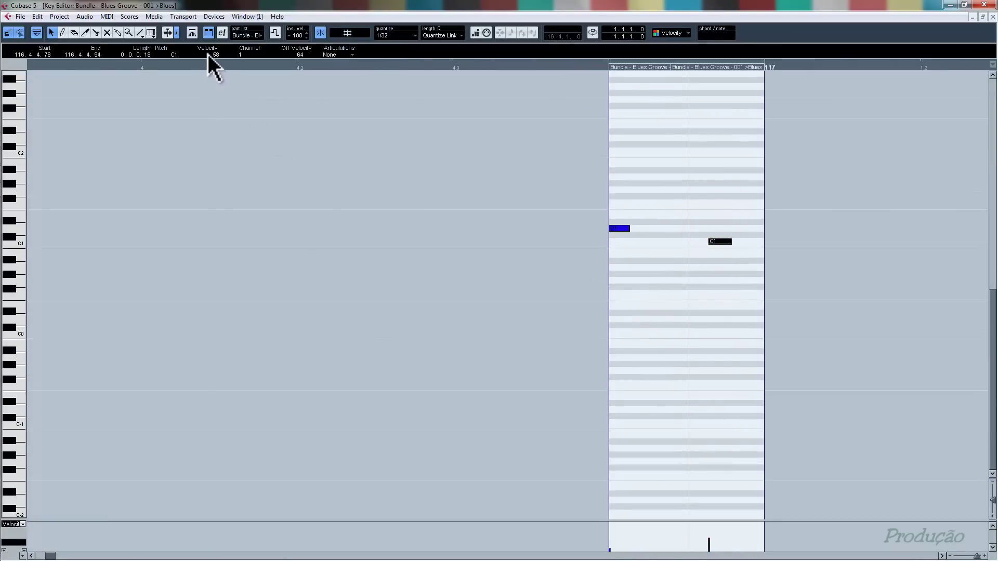
{"action": "left_click_drag", "start_coordinate": [619, 201], "coordinate": [558, 229]}
{"action": "left_click_drag", "start_coordinate": [719, 225], "coordinate": [719, 286]}
{"action": "scroll", "coordinate": [210, 54], "scroll_direction": "down", "scroll_amount": 1}
{"action": "left_click", "coordinate": [992, 17]}
{"action": "key", "text": "space"}
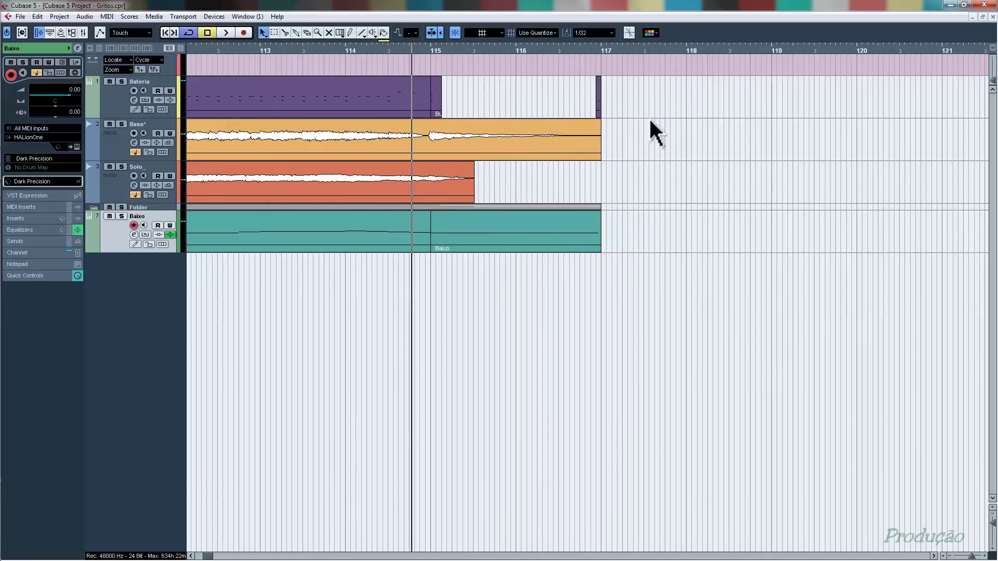
- Shorten the last note of the final Baixo part to end at 116.4.4, aligned with the start of the last Bateria part
{"action": "left_click_drag", "start_coordinate": [597, 51], "coordinate": [597, 74]}
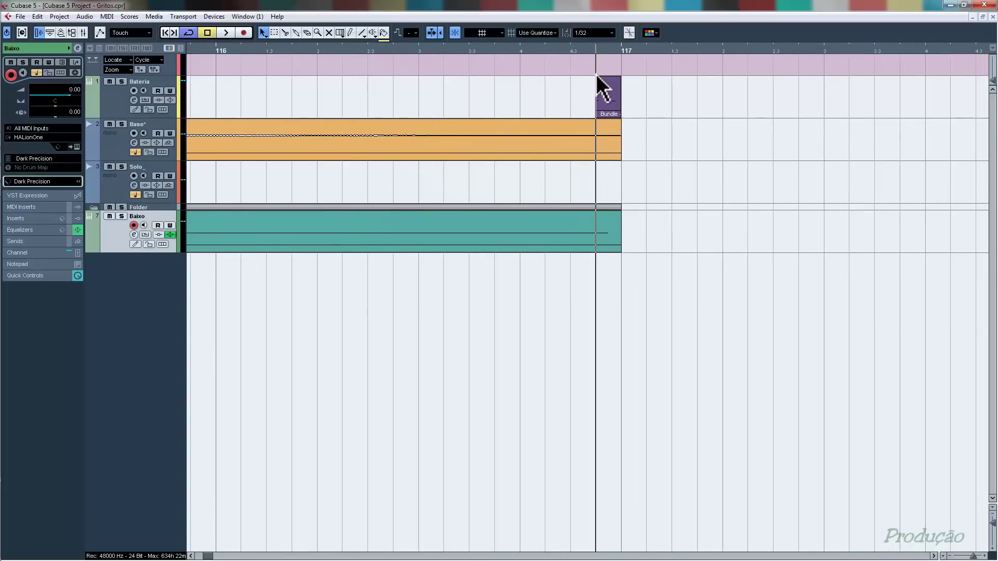
{"action": "double_click", "coordinate": [606, 239]}
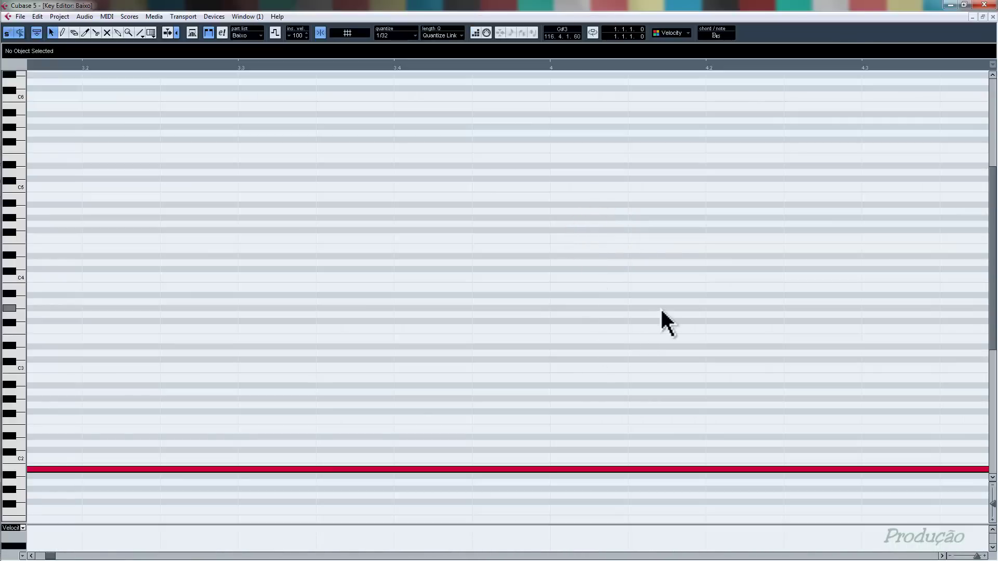
{"action": "key", "text": "g"}
{"action": "key", "text": "g"}
{"action": "key", "text": "g"}
{"action": "key", "text": "g"}
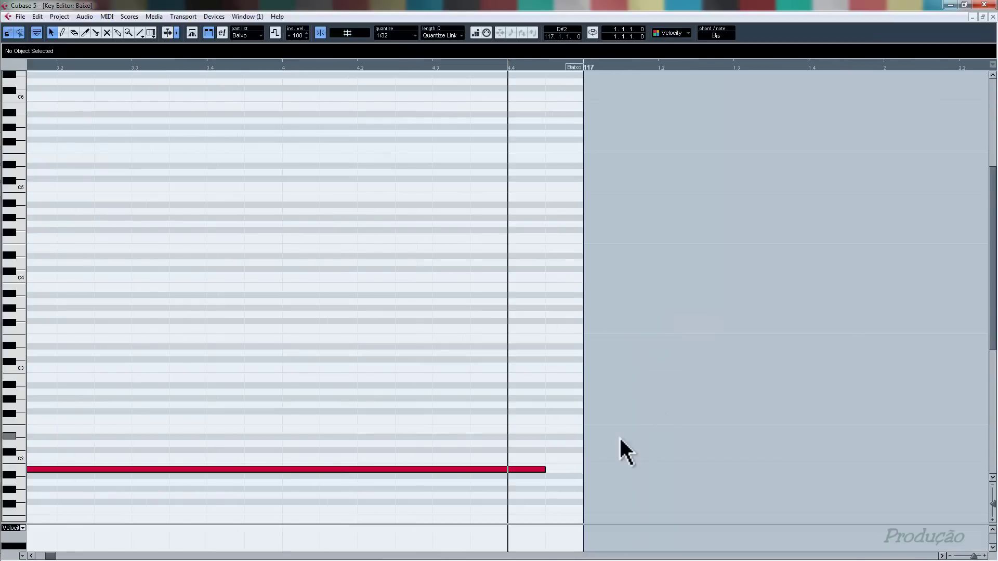
{"action": "left_click_drag", "start_coordinate": [541, 469], "coordinate": [516, 471]}
{"action": "left_click", "coordinate": [552, 370]}
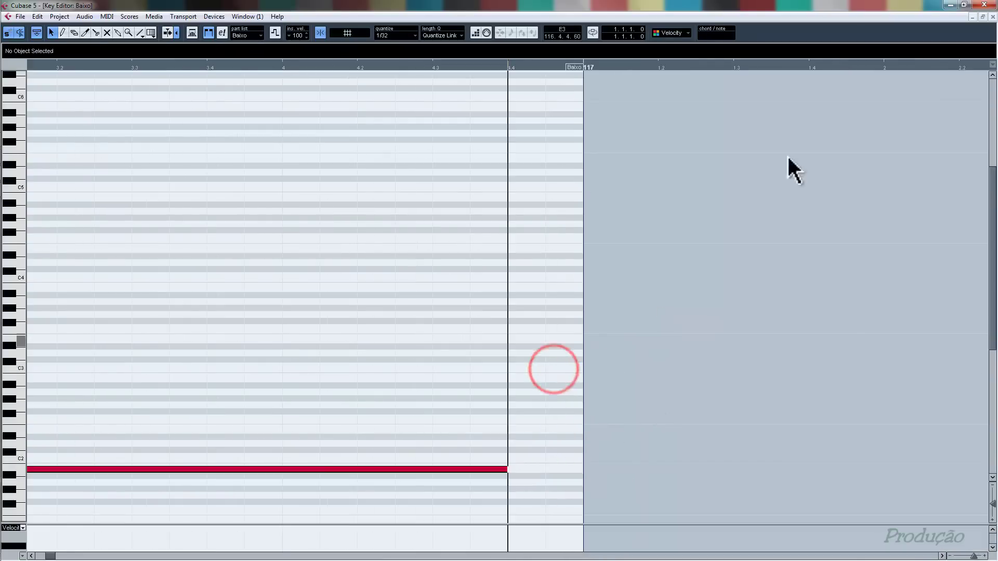
{"action": "left_click", "coordinate": [993, 16]}
- Play back the ending from just before bar 115 to check the shortened bass note
{"action": "left_click", "coordinate": [721, 260]}
{"action": "left_click", "coordinate": [416, 51]}
{"action": "key", "text": "space"}
{"action": "key", "text": "space"}
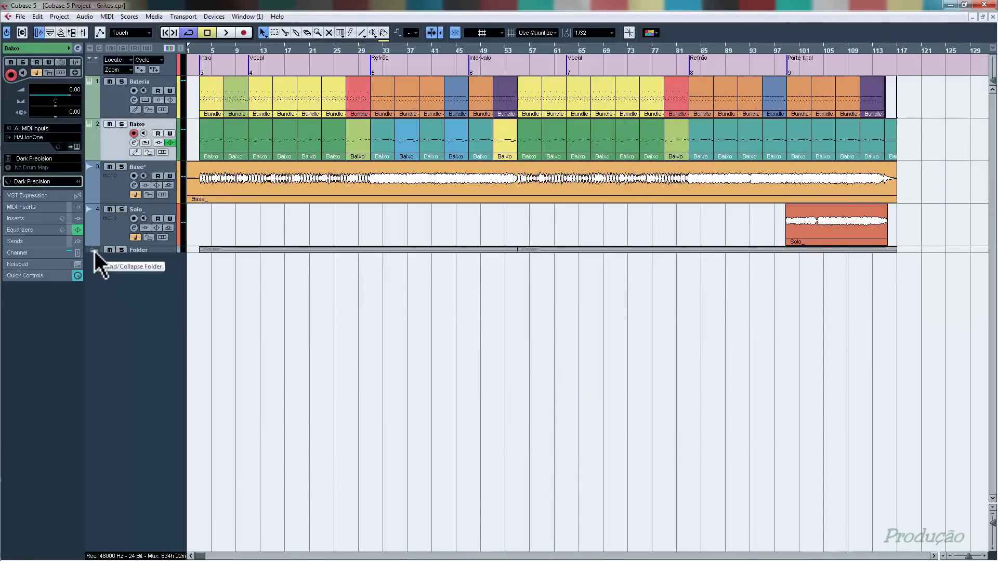
- Enlarge the Folder track and rename it Inativos
{"action": "left_click_drag", "start_coordinate": [145, 253], "coordinate": [142, 300]}
{"action": "double_click", "coordinate": [140, 251]}
{"action": "type", "text": "Inat"}
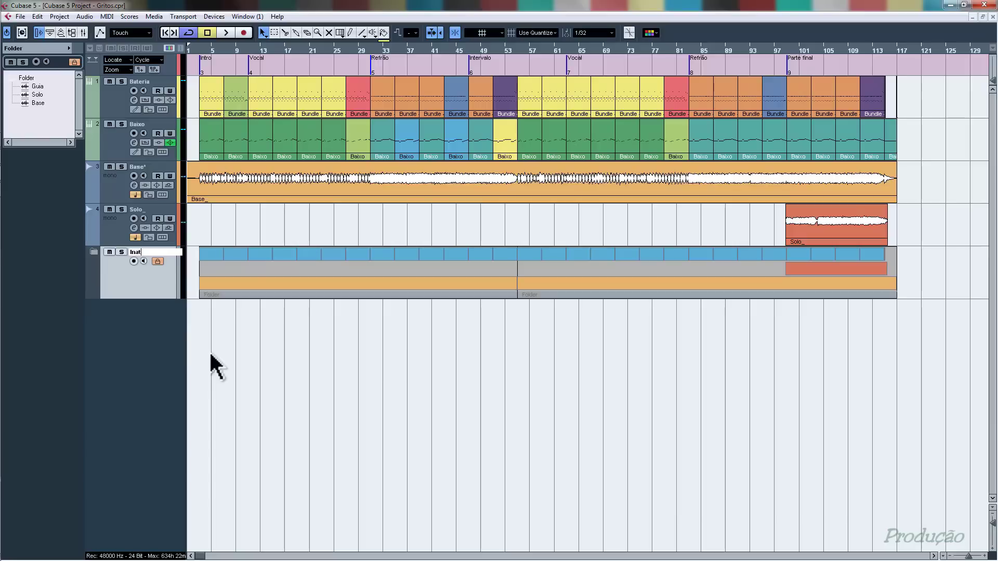
{"action": "type", "text": "ivos"}
{"action": "key", "text": "Return"}
{"action": "left_click", "coordinate": [229, 362]}
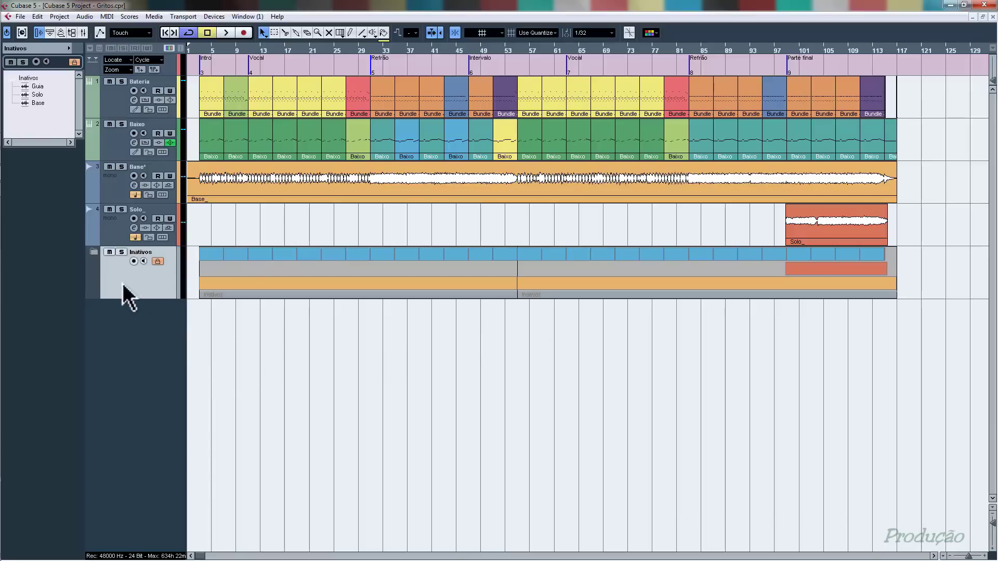
- Expand the Inativos folder to review its tracks, collapse it again and shrink the folder track to its minimum height
{"action": "left_click", "coordinate": [94, 252]}
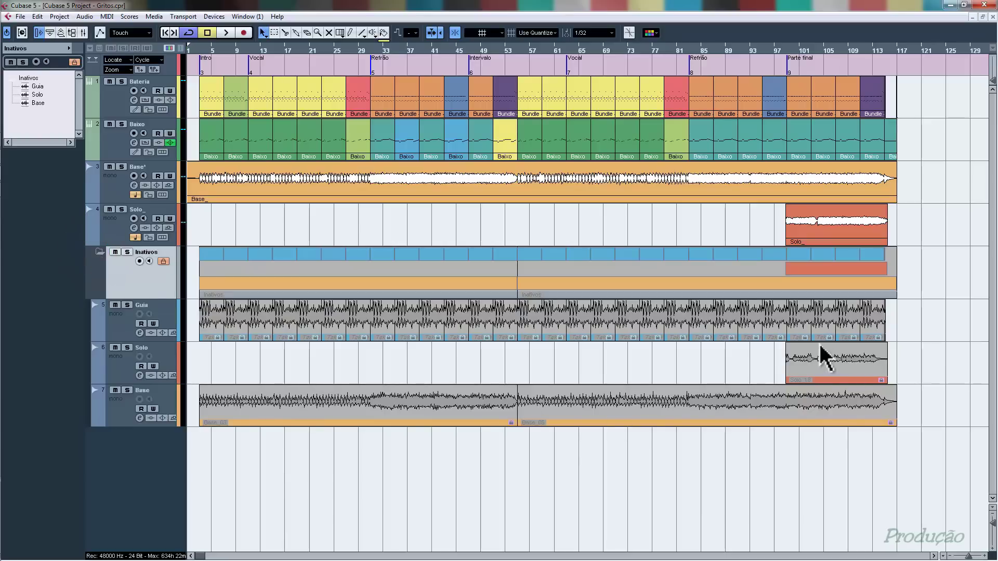
{"action": "left_click", "coordinate": [98, 254]}
{"action": "left_click", "coordinate": [143, 291]}
{"action": "left_click_drag", "start_coordinate": [143, 290], "coordinate": [146, 252]}
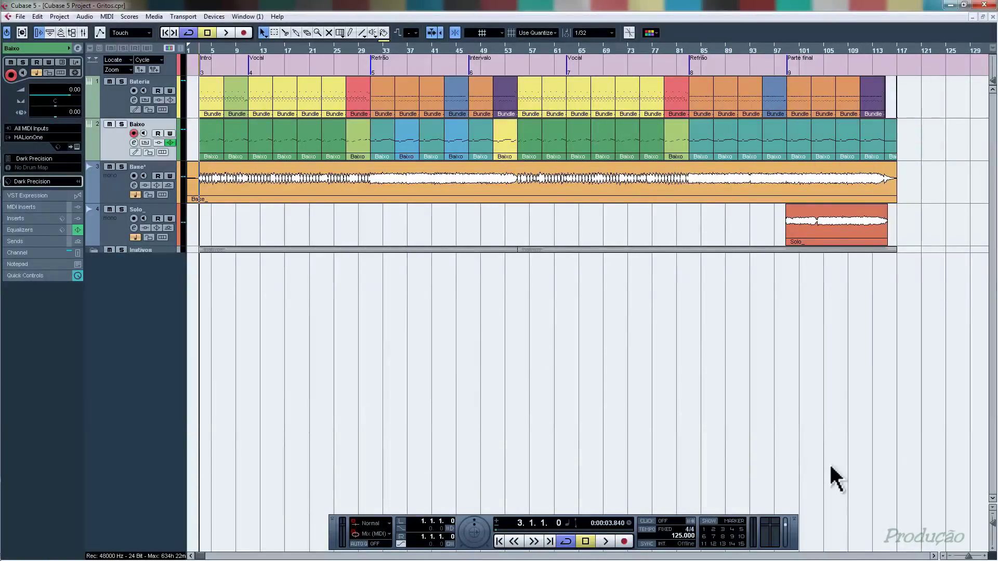
- Play back the arrangement from bar 3 and again from about bar 28, and return to the project start
{"action": "key", "text": "space"}
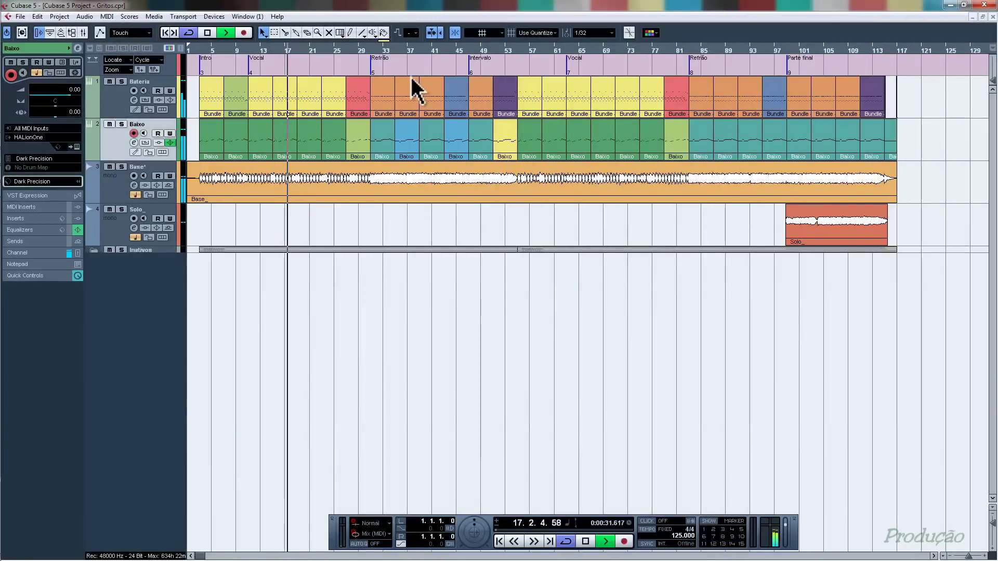
{"action": "left_click", "coordinate": [355, 49]}
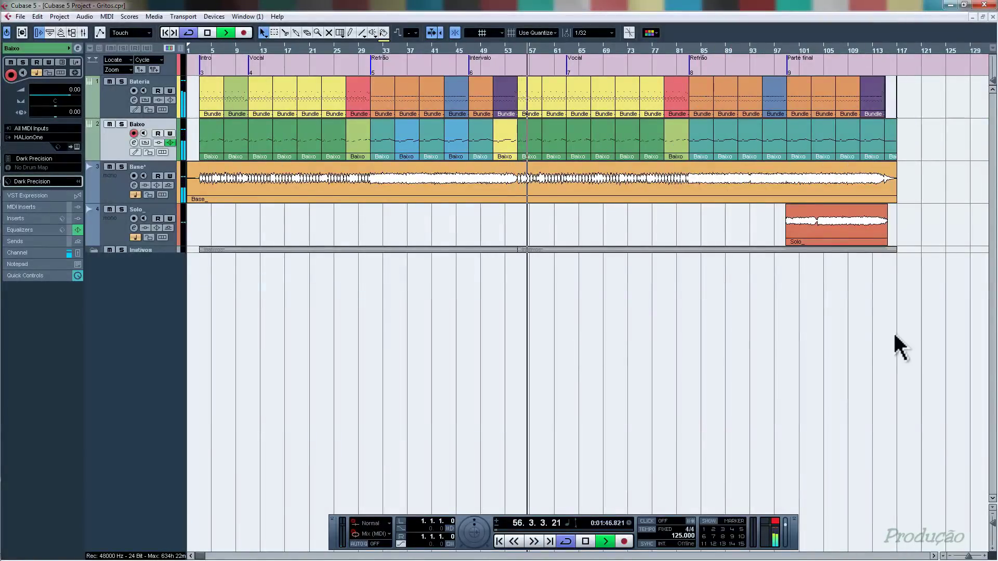
{"action": "key", "text": "space"}
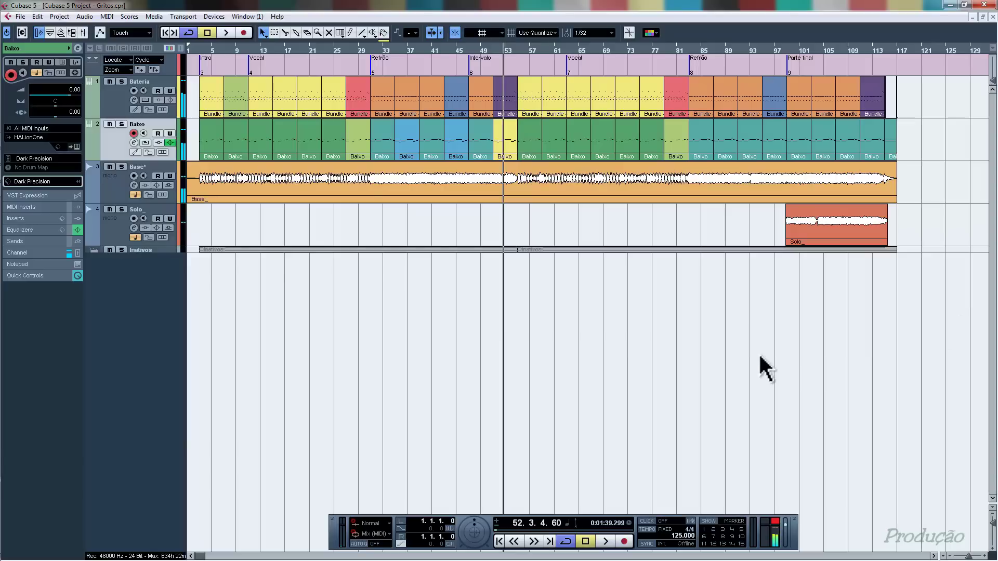
{"action": "key", "text": "Home"}
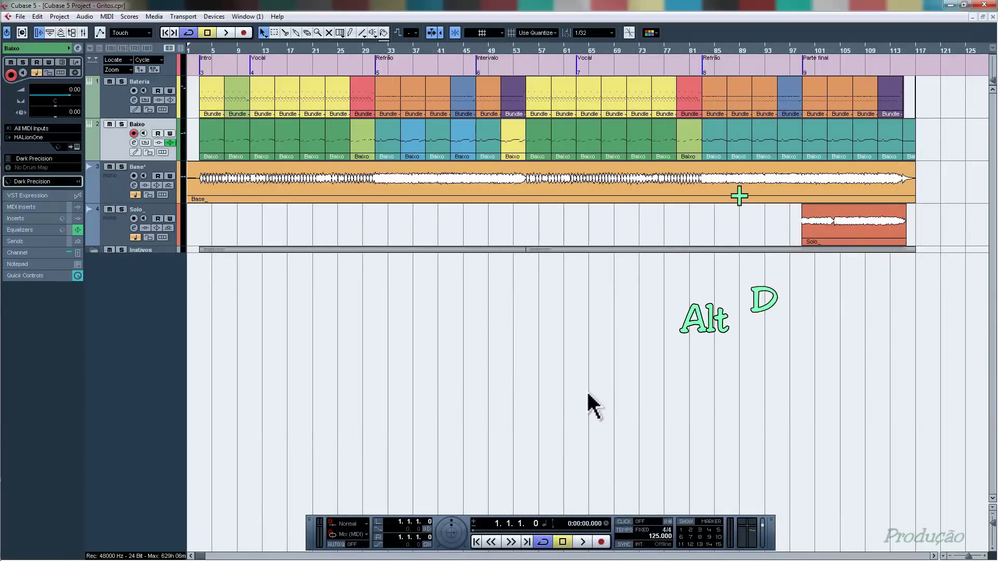
- Add one instrument track that uses the Native Instruments Kontakt 5 VST instrument
{"action": "key", "text": "alt+d"}
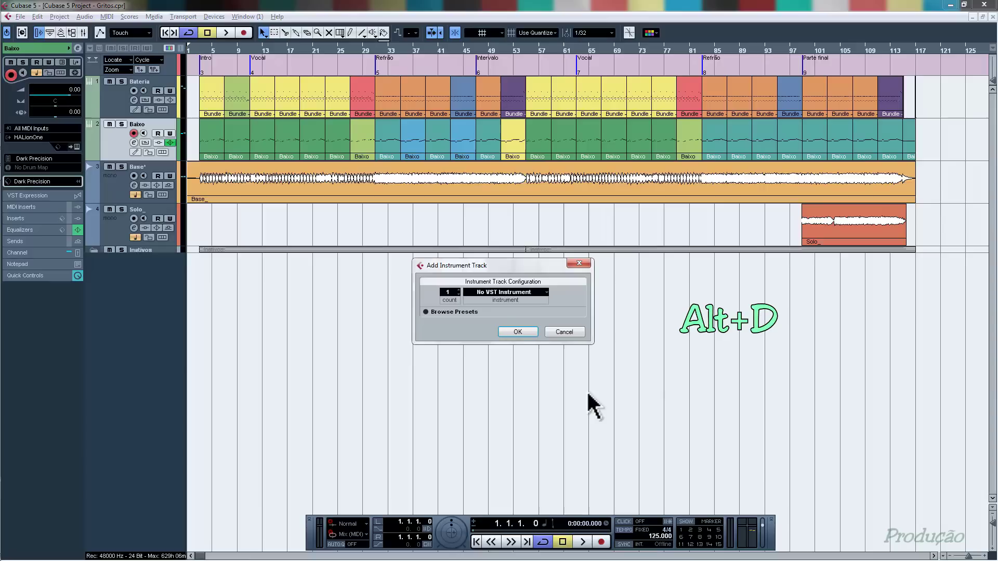
{"action": "left_click", "coordinate": [516, 294]}
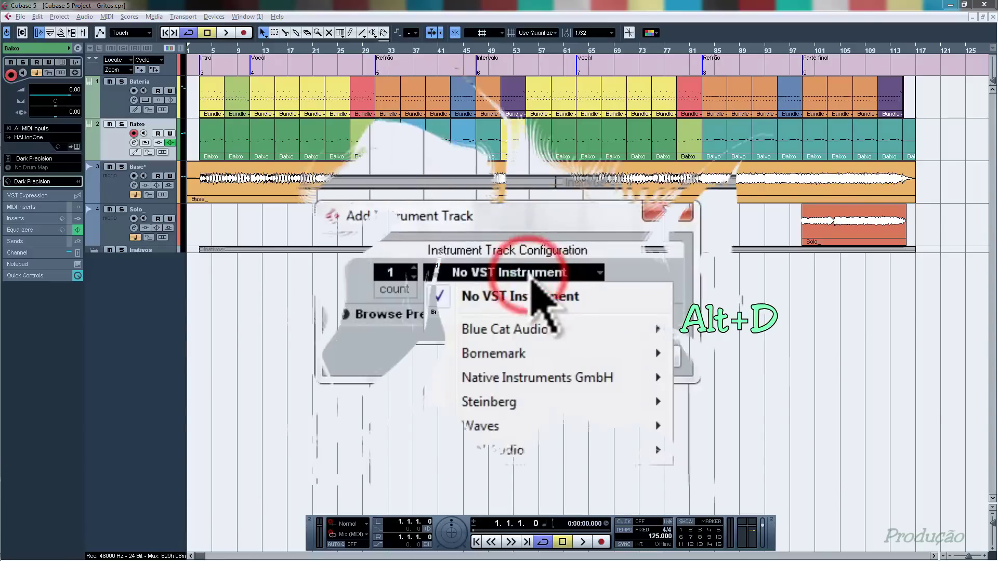
{"action": "mouse_move", "coordinate": [508, 350]}
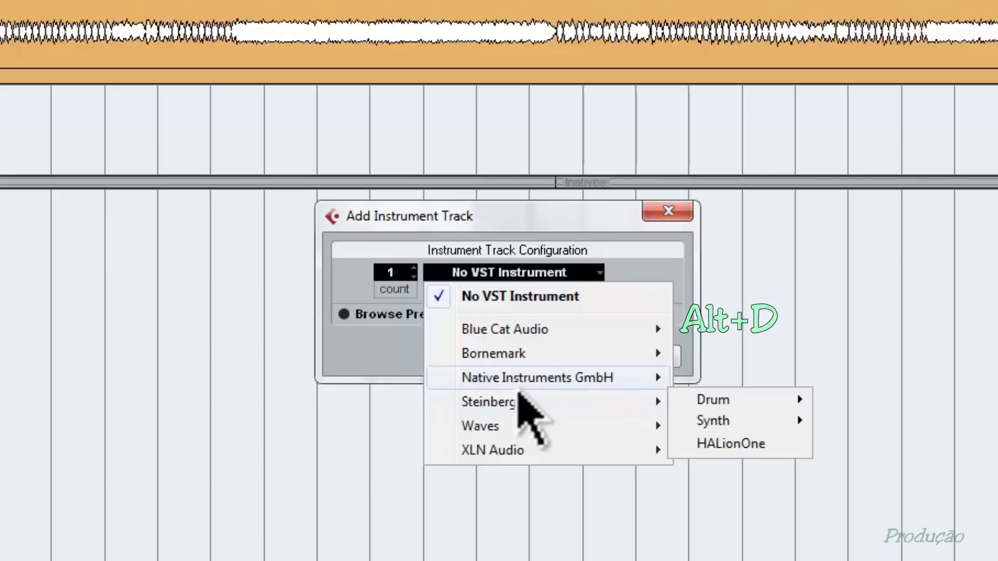
{"action": "mouse_move", "coordinate": [519, 383]}
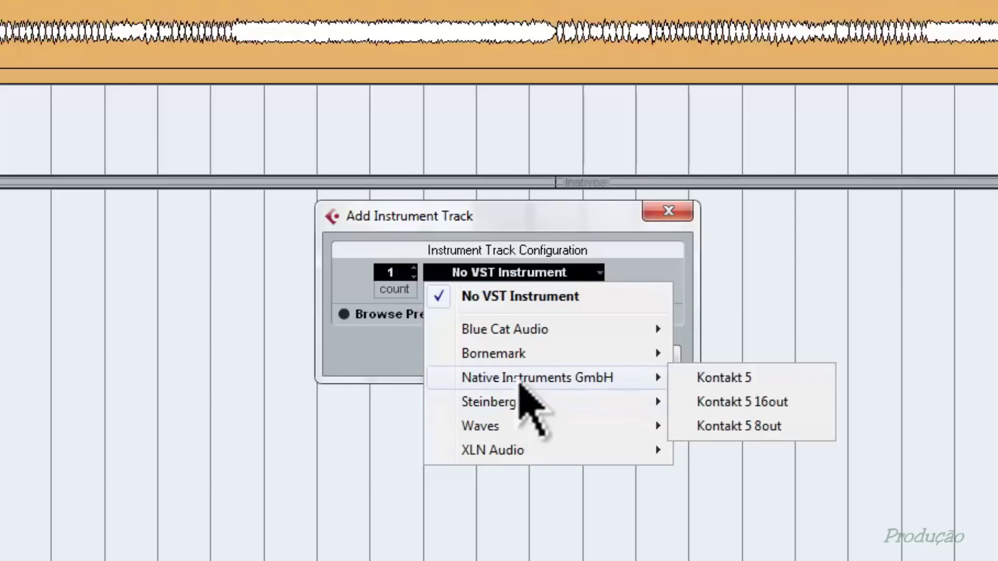
{"action": "left_click", "coordinate": [744, 378]}
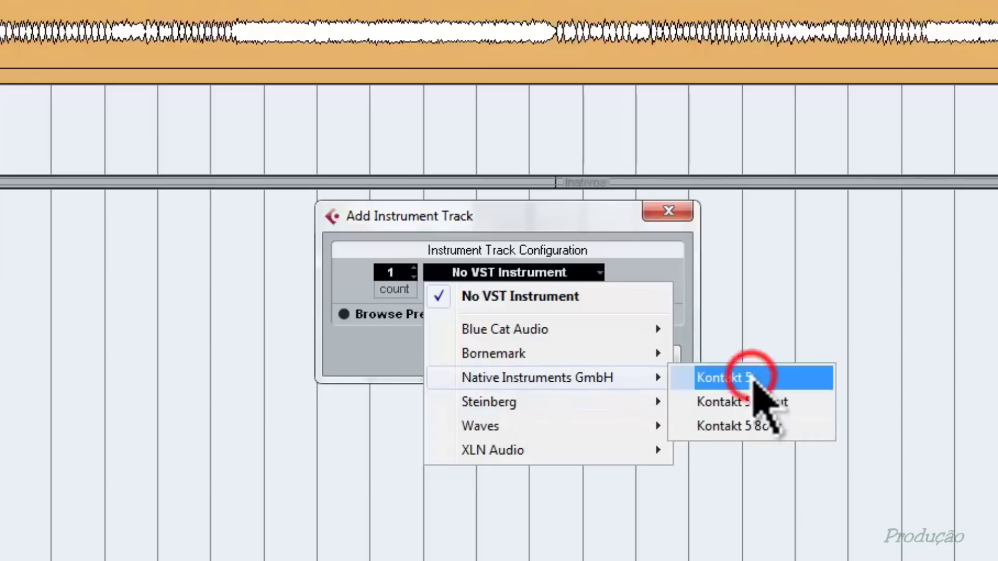
{"action": "left_click", "coordinate": [536, 357]}
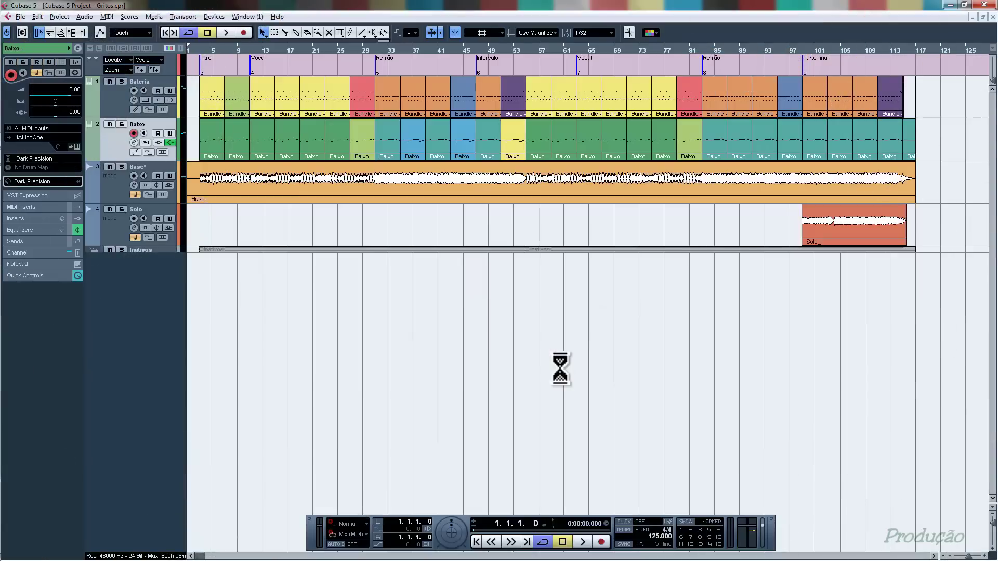
- Rename the new Kontakt 5 track GTR VRT Bm and assign it a different track colour
{"action": "double_click", "coordinate": [151, 166]}
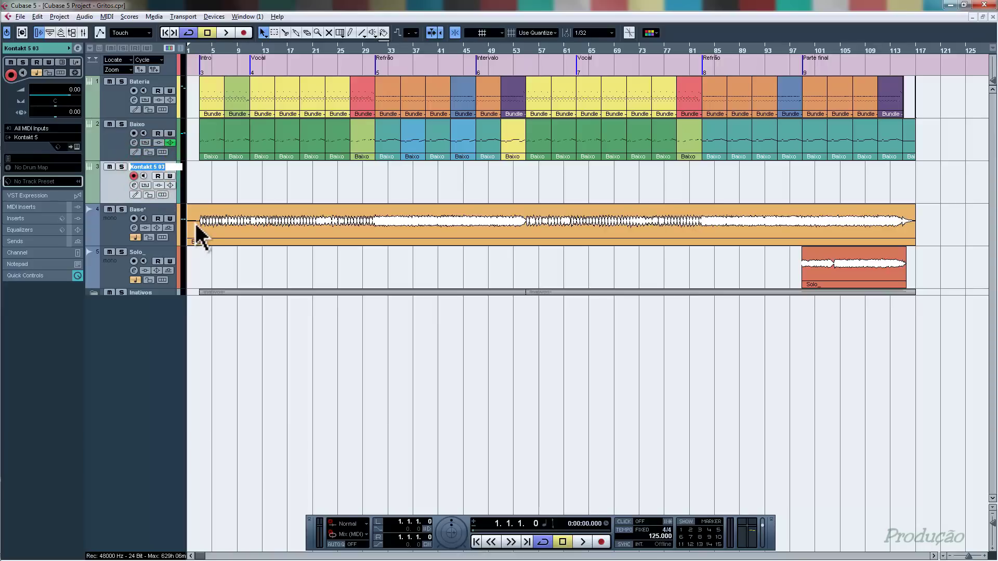
{"action": "type", "text": "GTR VRT Bm"}
{"action": "key", "text": "Return"}
{"action": "left_click", "coordinate": [179, 196]}
{"action": "left_click", "coordinate": [188, 245]}
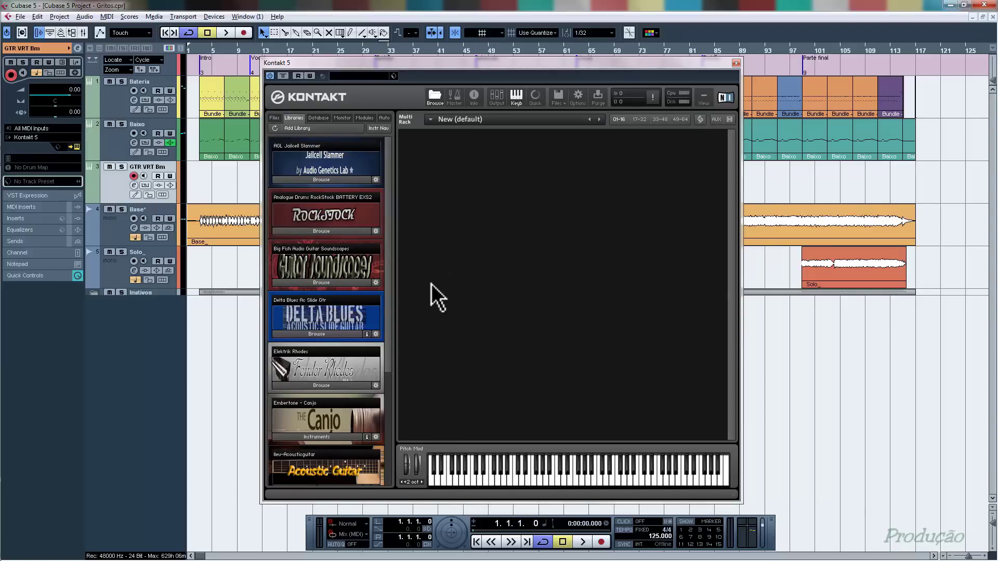
- Load 05 067 Bm.nki from the Kit Combos of the Guitar Soundscapes library into Kontakt 5 and audition it
{"action": "left_click", "coordinate": [351, 283]}
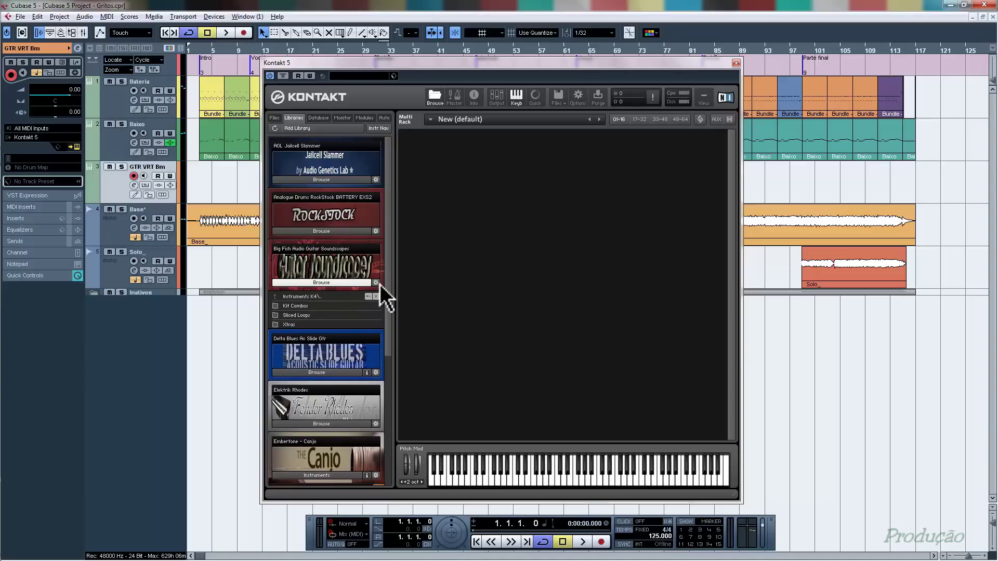
{"action": "double_click", "coordinate": [301, 306]}
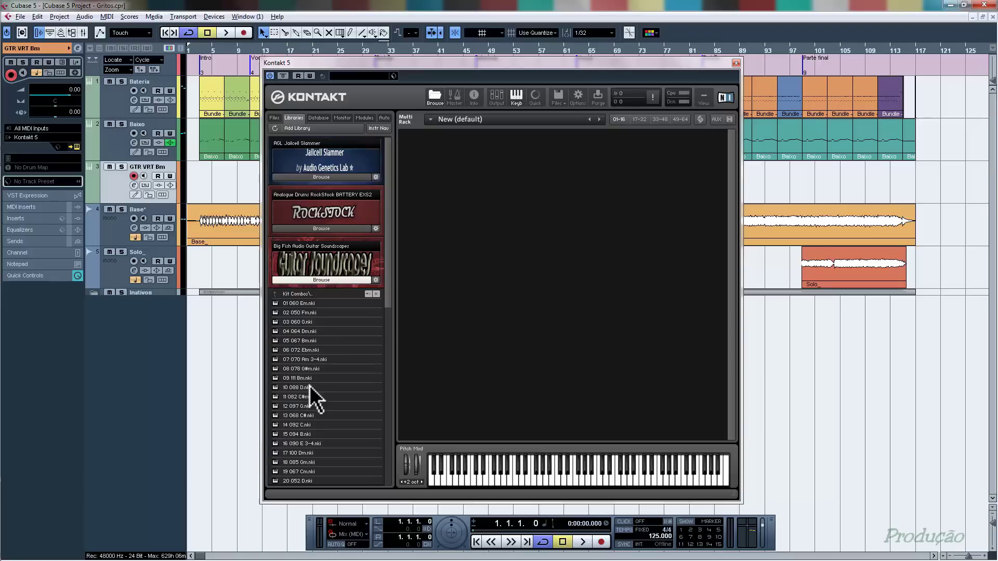
{"action": "left_click", "coordinate": [305, 341]}
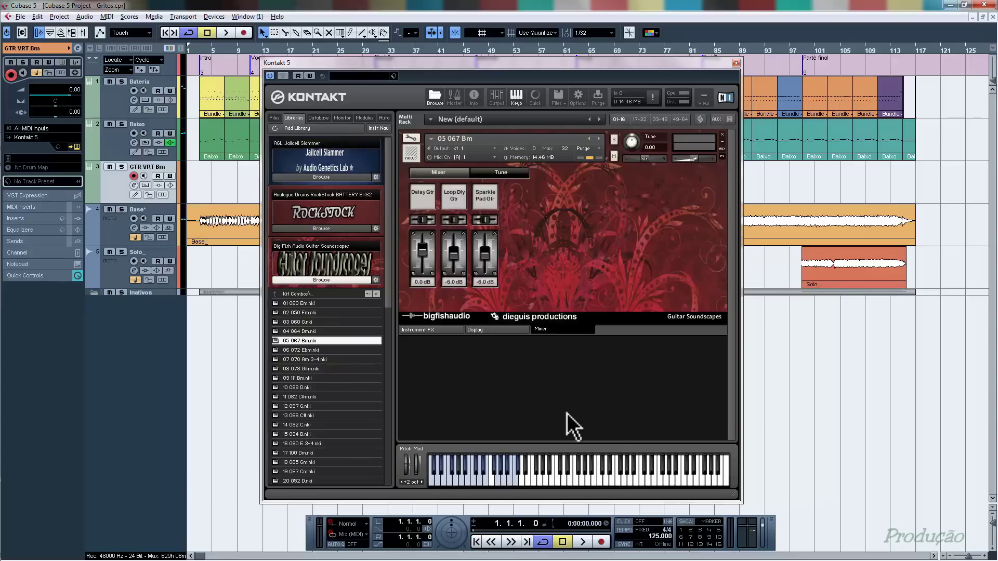
{"action": "left_click", "coordinate": [461, 481]}
{"action": "left_click", "coordinate": [321, 279]}
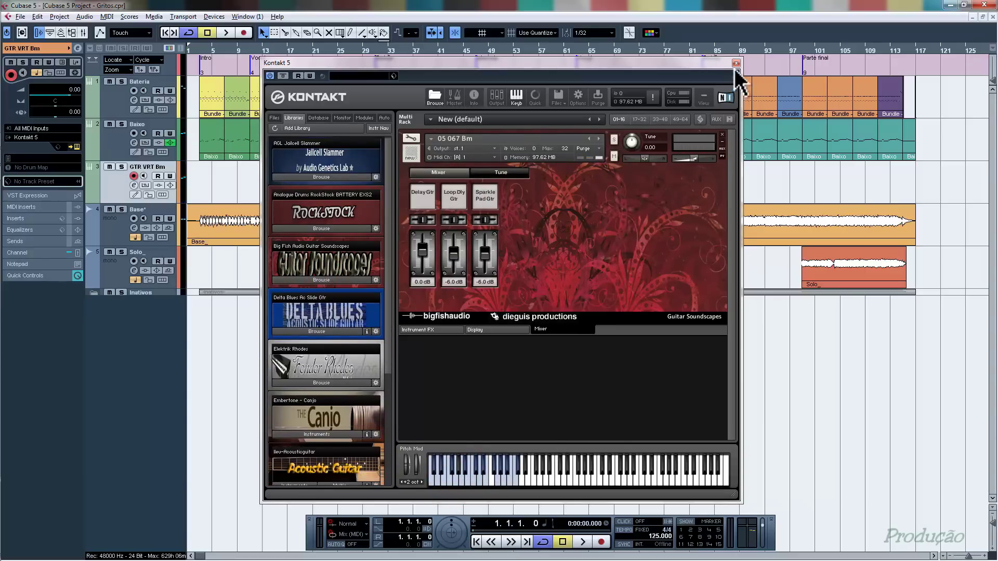
- Close the Kontakt 5 instrument window and save the project
{"action": "left_click", "coordinate": [735, 63]}
{"action": "key", "text": "ctrl+s"}
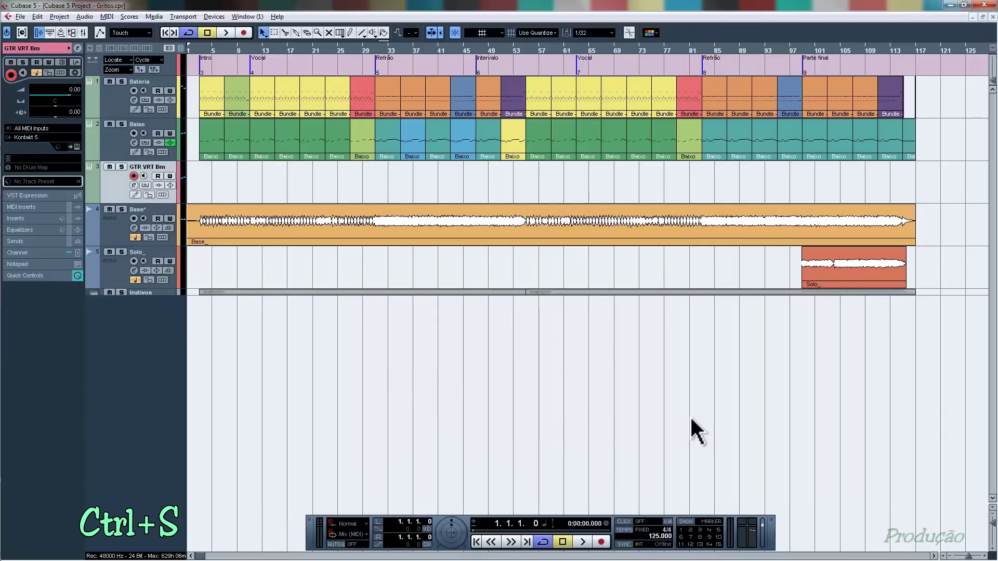
{"action": "key", "text": "h"}
{"action": "key", "text": "h"}
{"action": "key", "text": "h"}
{"action": "key", "text": "h"}
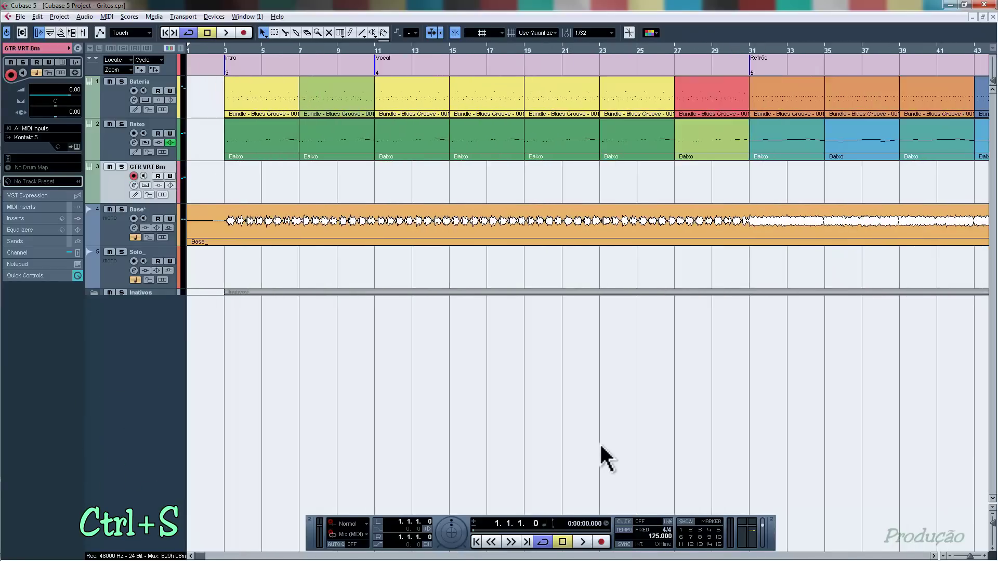
{"action": "key", "text": "h"}
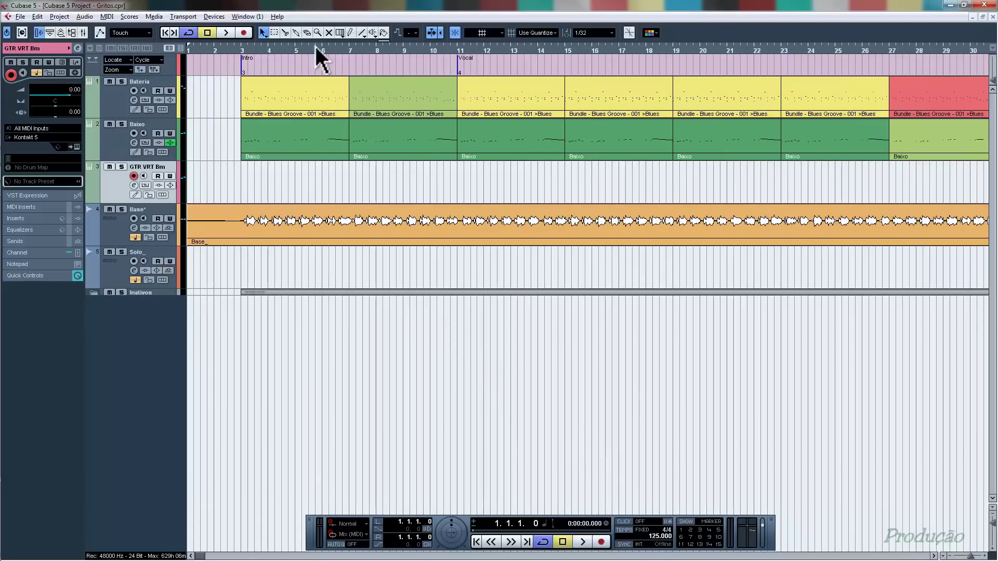
- Draw a part on the GTR VRT Bm track, set the grid type to Bar and fit the part exactly to bars 3 to 7
{"action": "left_click", "coordinate": [349, 33]}
{"action": "left_click_drag", "start_coordinate": [249, 167], "coordinate": [348, 167]}
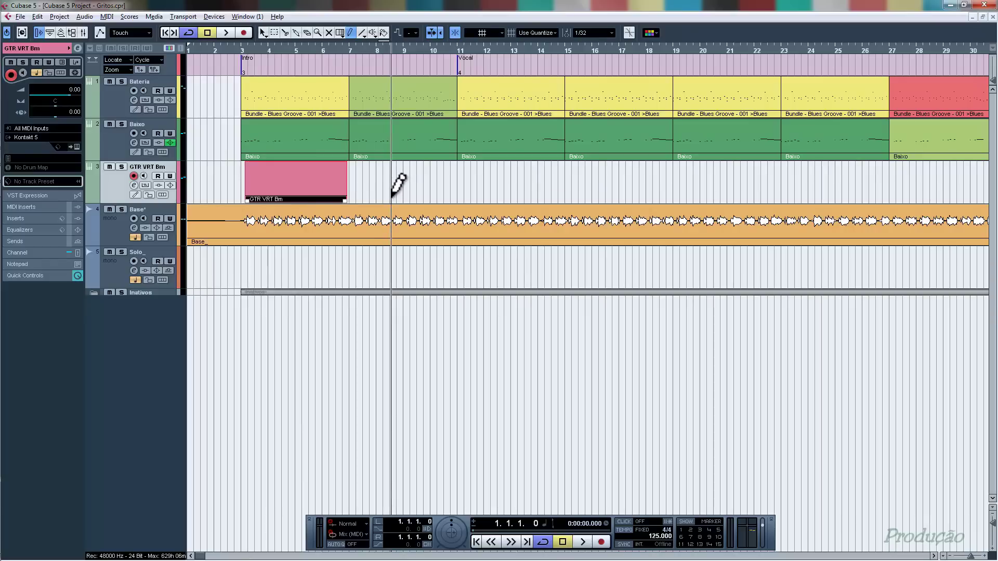
{"action": "left_click", "coordinate": [538, 32]}
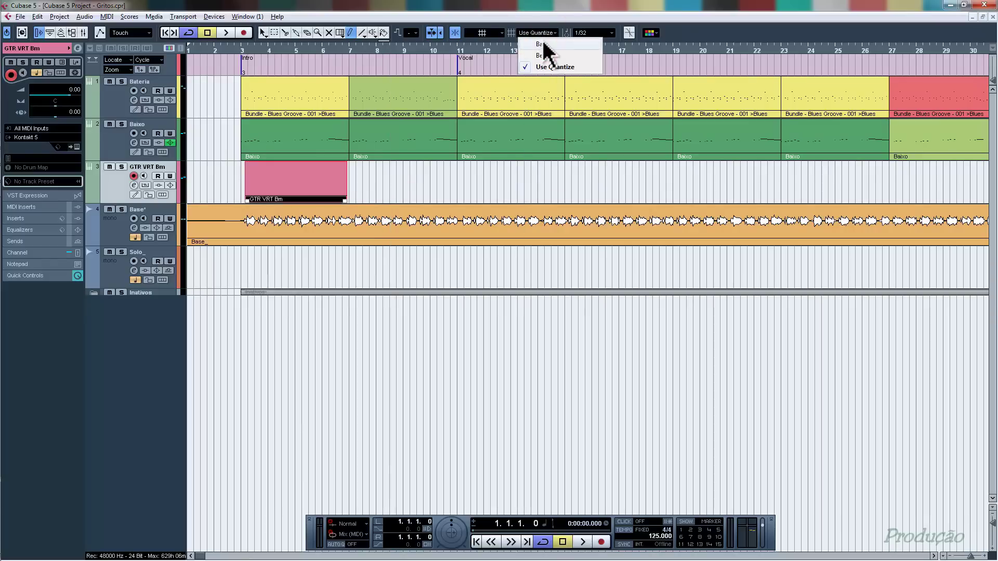
{"action": "left_click", "coordinate": [541, 43]}
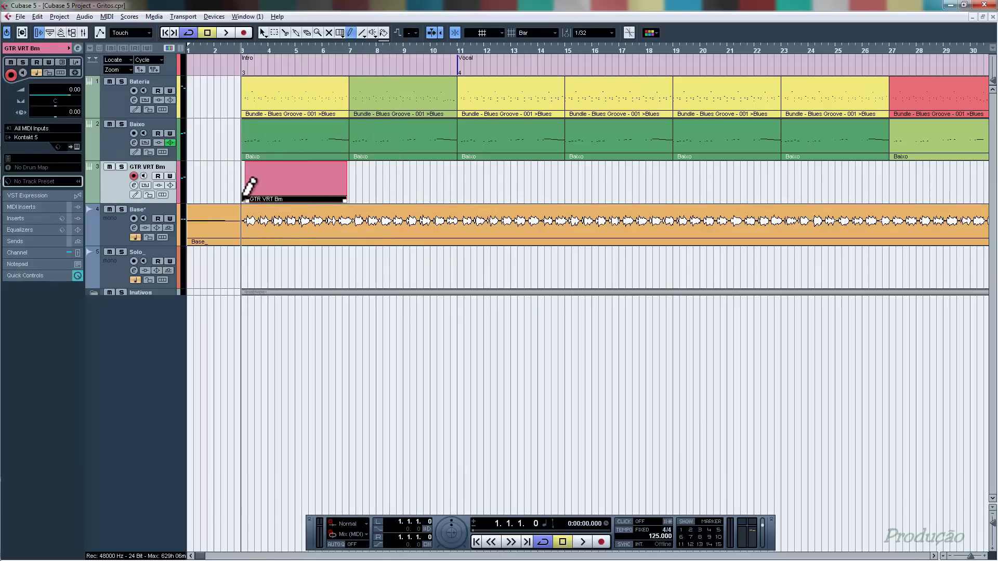
{"action": "key", "text": "1"}
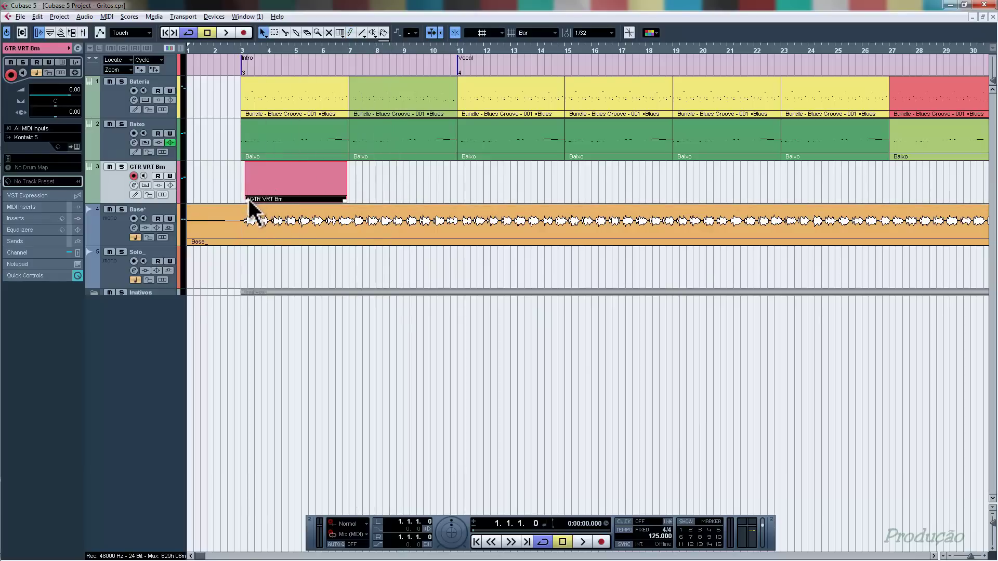
{"action": "left_click_drag", "start_coordinate": [245, 200], "coordinate": [240, 200]}
{"action": "left_click_drag", "start_coordinate": [346, 201], "coordinate": [350, 201]}
- In the new guitar part, draw an F0 note from 3.1.1.0 to 5.2.1.0 and an overlapping F#0 note from 4.4.1.60 to just before bar 7
{"action": "double_click", "coordinate": [289, 182]}
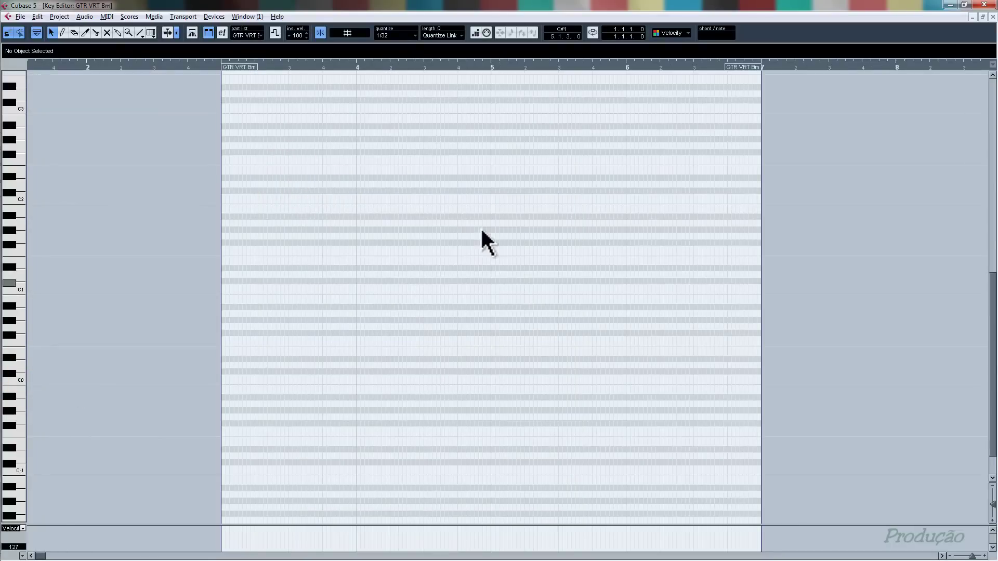
{"action": "left_click", "coordinate": [63, 33]}
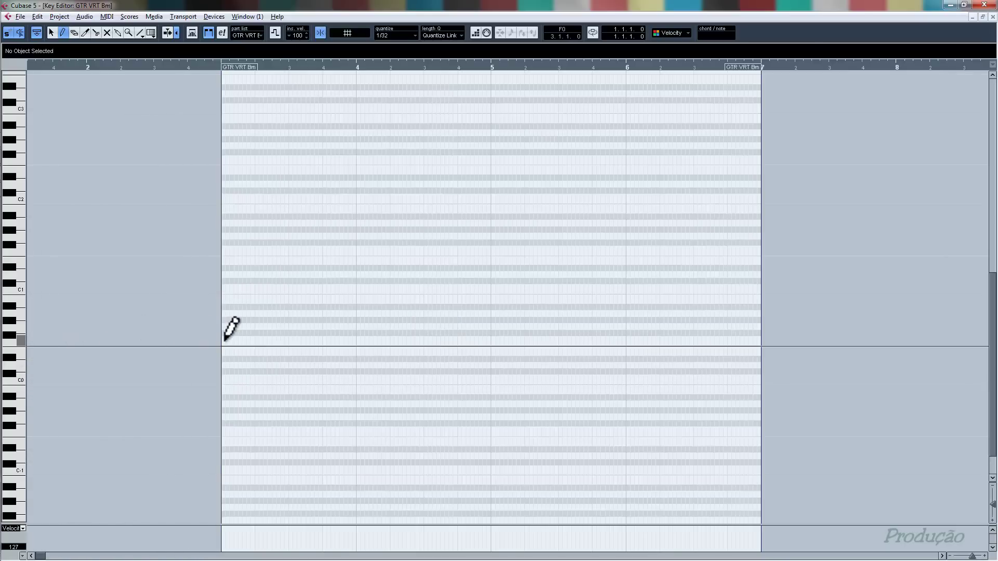
{"action": "left_click_drag", "start_coordinate": [222, 339], "coordinate": [525, 339]}
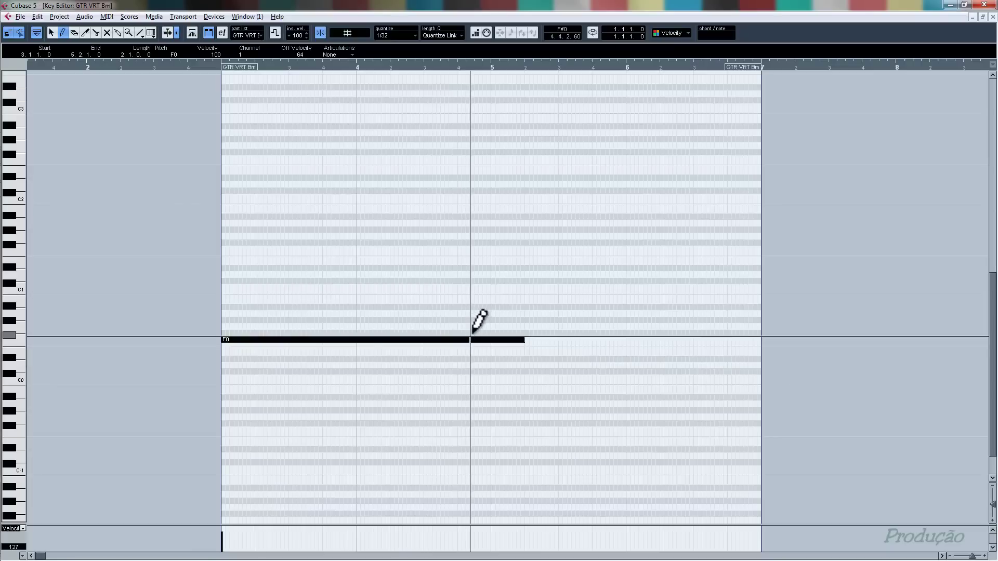
{"action": "left_click_drag", "start_coordinate": [462, 332], "coordinate": [761, 328]}
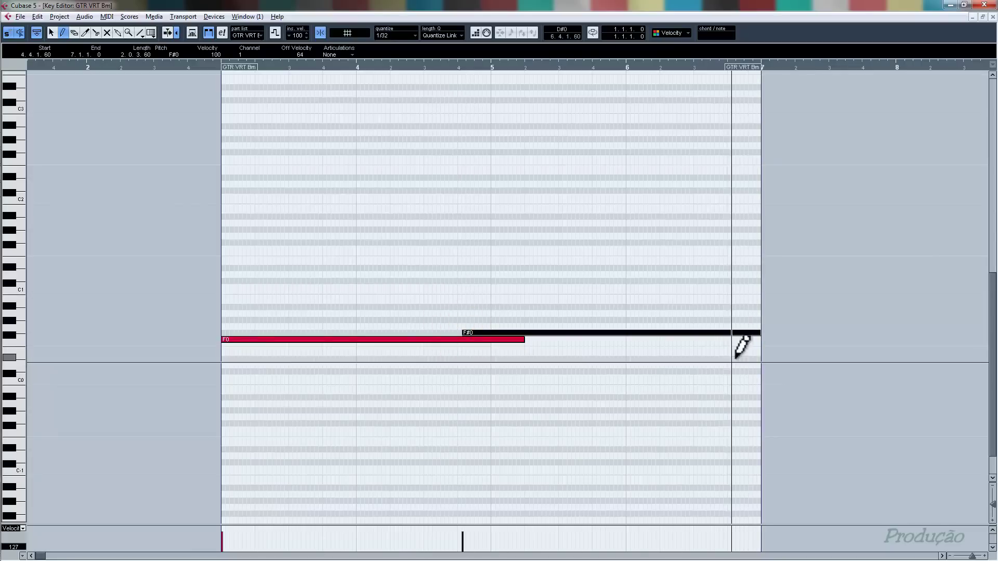
{"action": "key", "text": "1"}
{"action": "left_click", "coordinate": [621, 281]}
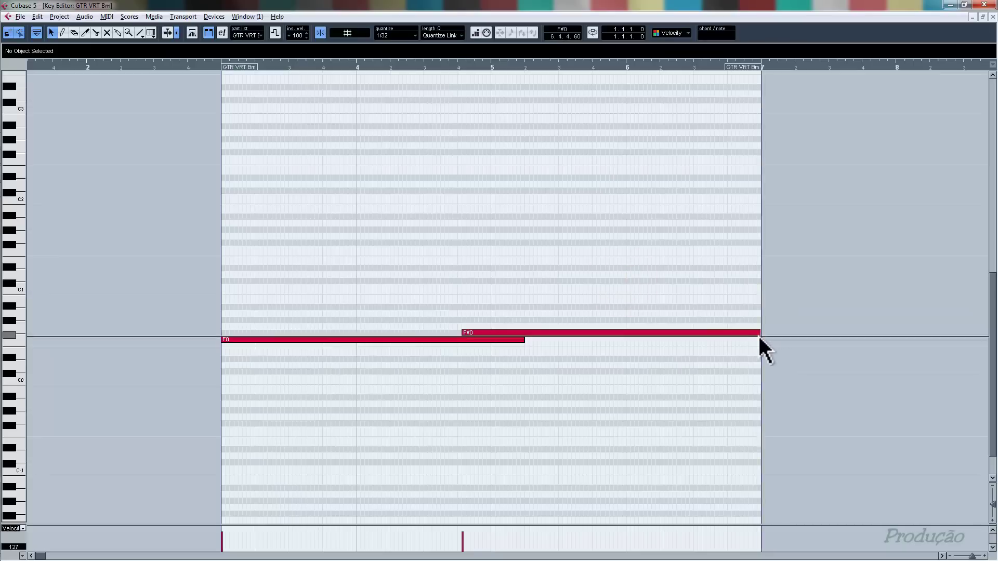
{"action": "left_click_drag", "start_coordinate": [760, 333], "coordinate": [760, 333]}
{"action": "left_click", "coordinate": [637, 280]}
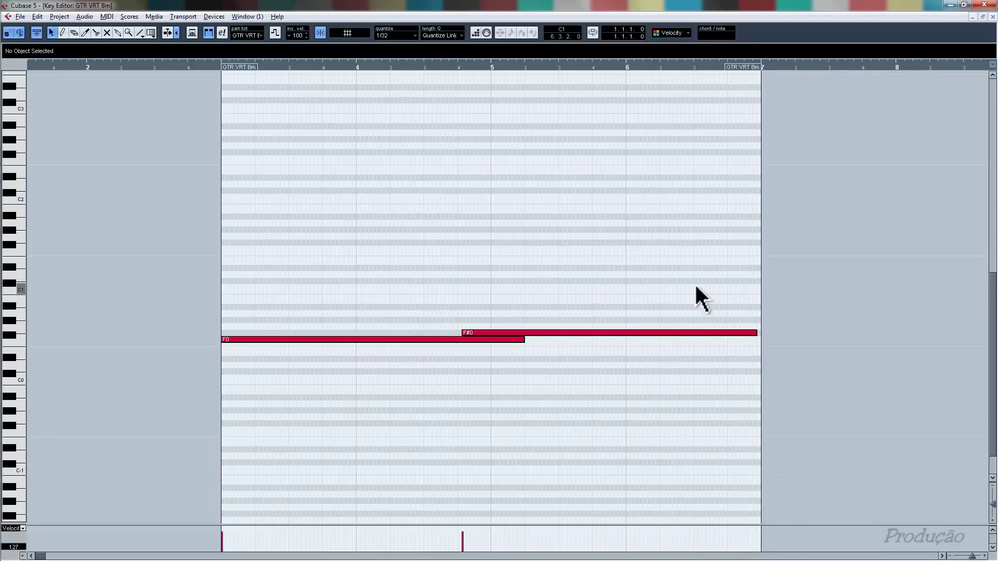
- Close the Key Editor and play back the intro to hear the first guitar part with the band
{"action": "left_click", "coordinate": [993, 16]}
{"action": "left_click", "coordinate": [334, 408]}
{"action": "key", "text": "space"}
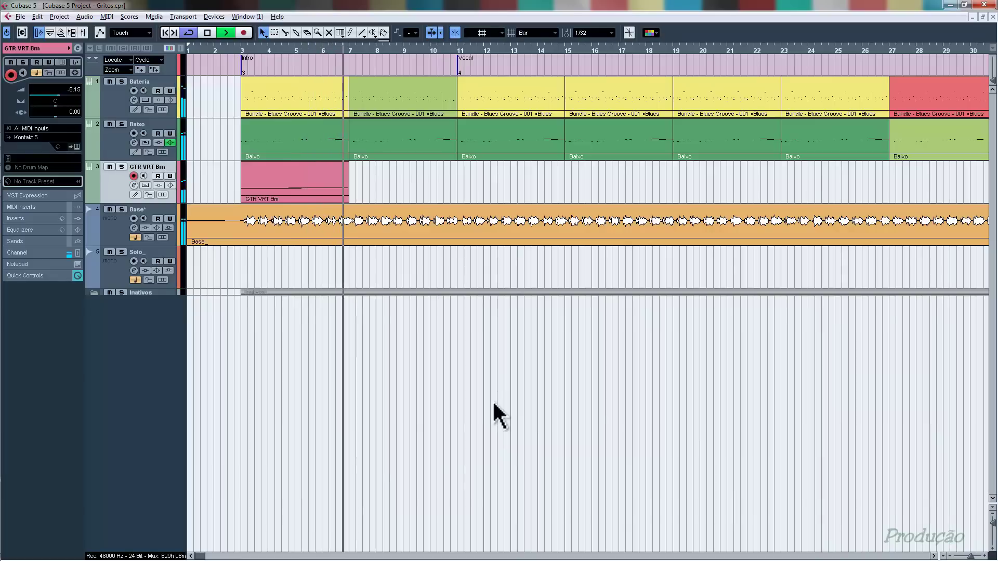
{"action": "key", "text": "space"}
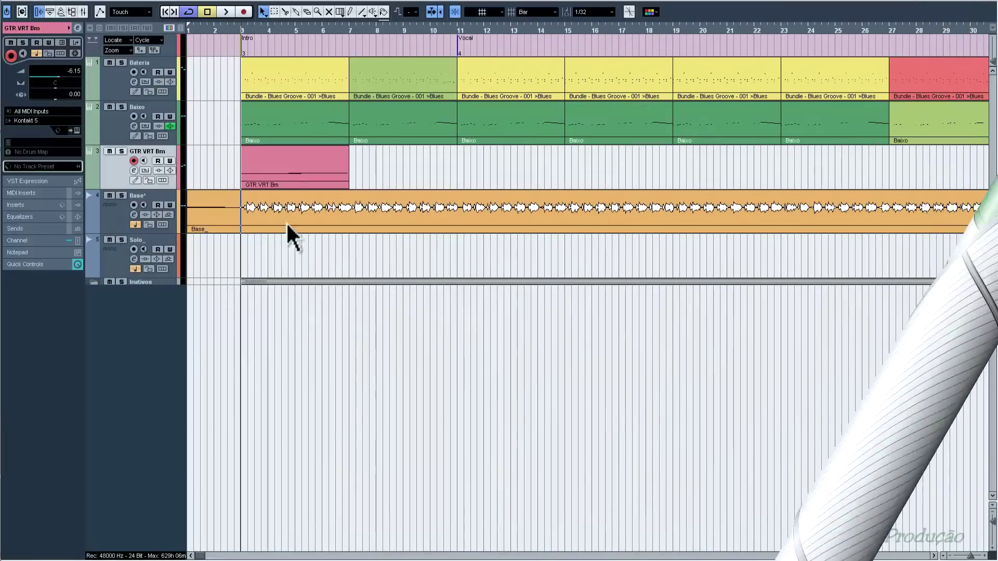
- Turn off acoustic feedback in the Key Editor and lower the velocity of both guitar notes, bringing F0 to 71
{"action": "double_click", "coordinate": [285, 174]}
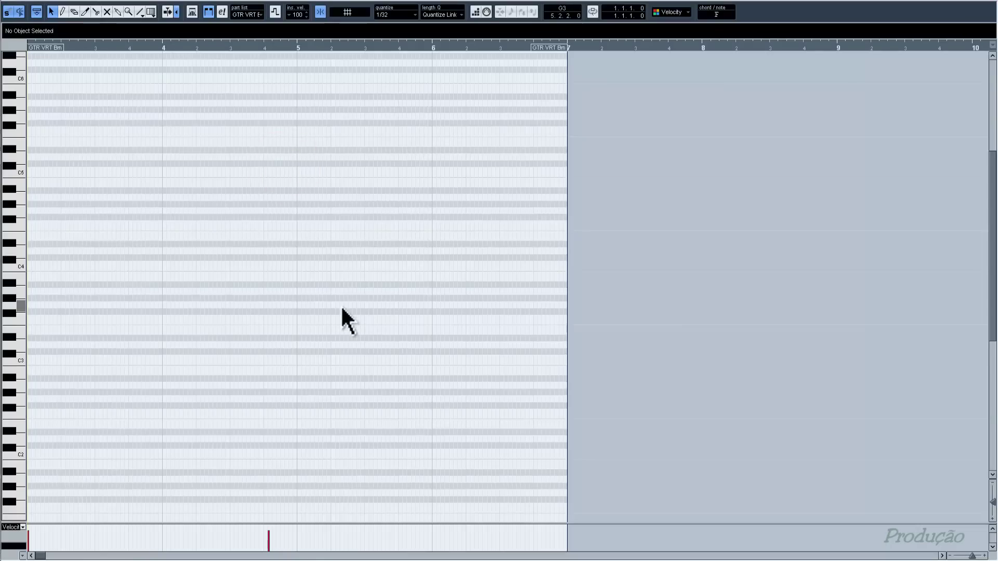
{"action": "scroll", "coordinate": [341, 309], "scroll_direction": "down", "scroll_amount": 10}
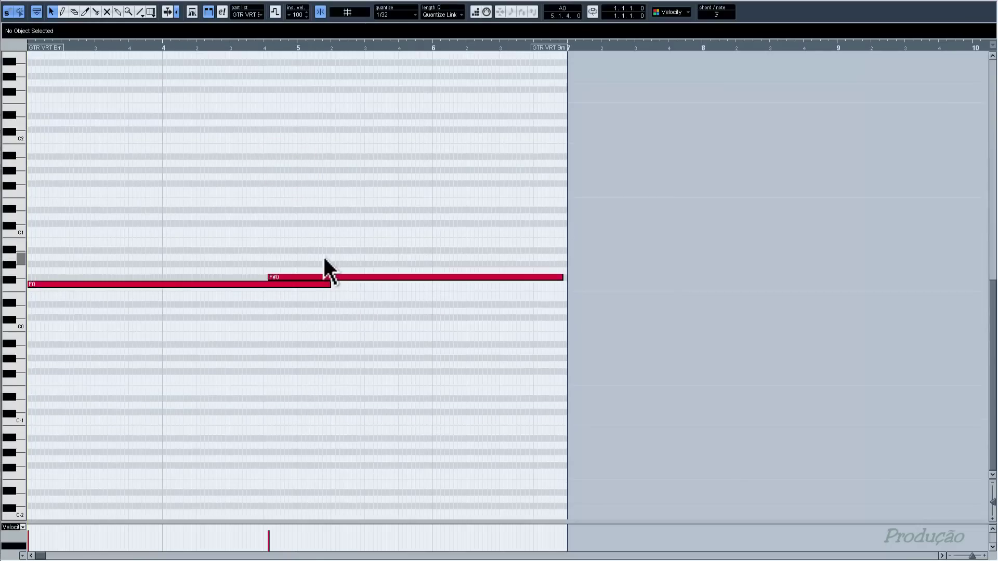
{"action": "key", "text": "ctrl+a"}
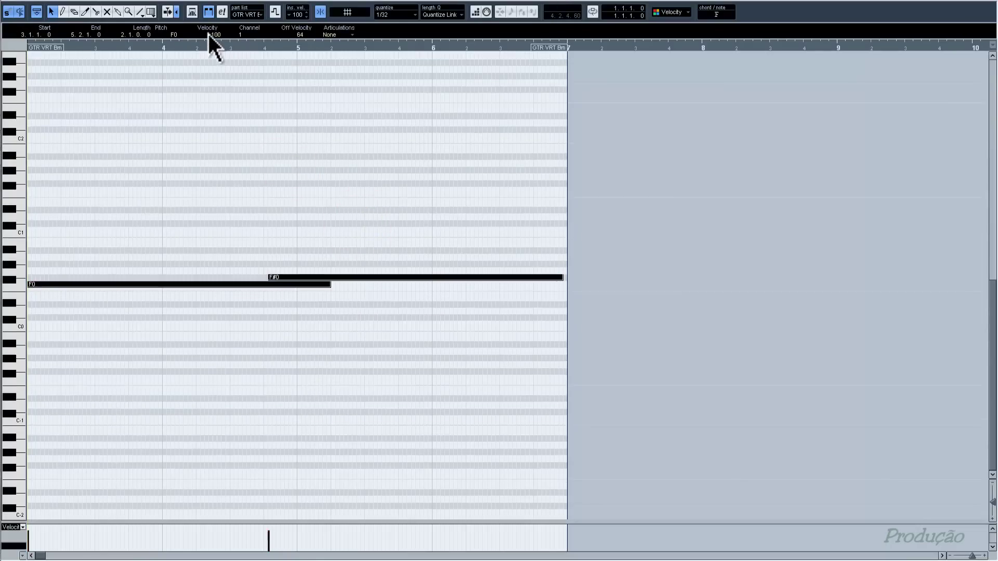
{"action": "left_click", "coordinate": [20, 12]}
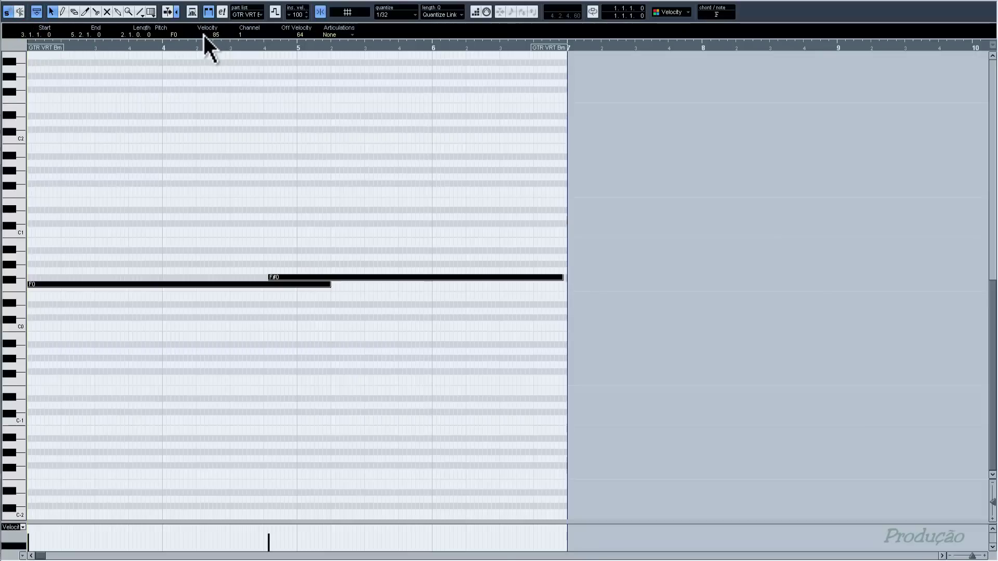
{"action": "scroll", "coordinate": [204, 36], "scroll_direction": "down", "scroll_amount": 4}
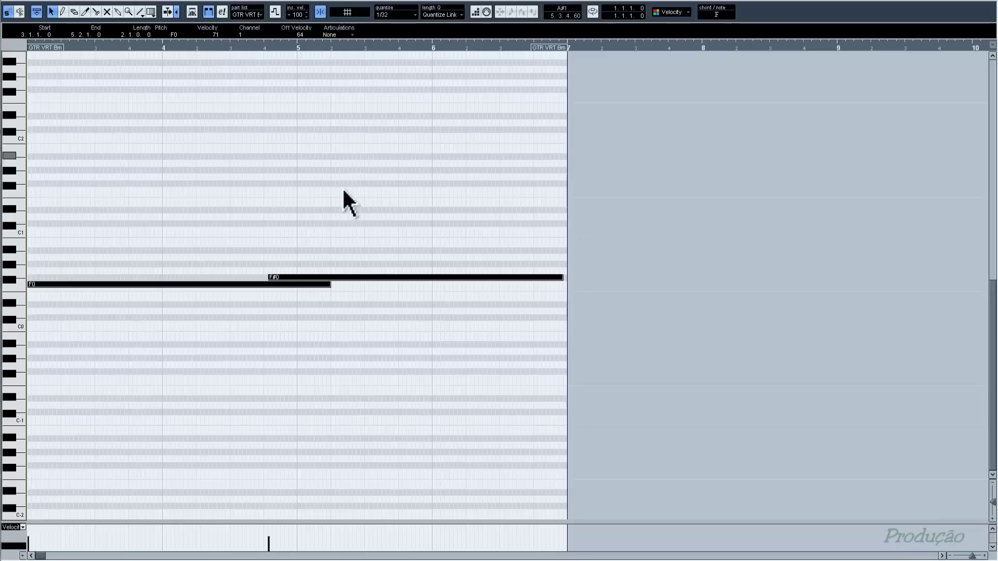
{"action": "left_click", "coordinate": [292, 179]}
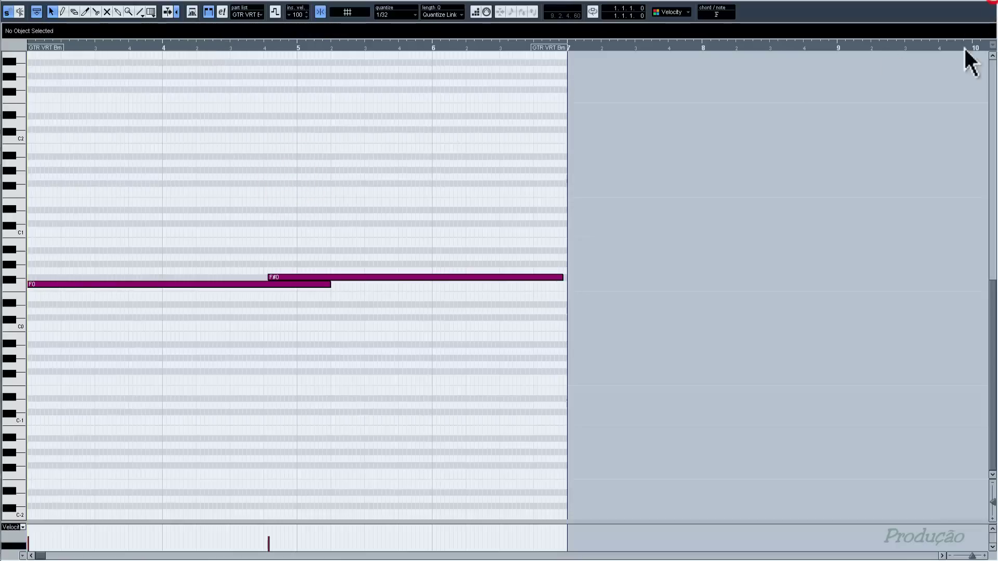
- Return to the project arrangement and play bars 3 to 7 to check the softer guitar notes
{"action": "left_click", "coordinate": [990, 7]}
{"action": "left_click", "coordinate": [363, 372]}
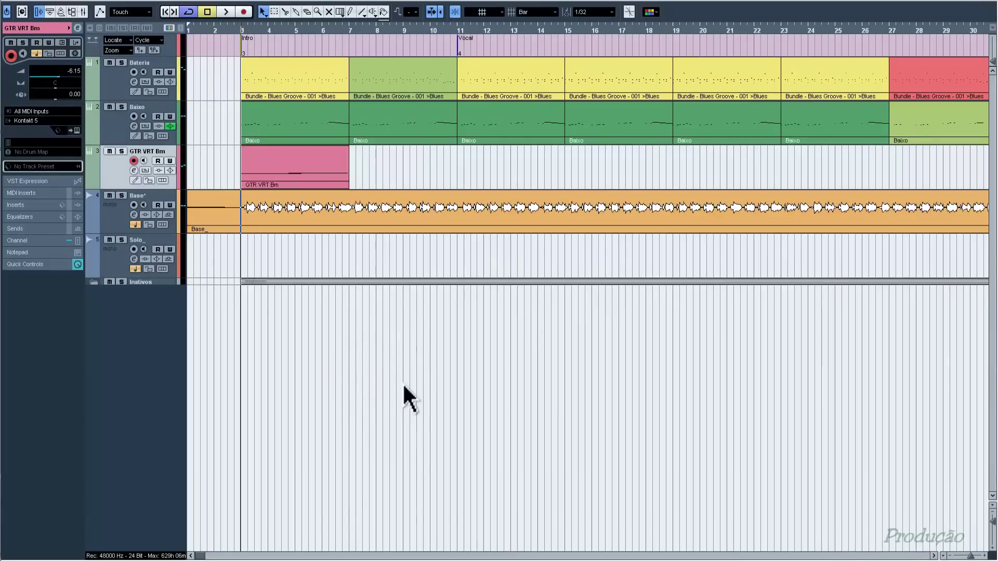
{"action": "key", "text": "space"}
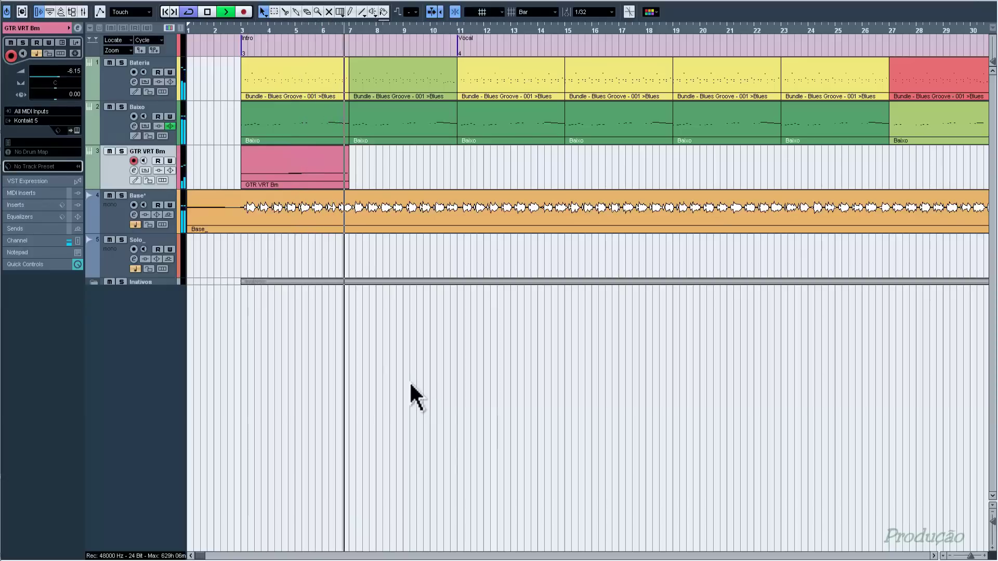
{"action": "key", "text": "space"}
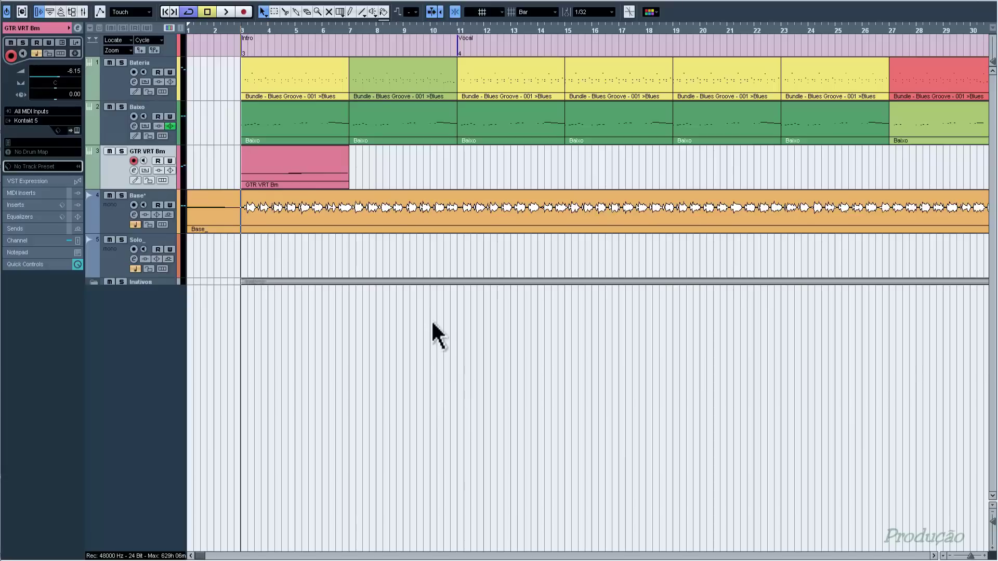
- Draw a second part on the GTR VRT Bm track from bar 7 to bar 11
{"action": "left_click", "coordinate": [349, 12]}
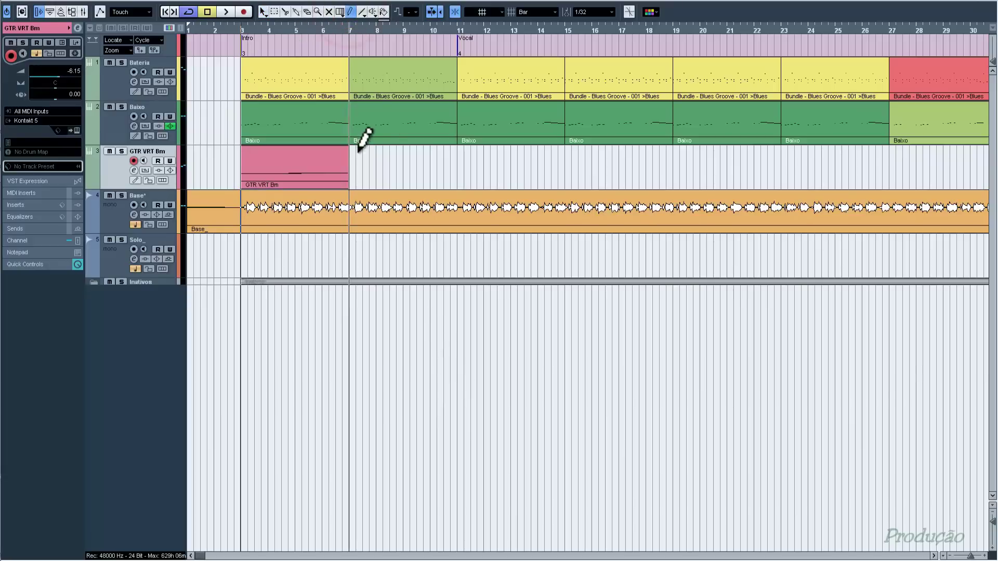
{"action": "left_click_drag", "start_coordinate": [352, 158], "coordinate": [448, 162]}
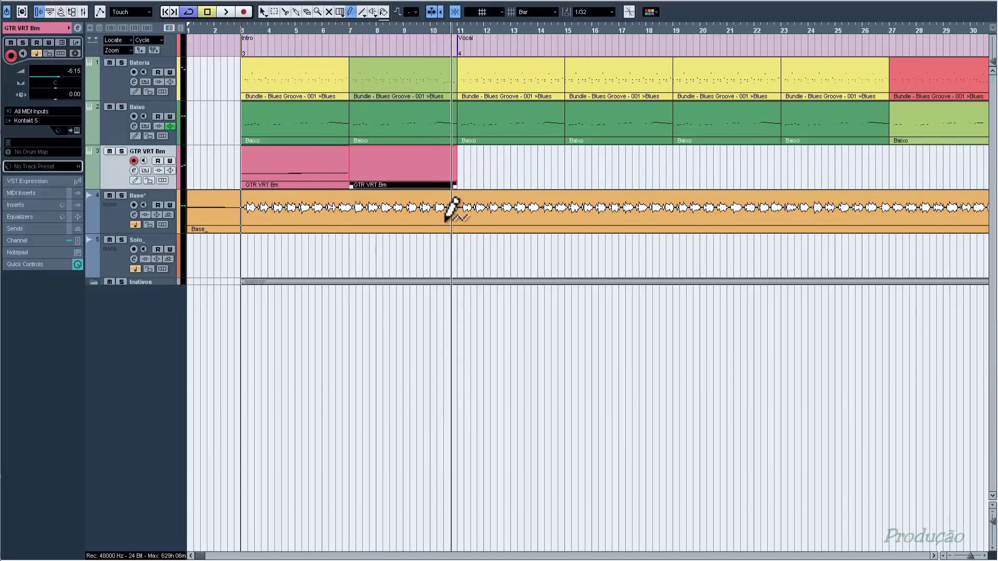
{"action": "key", "text": "1"}
- Draw an A0 note across the whole second guitar part, from 7.1.1.0 to 11.1.1.0, and lower its velocity to 74
{"action": "double_click", "coordinate": [390, 172]}
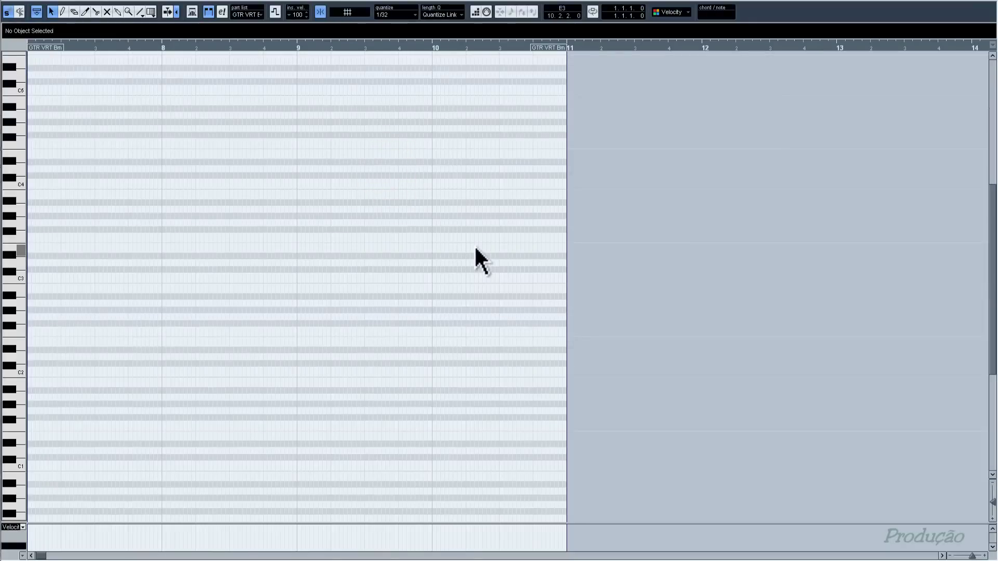
{"action": "scroll", "coordinate": [475, 248], "scroll_direction": "left", "scroll_amount": 2}
{"action": "scroll", "coordinate": [476, 251], "scroll_direction": "down", "scroll_amount": 4}
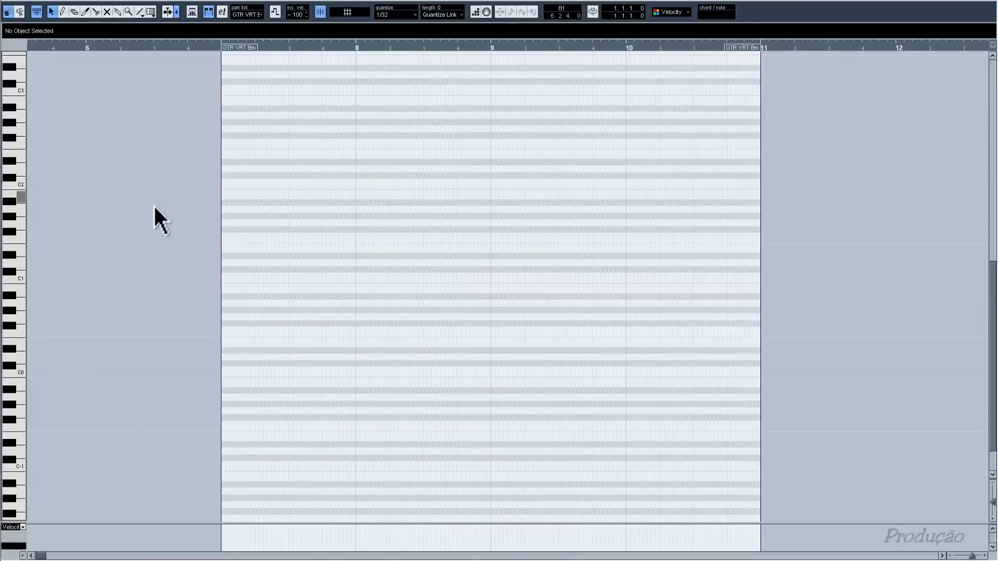
{"action": "left_click", "coordinate": [63, 12]}
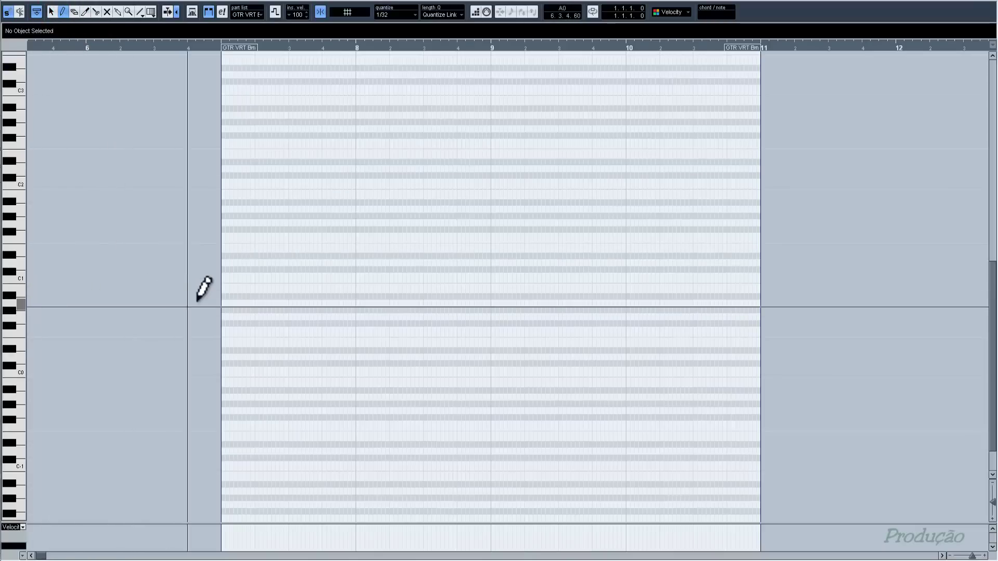
{"action": "left_click_drag", "start_coordinate": [223, 303], "coordinate": [757, 302]}
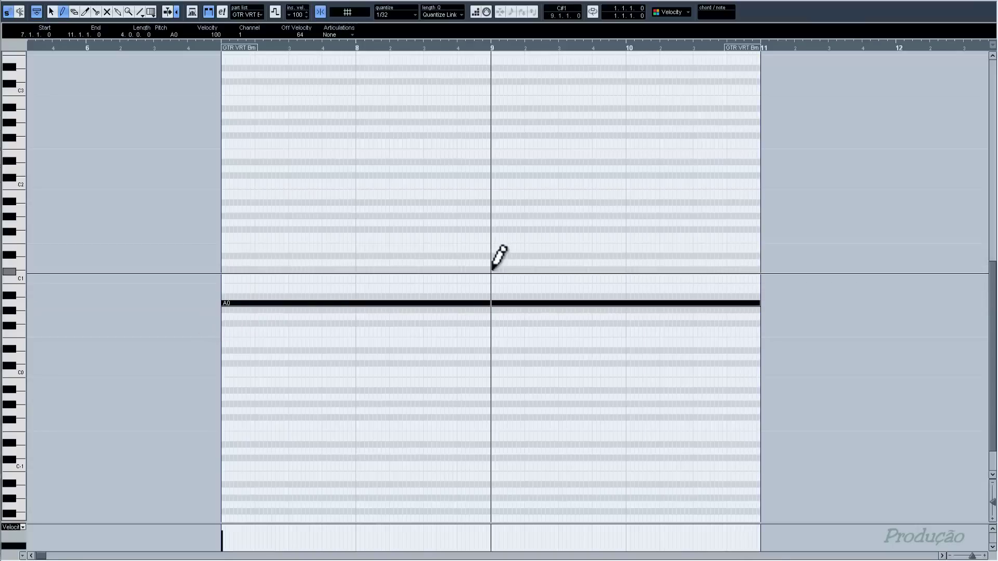
{"action": "key", "text": "1"}
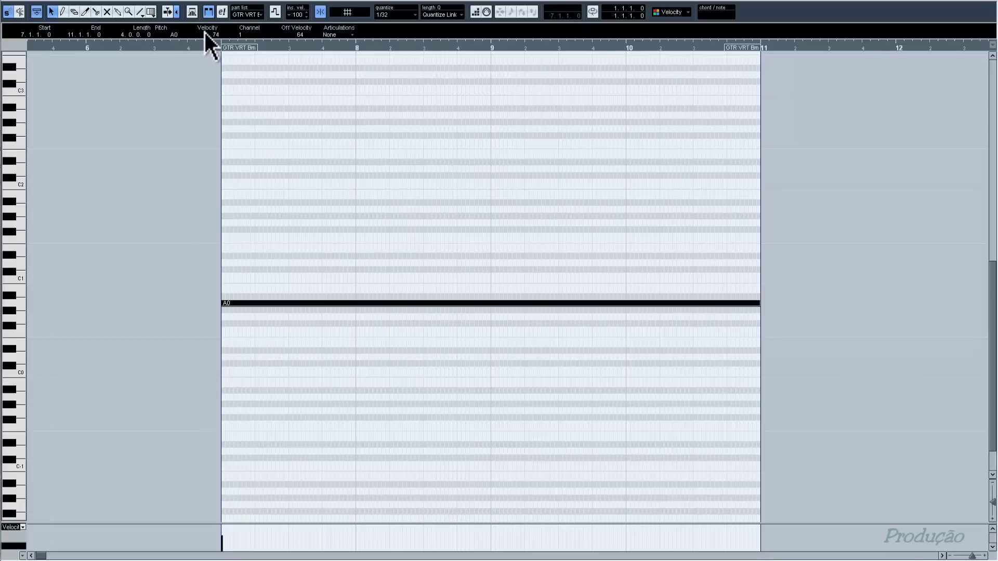
{"action": "left_click", "coordinate": [493, 243]}
- Close the Key Editor and play back bars 3 to 11 to hear both guitar parts together
{"action": "left_click", "coordinate": [992, 2]}
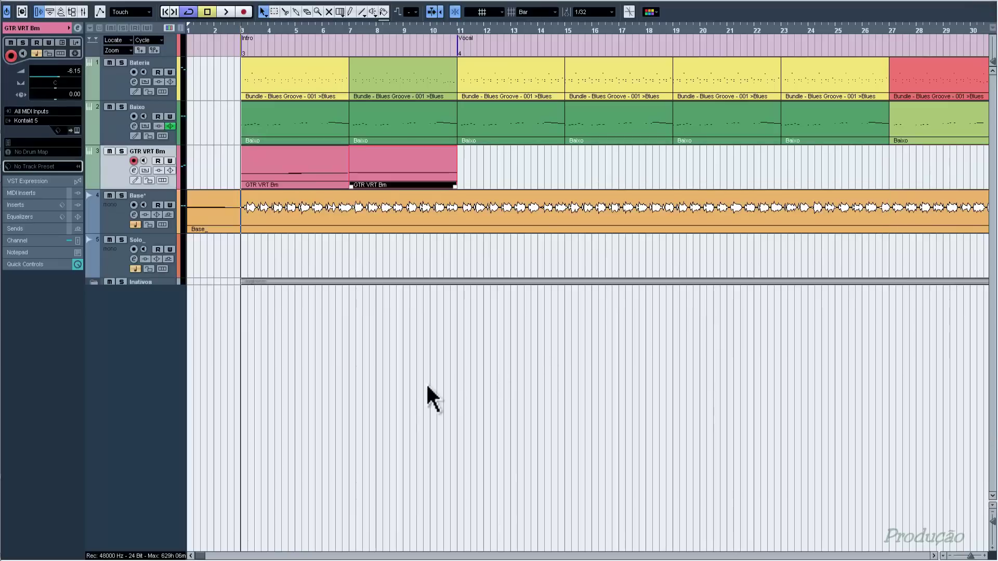
{"action": "key", "text": "space"}
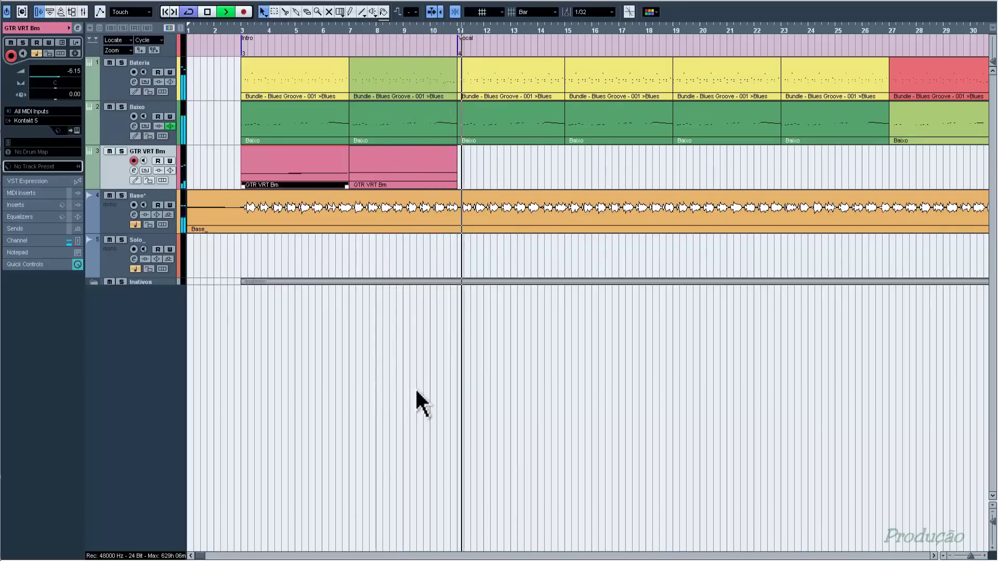
{"action": "key", "text": "space"}
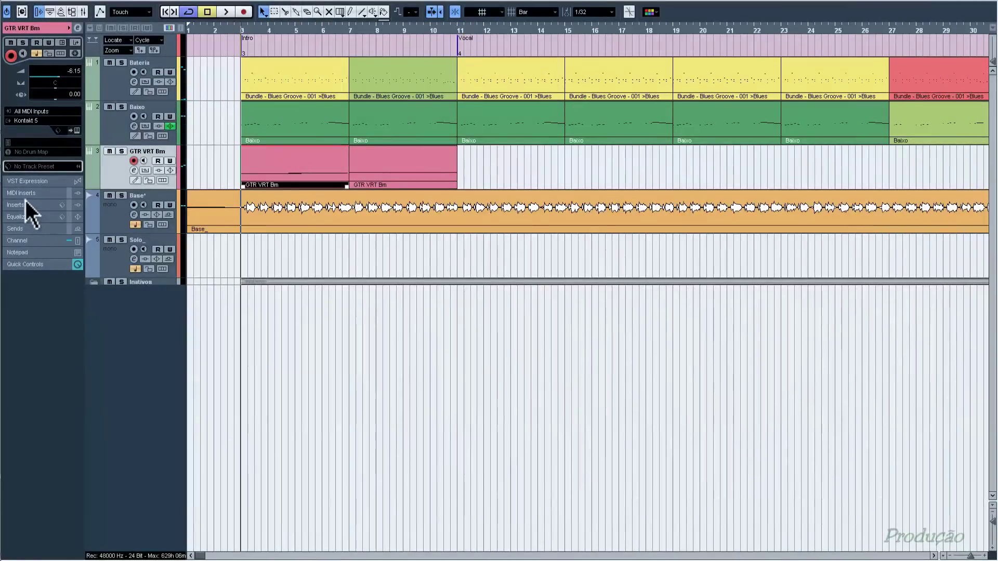
- Add Steinberg's Roomworks SE reverb to the first insert slot of the GTR VRT Bm track
{"action": "left_click", "coordinate": [29, 206]}
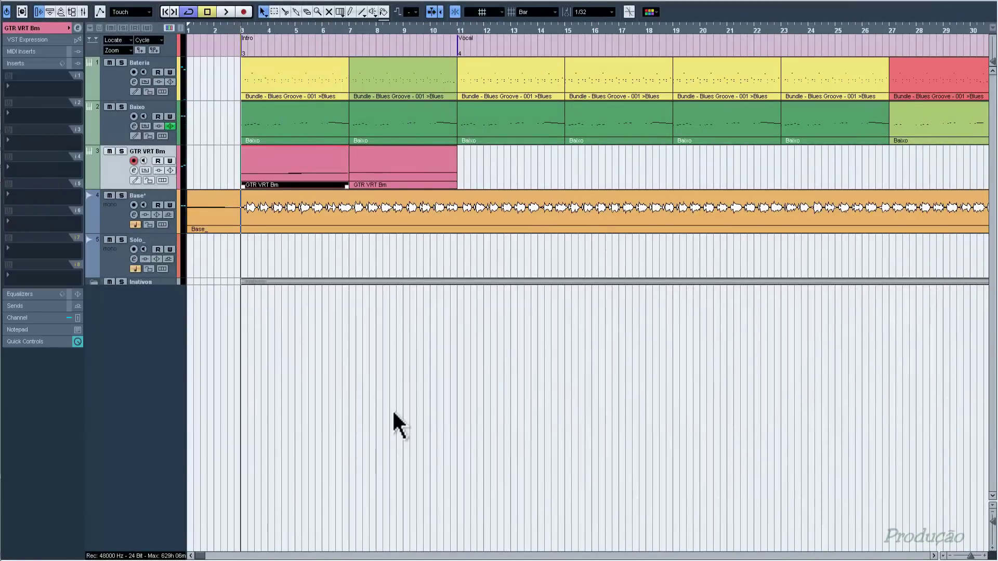
{"action": "left_click", "coordinate": [24, 86]}
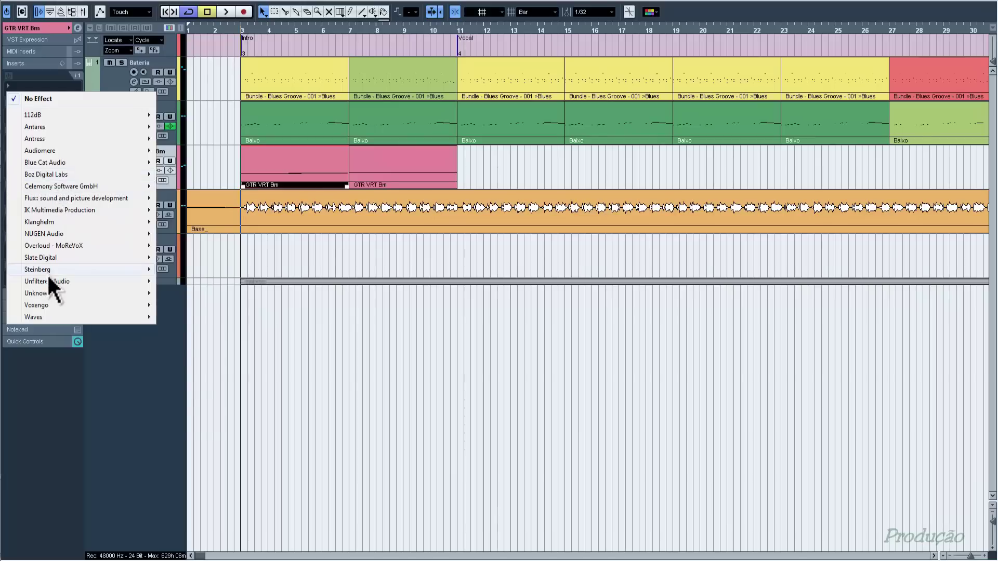
{"action": "mouse_move", "coordinate": [50, 271]}
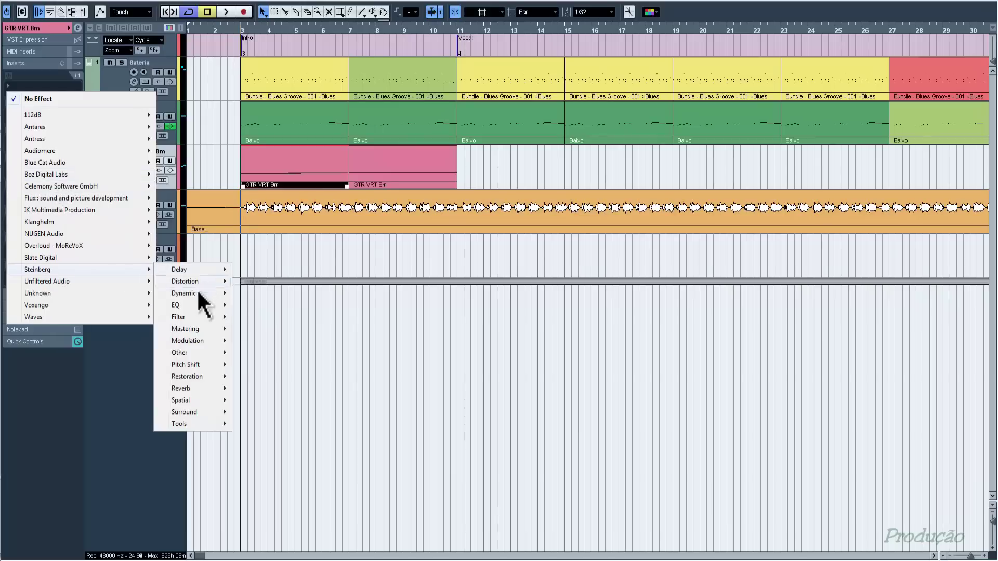
{"action": "mouse_move", "coordinate": [181, 388]}
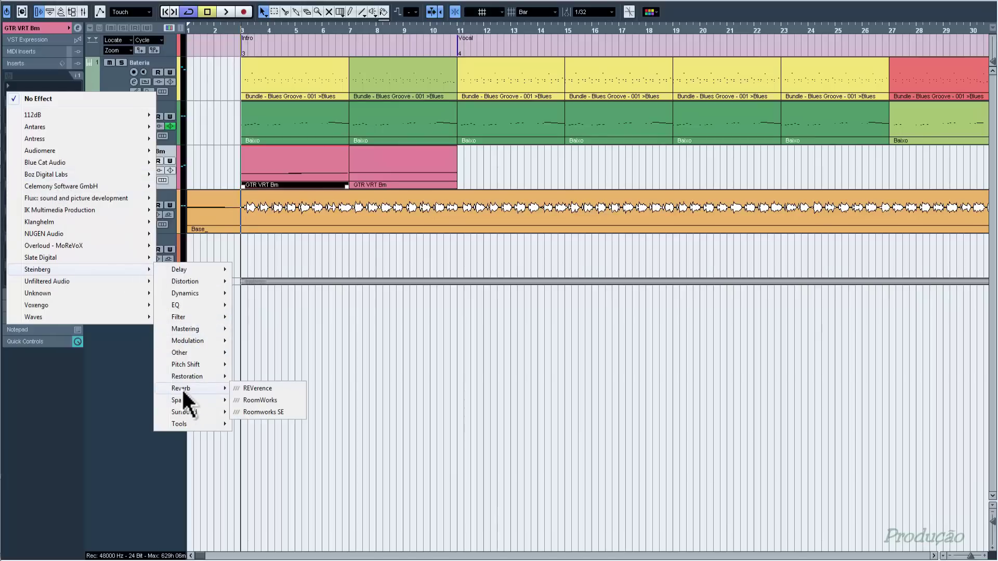
{"action": "left_click", "coordinate": [269, 411]}
- Load the Dark and Long preset in Roomworks SE and close the preset browser
{"action": "left_click", "coordinate": [479, 245]}
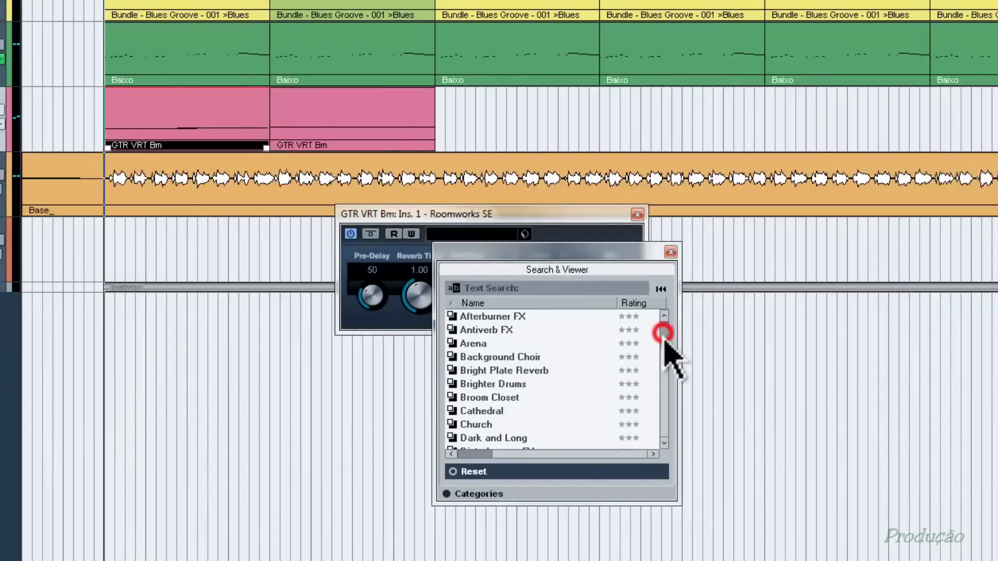
{"action": "left_click_drag", "start_coordinate": [663, 332], "coordinate": [665, 352]}
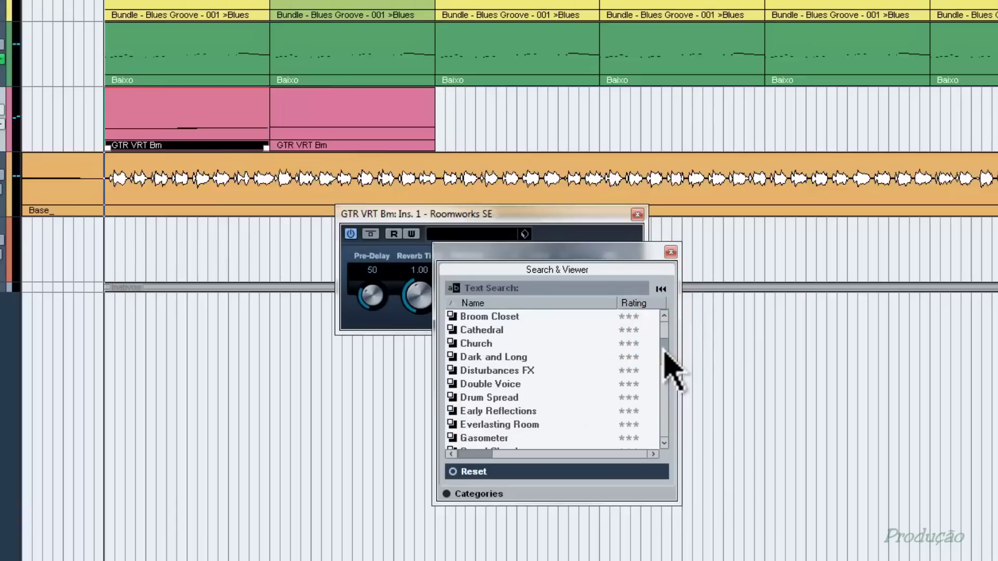
{"action": "left_click", "coordinate": [504, 357]}
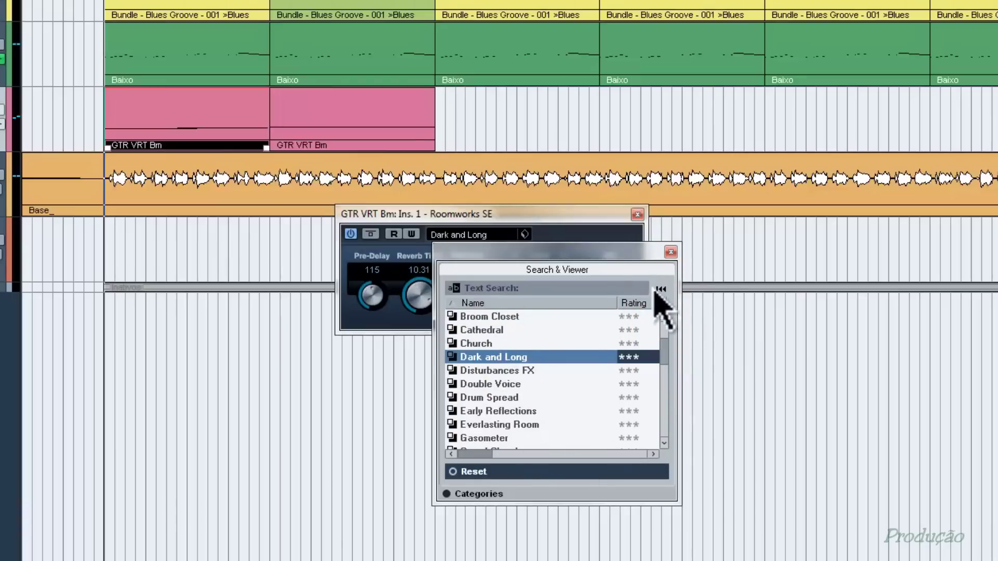
{"action": "left_click", "coordinate": [671, 252]}
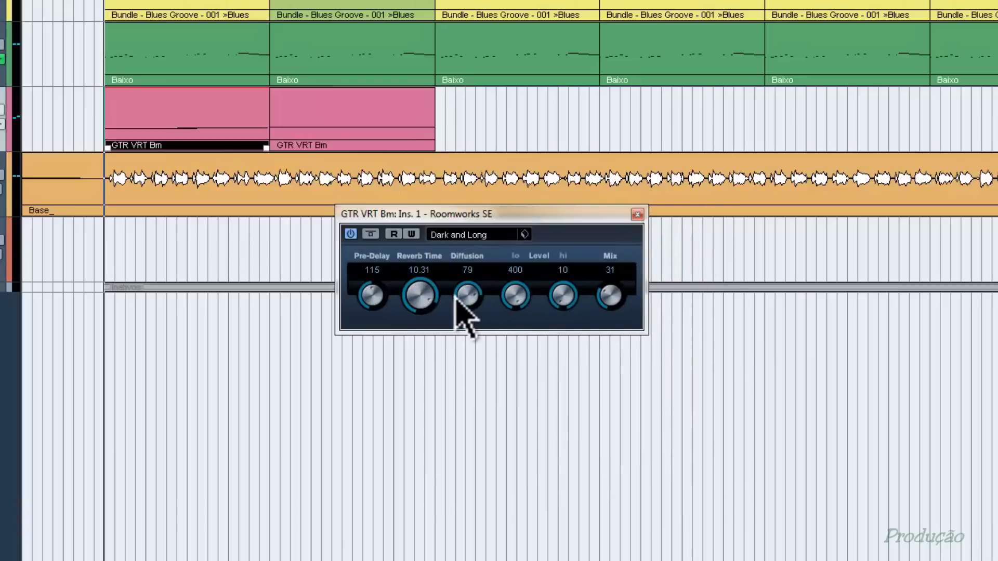
- Play the intro from bar 3 to hear the guitar with reverb, and close the Roomworks SE window
{"action": "key", "text": "space"}
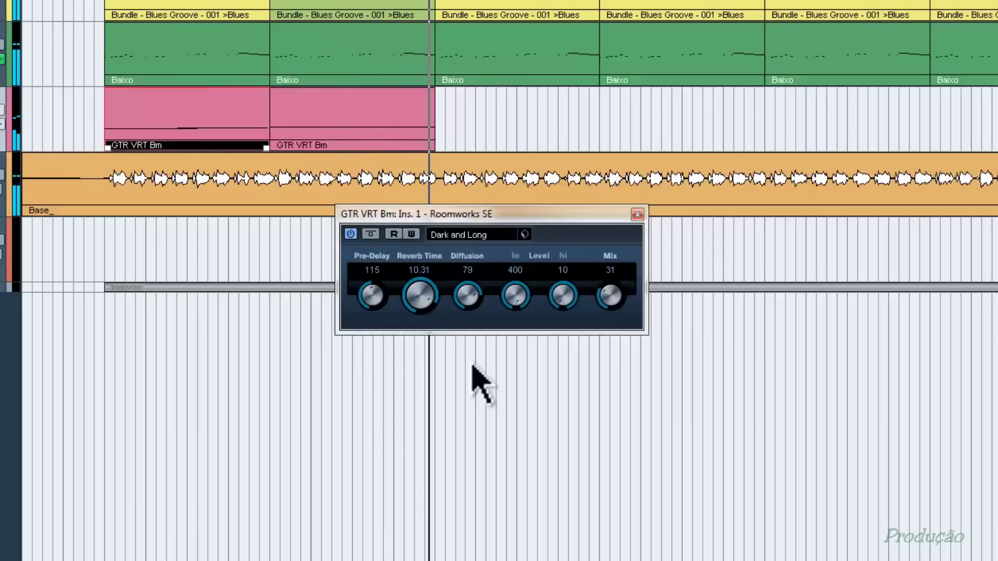
{"action": "key", "text": "space"}
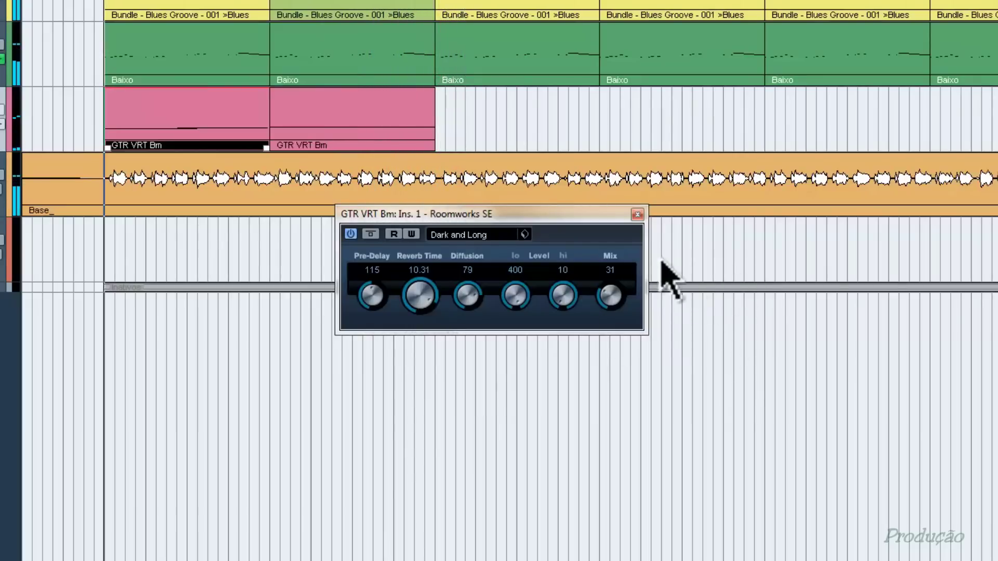
{"action": "left_click", "coordinate": [638, 214]}
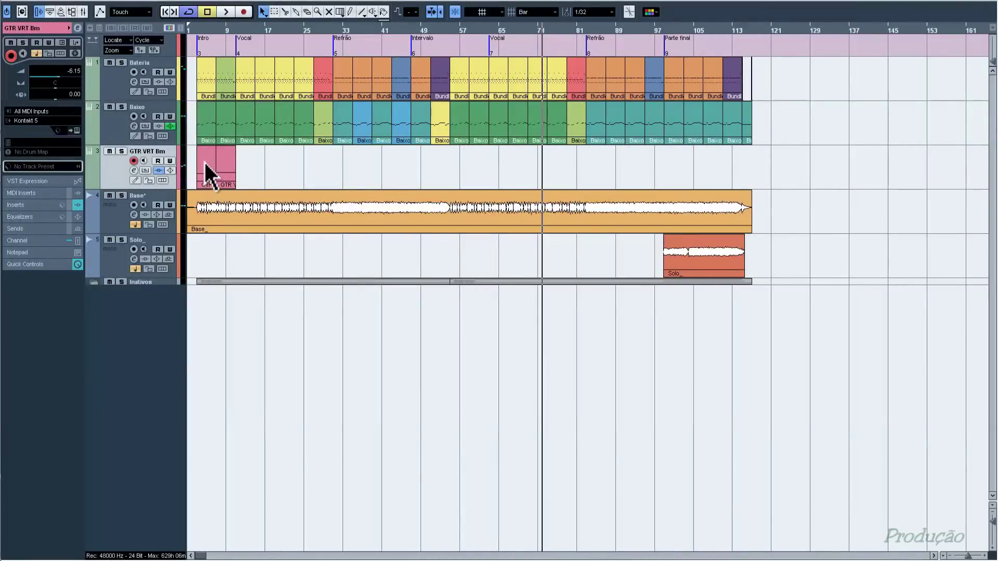
- Copy the first guitar part to bar 55 on the GTR VRT Bm track and move the playback position to bar 53
{"action": "left_click_drag", "start_coordinate": [204, 160], "coordinate": [459, 165]}
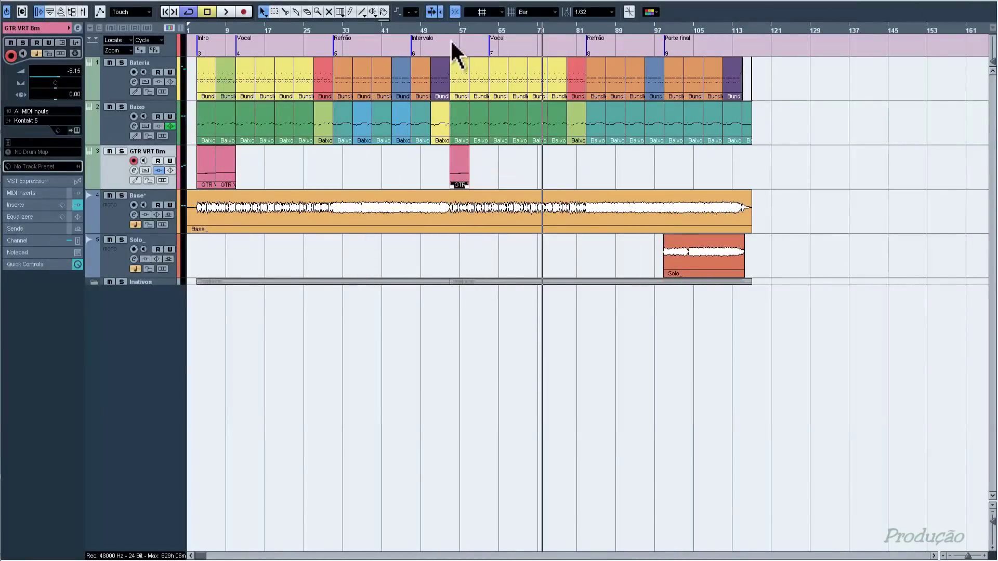
{"action": "left_click", "coordinate": [445, 31]}
{"action": "left_click_drag", "start_coordinate": [441, 57], "coordinate": [430, 47]}
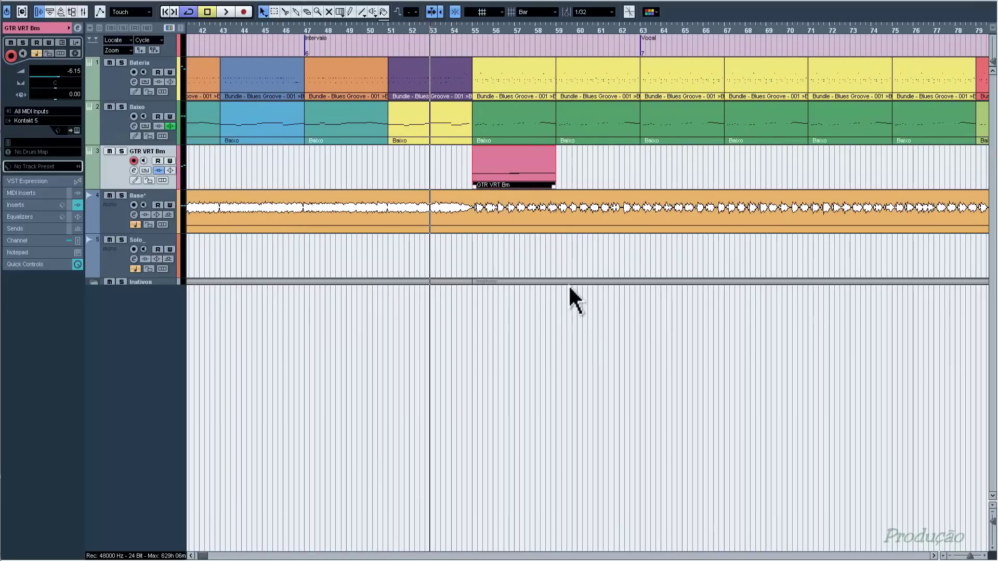
- Open the copied guitar part at bar 55 in the Key Editor and delete its F#0 note
{"action": "double_click", "coordinate": [535, 167]}
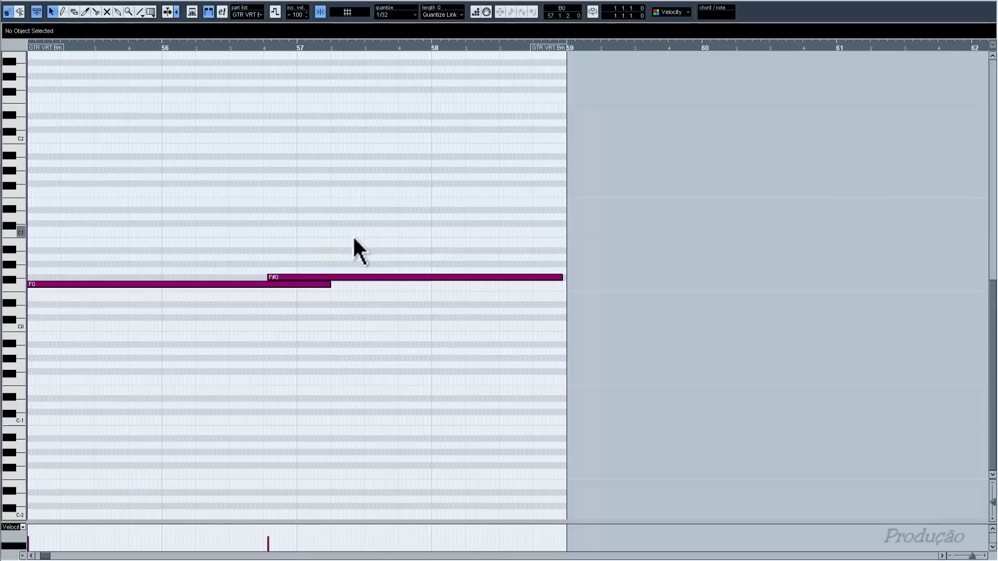
{"action": "left_click_drag", "start_coordinate": [487, 316], "coordinate": [490, 324]}
{"action": "key", "text": "Delete"}
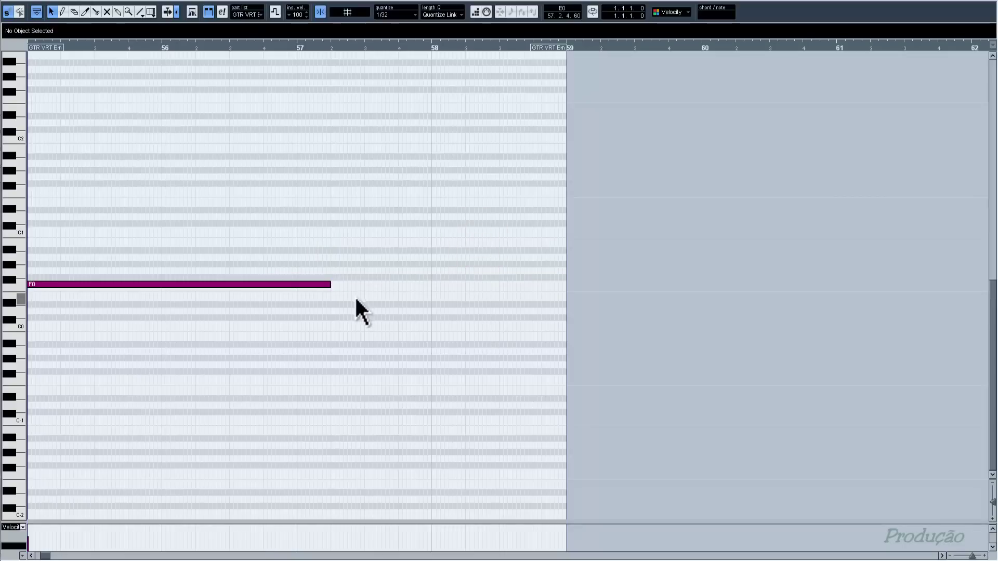
- Shorten the remaining F0 note so that it ends at 56.4.4.60
{"action": "left_click_drag", "start_coordinate": [332, 288], "coordinate": [289, 280]}
{"action": "scroll", "coordinate": [429, 292], "scroll_direction": "left", "scroll_amount": 5}
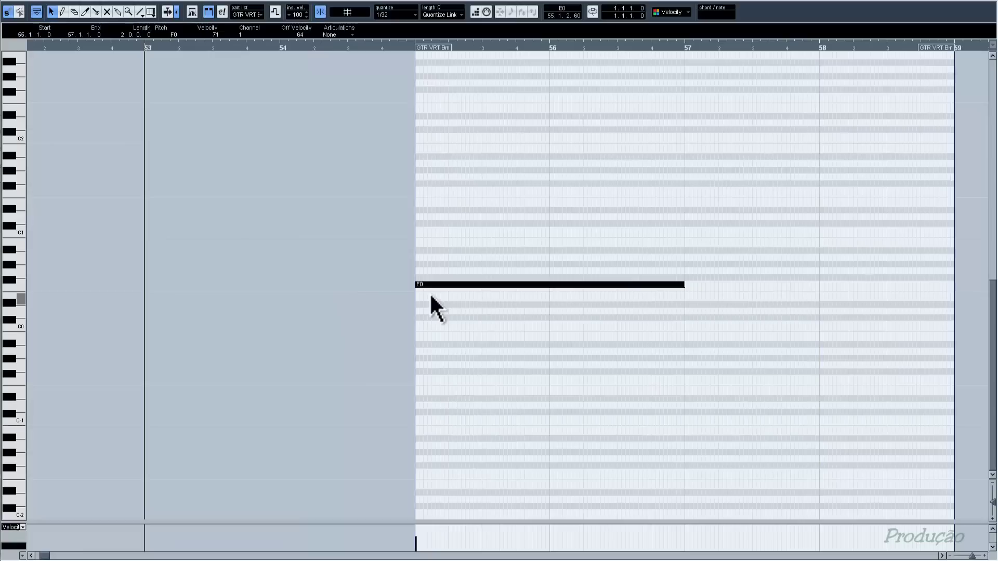
{"action": "scroll", "coordinate": [429, 292], "scroll_direction": "right", "scroll_amount": 3}
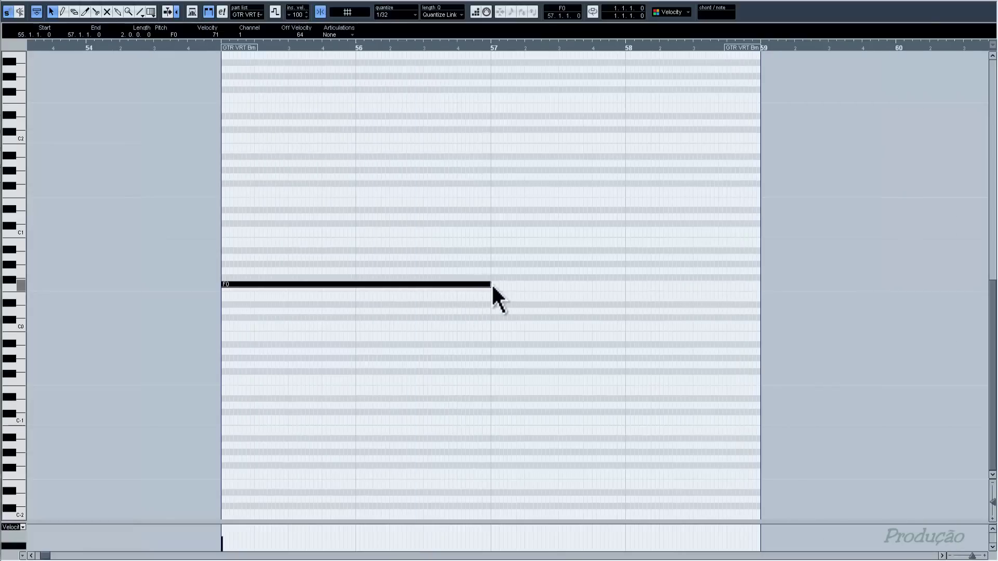
{"action": "left_click_drag", "start_coordinate": [488, 285], "coordinate": [486, 286]}
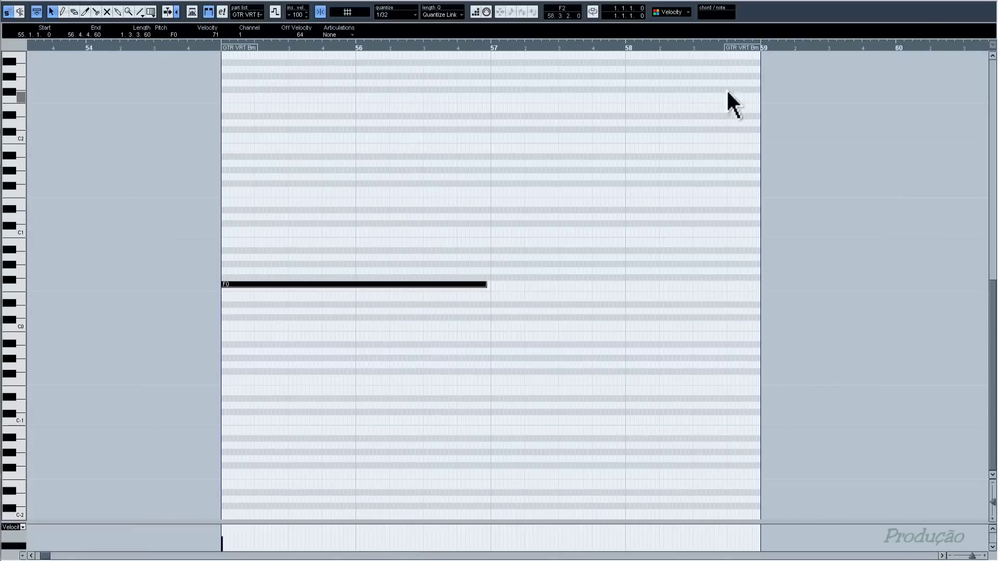
- Trim the end of the copied guitar part to bar 57 and play back from bar 53 to check it
{"action": "left_click_drag", "start_coordinate": [745, 50], "coordinate": [475, 68]}
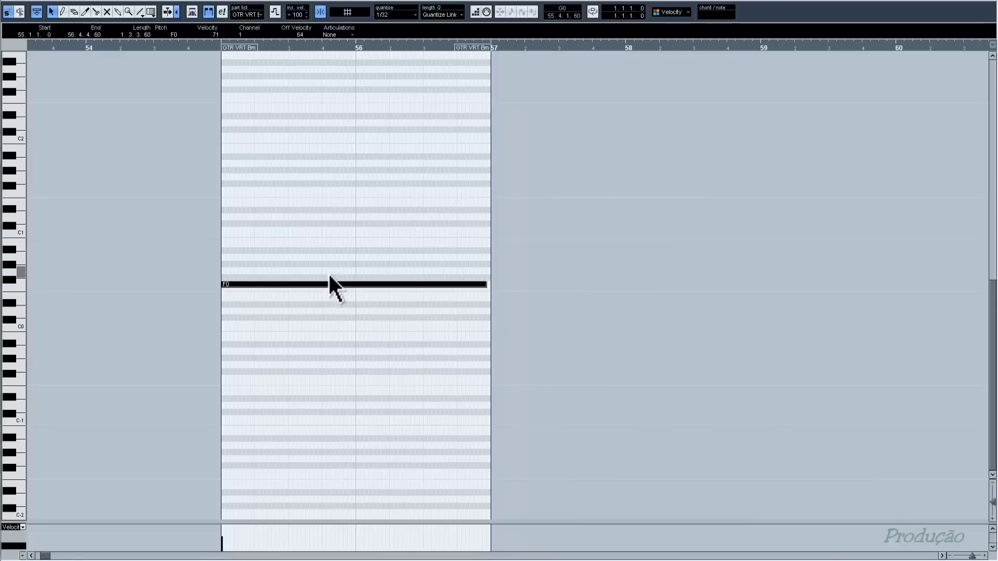
{"action": "left_click", "coordinate": [995, 1]}
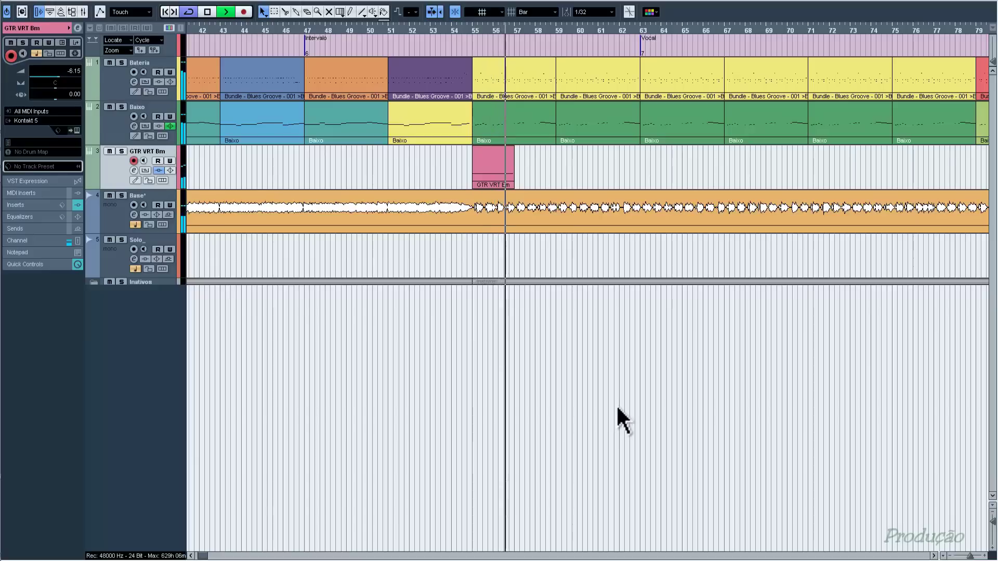
{"action": "key", "text": "space"}
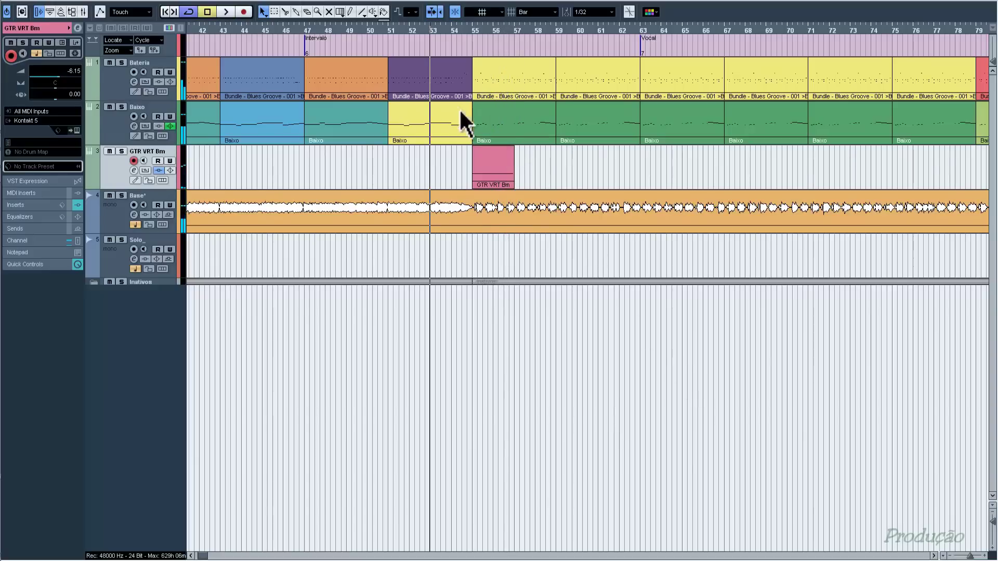
- In the Bateria part from bar 51 to 55, move the last G3 hit to 54.4.1.0 and play back the transition
{"action": "double_click", "coordinate": [458, 75]}
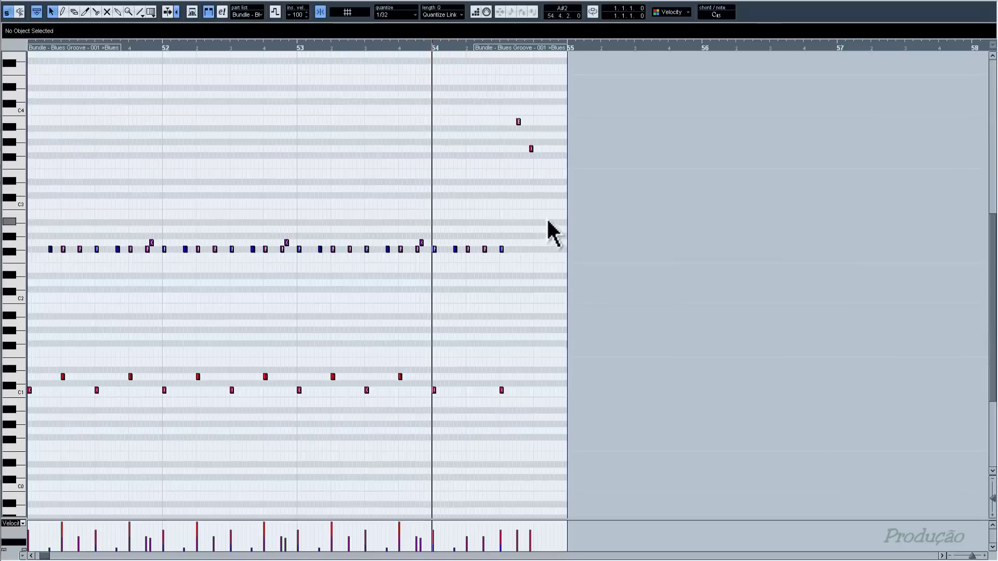
{"action": "left_click_drag", "start_coordinate": [531, 148], "coordinate": [536, 146]}
{"action": "left_click", "coordinate": [543, 136]}
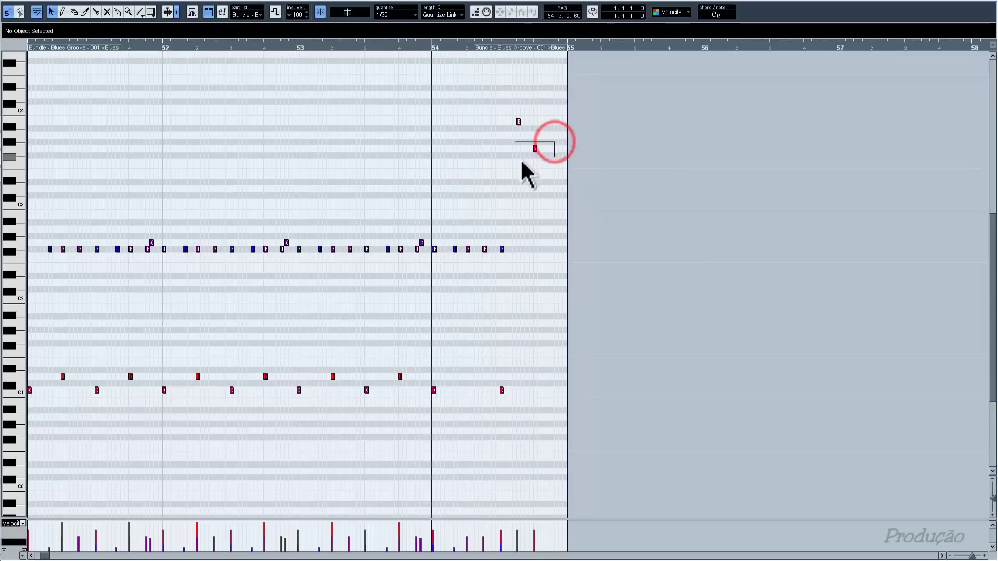
{"action": "left_click_drag", "start_coordinate": [521, 161], "coordinate": [516, 156]}
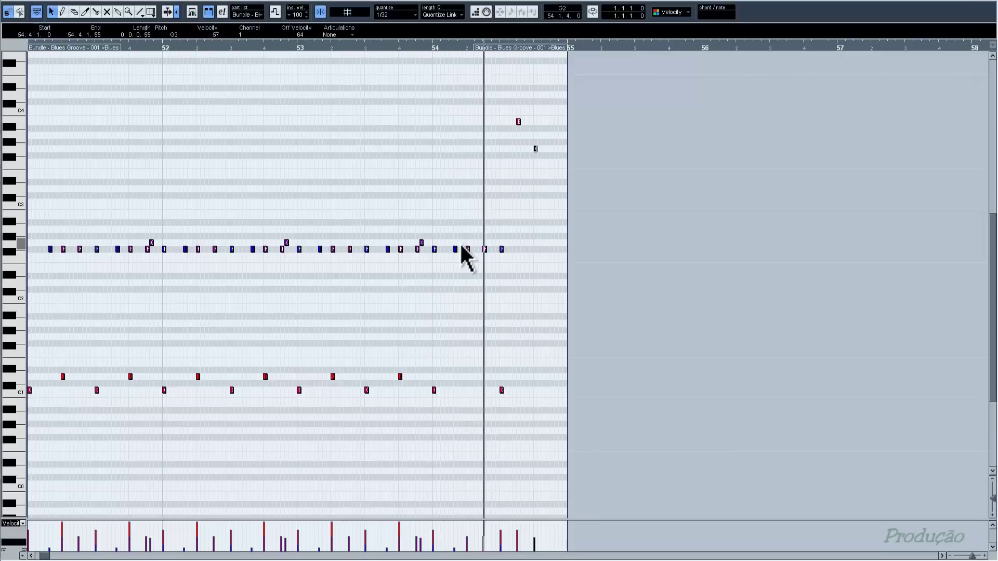
{"action": "key", "text": "space"}
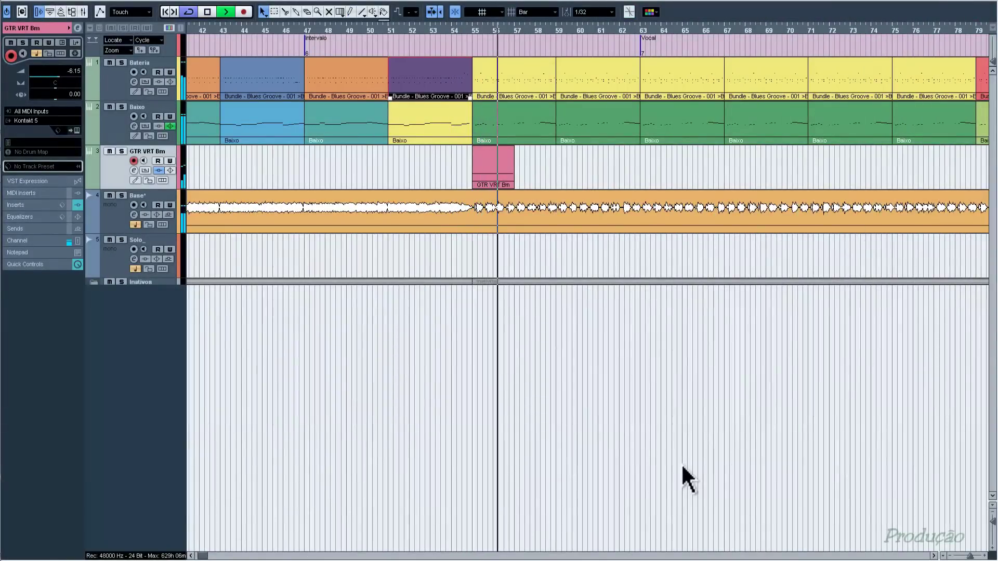
{"action": "key", "text": "space"}
- Duplicate the trimmed guitar part so that the copy fills bars 57 to 59
{"action": "left_click", "coordinate": [509, 159]}
{"action": "key", "text": "ctrl+d"}
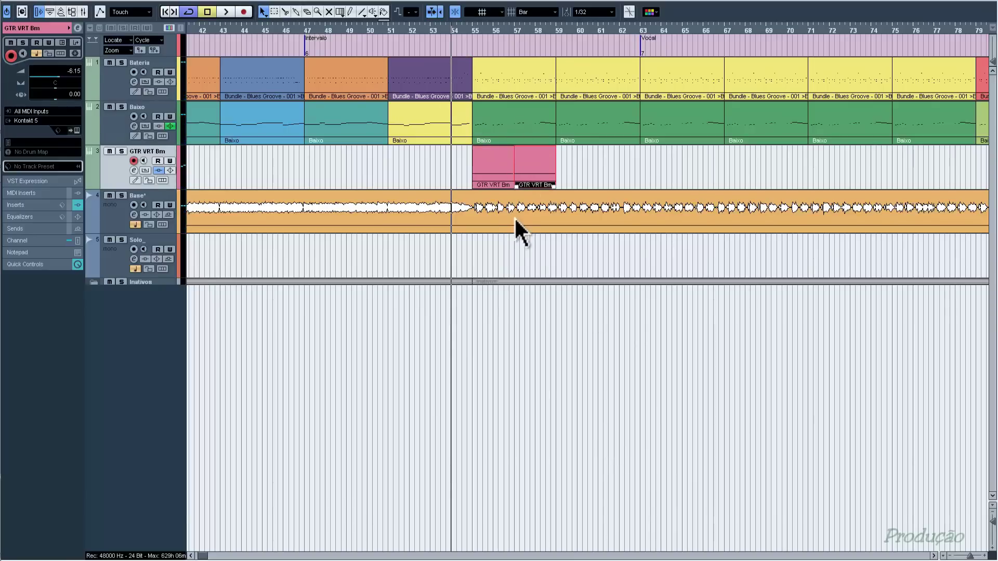
{"action": "left_click", "coordinate": [585, 378]}
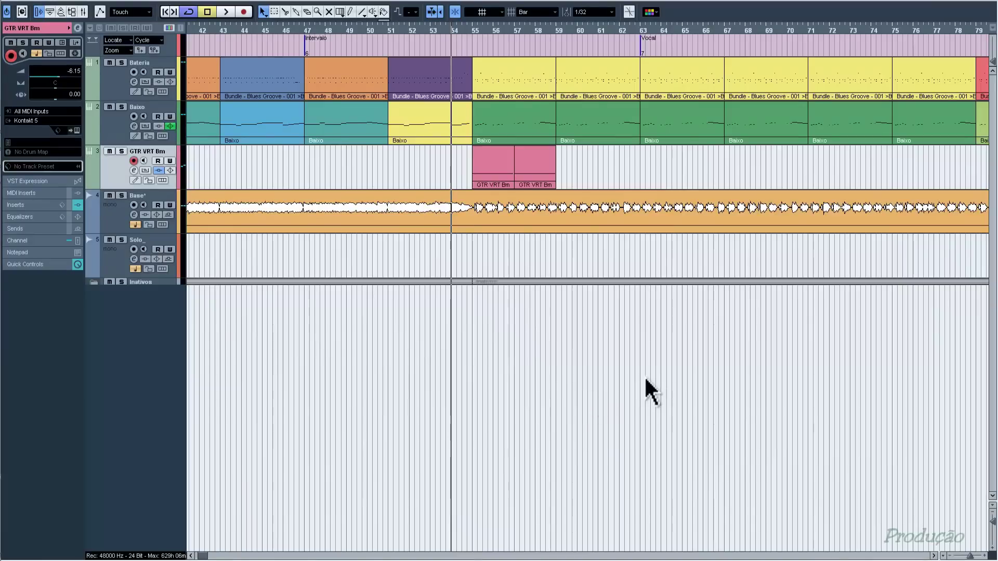
- Duplicate the GTR VRT Bm track together with its guitar parts
{"action": "key", "text": "g"}
{"action": "key", "text": "g"}
{"action": "key", "text": "g"}
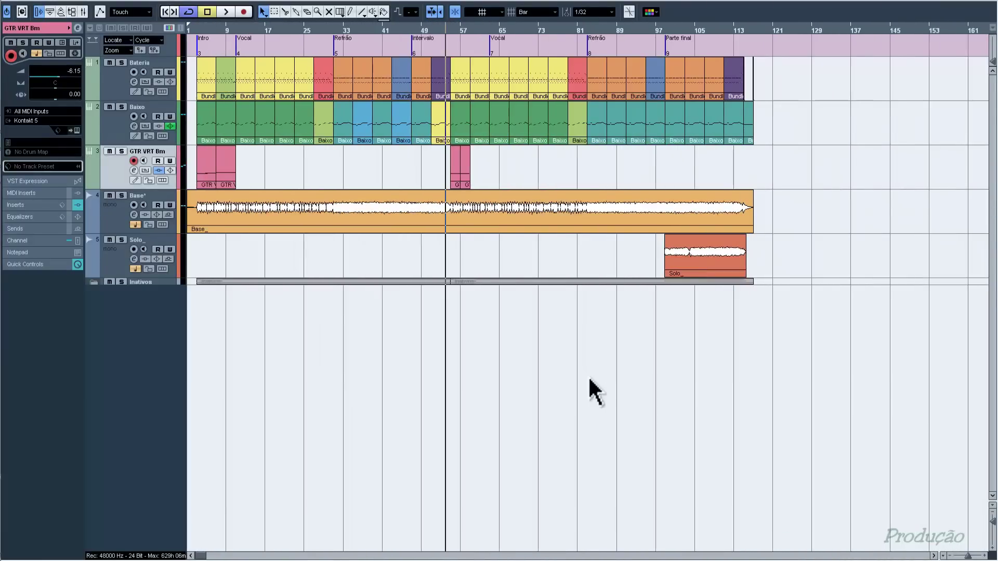
{"action": "key", "text": "h"}
{"action": "left_click", "coordinate": [571, 408]}
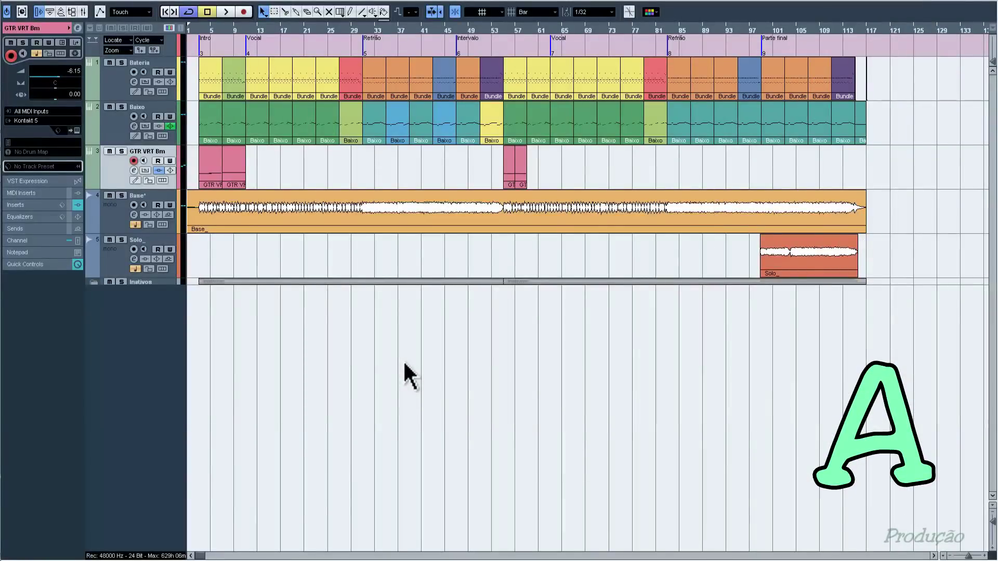
{"action": "key", "text": "a"}
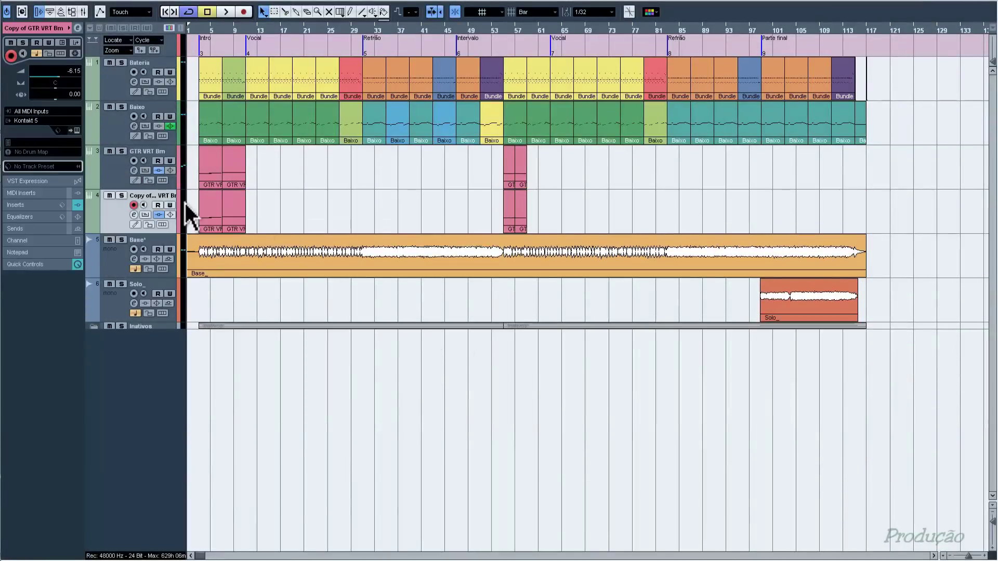
- Rename the duplicated guitar track as GTR VRT Em
{"action": "left_click", "coordinate": [146, 196]}
{"action": "double_click", "coordinate": [147, 196]}
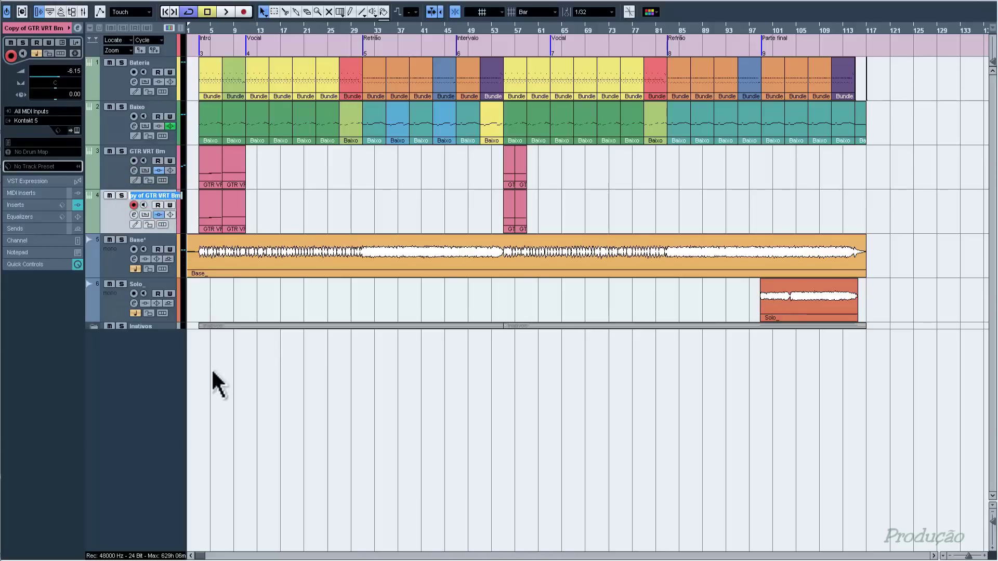
{"action": "type", "text": "GTR"}
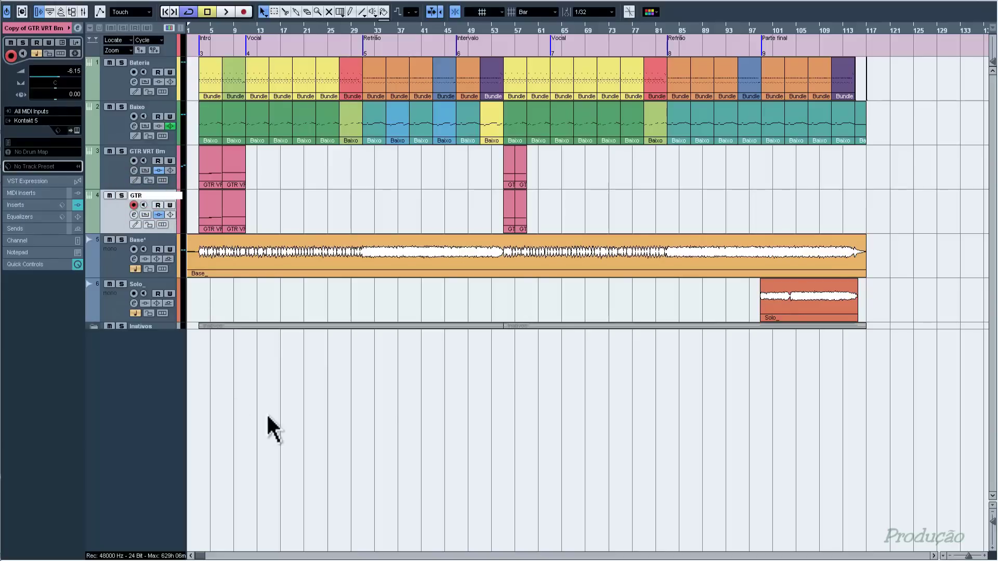
{"action": "type", "text": " VRT Em"}
{"action": "key", "text": "Return"}
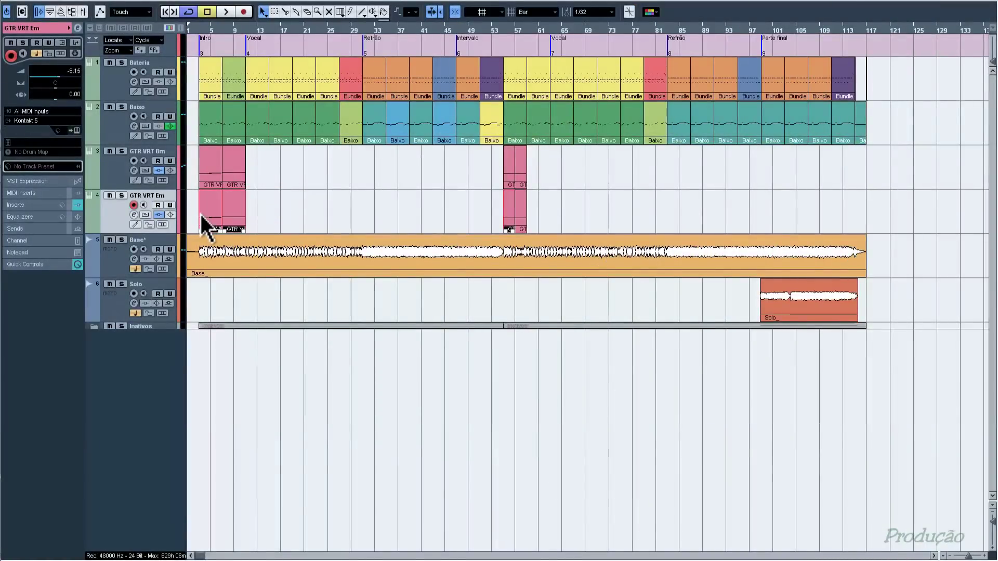
- Delete the copied guitar parts from the GTR VRT Em track
{"action": "key", "text": "Delete"}
{"action": "left_click", "coordinate": [563, 196]}
{"action": "left_click", "coordinate": [521, 206]}
{"action": "left_click_drag", "start_coordinate": [526, 207], "coordinate": [533, 207]}
- Replace the instrument in the GTR VRT Em track's Kontakt 5 with 01 060 Em.nki from Big Fish Audio Guitar Soundscapes
{"action": "left_click", "coordinate": [76, 130]}
{"action": "left_click", "coordinate": [723, 119]}
{"action": "left_click", "coordinate": [319, 271]}
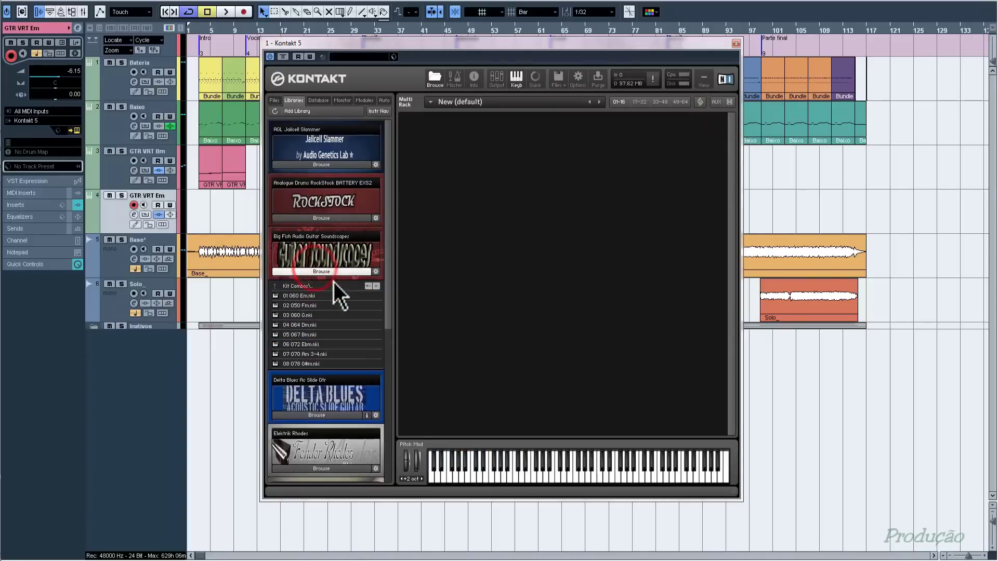
{"action": "left_click_drag", "start_coordinate": [303, 294], "coordinate": [573, 332]}
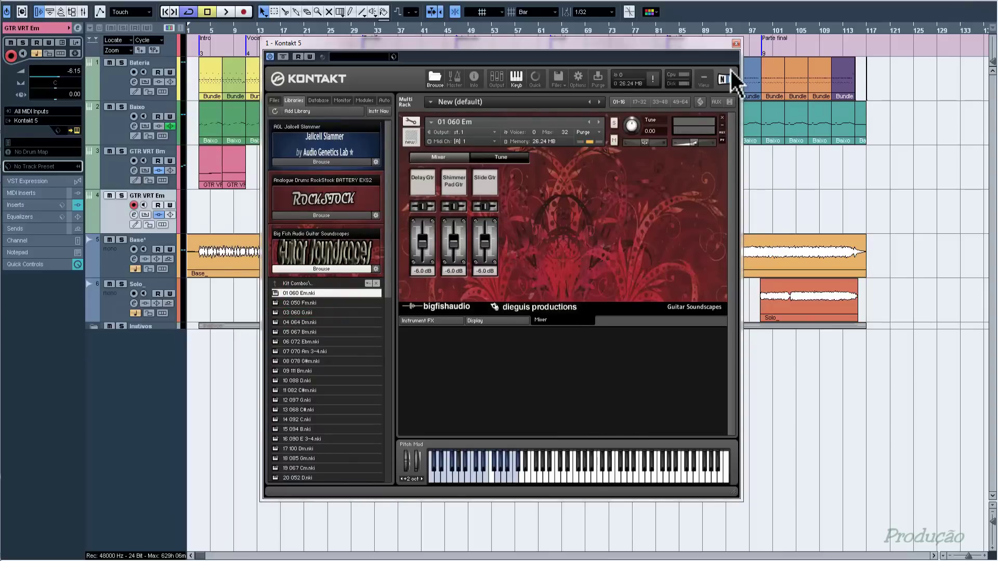
- Close Kontakt 5, open the GTR VRT Em part at bar 59 and lower its note from F0 to E0
{"action": "left_click", "coordinate": [736, 44]}
{"action": "left_click_drag", "start_coordinate": [491, 30], "coordinate": [489, 49]}
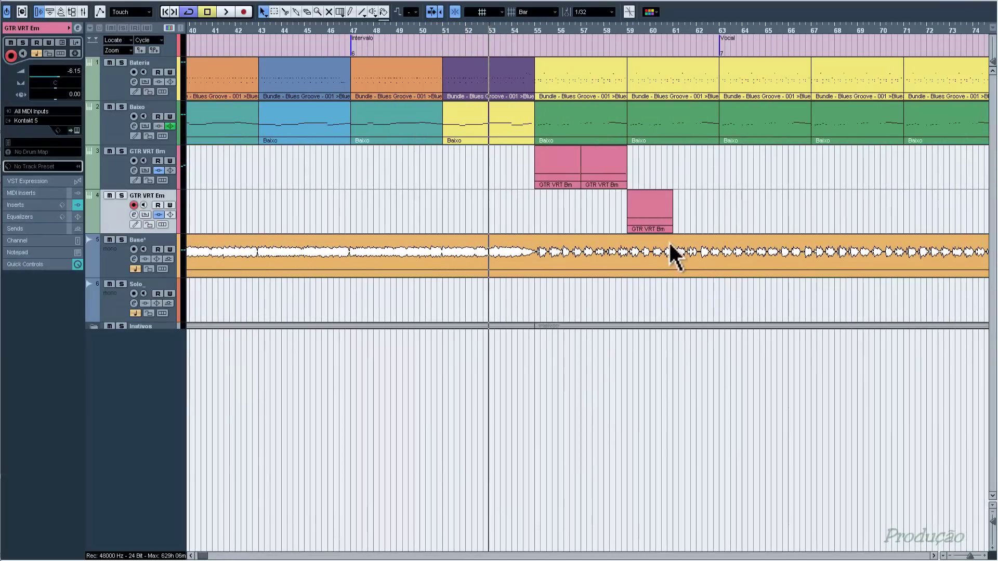
{"action": "double_click", "coordinate": [654, 219]}
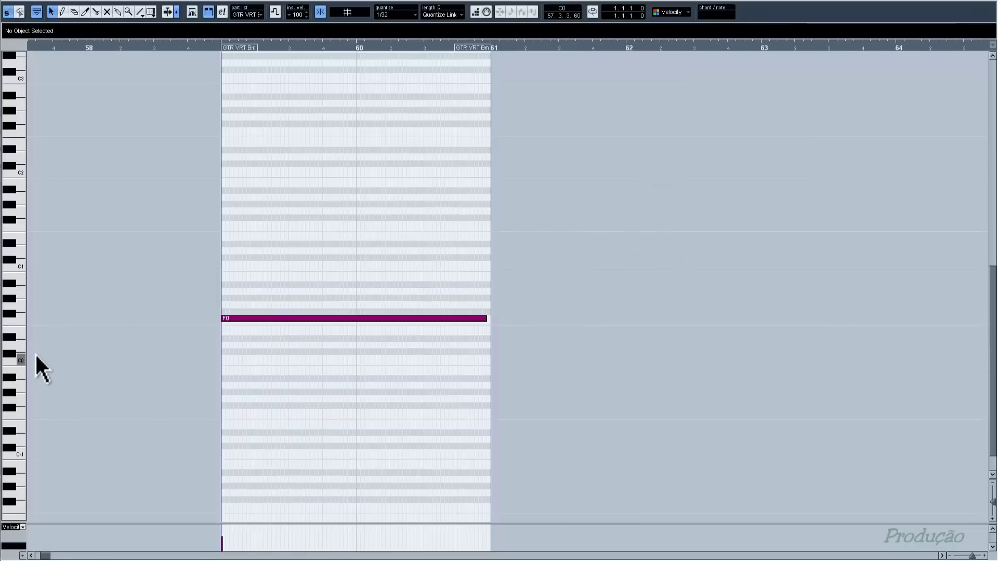
{"action": "left_click", "coordinate": [254, 318]}
{"action": "left_click_drag", "start_coordinate": [255, 326], "coordinate": [259, 339]}
{"action": "left_click", "coordinate": [280, 376]}
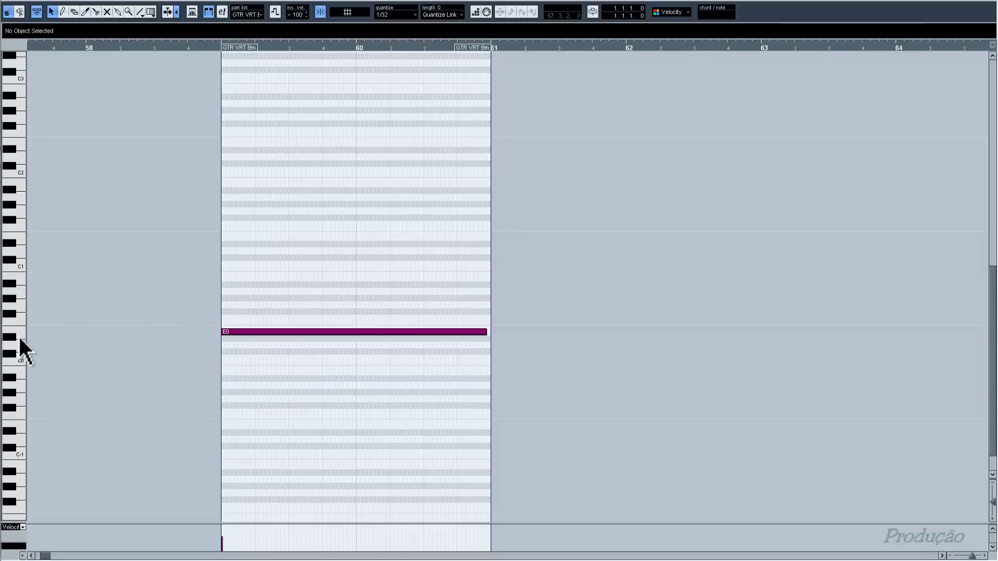
{"action": "left_click", "coordinate": [992, 6]}
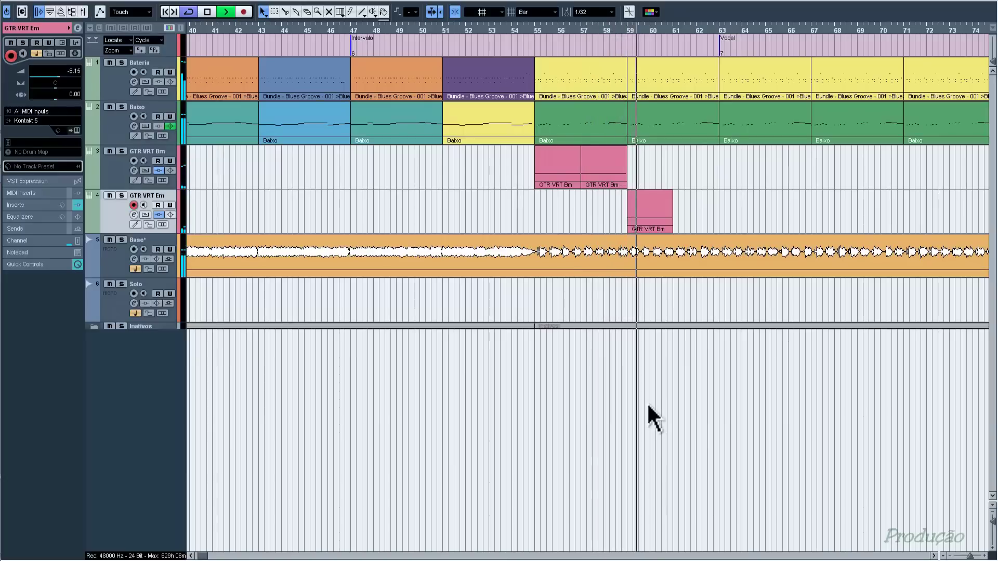
- Stop playback and set the GTR VRT Em track's channel volume to 0.00
{"action": "key", "text": "space"}
{"action": "left_click", "coordinate": [25, 242]}
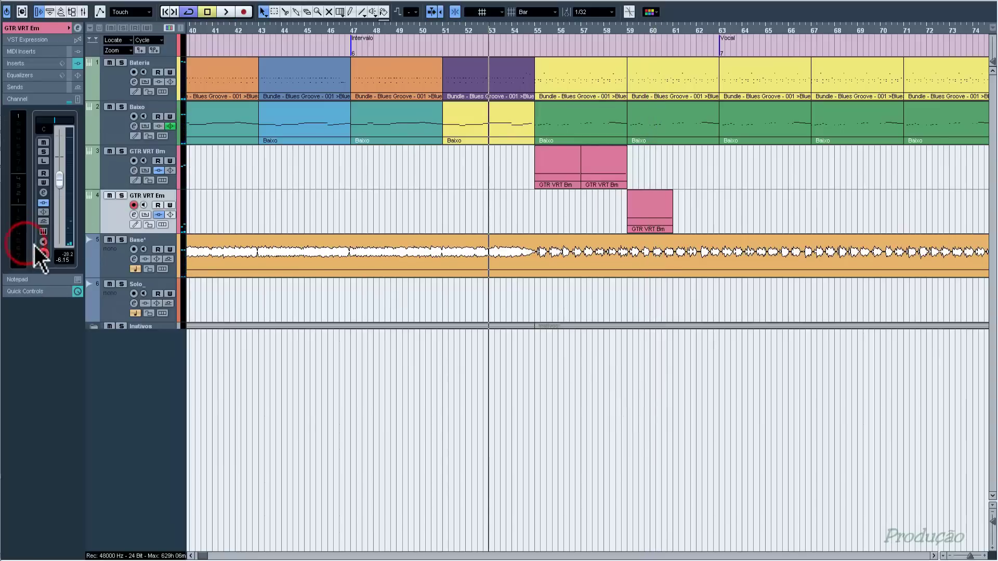
{"action": "left_click", "coordinate": [60, 185], "text": "ctrl"}
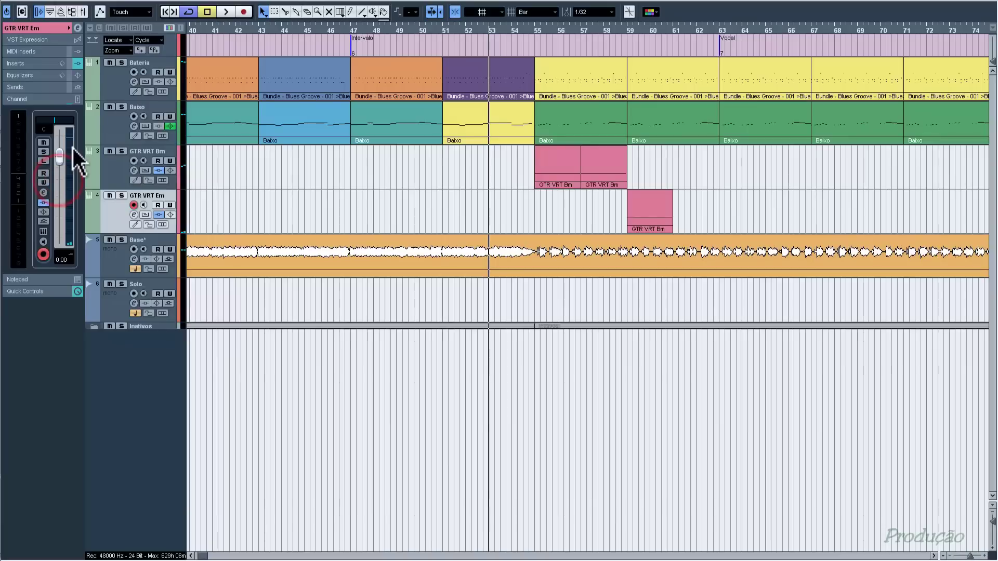
{"action": "left_click", "coordinate": [46, 27]}
- Play back from about bar 58, soloing the GTR VRT Em track to hear its part
{"action": "left_click", "coordinate": [605, 37]}
{"action": "key", "text": "space"}
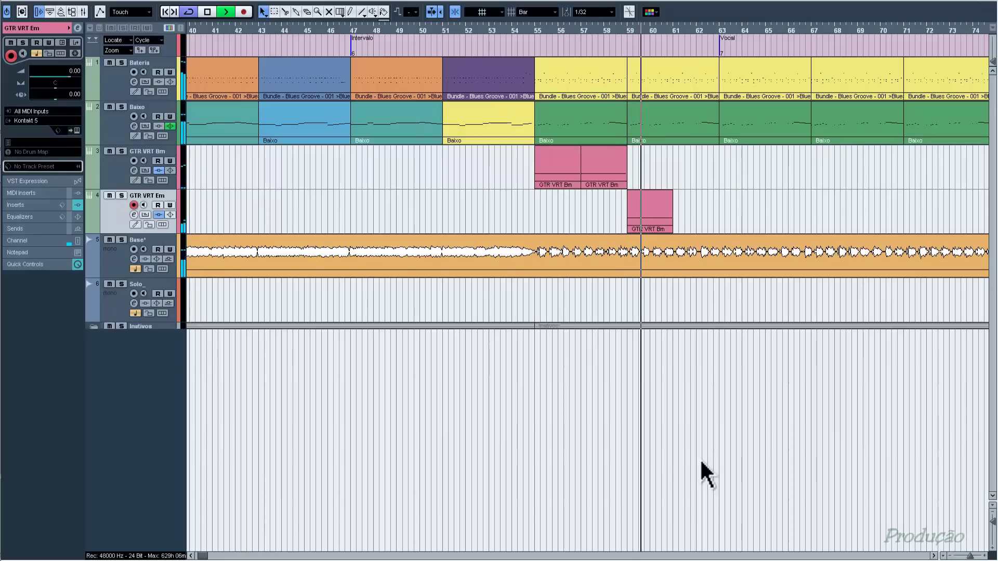
{"action": "key", "text": "s"}
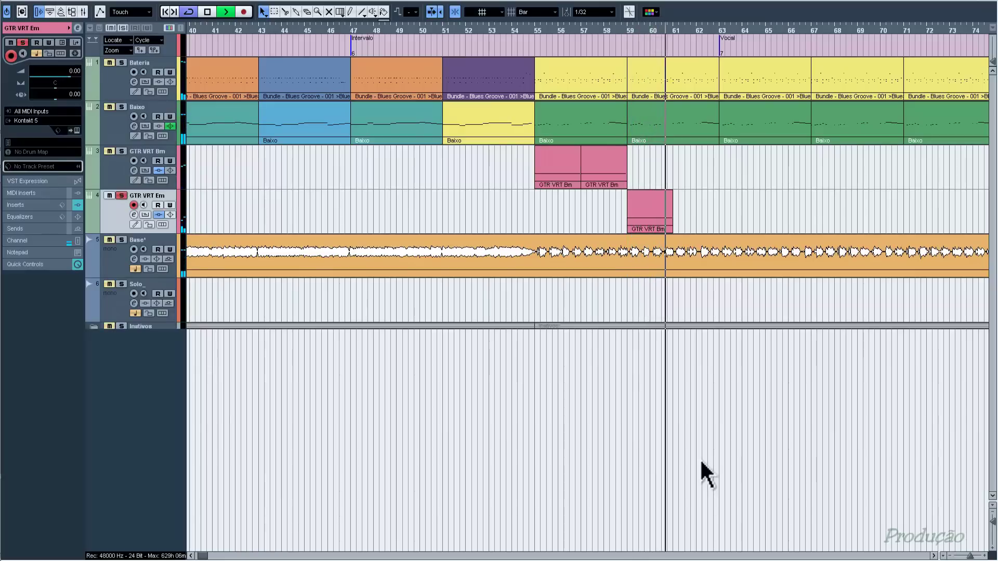
{"action": "key", "text": "space"}
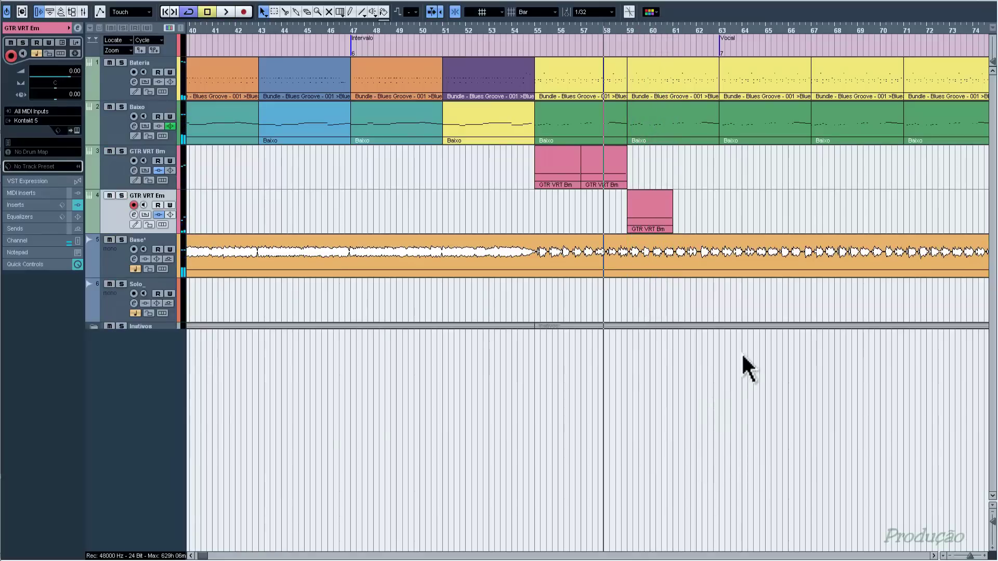
- Replace the GTR VRT Bm parts at bar 55 with copies of the two intro parts
{"action": "key", "text": "g"}
{"action": "key", "text": "g"}
{"action": "key", "text": "g"}
{"action": "key", "text": "g"}
{"action": "key", "text": "g"}
{"action": "key", "text": "g"}
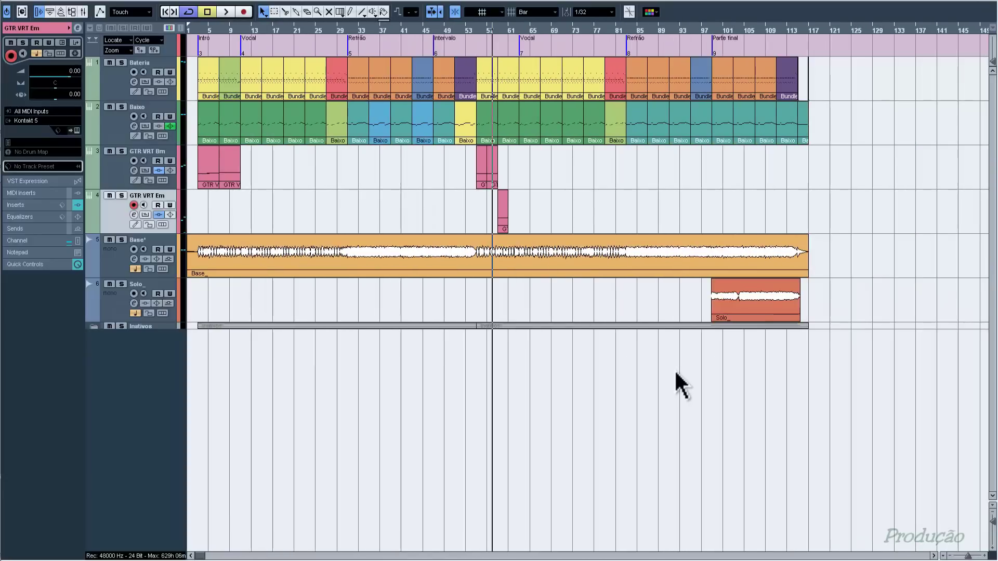
{"action": "key", "text": "h"}
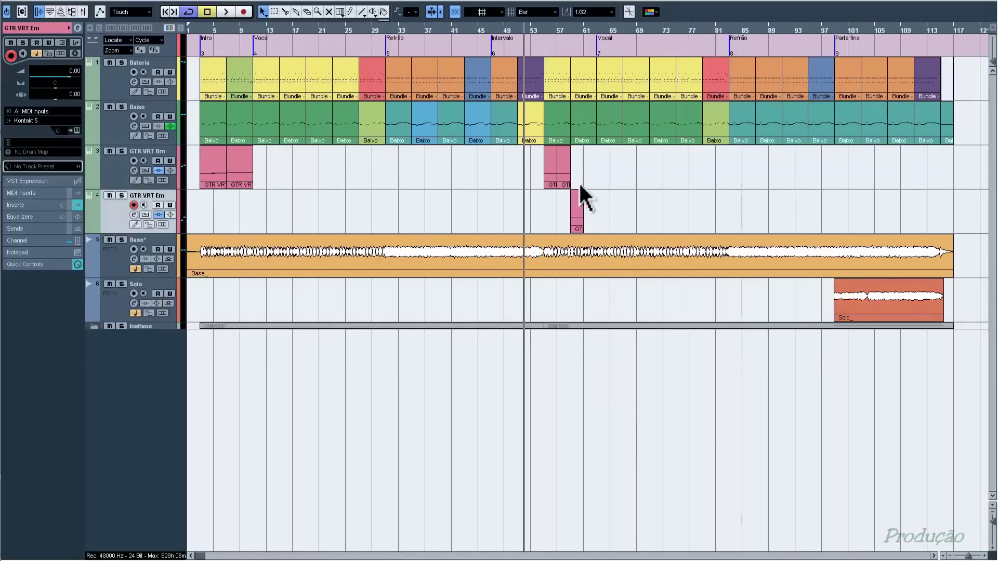
{"action": "left_click_drag", "start_coordinate": [604, 157], "coordinate": [519, 173]}
{"action": "key", "text": "Delete"}
{"action": "left_click_drag", "start_coordinate": [210, 164], "coordinate": [554, 167]}
- Place the GTR VRT Em part at bar 57 and a duplicate of it at bar 61
{"action": "left_click", "coordinate": [556, 172], "text": "alt"}
{"action": "left_click_drag", "start_coordinate": [554, 172], "coordinate": [565, 209]}
{"action": "left_click", "coordinate": [621, 207]}
{"action": "left_click", "coordinate": [564, 206]}
{"action": "key", "text": "ctrl+d"}
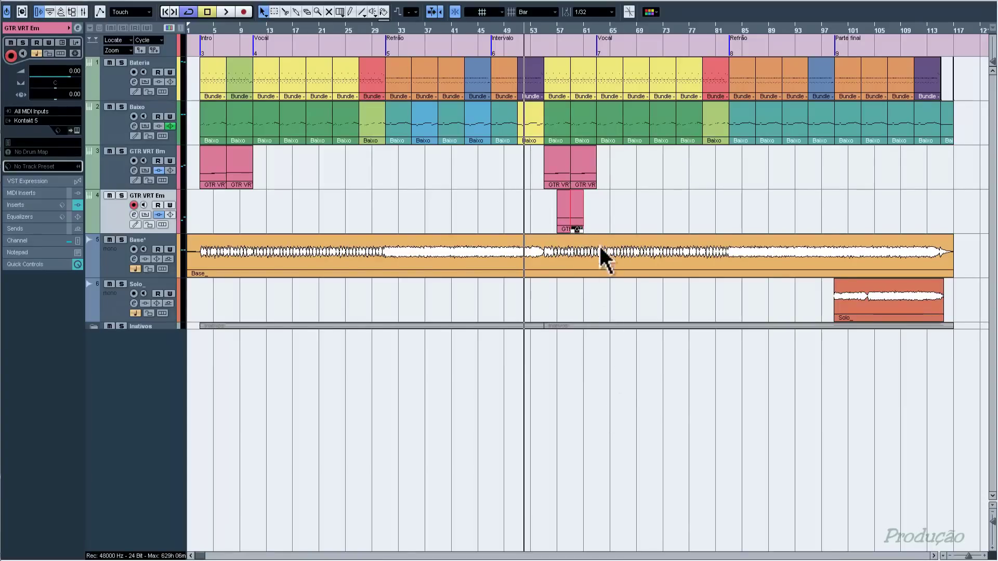
{"action": "left_click_drag", "start_coordinate": [579, 208], "coordinate": [593, 211]}
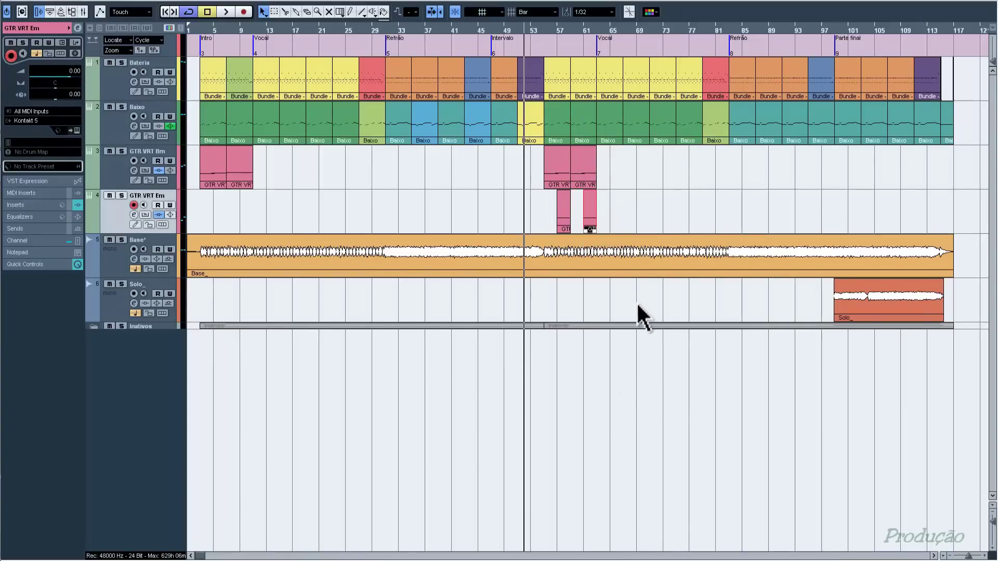
- Play back the guitar section from just before bar 55 up to the Vocal marker
{"action": "key", "text": "g"}
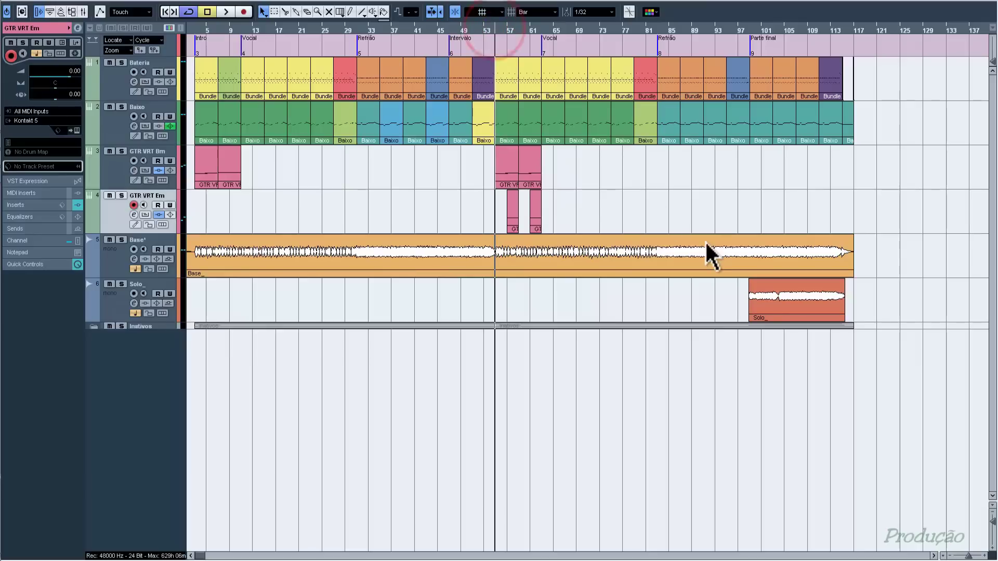
{"action": "key", "text": "space"}
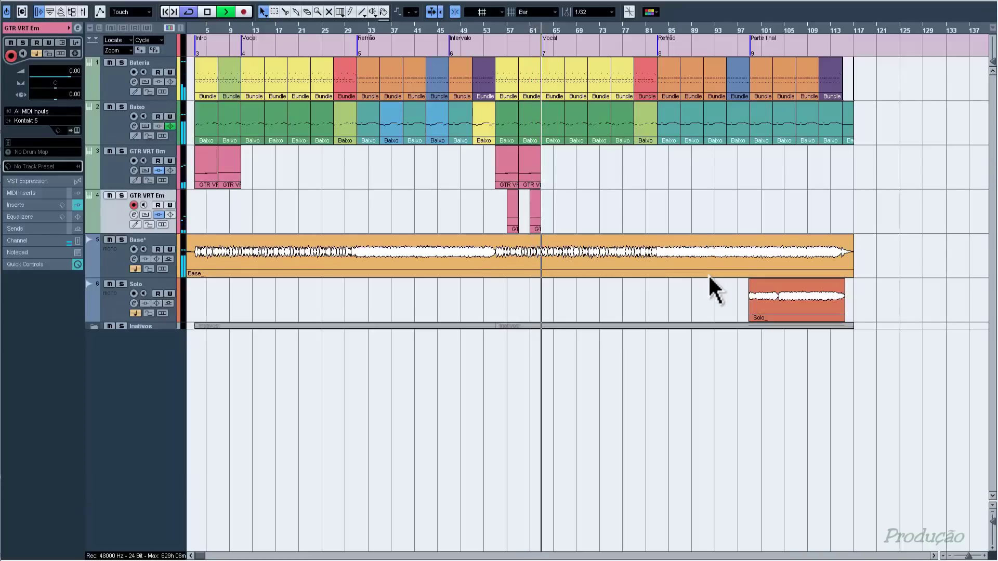
{"action": "key", "text": "space"}
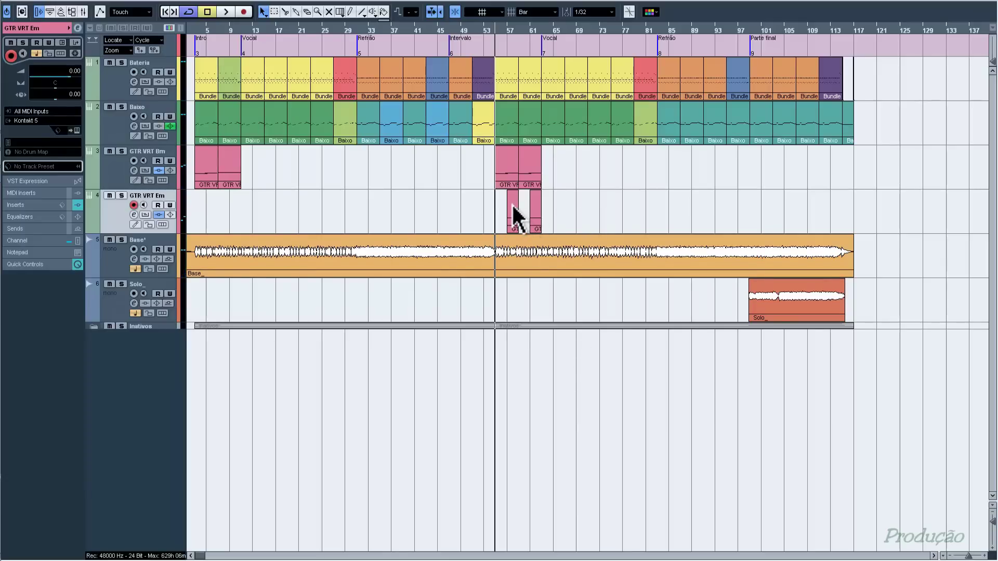
- Copy the bar 57 GTR VRT Em part to the GTR VRT Bm track at Parte final and move the copy's note to E0
{"action": "left_click_drag", "start_coordinate": [511, 204], "coordinate": [760, 176]}
{"action": "left_click", "coordinate": [755, 169]}
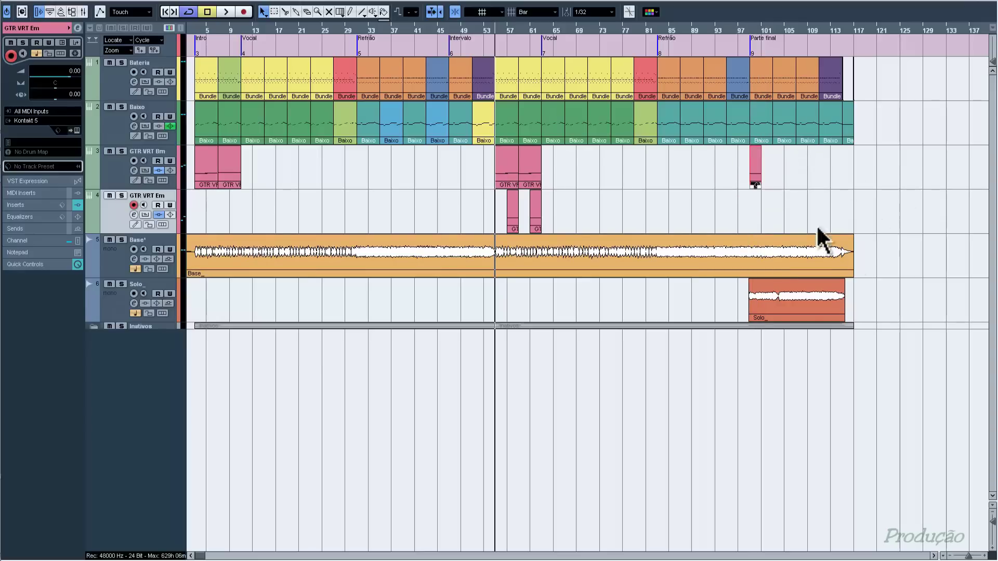
{"action": "double_click", "coordinate": [753, 170]}
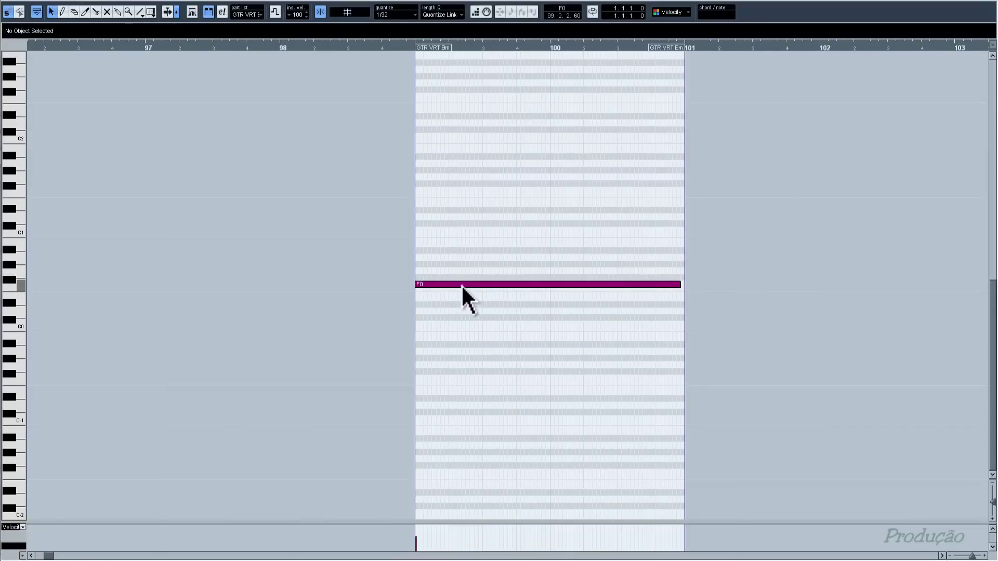
{"action": "left_click", "coordinate": [461, 285]}
{"action": "left_click_drag", "start_coordinate": [462, 295], "coordinate": [462, 298]}
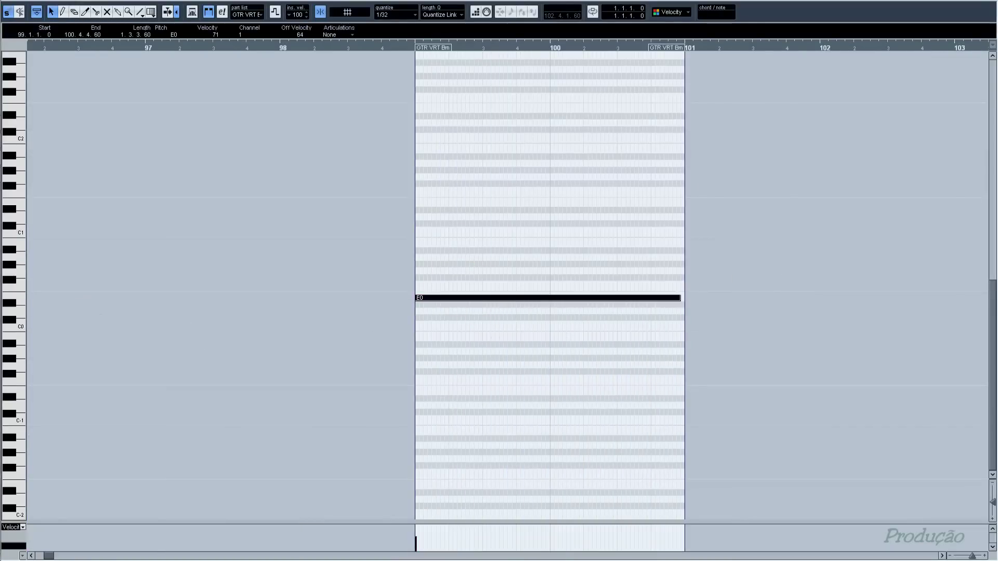
{"action": "left_click", "coordinate": [994, 10]}
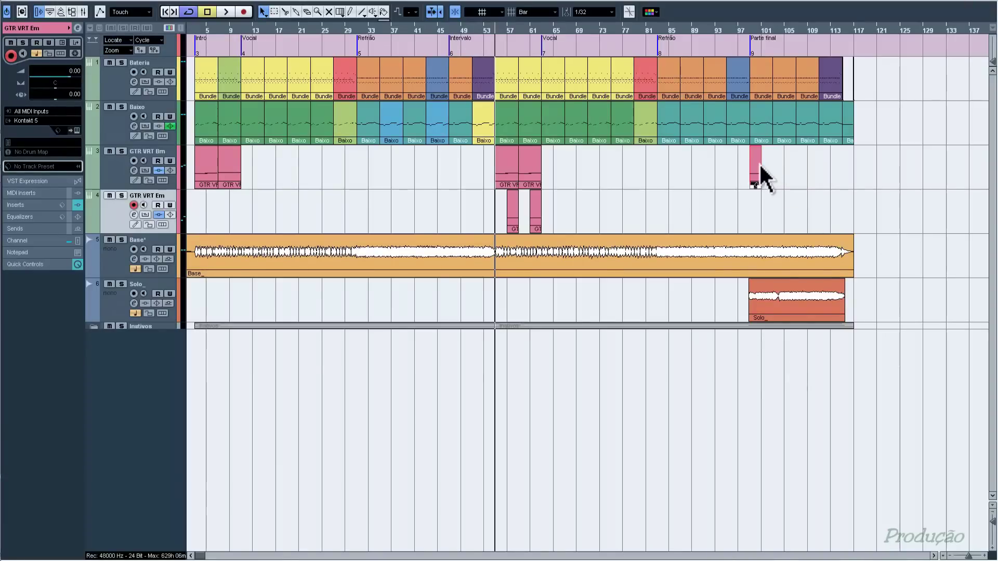
- Copy the Parte final part to the GTR VRT Em track at bar 101, then duplicate the alternating pair three times
{"action": "left_click_drag", "start_coordinate": [756, 165], "coordinate": [770, 215]}
{"action": "left_click", "coordinate": [815, 165]}
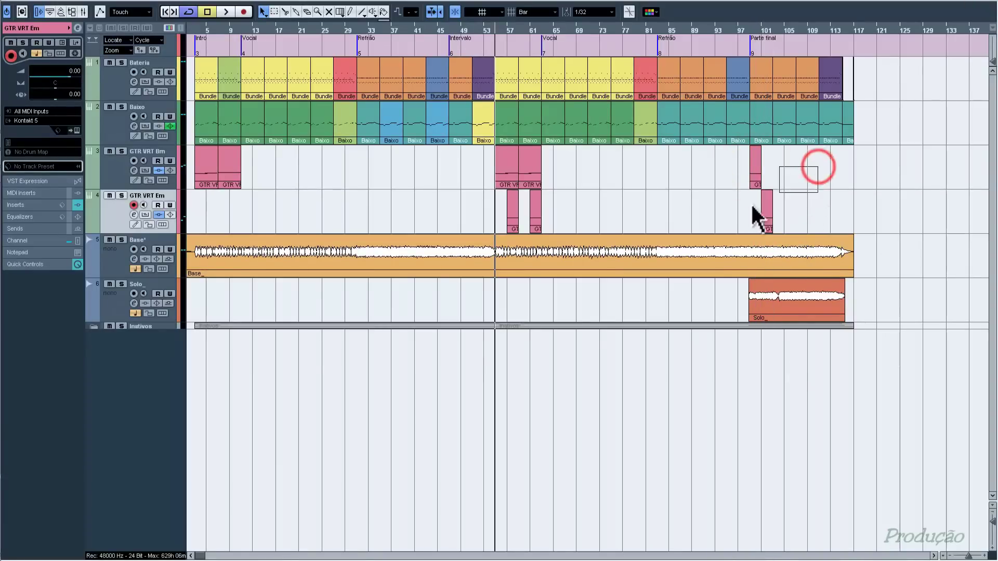
{"action": "key", "text": "ctrl+d"}
{"action": "key", "text": "ctrl+d"}
{"action": "key", "text": "ctrl+d"}
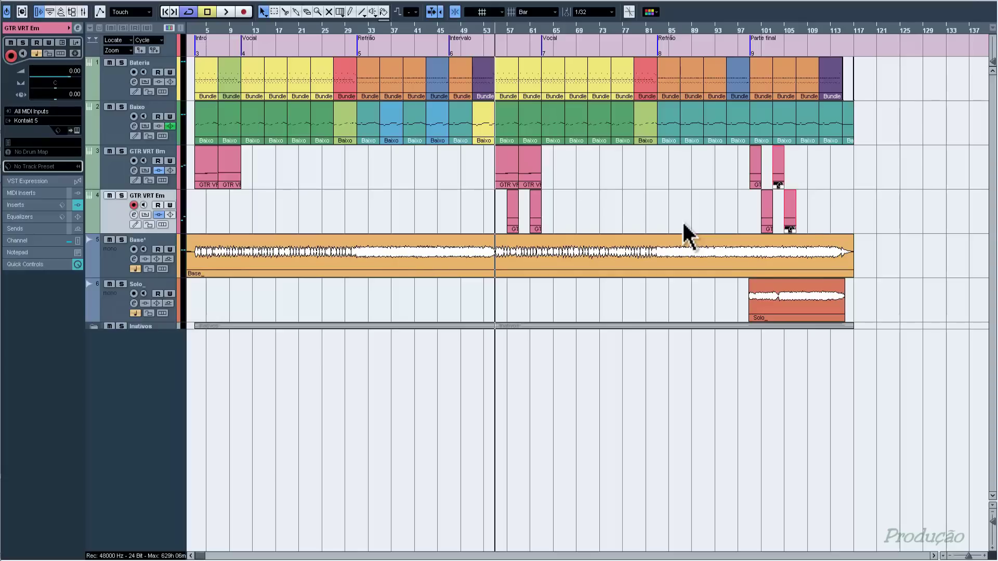
{"action": "left_click", "coordinate": [895, 166]}
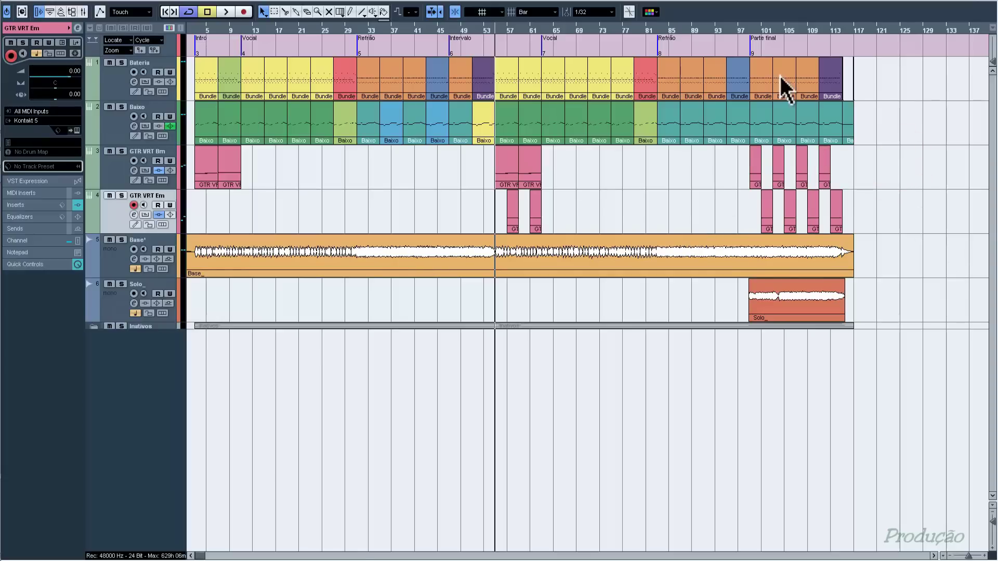
- Play back Parte final with the Solo_ and Base tracks temporarily muted, then unmute both
{"action": "key", "text": "KP_9"}
{"action": "key", "text": "space"}
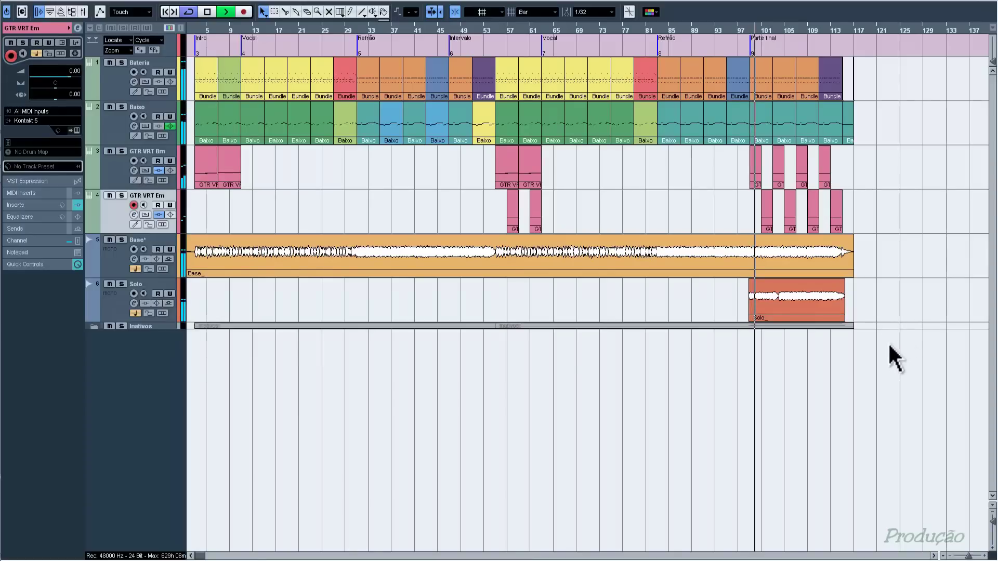
{"action": "left_click", "coordinate": [109, 284]}
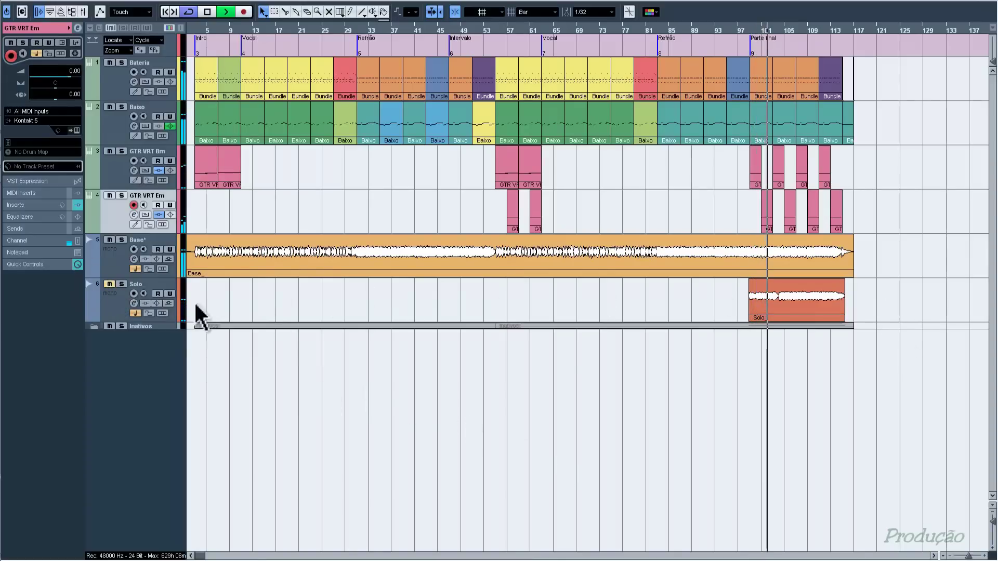
{"action": "left_click", "coordinate": [109, 239]}
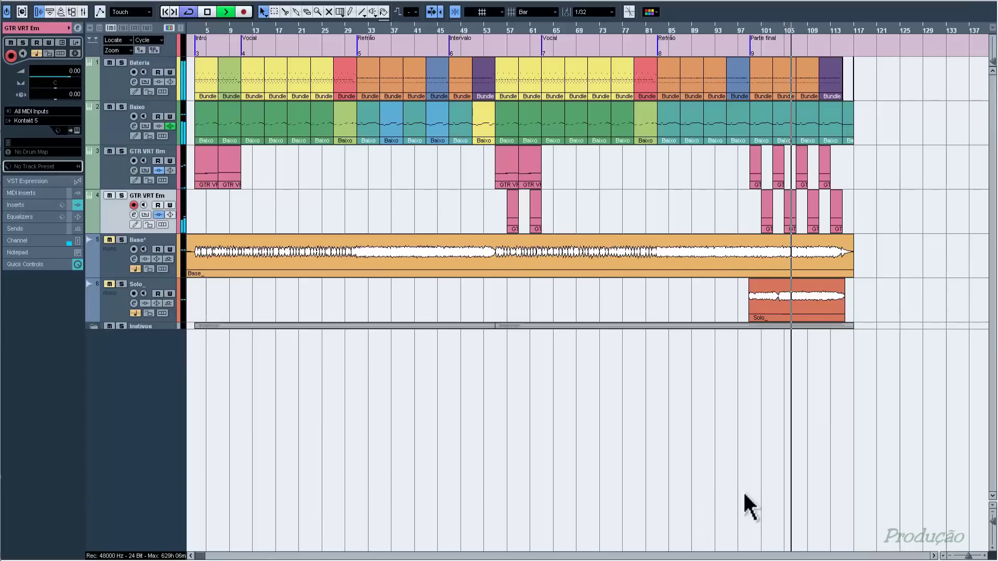
{"action": "key", "text": "space"}
{"action": "left_click", "coordinate": [110, 284]}
{"action": "left_click", "coordinate": [107, 241]}
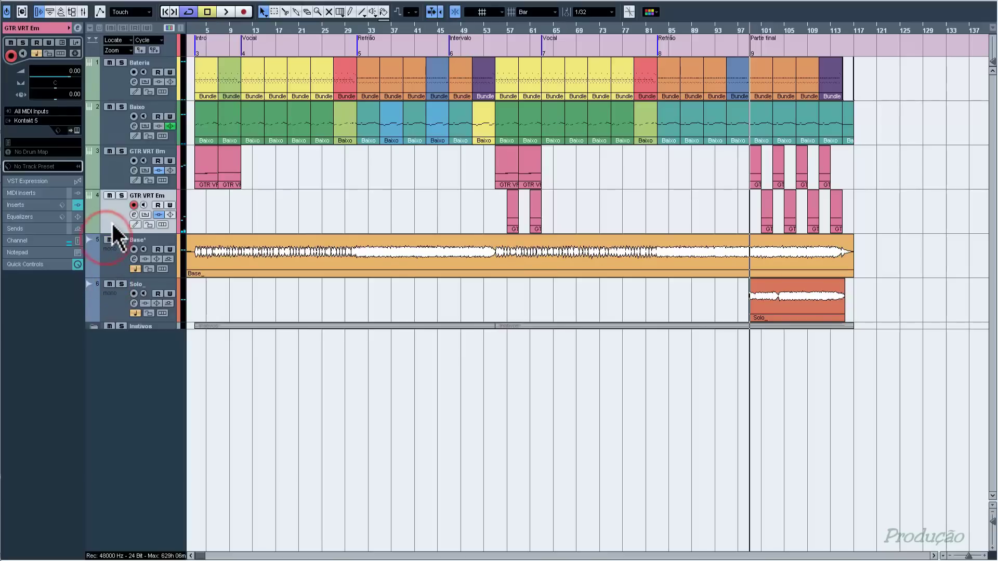
- Play back Parte final with GTR VRT Em, GTR VRT Bm and Baixo soloed, examining their parts up close
{"action": "left_click", "coordinate": [121, 195]}
{"action": "left_click", "coordinate": [121, 151]}
{"action": "key", "text": "space"}
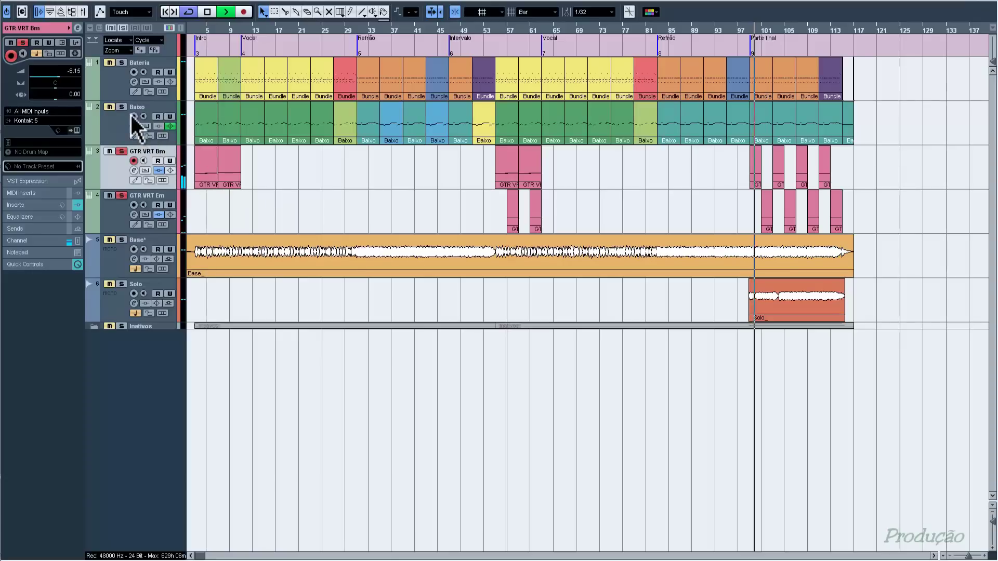
{"action": "key", "text": "Up"}
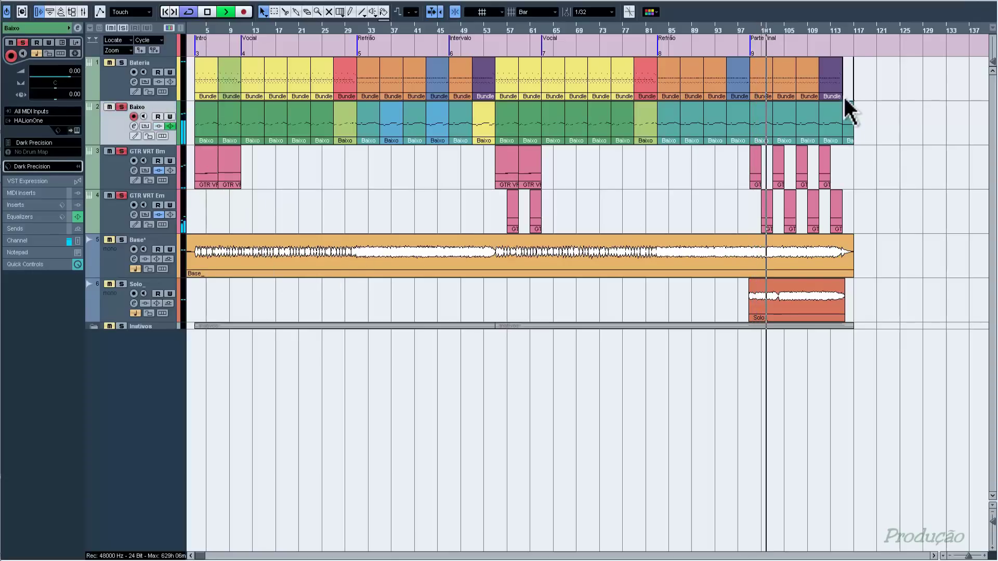
{"action": "key", "text": "h"}
{"action": "key", "text": "h"}
{"action": "key", "text": "h"}
{"action": "key", "text": "h"}
{"action": "key", "text": "h"}
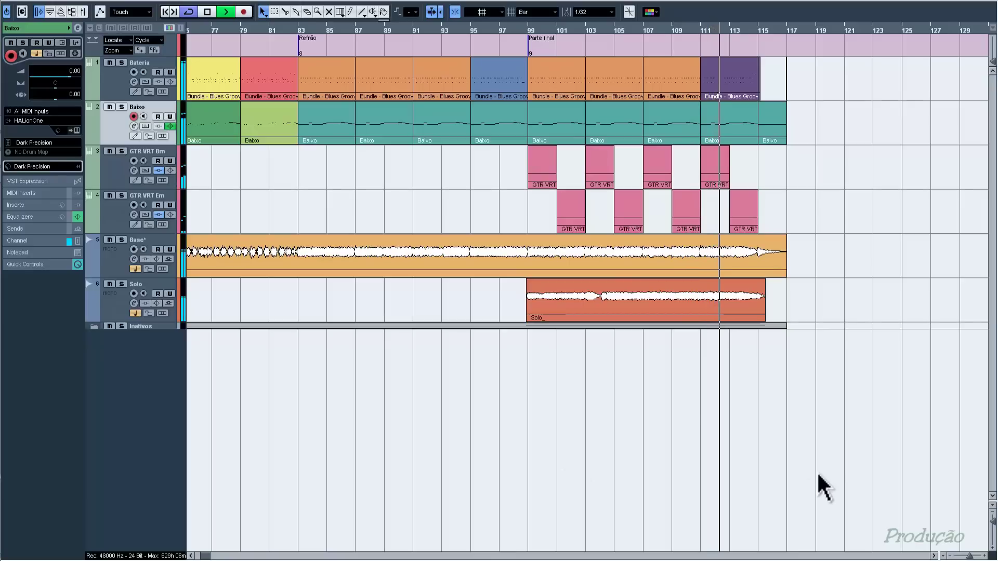
- Show the transport panel and play the arrangement from the Intro marker into the first Vocal section
{"action": "key", "text": "F2"}
{"action": "left_click", "coordinate": [754, 522]}
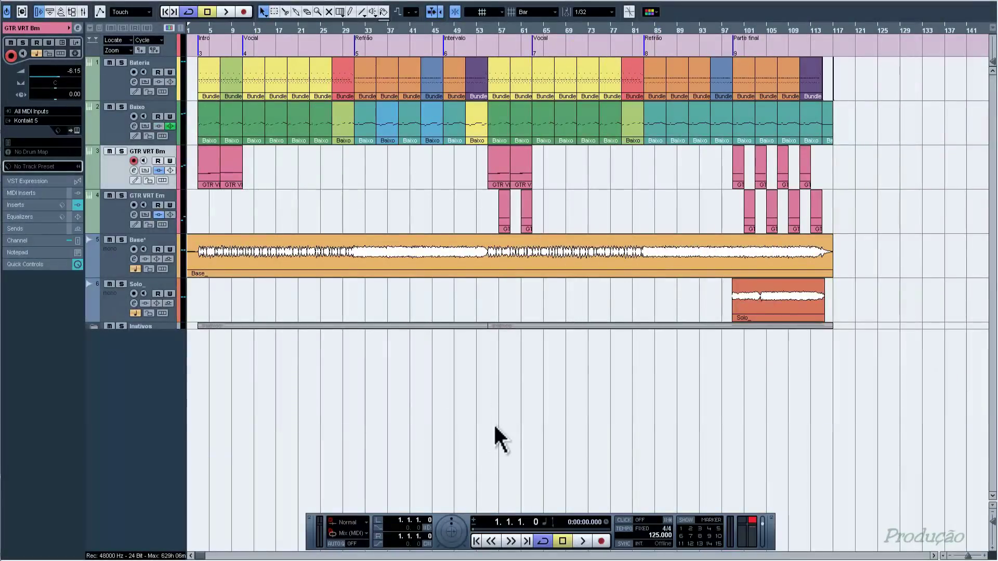
{"action": "key", "text": "KP_3"}
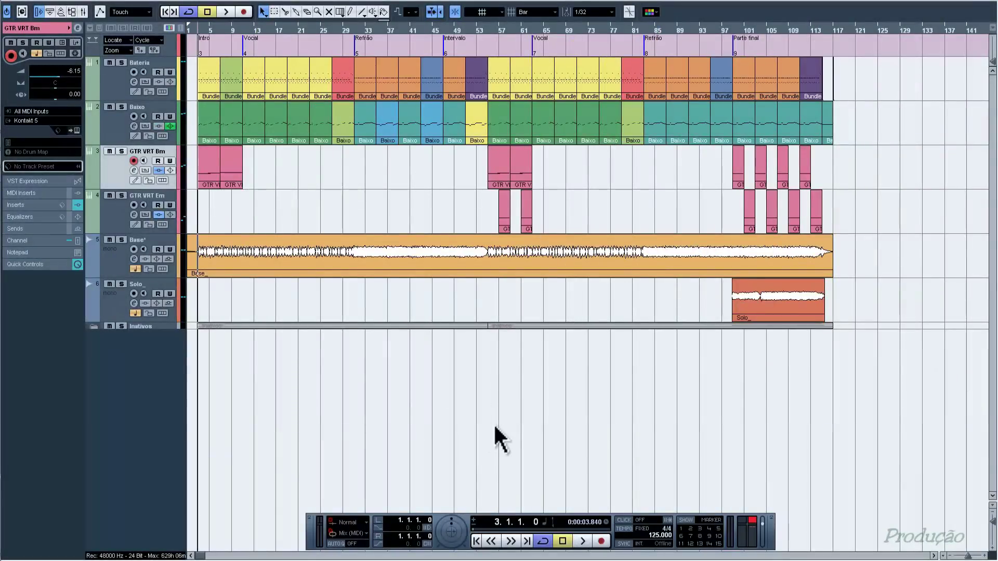
{"action": "key", "text": "space"}
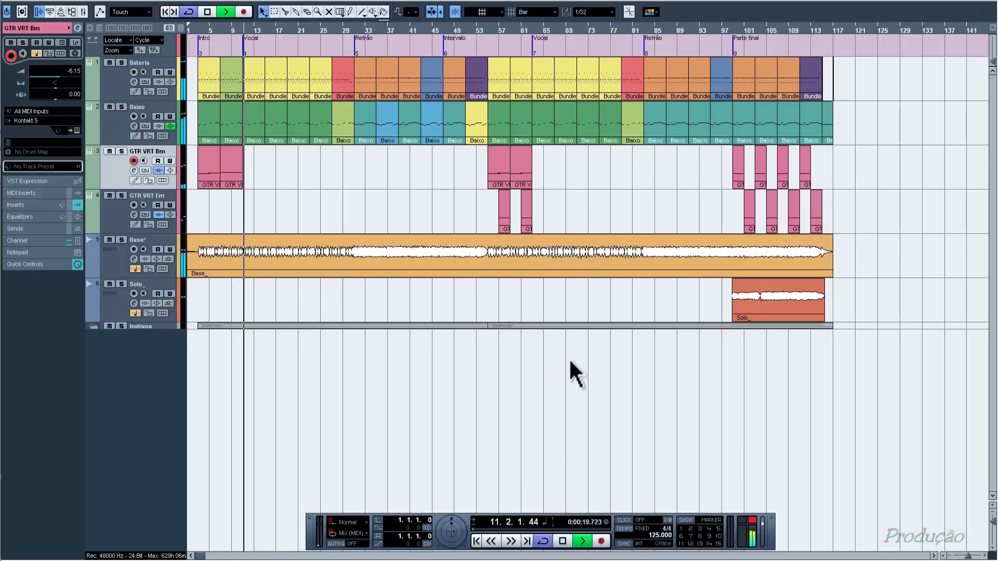
{"action": "key", "text": "space"}
- Play back the arrangement from about bar 54 and reset the output clipping indicator
{"action": "left_click", "coordinate": [482, 29]}
{"action": "key", "text": "space"}
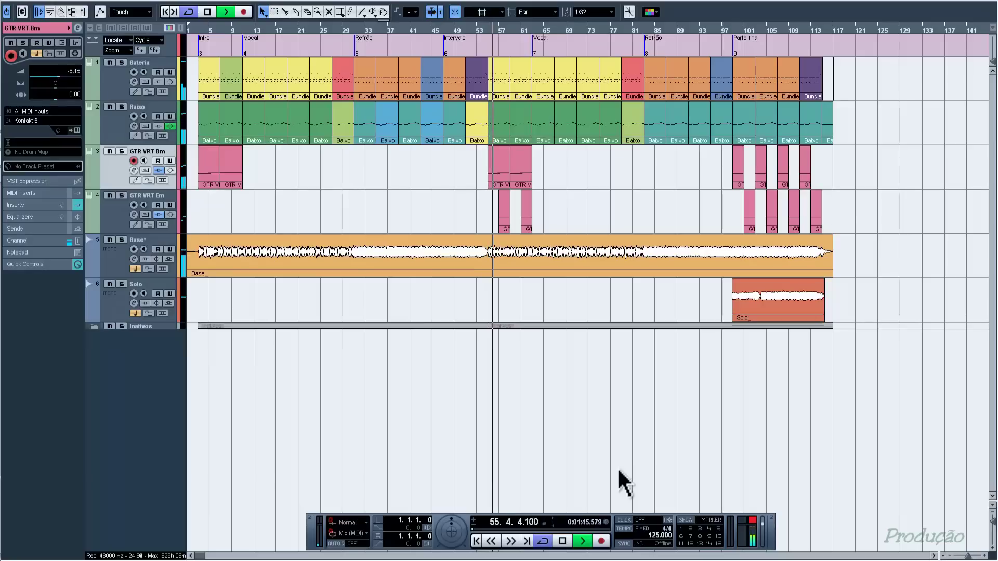
{"action": "left_click", "coordinate": [753, 519]}
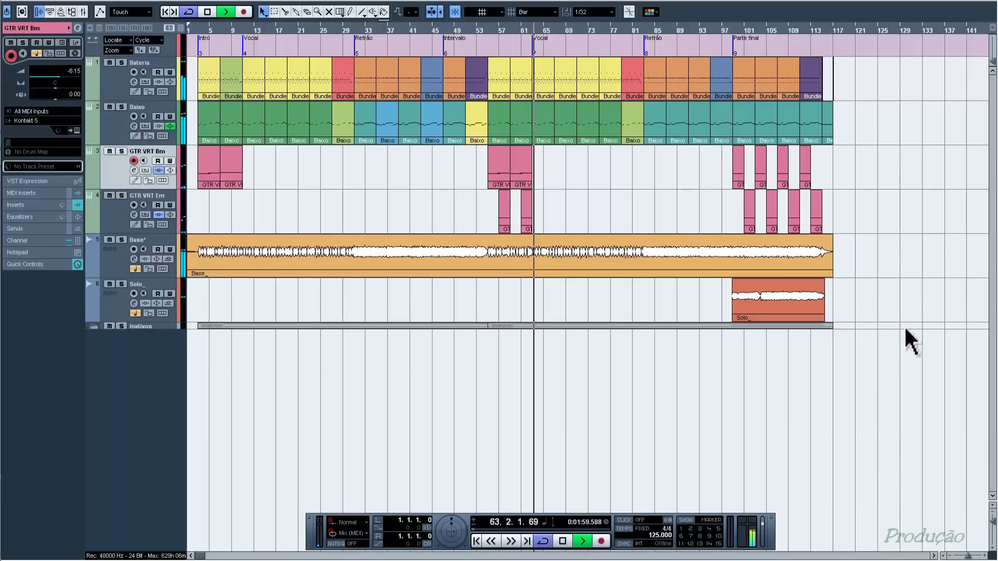
- Play back Parte final from about bar 98, return to the project start and save the project
{"action": "key", "text": "space"}
{"action": "left_click", "coordinate": [728, 30]}
{"action": "key", "text": "space"}
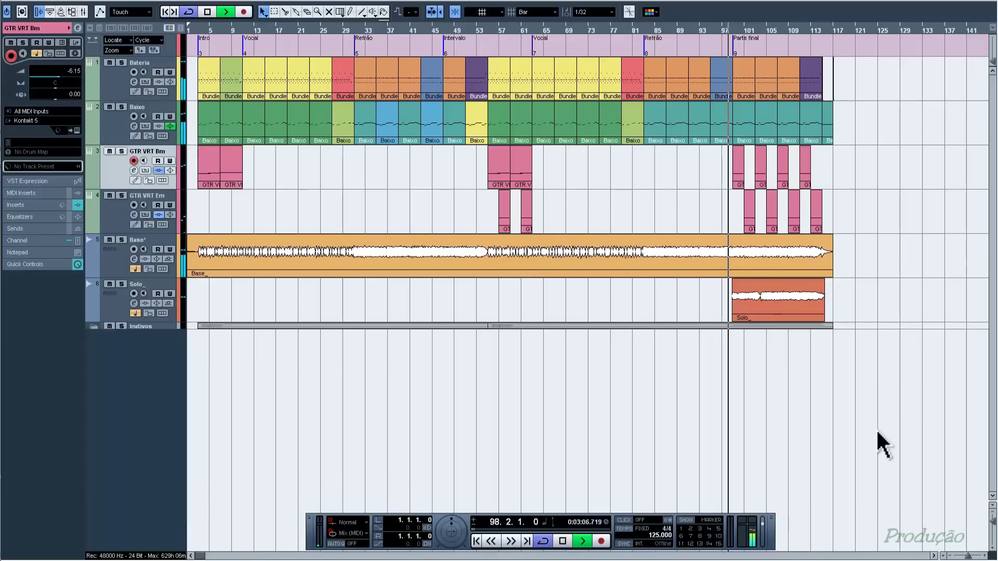
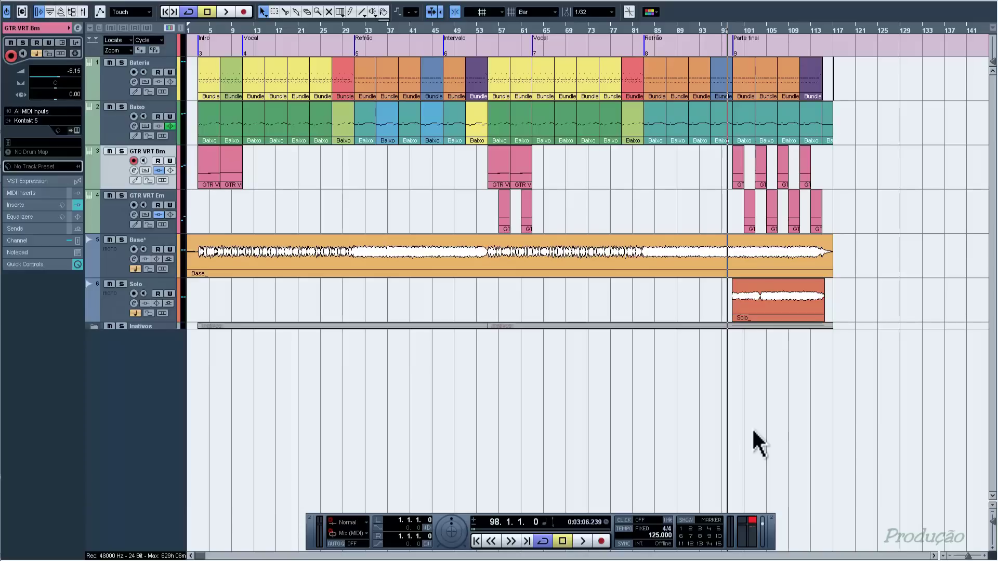
{"action": "key", "text": "Home"}
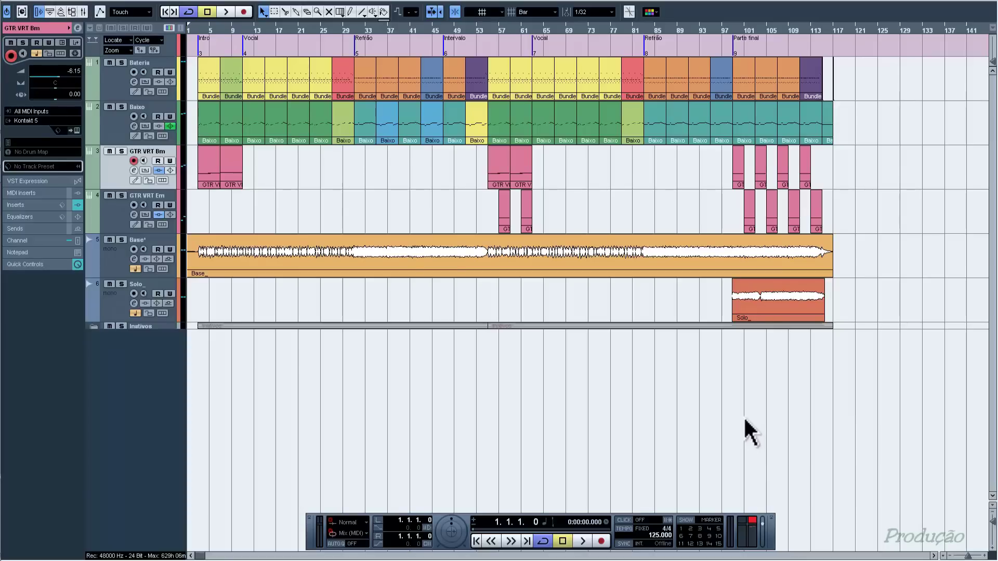
{"action": "key", "text": "ctrl+s"}
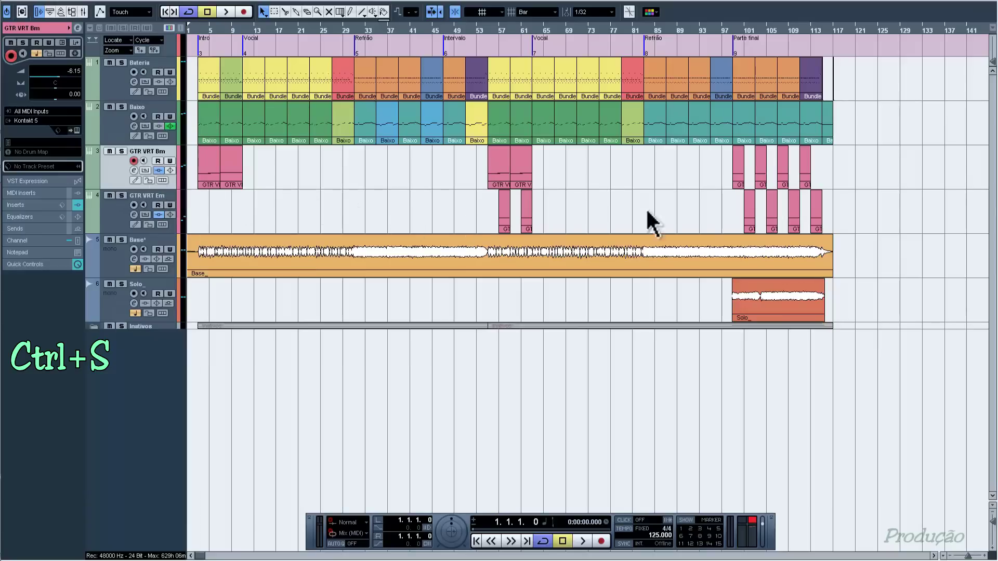
- Select all the parts on the GTR VRT Bm track and set the locators to the selection
{"action": "left_click_drag", "start_coordinate": [847, 162], "coordinate": [185, 170]}
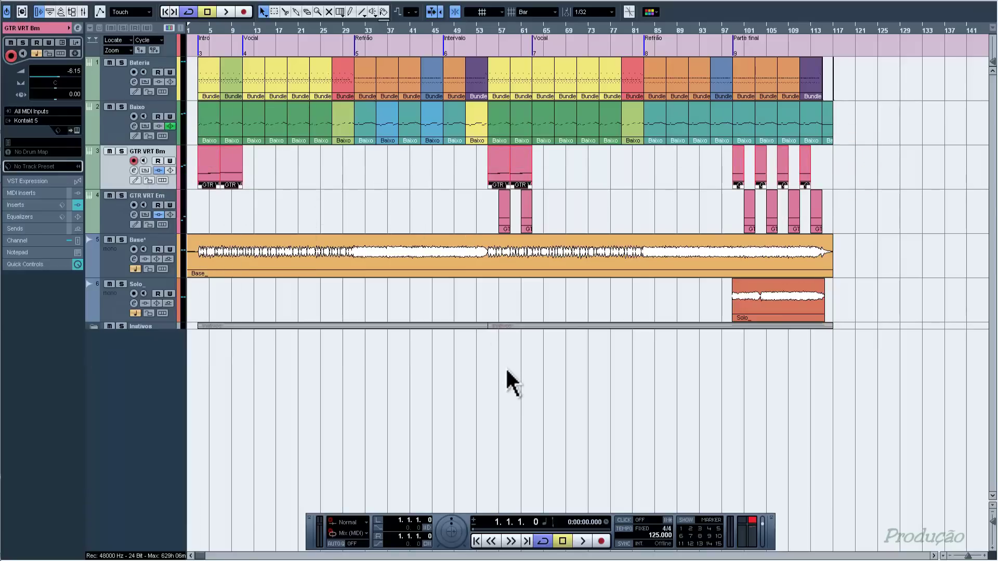
{"action": "key", "text": "p"}
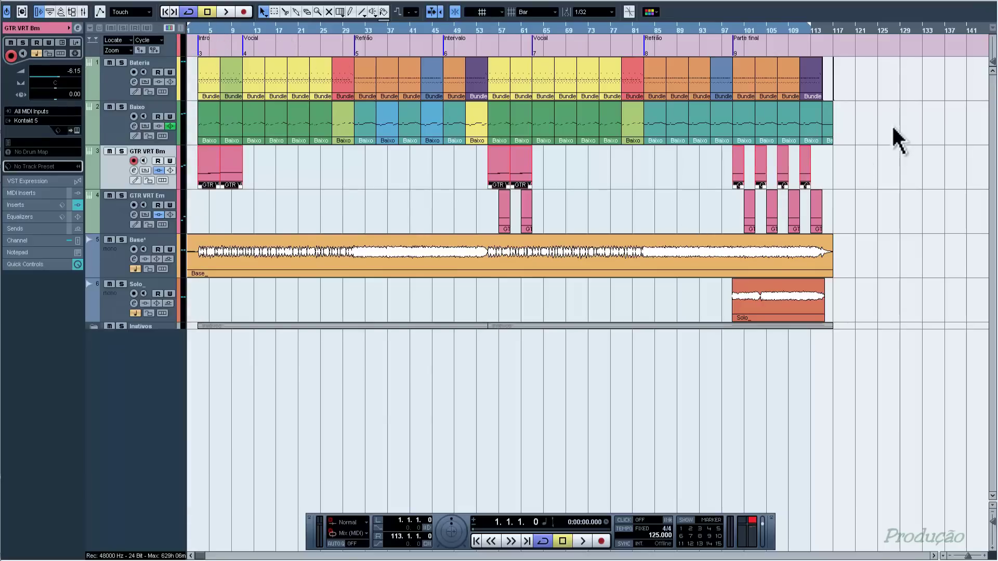
- Play back the last GTR VRT Bm part from bar 111 past its end, examining how the guitar decays
{"action": "left_click_drag", "start_coordinate": [840, 30], "coordinate": [834, 60]}
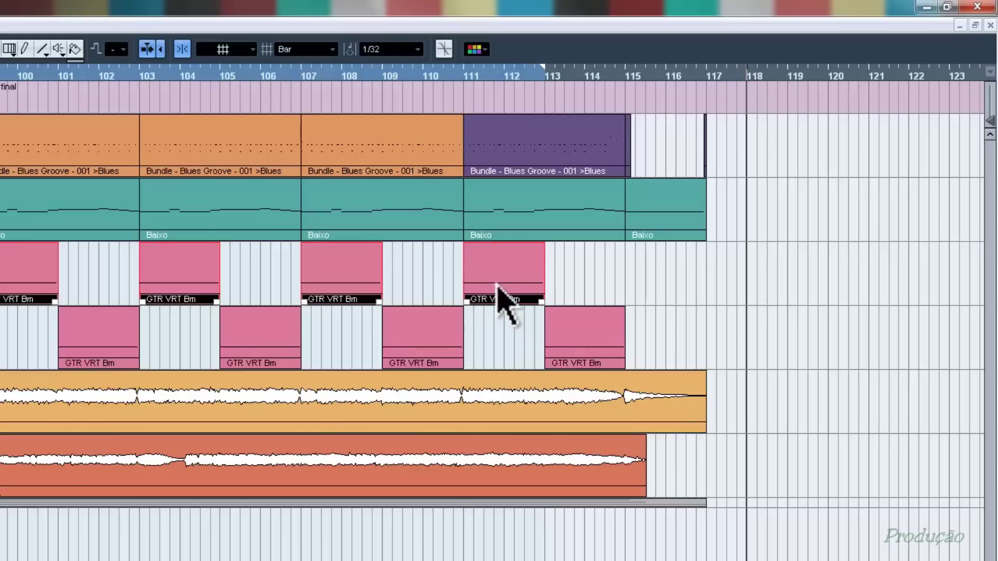
{"action": "left_click", "coordinate": [464, 76]}
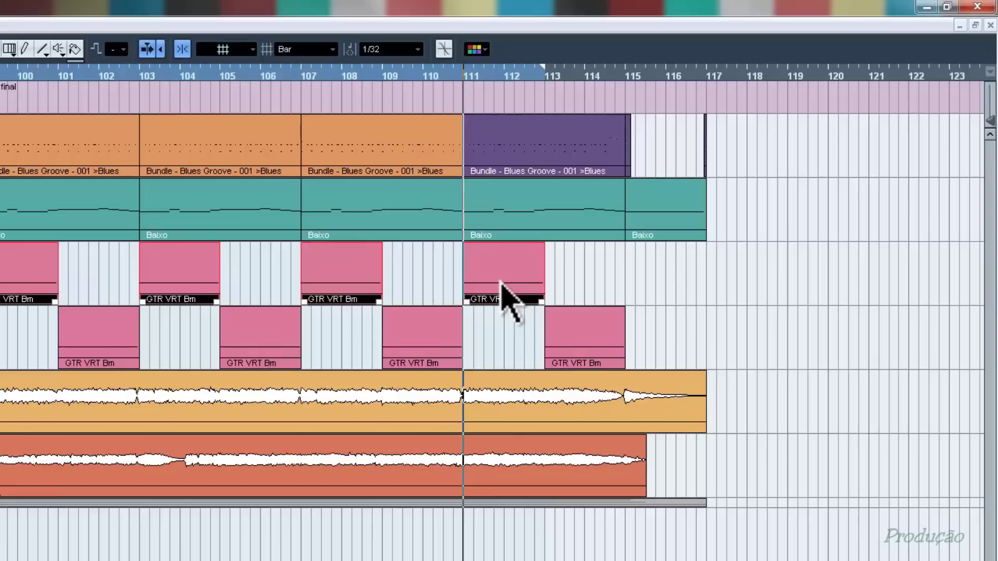
{"action": "key", "text": "space"}
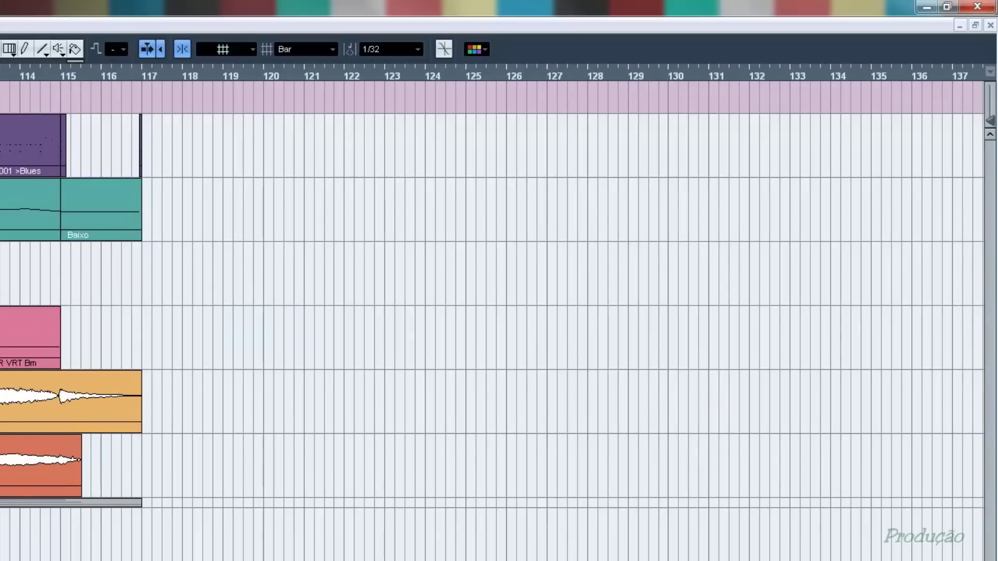
{"action": "scroll", "coordinate": [499, 312], "scroll_direction": "right", "scroll_amount": 5}
{"action": "scroll", "coordinate": [499, 312], "scroll_direction": "left", "scroll_amount": 10}
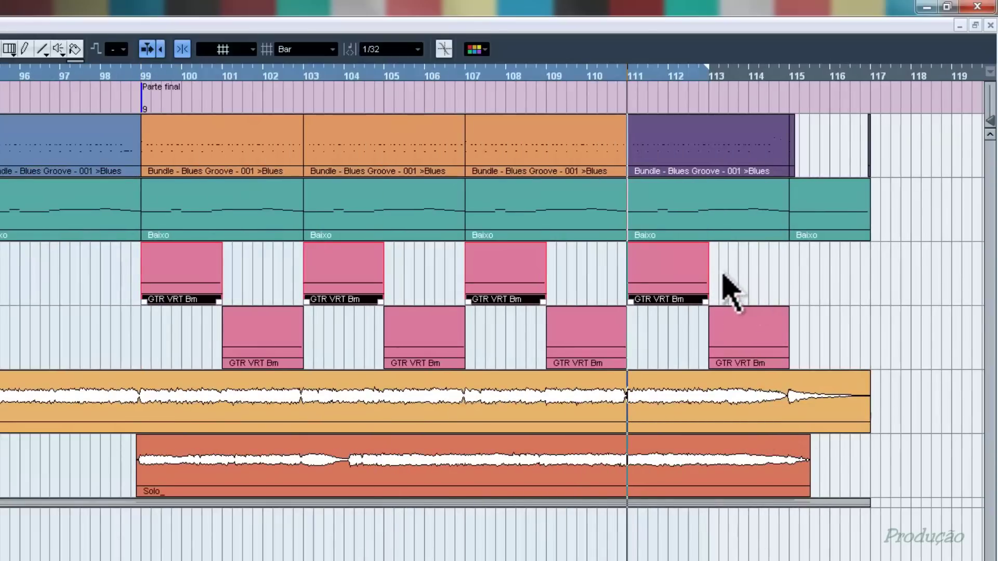
{"action": "key", "text": "space"}
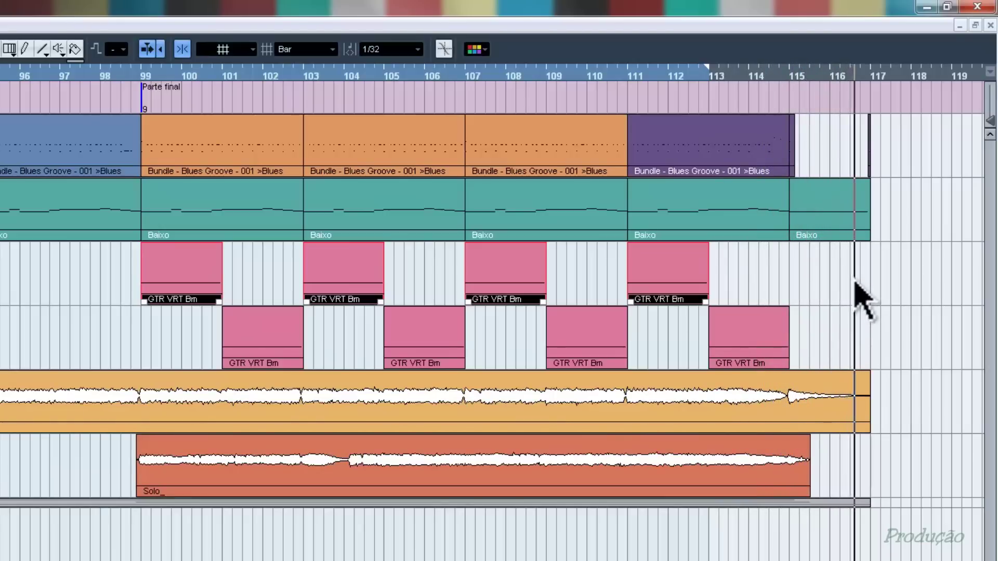
{"action": "key", "text": "space"}
{"action": "scroll", "coordinate": [854, 280], "scroll_direction": "right", "scroll_amount": 4}
{"action": "scroll", "coordinate": [828, 276], "scroll_direction": "left", "scroll_amount": 5}
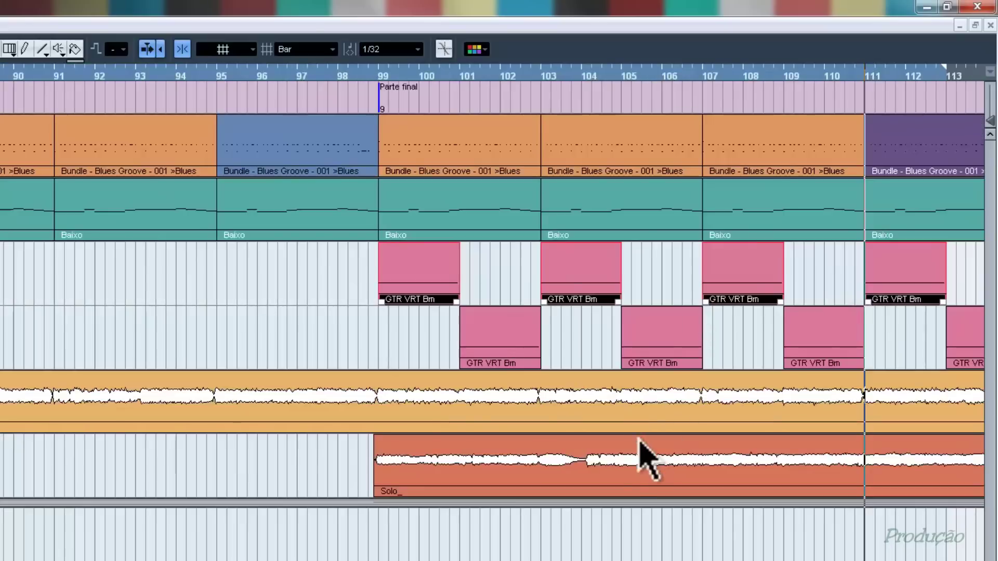
{"action": "scroll", "coordinate": [620, 446], "scroll_direction": "left", "scroll_amount": 1}
{"action": "scroll", "coordinate": [631, 467], "scroll_direction": "right", "scroll_amount": 5}
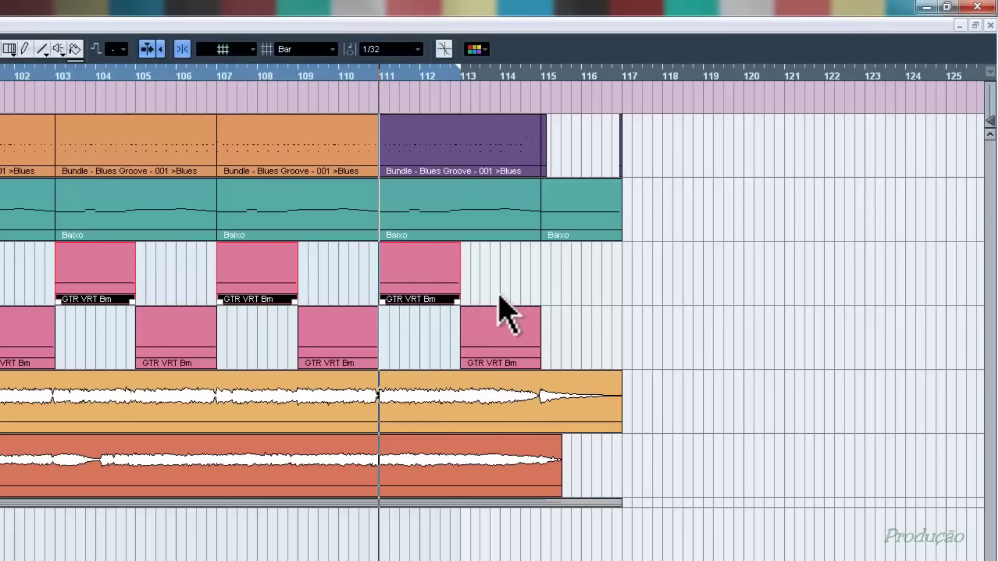
- Extend the right locator to bar 120, past the guitar's decay, checking the tail by playing from bar 113
{"action": "left_click_drag", "start_coordinate": [458, 66], "coordinate": [440, 70]}
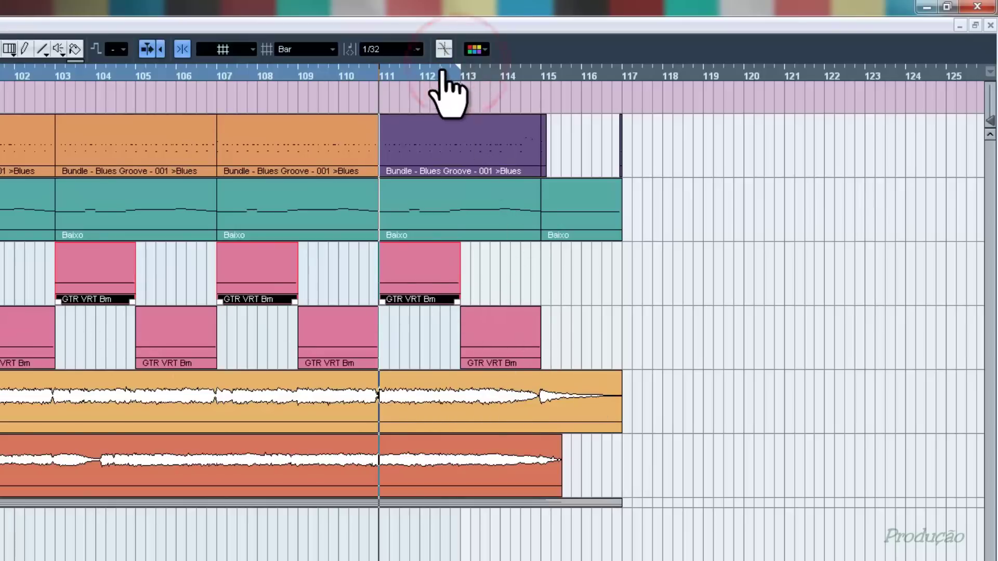
{"action": "left_click", "coordinate": [460, 66]}
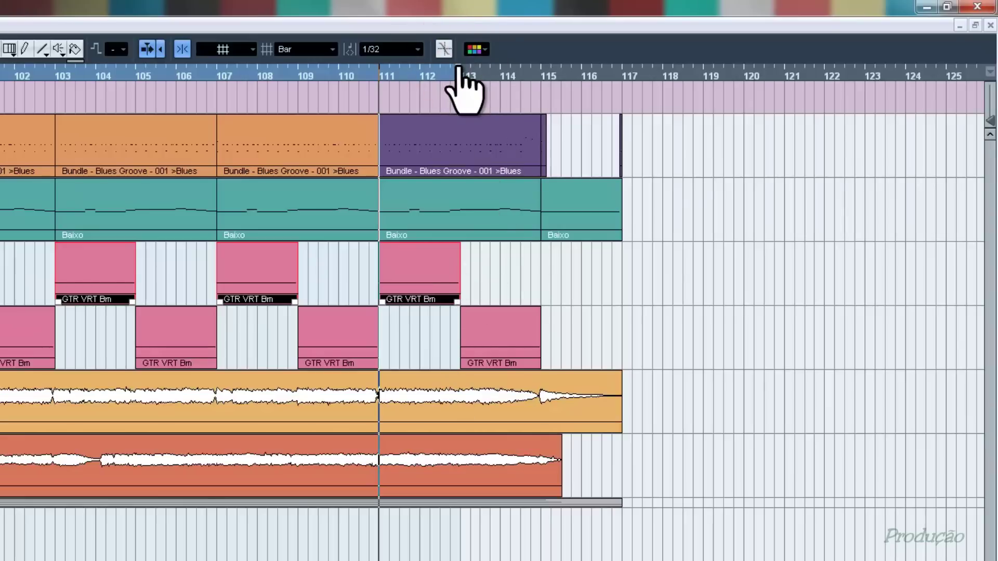
{"action": "left_click_drag", "start_coordinate": [459, 67], "coordinate": [621, 78]}
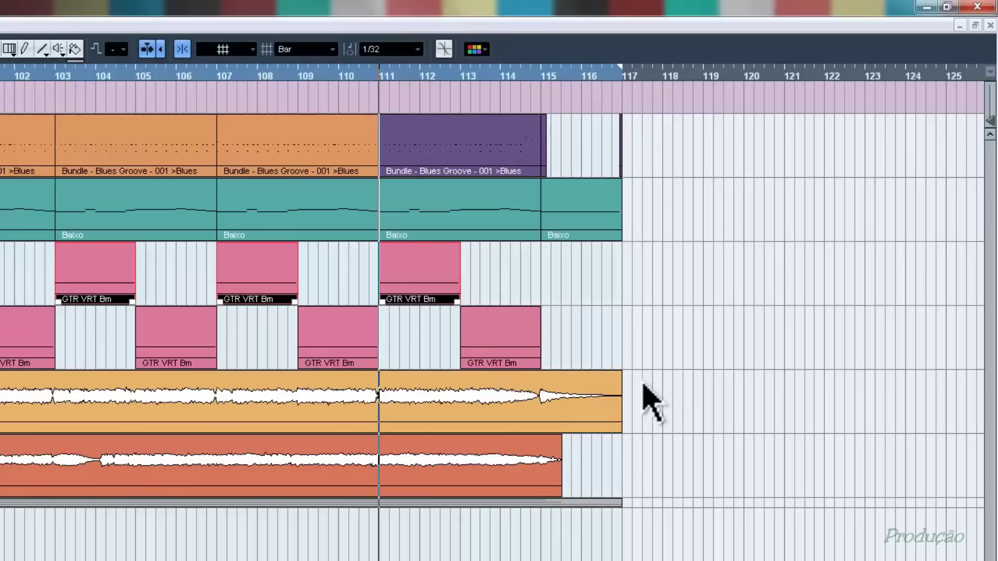
{"action": "left_click_drag", "start_coordinate": [617, 69], "coordinate": [701, 74]}
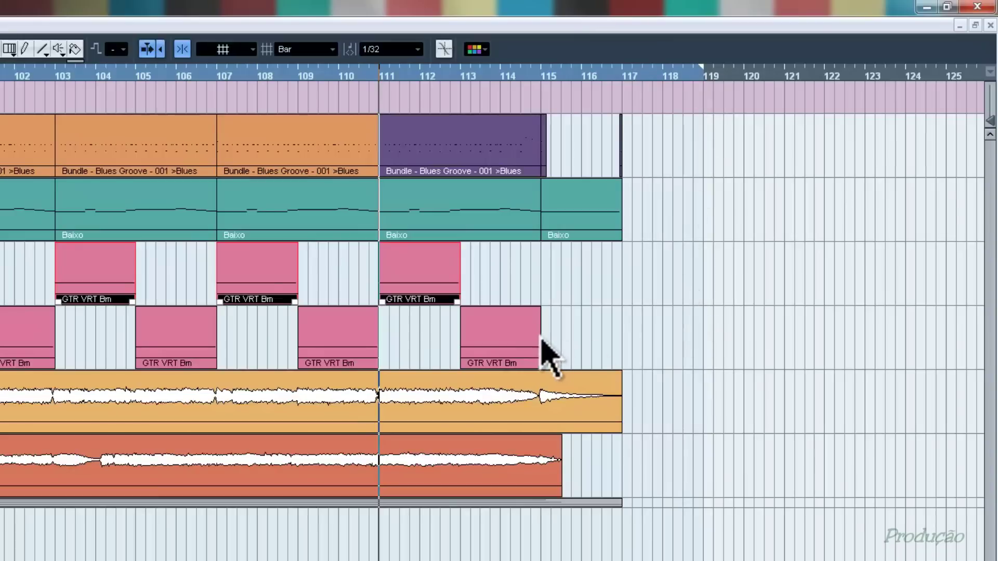
{"action": "left_click", "coordinate": [460, 73]}
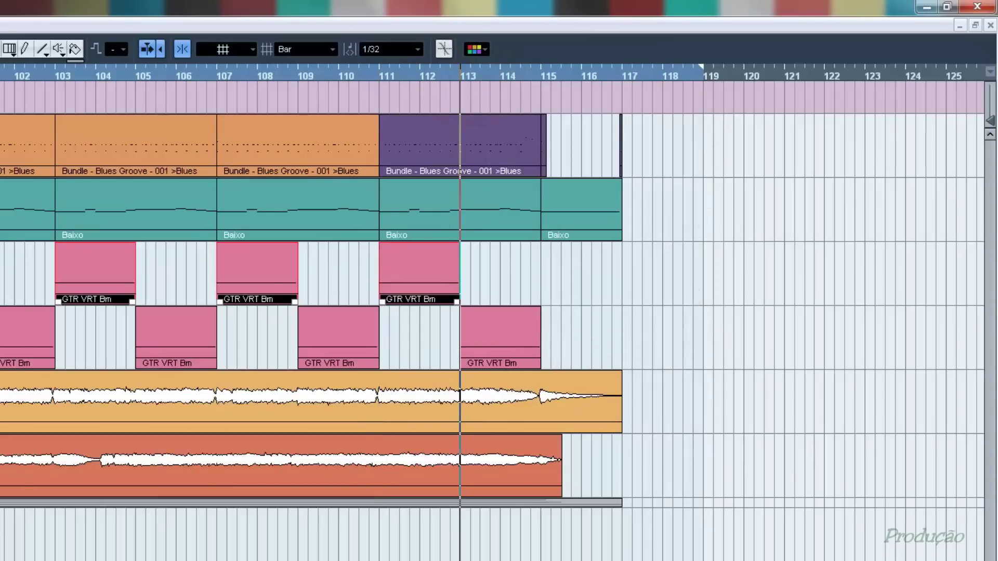
{"action": "key", "text": "space"}
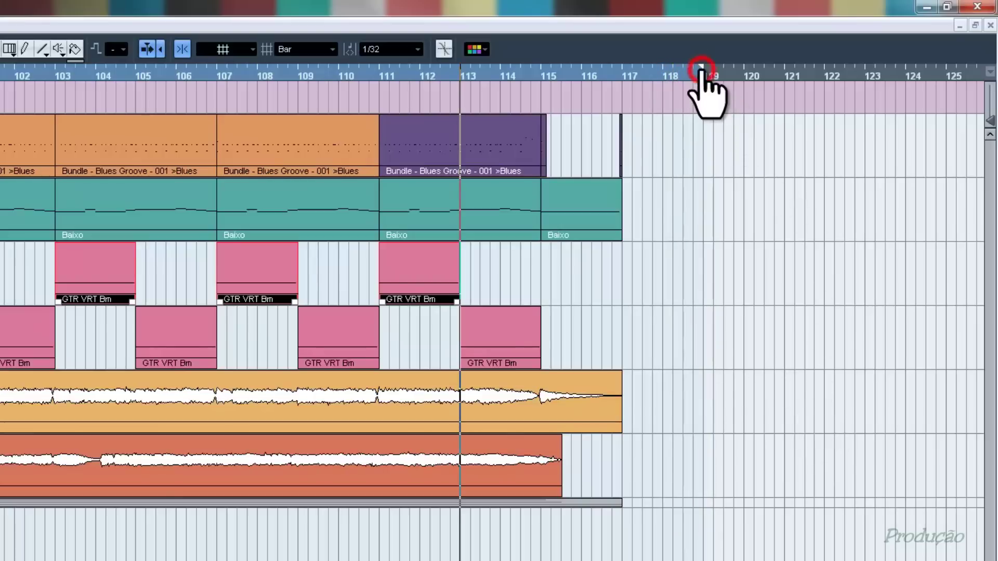
{"action": "left_click_drag", "start_coordinate": [702, 73], "coordinate": [745, 75]}
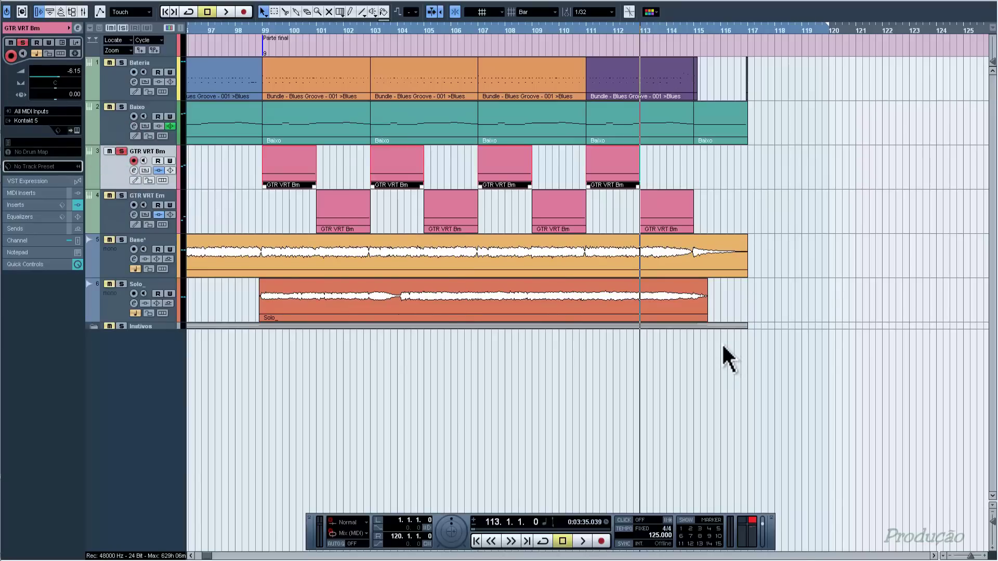
- Return to the project start, fit the whole arrangement in view and deselect the GTR VRT Bm parts
{"action": "key", "text": "g"}
{"action": "key", "text": "g"}
{"action": "key", "text": "g"}
{"action": "key", "text": "g"}
{"action": "key", "text": "g"}
{"action": "key", "text": "g"}
{"action": "key", "text": "g"}
{"action": "key", "text": "g"}
{"action": "key", "text": "g"}
{"action": "key", "text": "g"}
{"action": "key", "text": "Home"}
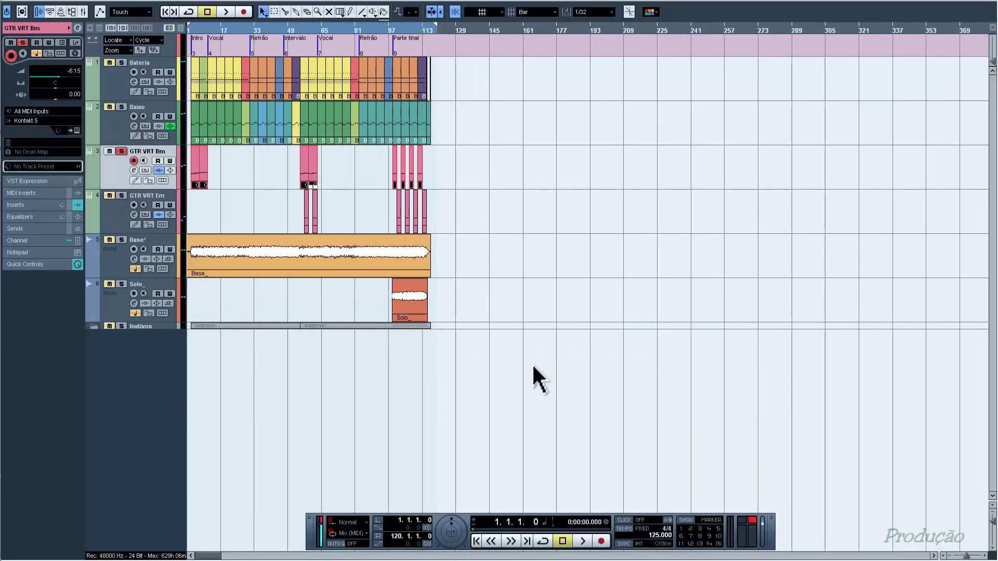
{"action": "key", "text": "h"}
{"action": "key", "text": "h"}
{"action": "key", "text": "h"}
{"action": "key", "text": "h"}
{"action": "left_click", "coordinate": [684, 416]}
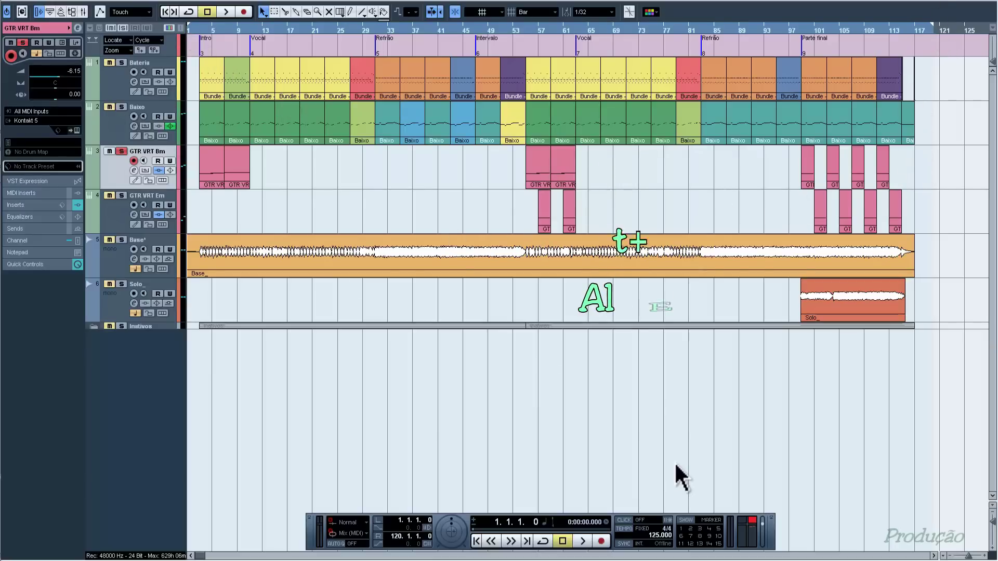
- Export the Stereo Out mixdown as wave file GTR VRT Bm_ with Mono Export off, importing it onto an audio track with the file copied to the working directory
{"action": "key", "text": "alt+e"}
{"action": "left_click", "coordinate": [593, 183]}
{"action": "type", "text": "GTR VRT B"}
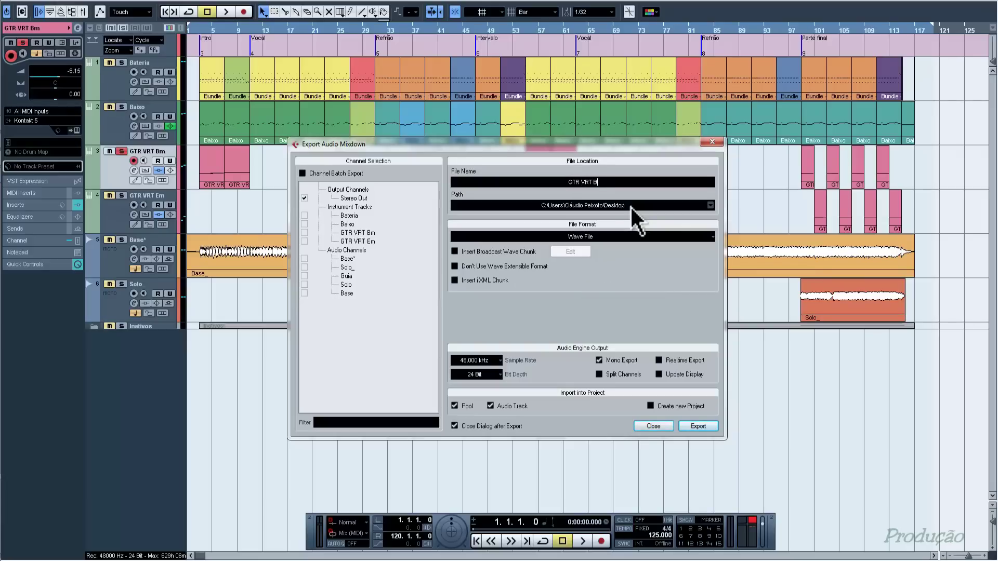
{"action": "type", "text": "m*"}
{"action": "left_click", "coordinate": [600, 360]}
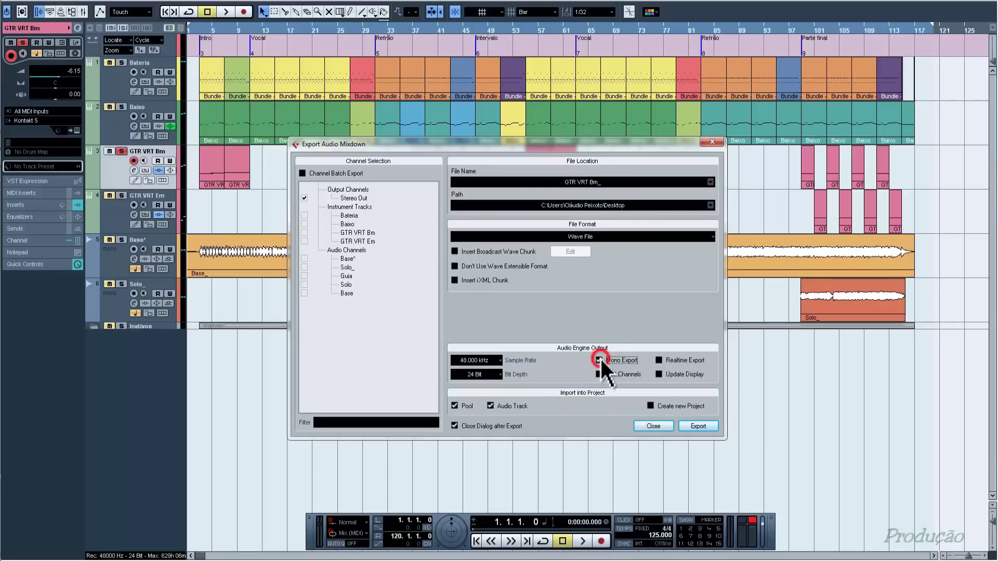
{"action": "left_click", "coordinate": [704, 425]}
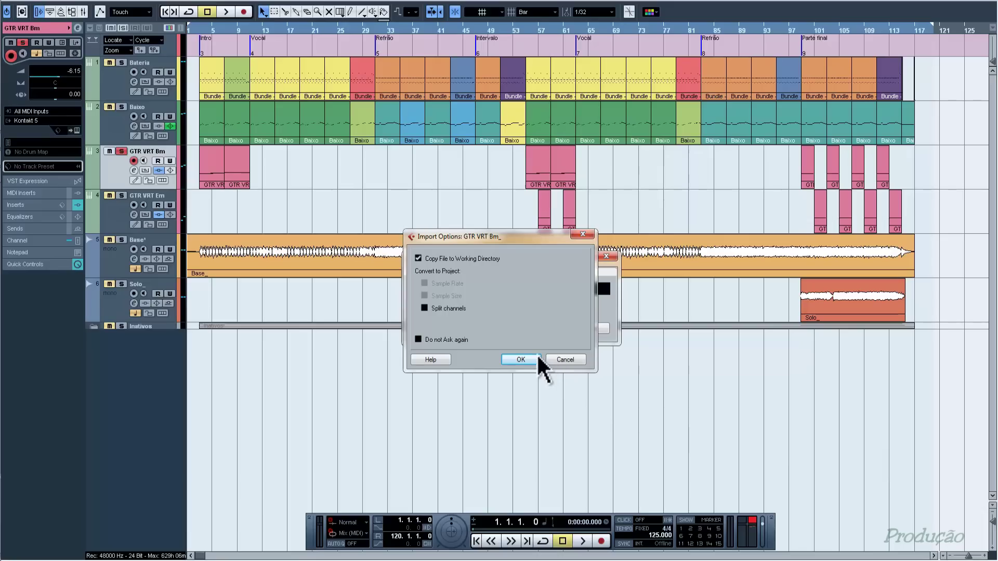
{"action": "left_click", "coordinate": [532, 357]}
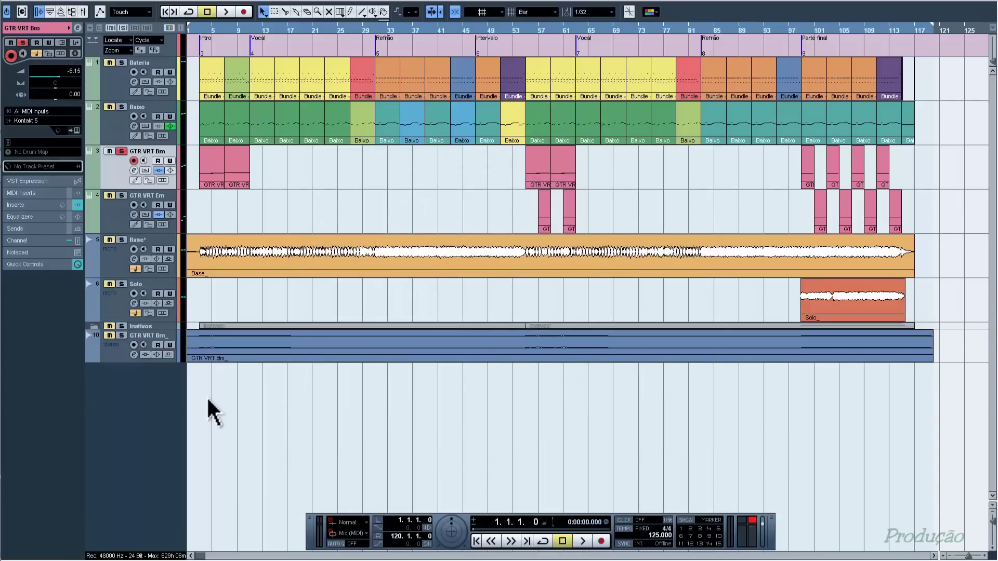
- Unsolo GTR VRT Bm, move the GTR VRT Bm_ audio track directly below it and colour the audio track pink
{"action": "left_click", "coordinate": [122, 151]}
{"action": "left_click_drag", "start_coordinate": [123, 350], "coordinate": [159, 234]}
{"action": "left_click", "coordinate": [179, 218]}
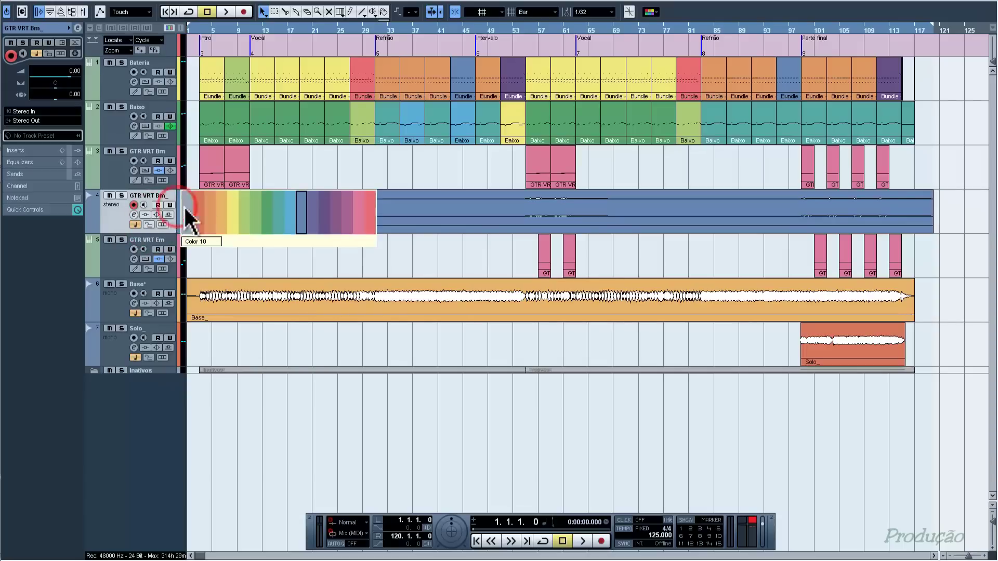
{"action": "left_click", "coordinate": [363, 230]}
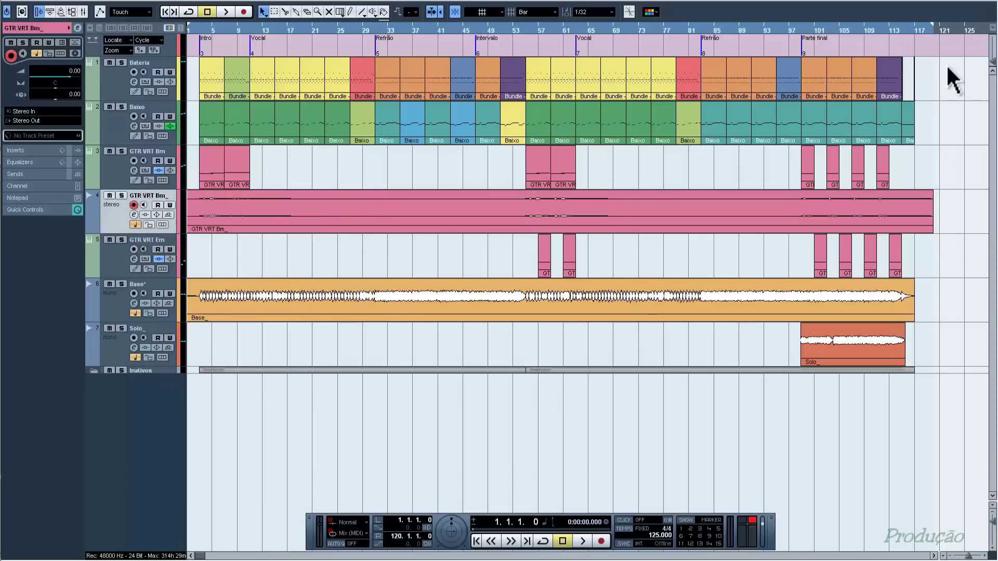
- Solo the GTR VRT Bm_ audio track and play it back from bar 111, examining its waveform and decay up close
{"action": "left_click", "coordinate": [970, 32]}
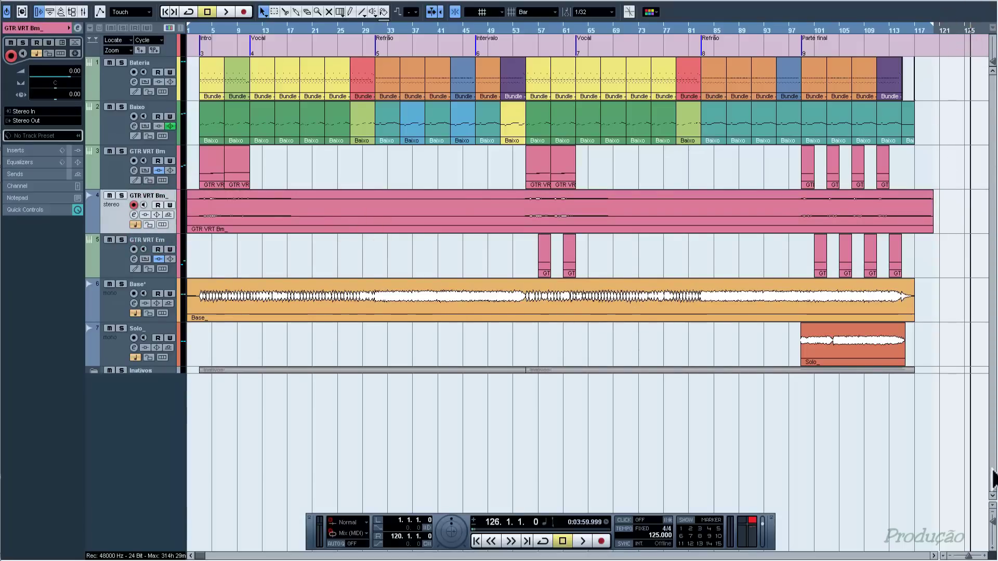
{"action": "left_click_drag", "start_coordinate": [994, 522], "coordinate": [994, 526]}
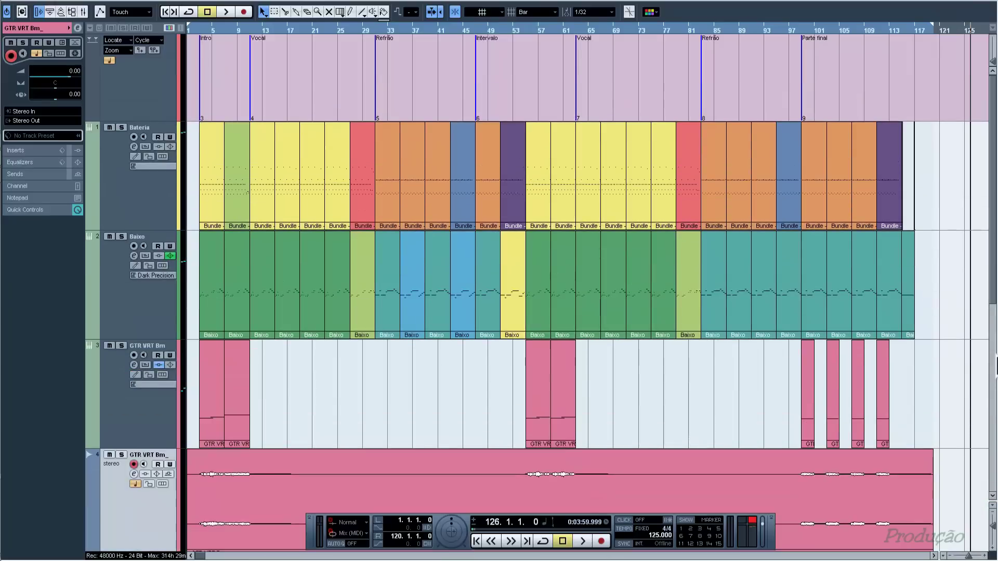
{"action": "left_click_drag", "start_coordinate": [992, 229], "coordinate": [993, 357]}
{"action": "left_click_drag", "start_coordinate": [994, 66], "coordinate": [995, 57]}
{"action": "left_click_drag", "start_coordinate": [952, 31], "coordinate": [760, 242]}
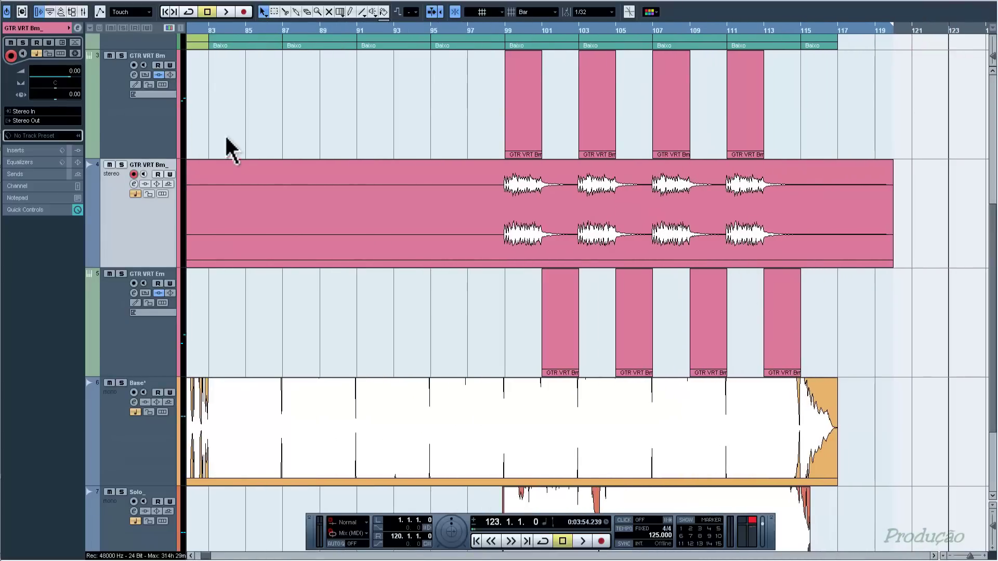
{"action": "left_click", "coordinate": [121, 164]}
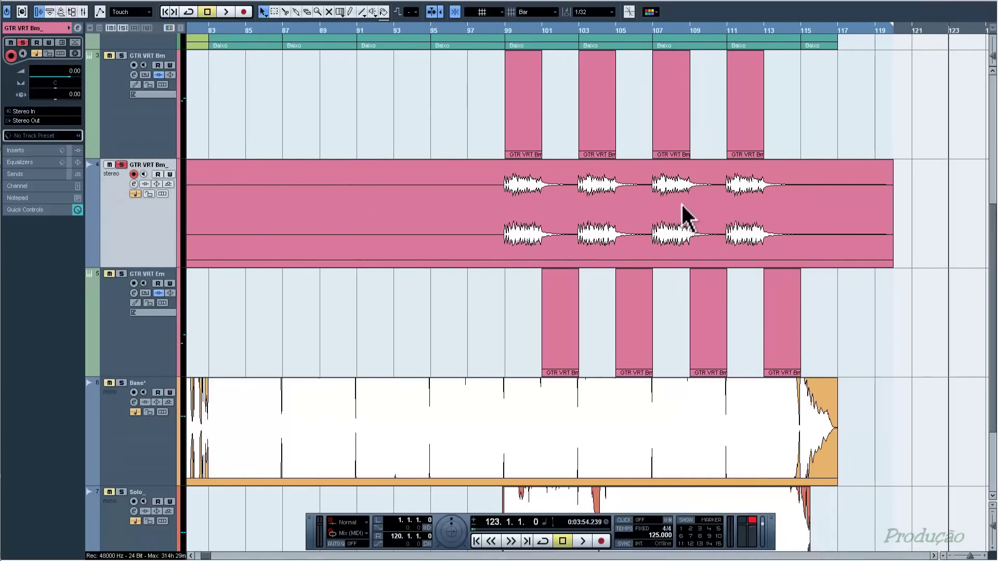
{"action": "left_click", "coordinate": [723, 29]}
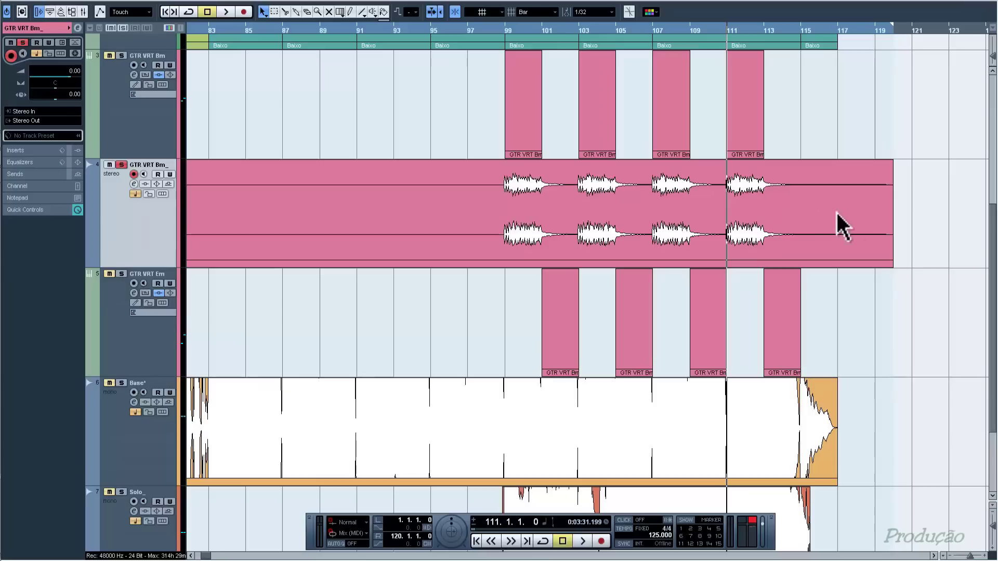
{"action": "key", "text": "space"}
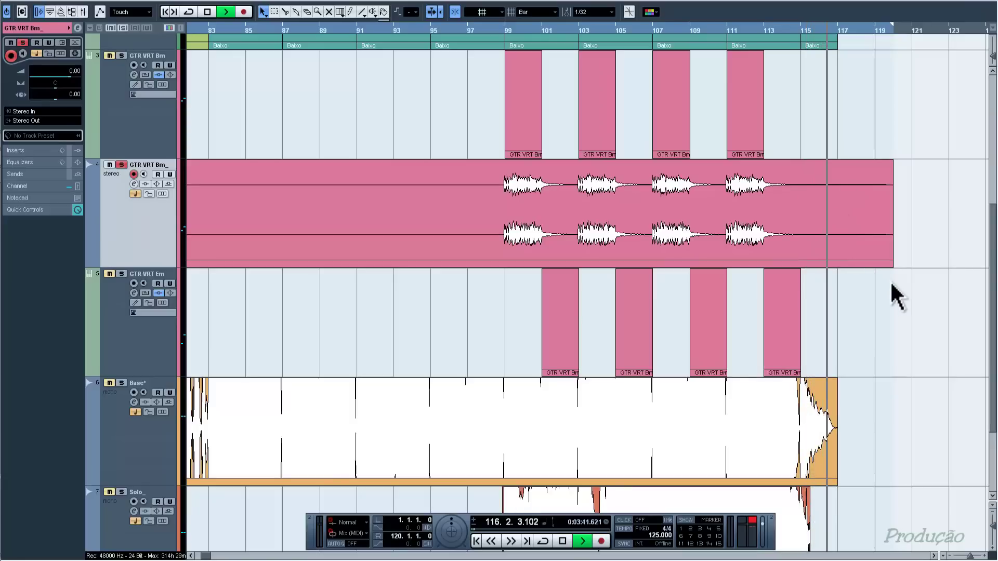
{"action": "key", "text": "space"}
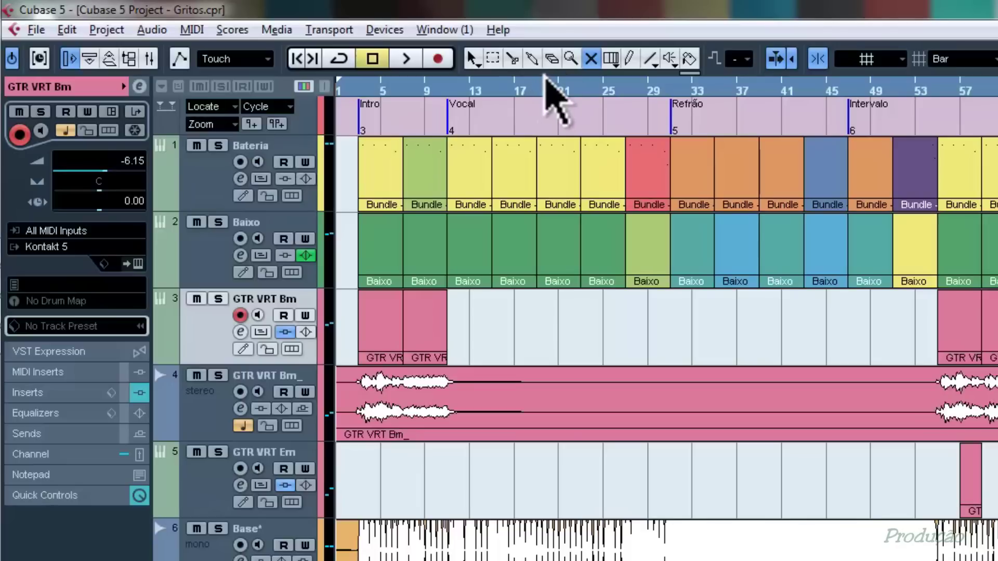
- Try out the editing tools in turn, switching between Object Selection, Split, Glue, Erase, Zoom, Mute and Draw
{"action": "left_click", "coordinate": [471, 59]}
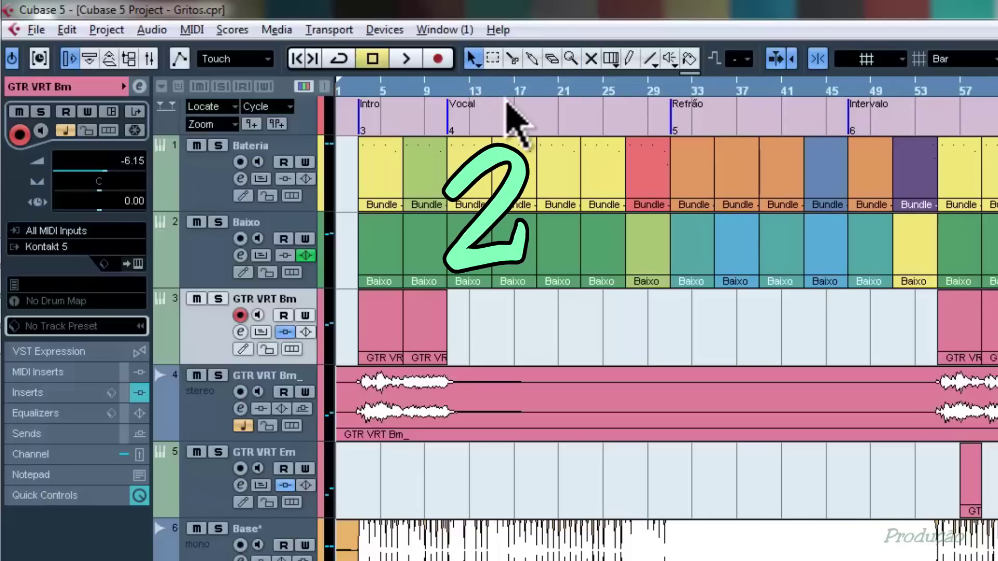
{"action": "left_click", "coordinate": [512, 59]}
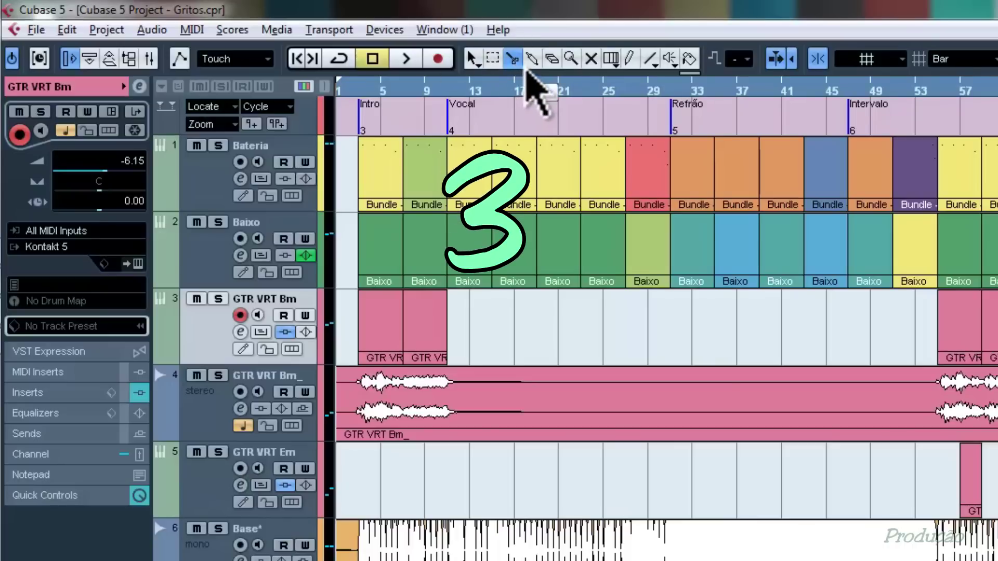
{"action": "left_click", "coordinate": [531, 58]}
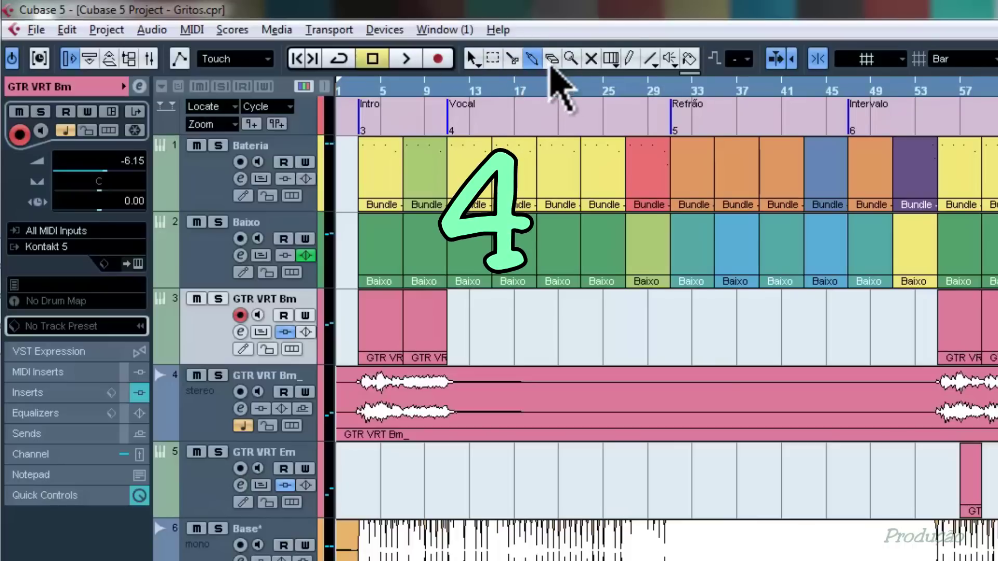
{"action": "left_click", "coordinate": [552, 60]}
{"action": "left_click", "coordinate": [570, 60]}
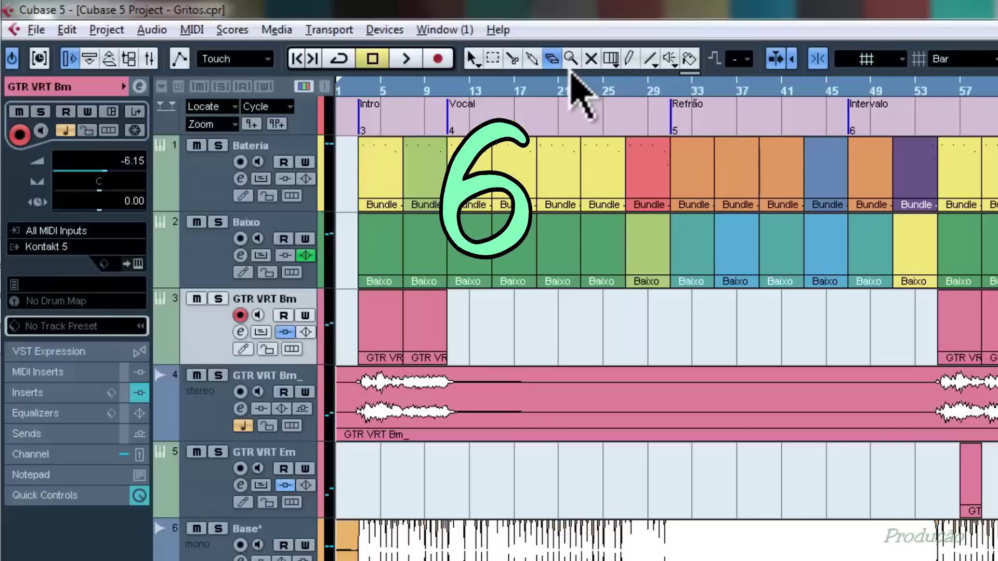
{"action": "key", "text": "7"}
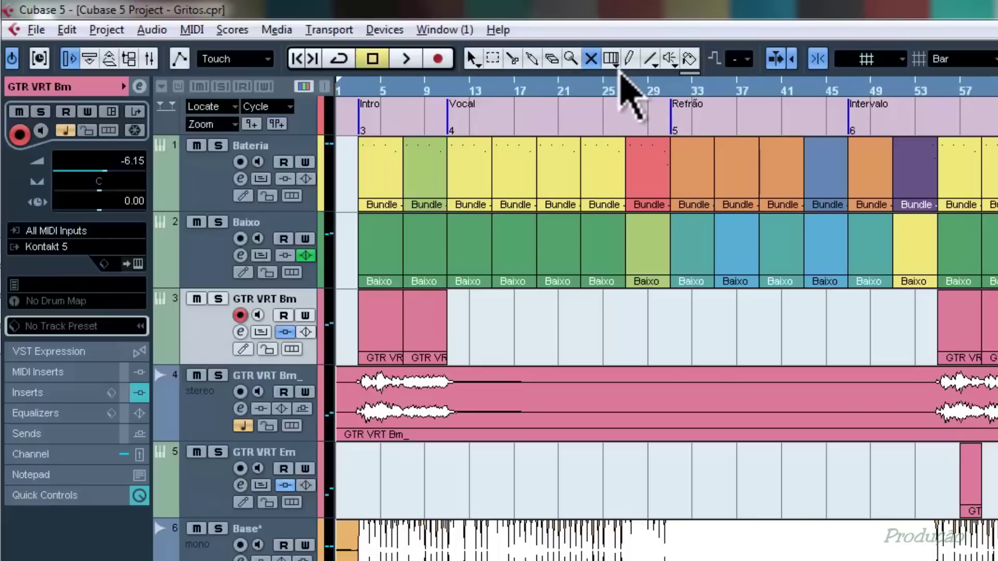
{"action": "left_click", "coordinate": [630, 60]}
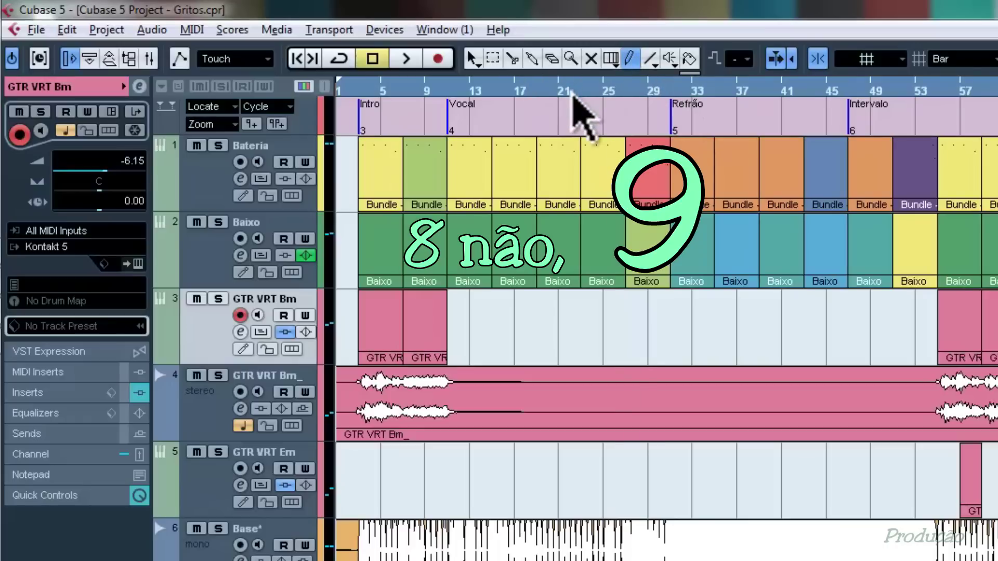
{"action": "left_click", "coordinate": [592, 89]}
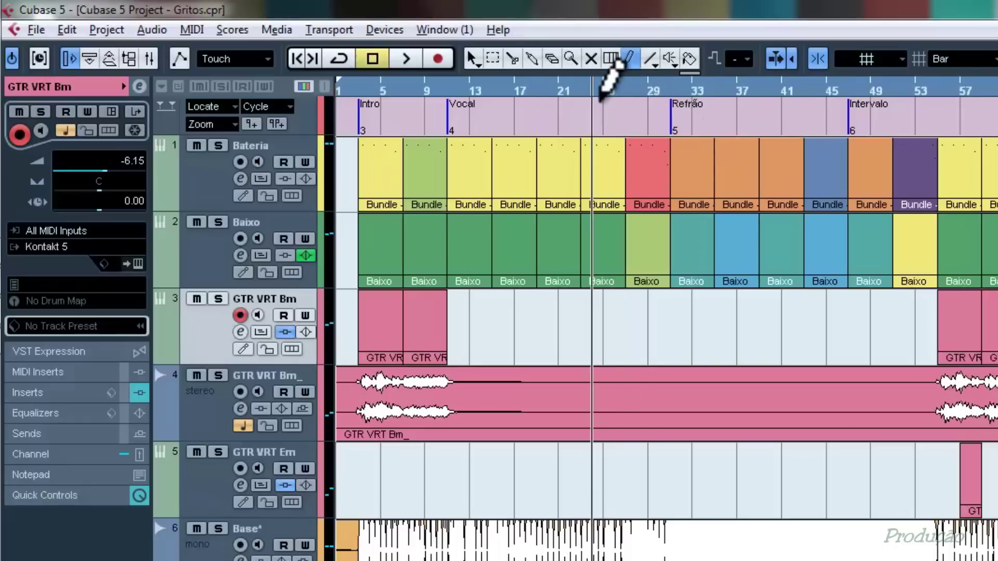
{"action": "key", "text": "1"}
{"action": "key", "text": "2"}
{"action": "key", "text": "3"}
{"action": "key", "text": "4"}
{"action": "key", "text": "5"}
{"action": "key", "text": "6"}
{"action": "key", "text": "1"}
{"action": "key", "text": "4"}
{"action": "key", "text": "1"}
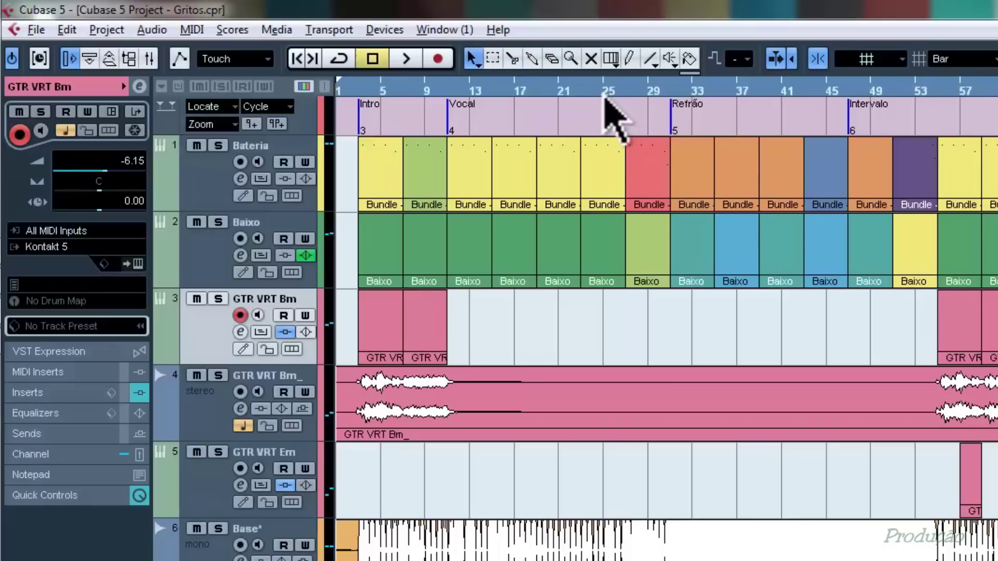
{"action": "key", "text": "8"}
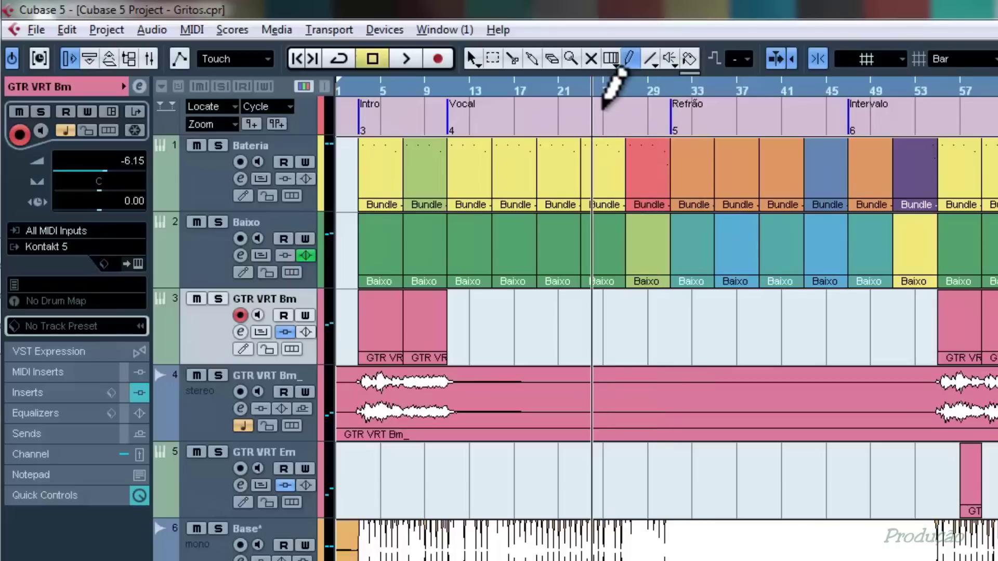
- Mute all GTR VRT Bm parts across the arrangement with the Mute tool, return to the selection tool and deselect the parts
{"action": "key", "text": "7"}
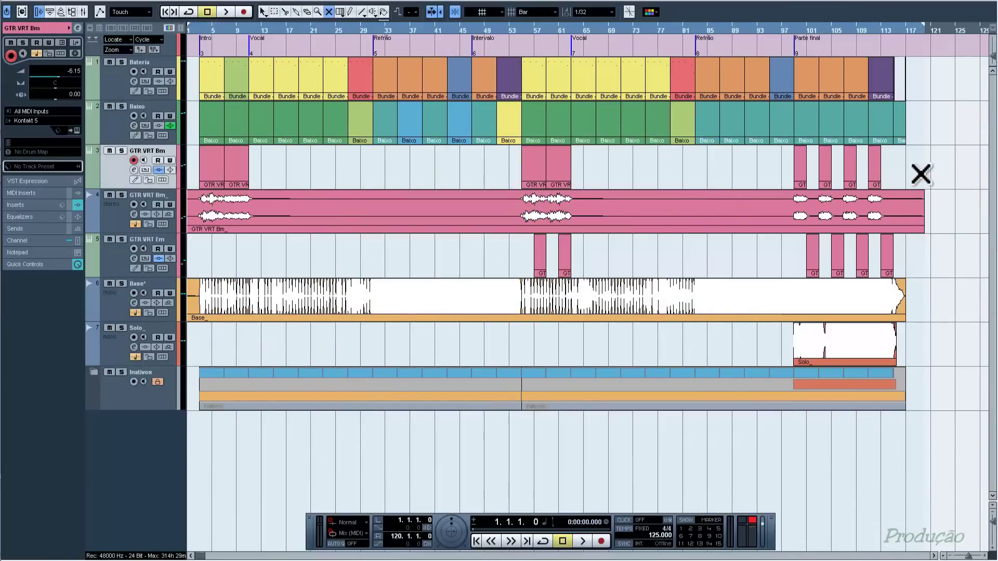
{"action": "left_click_drag", "start_coordinate": [946, 165], "coordinate": [192, 167]}
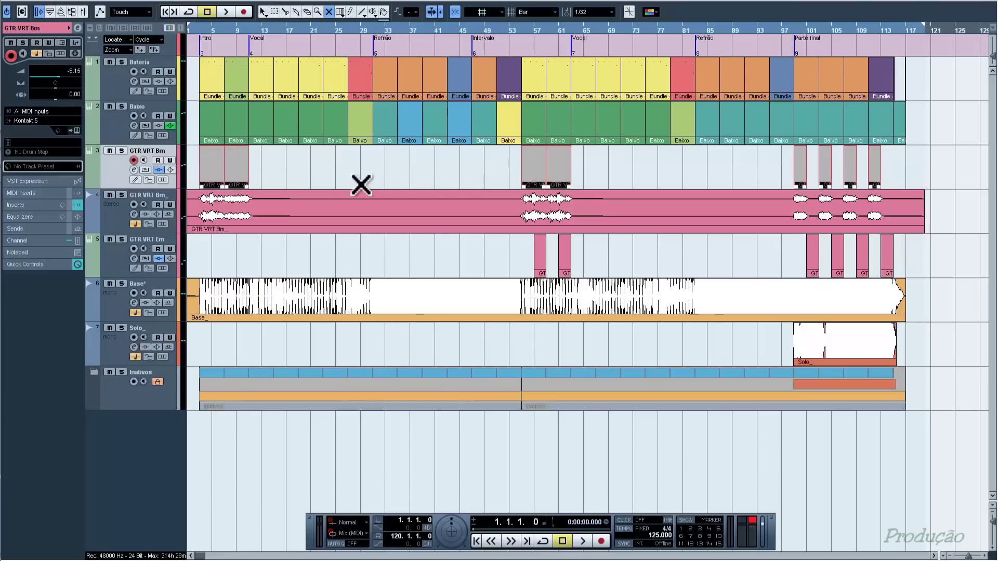
{"action": "key", "text": "1"}
{"action": "left_click", "coordinate": [197, 163]}
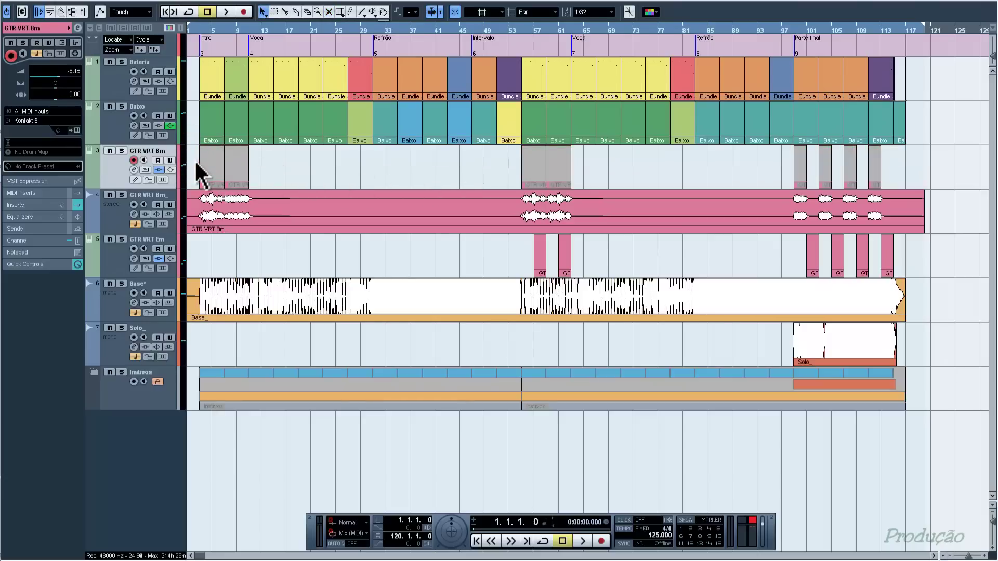
- Bring up the freeze options for GTR VRT Bm, choosing Freeze Instrument and Channels with Unload Instrument when Frozen enabled
{"action": "left_click", "coordinate": [75, 53]}
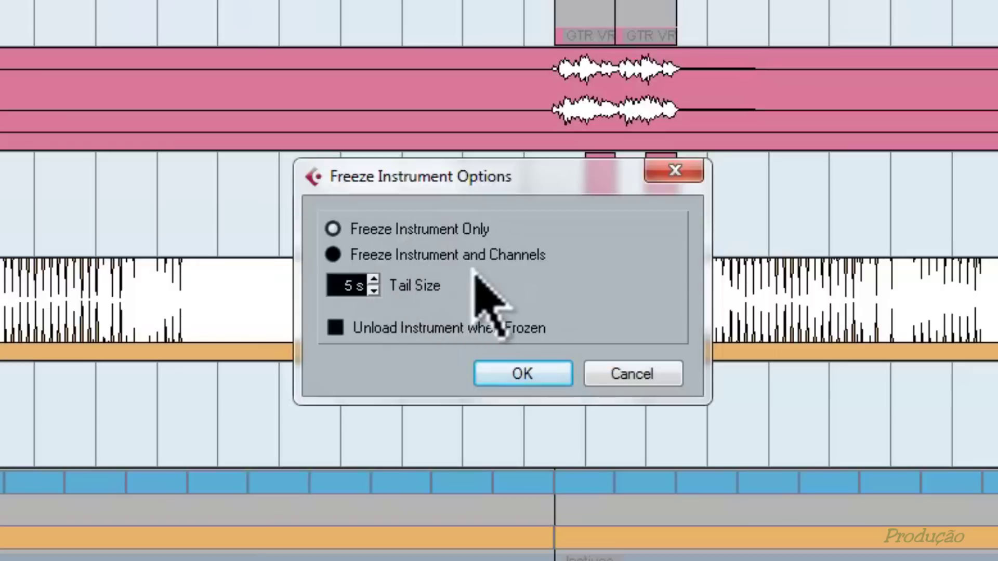
{"action": "left_click", "coordinate": [371, 257]}
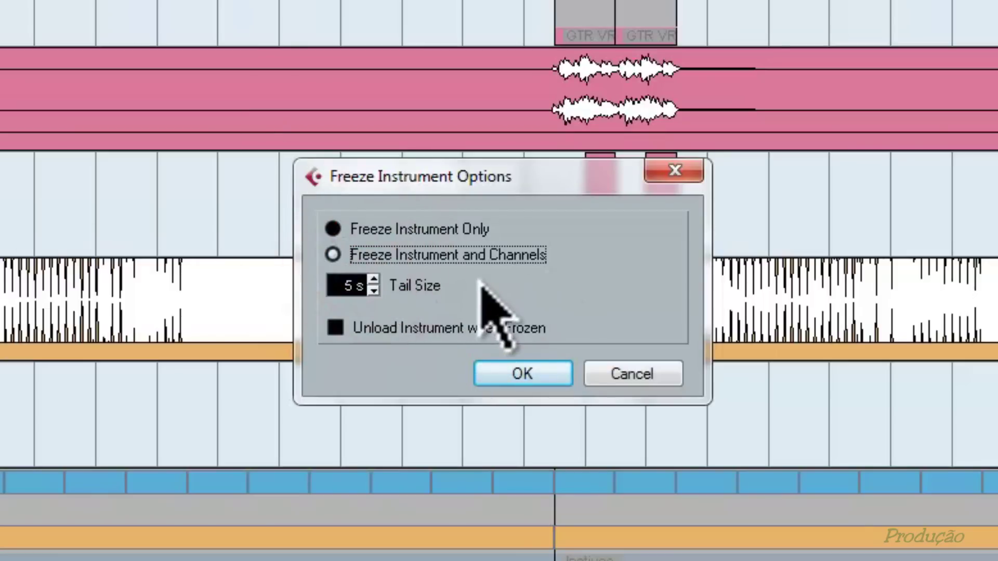
{"action": "left_click", "coordinate": [359, 330]}
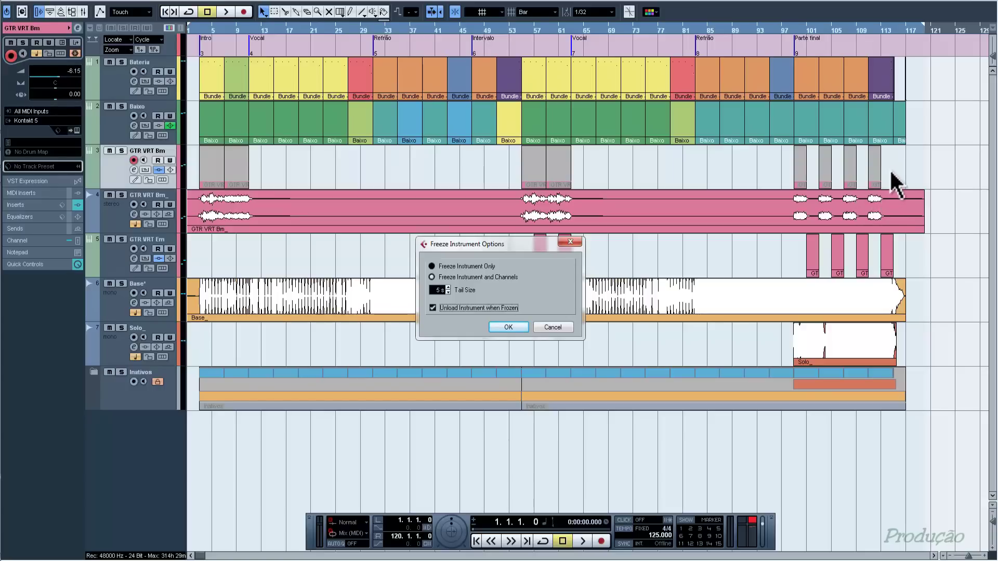
- Raise the freeze Tail Size to 10 s
{"action": "left_click", "coordinate": [447, 287]}
{"action": "left_click", "coordinate": [447, 288]}
{"action": "left_click", "coordinate": [448, 288]}
{"action": "left_click", "coordinate": [448, 288]}
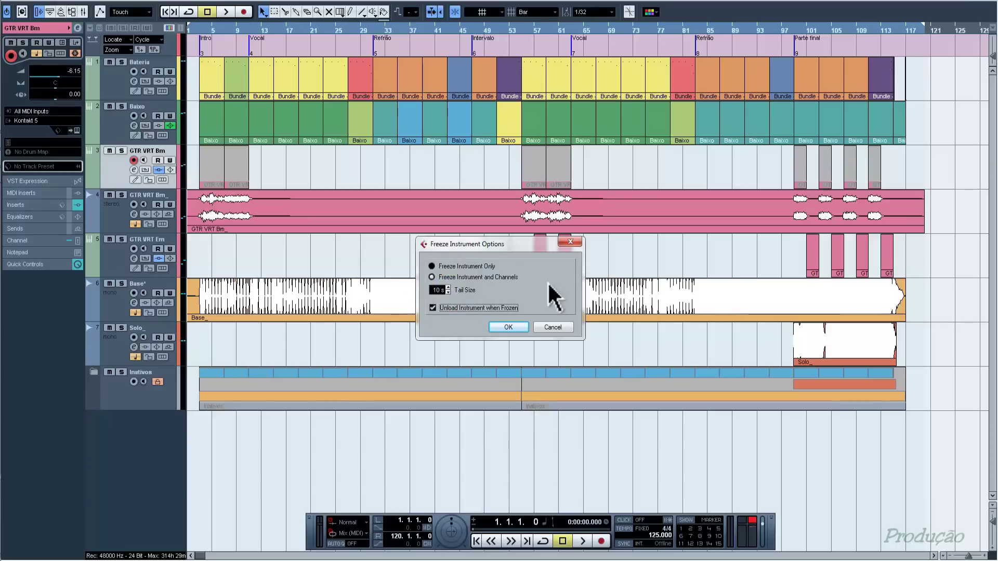
- Lower the freeze Tail Size again and freeze the GTR VRT Bm instrument track
{"action": "left_click", "coordinate": [447, 292]}
{"action": "left_click", "coordinate": [448, 292]}
{"action": "left_click", "coordinate": [448, 292]}
{"action": "left_click", "coordinate": [448, 292]}
{"action": "left_click", "coordinate": [507, 327]}
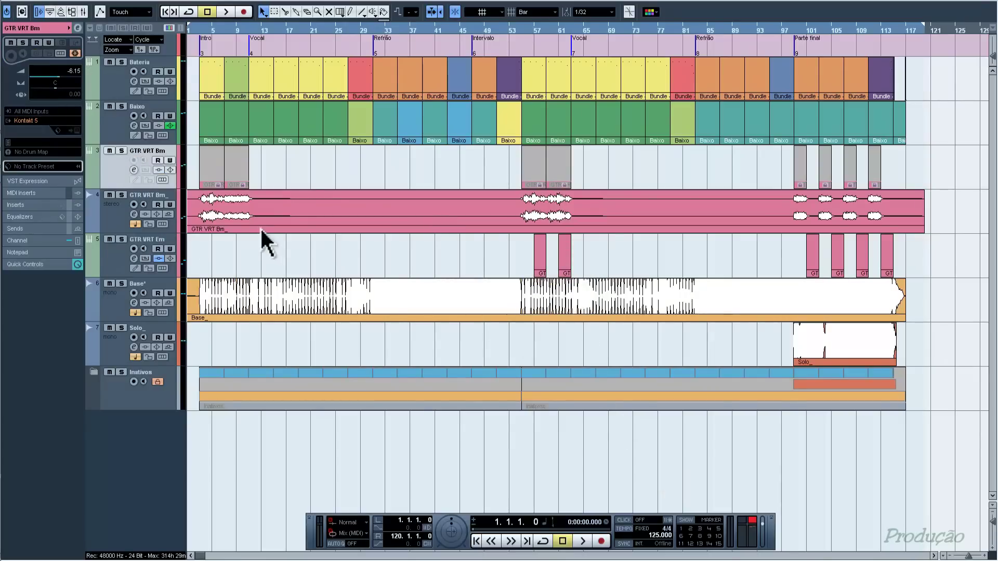
- Move the frozen GTR VRT Bm track into the Inativos folder track and collapse the folder
{"action": "left_click_drag", "start_coordinate": [116, 163], "coordinate": [132, 385]}
{"action": "left_click", "coordinate": [96, 326]}
{"action": "left_click", "coordinate": [93, 327]}
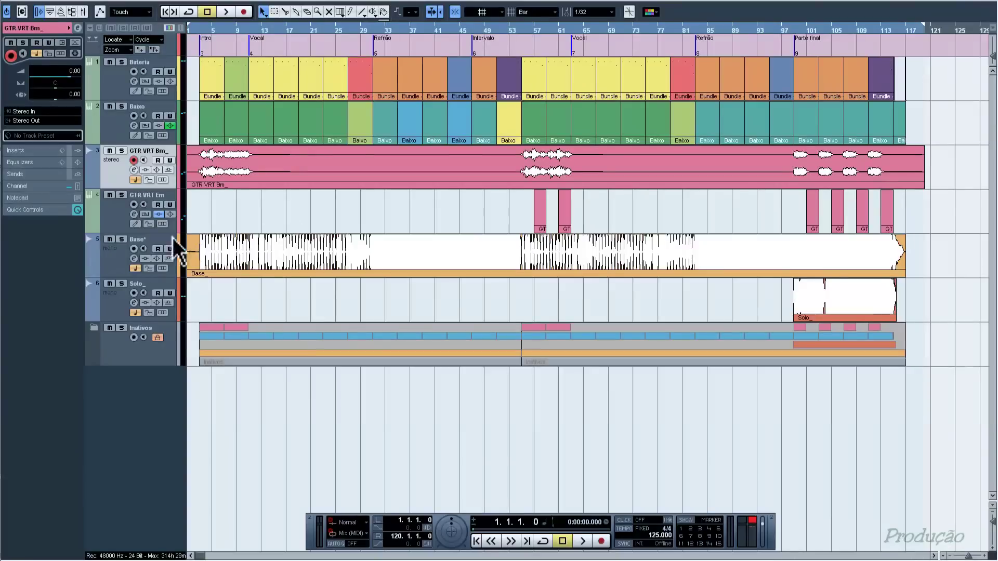
- Solo GTR VRT Em and export the Stereo Out mixdown as GTR VRT Em_, importing it onto an audio track with the file copied to the working directory
{"action": "left_click", "coordinate": [117, 220]}
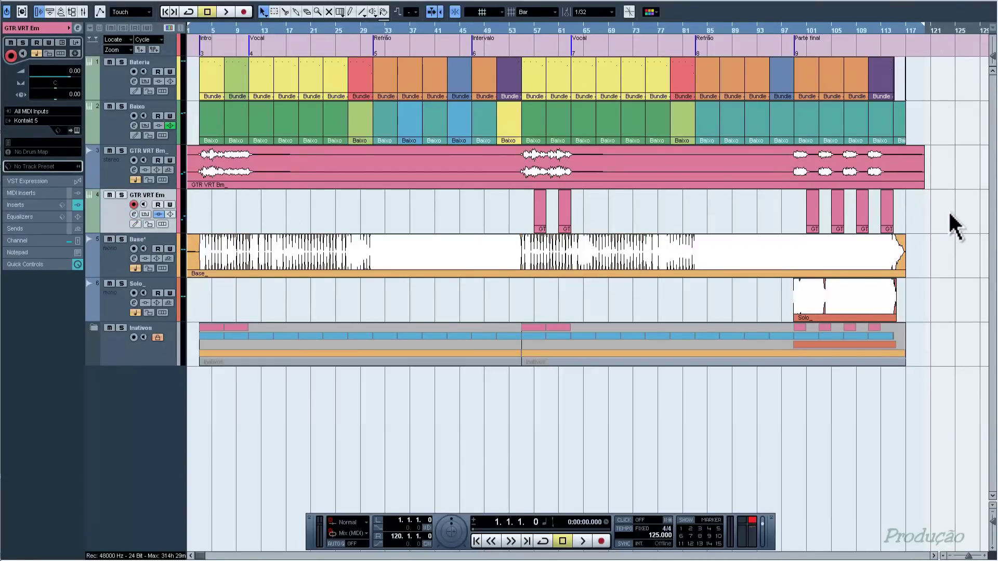
{"action": "left_click", "coordinate": [121, 196]}
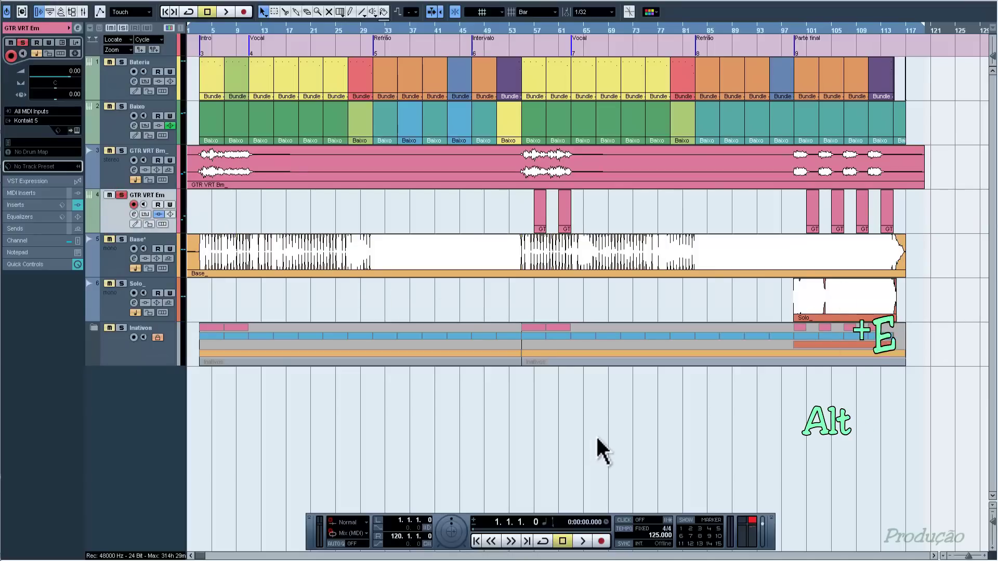
{"action": "key", "text": "alt+e"}
{"action": "left_click", "coordinate": [606, 185]}
{"action": "type", "text": "GTR VRT "}
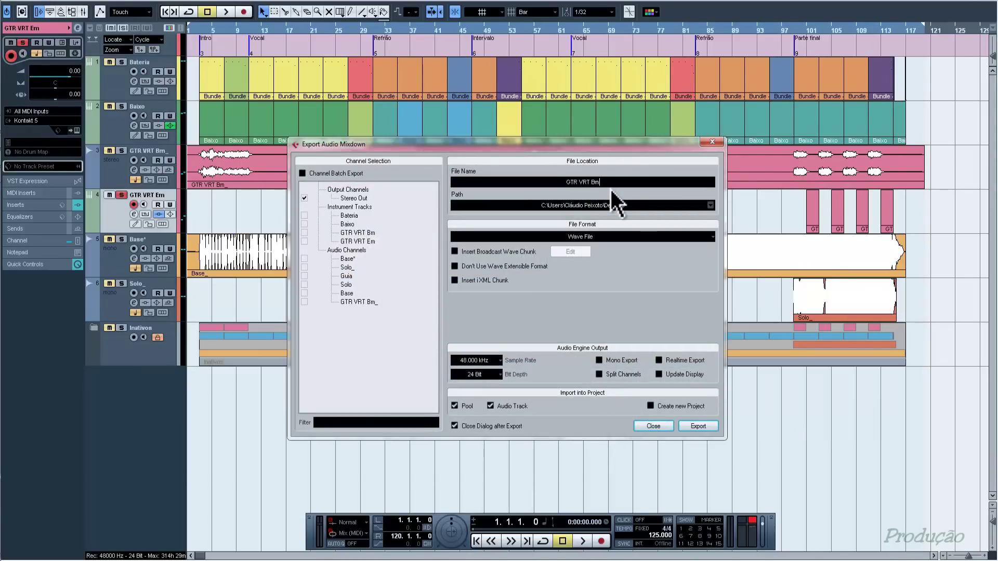
{"action": "type", "text": "Em"}
{"action": "type", "text": "*"}
{"action": "left_click", "coordinate": [693, 425]}
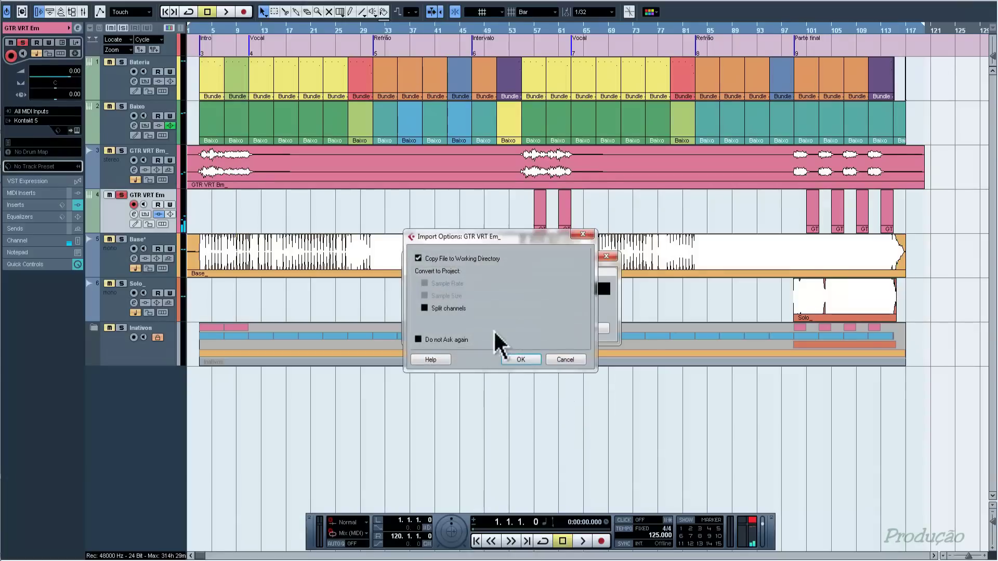
{"action": "left_click", "coordinate": [520, 359]}
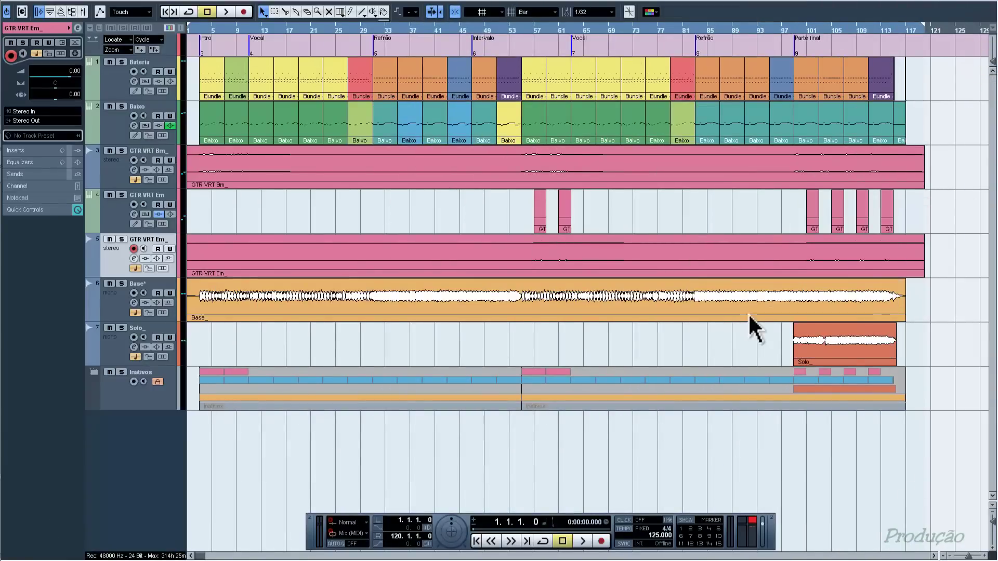
- Save the project, mute all GTR VRT Em parts with the Mute tool and return to the selection tool
{"action": "left_click", "coordinate": [127, 221]}
{"action": "key", "text": "ctrl+s"}
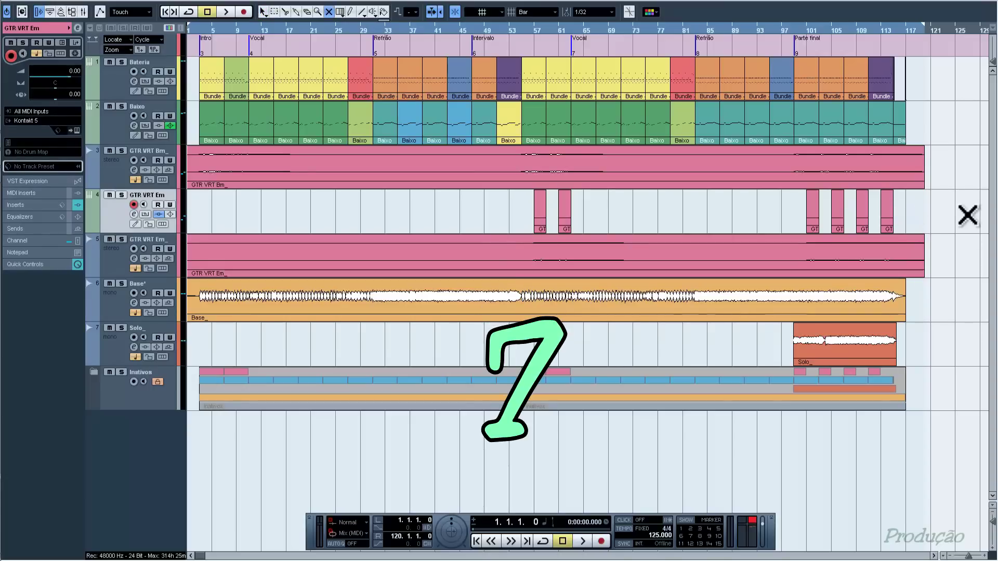
{"action": "left_click_drag", "start_coordinate": [945, 207], "coordinate": [496, 212]}
{"action": "key", "text": "1"}
- Freeze the GTR VRT Em instrument track with Unload Instrument when Frozen enabled, and deselect its parts
{"action": "left_click", "coordinate": [76, 54]}
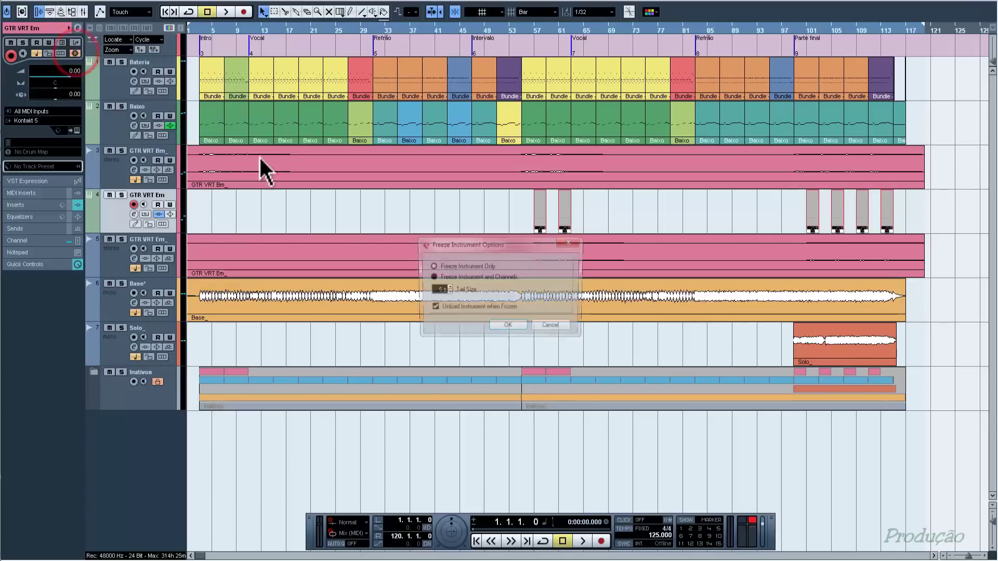
{"action": "left_click", "coordinate": [508, 328]}
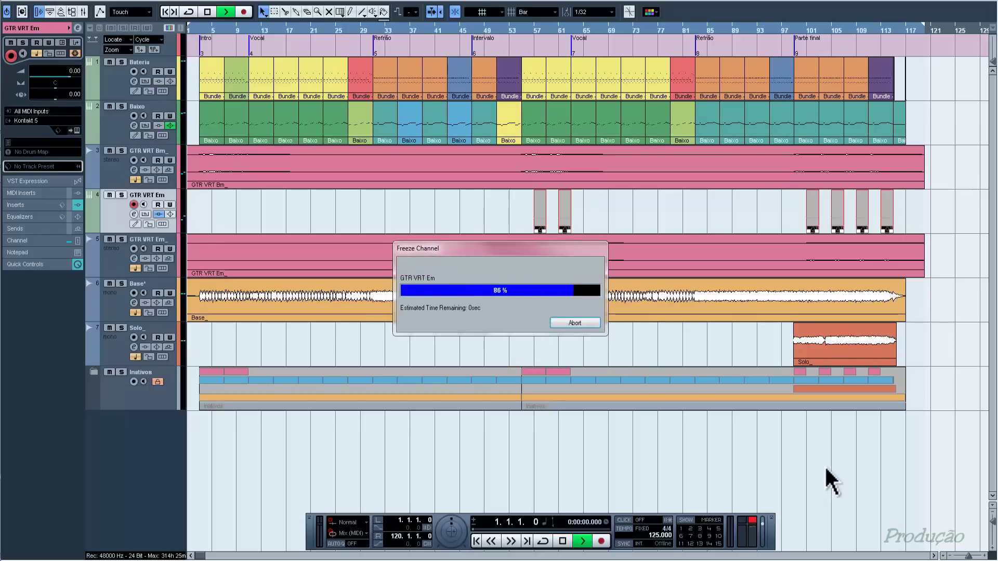
{"action": "left_click", "coordinate": [955, 203]}
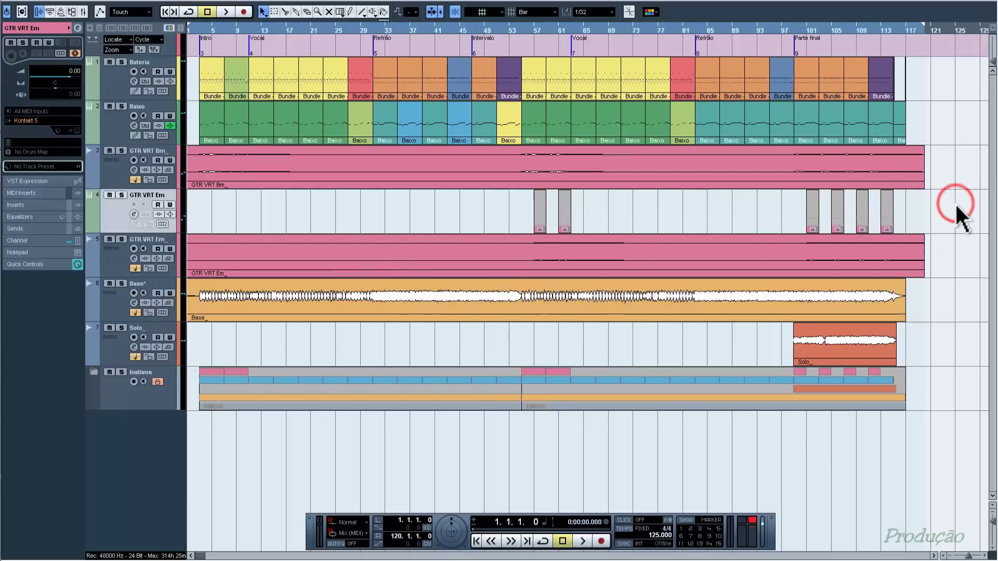
- Move the frozen GTR VRT Em track into the Inativos folder, then collapse the folder and reduce its track height
{"action": "left_click", "coordinate": [108, 210]}
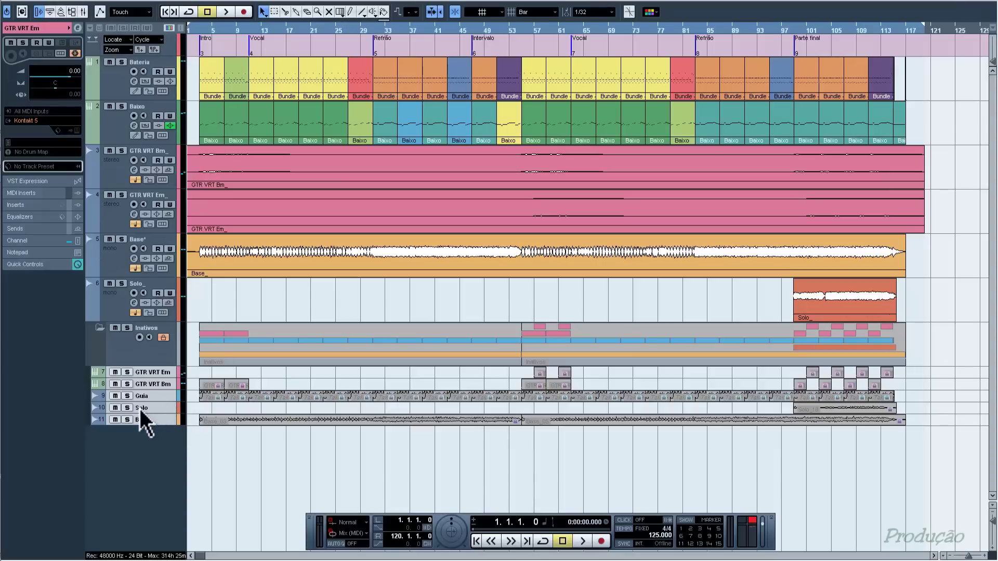
{"action": "left_click", "coordinate": [100, 329]}
{"action": "left_click_drag", "start_coordinate": [135, 363], "coordinate": [134, 329]}
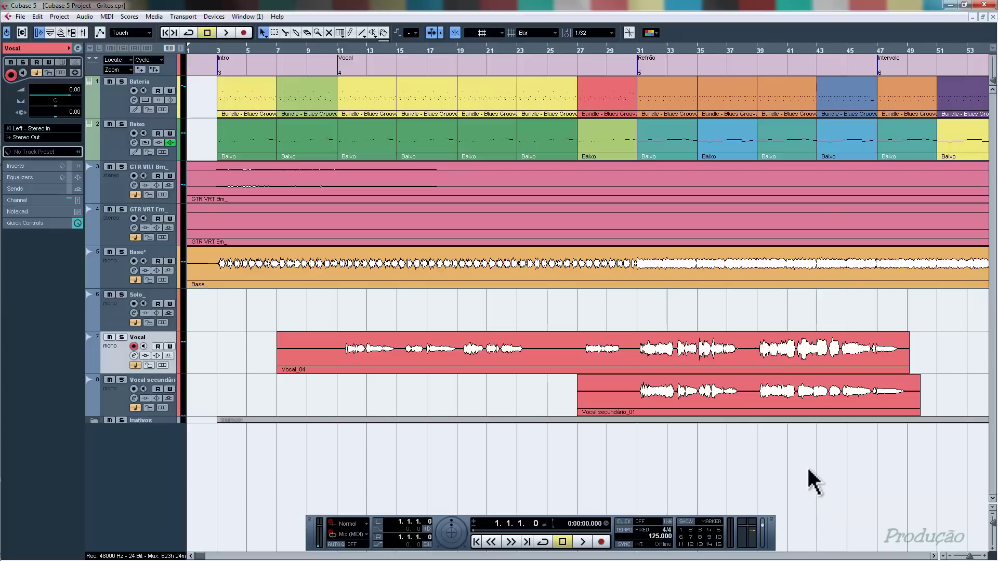
- Solo the Vocal track and play it back from the Vocal marker at bar 11
{"action": "left_click", "coordinate": [116, 395]}
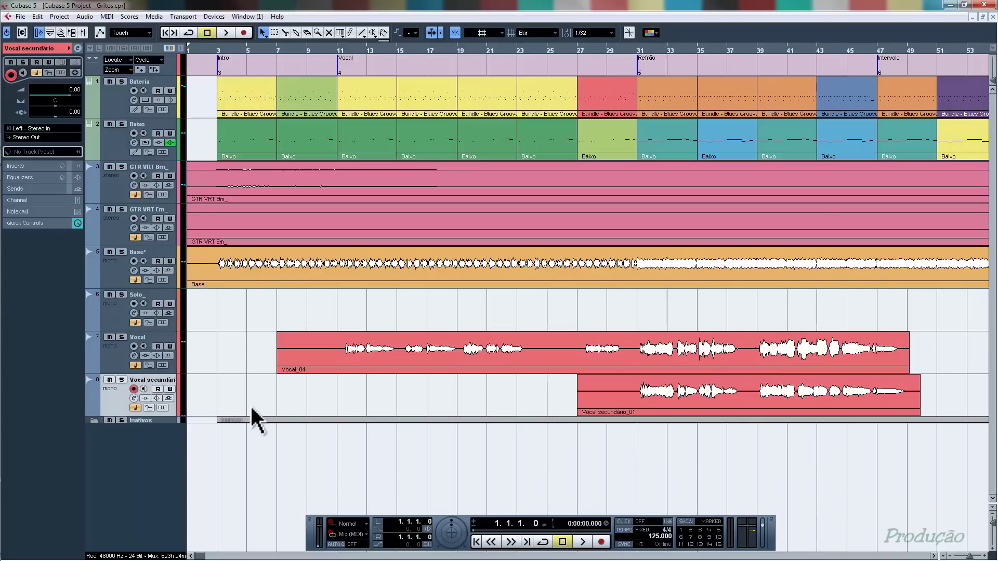
{"action": "left_click", "coordinate": [116, 370]}
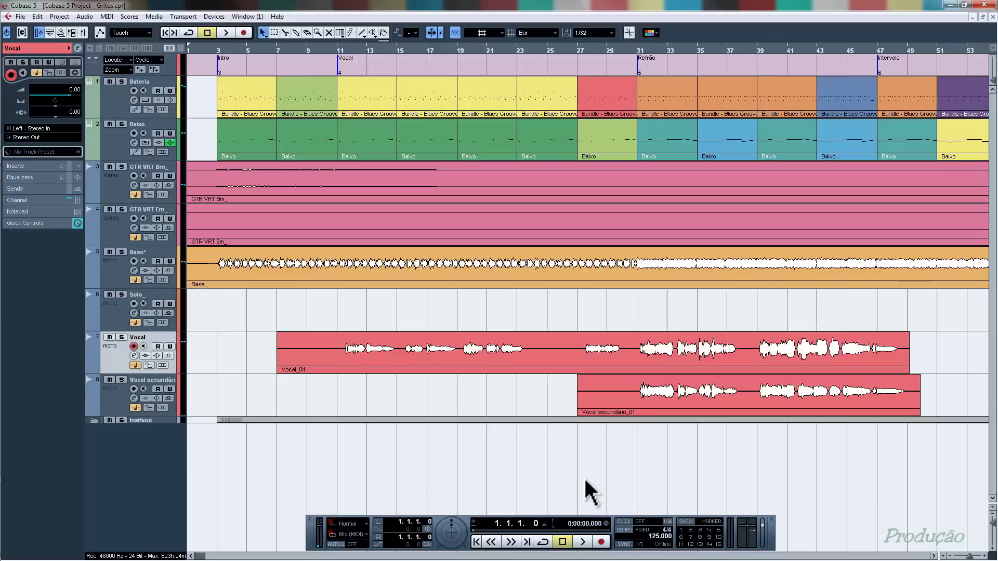
{"action": "key", "text": "KP_4"}
{"action": "key", "text": "s"}
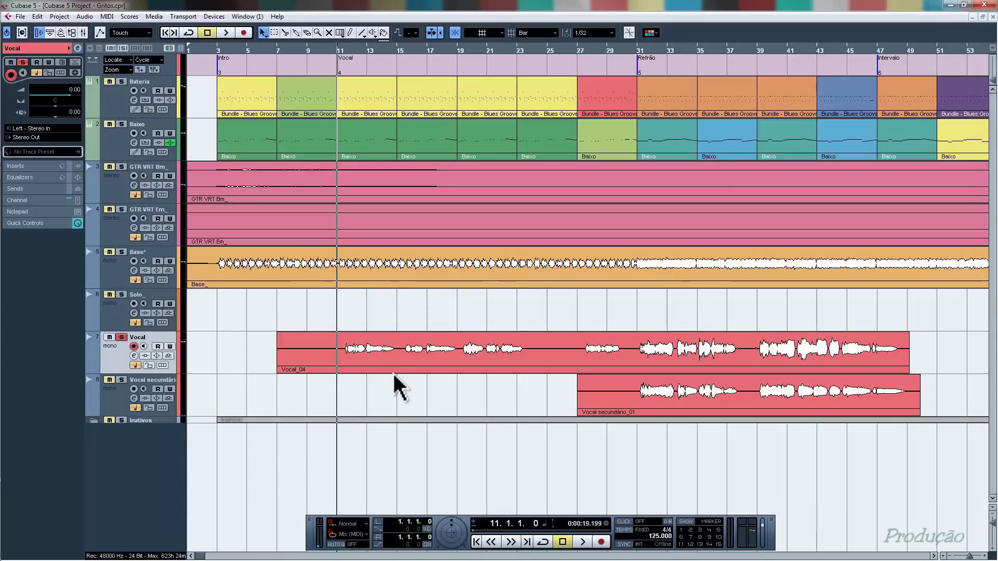
{"action": "key", "text": "space"}
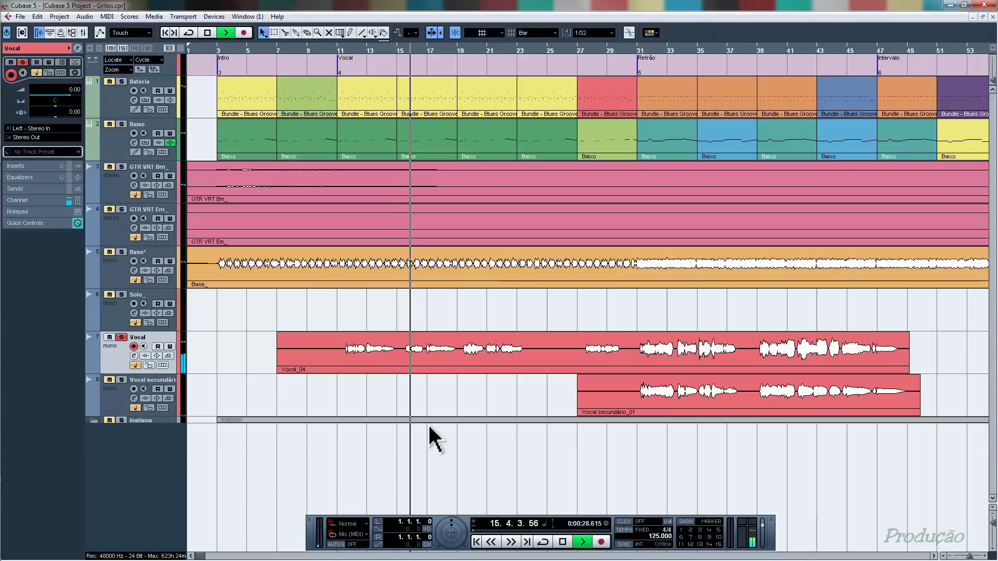
{"action": "key", "text": "space"}
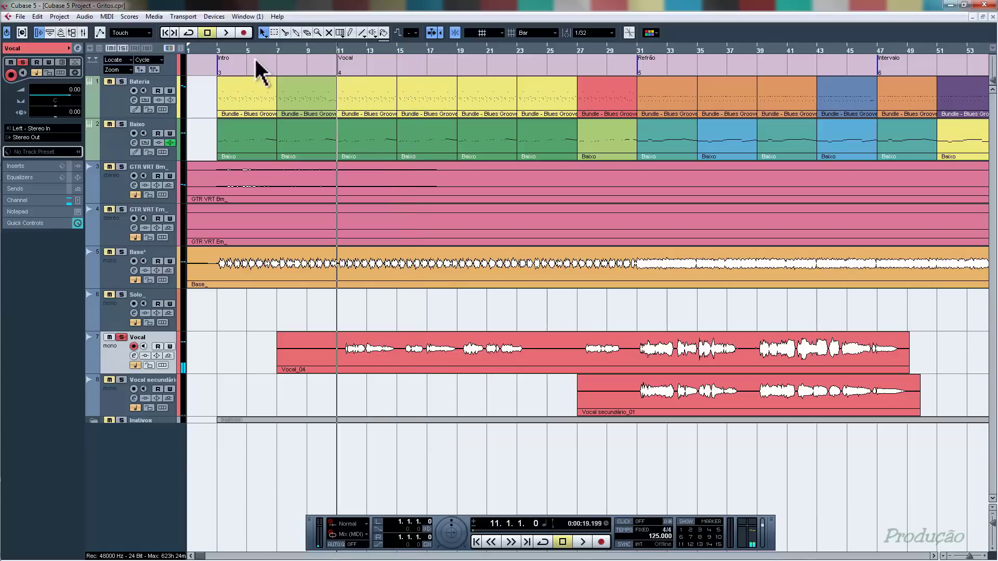
- Set the Creative ASIO buffer latency to 40 ms in the audio device's control panel and accept the device setup
{"action": "left_click", "coordinate": [213, 16]}
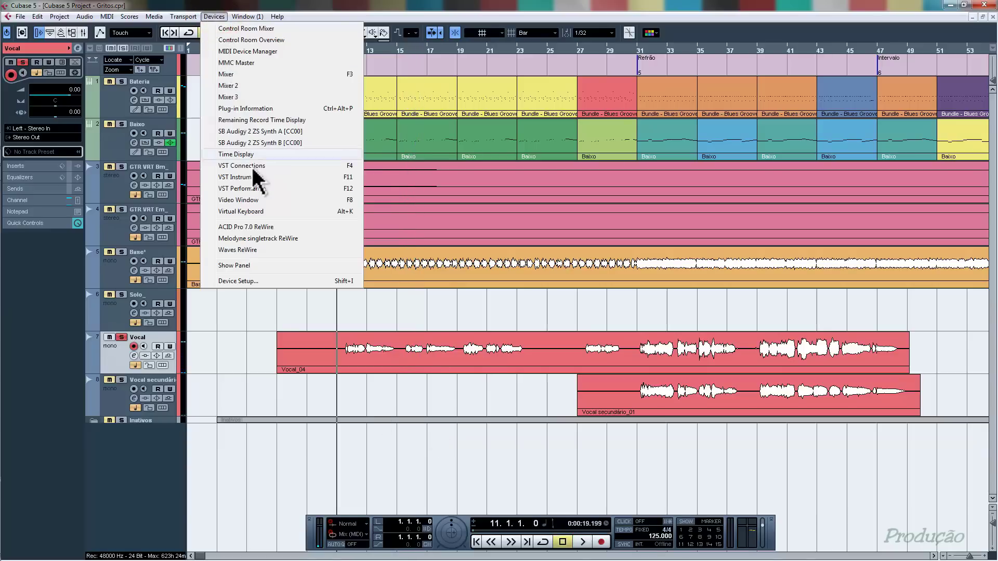
{"action": "left_click", "coordinate": [255, 281]}
{"action": "left_click", "coordinate": [460, 156]}
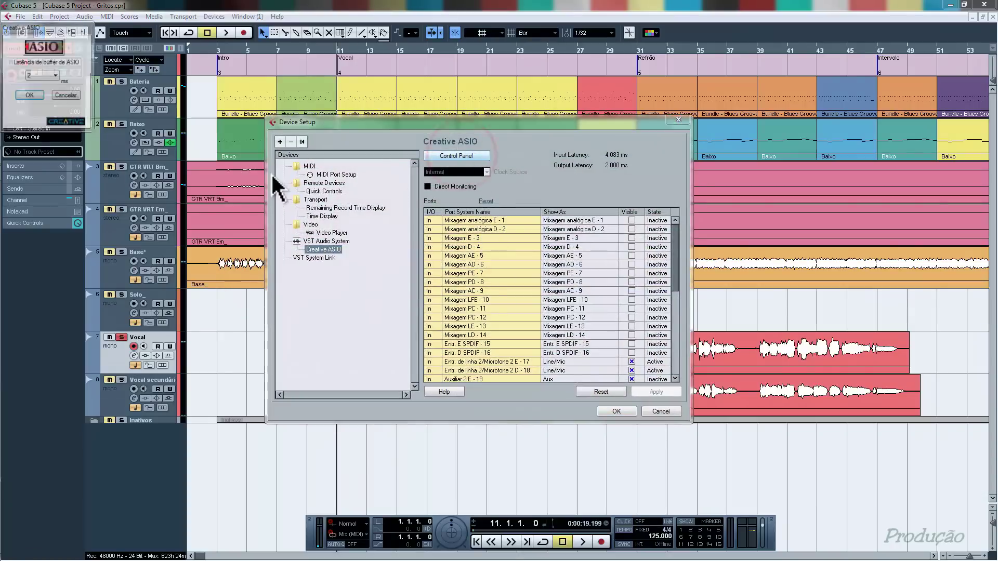
{"action": "left_click", "coordinate": [50, 75]}
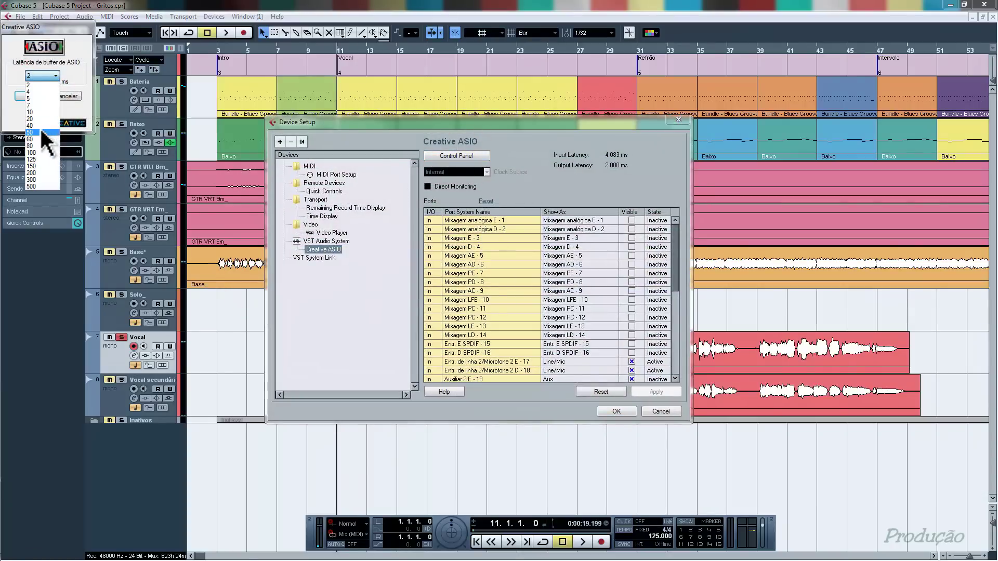
{"action": "left_click", "coordinate": [40, 126]}
{"action": "left_click", "coordinate": [21, 95]}
{"action": "left_click", "coordinate": [612, 411]}
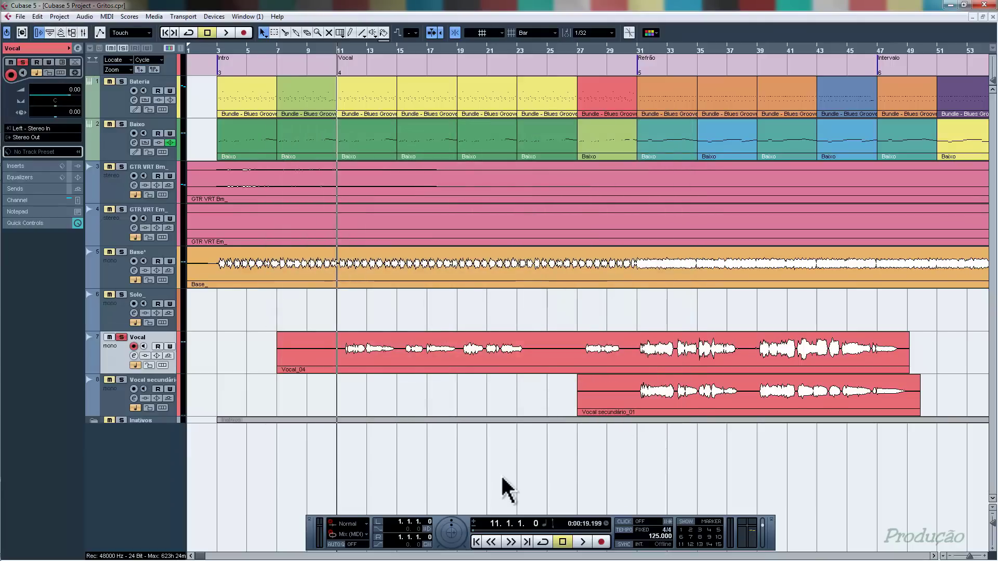
- Listen to the Vocal track from bar 11 within the full mix and again with it soloed
{"action": "key", "text": "space"}
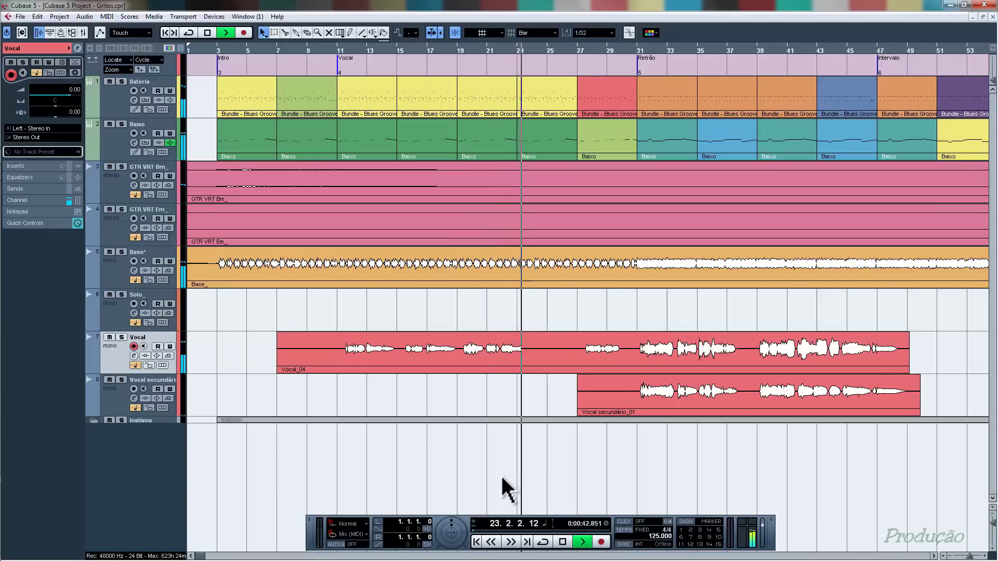
{"action": "key", "text": "space"}
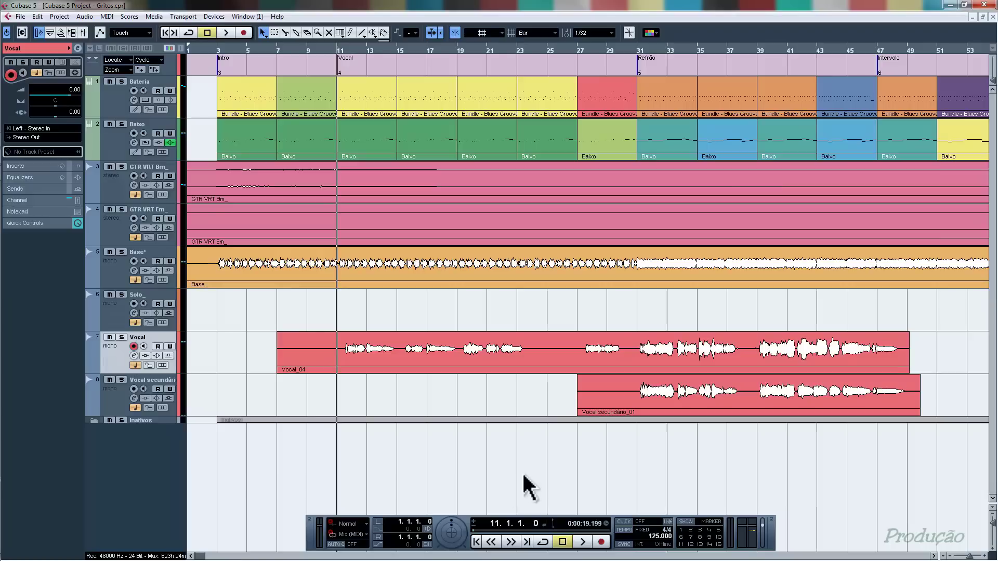
{"action": "key", "text": "s"}
{"action": "key", "text": "space"}
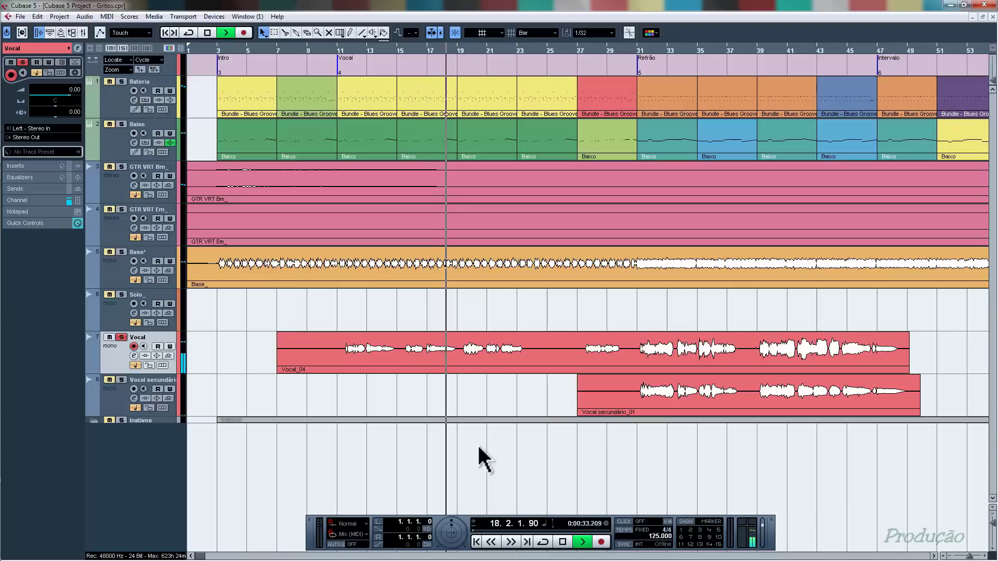
{"action": "key", "text": "space"}
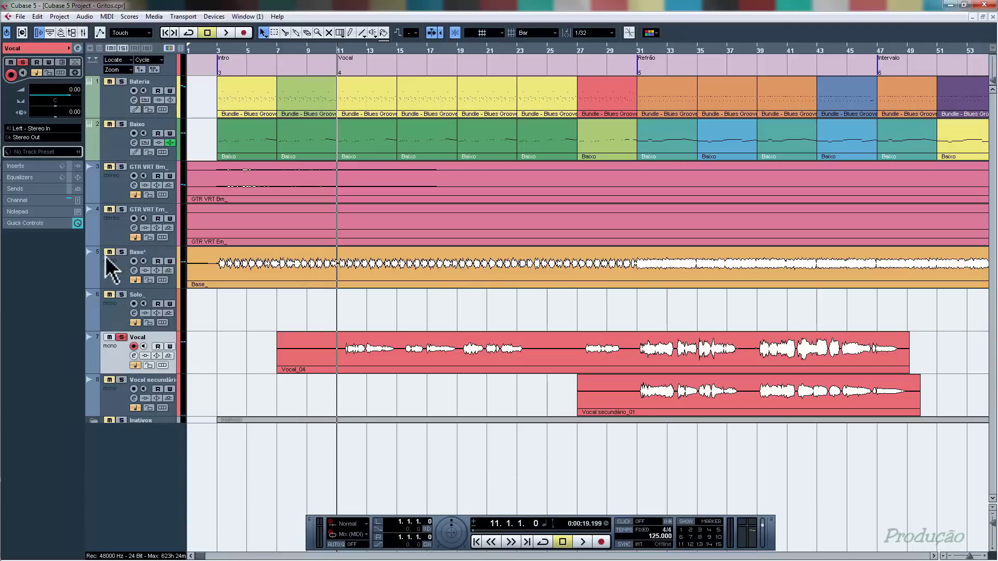
- Play back the soloed Vocal track and try the Low Cut equalizer preset on its channel
{"action": "left_click", "coordinate": [133, 355]}
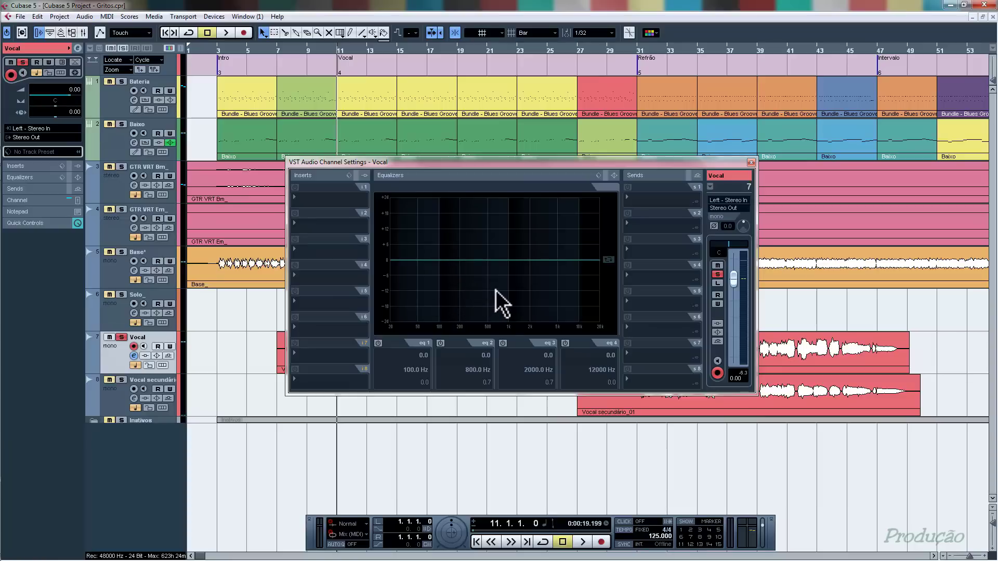
{"action": "key", "text": "space"}
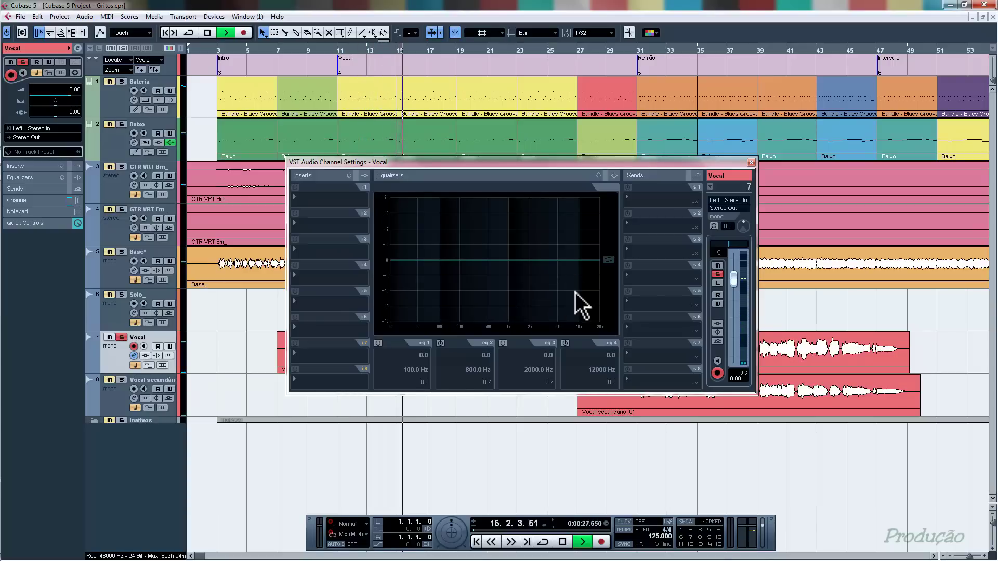
{"action": "left_click", "coordinate": [598, 176]}
{"action": "left_click", "coordinate": [598, 176]}
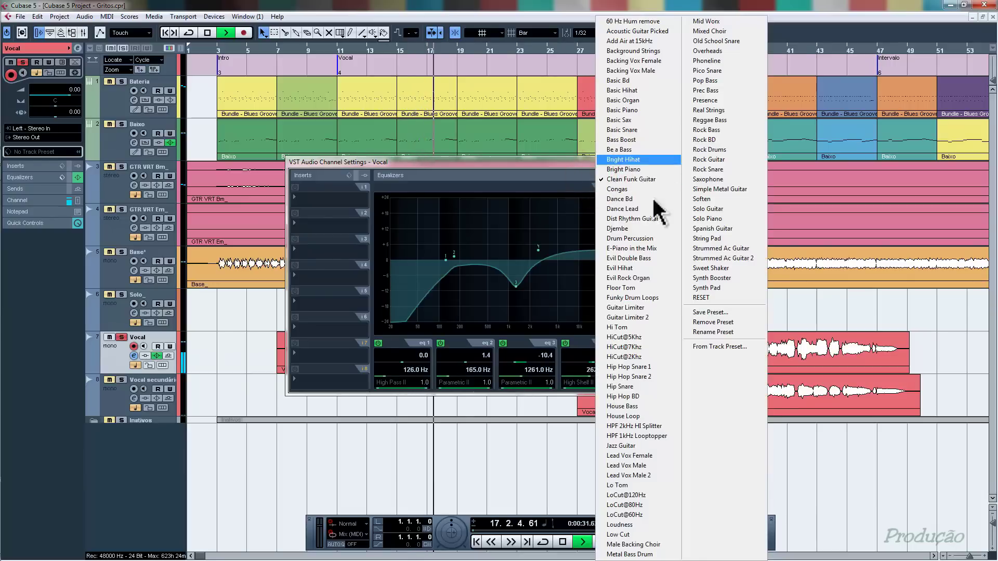
{"action": "left_click", "coordinate": [630, 535]}
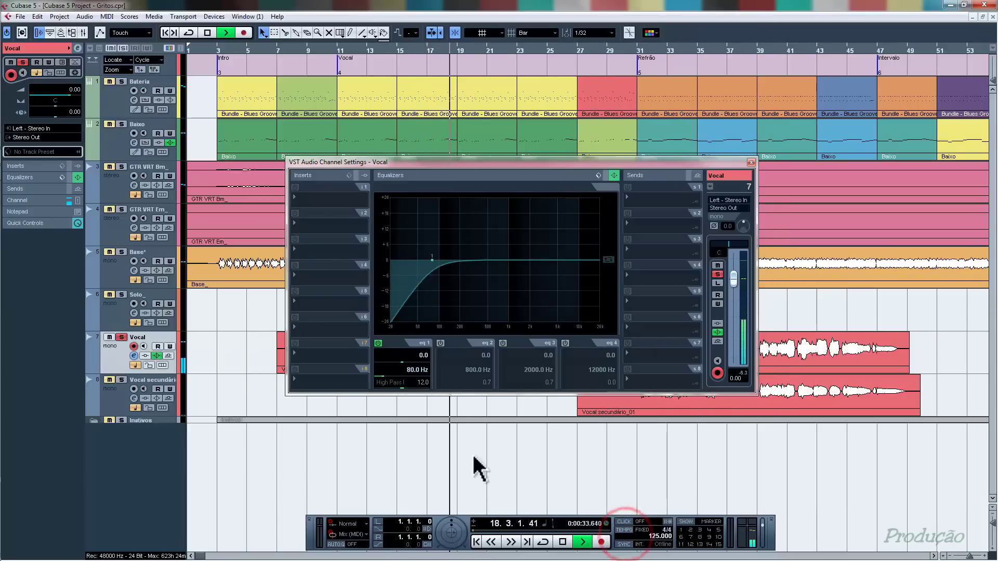
- Set the Vocal channel's high-pass frequency to 300 Hz, listen to the vocal, and stop playback with the channel settings closed
{"action": "double_click", "coordinate": [416, 370]}
{"action": "type", "text": "300"}
{"action": "key", "text": "Return"}
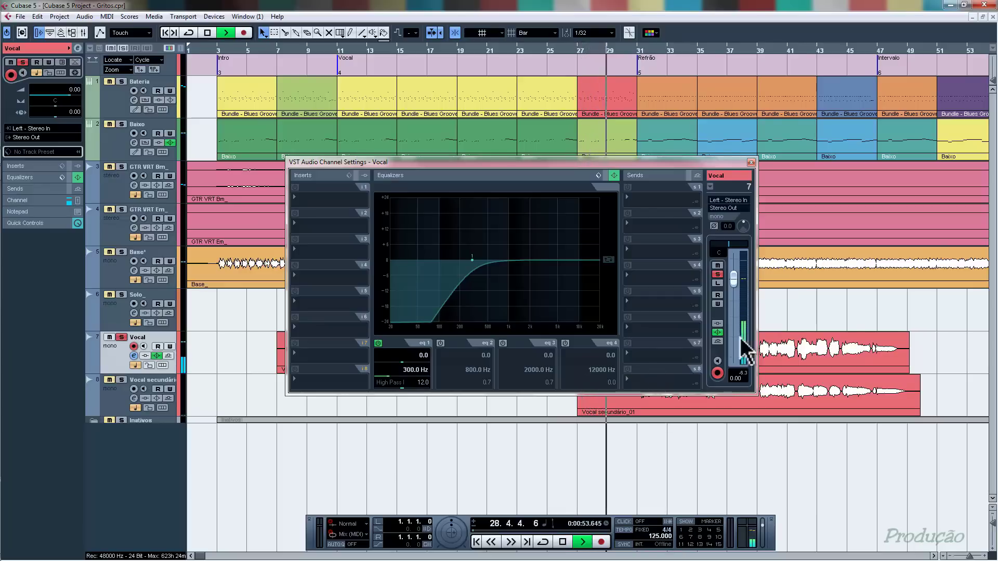
{"action": "left_click", "coordinate": [750, 163]}
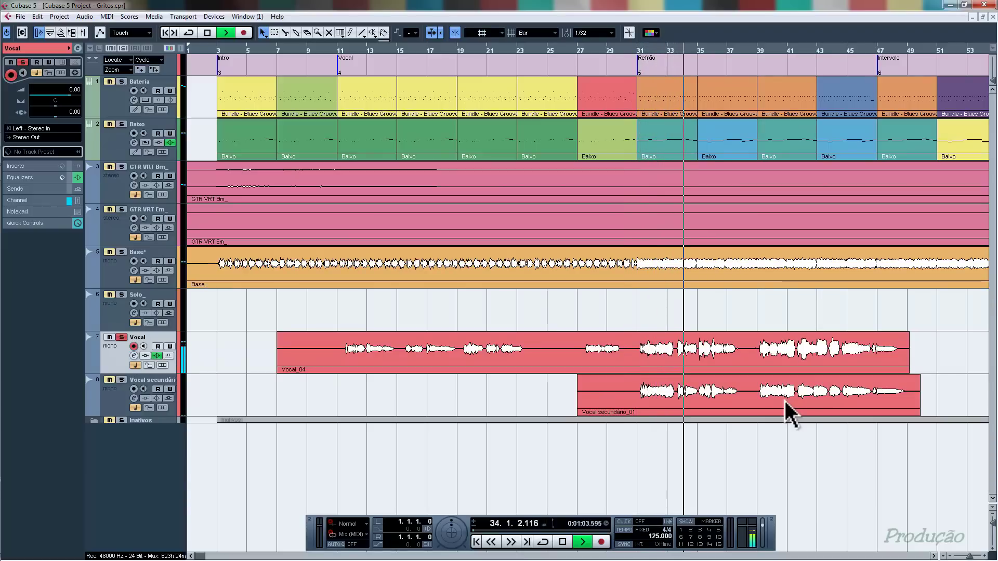
{"action": "key", "text": "space"}
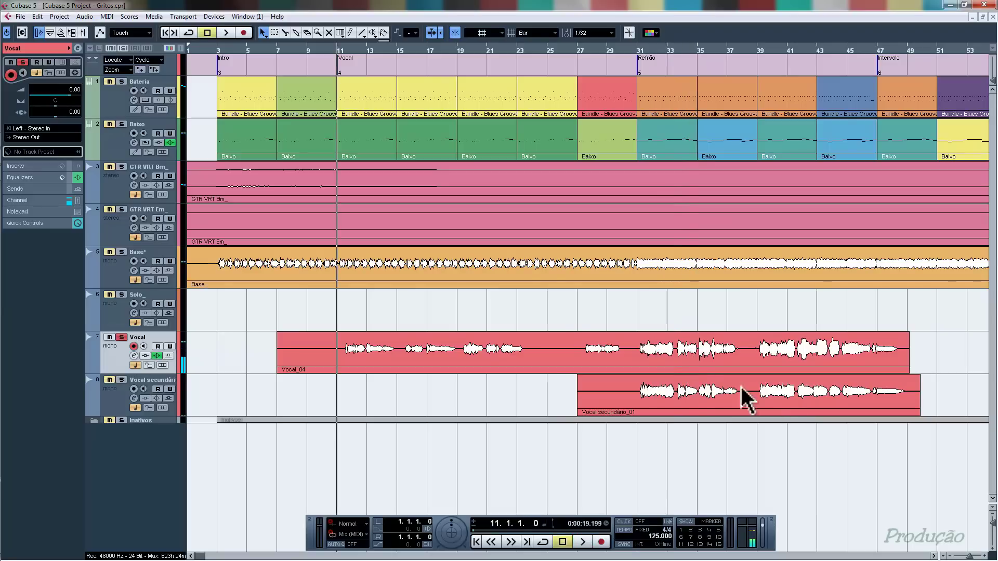
- Clear the Vocal channel's equalizer with the RESET preset, close its settings and turn off the track's solo
{"action": "left_click", "coordinate": [134, 355]}
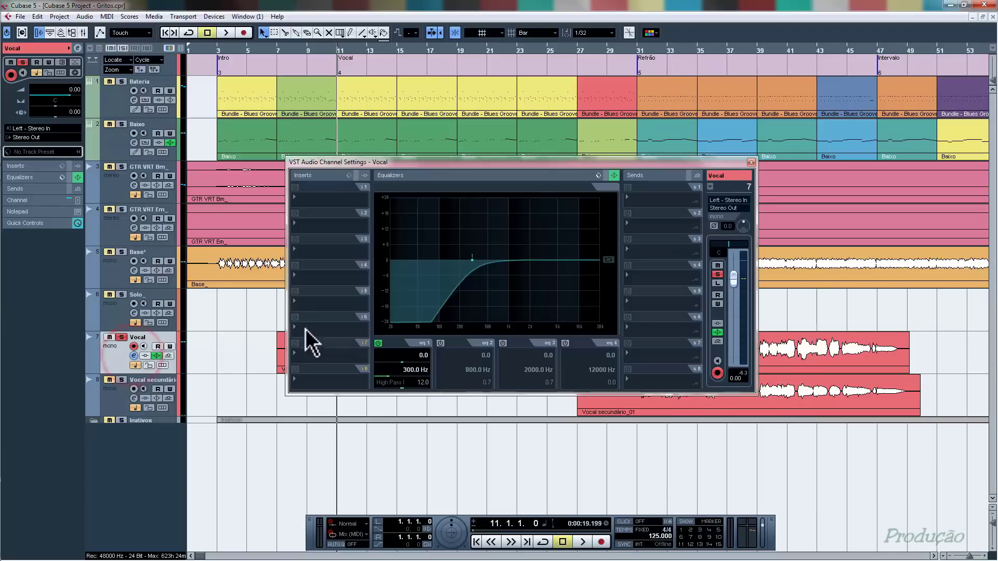
{"action": "left_click", "coordinate": [598, 176]}
{"action": "left_click", "coordinate": [712, 298]}
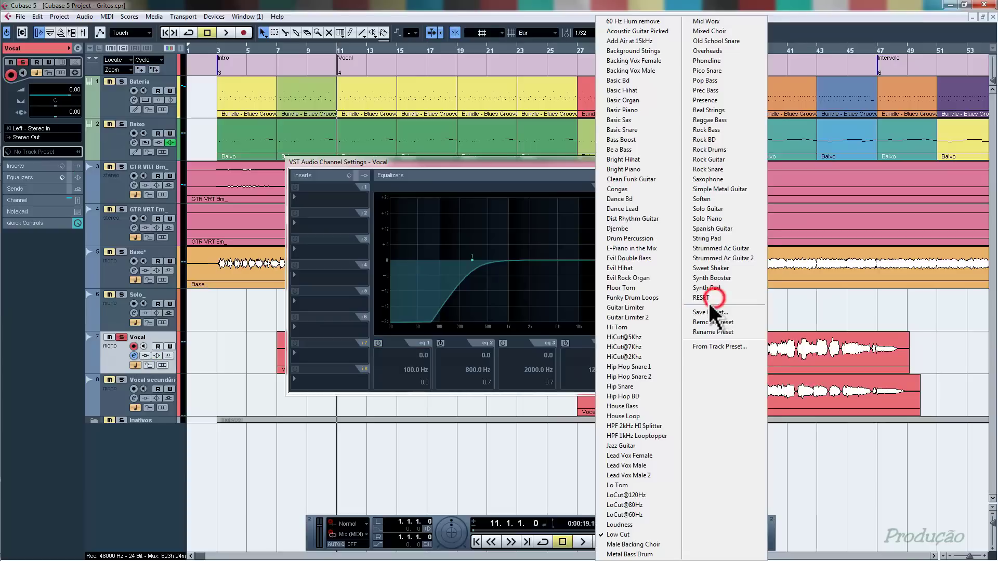
{"action": "left_click", "coordinate": [753, 164]}
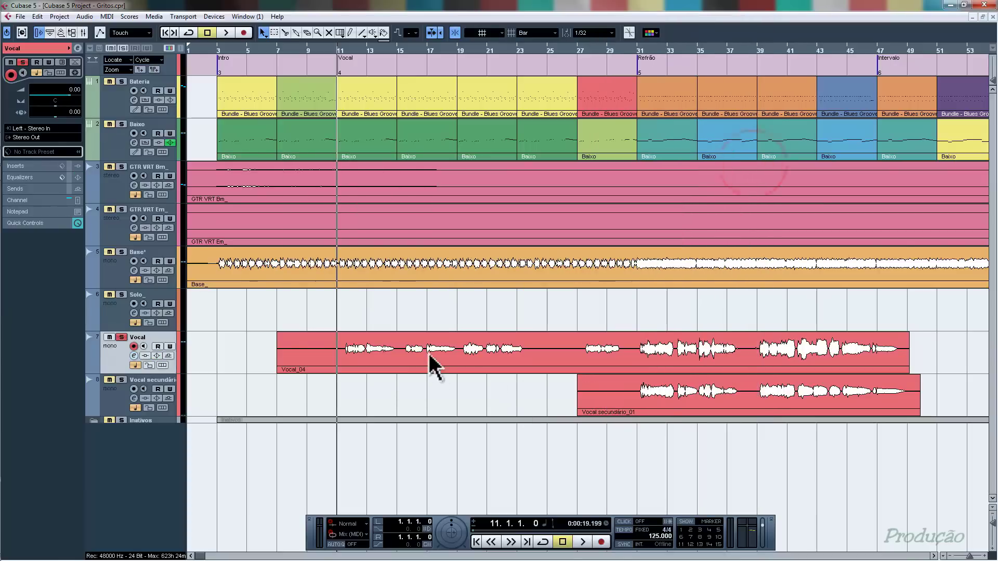
{"action": "left_click", "coordinate": [121, 337]}
{"action": "left_click", "coordinate": [109, 337]}
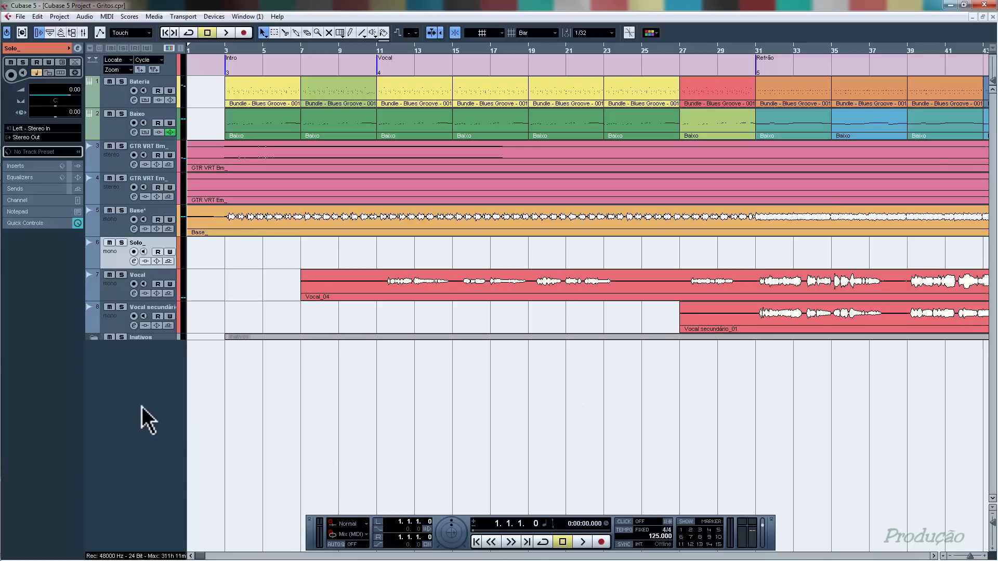
- Search the sound browser for "latin" and add an instrument track with the Latin Percussion preset
{"action": "right_click", "coordinate": [134, 370]}
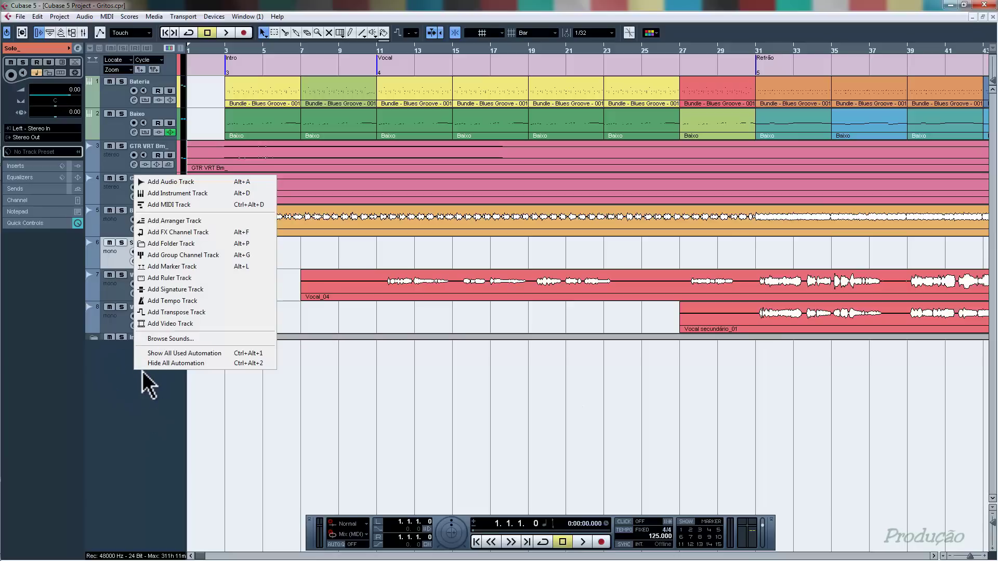
{"action": "left_click", "coordinate": [166, 338]}
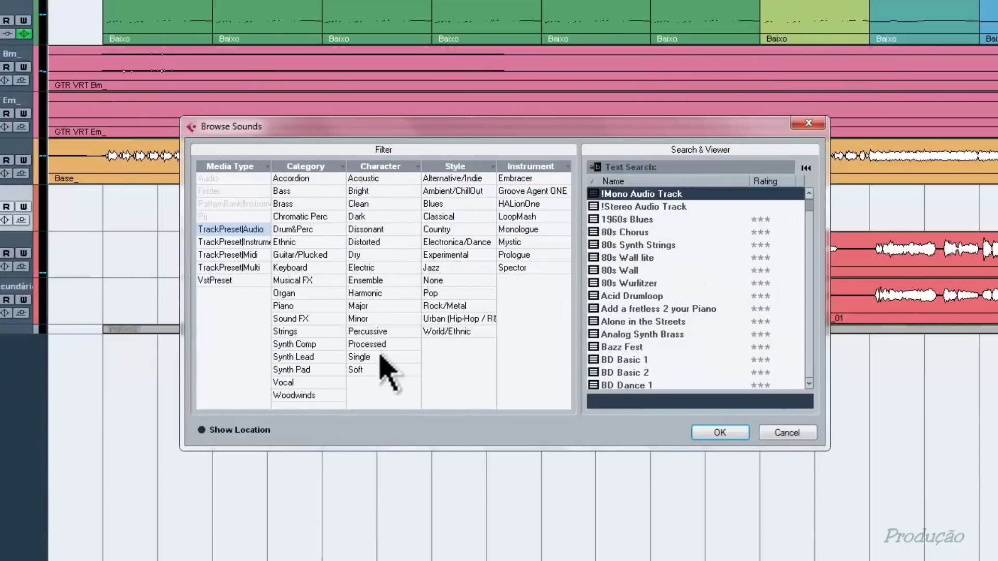
{"action": "left_click", "coordinate": [677, 168]}
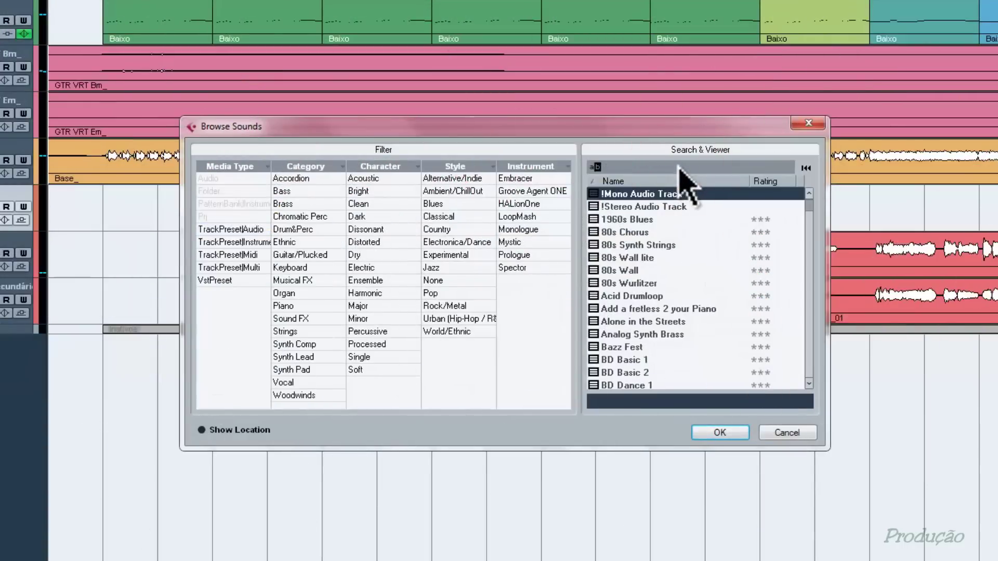
{"action": "type", "text": "latin"}
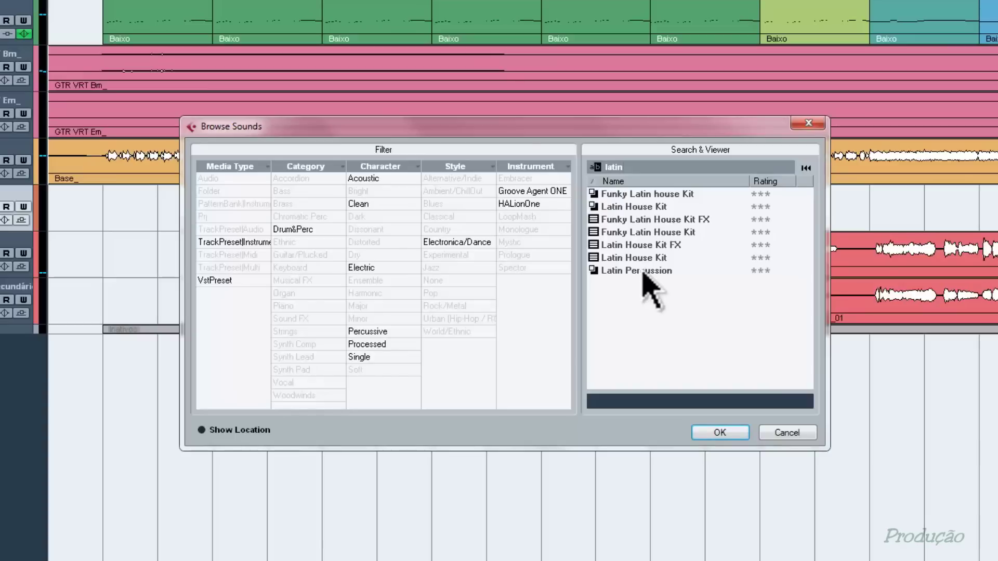
{"action": "left_click", "coordinate": [642, 271]}
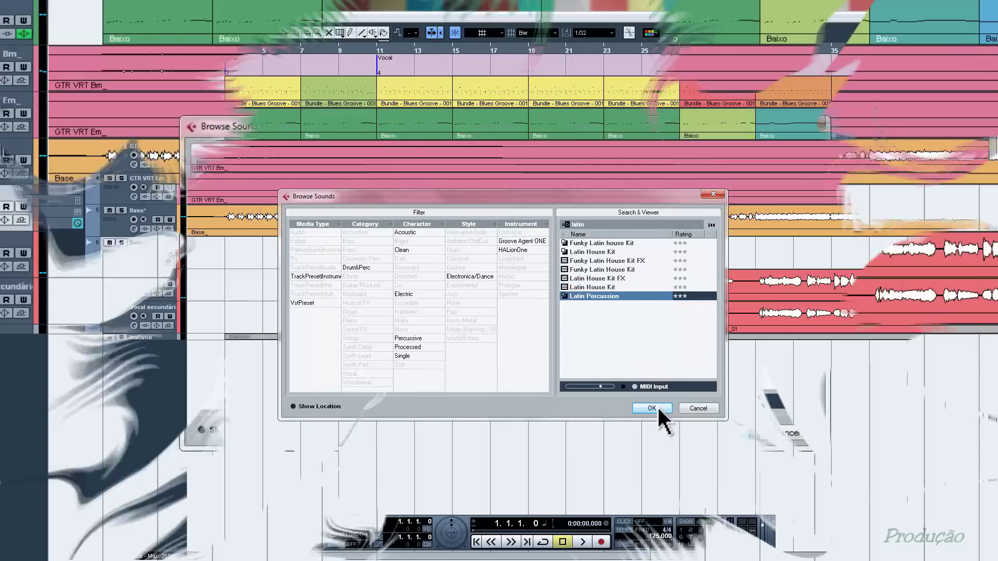
{"action": "left_click", "coordinate": [656, 409]}
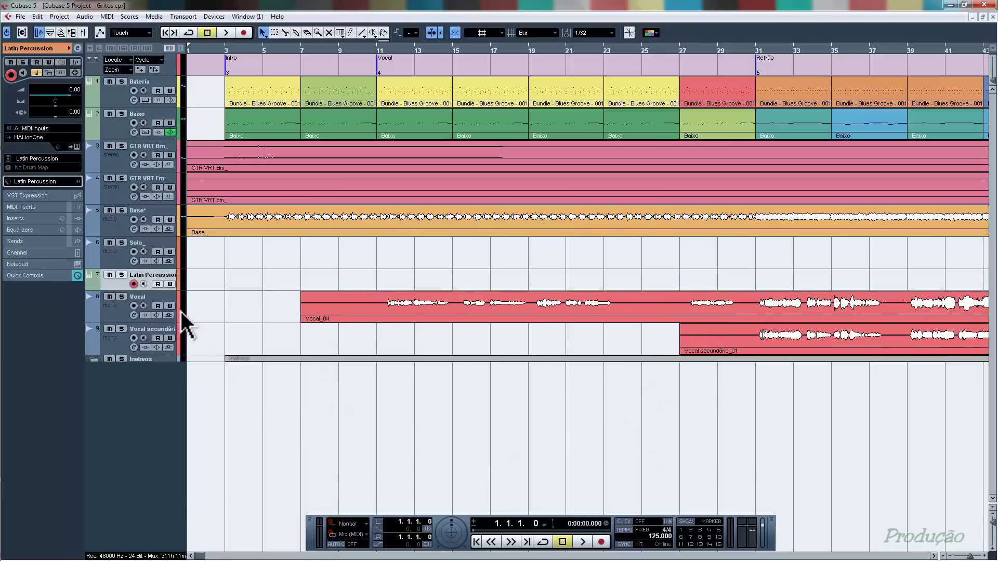
- Increase the Latin Percussion track's height, and open and close its HALionOne instrument panel to check the loaded sound
{"action": "left_click_drag", "start_coordinate": [155, 290], "coordinate": [155, 301]}
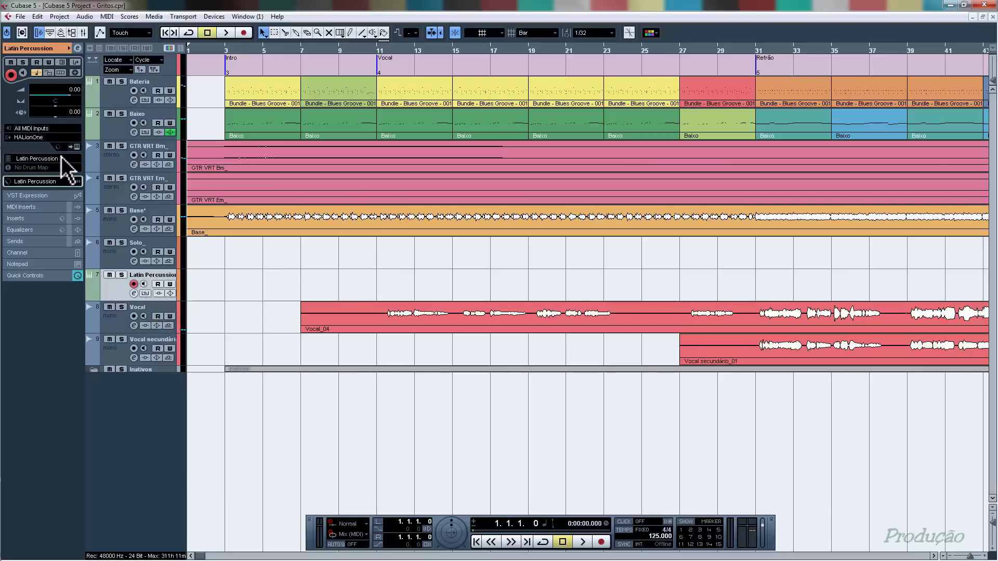
{"action": "left_click", "coordinate": [77, 147]}
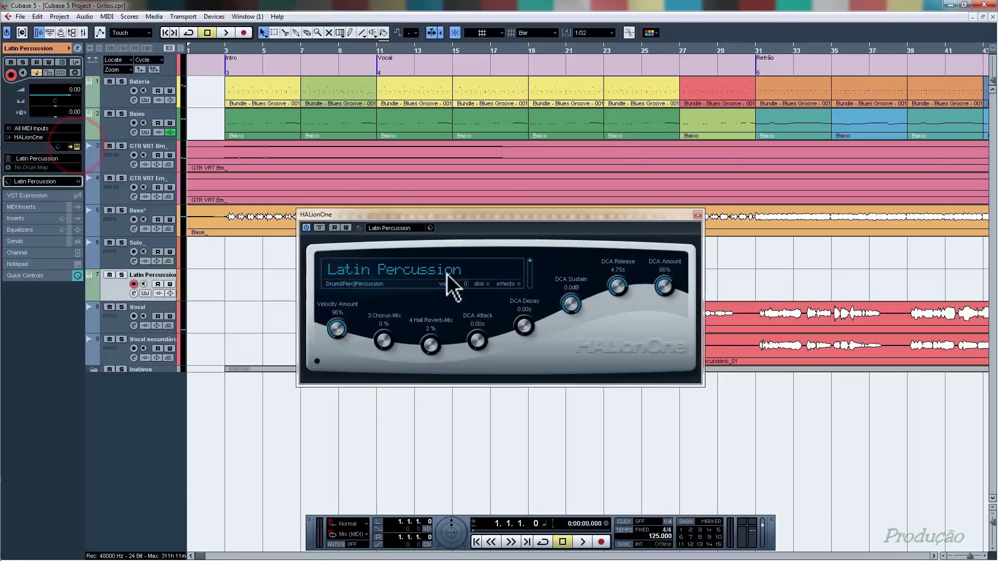
{"action": "left_click", "coordinate": [697, 215]}
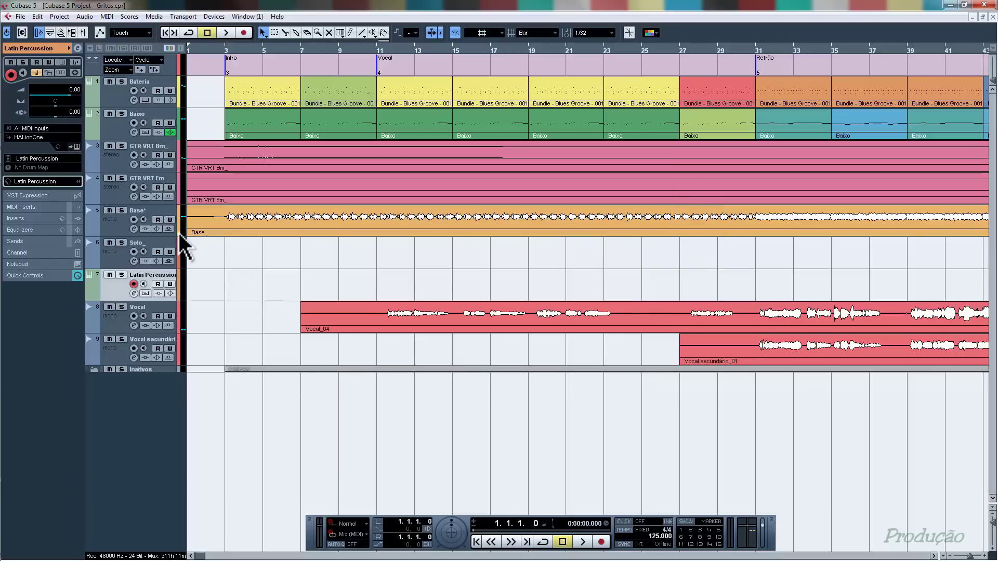
- Rename the Latin Percussion track as Percussão and set its colour to the light green Color 5
{"action": "double_click", "coordinate": [142, 276]}
{"action": "type", "text": "P"}
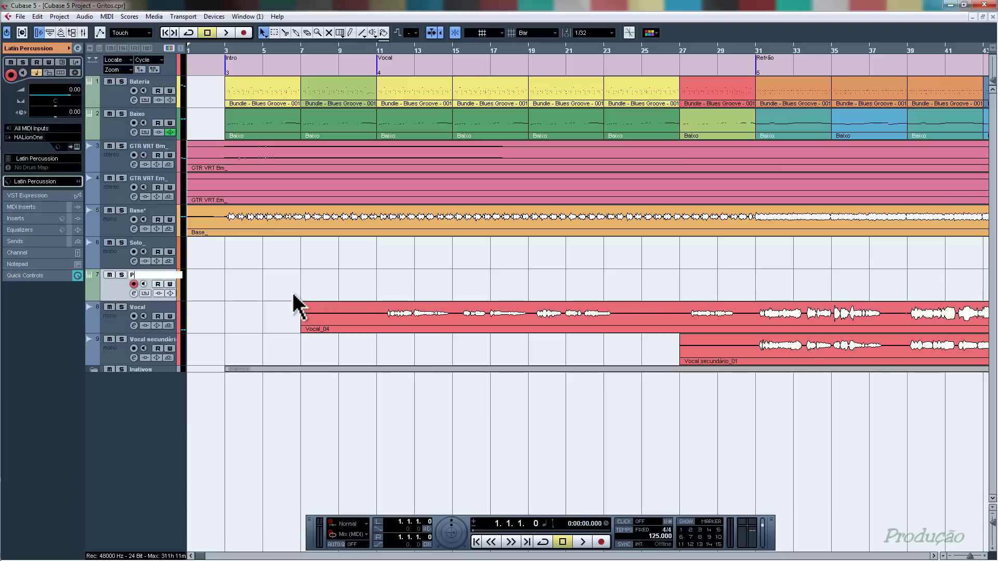
{"action": "type", "text": "ercussão"}
{"action": "key", "text": "Return"}
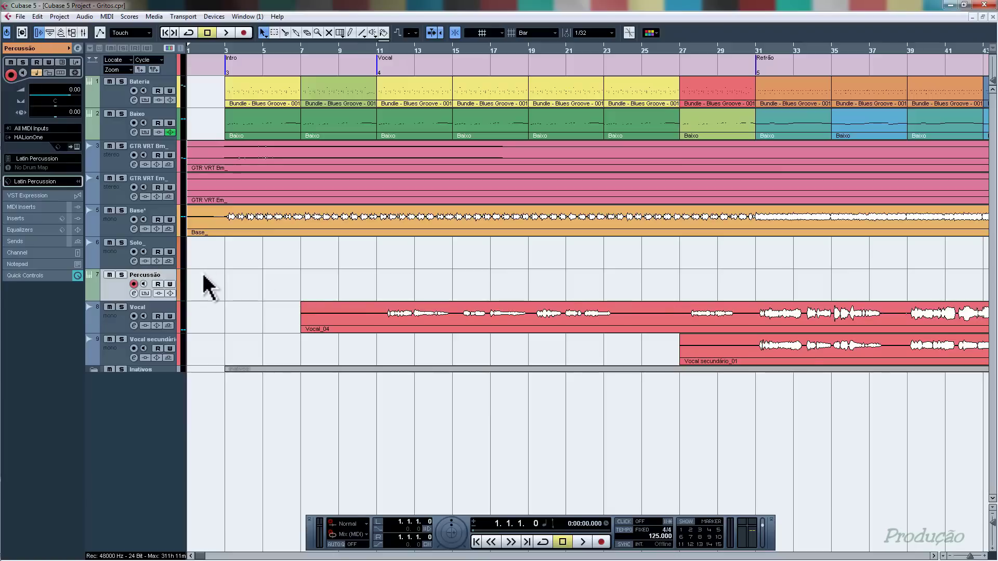
{"action": "left_click", "coordinate": [179, 277]}
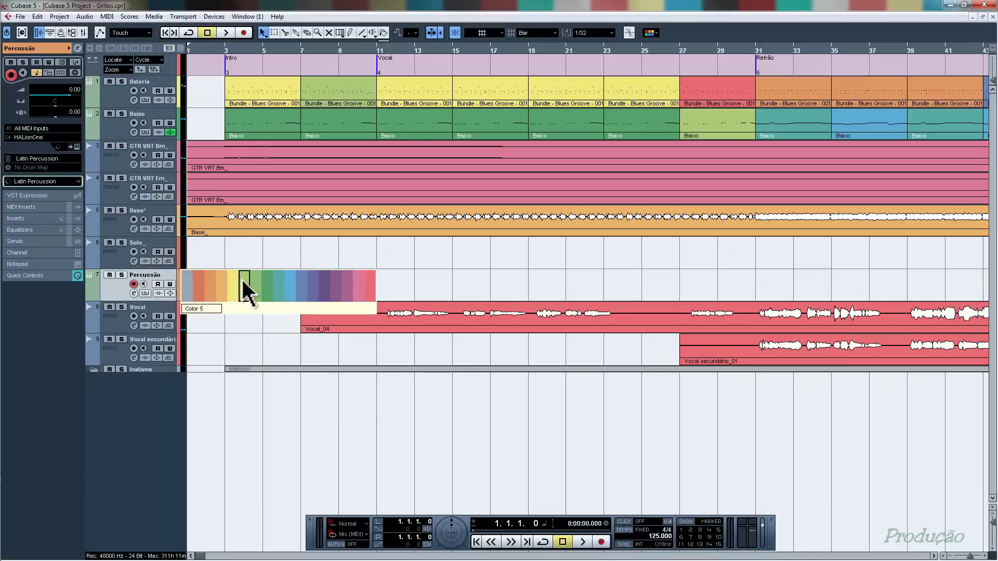
{"action": "left_click", "coordinate": [242, 280]}
{"action": "left_click", "coordinate": [294, 275]}
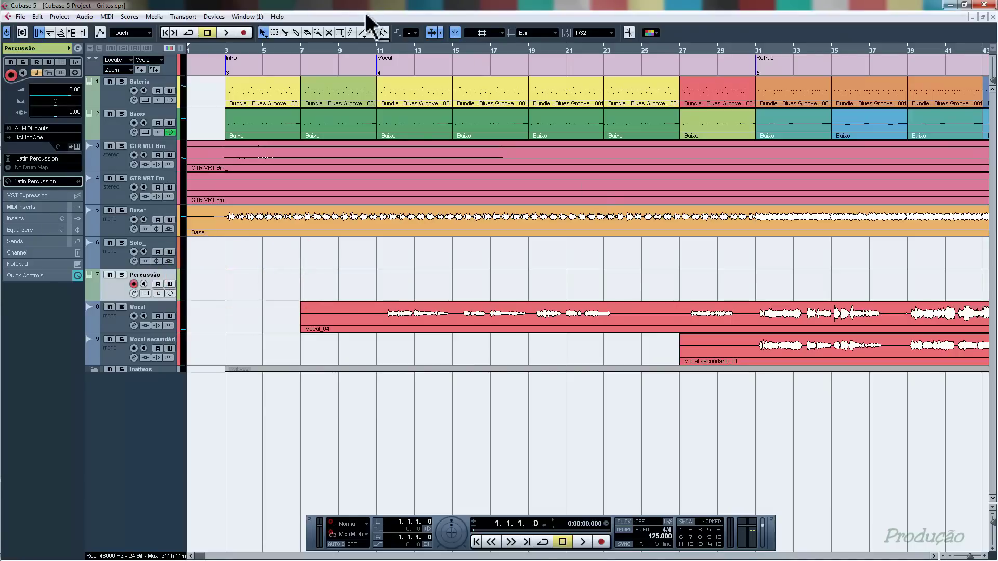
- Draw an empty part on the Percussão track from bar 3 to bar 5 and return to the selection tool
{"action": "left_click", "coordinate": [350, 33]}
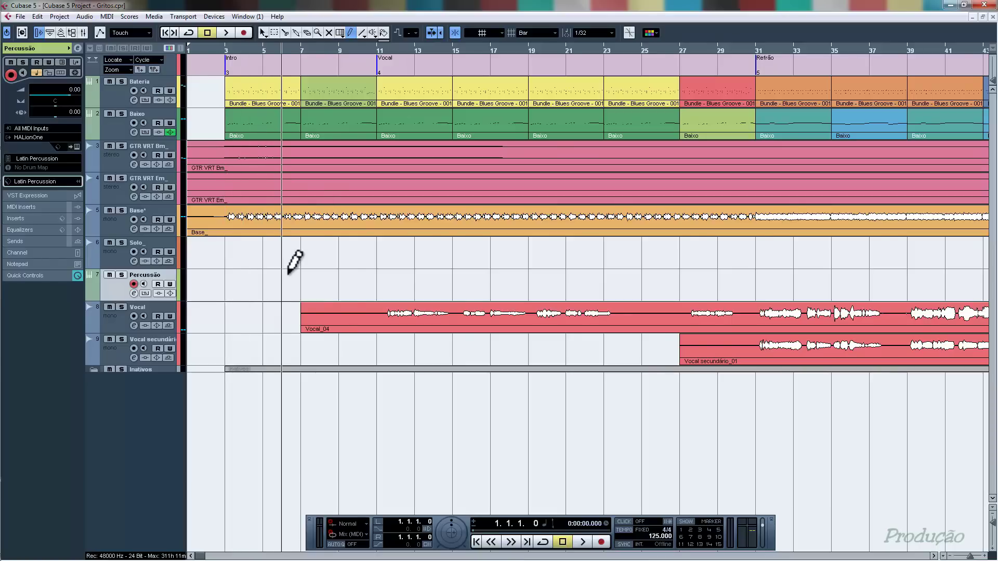
{"action": "key", "text": "h"}
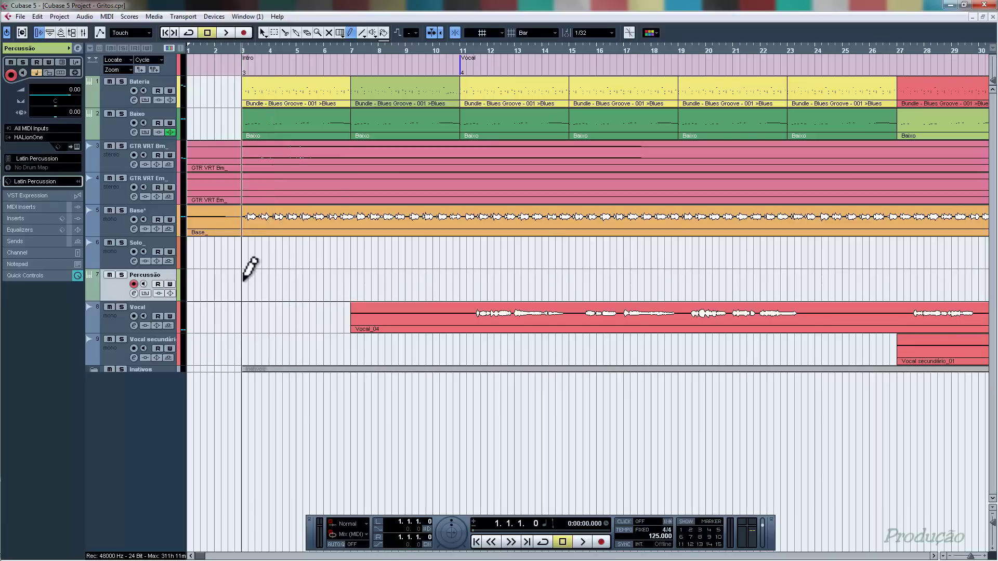
{"action": "left_click_drag", "start_coordinate": [247, 282], "coordinate": [297, 267]}
{"action": "key", "text": "1"}
{"action": "left_click", "coordinate": [360, 261]}
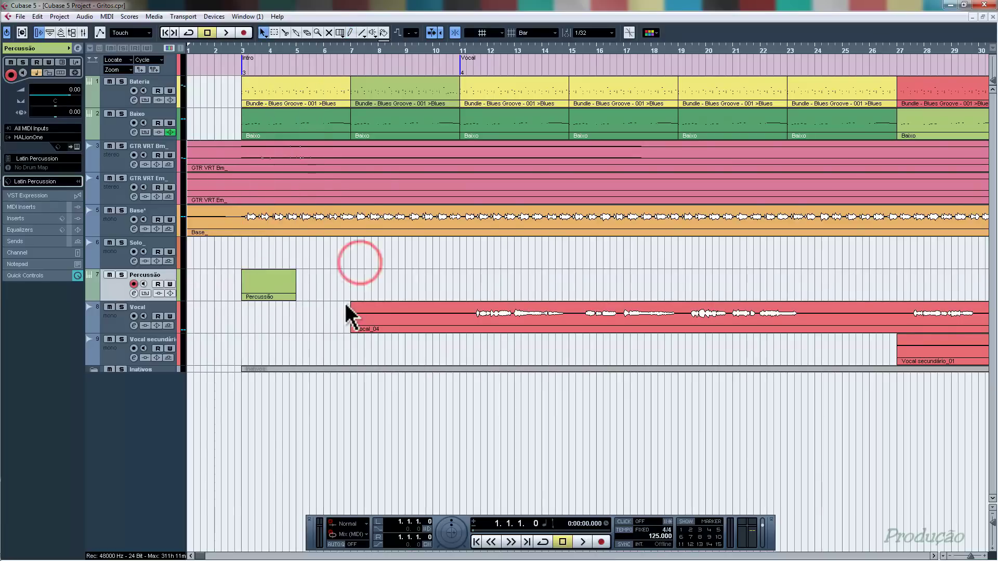
- Open the Percussão part for note editing and draw four consecutive one-beat G#1 notes filling bar 3
{"action": "double_click", "coordinate": [271, 284]}
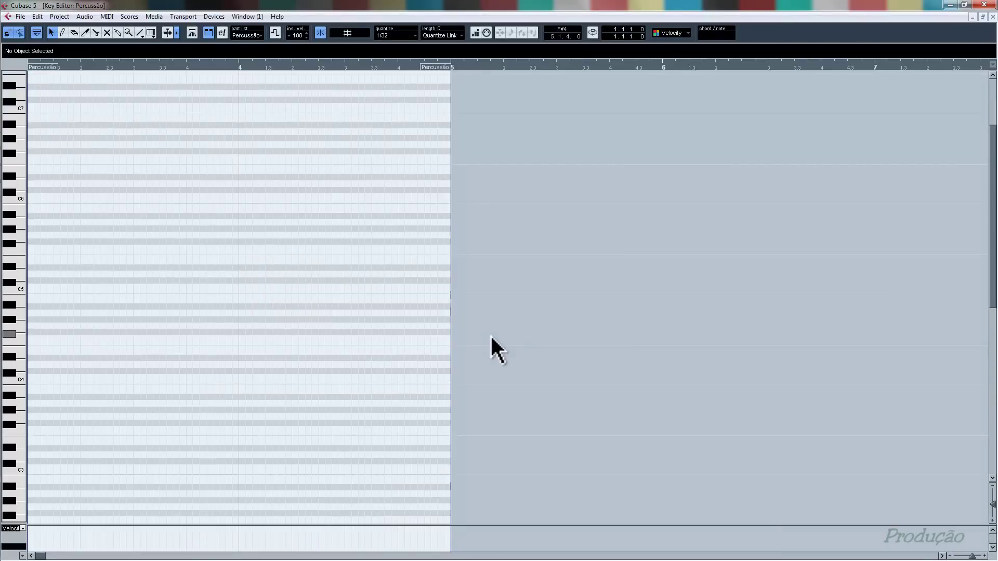
{"action": "scroll", "coordinate": [490, 335], "scroll_direction": "down", "scroll_amount": 5}
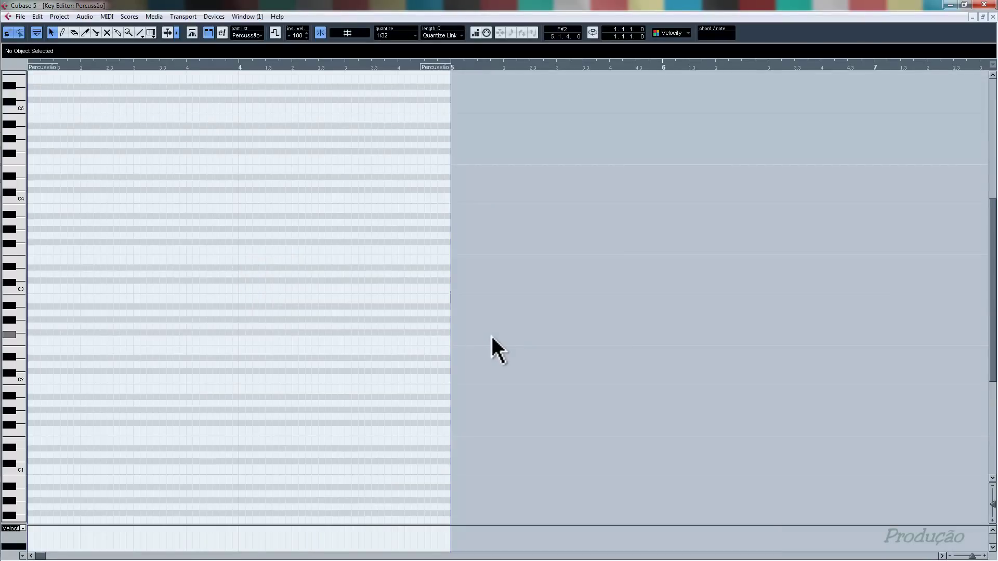
{"action": "scroll", "coordinate": [490, 335], "scroll_direction": "left", "scroll_amount": 3}
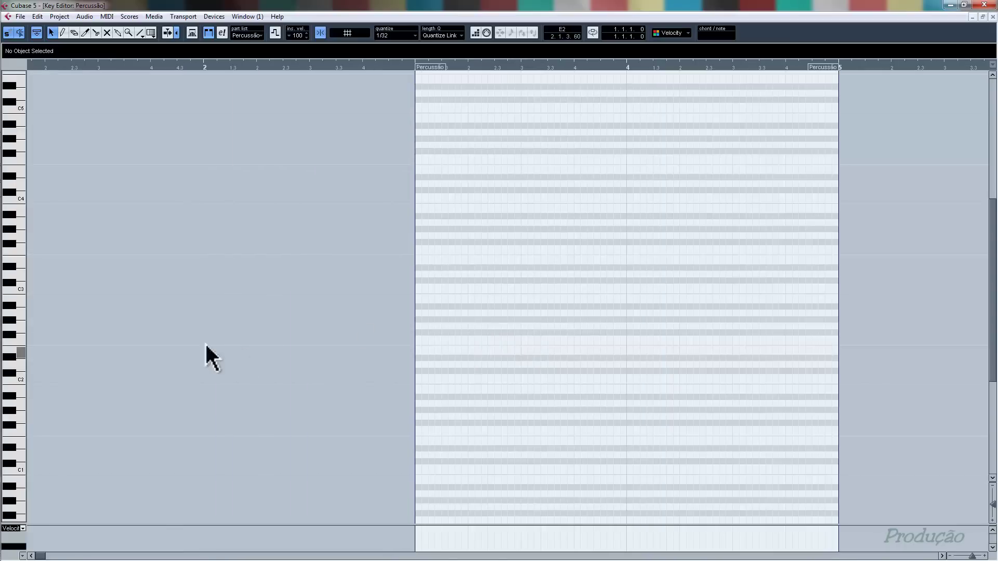
{"action": "left_click", "coordinate": [62, 33]}
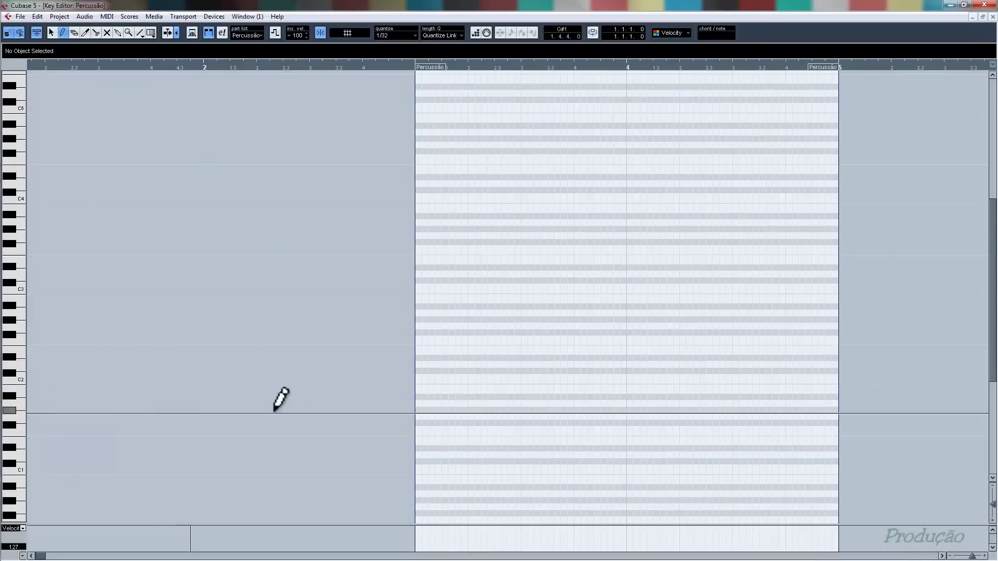
{"action": "left_click_drag", "start_coordinate": [416, 410], "coordinate": [626, 409]}
{"action": "key", "text": "1"}
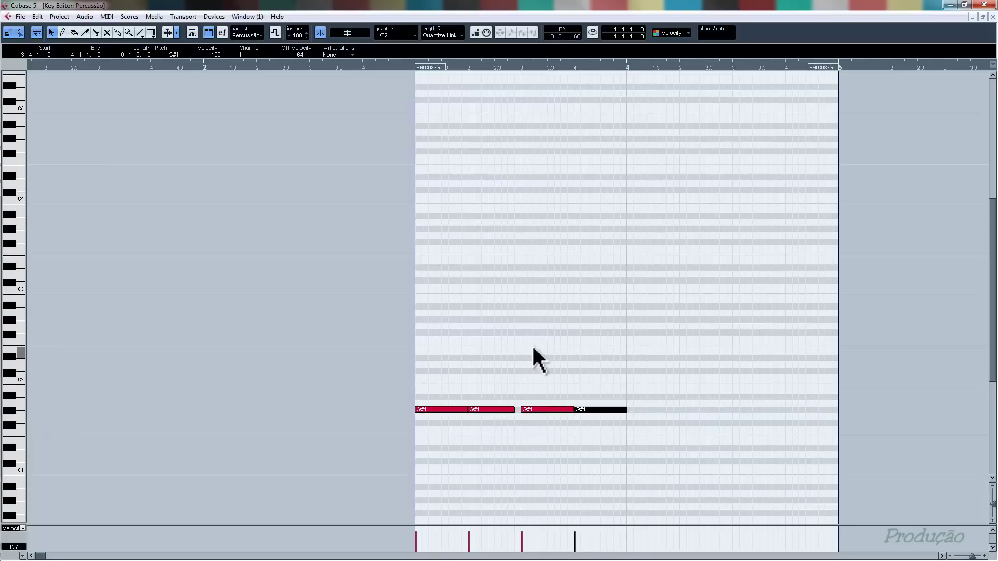
{"action": "left_click", "coordinate": [532, 344]}
{"action": "left_click_drag", "start_coordinate": [514, 410], "coordinate": [521, 410]}
{"action": "left_click", "coordinate": [578, 375]}
- Transpose the last three notes of bar 3 up from G#1 to D2
{"action": "left_click_drag", "start_coordinate": [650, 388], "coordinate": [484, 438]}
{"action": "key", "text": "Up"}
{"action": "key", "text": "Up"}
{"action": "key", "text": "Up"}
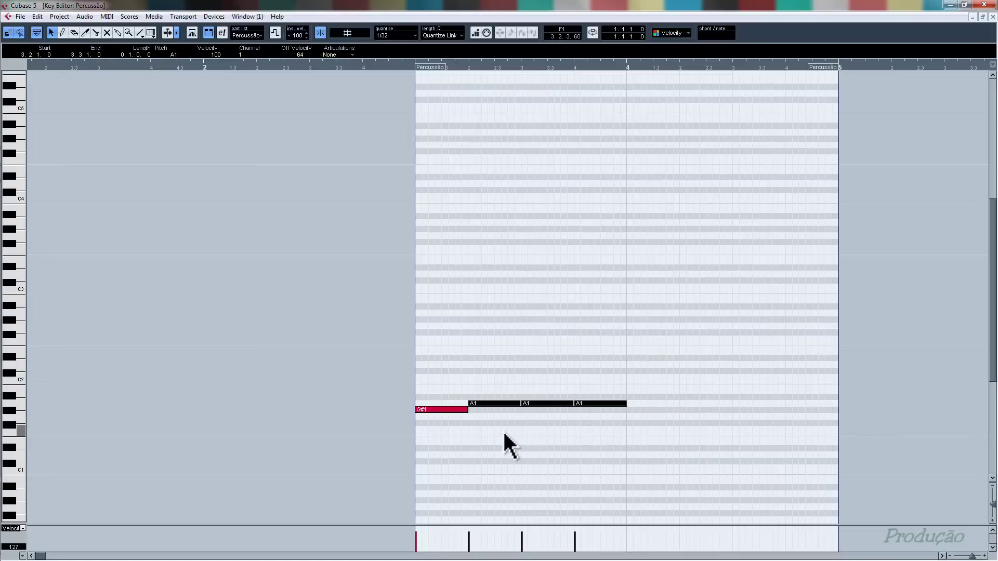
{"action": "key", "text": "Up"}
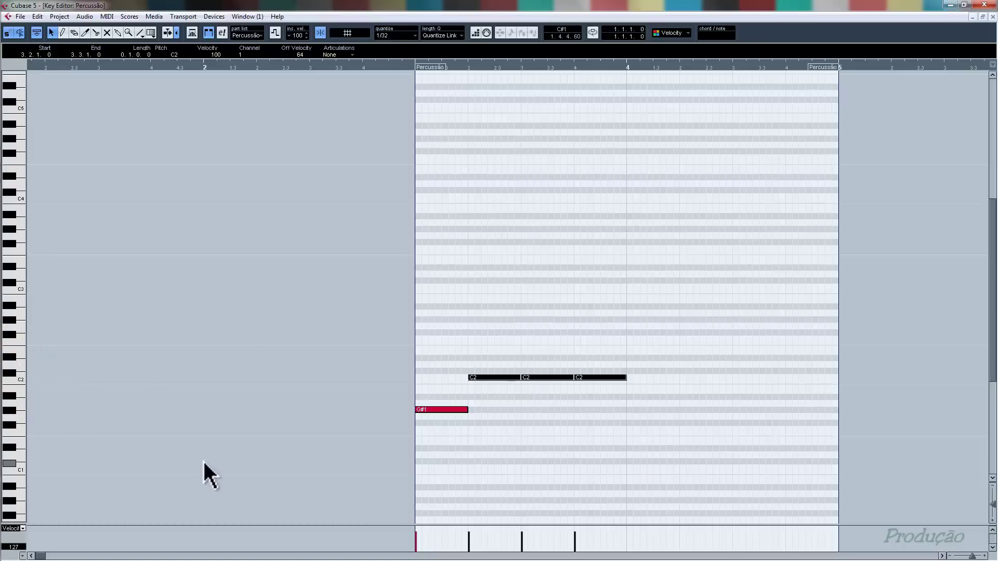
{"action": "key", "text": "Up"}
{"action": "key", "text": "Up"}
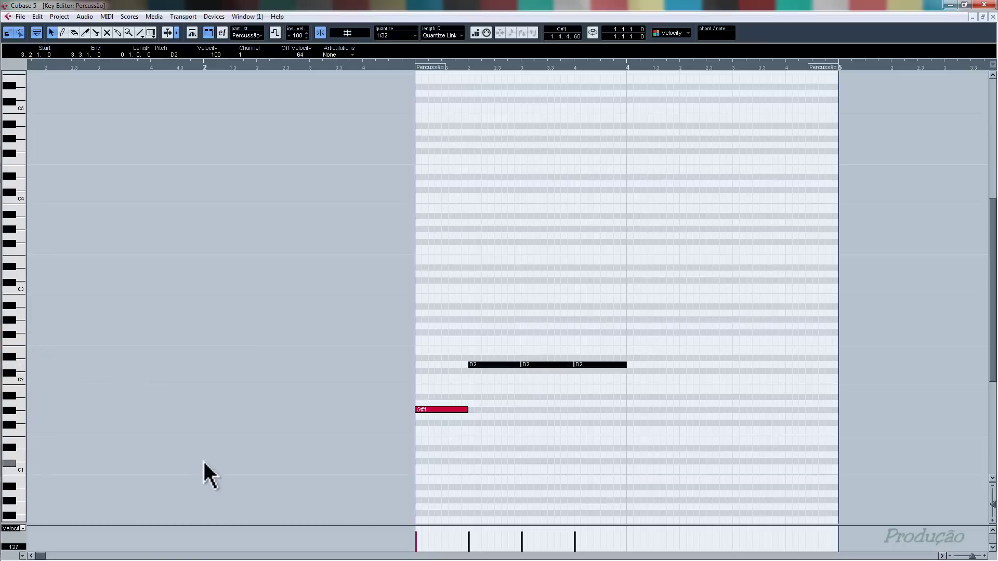
- Split the D2 note on beat 2 of bar 3 at position 3.2.3.60
{"action": "scroll", "coordinate": [522, 450], "scroll_direction": "up", "scroll_amount": 4}
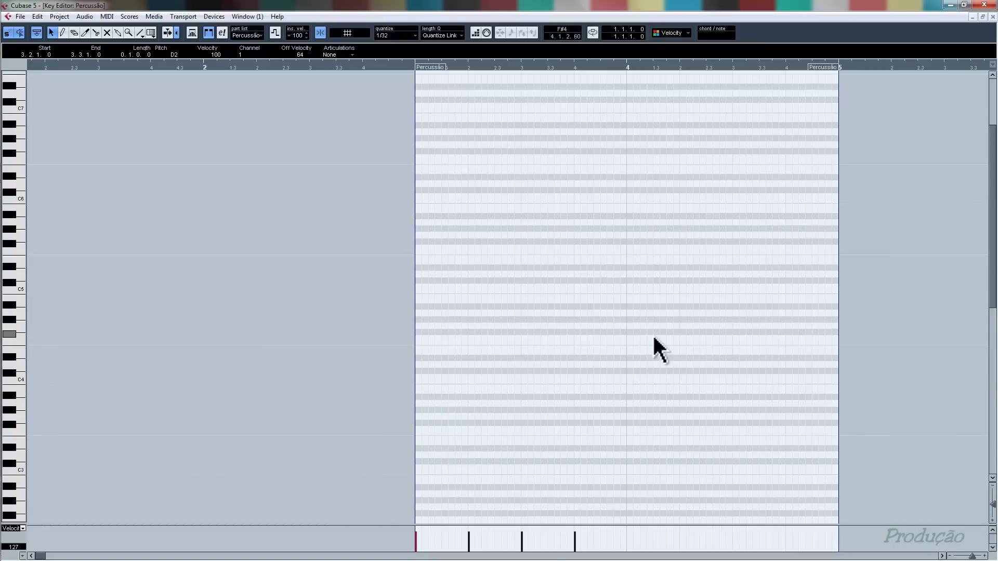
{"action": "scroll", "coordinate": [654, 338], "scroll_direction": "down", "scroll_amount": 4}
{"action": "scroll", "coordinate": [654, 338], "scroll_direction": "up", "scroll_amount": 1}
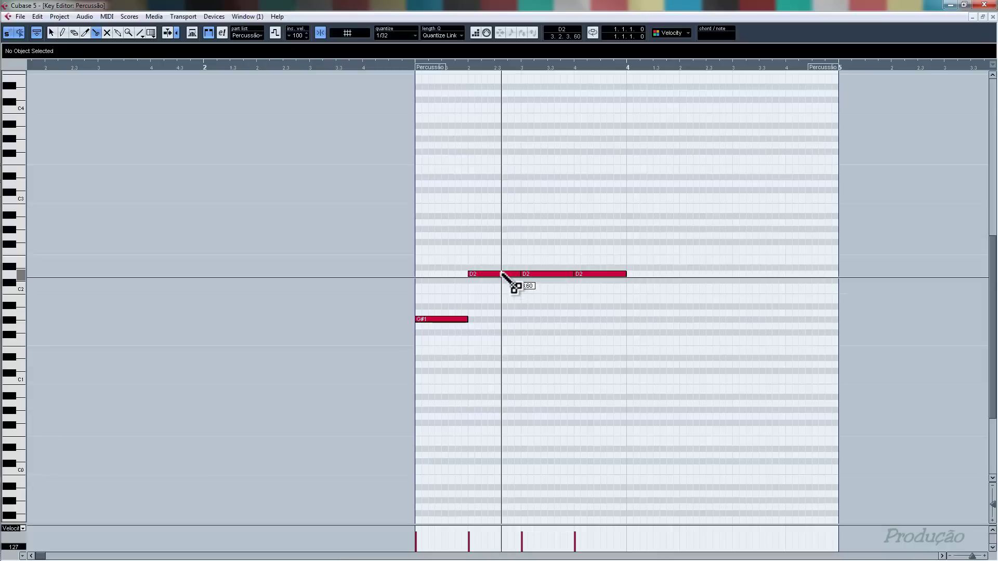
{"action": "left_click", "coordinate": [502, 274]}
{"action": "key", "text": "1"}
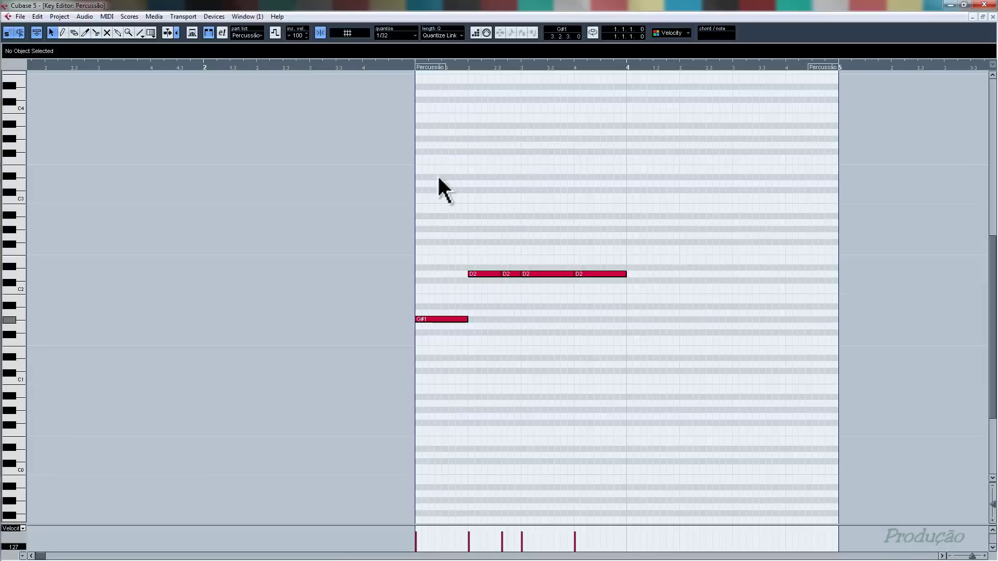
- Play the percussion pattern twice from the start of bar 3 to audition it
{"action": "left_click", "coordinate": [414, 67]}
{"action": "key", "text": "space"}
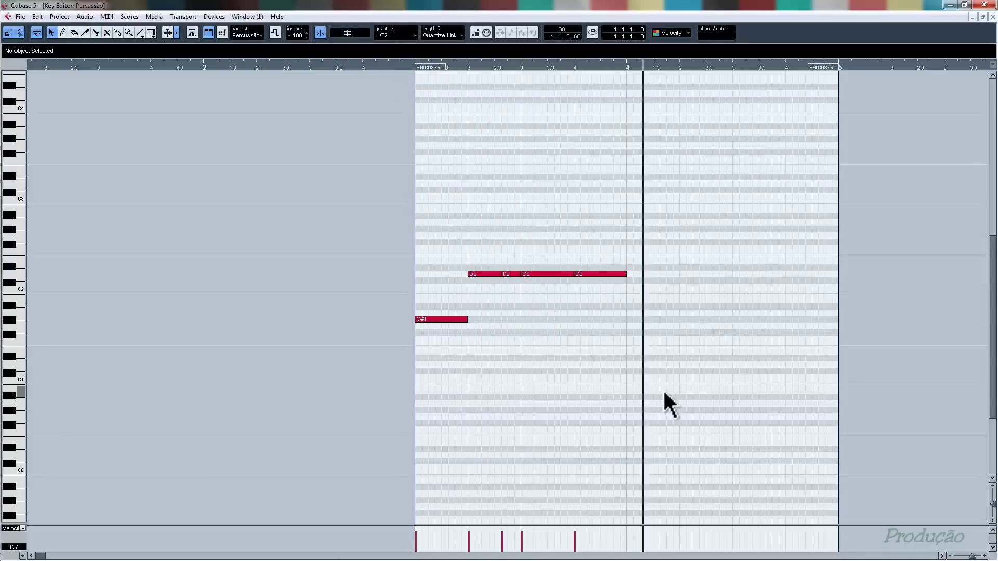
{"action": "key", "text": "space"}
{"action": "key", "text": "space"}
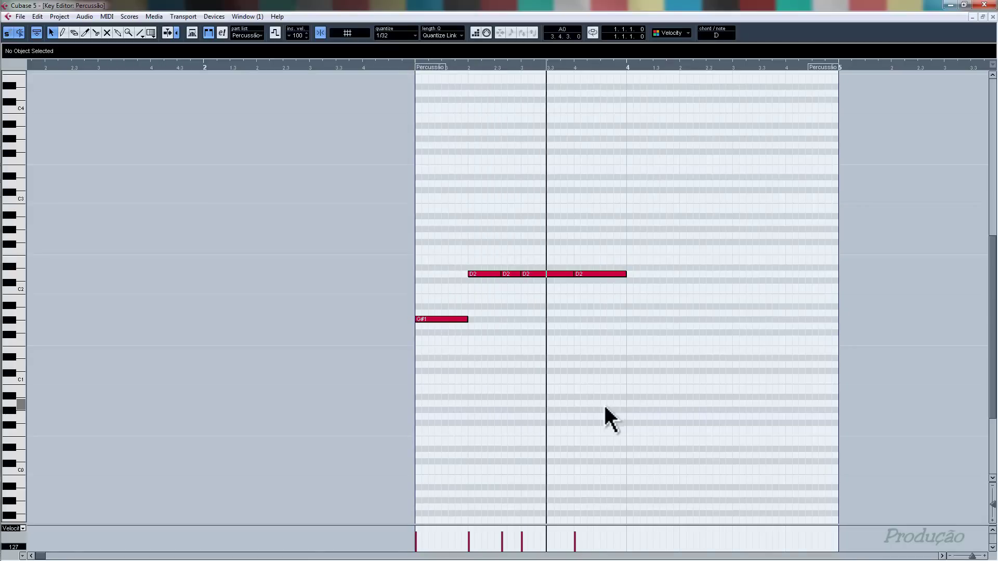
{"action": "key", "text": "space"}
- Lower the velocity of all five notes in bar 3 to 90 for the first note and audition the pattern
{"action": "left_click_drag", "start_coordinate": [662, 244], "coordinate": [335, 398]}
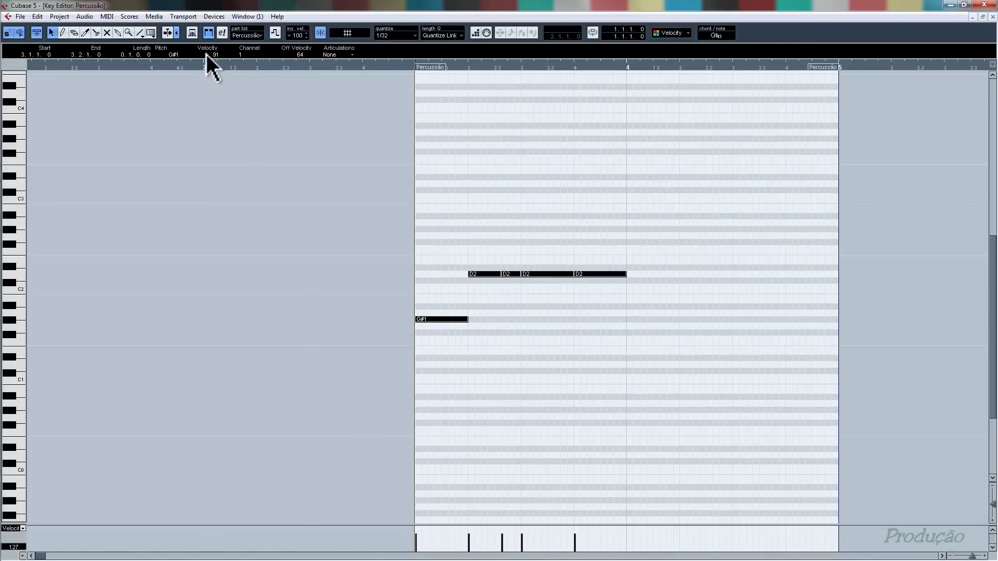
{"action": "left_click", "coordinate": [589, 347]}
{"action": "key", "text": "space"}
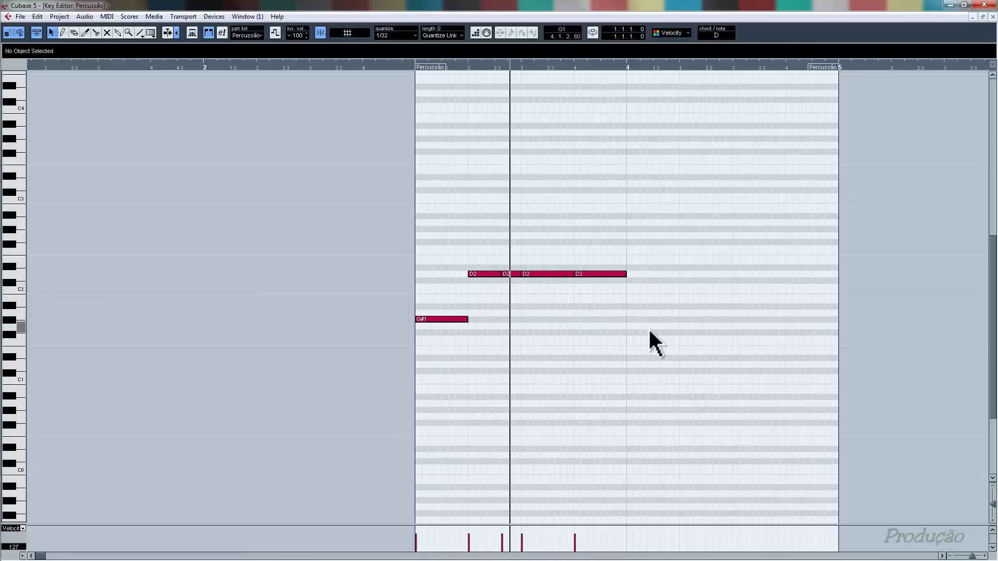
{"action": "key", "text": "space"}
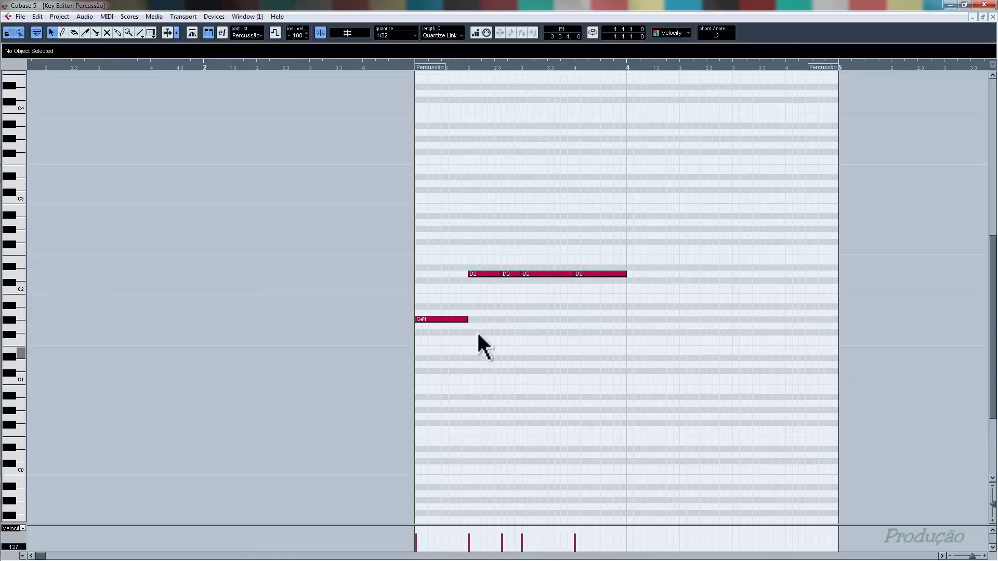
- Duplicate all the notes of bar 3 into bar 4 and slightly shorten the last D2 note
{"action": "left_click", "coordinate": [19, 263]}
{"action": "left_click_drag", "start_coordinate": [677, 230], "coordinate": [400, 353]}
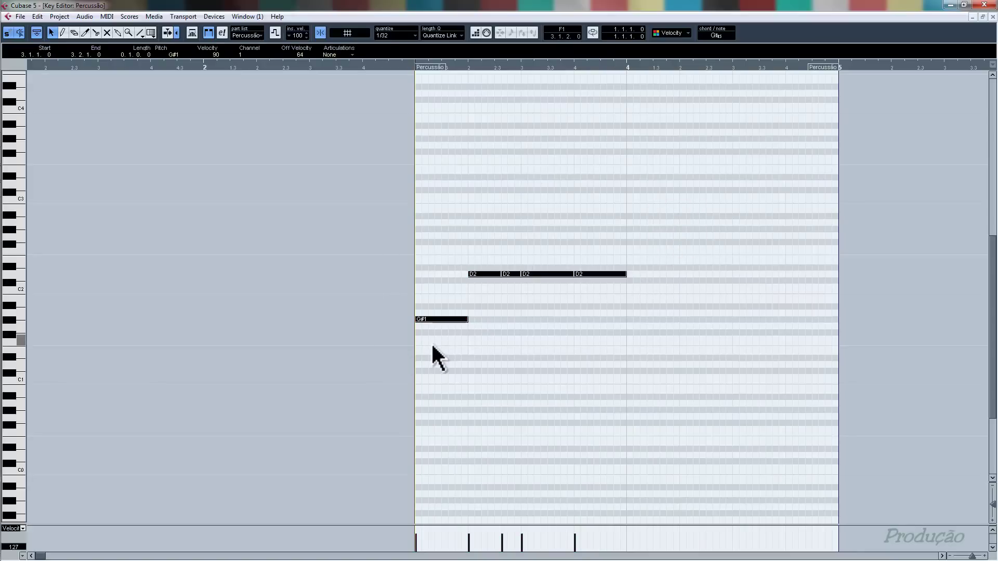
{"action": "key", "text": "alt+d"}
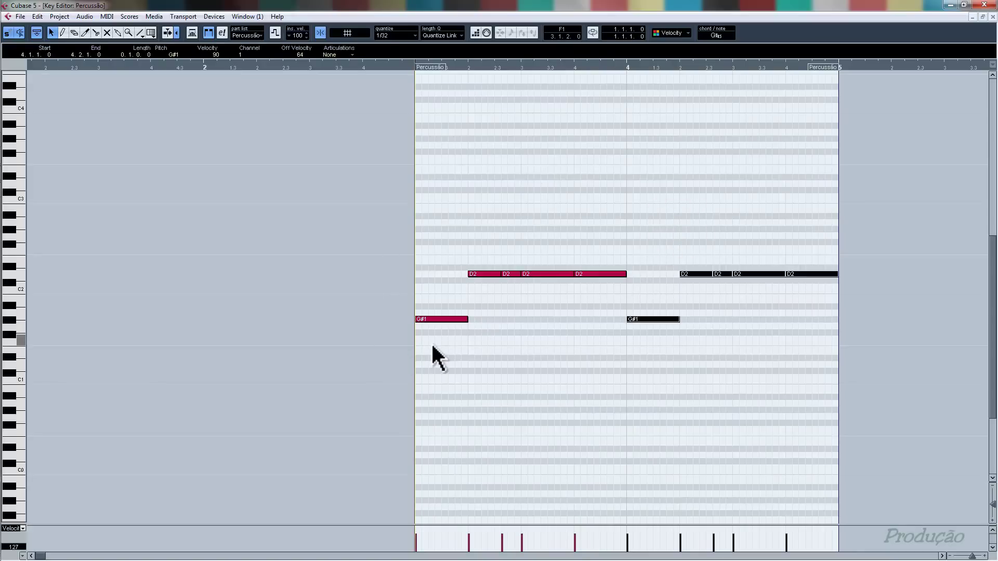
{"action": "left_click", "coordinate": [773, 342]}
{"action": "mouse_move", "coordinate": [836, 274]}
{"action": "left_mouse_down"}
{"action": "mouse_move", "coordinate": [824, 274]}
{"action": "mouse_move", "coordinate": [831, 263]}
{"action": "left_mouse_up"}
{"action": "left_click", "coordinate": [806, 223]}
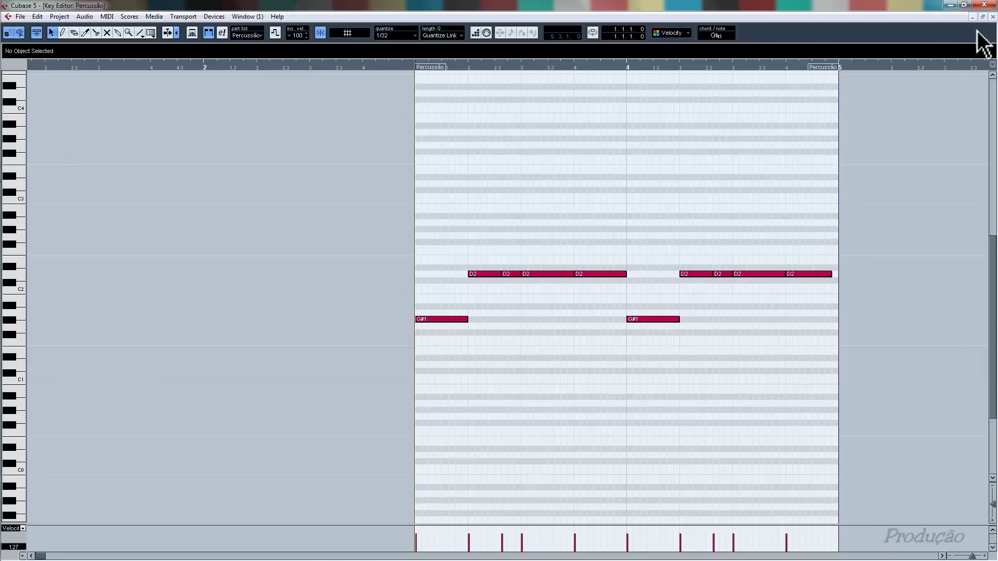
- Close the note editor and save the Gritos project
{"action": "left_click", "coordinate": [991, 17]}
{"action": "left_click", "coordinate": [293, 334]}
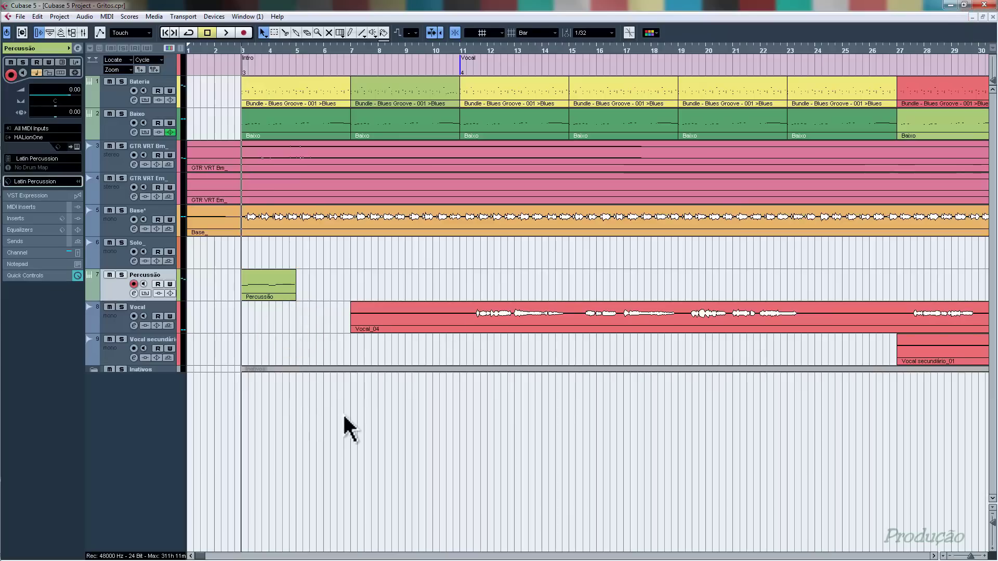
{"action": "key", "text": "ctrl+s"}
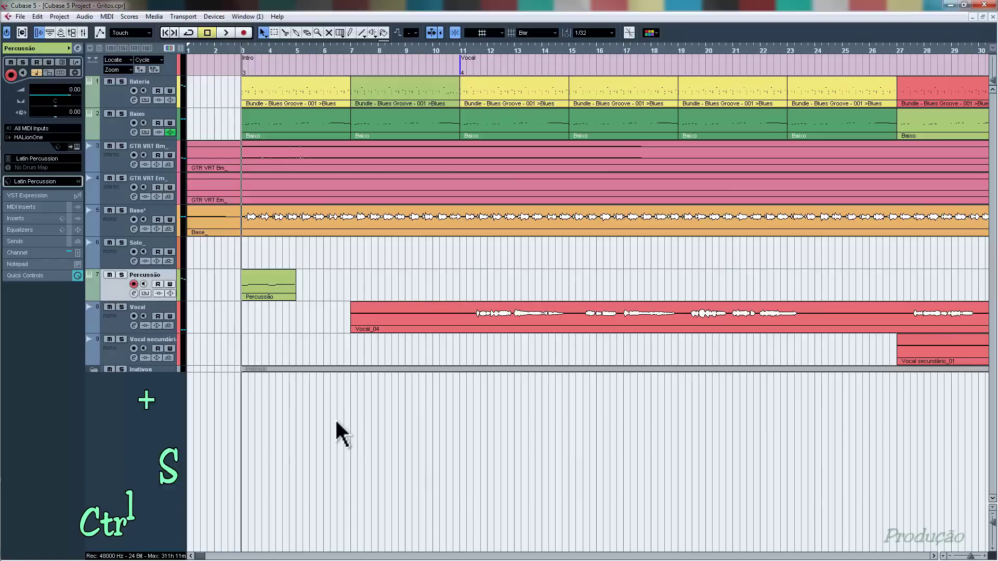
- Play the arrangement twice from bar 3 to hear the percussion with the other tracks
{"action": "key", "text": "space"}
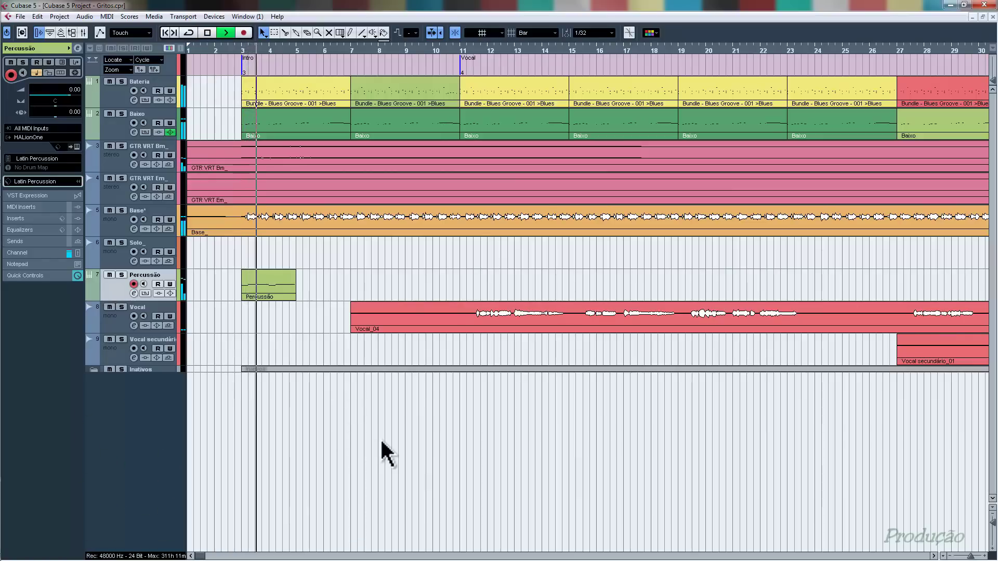
{"action": "key", "text": "space"}
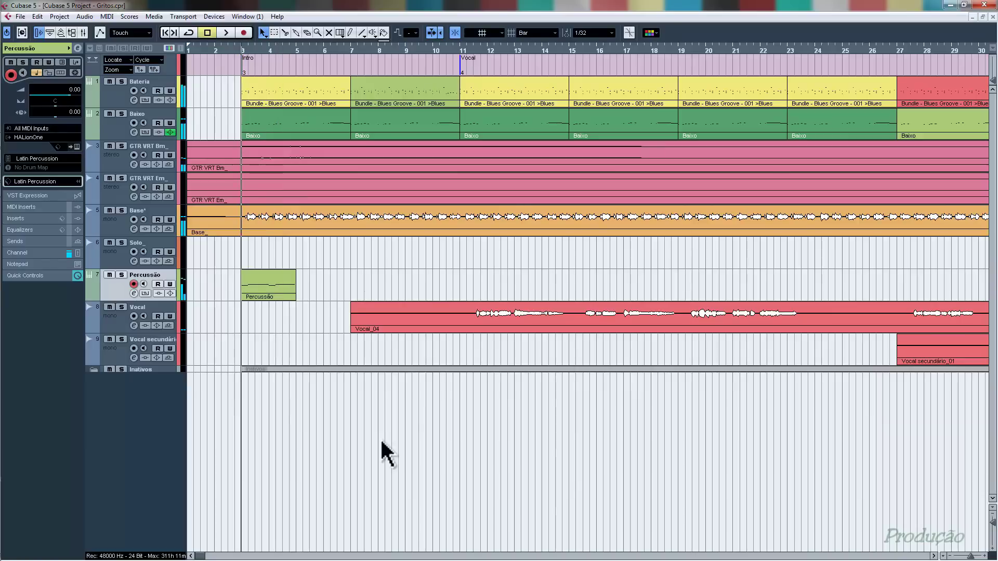
{"action": "key", "text": "space"}
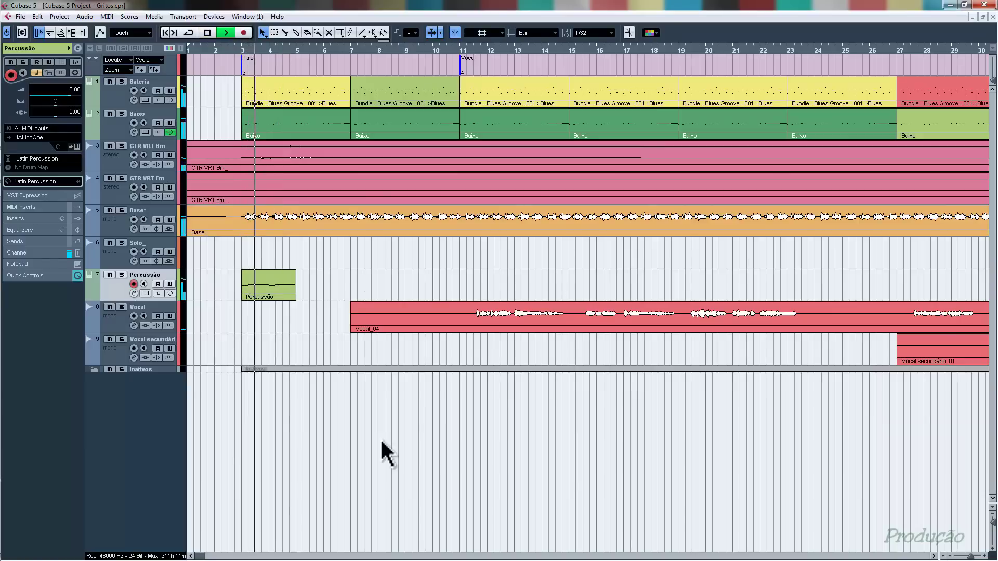
{"action": "key", "text": "space"}
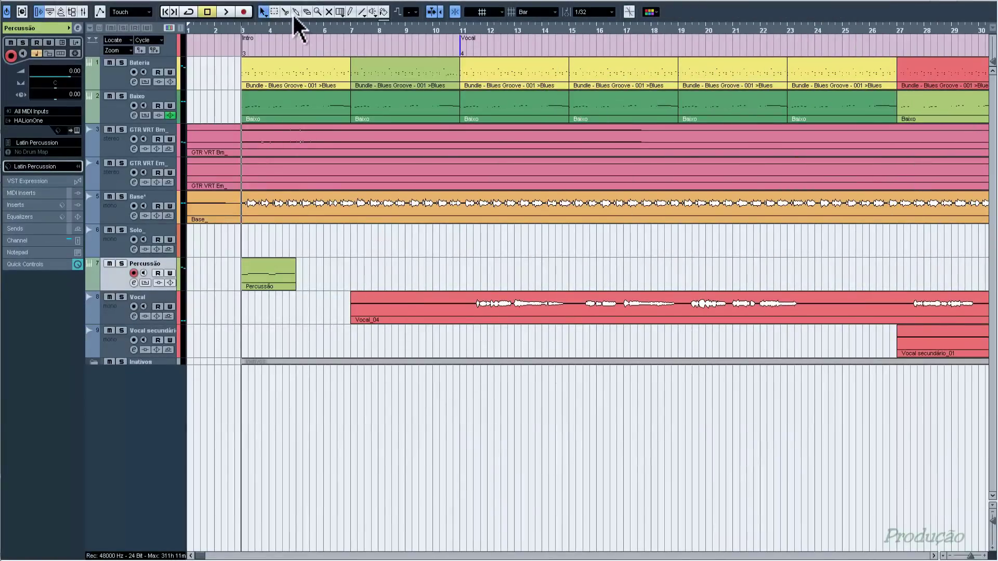
- Draw an empty part on the Percussão track from bar 5 to bar 7 and colour it red
{"action": "left_click", "coordinate": [351, 12]}
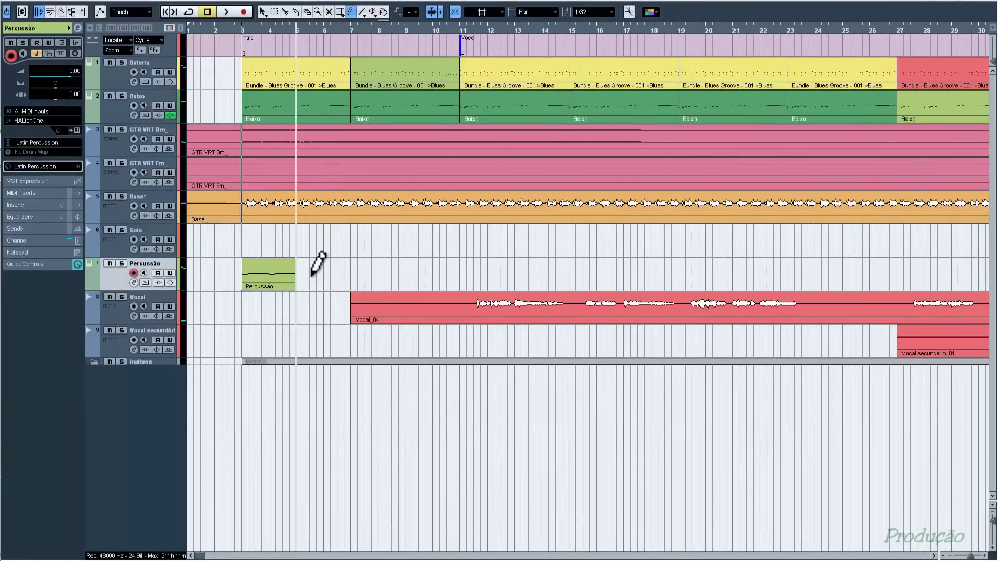
{"action": "left_click_drag", "start_coordinate": [296, 270], "coordinate": [349, 270]}
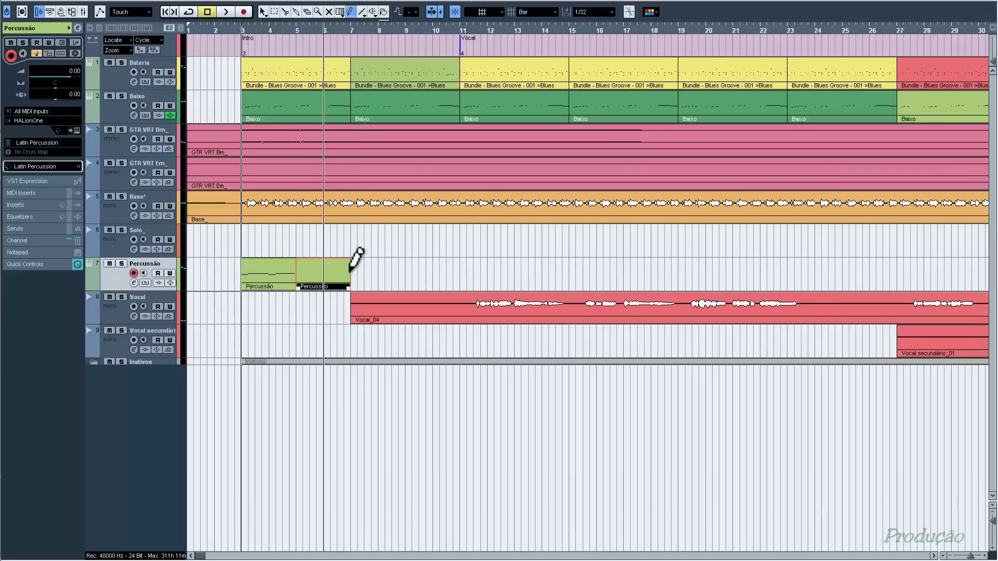
{"action": "key", "text": "1"}
{"action": "left_click", "coordinate": [389, 255]}
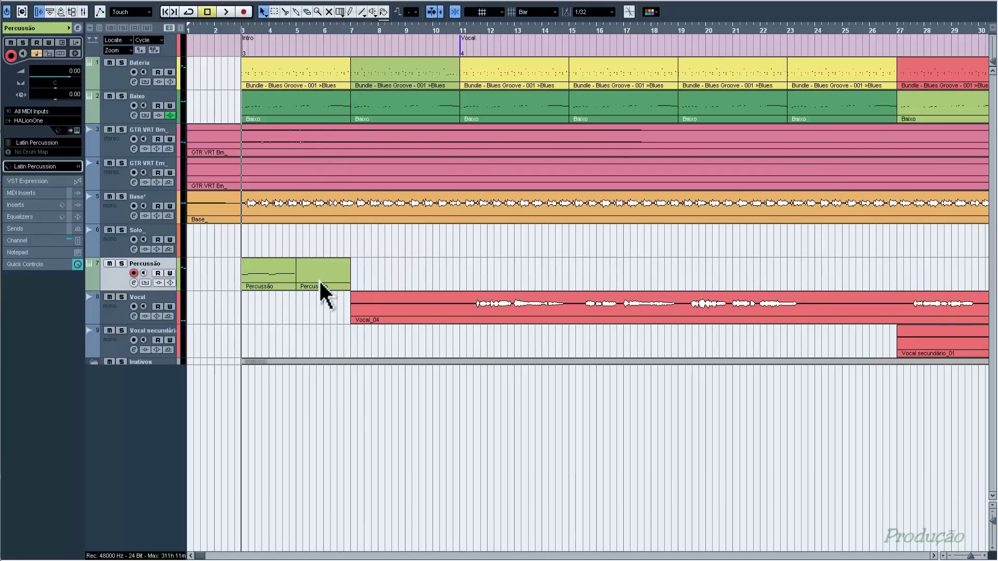
{"action": "left_click", "coordinate": [323, 285]}
{"action": "left_click", "coordinate": [383, 12]}
{"action": "left_click_drag", "start_coordinate": [321, 275], "coordinate": [483, 278]}
{"action": "key", "text": "1"}
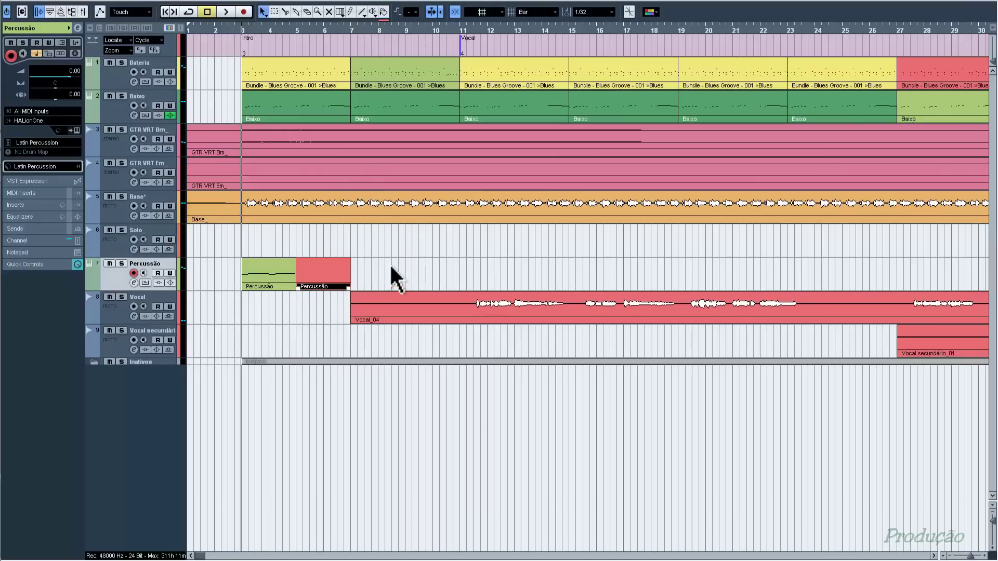
- Open the empty red Percussão part for note editing, then close the editor and delete the part
{"action": "double_click", "coordinate": [325, 274]}
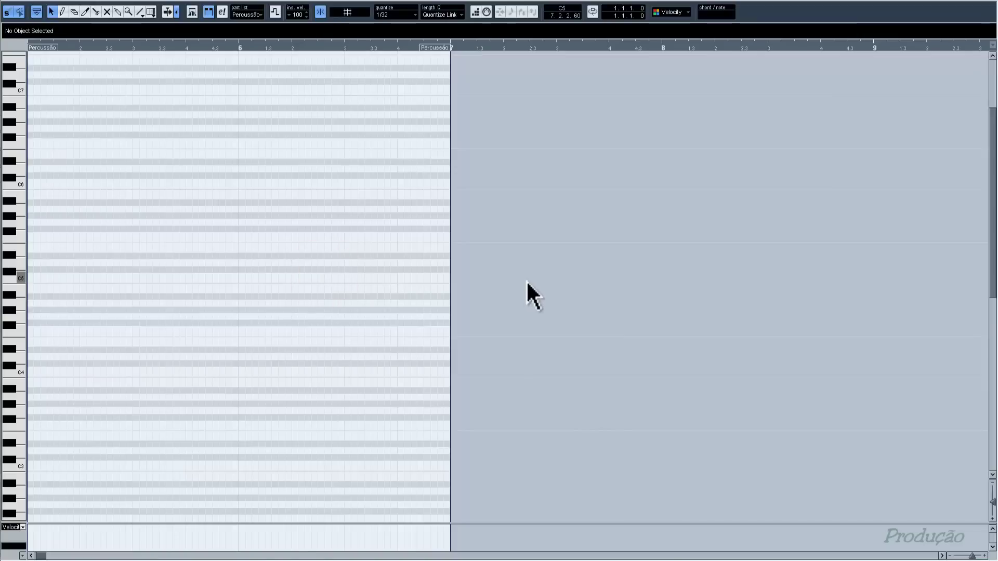
{"action": "scroll", "coordinate": [525, 280], "scroll_direction": "left", "scroll_amount": 3}
{"action": "scroll", "coordinate": [520, 287], "scroll_direction": "down", "scroll_amount": 3}
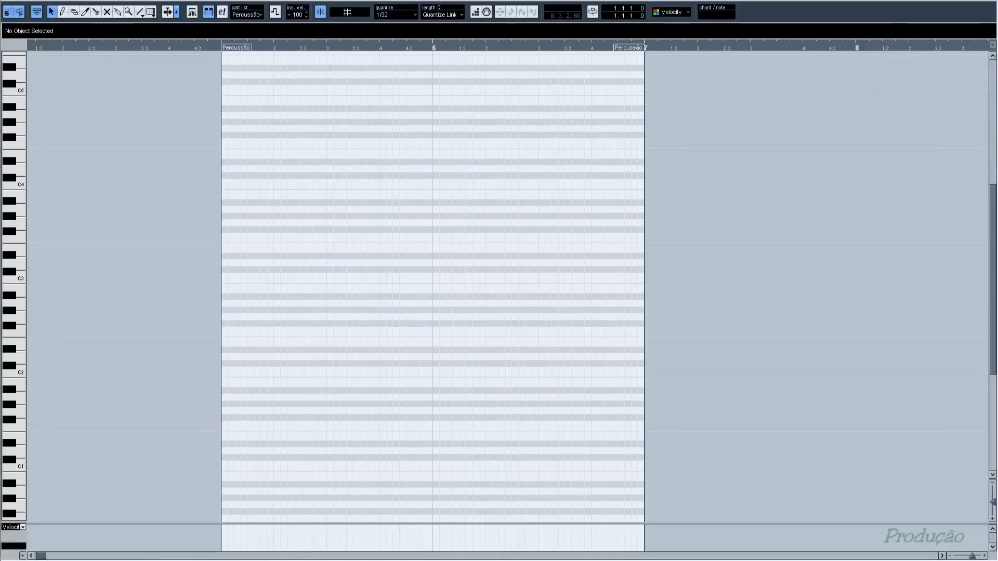
{"action": "key", "text": "Return"}
{"action": "left_click", "coordinate": [318, 264]}
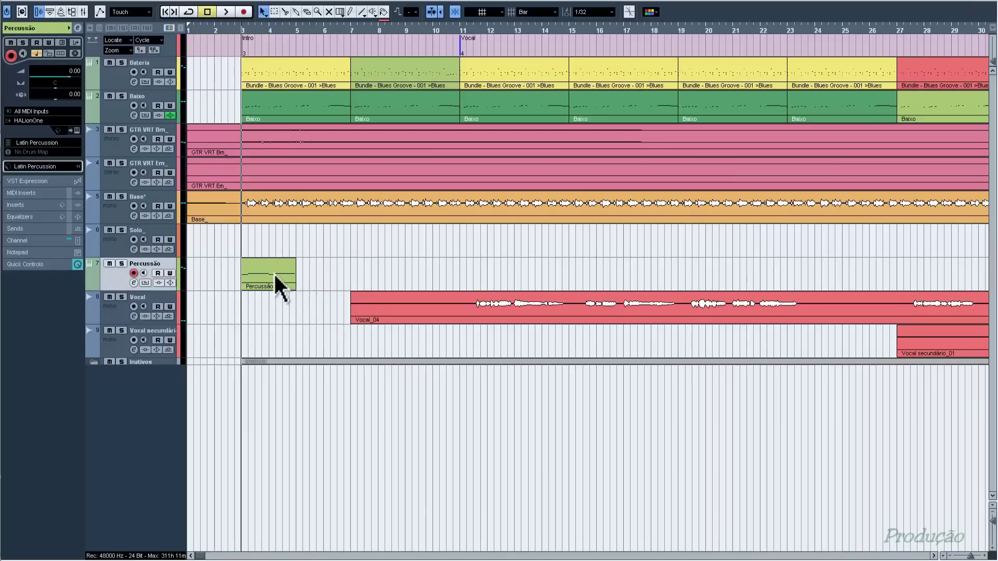
- Copy the first Percussão part to bar 5, right after the original, and colour the copy red
{"action": "left_click_drag", "start_coordinate": [273, 281], "coordinate": [315, 276]}
{"action": "left_click", "coordinate": [383, 12]}
{"action": "left_click", "coordinate": [326, 270]}
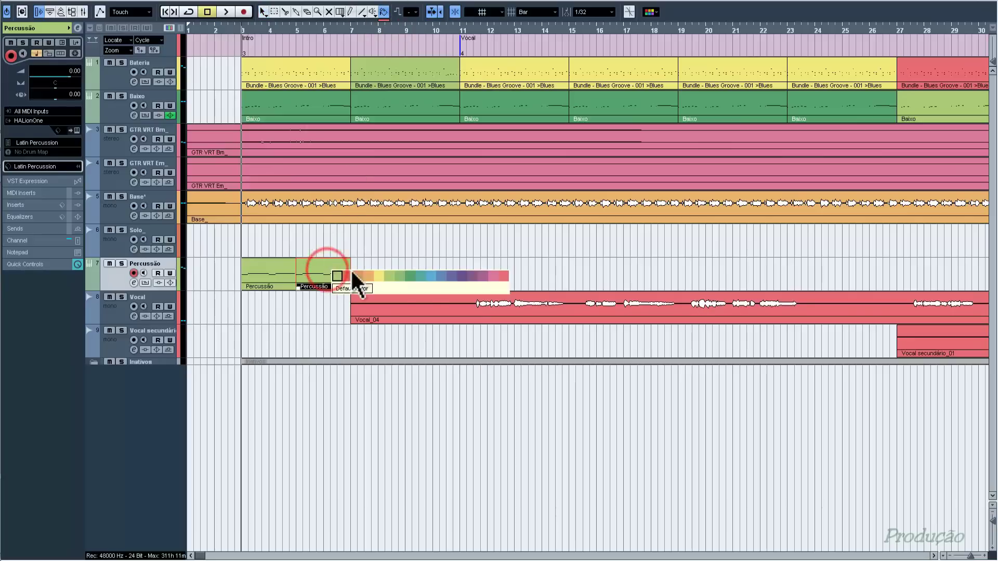
{"action": "left_click", "coordinate": [502, 275]}
{"action": "key", "text": "1"}
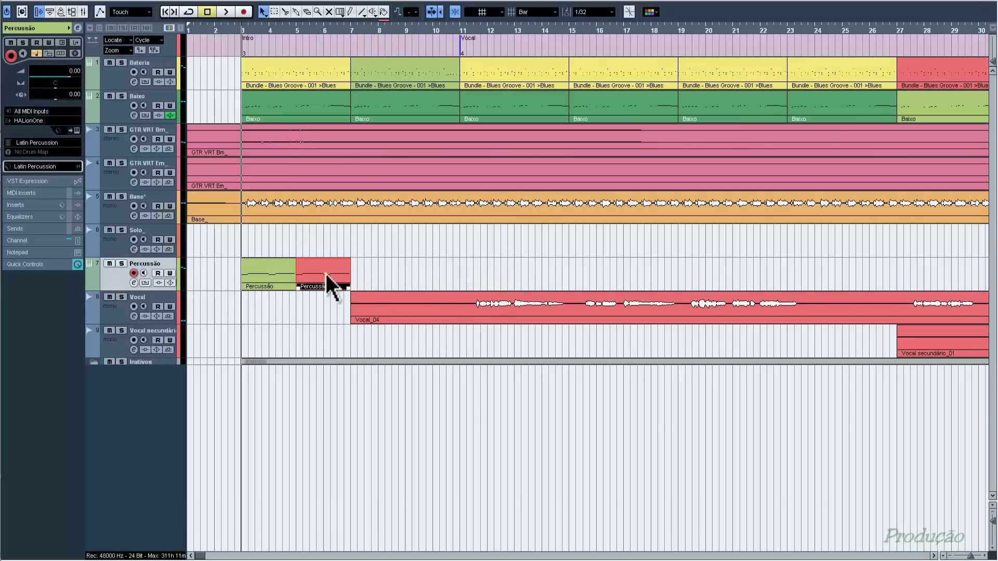
- Open the red Percussão part for note editing and lower bar 6's short second D2 note to G#1
{"action": "double_click", "coordinate": [329, 284]}
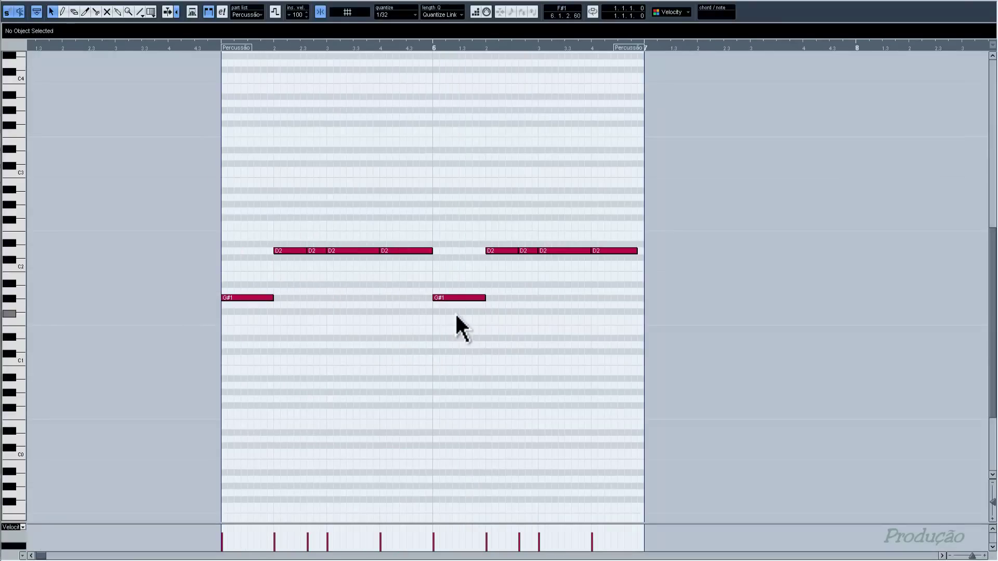
{"action": "scroll", "coordinate": [454, 312], "scroll_direction": "left", "scroll_amount": 2}
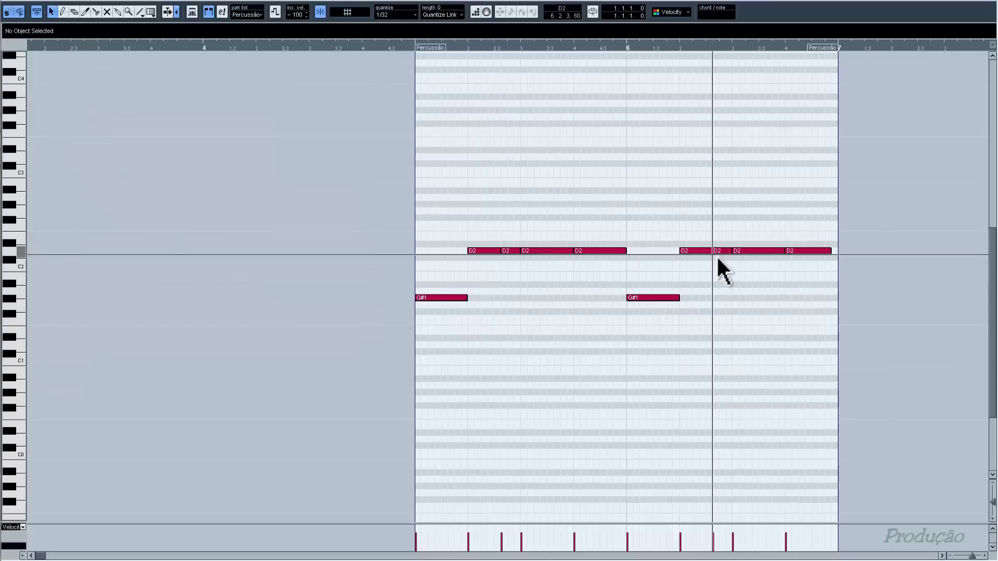
{"action": "left_click_drag", "start_coordinate": [721, 250], "coordinate": [719, 297]}
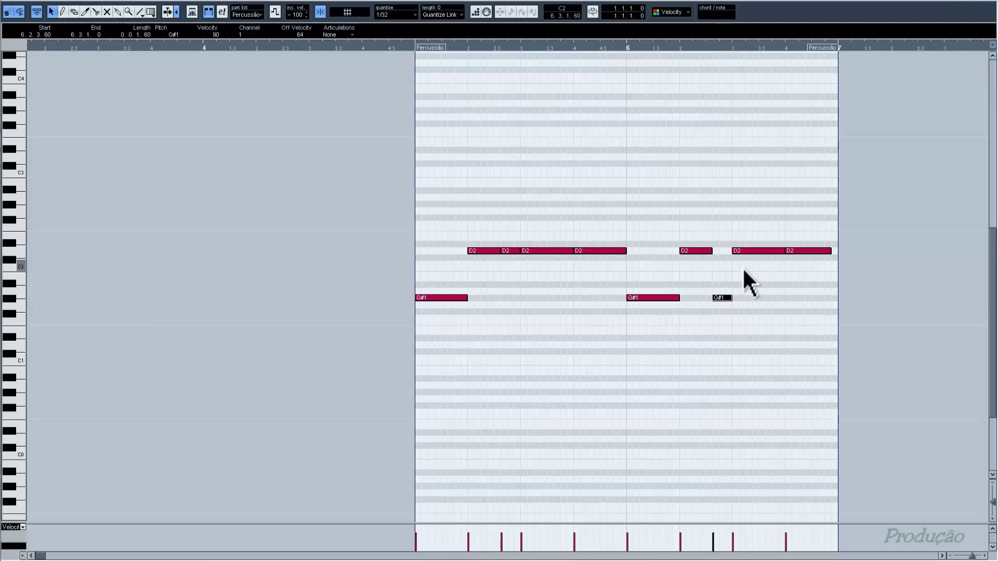
- Split the D2 note on beat 3 of bar 6 in half, lower its first half to G#1, and close the editor
{"action": "key", "text": "3"}
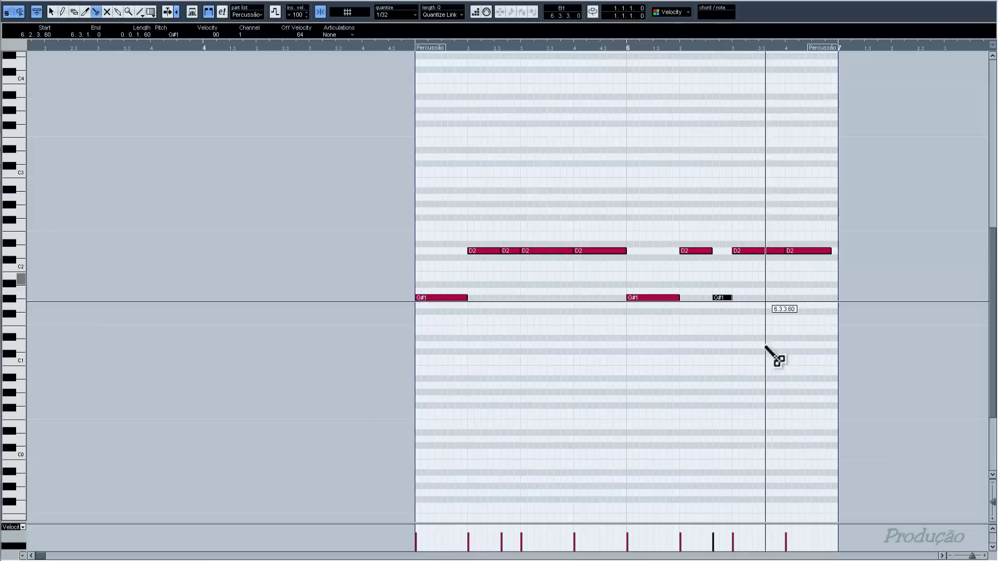
{"action": "left_click", "coordinate": [758, 253]}
{"action": "key", "text": "1"}
{"action": "left_click_drag", "start_coordinate": [744, 251], "coordinate": [753, 314]}
{"action": "left_click", "coordinate": [778, 350]}
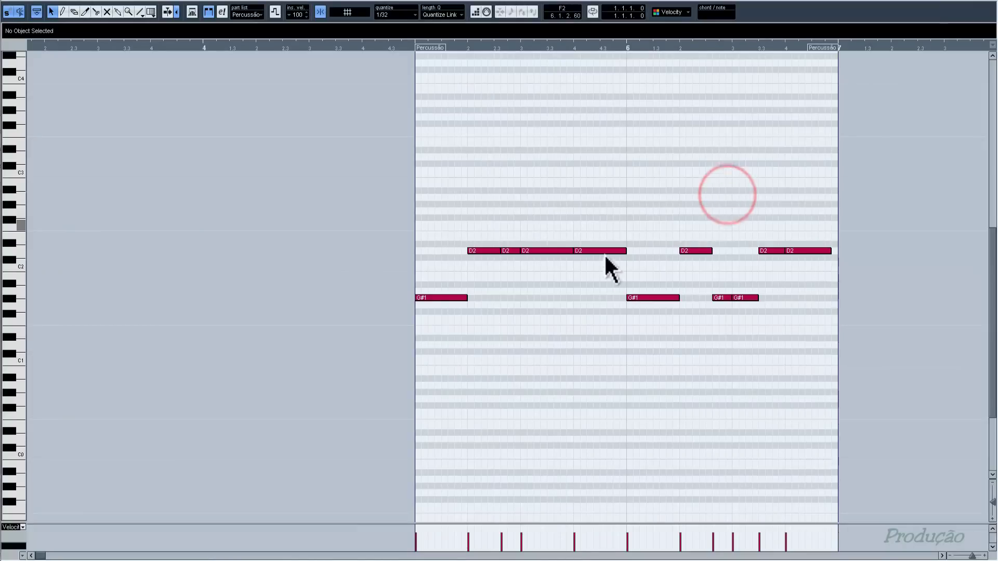
{"action": "left_click", "coordinate": [992, 6]}
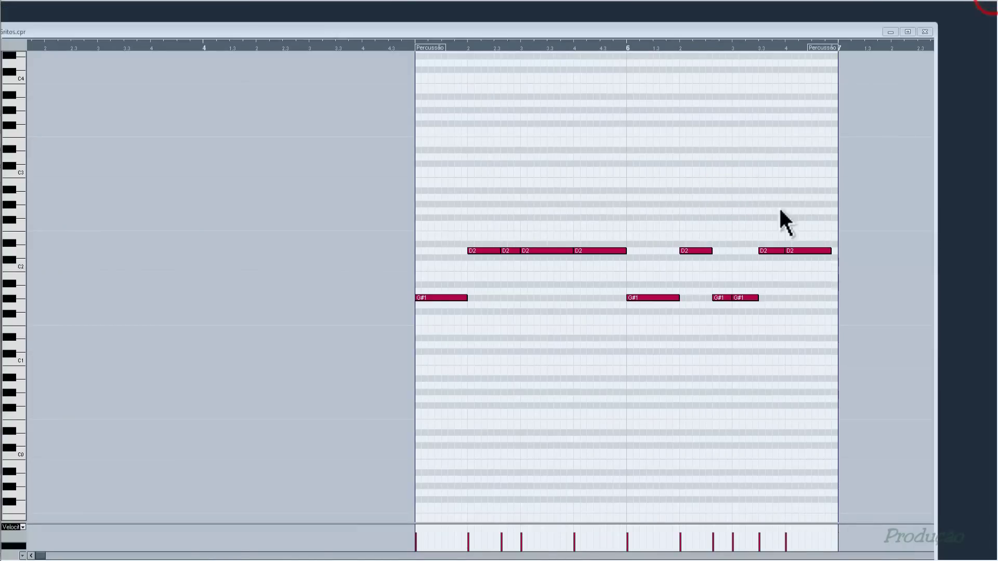
- Play the arrangement from bar 3 and solo the Percussão track to hear the red variation
{"action": "key", "text": "space"}
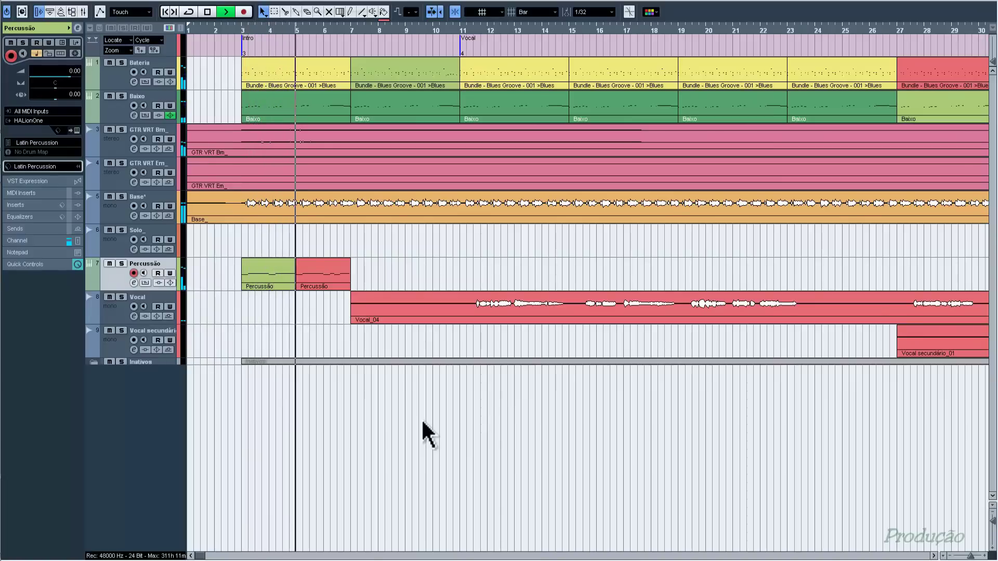
{"action": "key", "text": "s"}
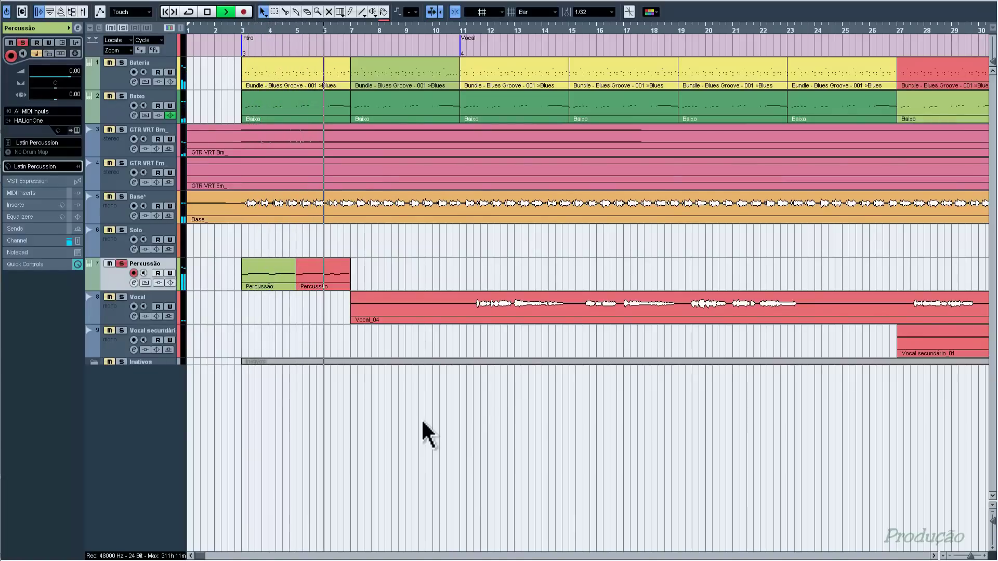
{"action": "key", "text": "space"}
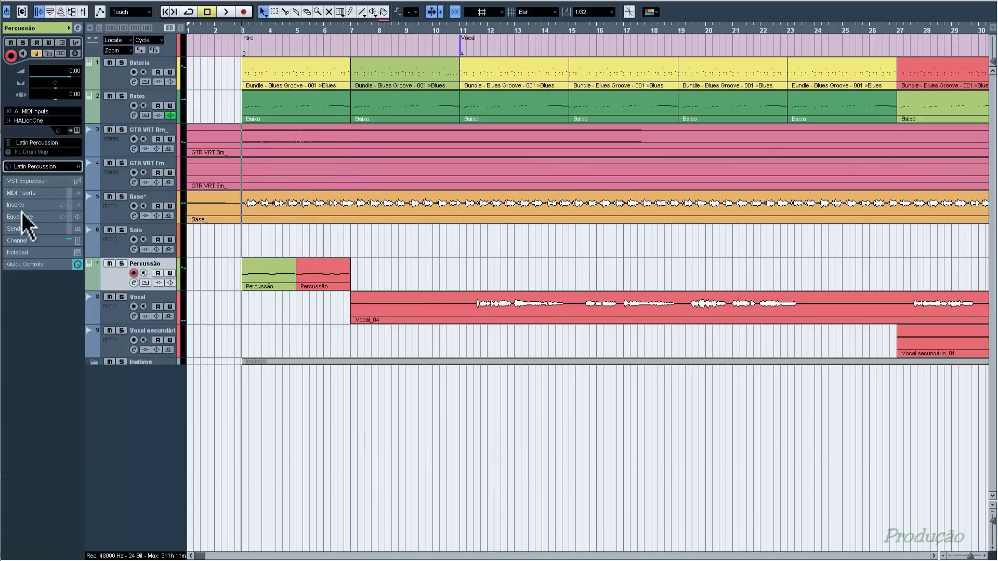
- Load Steinberg's Roomworks SE reverb into the first insert slot of the Percussão track
{"action": "left_click", "coordinate": [22, 207]}
{"action": "left_click", "coordinate": [11, 85]}
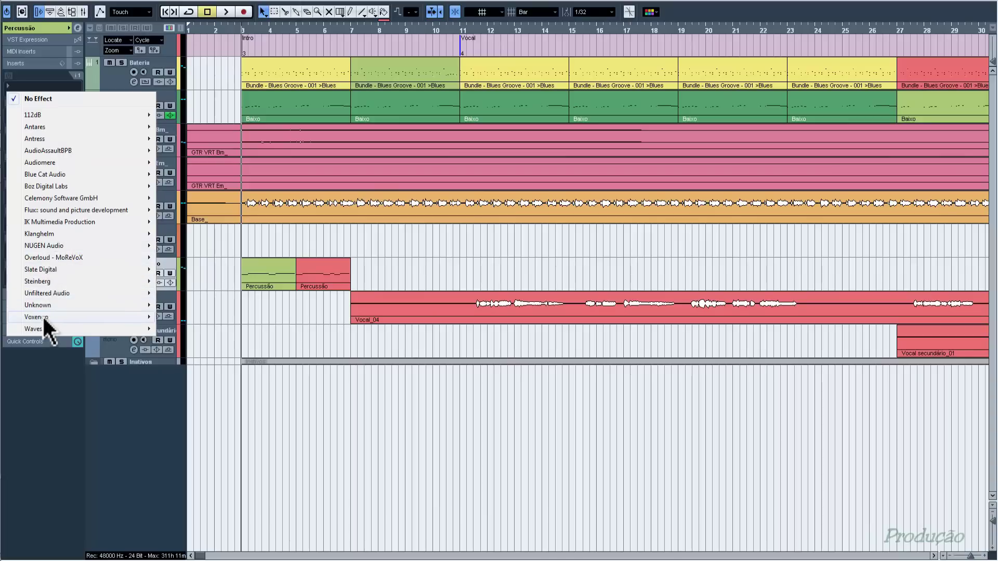
{"action": "mouse_move", "coordinate": [106, 283]}
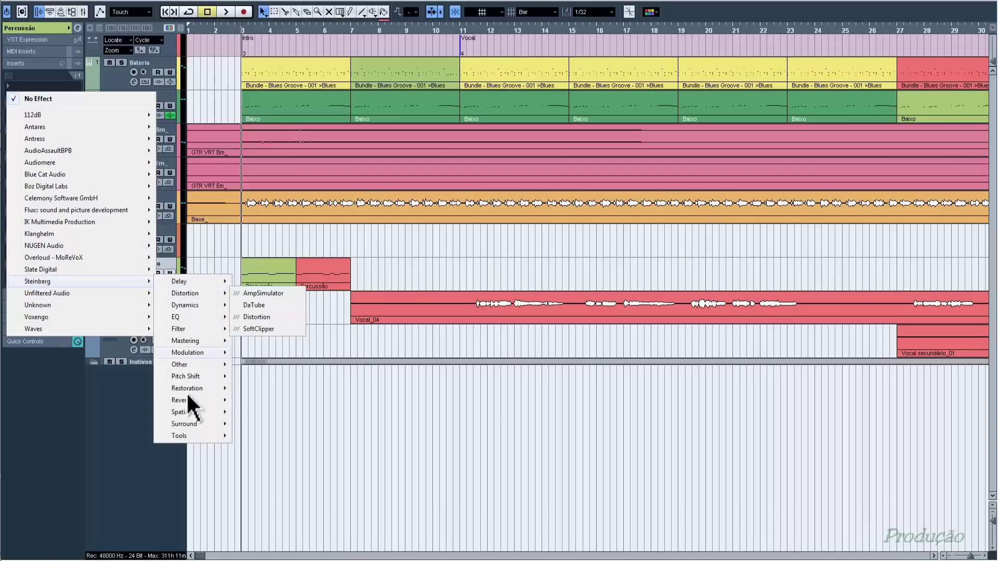
{"action": "mouse_move", "coordinate": [197, 403]}
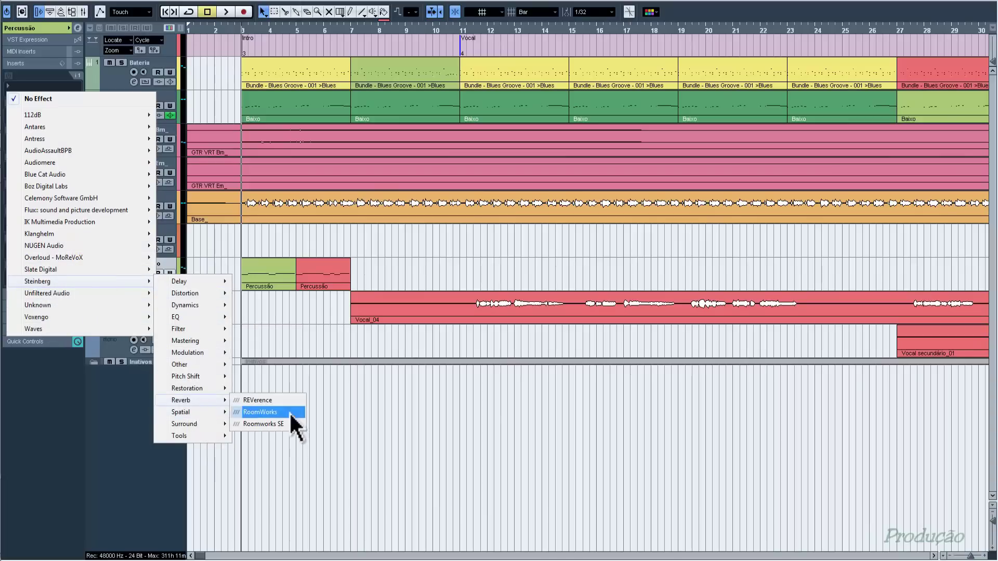
{"action": "left_click", "coordinate": [267, 424]}
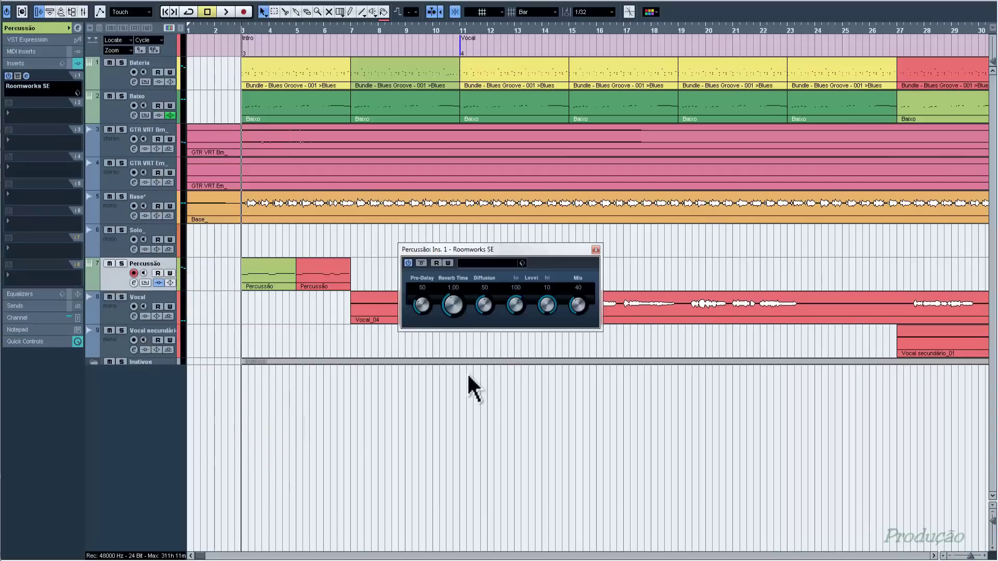
- Load the Unreal Room preset in Roomworks SE and set its Mix to 20
{"action": "left_click", "coordinate": [492, 264]}
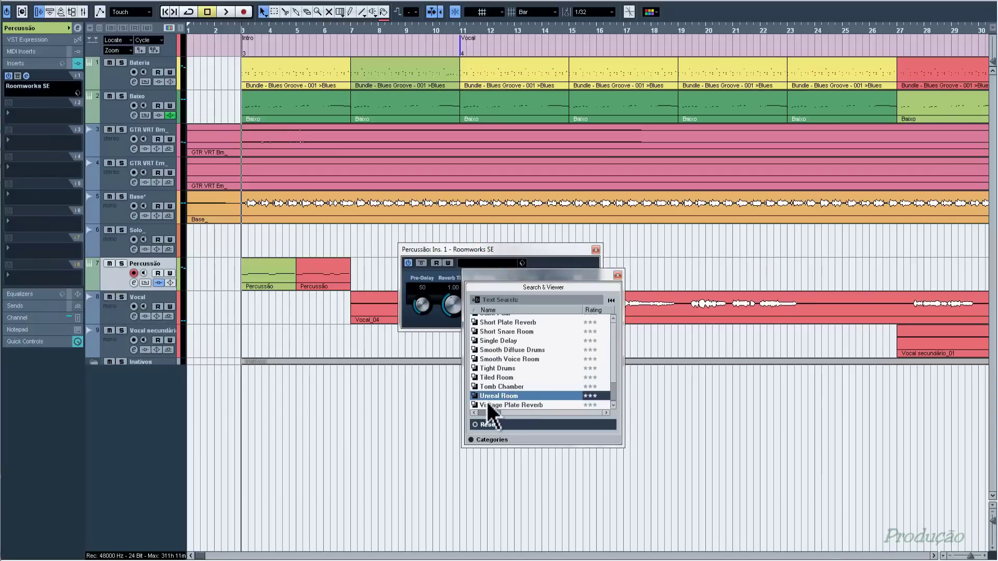
{"action": "double_click", "coordinate": [509, 395]}
{"action": "left_click", "coordinate": [617, 276]}
{"action": "left_click", "coordinate": [577, 307]}
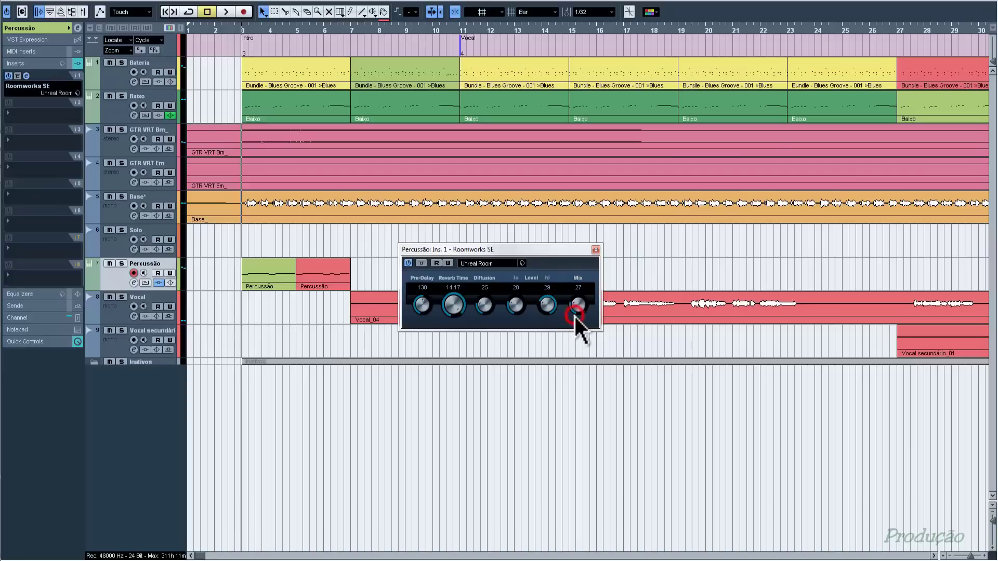
{"action": "left_click_drag", "start_coordinate": [584, 303], "coordinate": [574, 310]}
- Play the Percussão track soloed to hear the reverb, then stop and close the Roomworks SE window
{"action": "key", "text": "s"}
{"action": "key", "text": "space"}
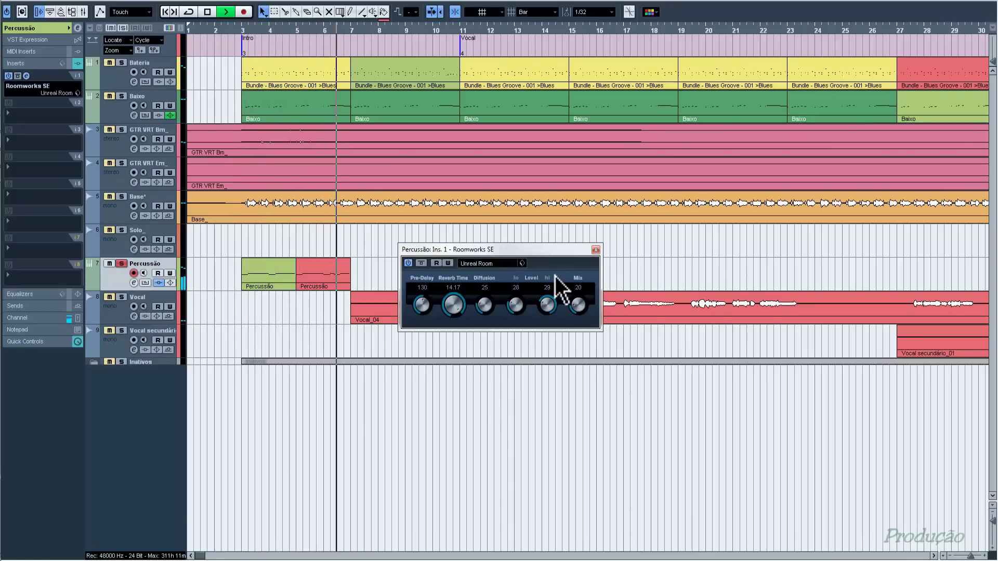
{"action": "key", "text": "space"}
{"action": "left_click", "coordinate": [595, 250]}
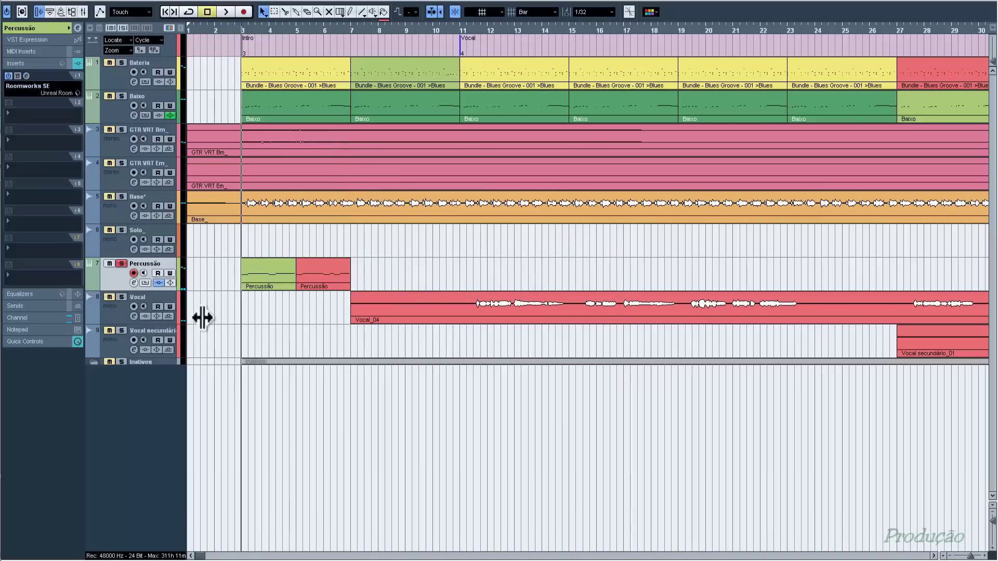
- Show the Percussão track's general settings, take the track out of solo, and play the arrangement from bar 3
{"action": "left_click", "coordinate": [31, 28]}
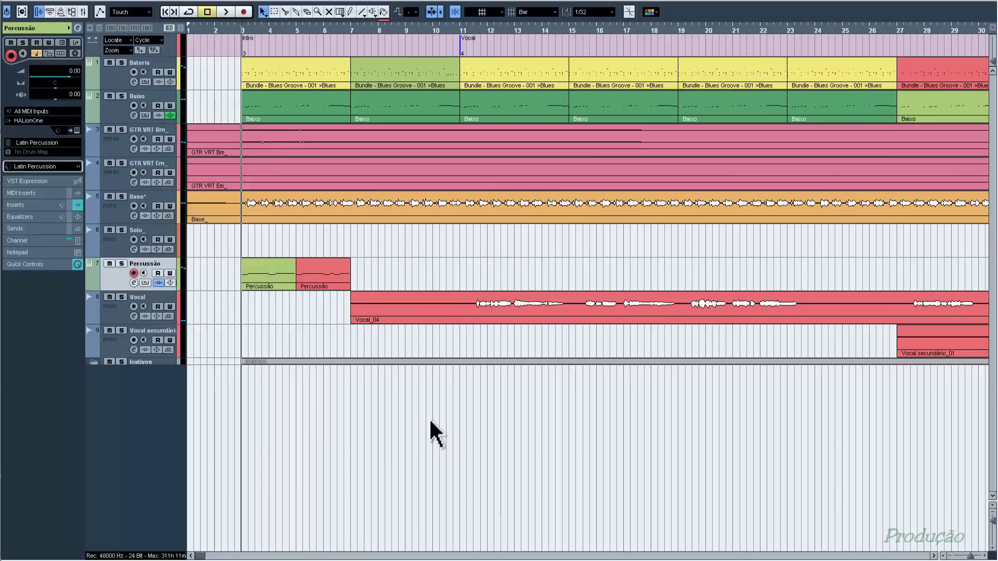
{"action": "key", "text": "s"}
{"action": "key", "text": "space"}
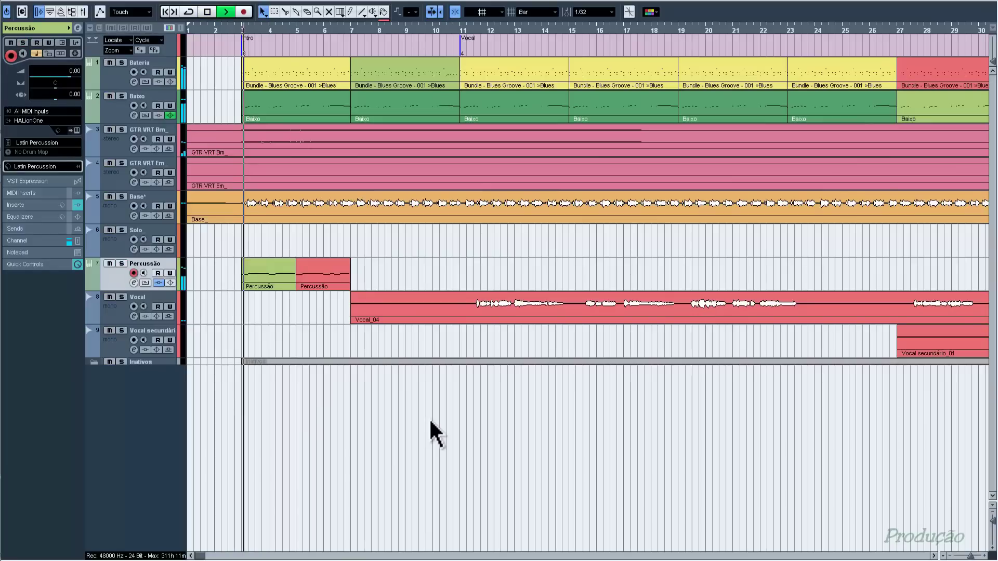